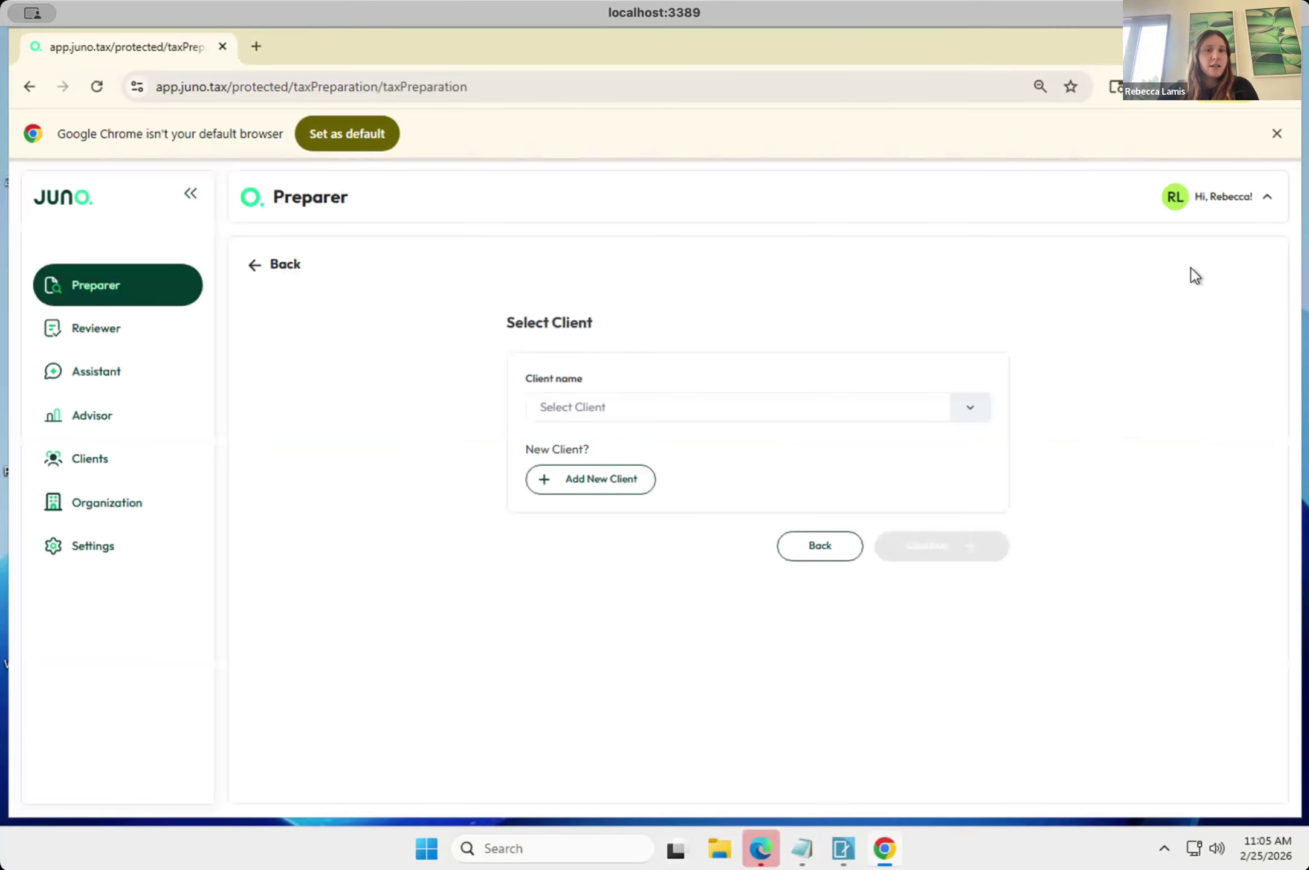
# Look over the existing client choices and the blank individual client form, and return to the Preparer dashboard.
pyautogui.click(975, 395)
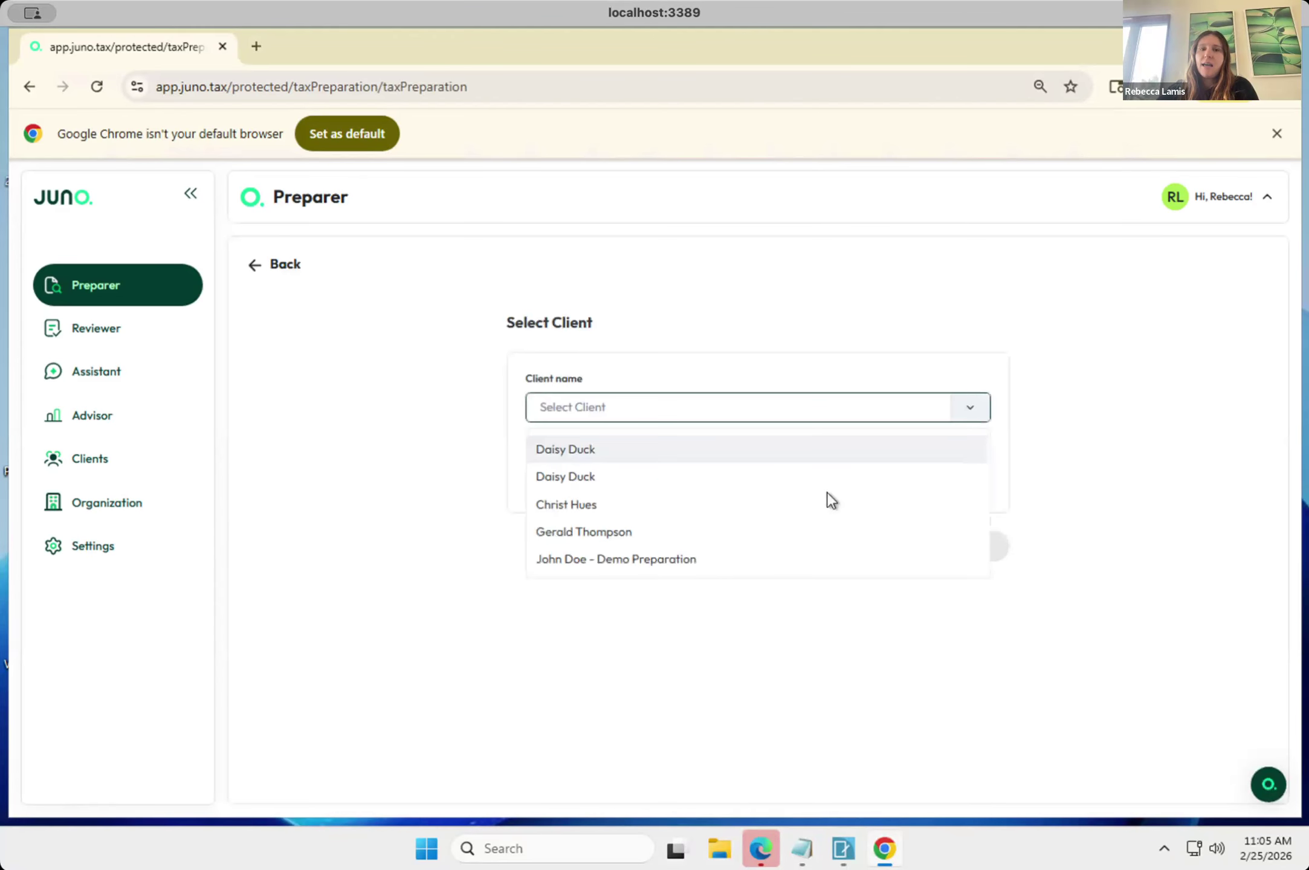
pyautogui.scroll(-1, 826, 508)
pyautogui.scroll(1, 826, 507)
pyautogui.scroll(-3, 826, 508)
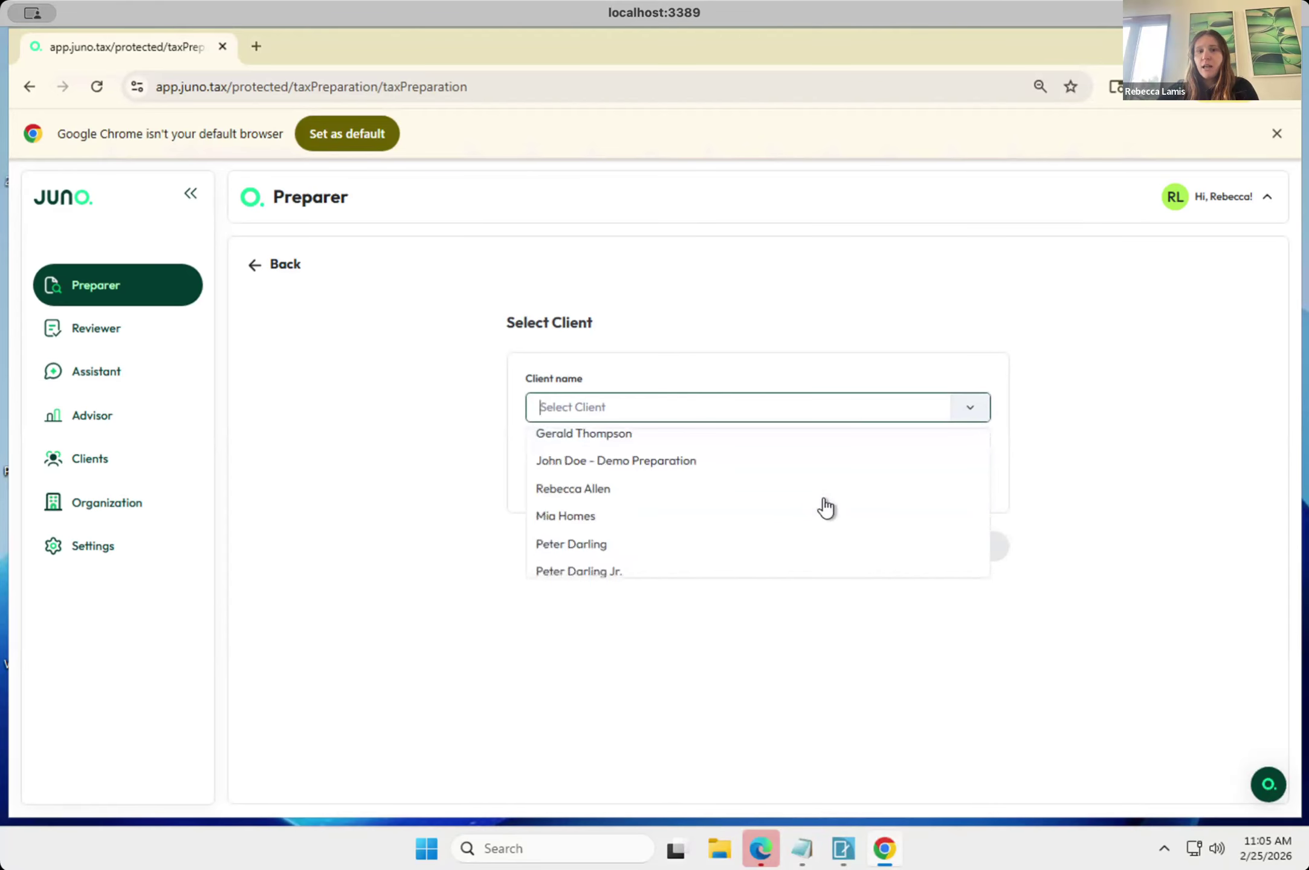
pyautogui.click(821, 296)
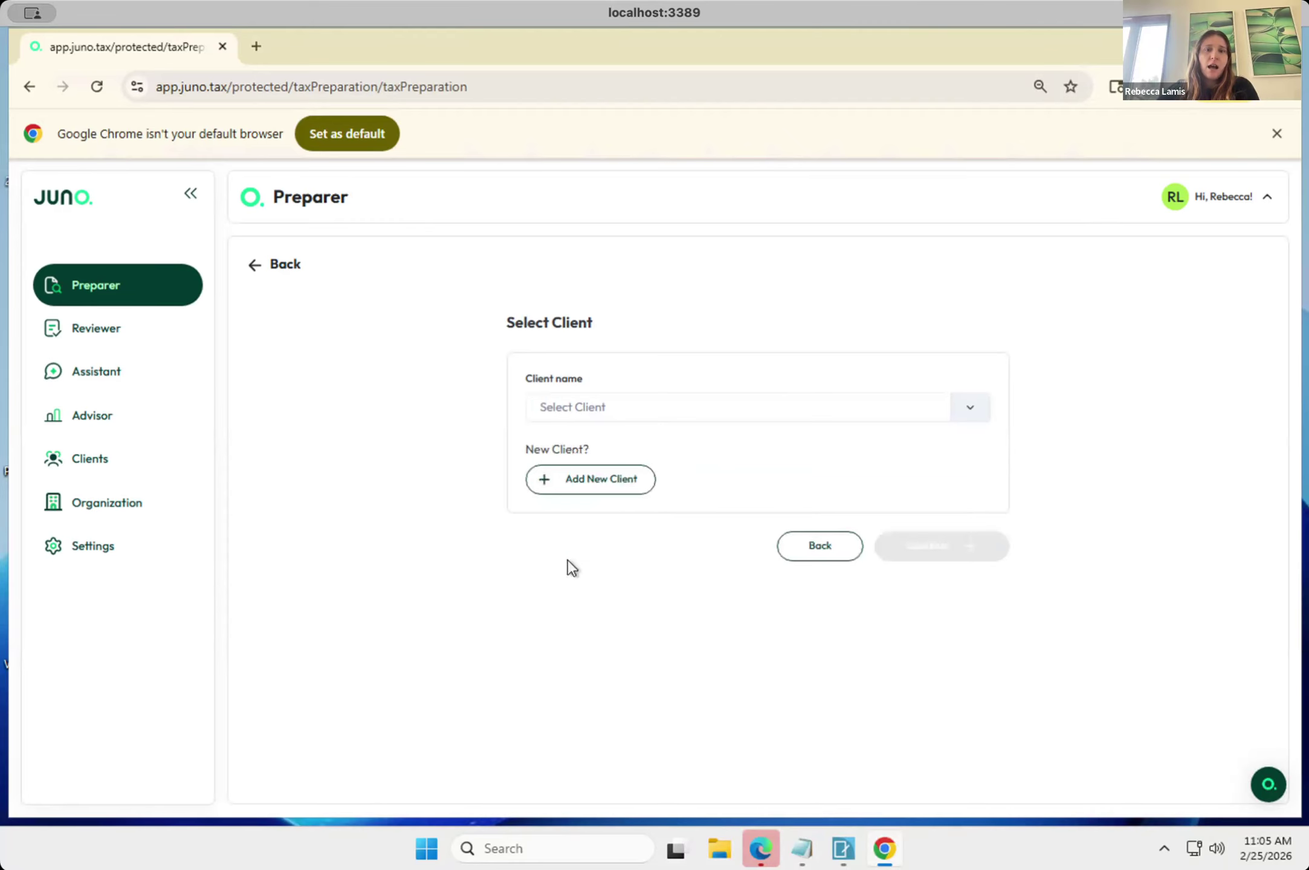
pyautogui.click(566, 482)
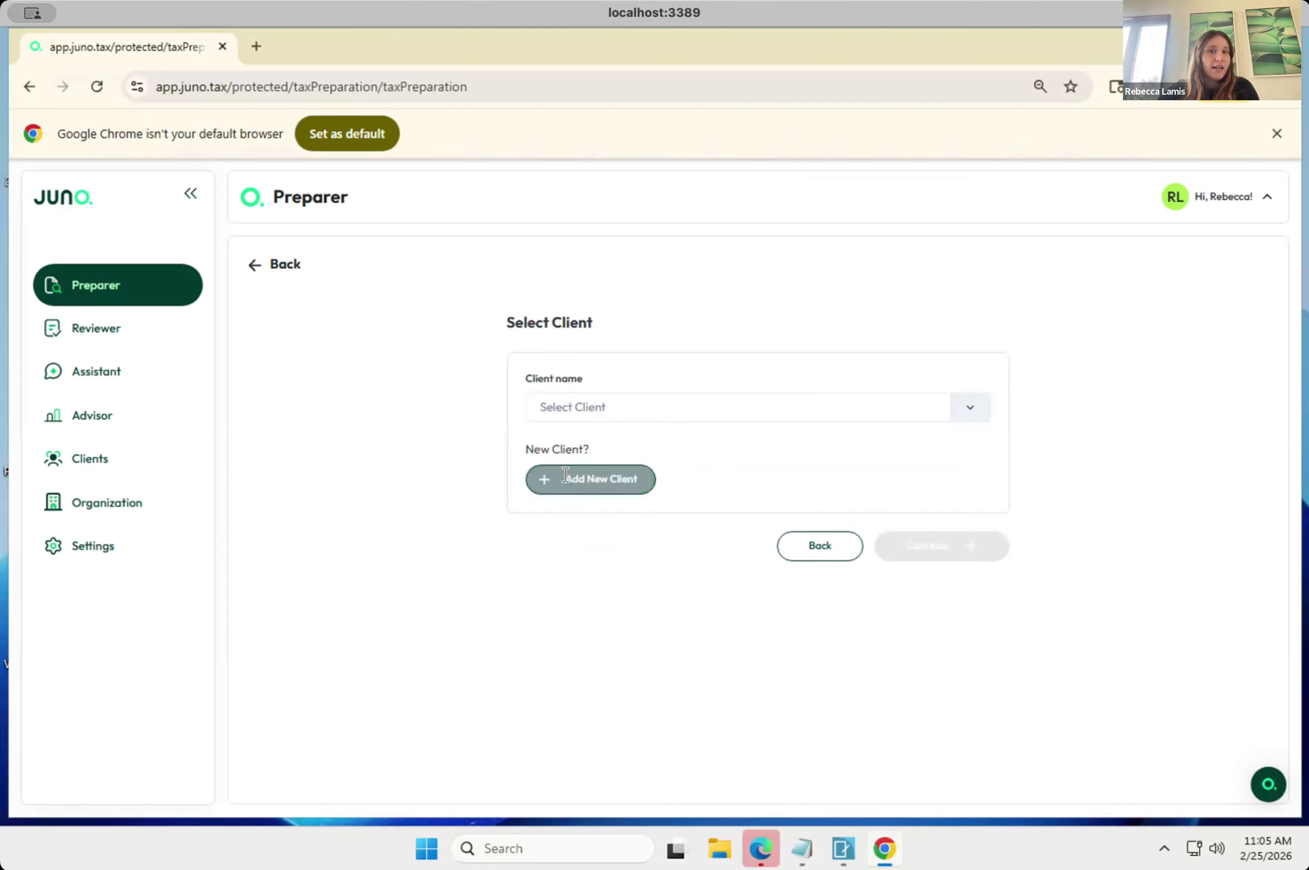
pyautogui.click(279, 266)
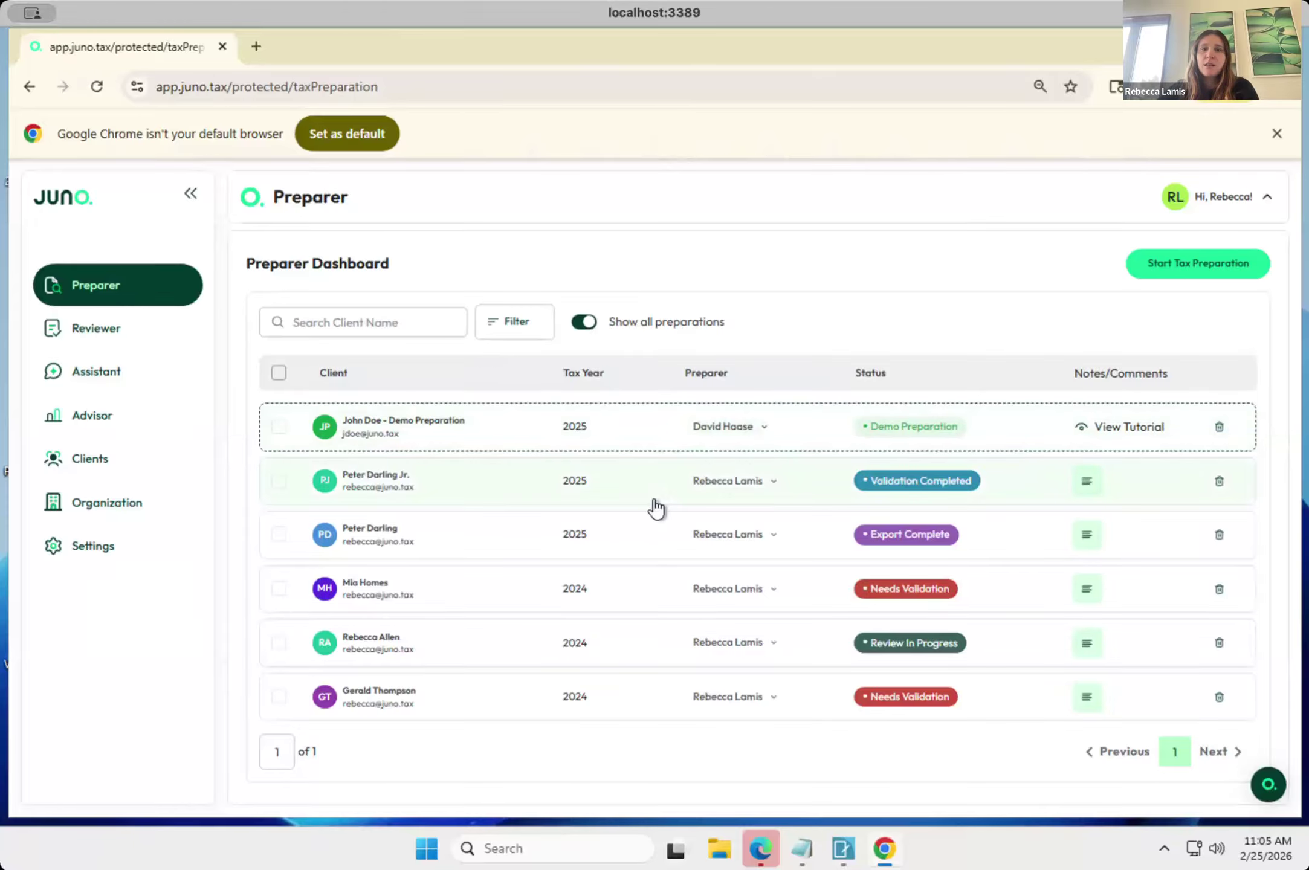
# Open the 2025 tax preparation with the Validation Completed status and go to its document upload page.
pyautogui.click(673, 496)
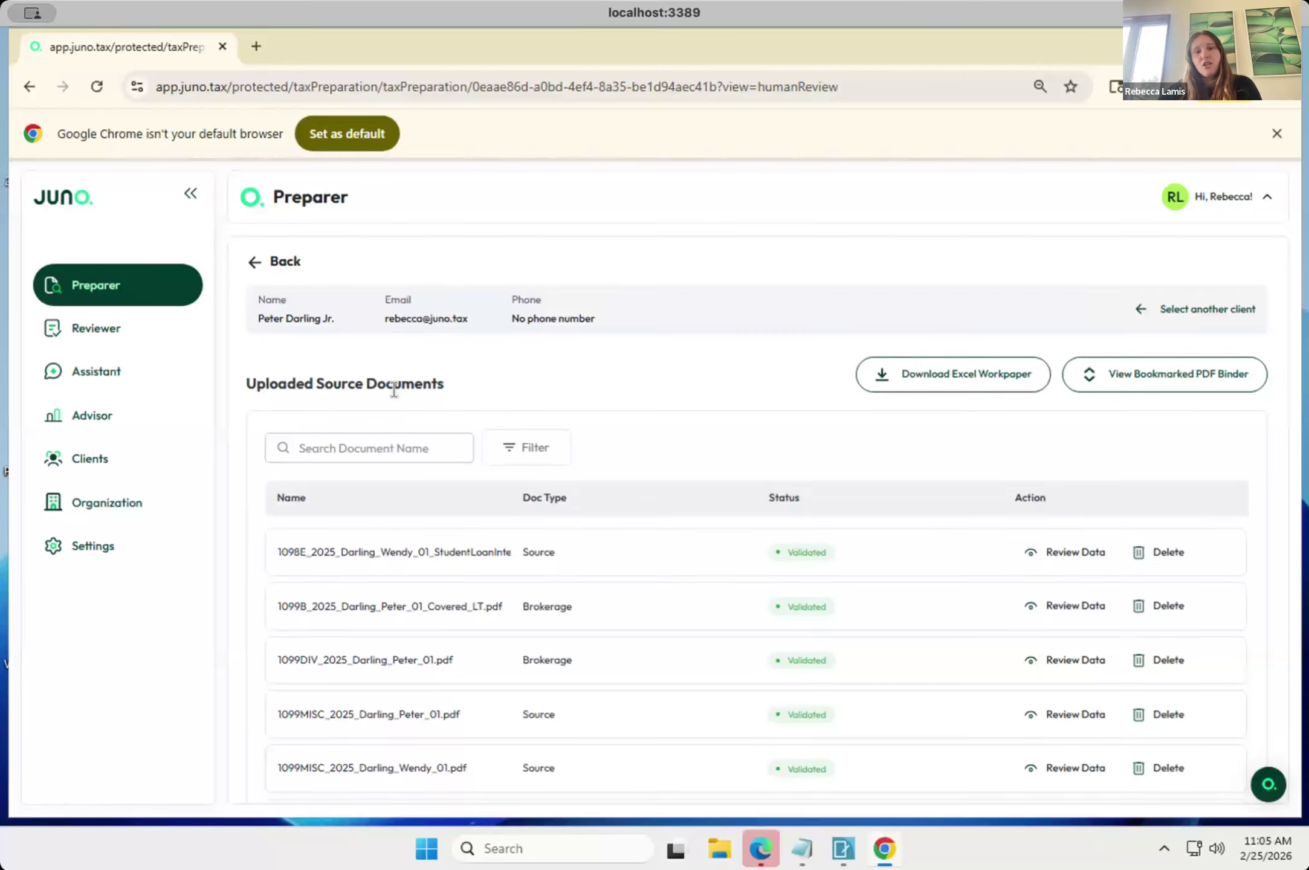
pyautogui.scroll(-3, 394, 389)
pyautogui.scroll(-4, 394, 398)
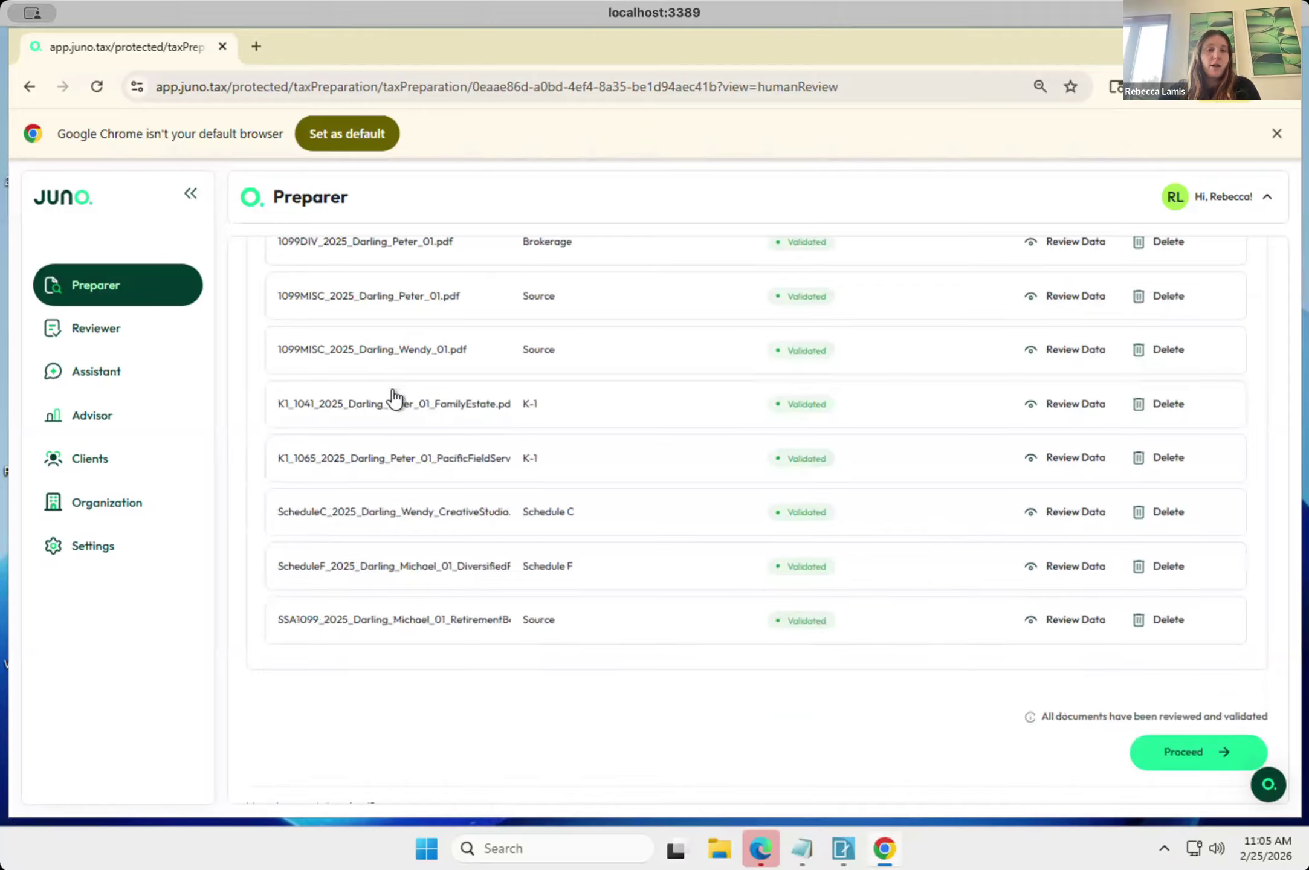
pyautogui.scroll(-2, 411, 381)
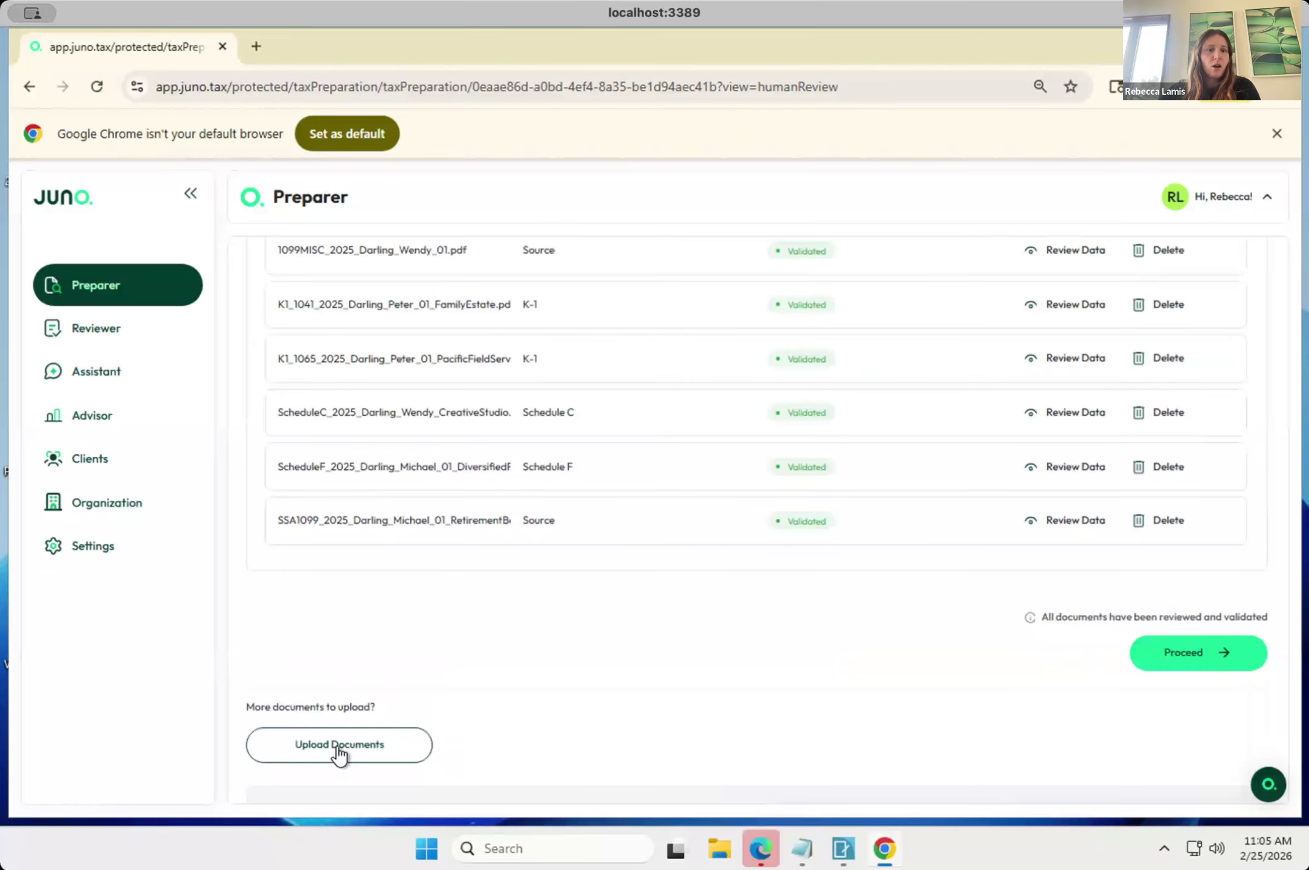
pyautogui.click(338, 749)
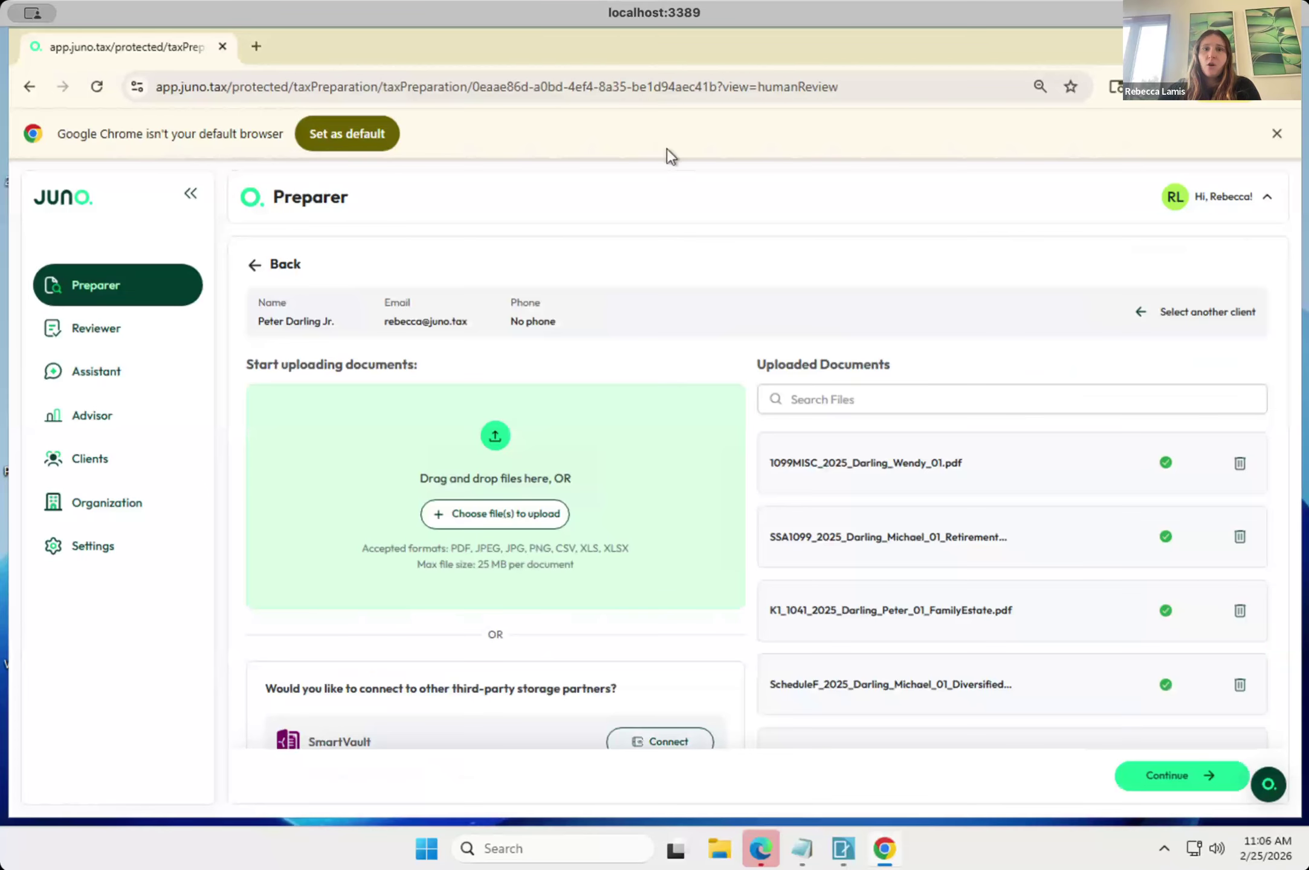
# Move the Chrome window aside and close the Edge window covering the desktop to expose the PDF files.
pyautogui.moveTo(680, 63); pyautogui.dragTo(786, 45)
pyautogui.click(84, 233)
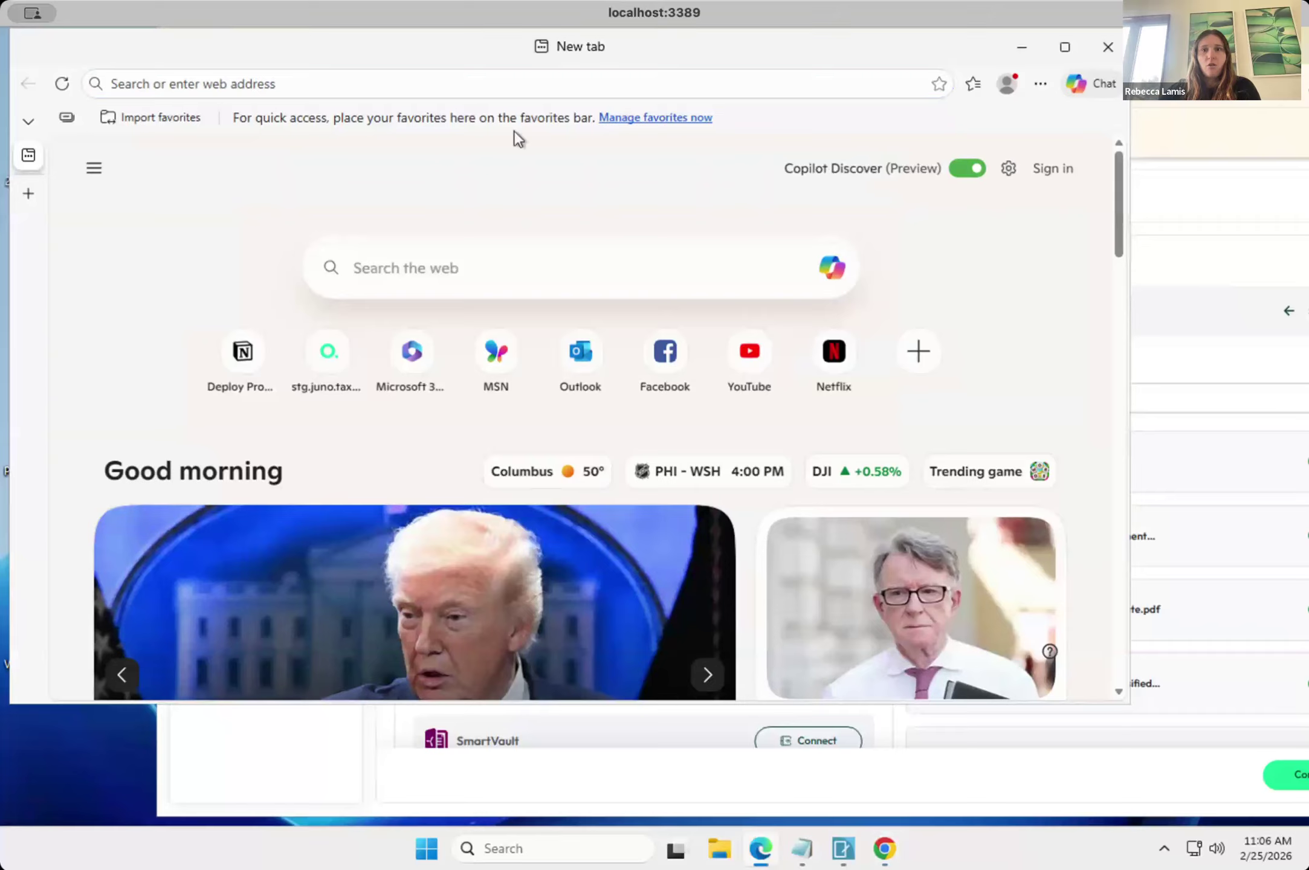
pyautogui.click(1105, 50)
pyautogui.moveTo(822, 35); pyautogui.dragTo(939, 68)
# Upload the W2 and 1098 PDFs from the desktop to the client's documents and continue to the source document list.
pyautogui.moveTo(331, 59); pyautogui.dragTo(803, 520)
pyautogui.moveTo(251, 158); pyautogui.dragTo(829, 535)
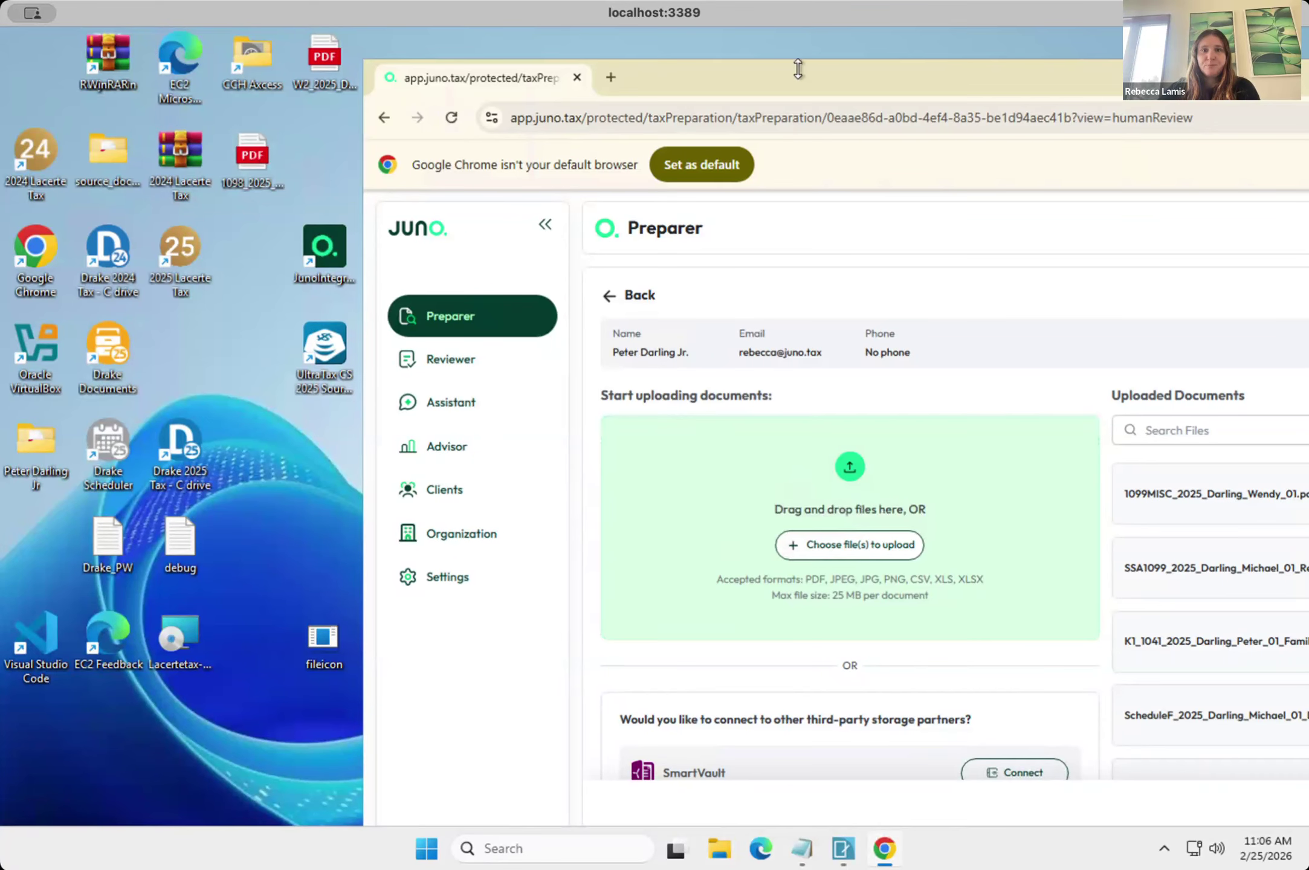
pyautogui.moveTo(798, 68); pyautogui.dragTo(464, 52)
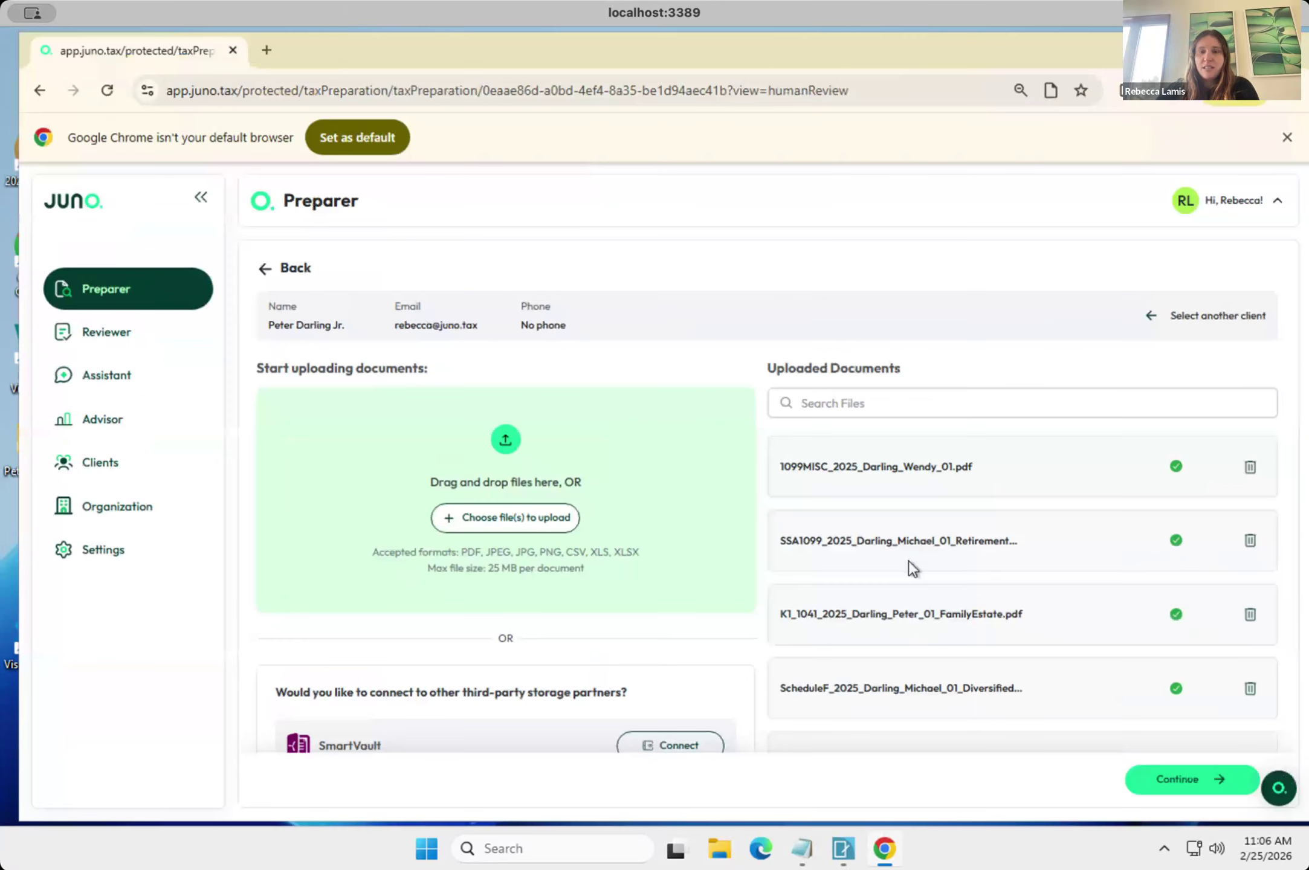
pyautogui.scroll(-3, 946, 627)
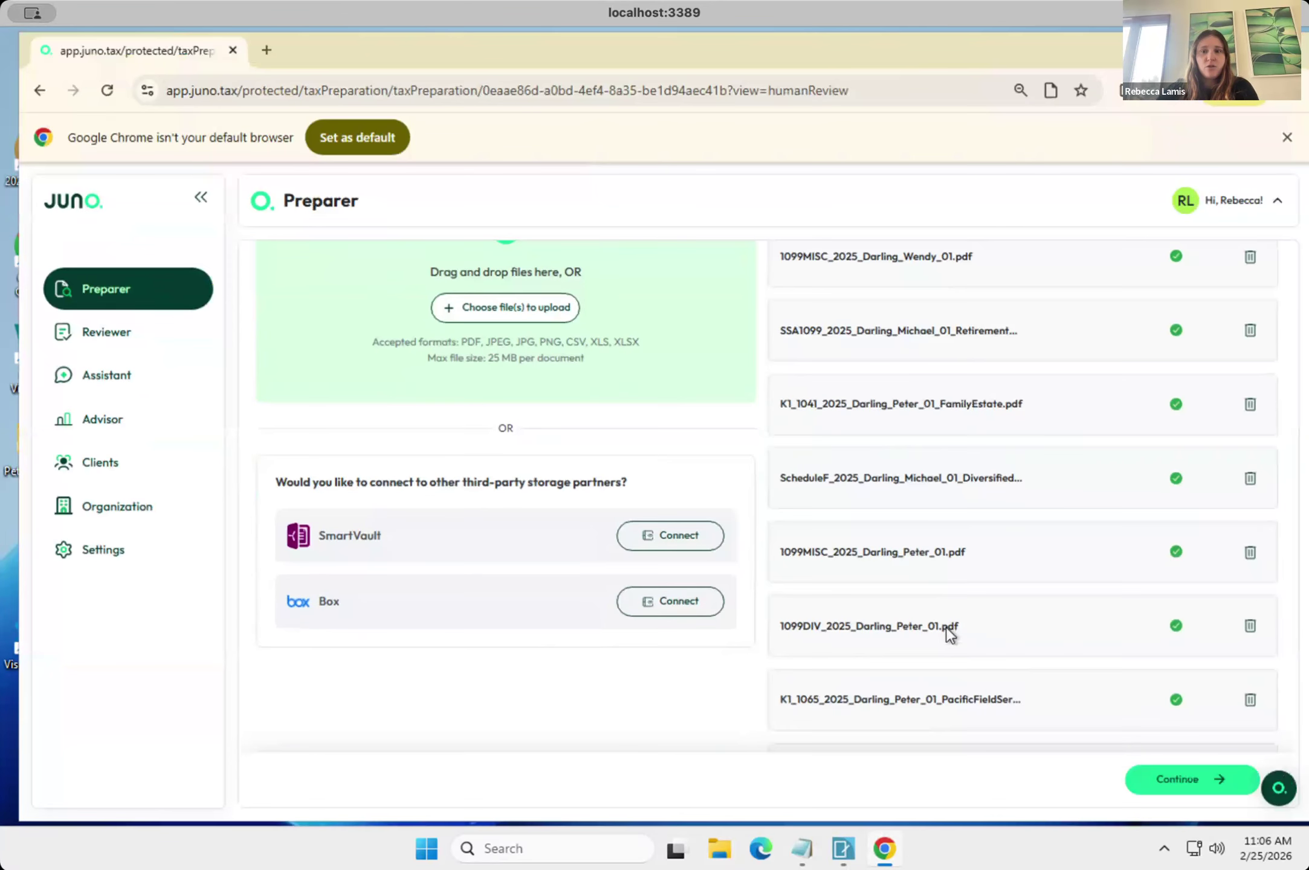
pyautogui.scroll(-2, 945, 627)
pyautogui.scroll(-4, 1136, 534)
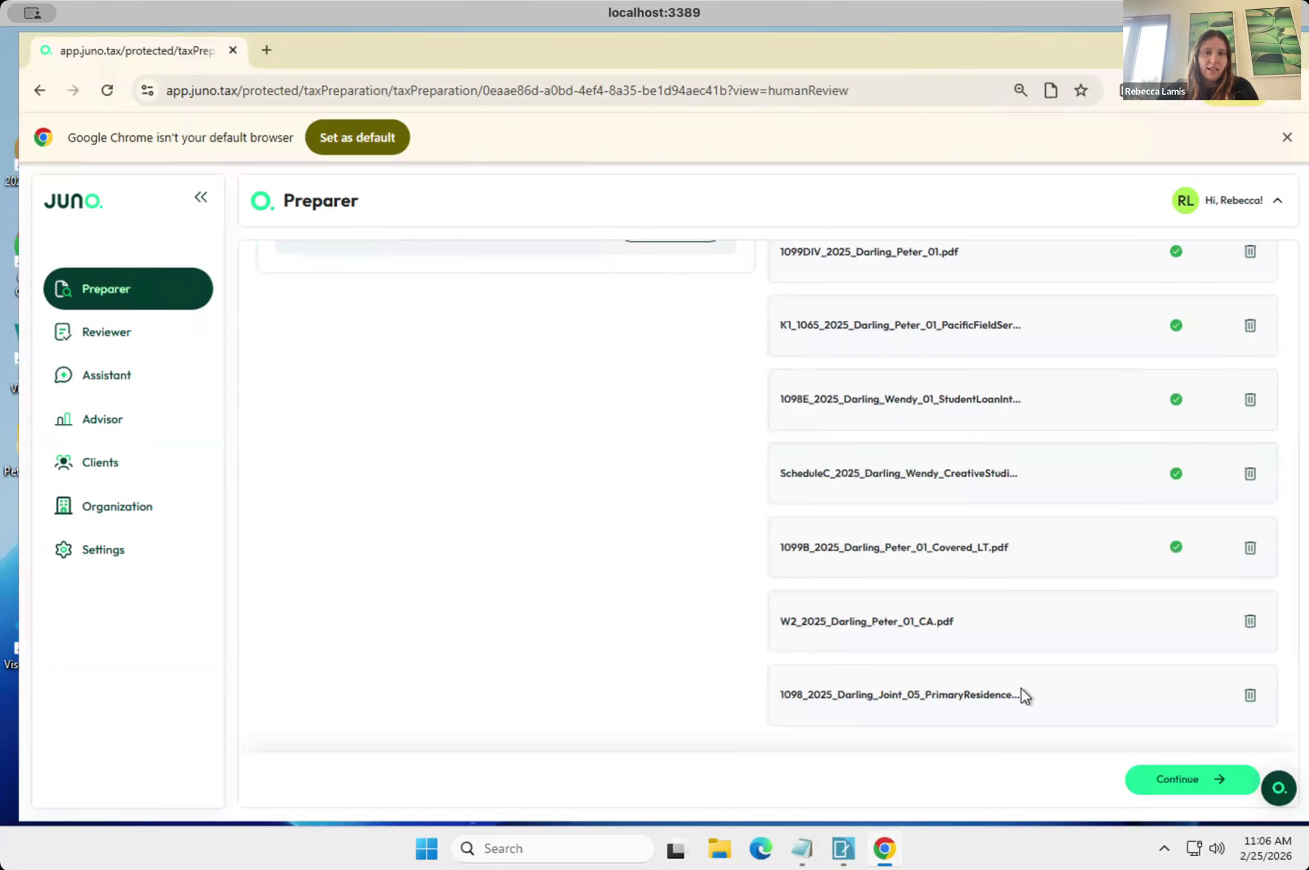
pyautogui.click(1154, 778)
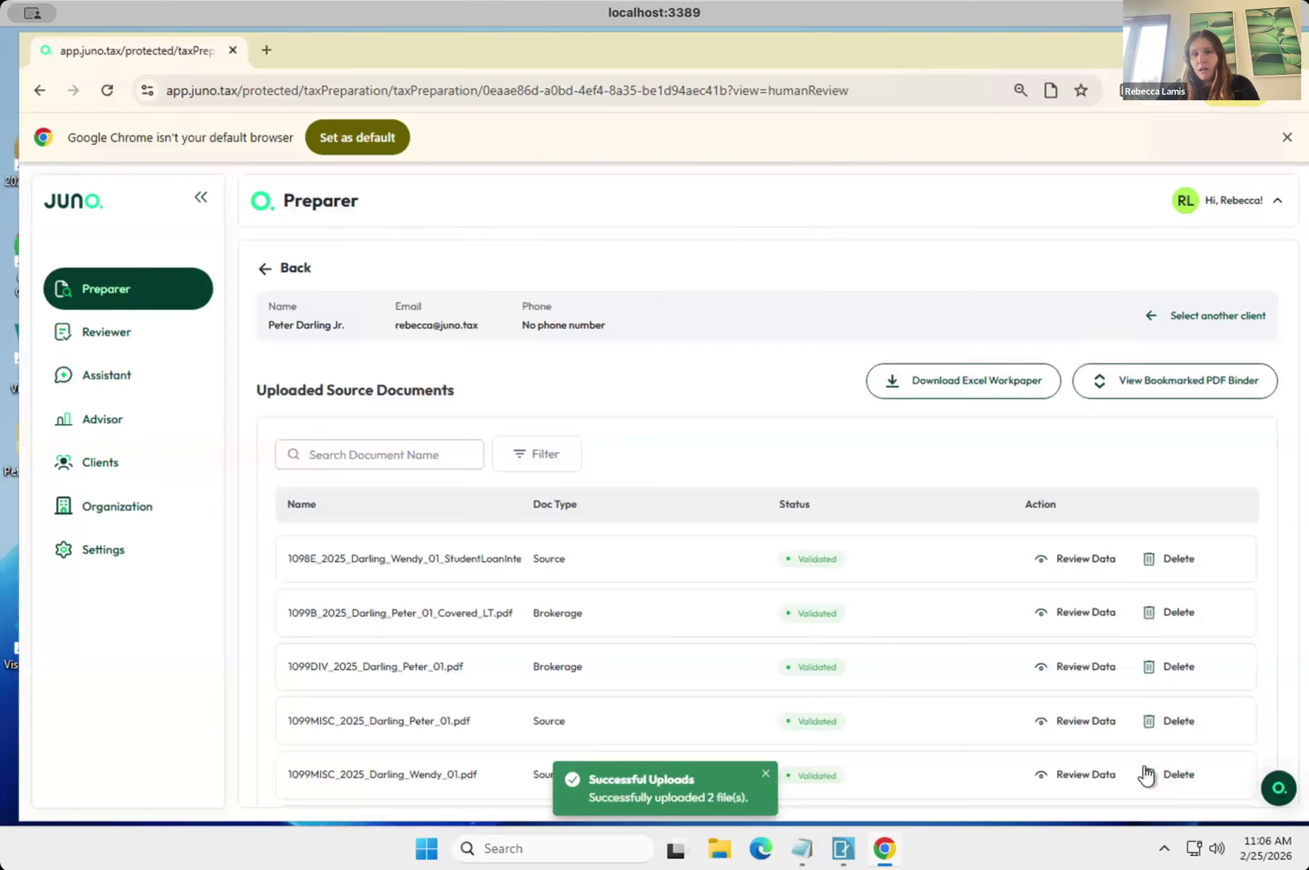
# Check the processing status of the uploaded W2 and 1098 files in the source document list.
pyautogui.scroll(-2, 964, 576)
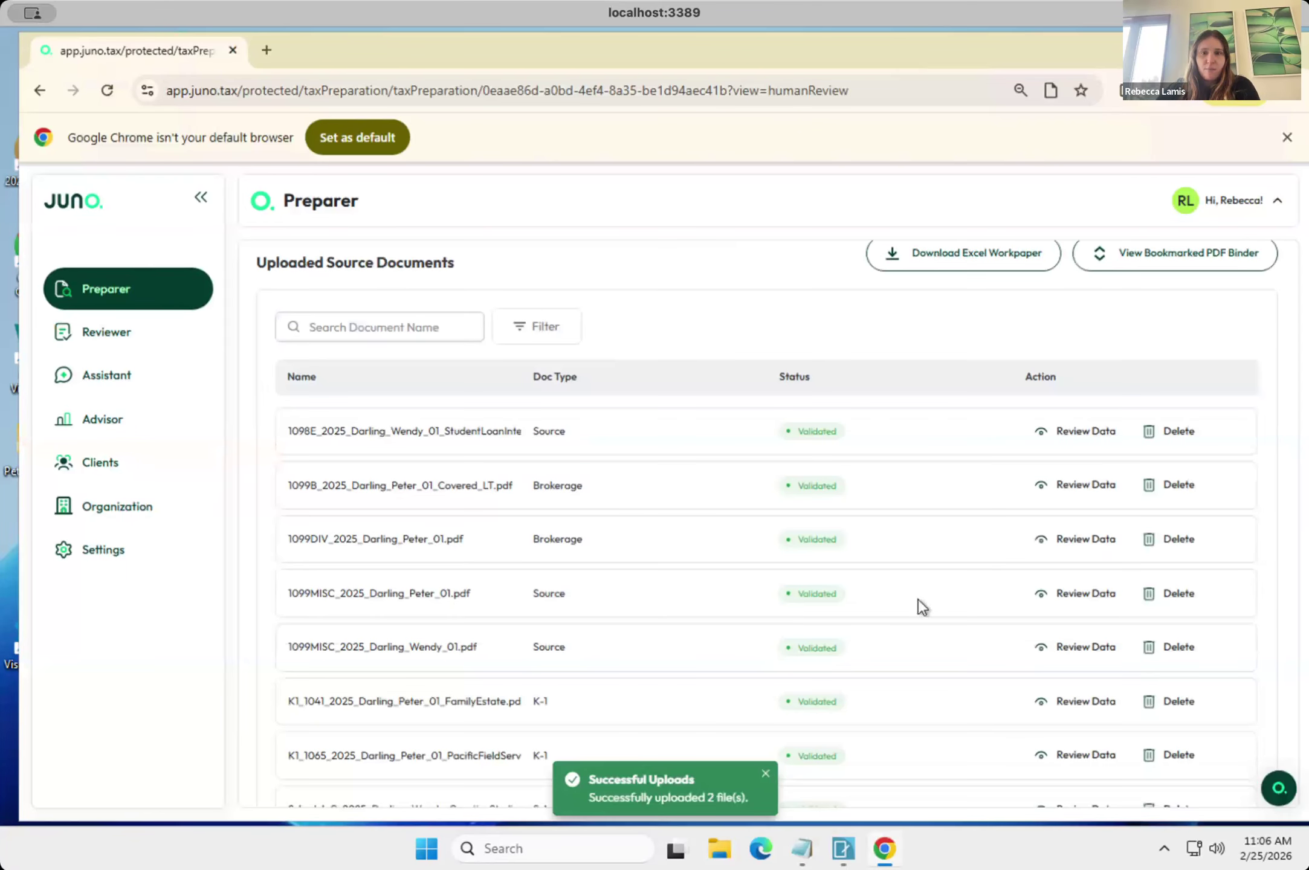
pyautogui.scroll(-1, 811, 630)
pyautogui.scroll(-3, 811, 630)
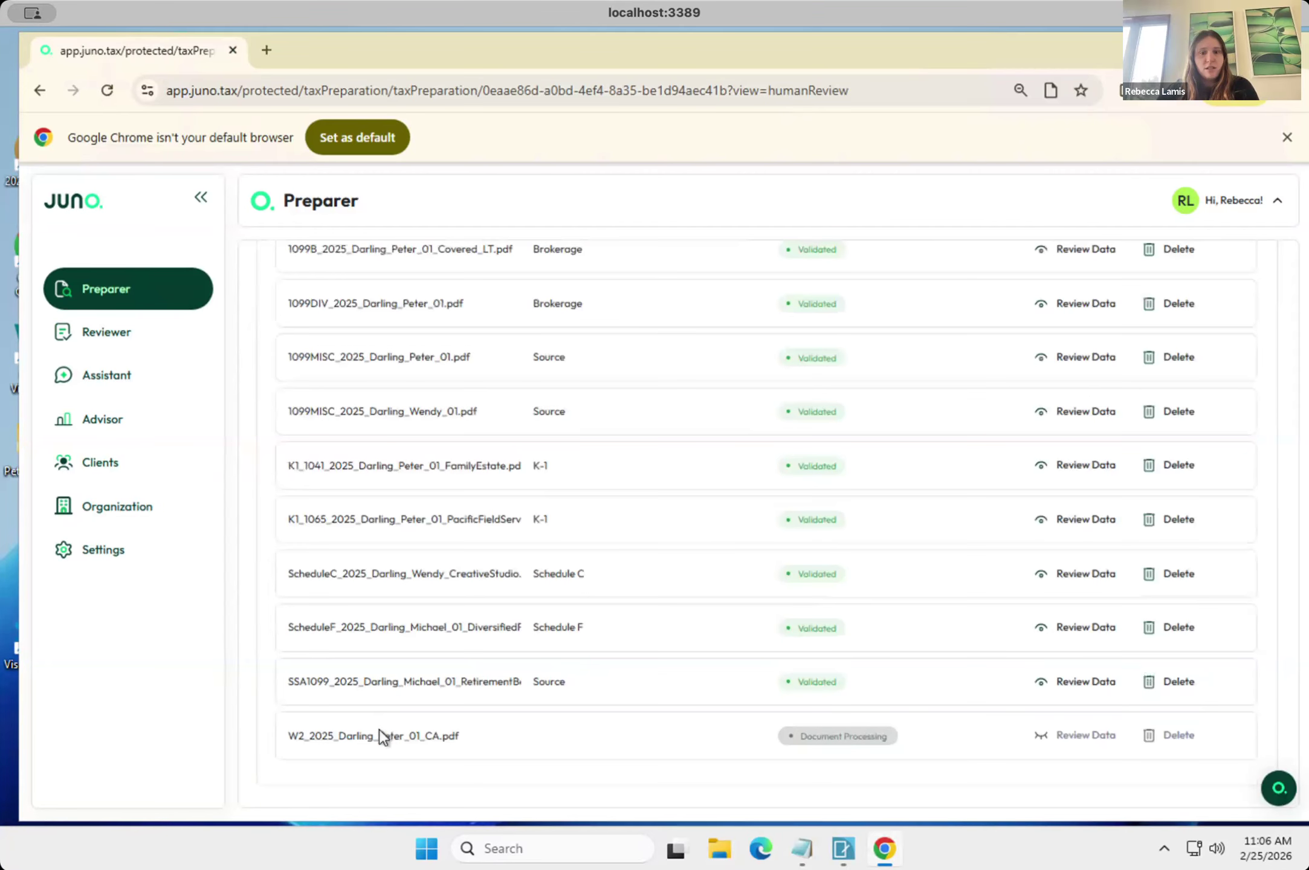
pyautogui.scroll(3, 772, 430)
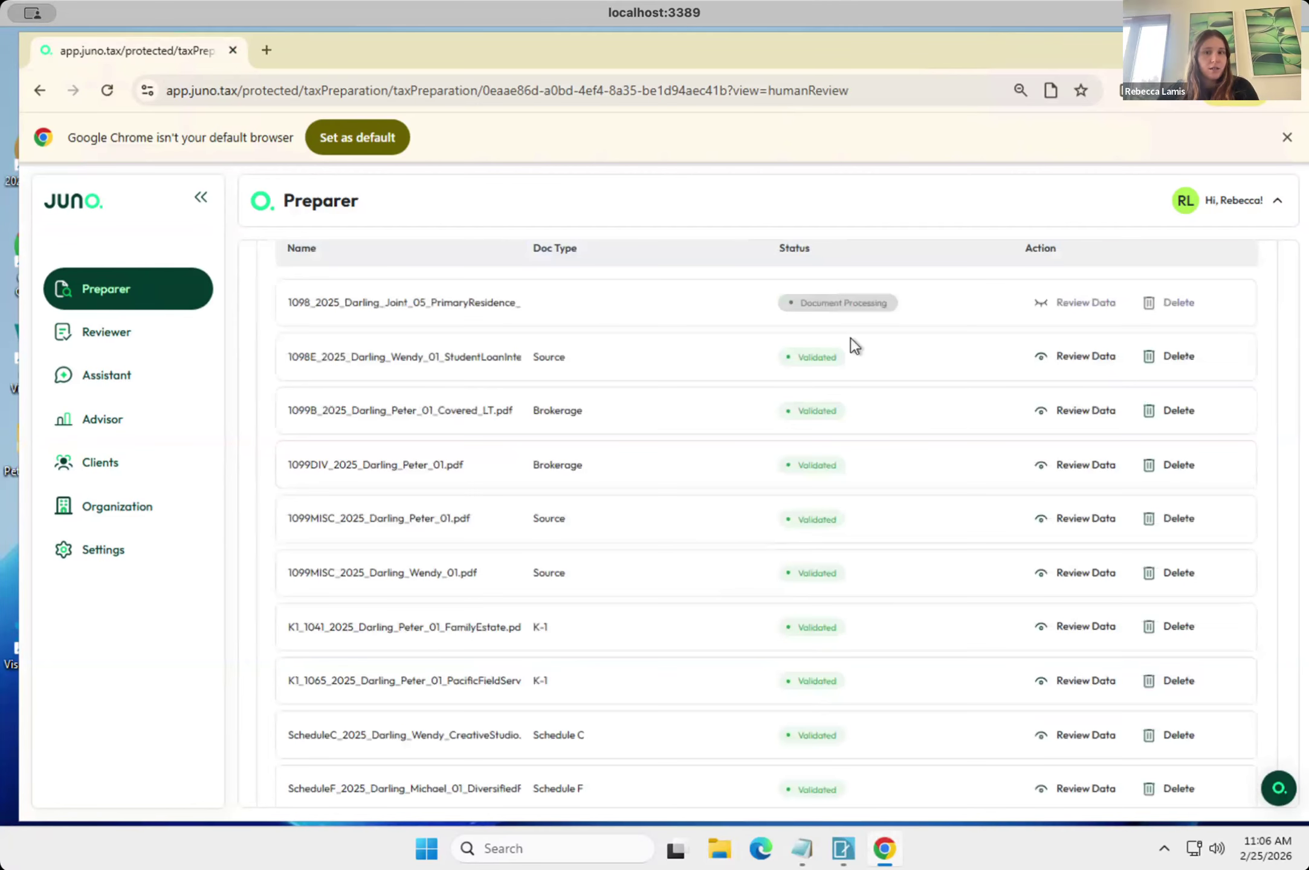
pyautogui.scroll(1, 850, 341)
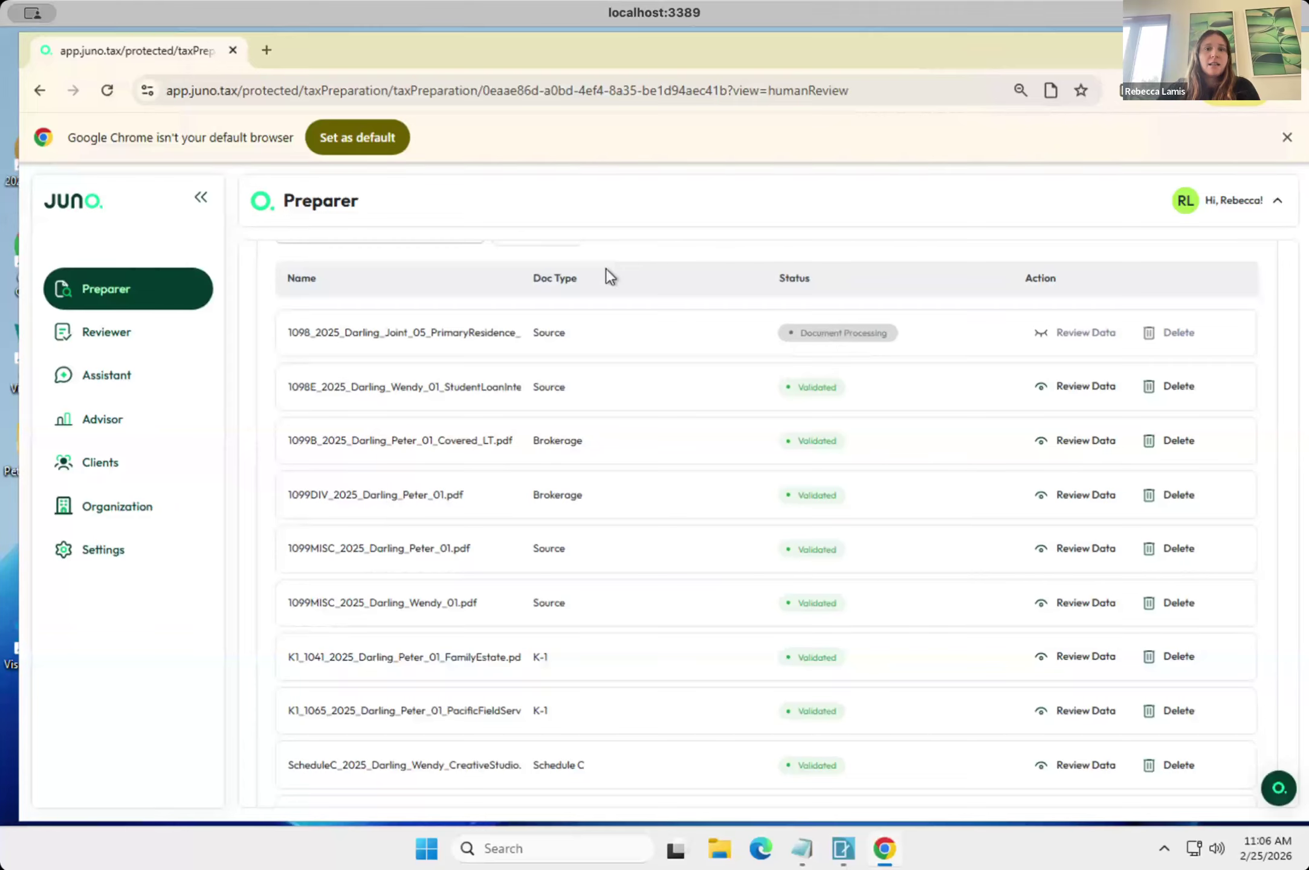
pyautogui.scroll(-1, 554, 648)
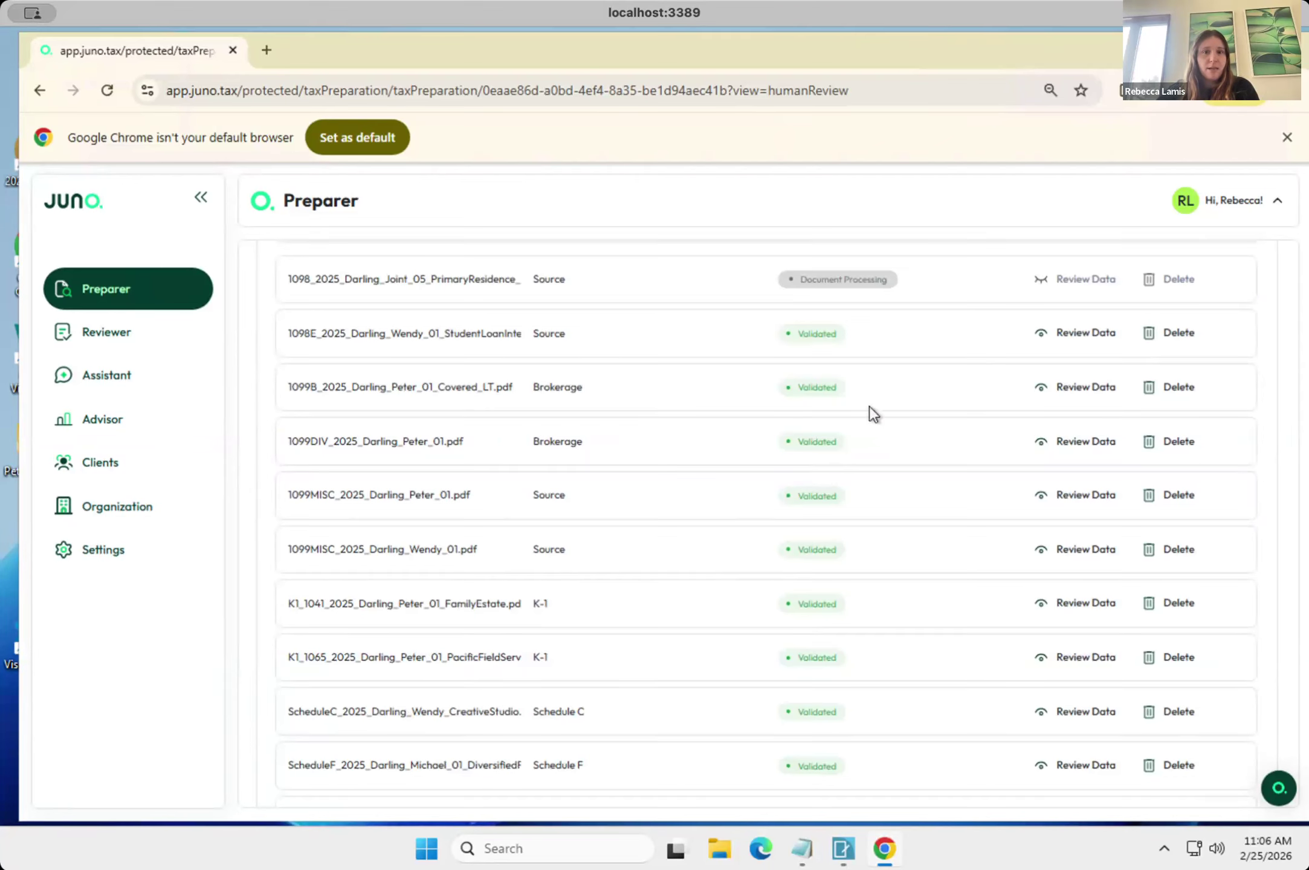
pyautogui.scroll(1, 868, 407)
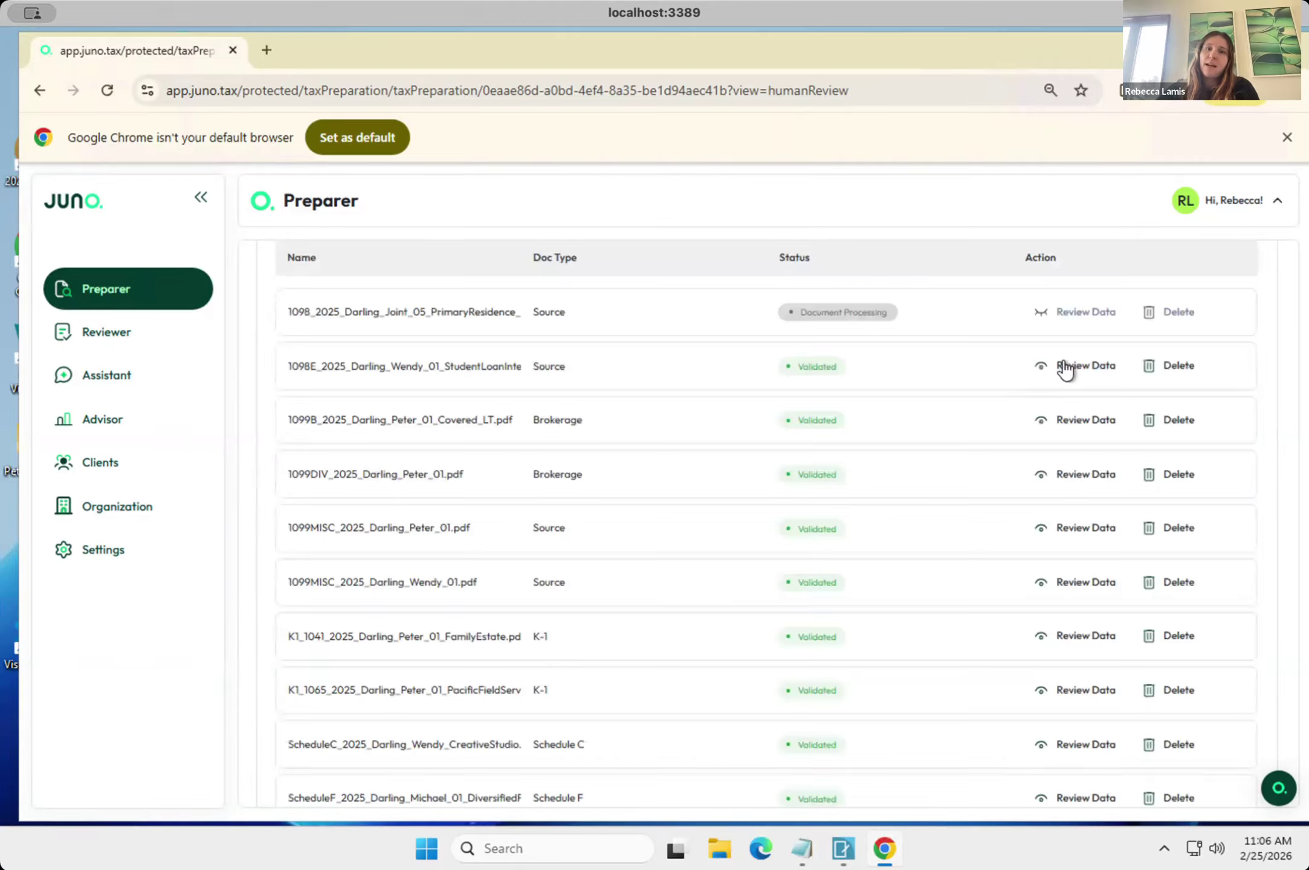
# Open the extracted data of the 1098-E student loan interest document and inspect its form filing type field.
pyautogui.click(1065, 368)
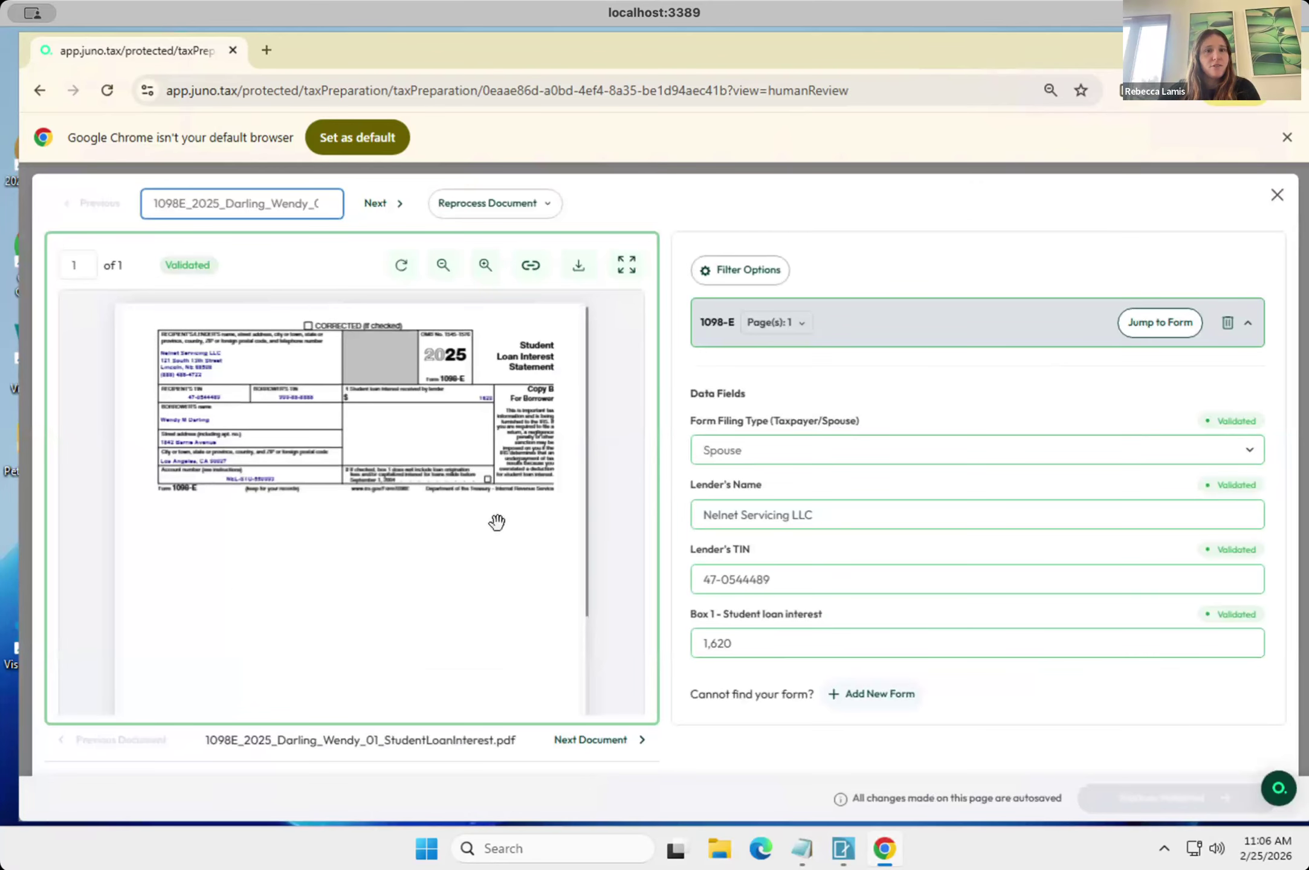
pyautogui.scroll(-1, 818, 492)
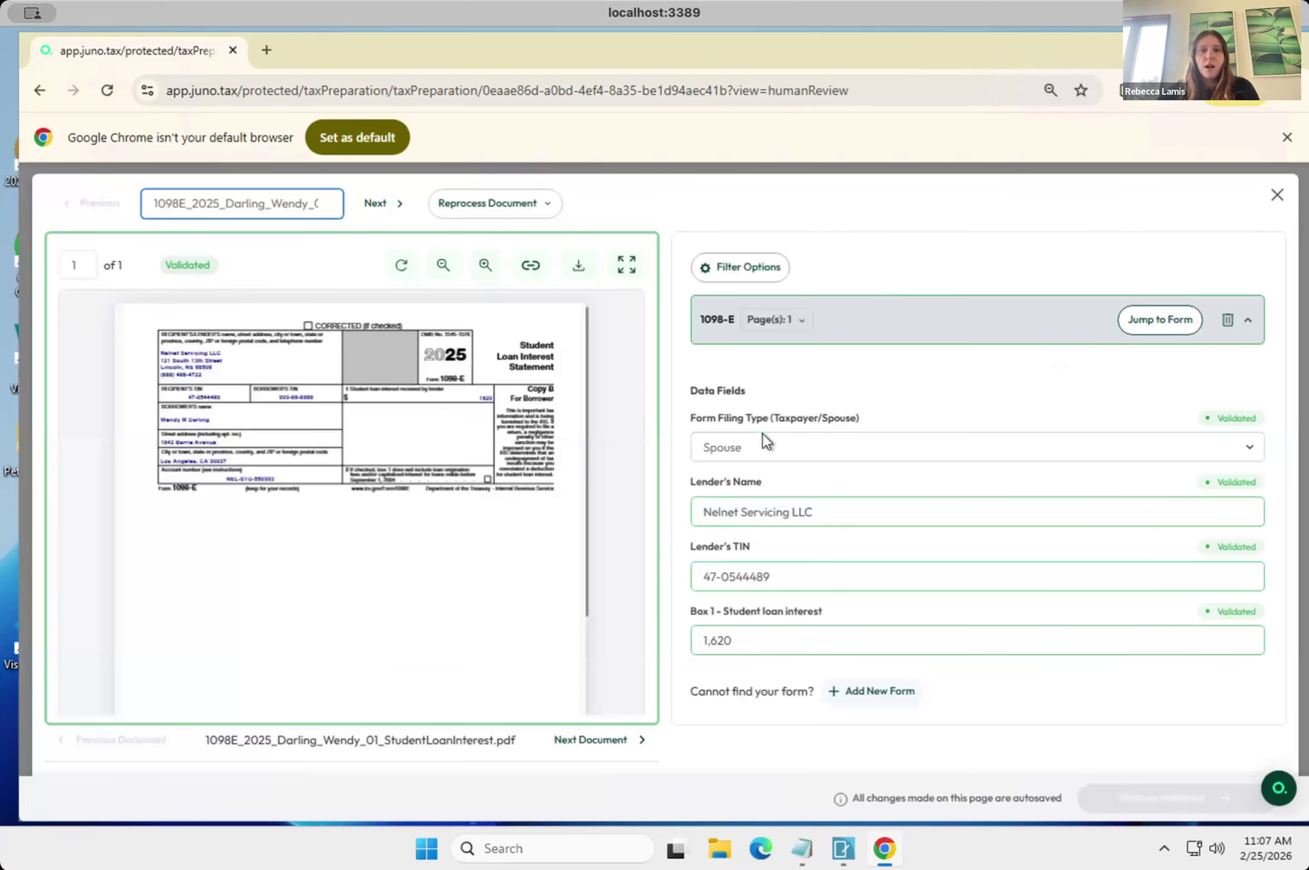
pyautogui.click(777, 444)
pyautogui.click(903, 407)
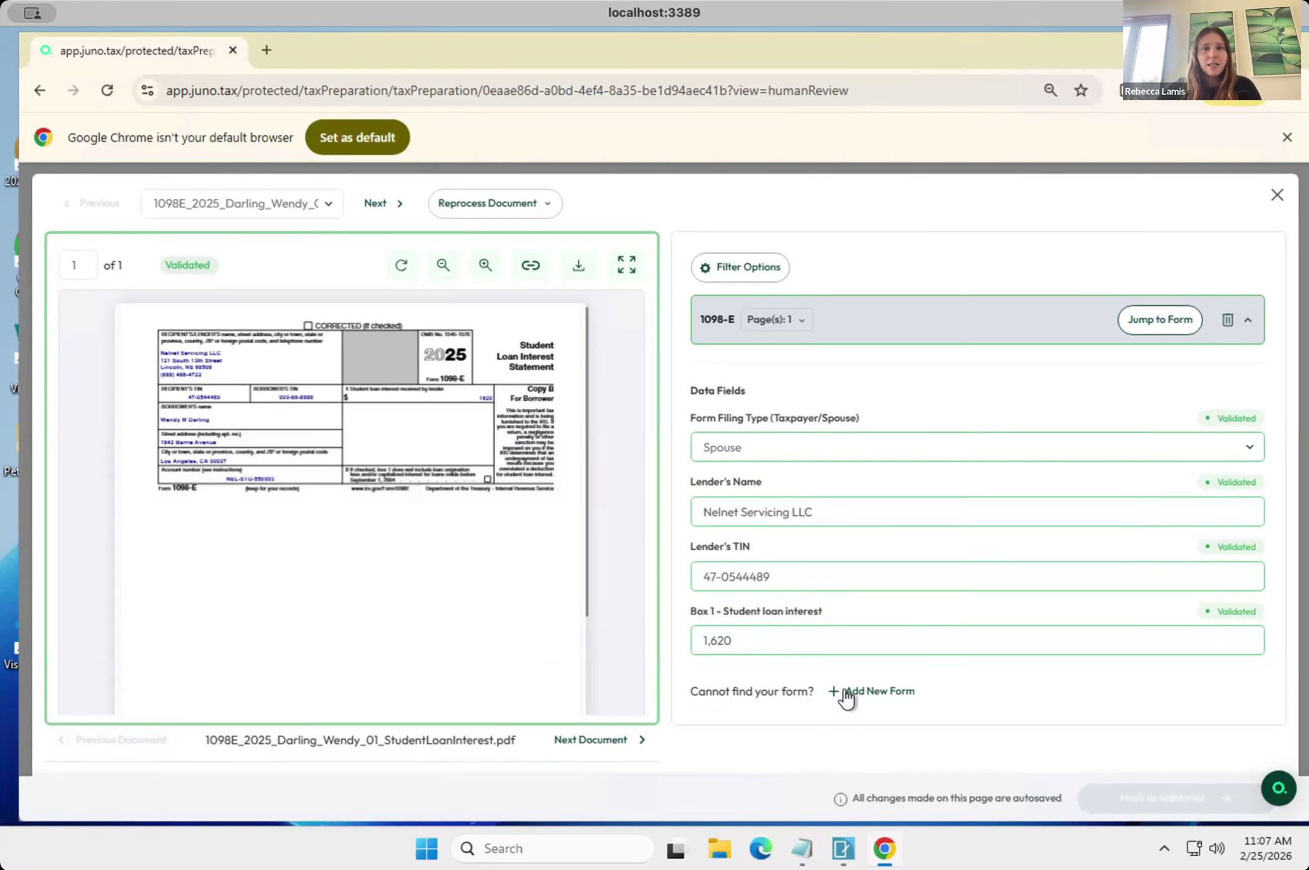
# Browse the forms available to add to the 1098-E document without adding any, and close its data review.
pyautogui.click(864, 693)
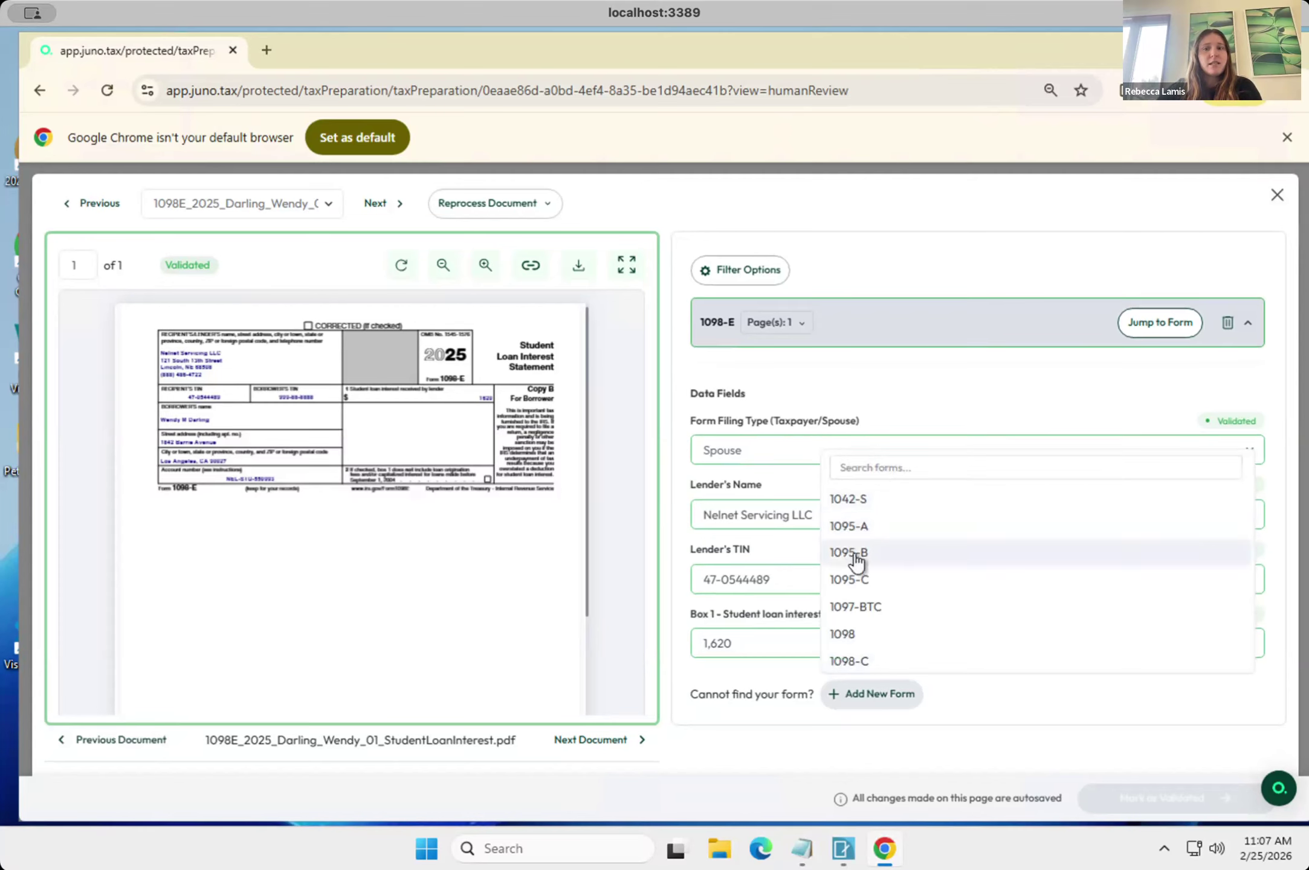
pyautogui.scroll(-2, 864, 601)
pyautogui.scroll(2, 869, 604)
pyautogui.click(949, 262)
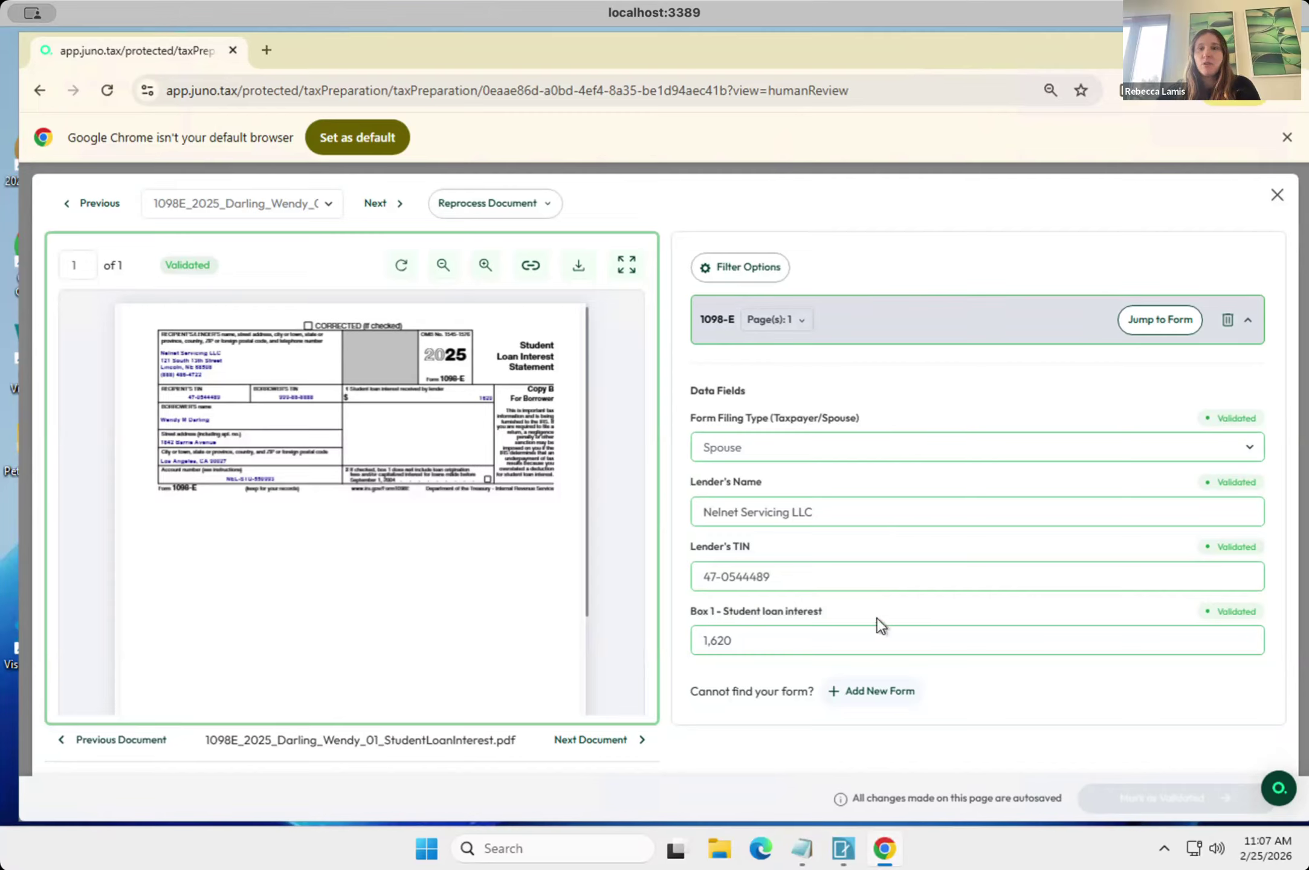
pyautogui.click(1279, 198)
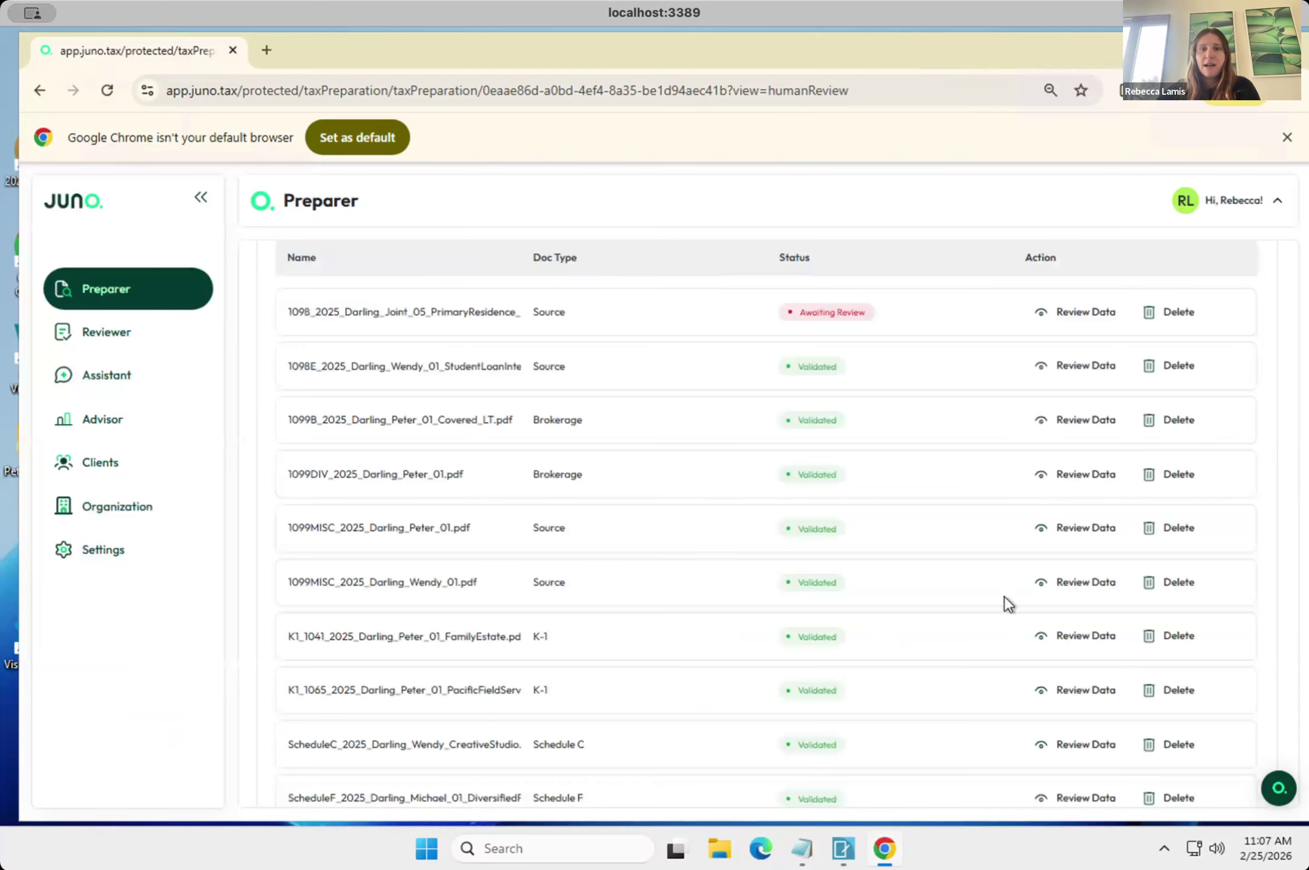
# Open the data review of the 1098 primary residence document awaiting review and examine the borrower details on its form.
pyautogui.scroll(-3, 1000, 606)
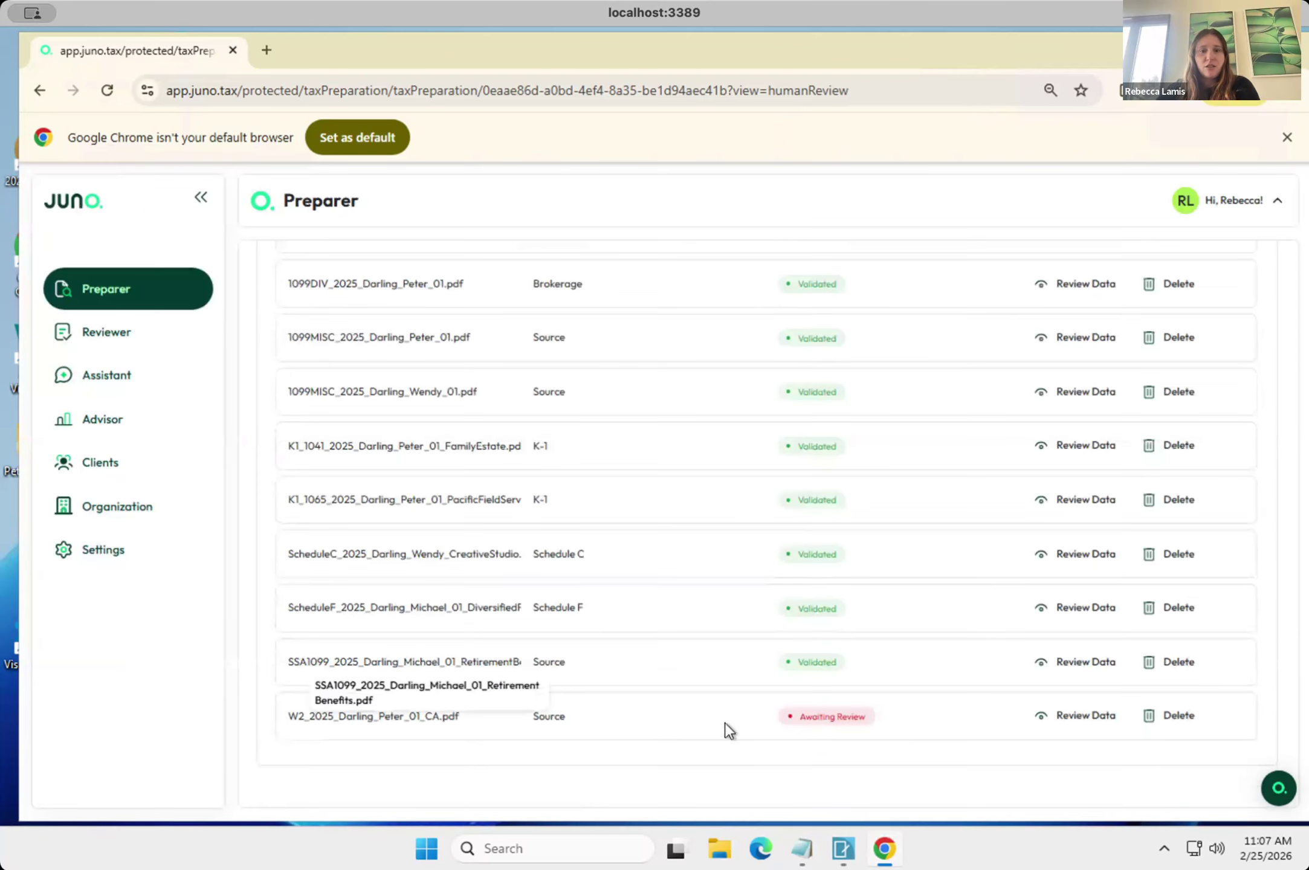
pyautogui.scroll(5, 821, 715)
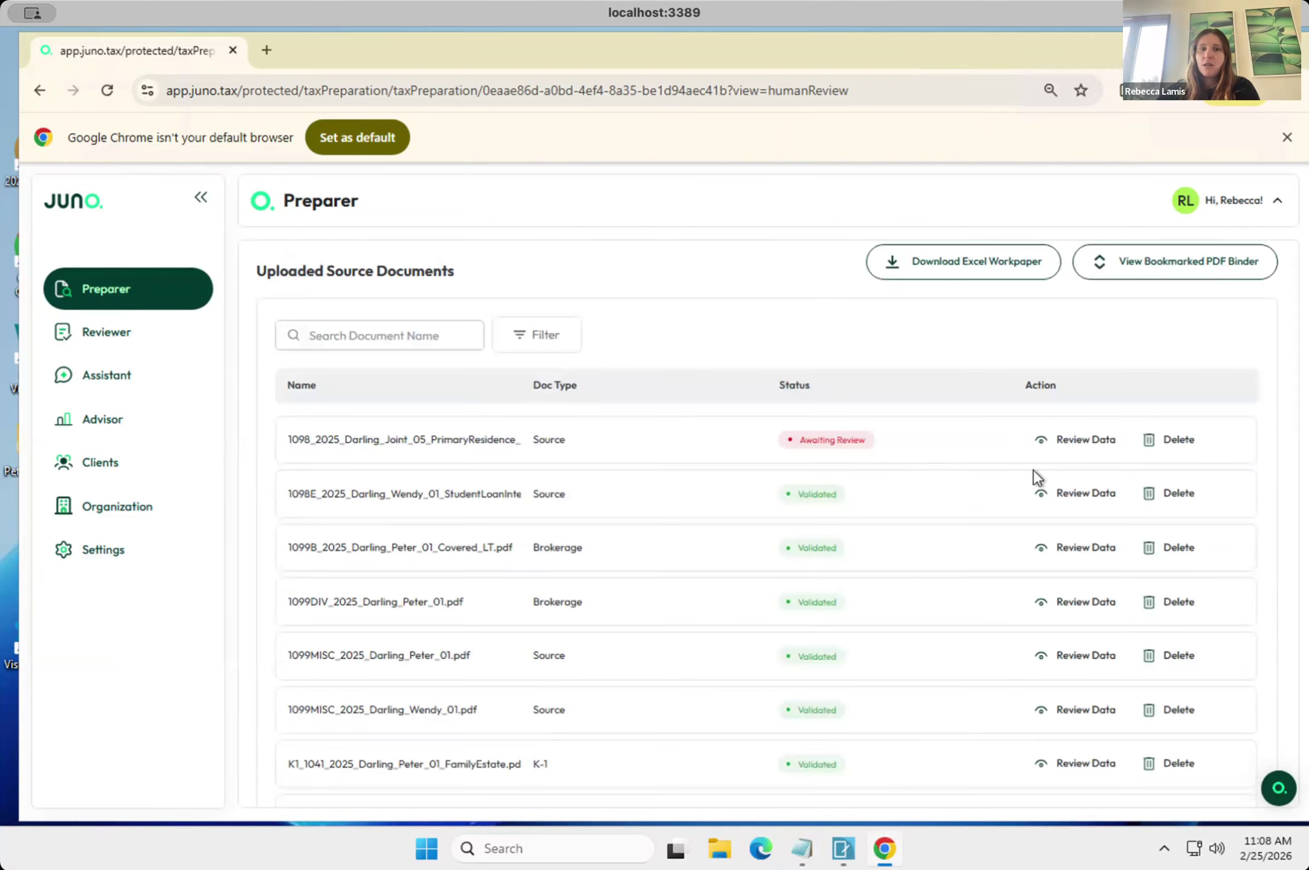
pyautogui.click(1073, 440)
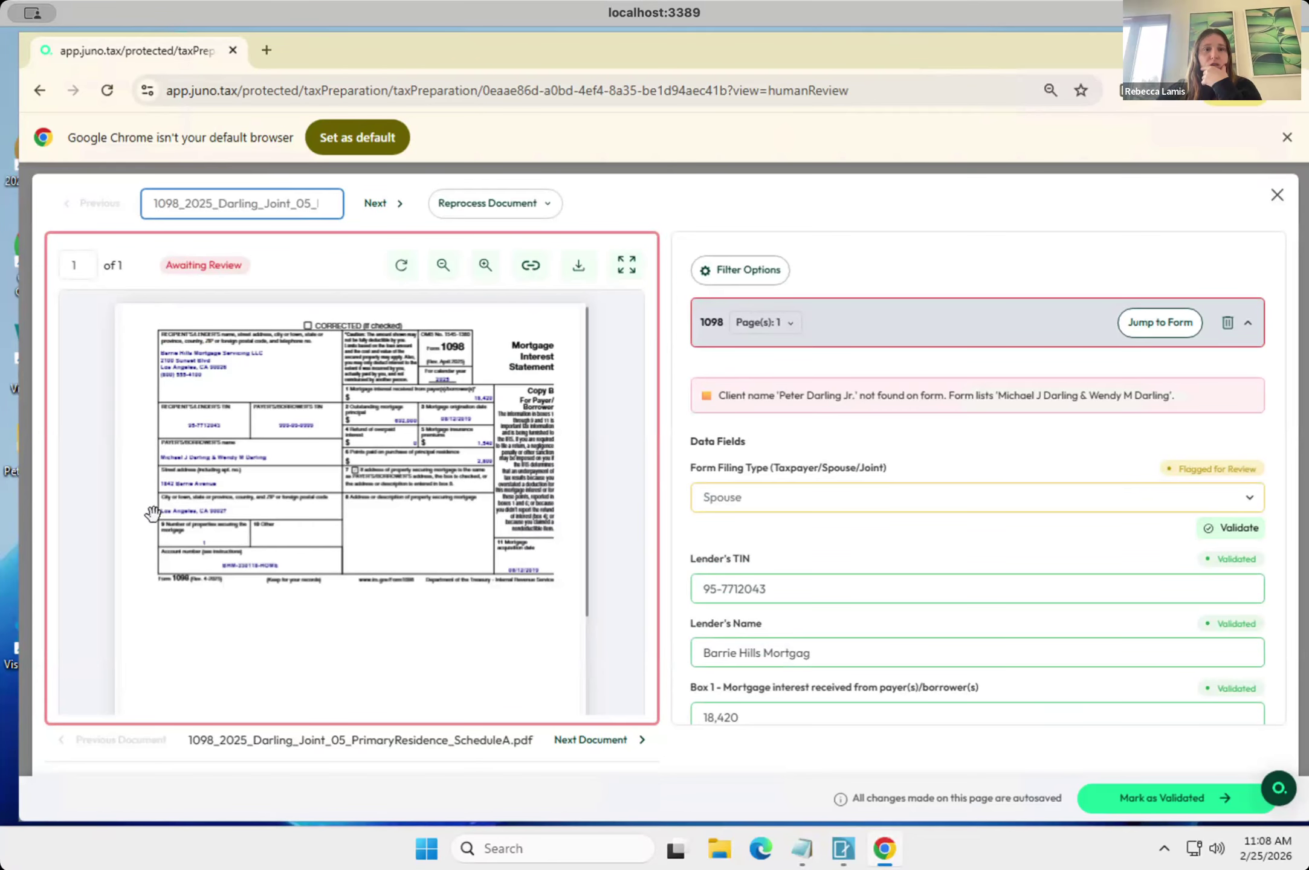
pyautogui.click(195, 464)
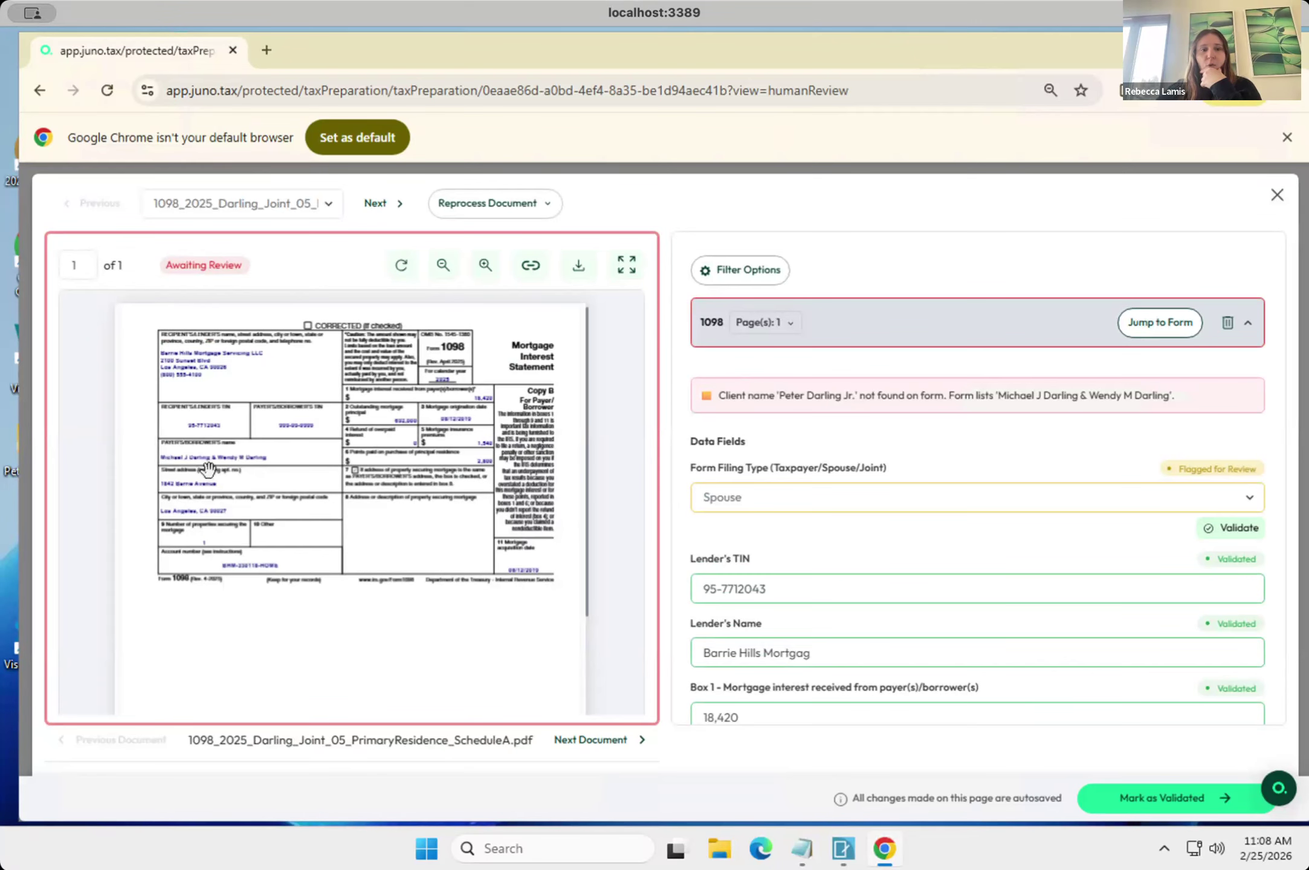
pyautogui.scroll(1, 207, 467)
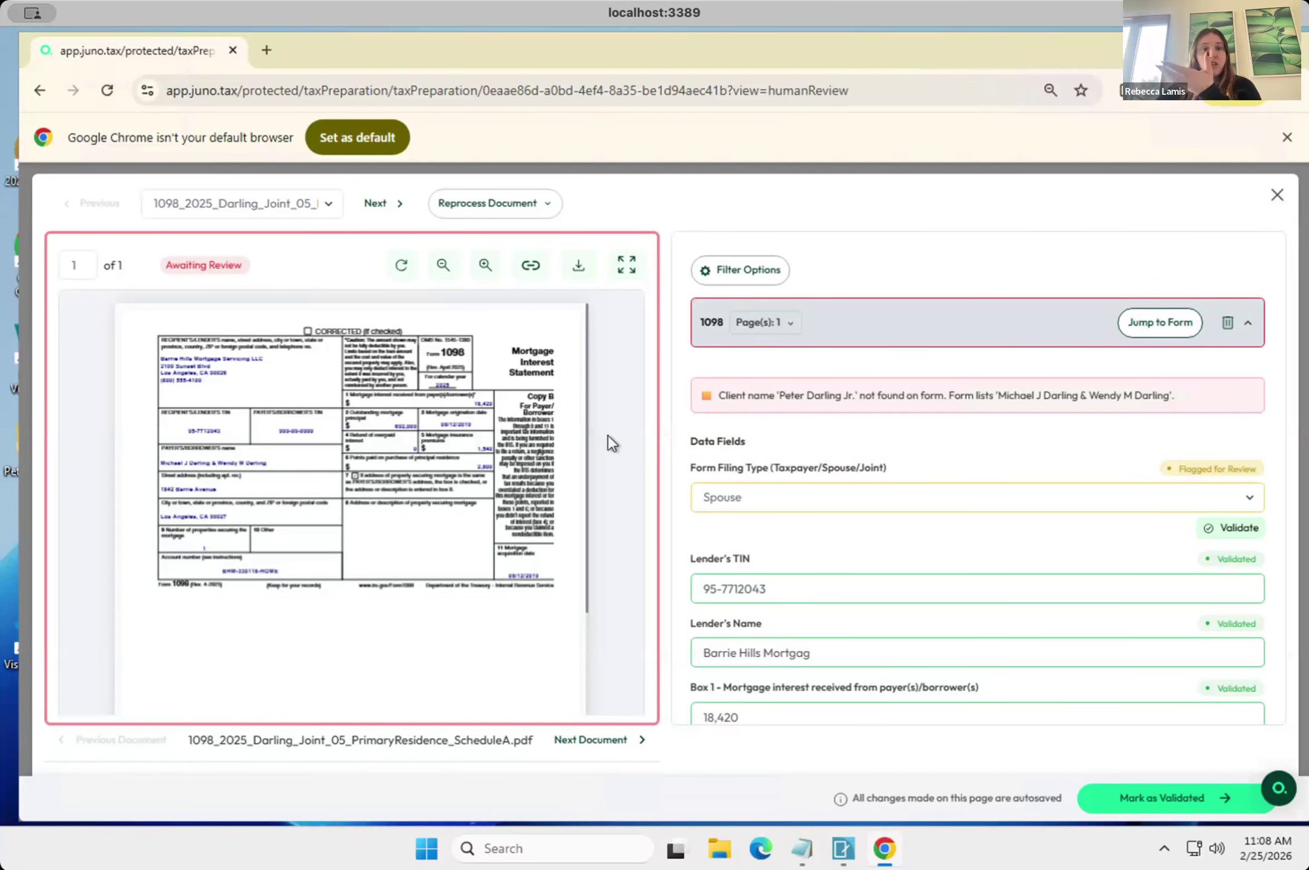
# Set the form filing type of the 1098 mortgage interest form to Joint.
pyautogui.click(730, 499)
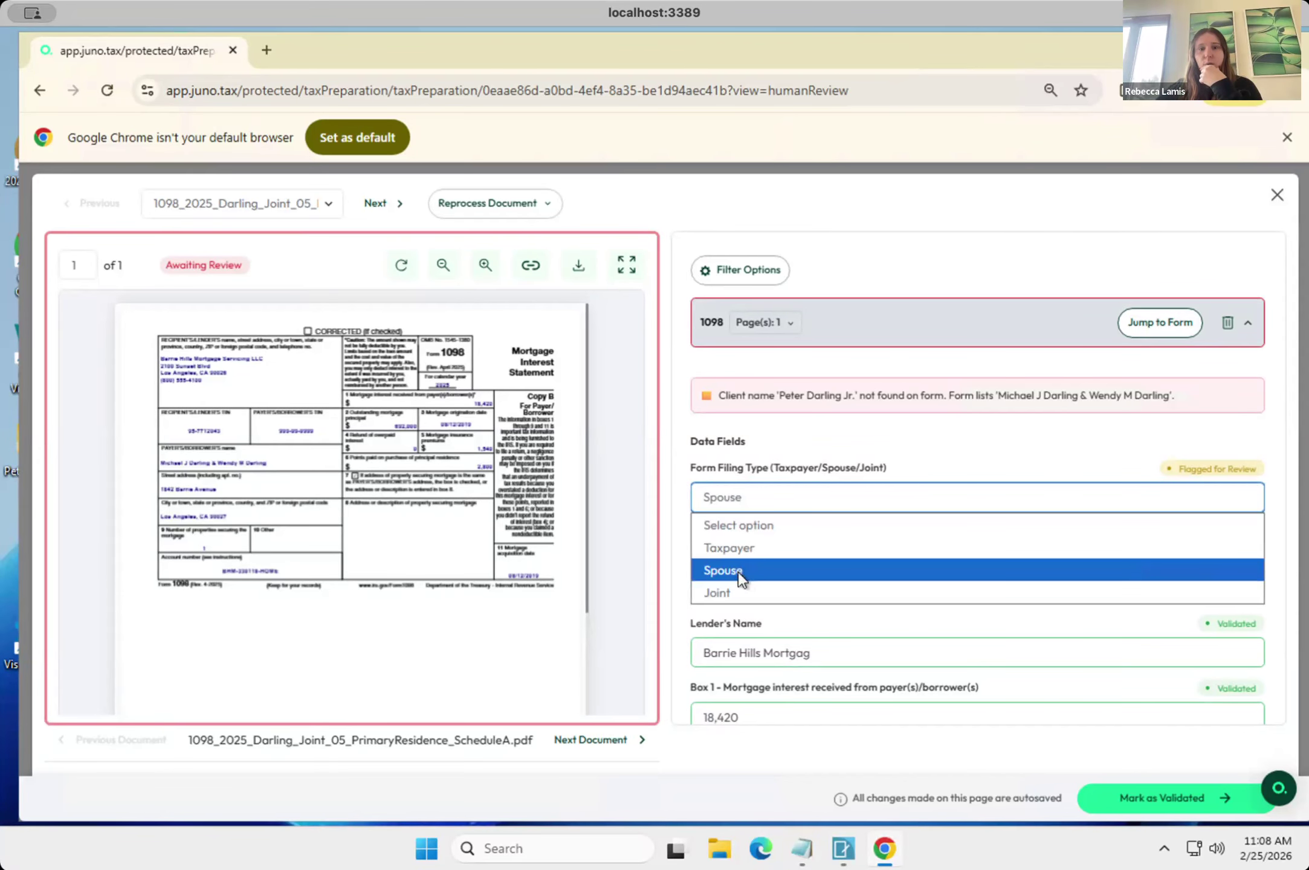
pyautogui.click(745, 587)
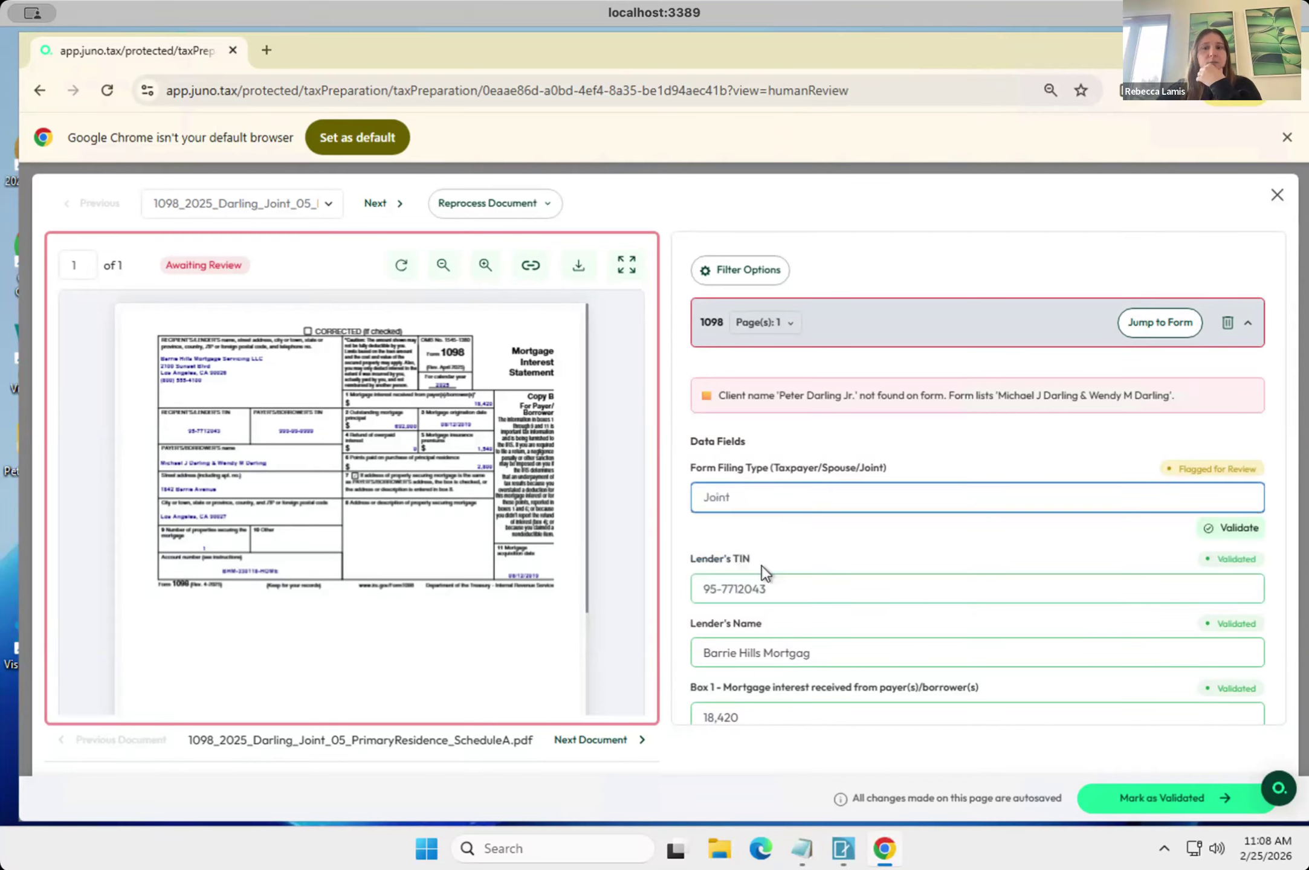
pyautogui.scroll(-1, 762, 566)
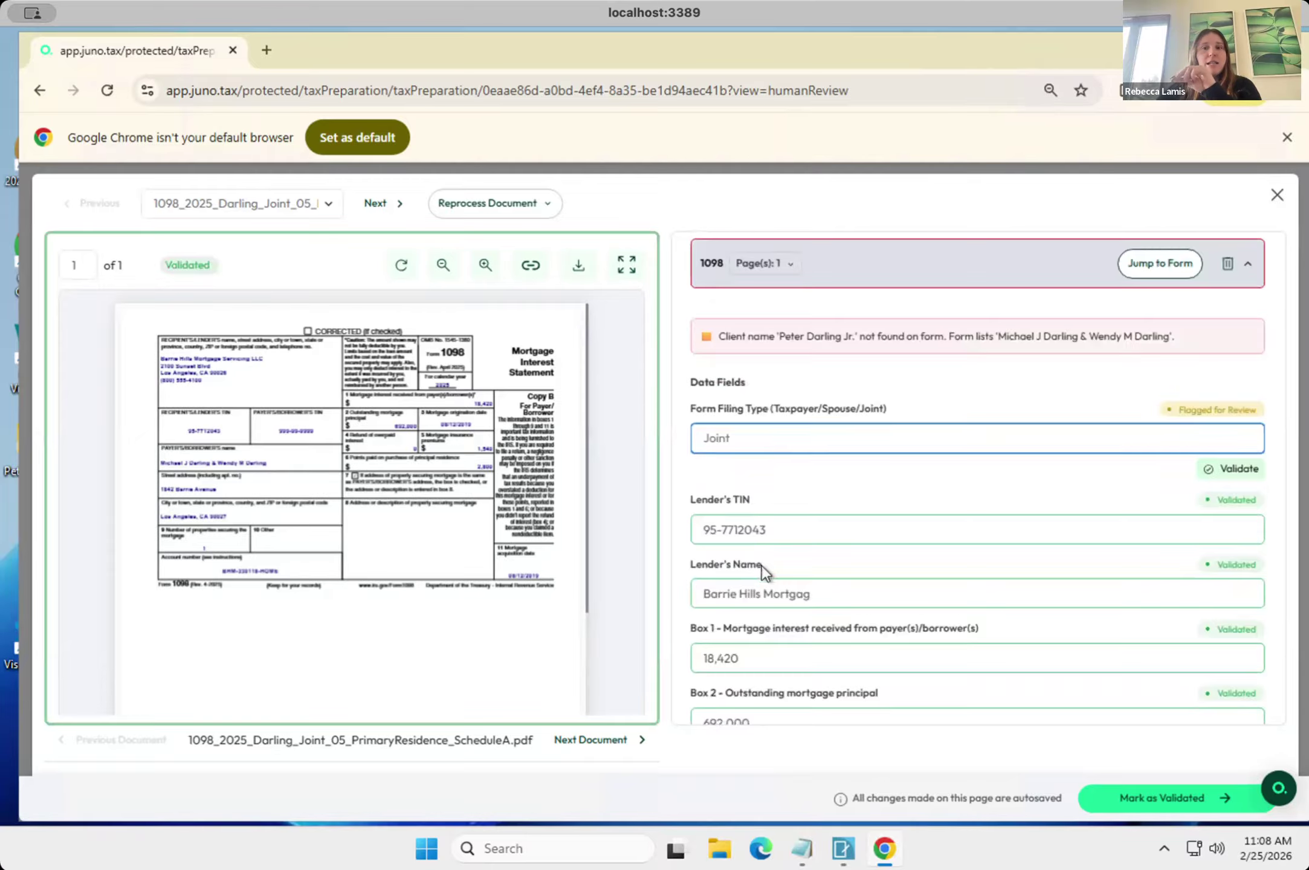
# Check the extracted data fields of the 1098 mortgage interest form through Box 8 against the source document.
pyautogui.scroll(-4, 762, 566)
pyautogui.scroll(-1, 762, 571)
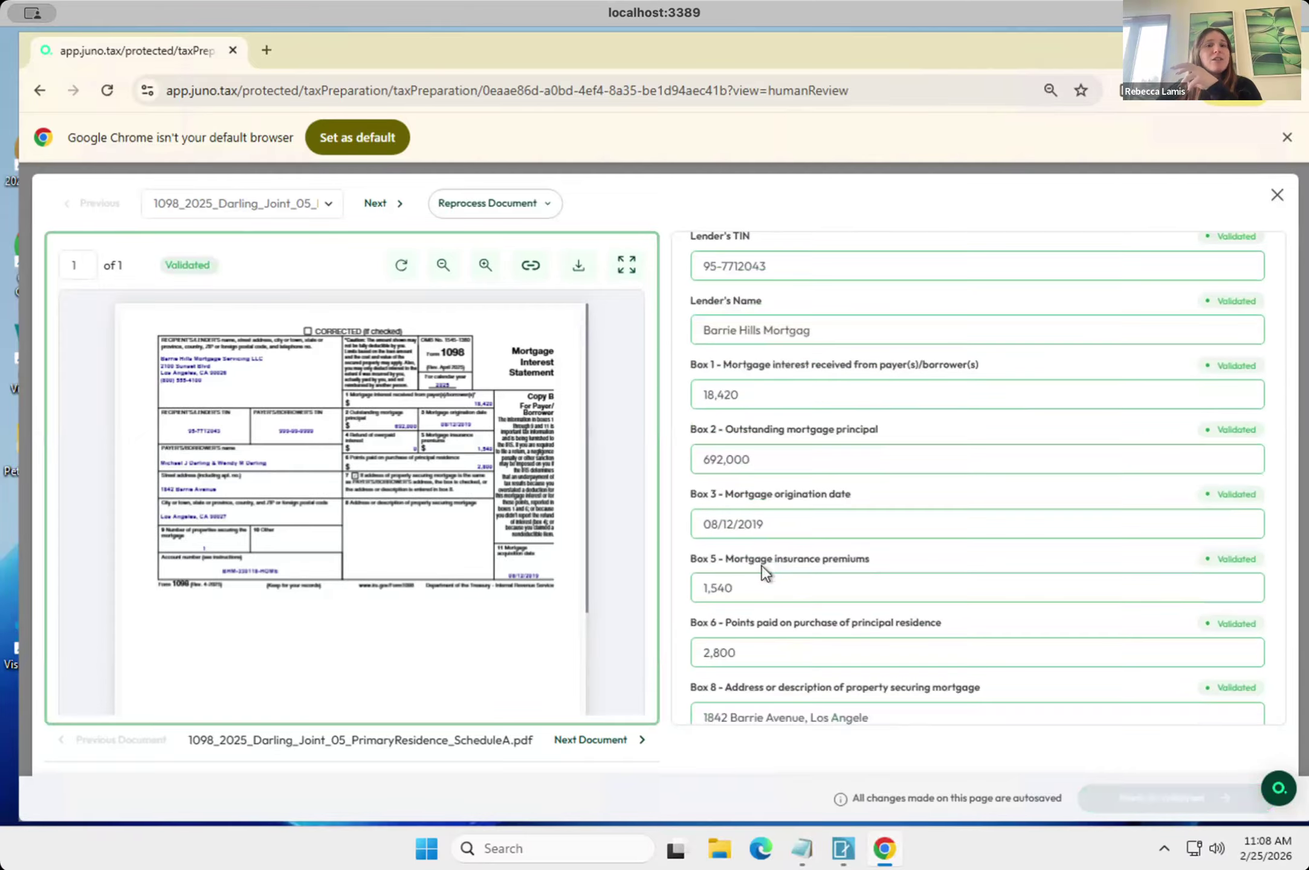
pyautogui.scroll(-1, 762, 566)
pyautogui.scroll(2, 762, 566)
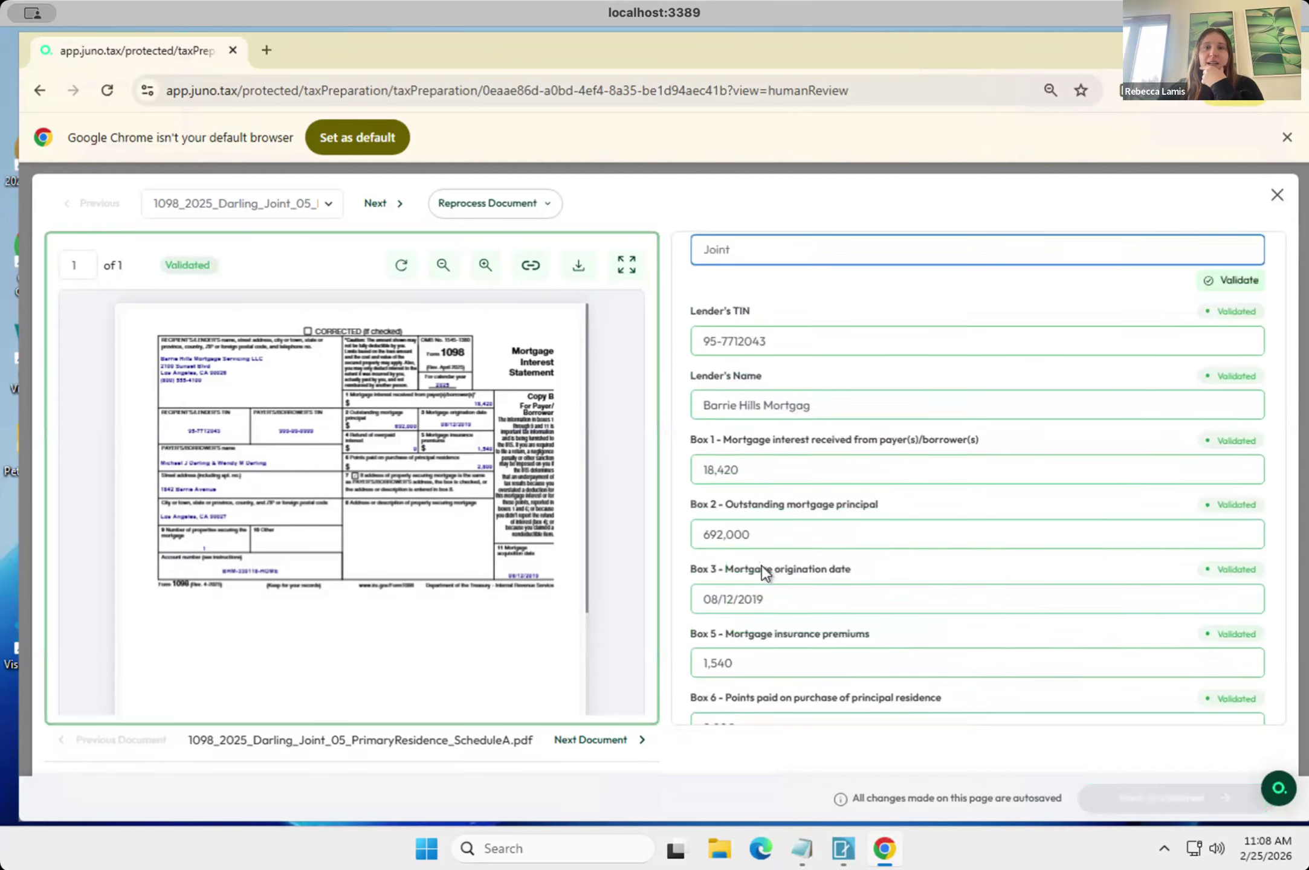
pyautogui.scroll(-1, 754, 474)
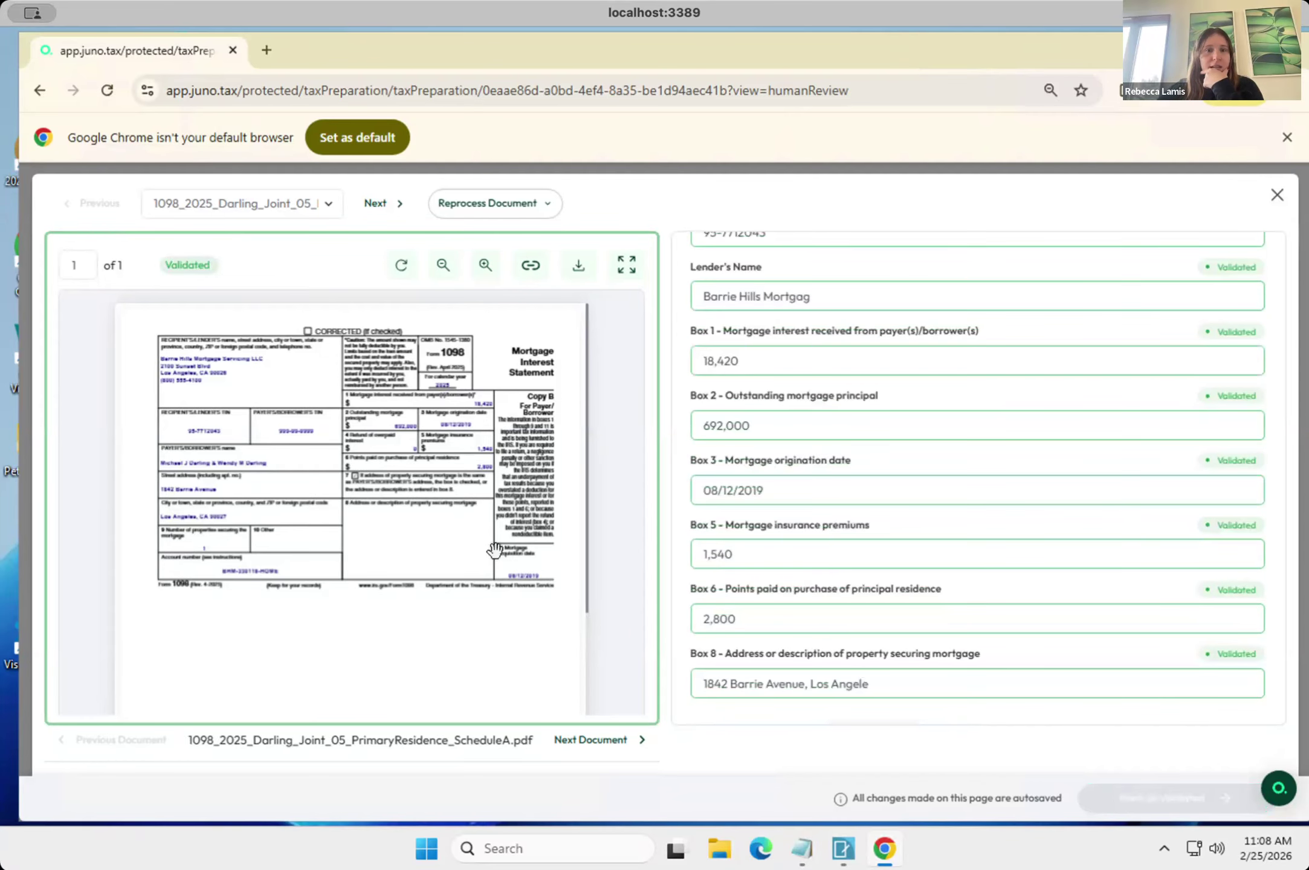
pyautogui.scroll(5, 1017, 646)
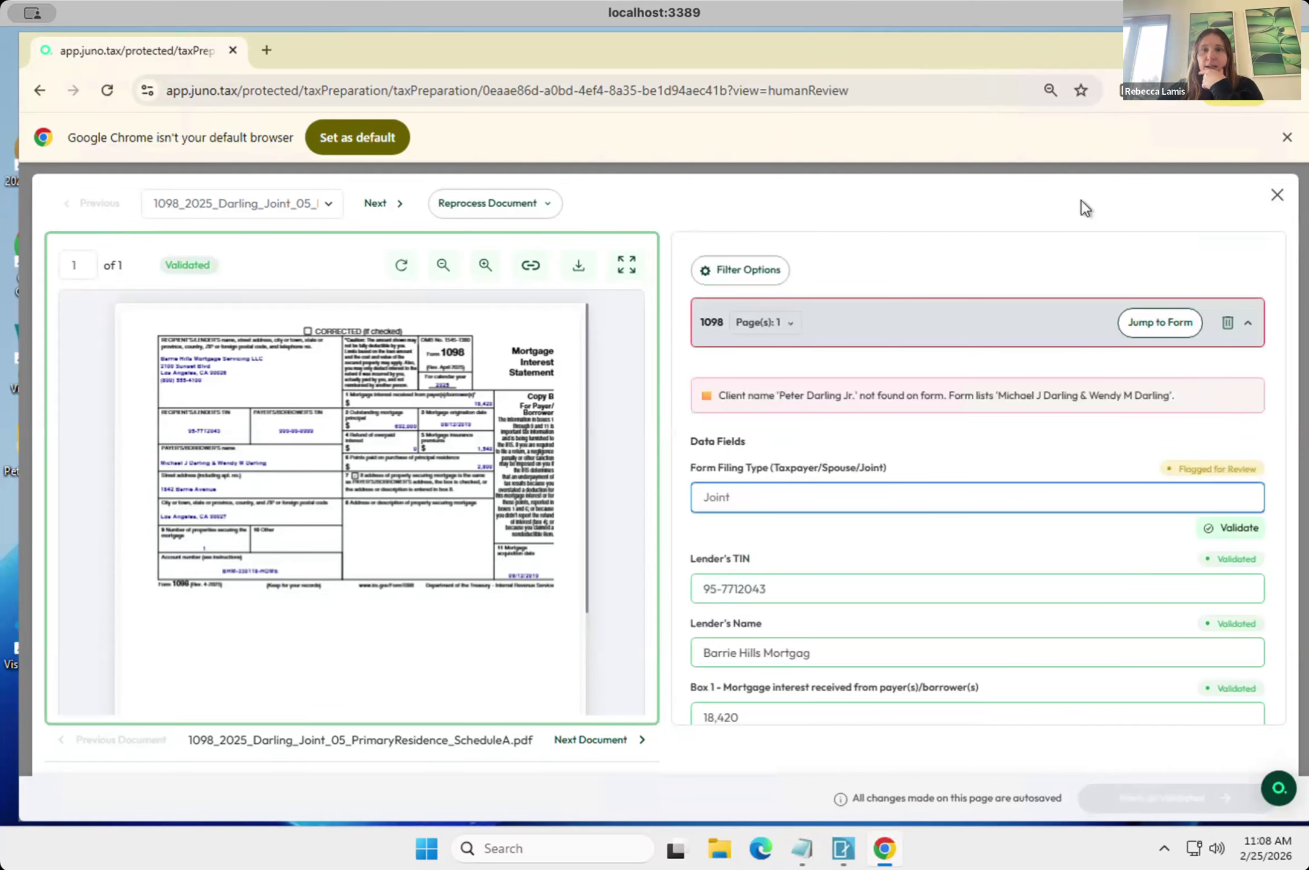
# Look through the extracted data of the following 1098-E, 1099-B and 1099-DIV documents, and close the data review.
pyautogui.click(376, 208)
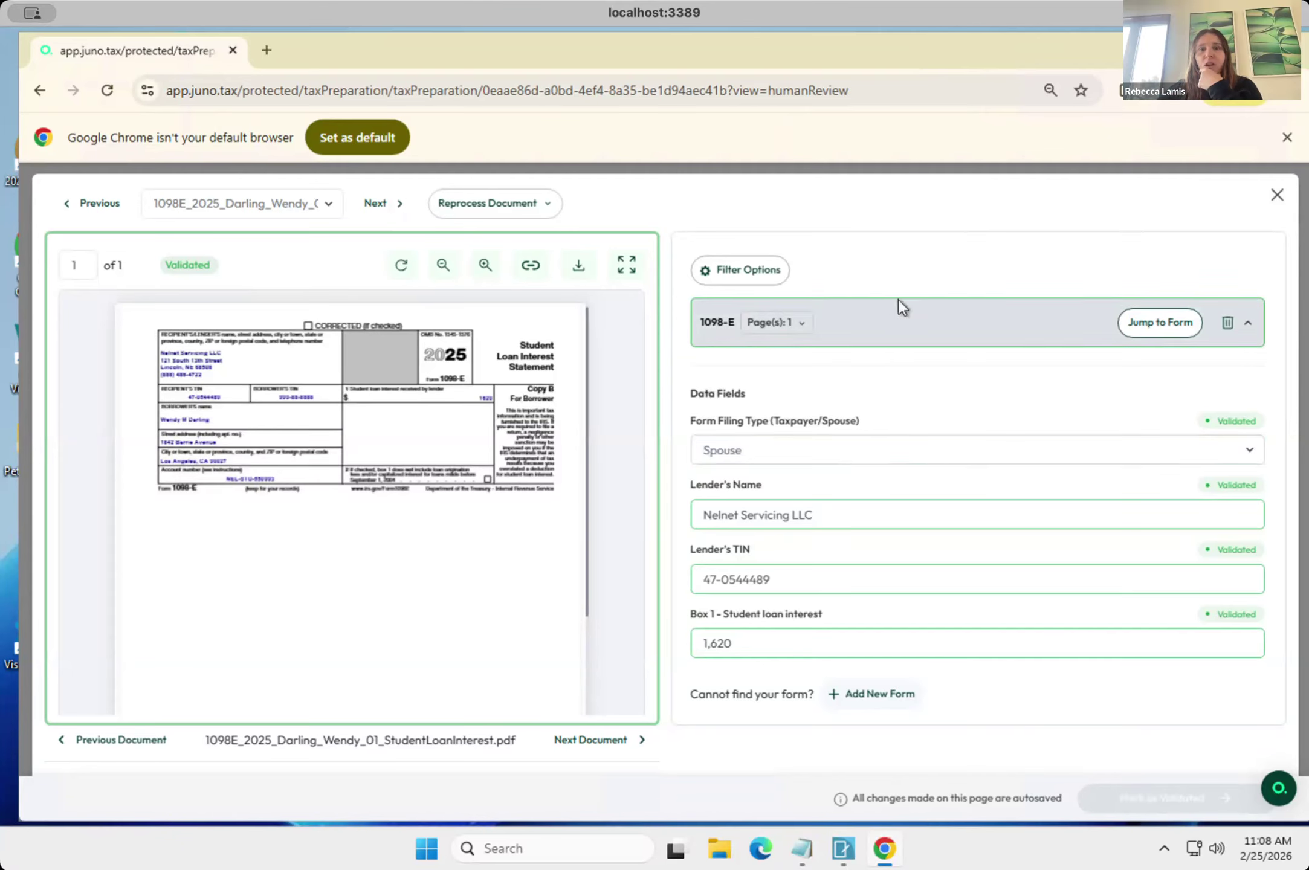
pyautogui.click(381, 205)
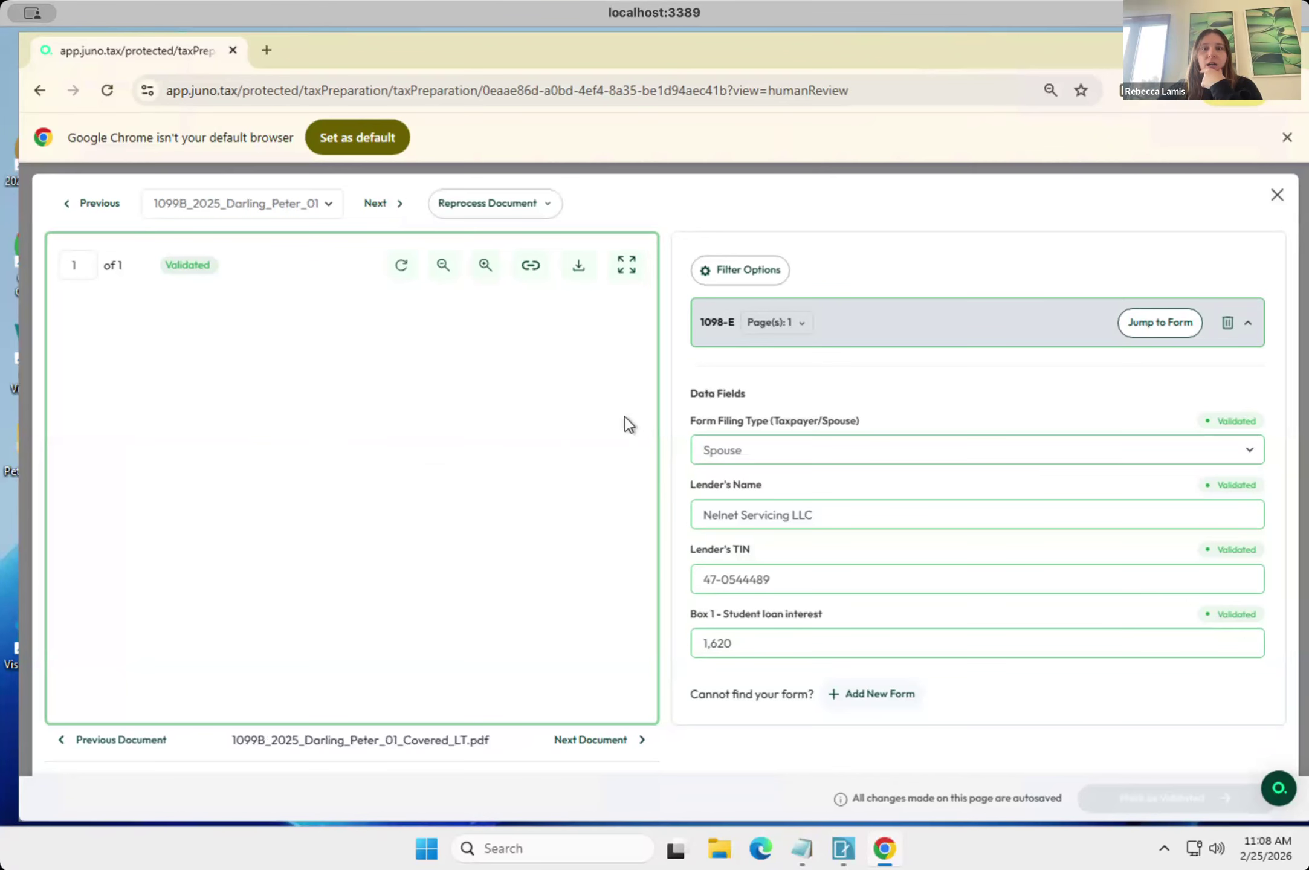
pyautogui.scroll(-1, 1023, 550)
pyautogui.scroll(-3, 1023, 550)
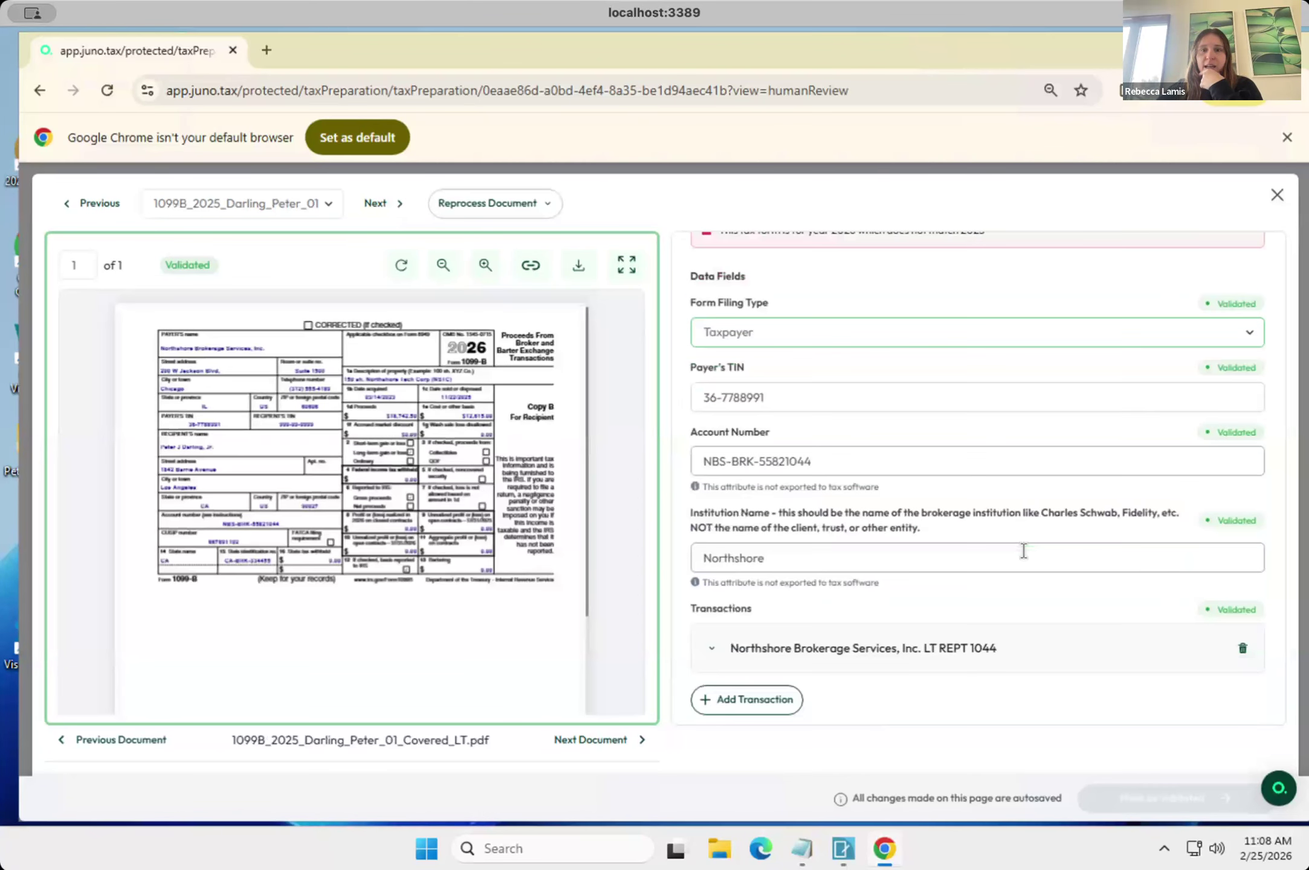
pyautogui.scroll(2, 1023, 550)
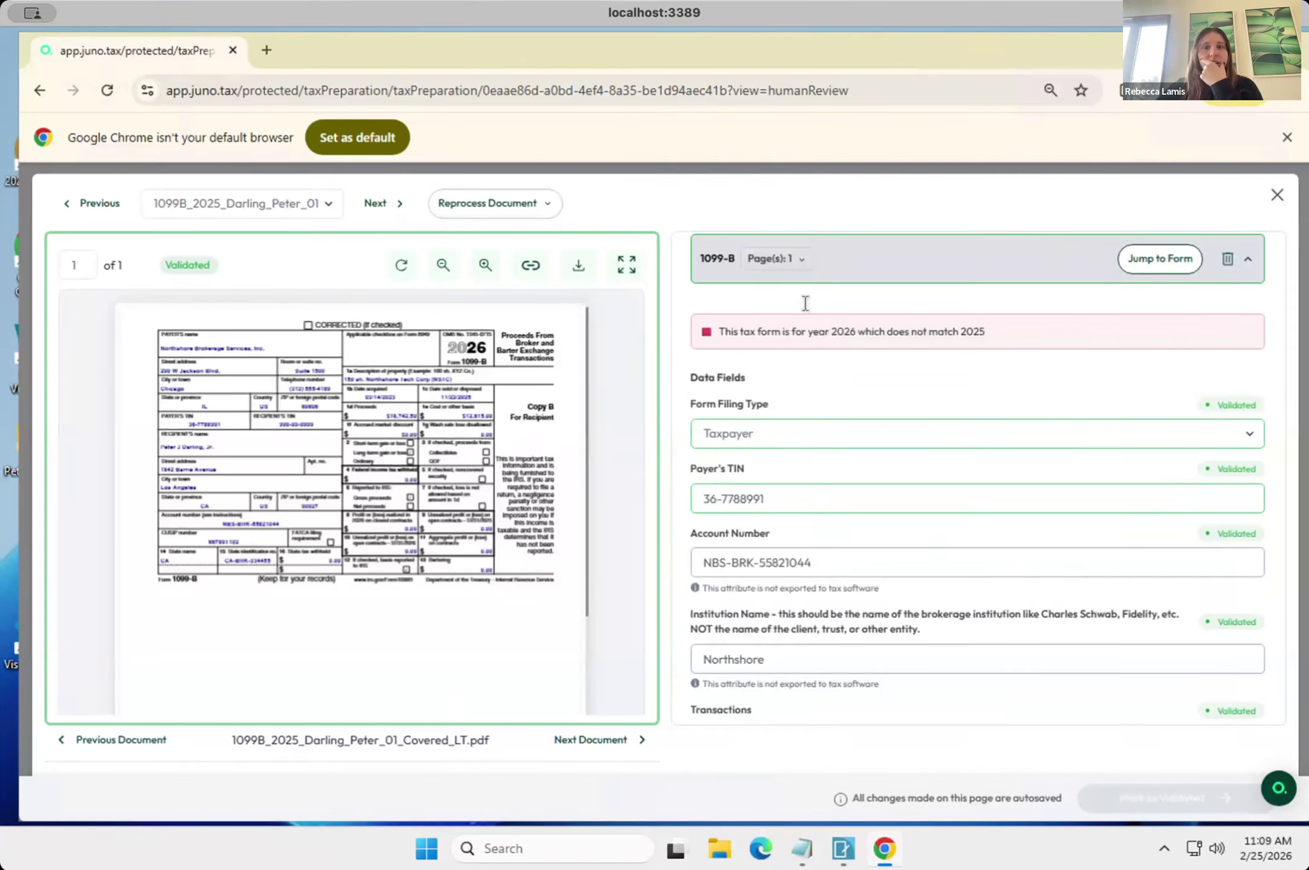
pyautogui.click(375, 204)
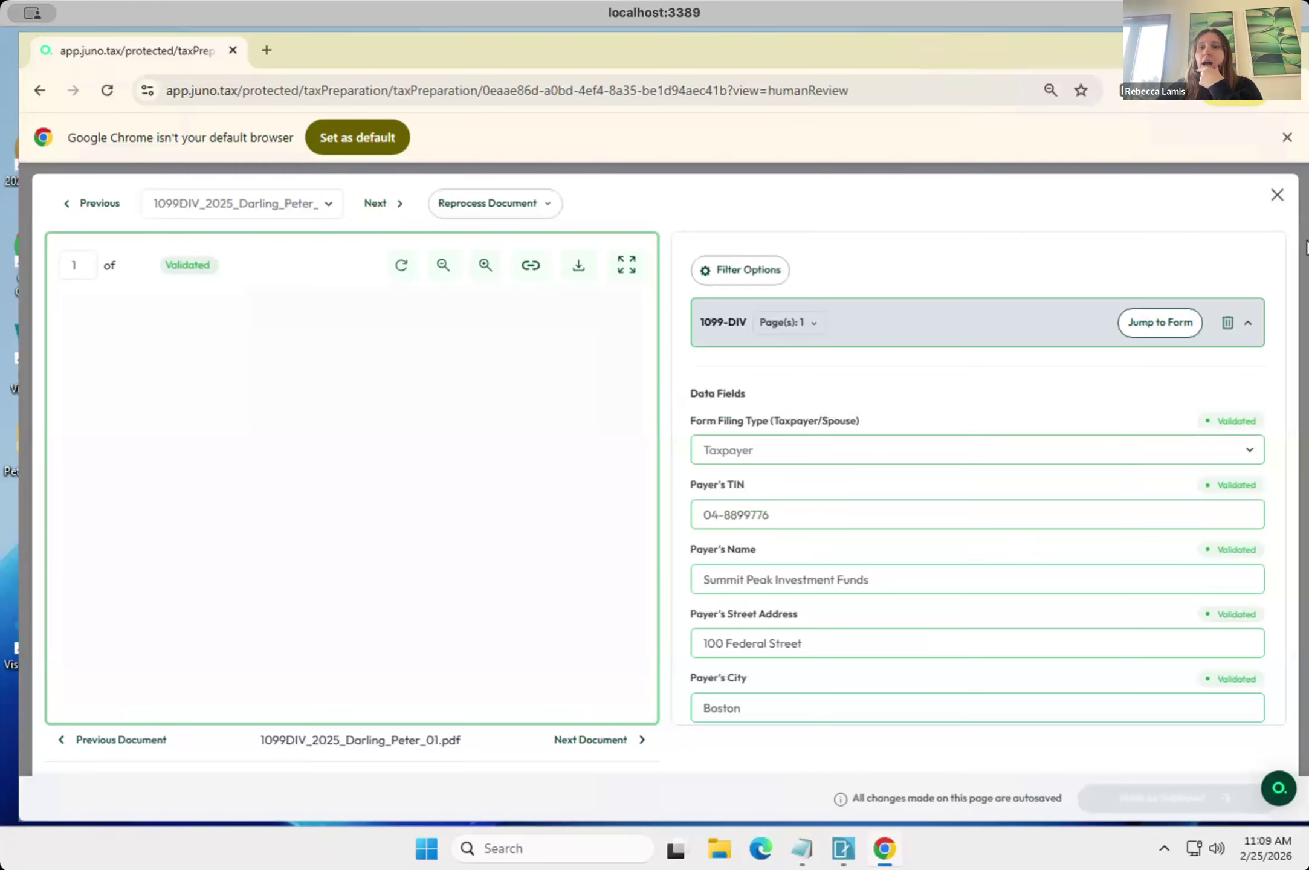
pyautogui.click(1277, 199)
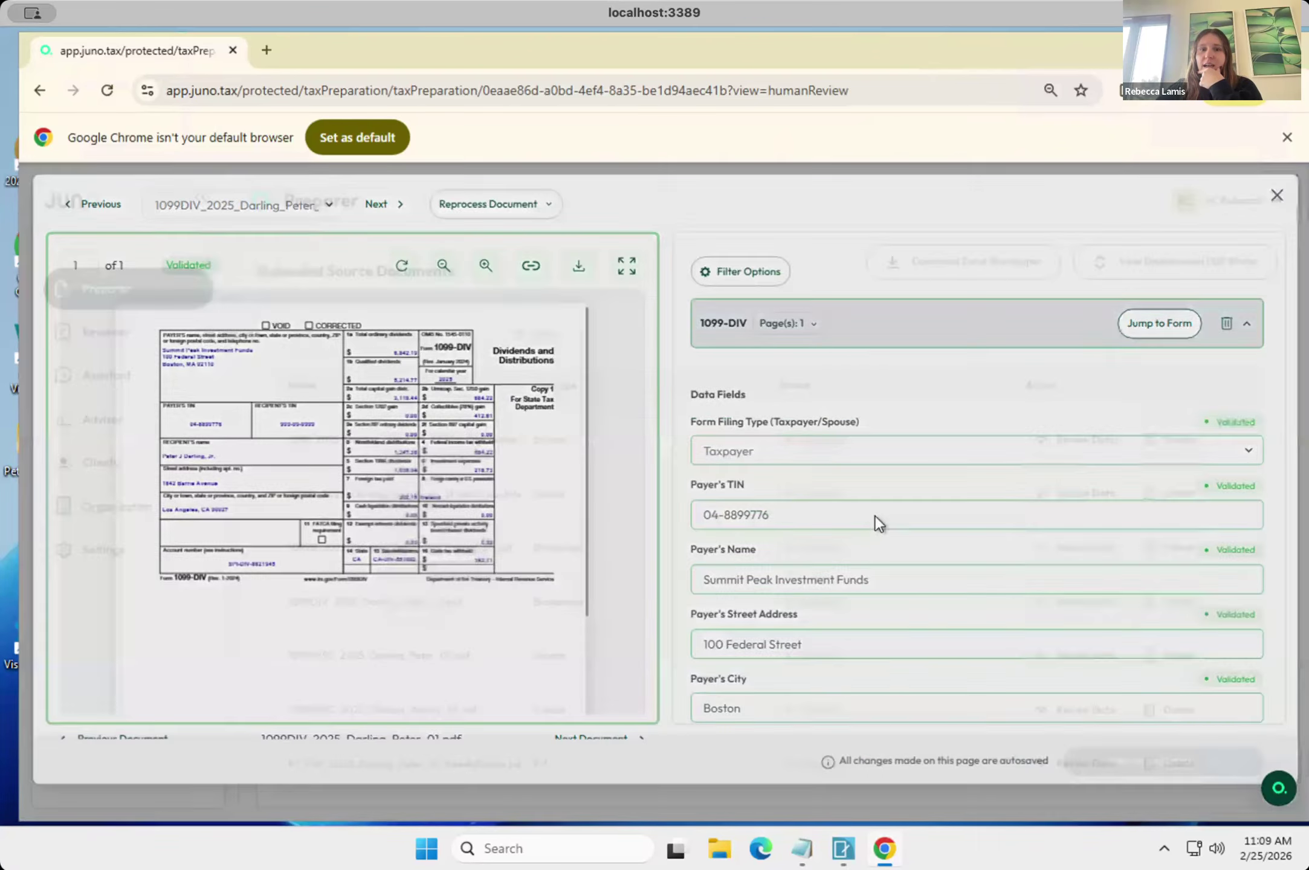
# Open the data review of the W-2 awaiting review and inspect its flagged Box 1 wages amount.
pyautogui.scroll(-2, 842, 583)
pyautogui.scroll(-4, 842, 584)
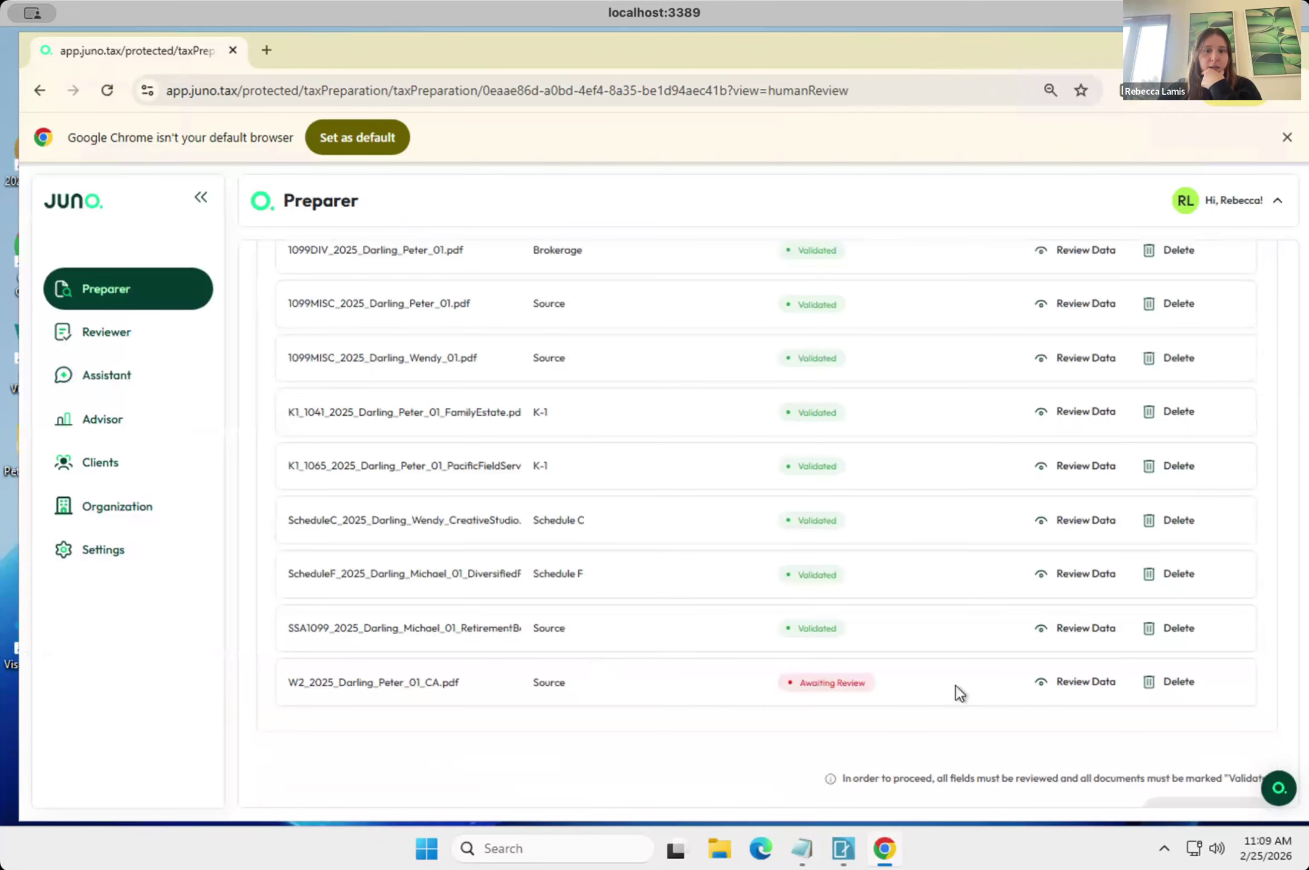
pyautogui.click(1059, 685)
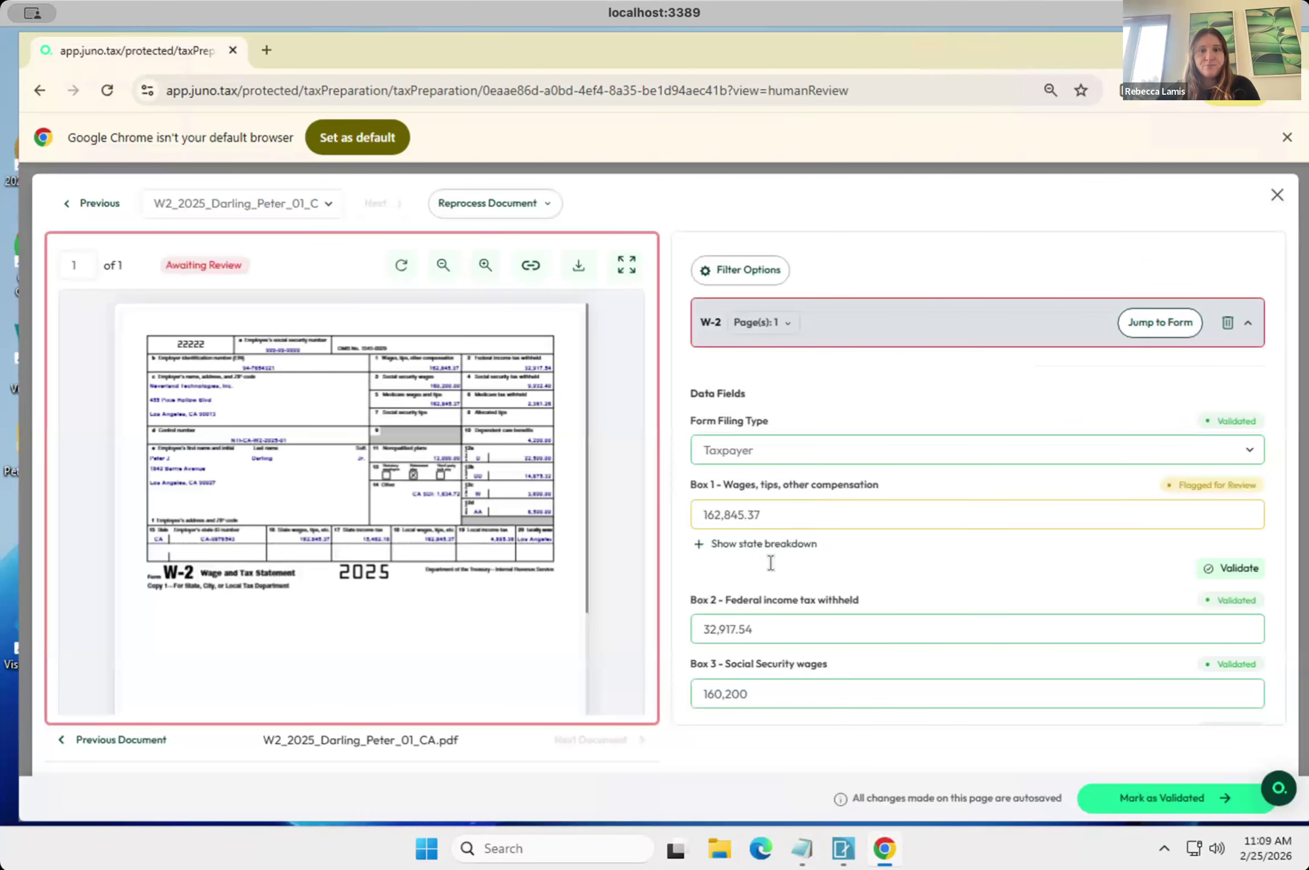
pyautogui.scroll(-1, 771, 563)
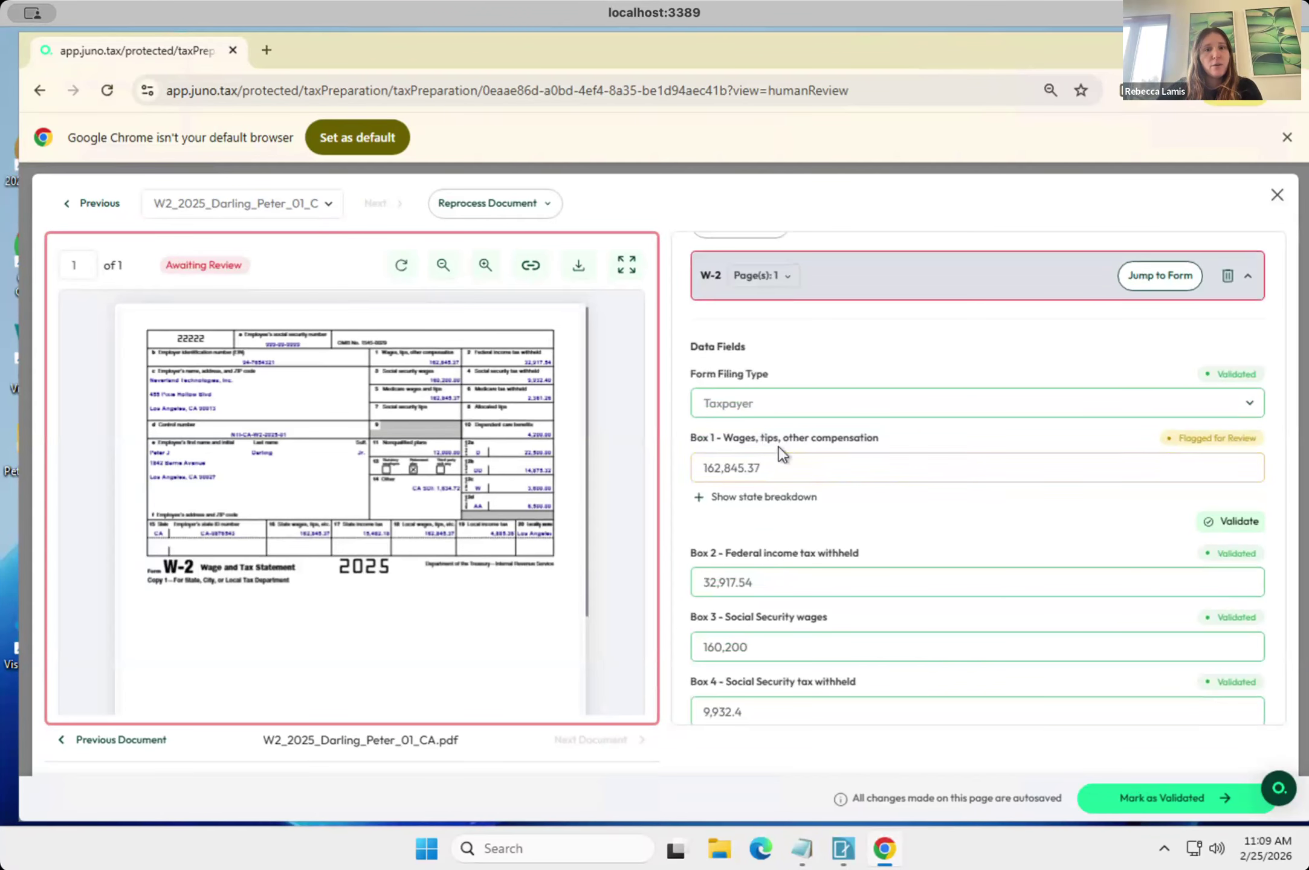
pyautogui.moveTo(779, 474); pyautogui.dragTo(670, 469)
pyautogui.scroll(-2, 720, 585)
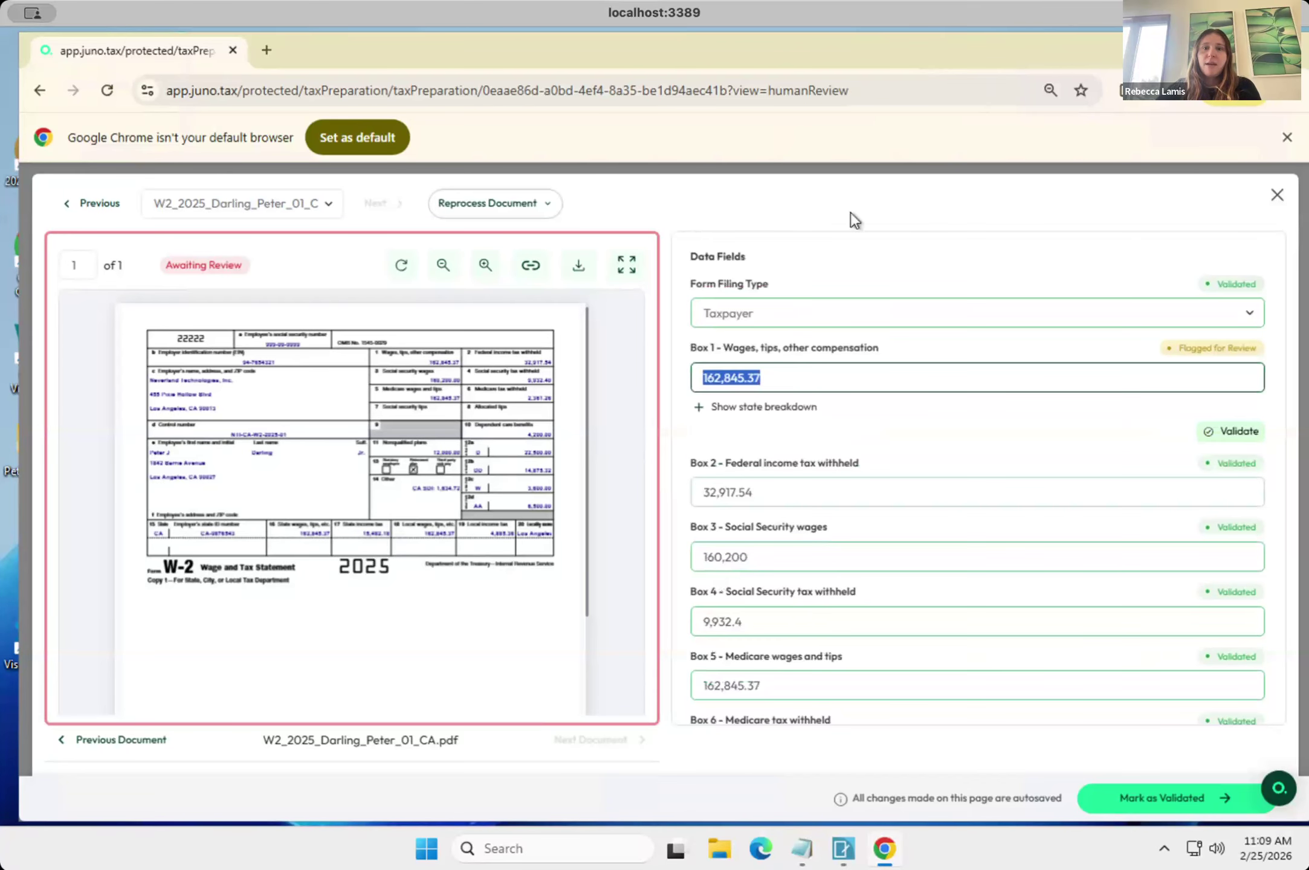
# Review the remaining W-2 fields through Box 14 and mark the document as validated.
pyautogui.scroll(-8, 844, 551)
pyautogui.scroll(-5, 844, 549)
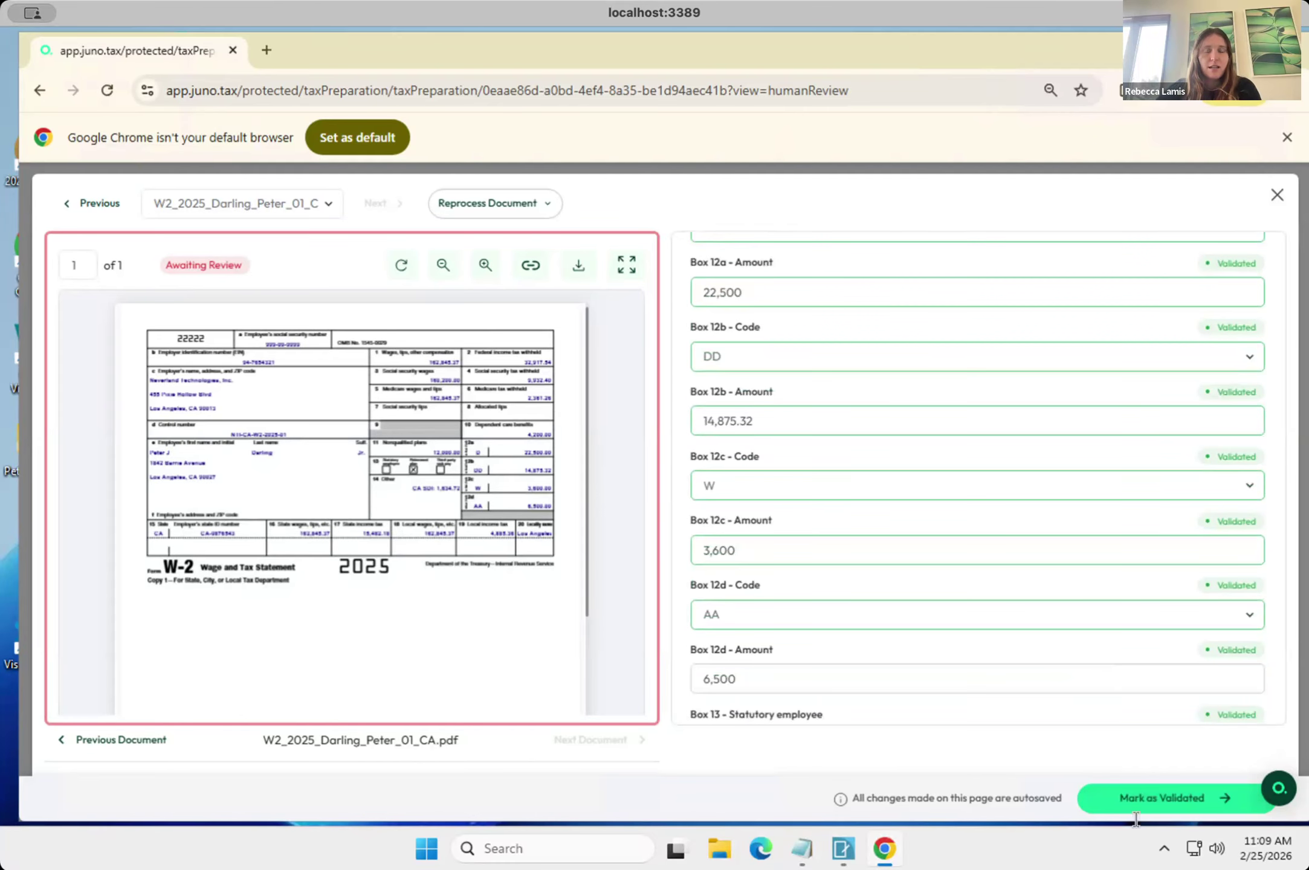
pyautogui.scroll(-3, 1105, 675)
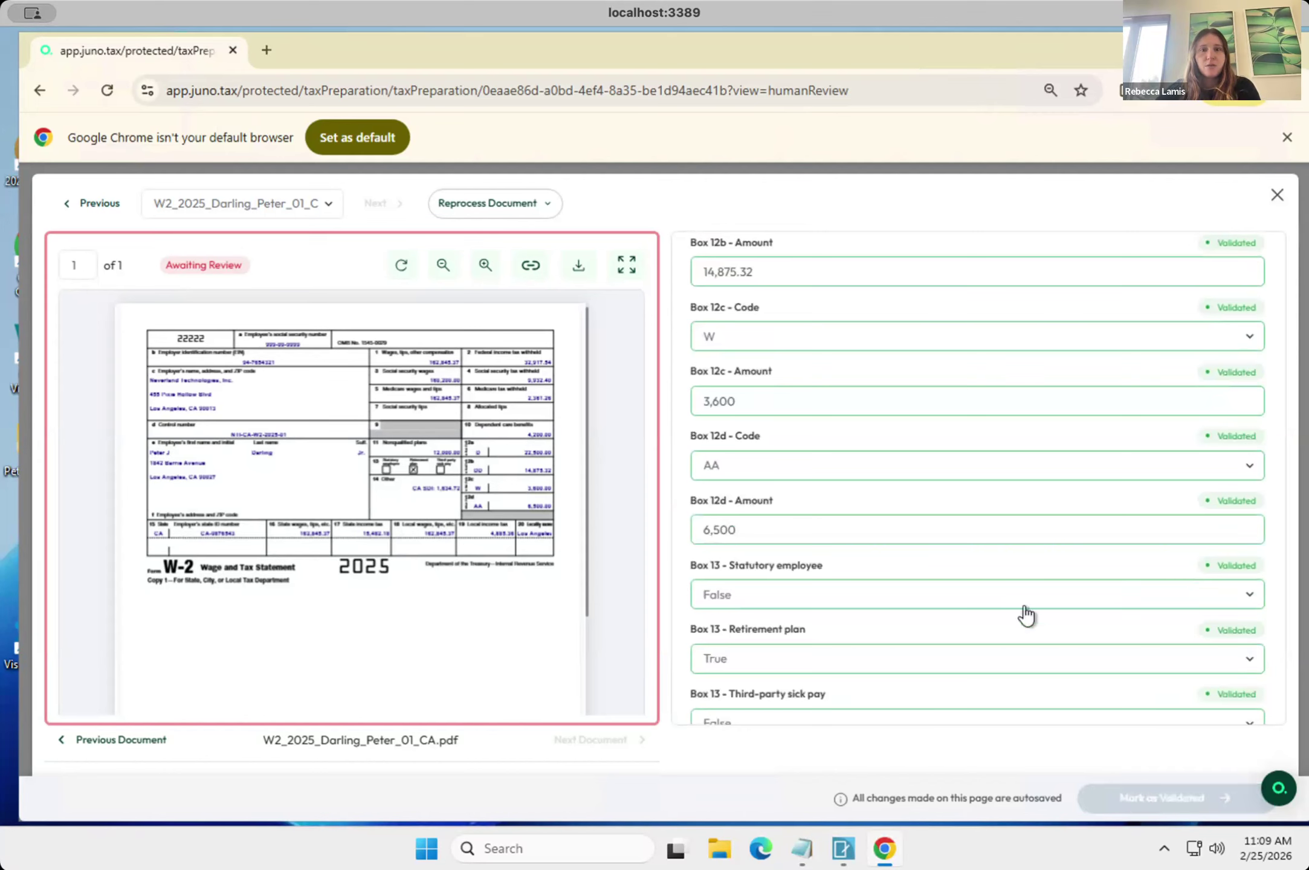
pyautogui.scroll(-2, 1023, 563)
pyautogui.scroll(-1, 1024, 563)
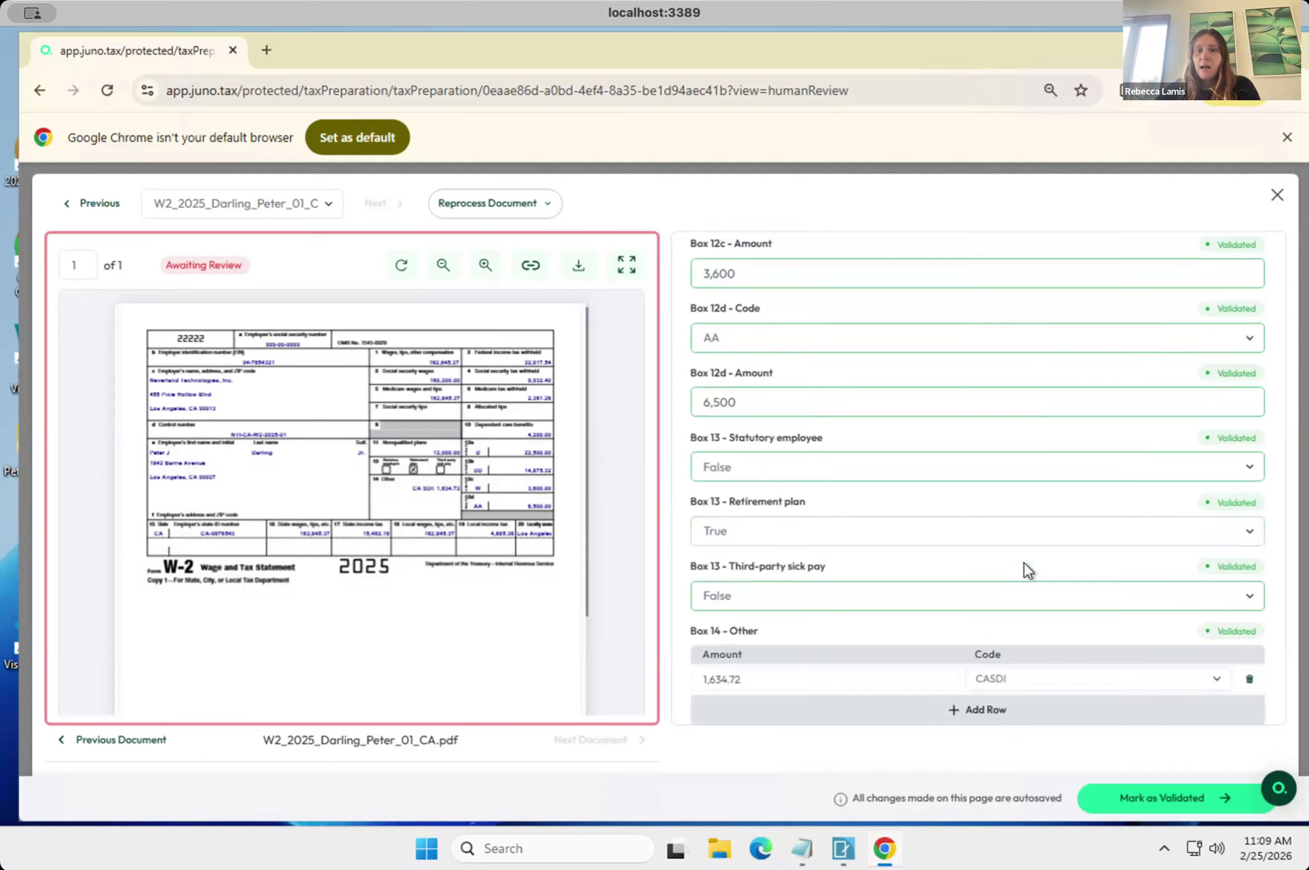
pyautogui.scroll(-1, 1024, 563)
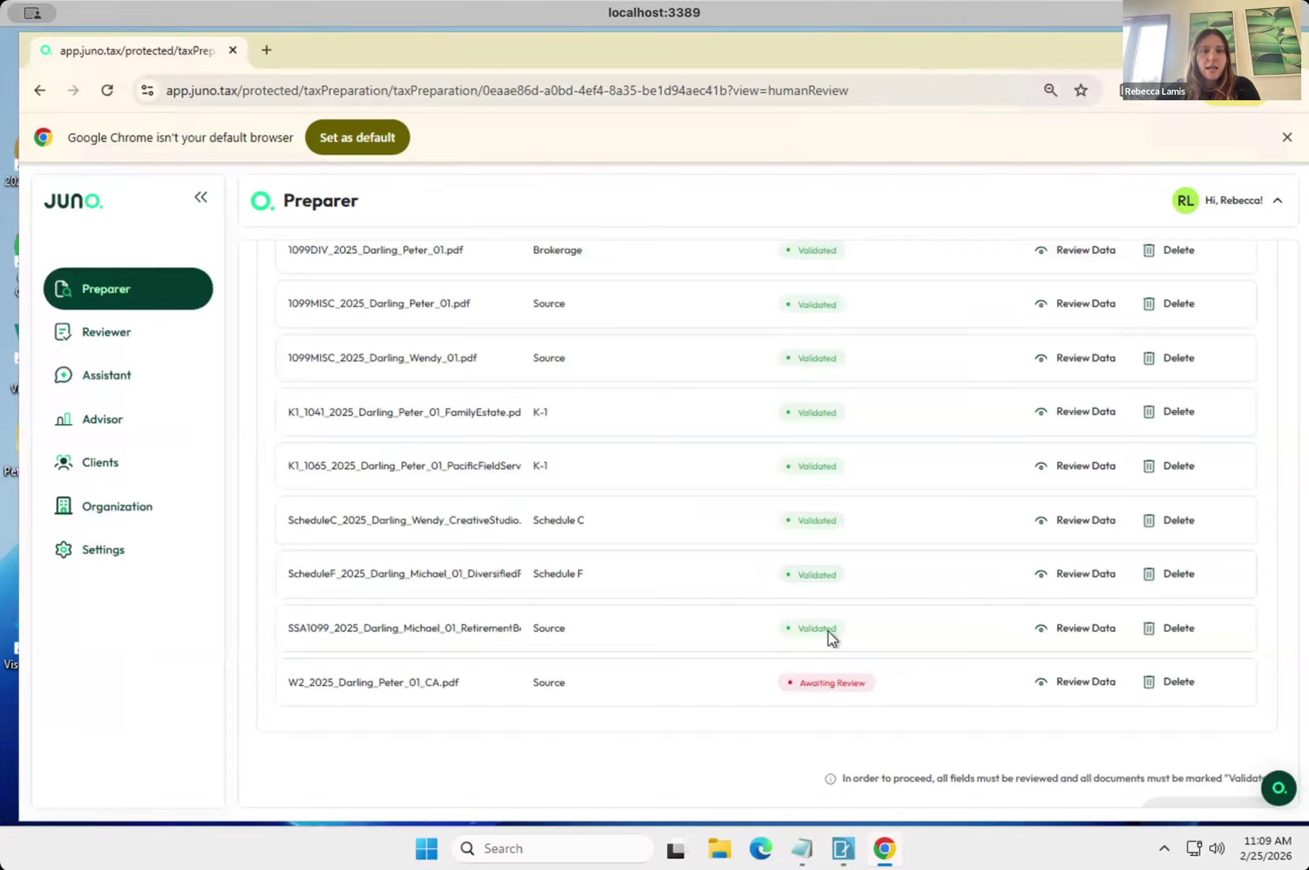
# Reopen the W-2 data review, examine its Box 14, state and local, and employer details, and close it.
pyautogui.click(1073, 687)
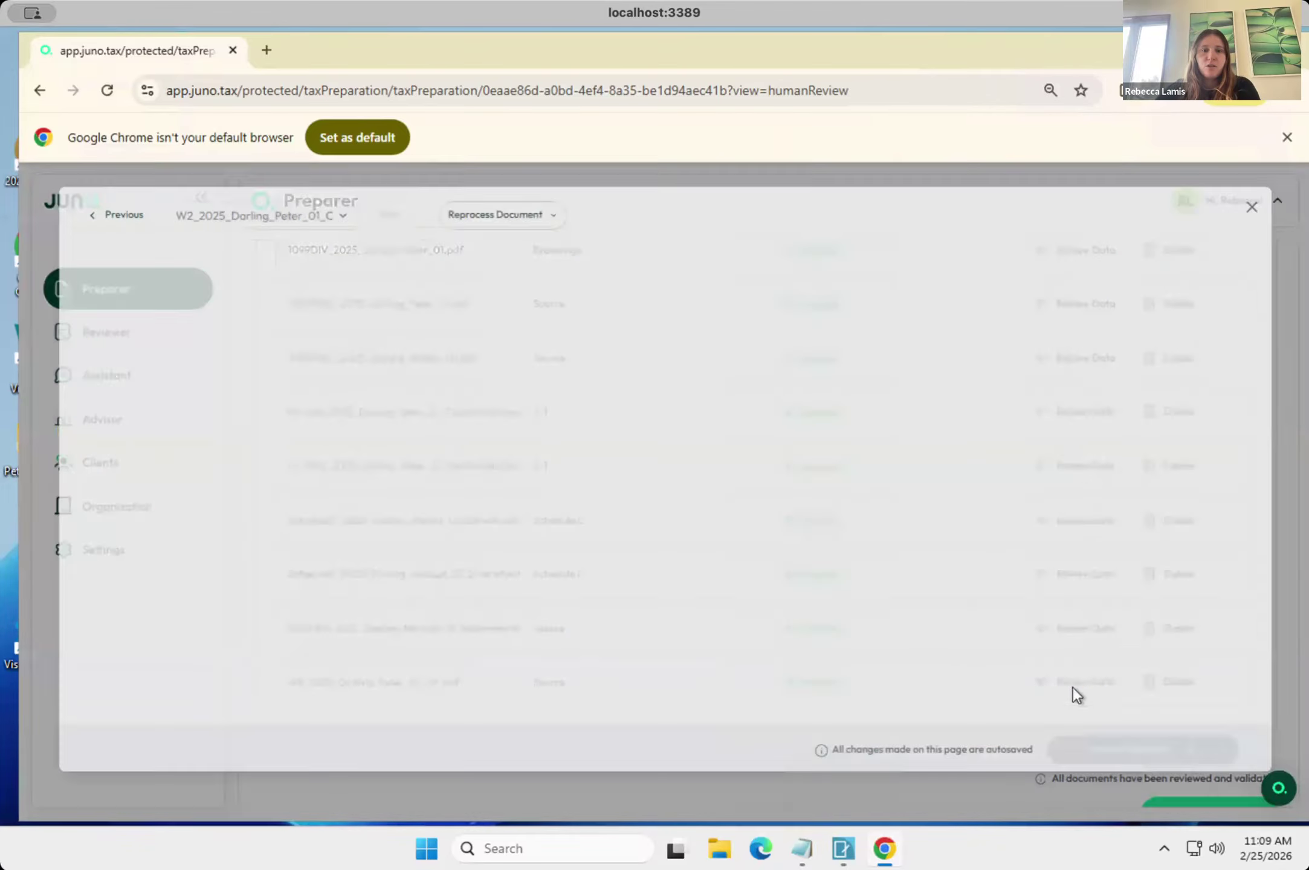
pyautogui.scroll(-15, 1063, 628)
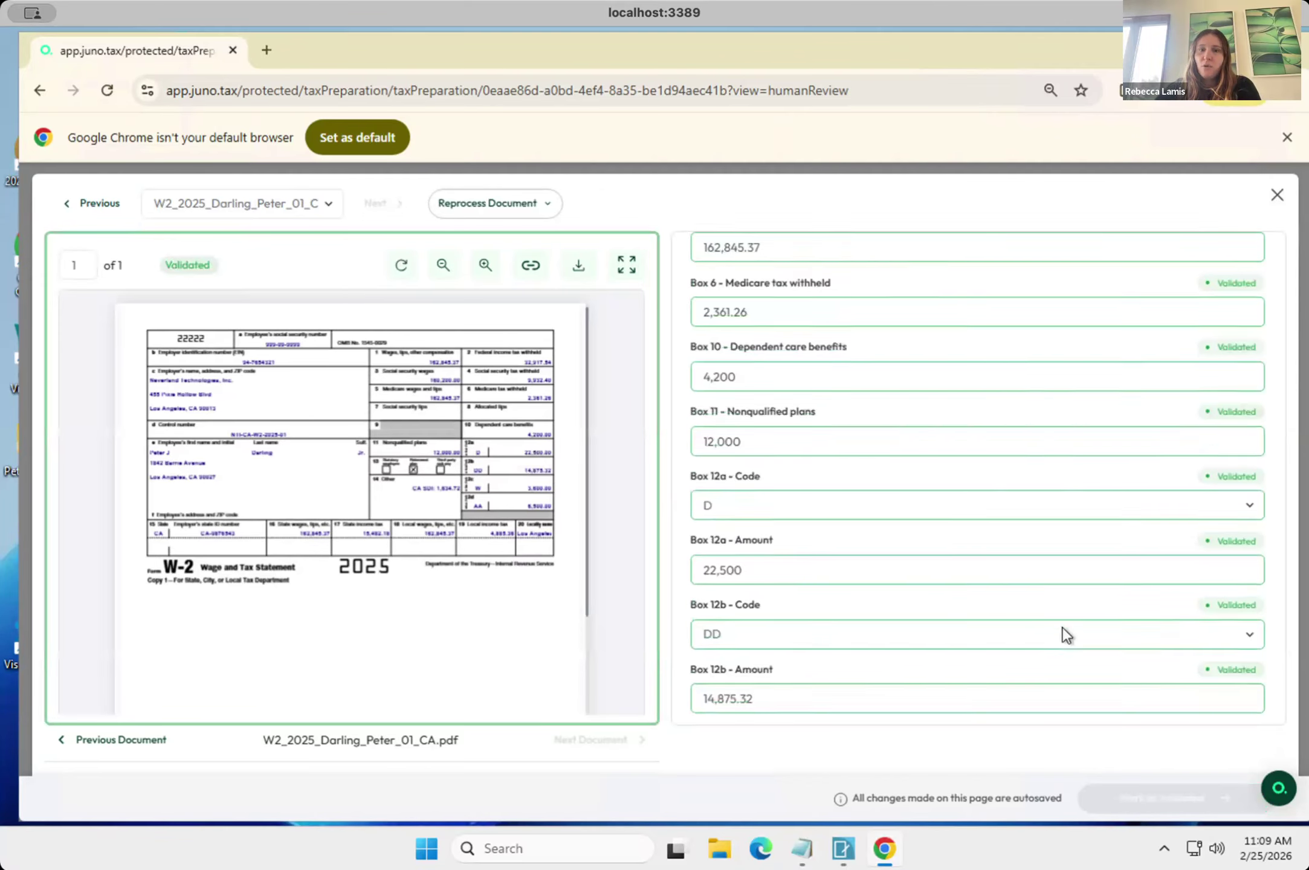
pyautogui.scroll(5, 1064, 628)
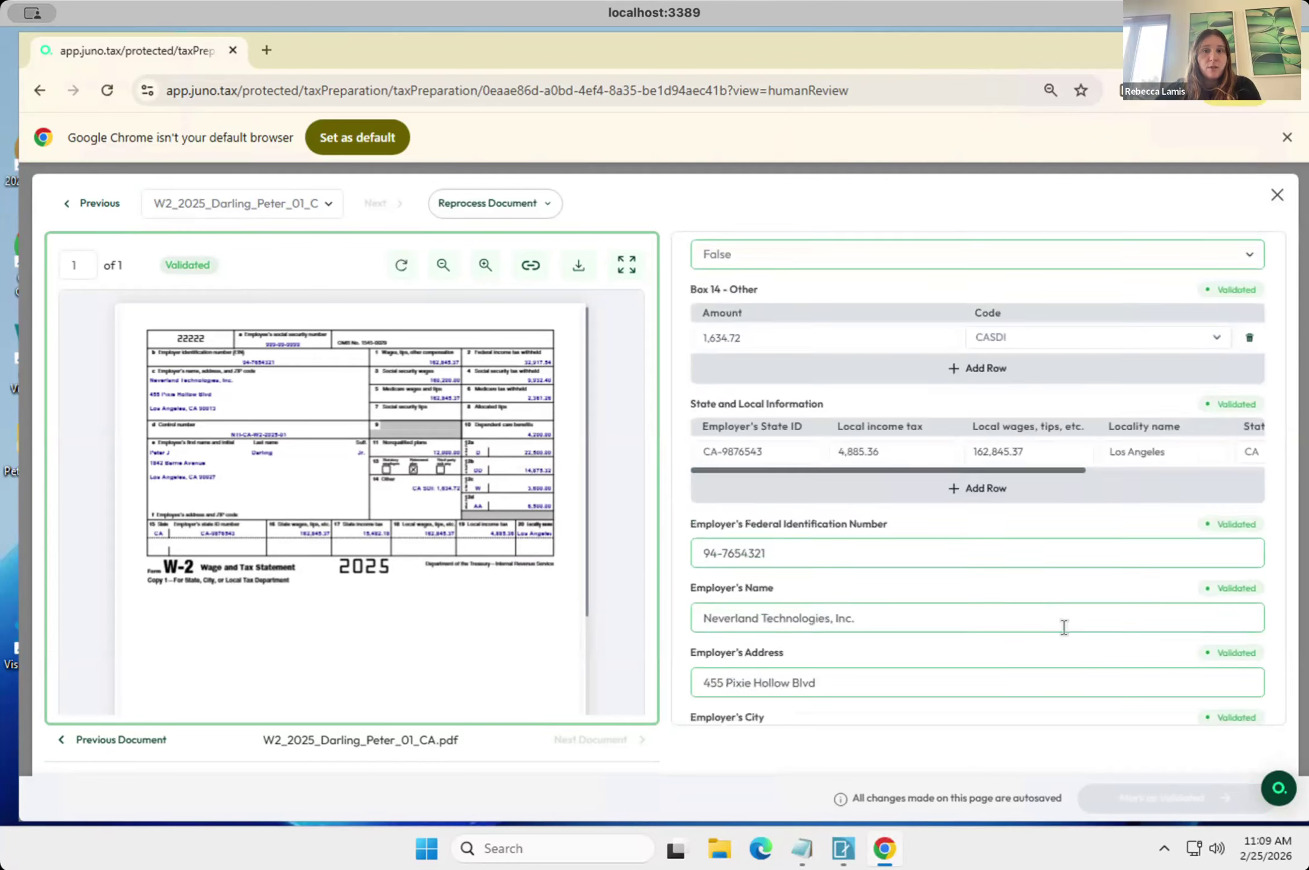
pyautogui.scroll(2, 1063, 628)
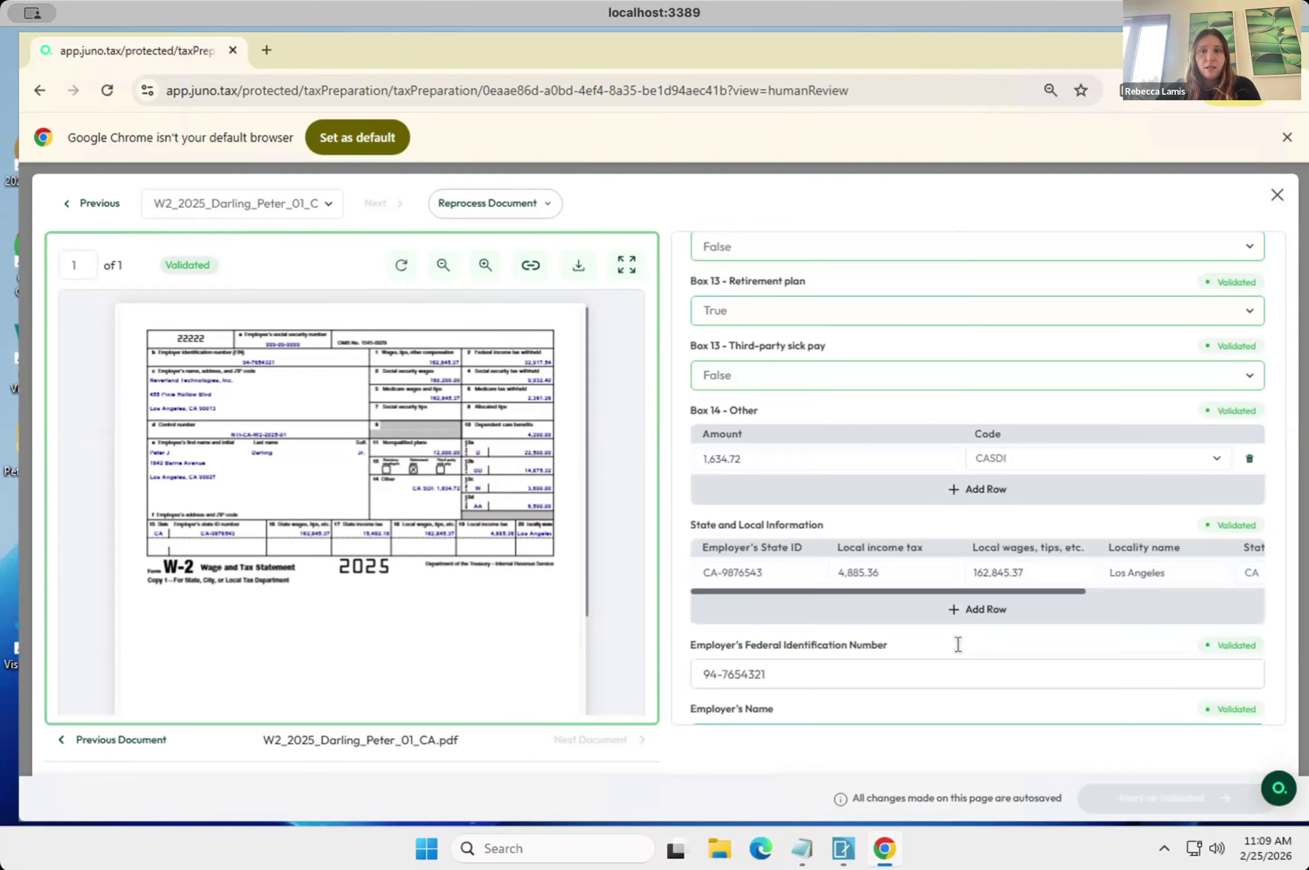
pyautogui.scroll(-5, 759, 576)
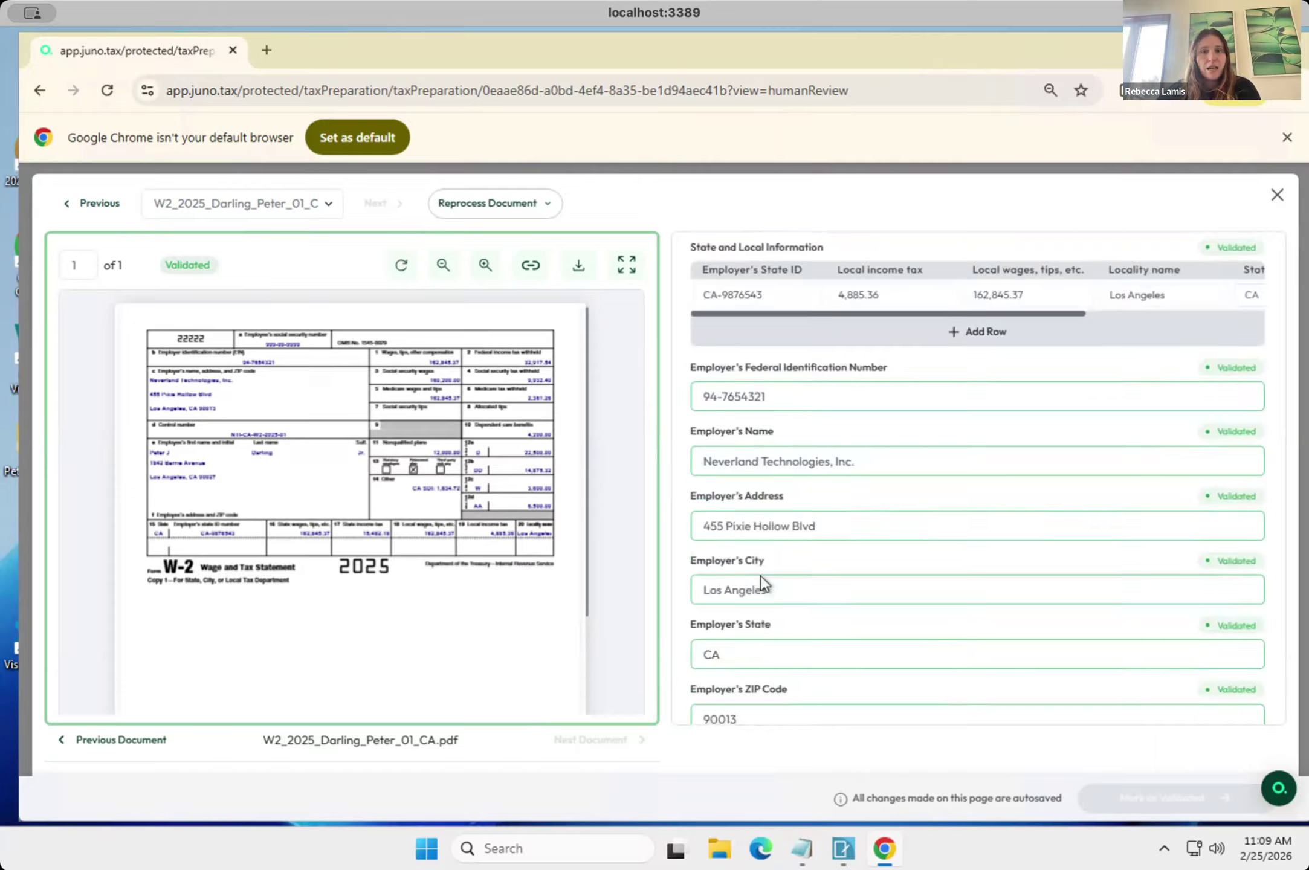
pyautogui.scroll(-1, 759, 582)
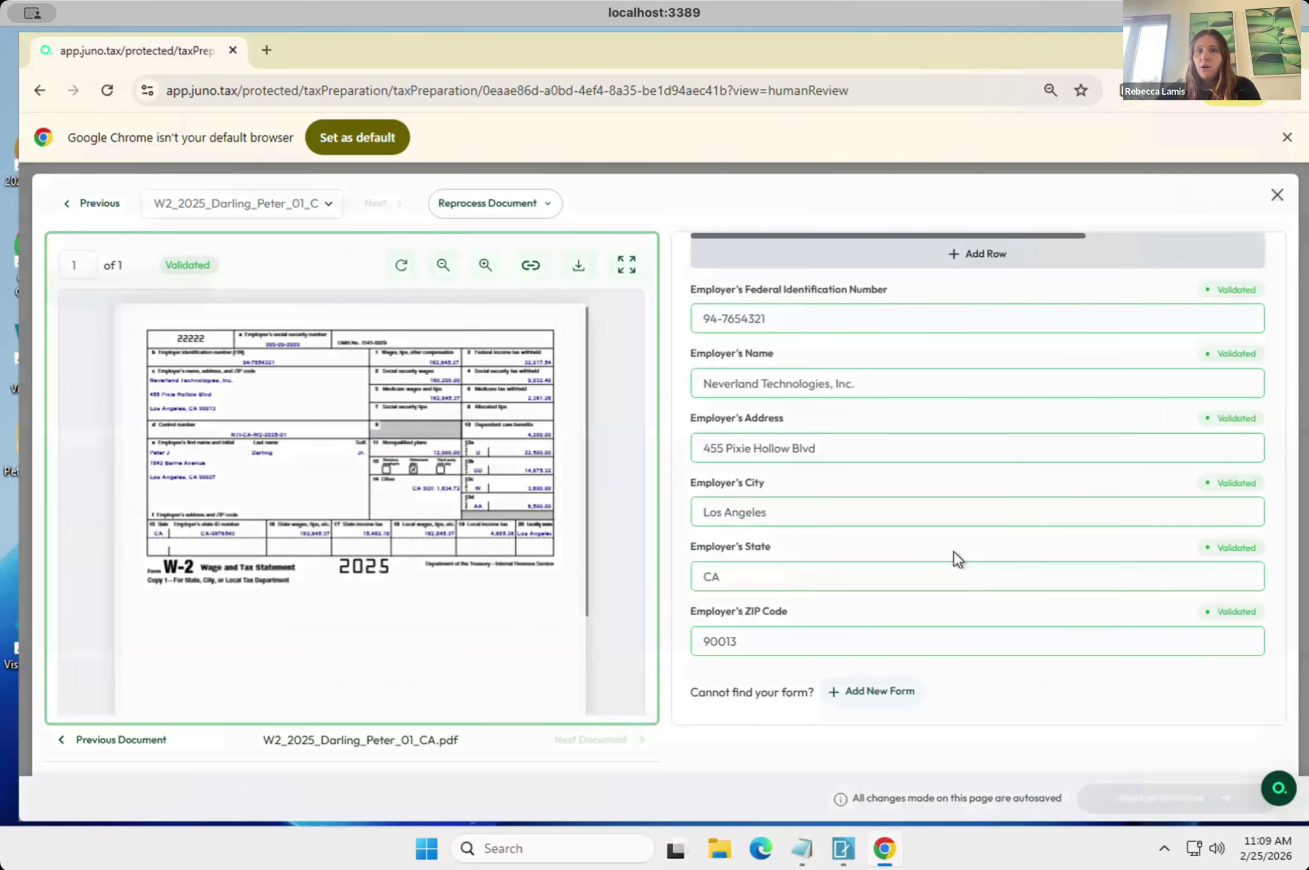
# Open the bookmarked PDF binder of the uploaded source documents and go to page 3, the K-1 (1065).
pyautogui.scroll(1, 954, 551)
pyautogui.scroll(1, 953, 552)
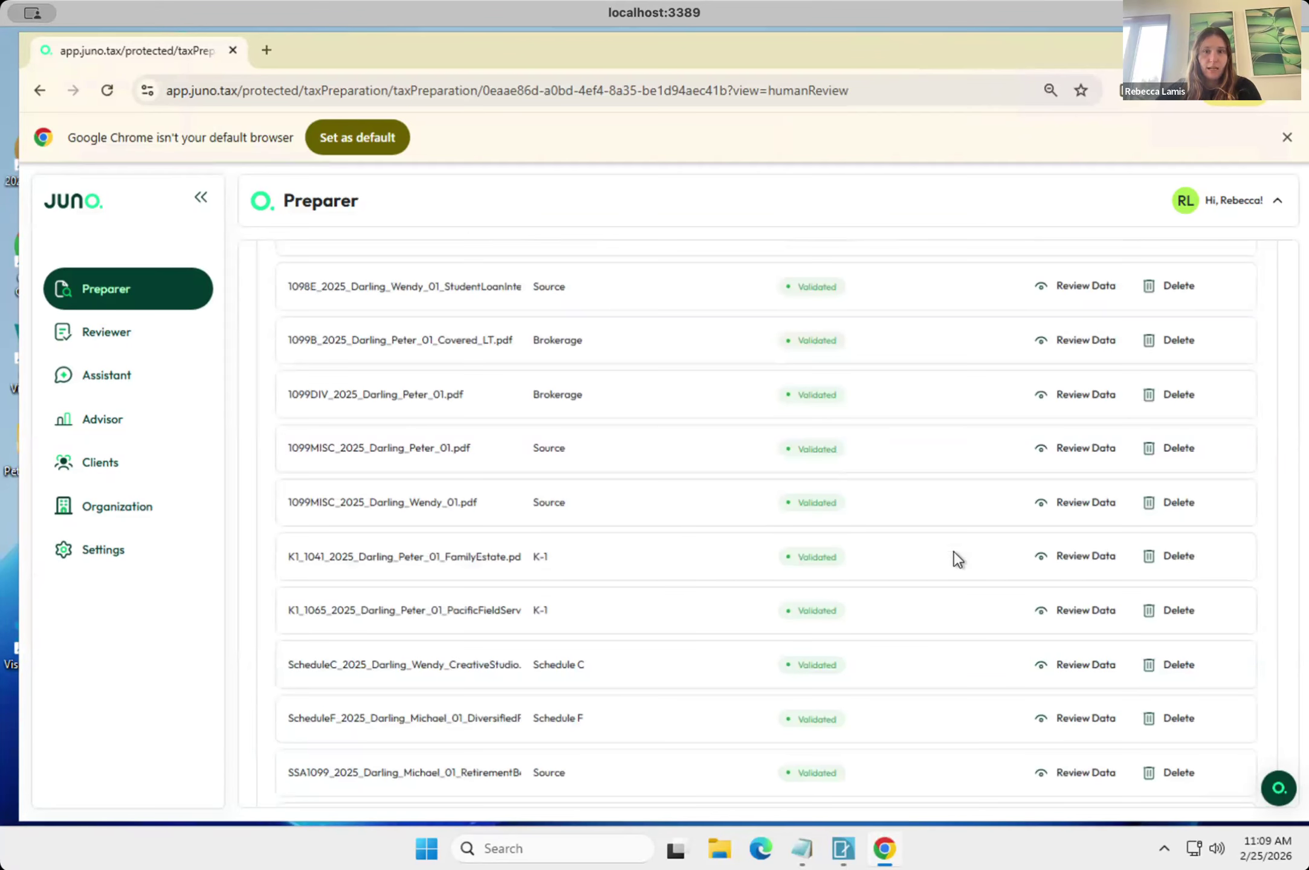
pyautogui.scroll(5, 954, 551)
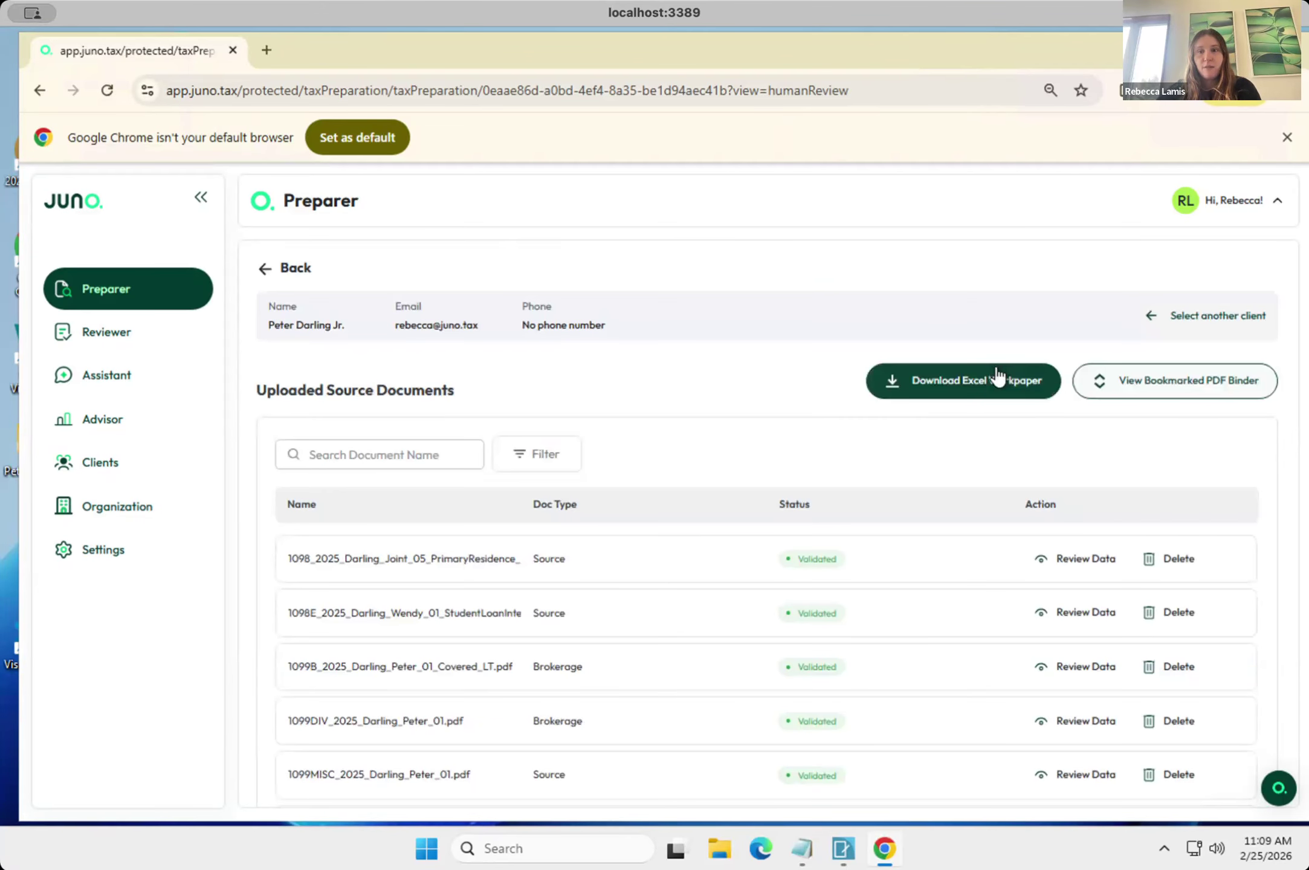
pyautogui.click(1156, 392)
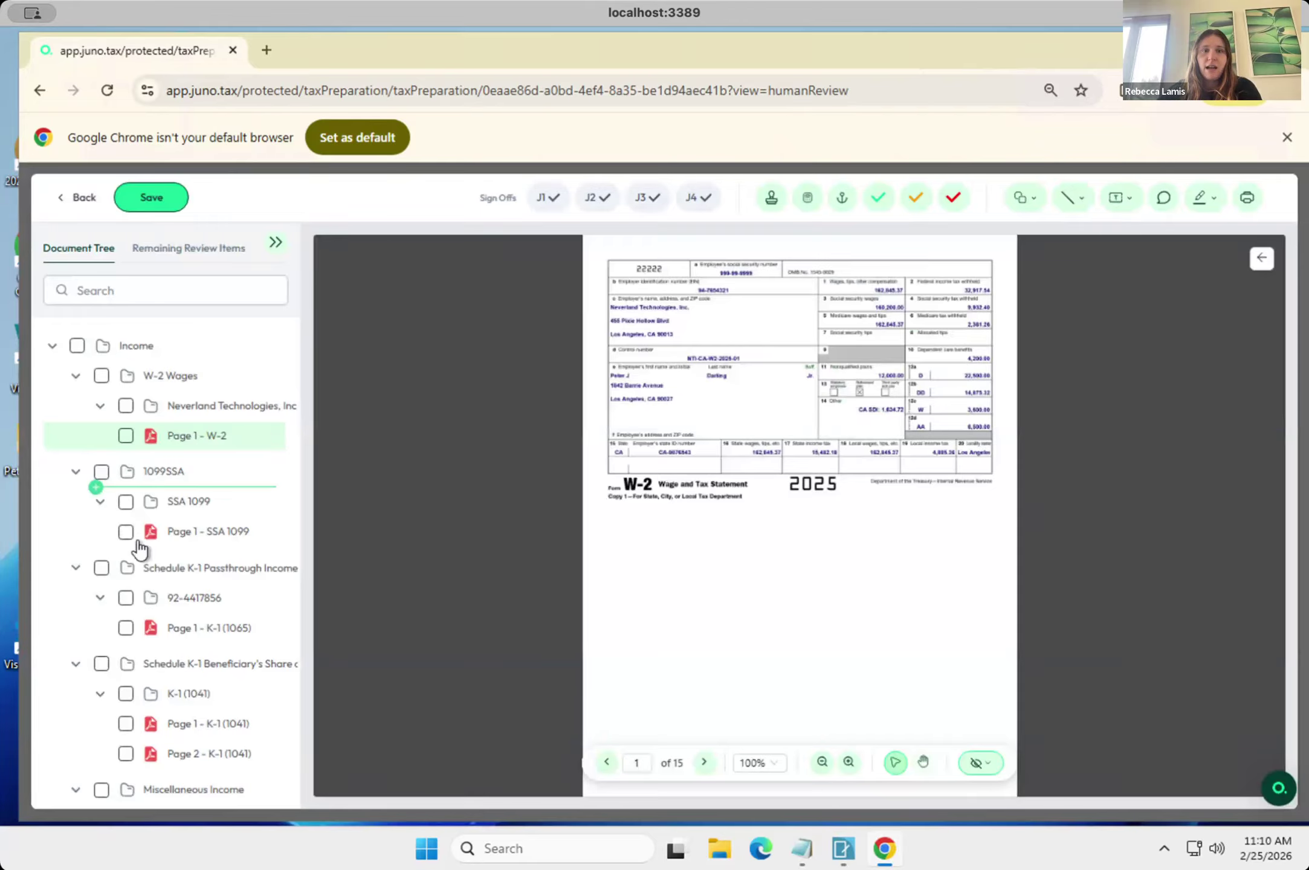
pyautogui.click(704, 763)
pyautogui.click(704, 762)
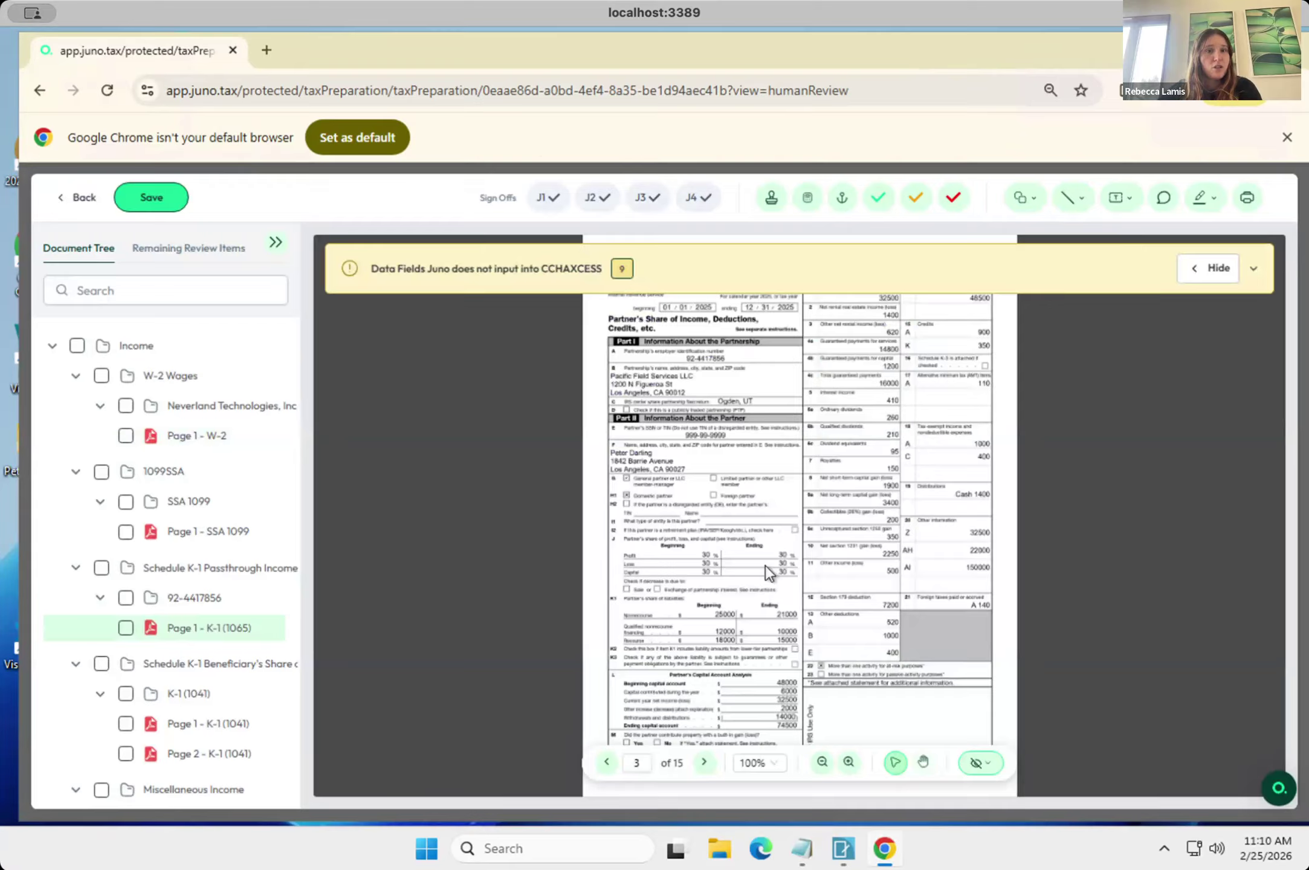
# Expand the K-1 (1065) list of data fields Juno does not input into CCHAXCESS and examine its entries and their priorities.
pyautogui.click(603, 275)
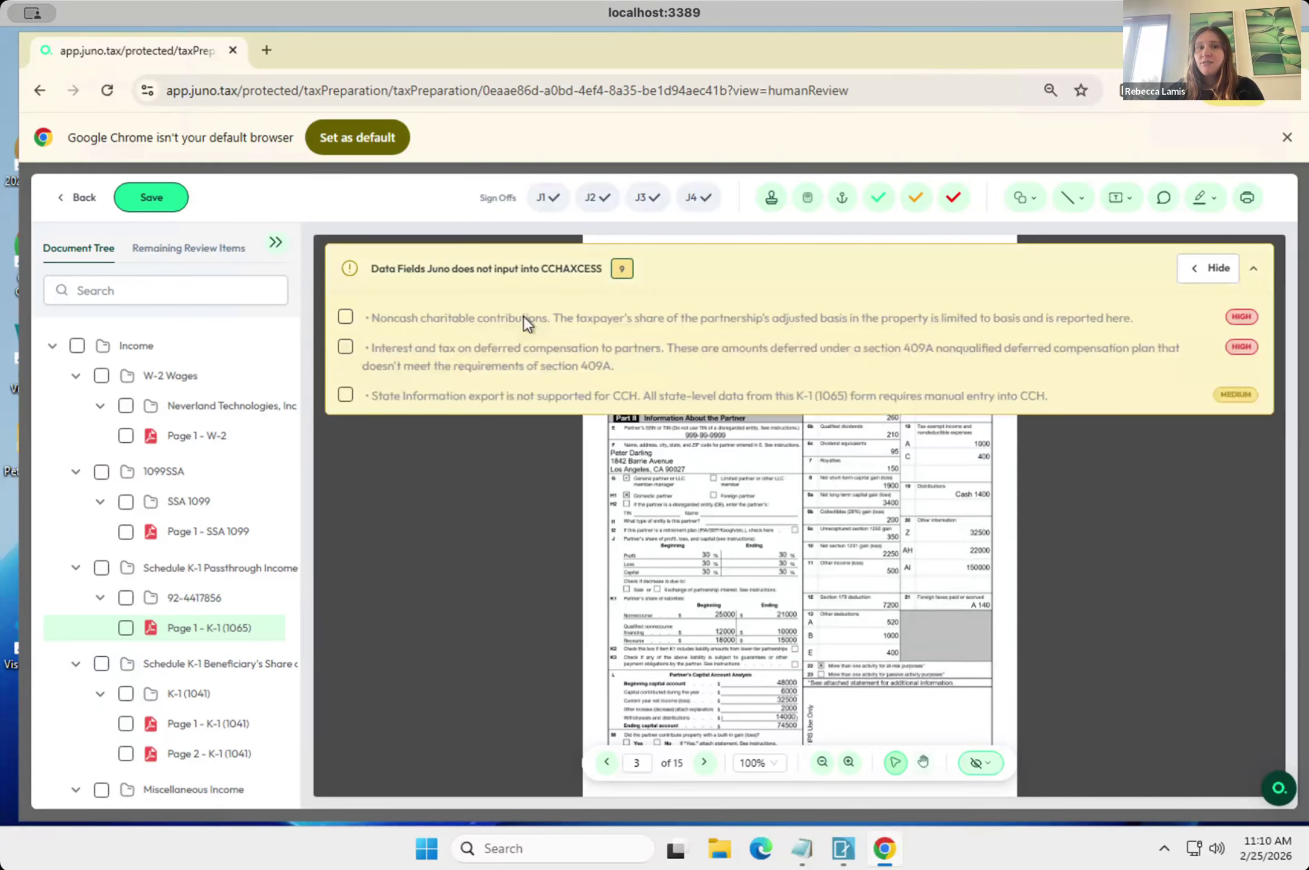
pyautogui.scroll(-1, 510, 347)
pyautogui.scroll(-4, 510, 347)
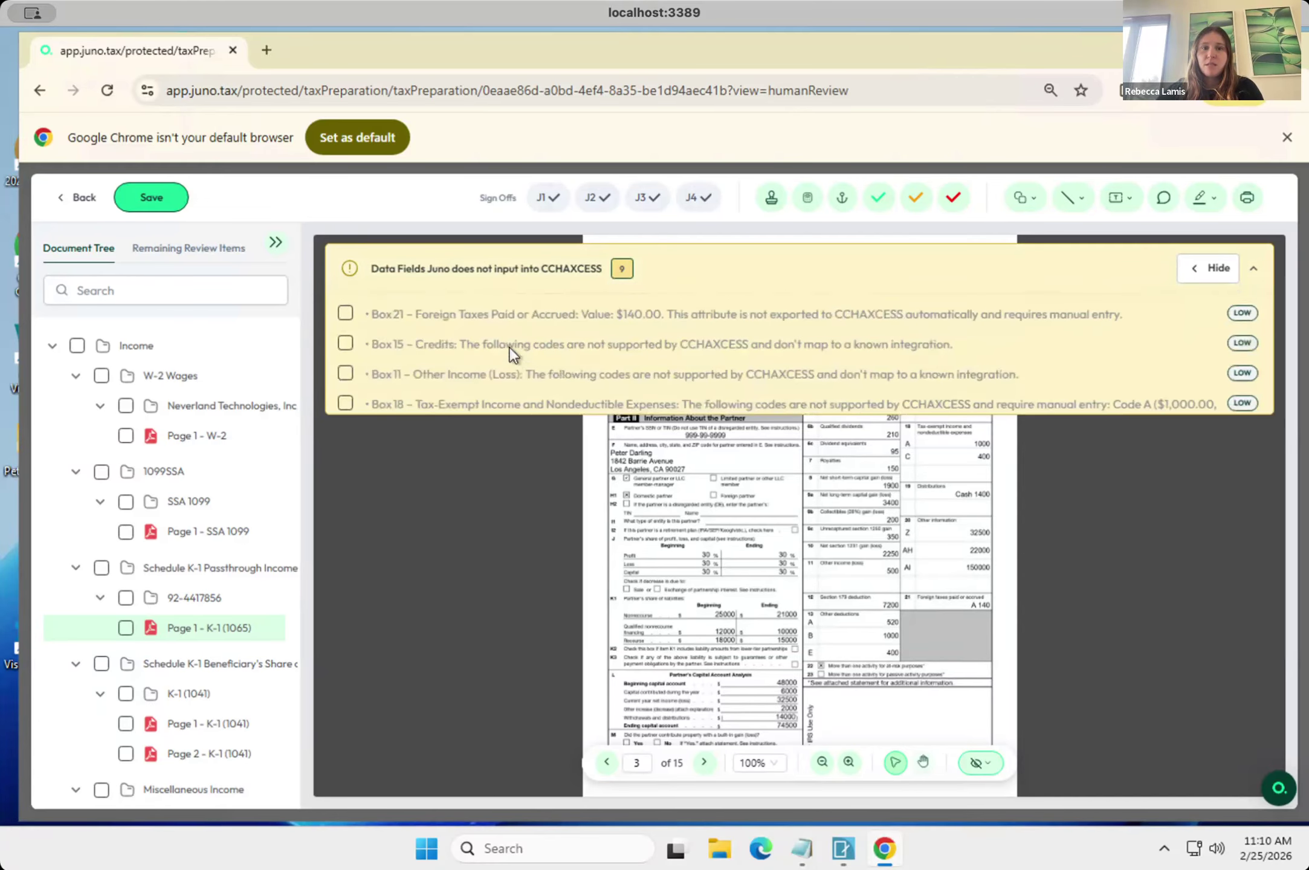
pyautogui.scroll(5, 509, 347)
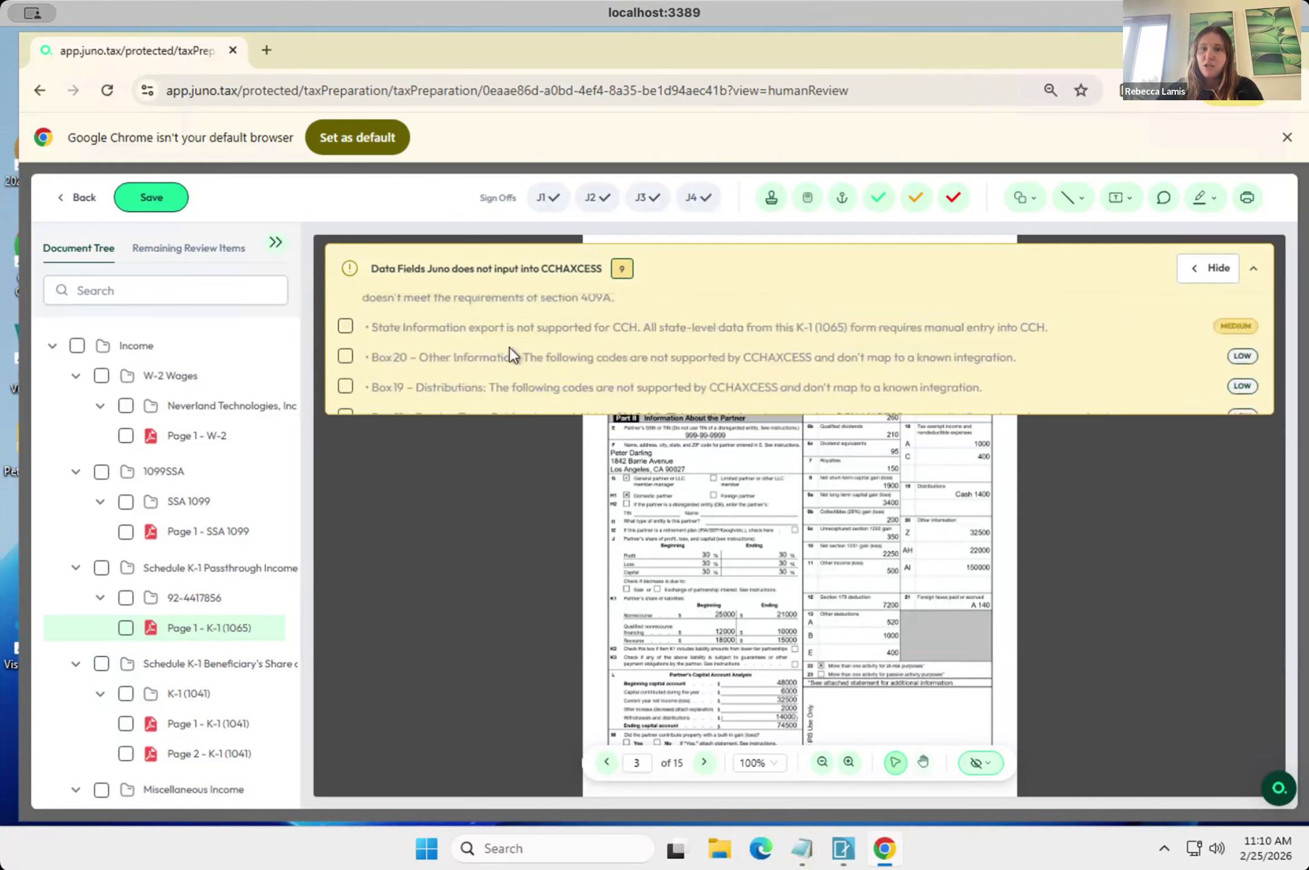
pyautogui.scroll(1, 509, 347)
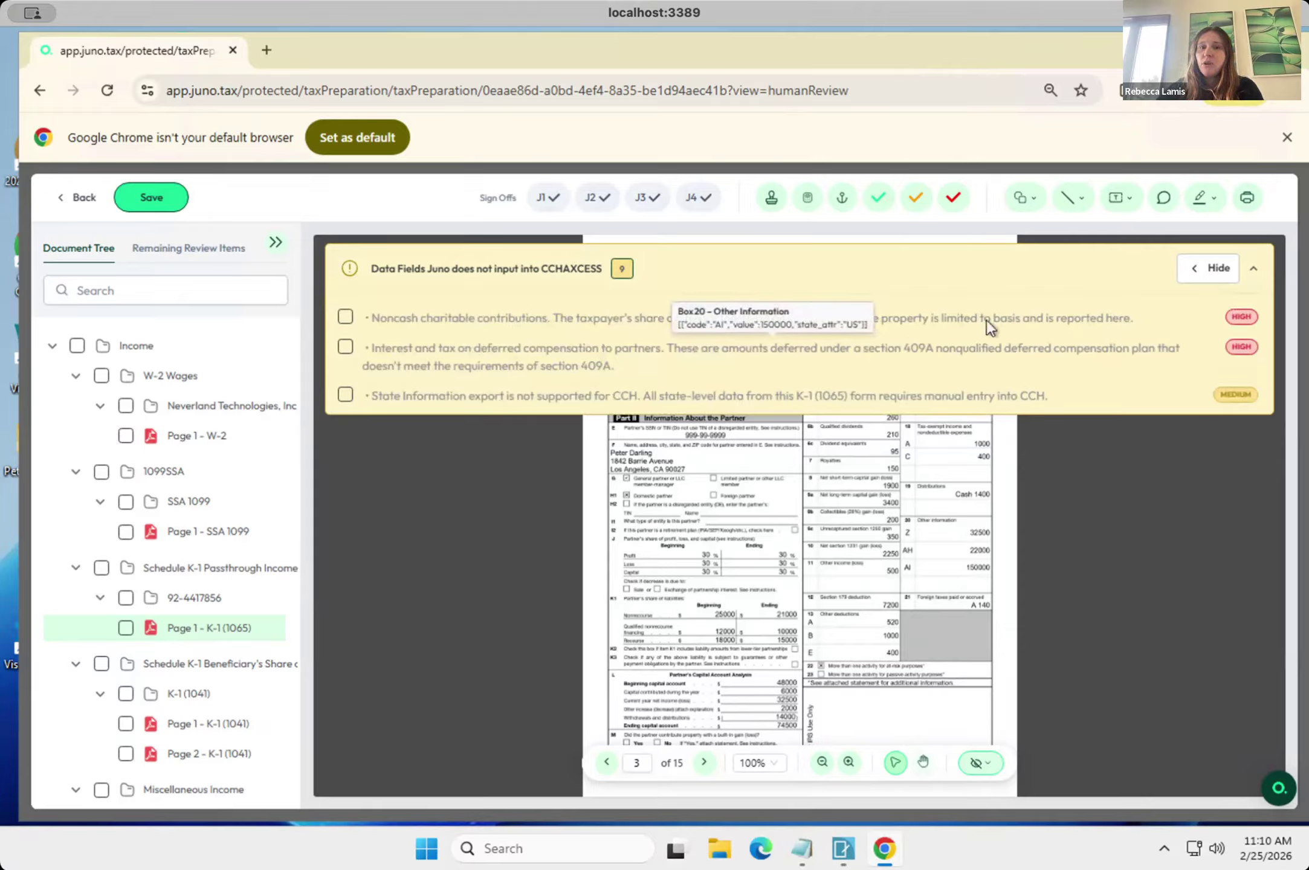
pyautogui.scroll(-2, 986, 321)
pyautogui.scroll(2, 986, 320)
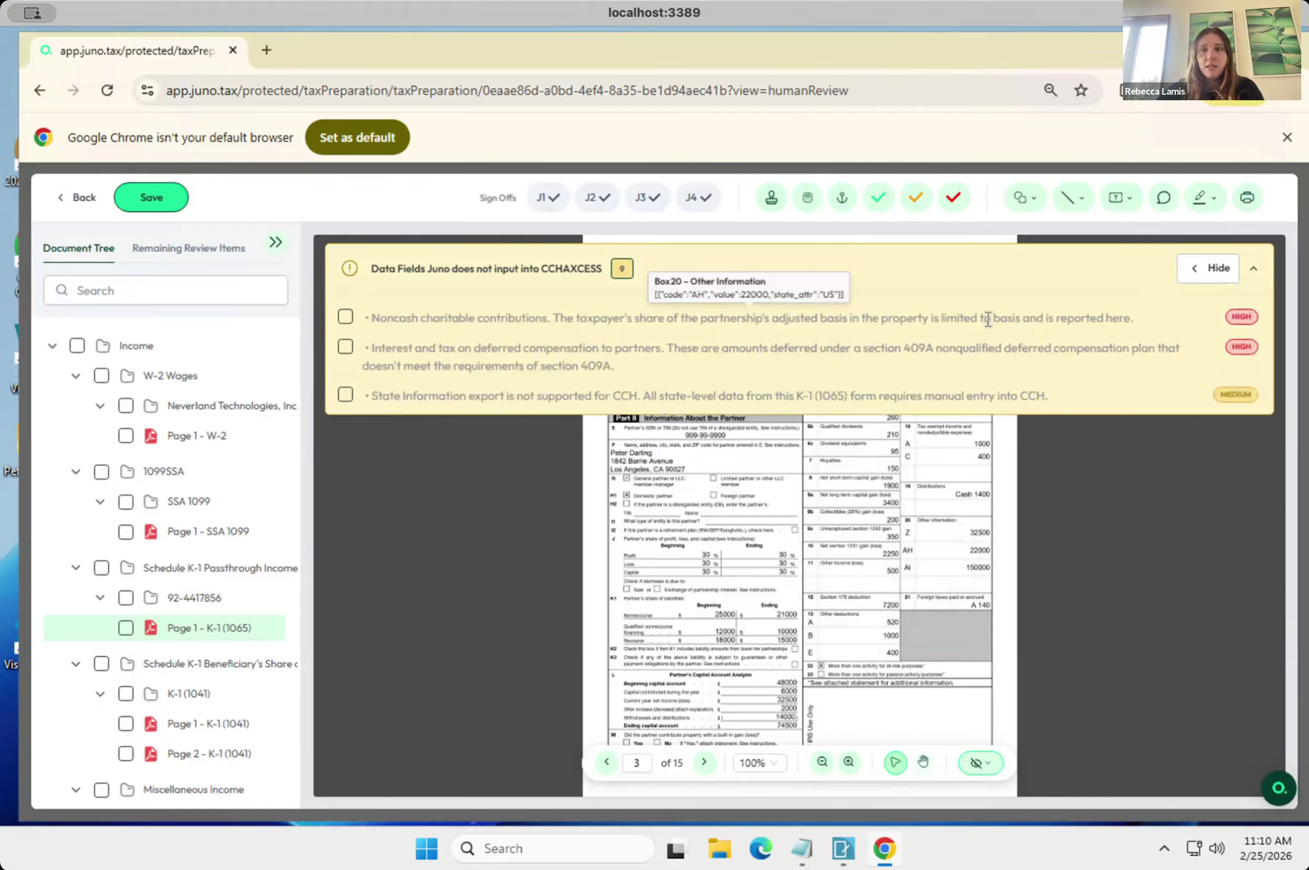
pyautogui.click(345, 319)
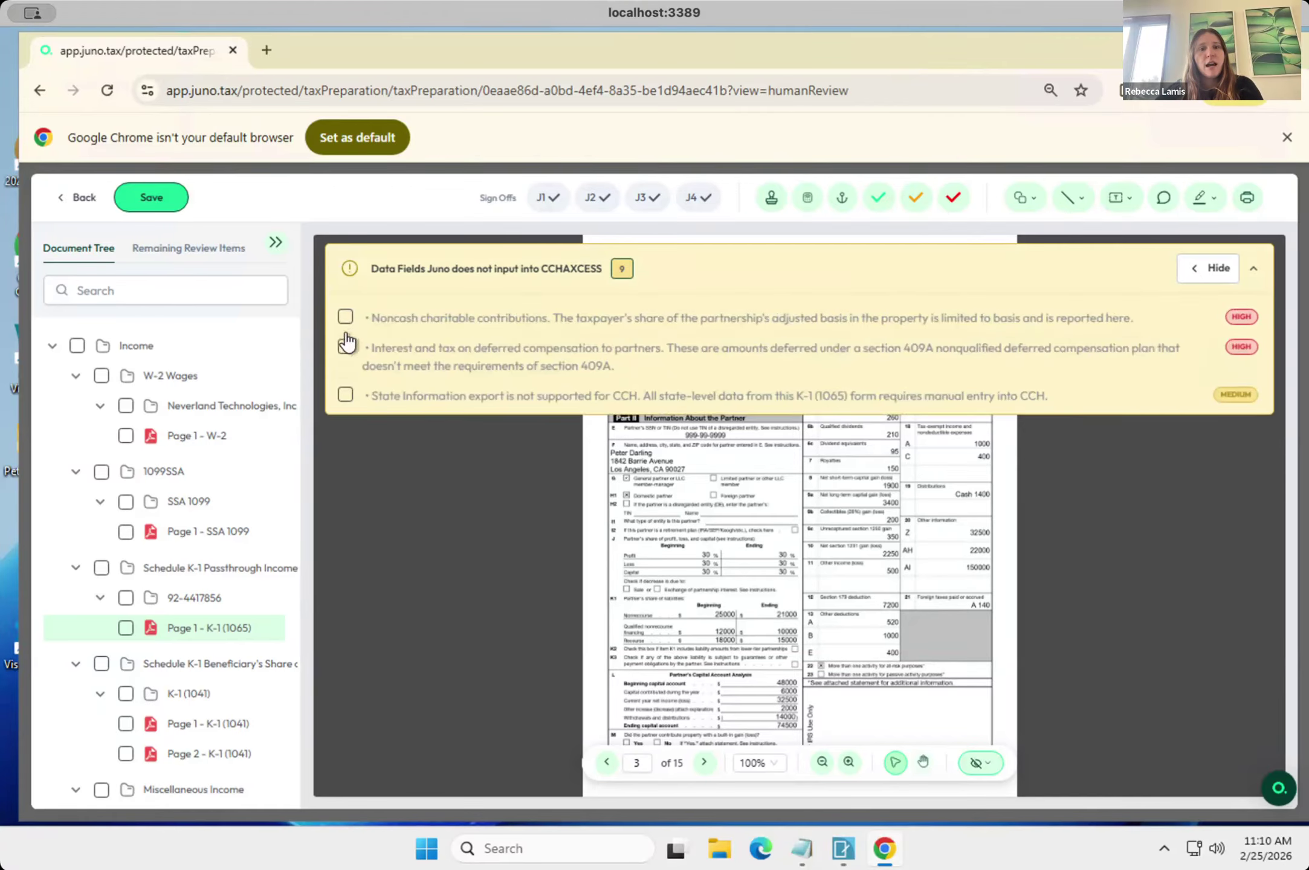
pyautogui.click(345, 316)
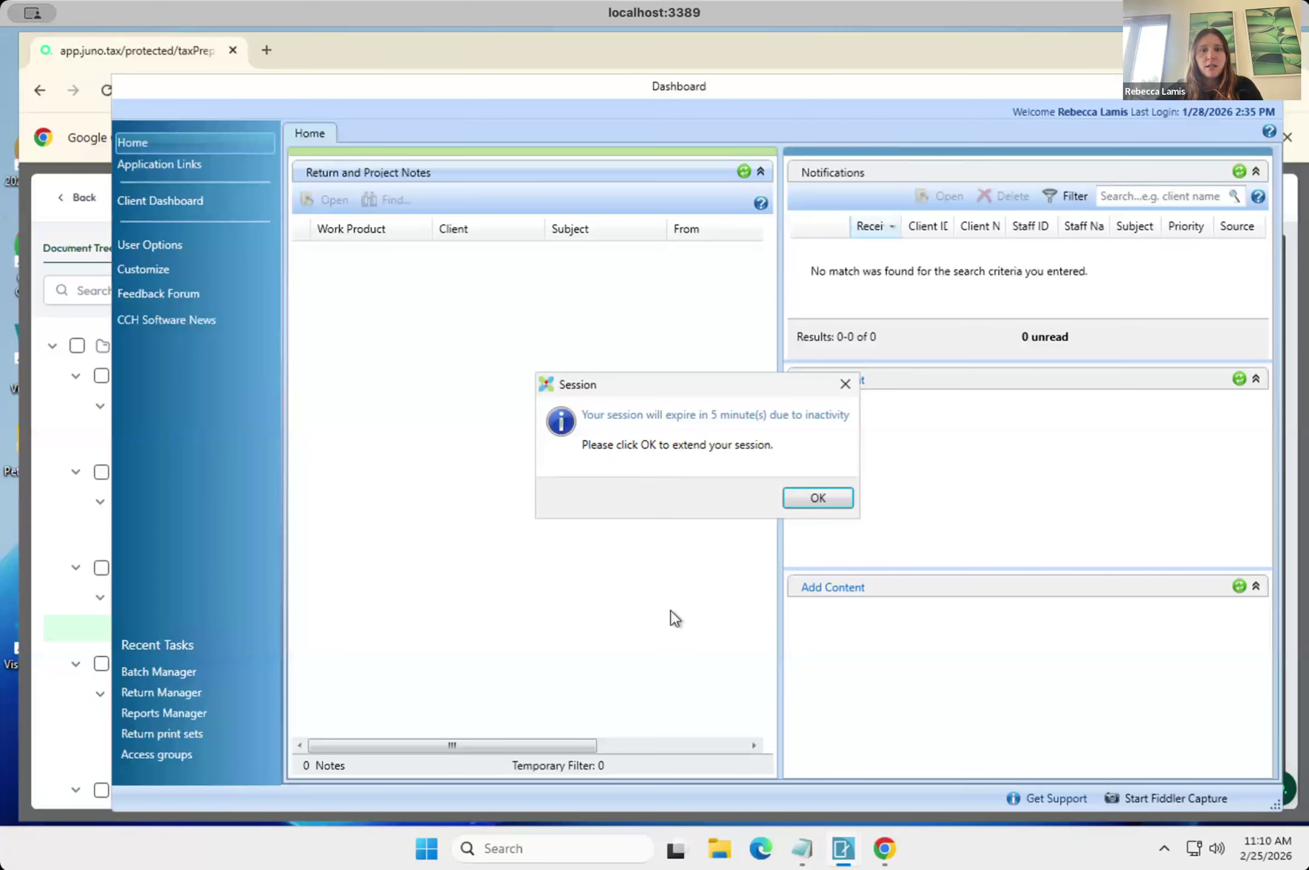
# Switch back to Juno in Chrome and leave the PDF binder for the client's uploaded source documents list.
pyautogui.click(755, 853)
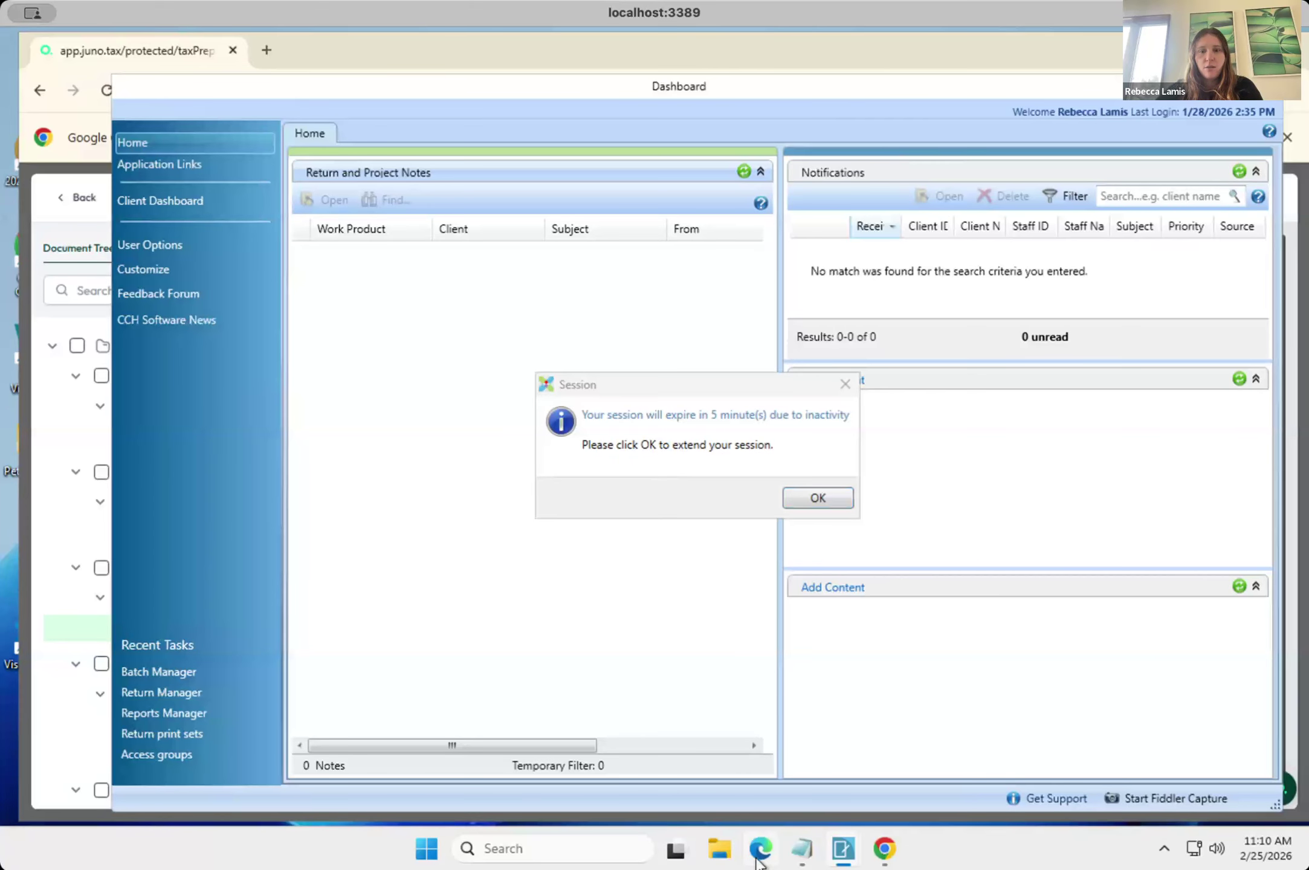
pyautogui.click(885, 850)
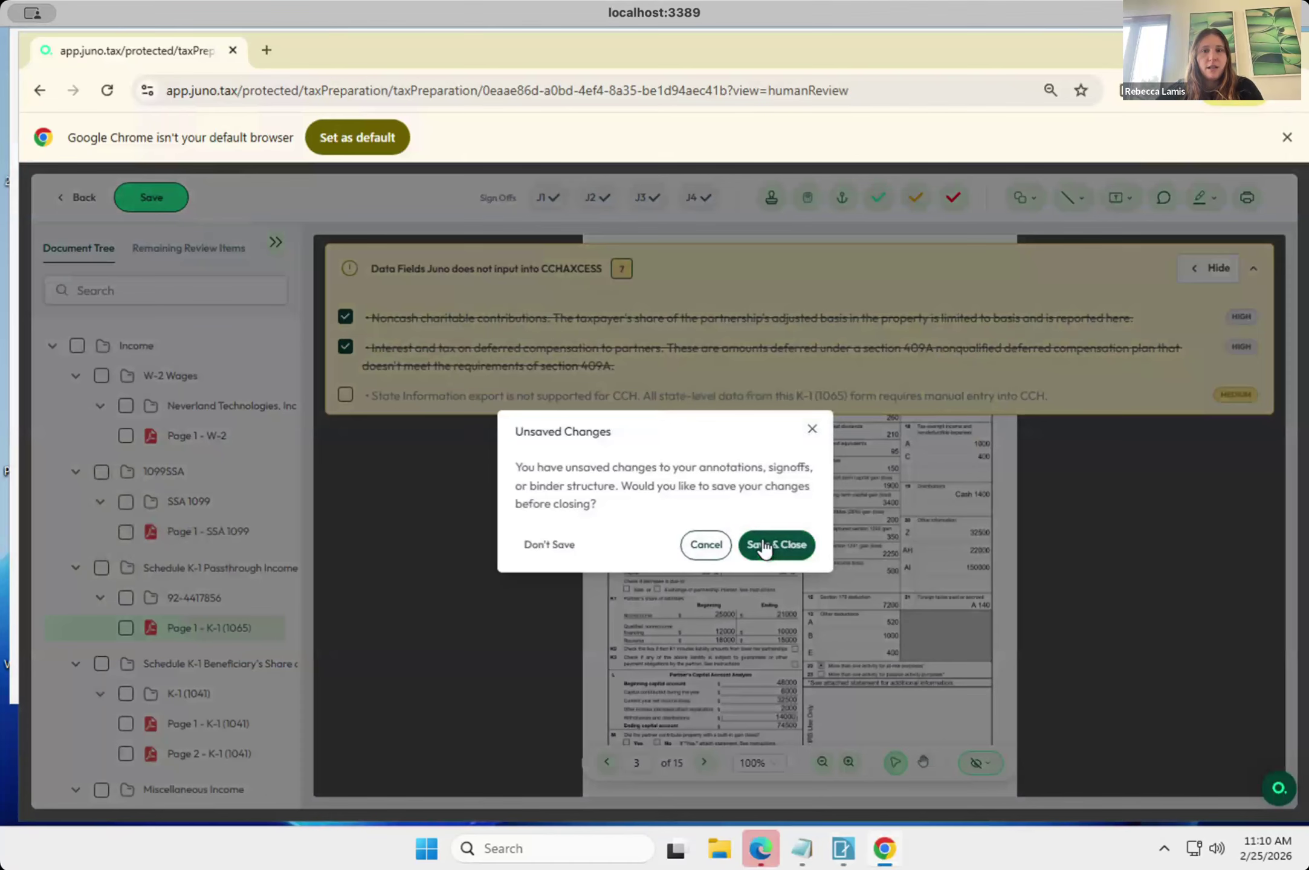
pyautogui.click(764, 546)
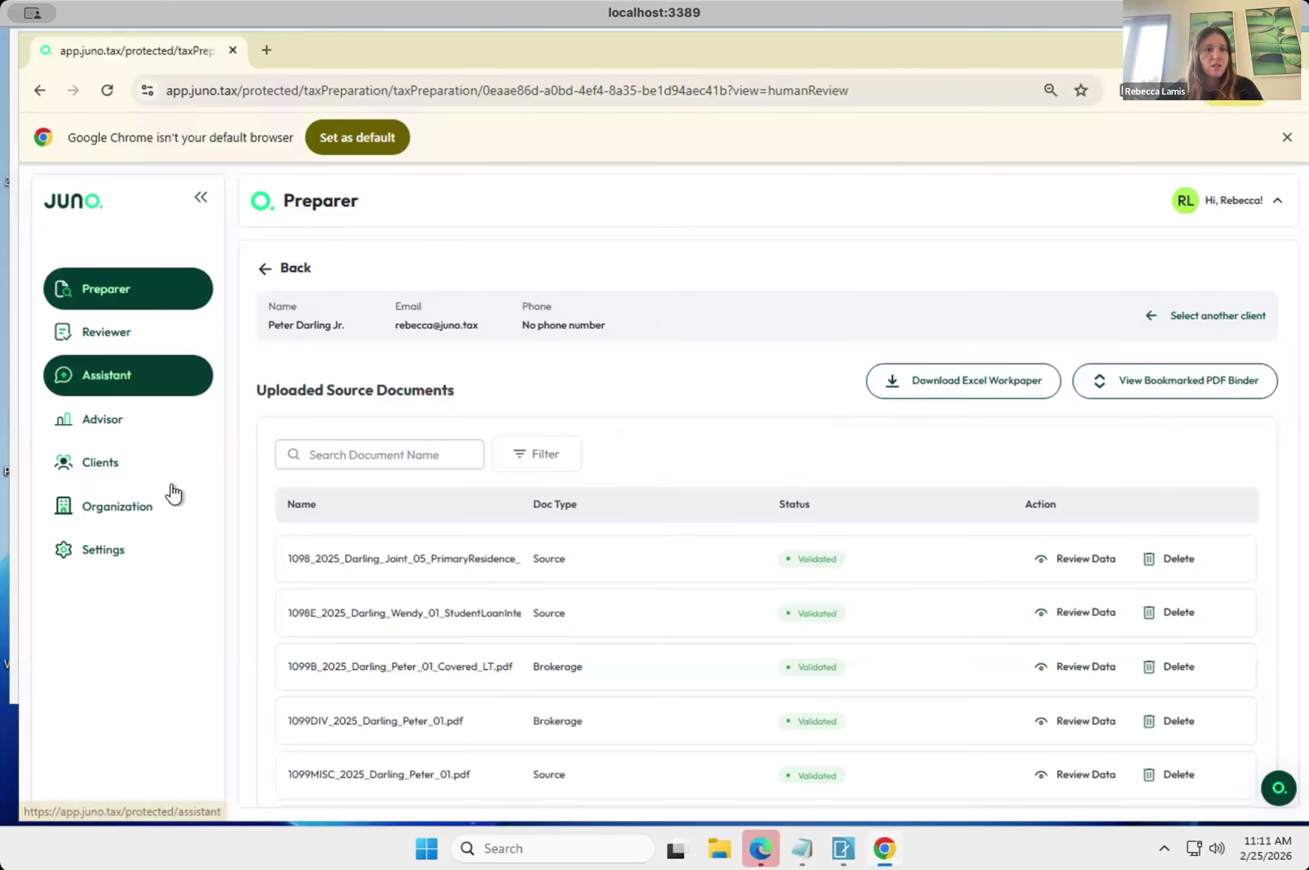
# Check the validation status of all uploaded source documents and proceed to the CCH Axcess integration.
pyautogui.scroll(-1, 495, 635)
pyautogui.scroll(-3, 491, 629)
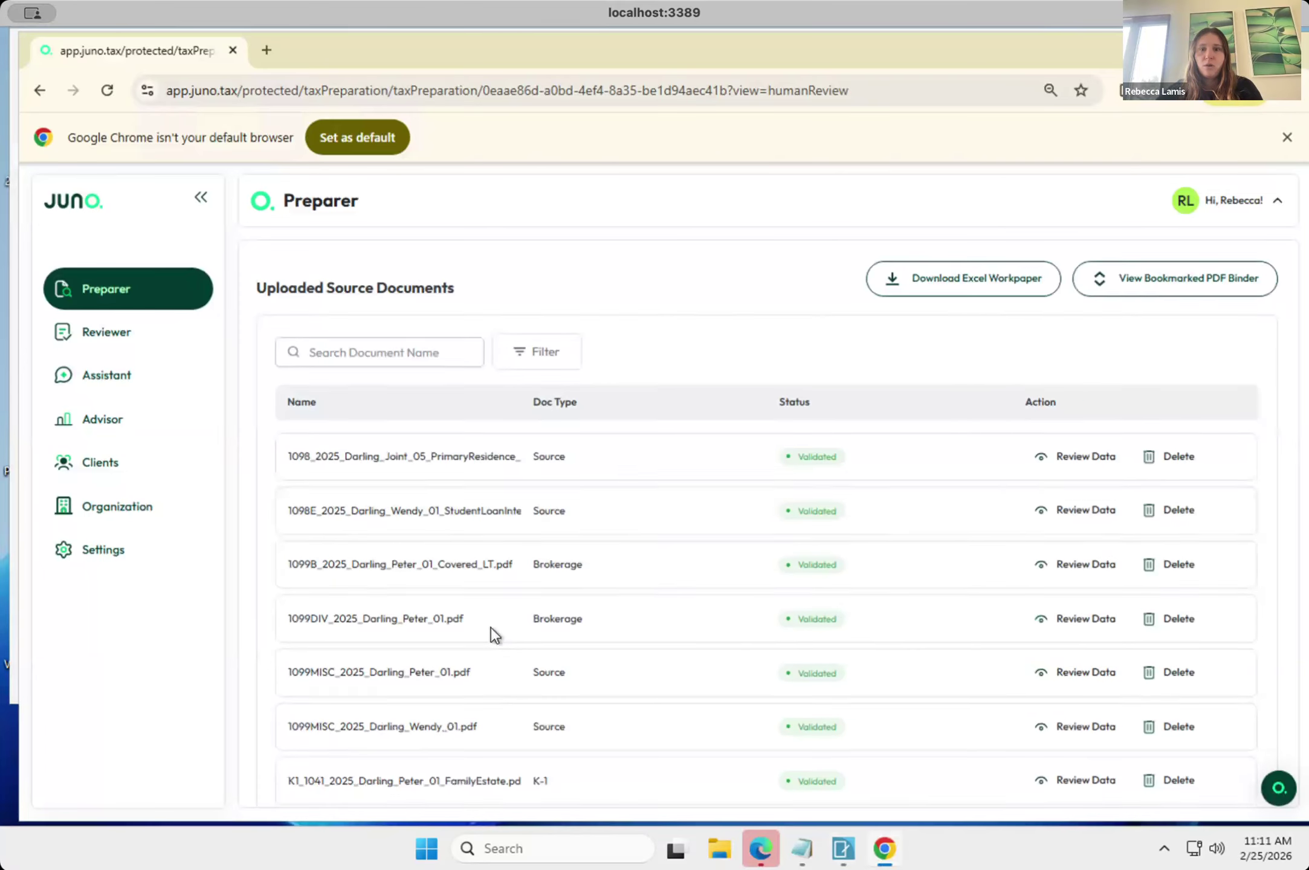
pyautogui.scroll(-2, 490, 629)
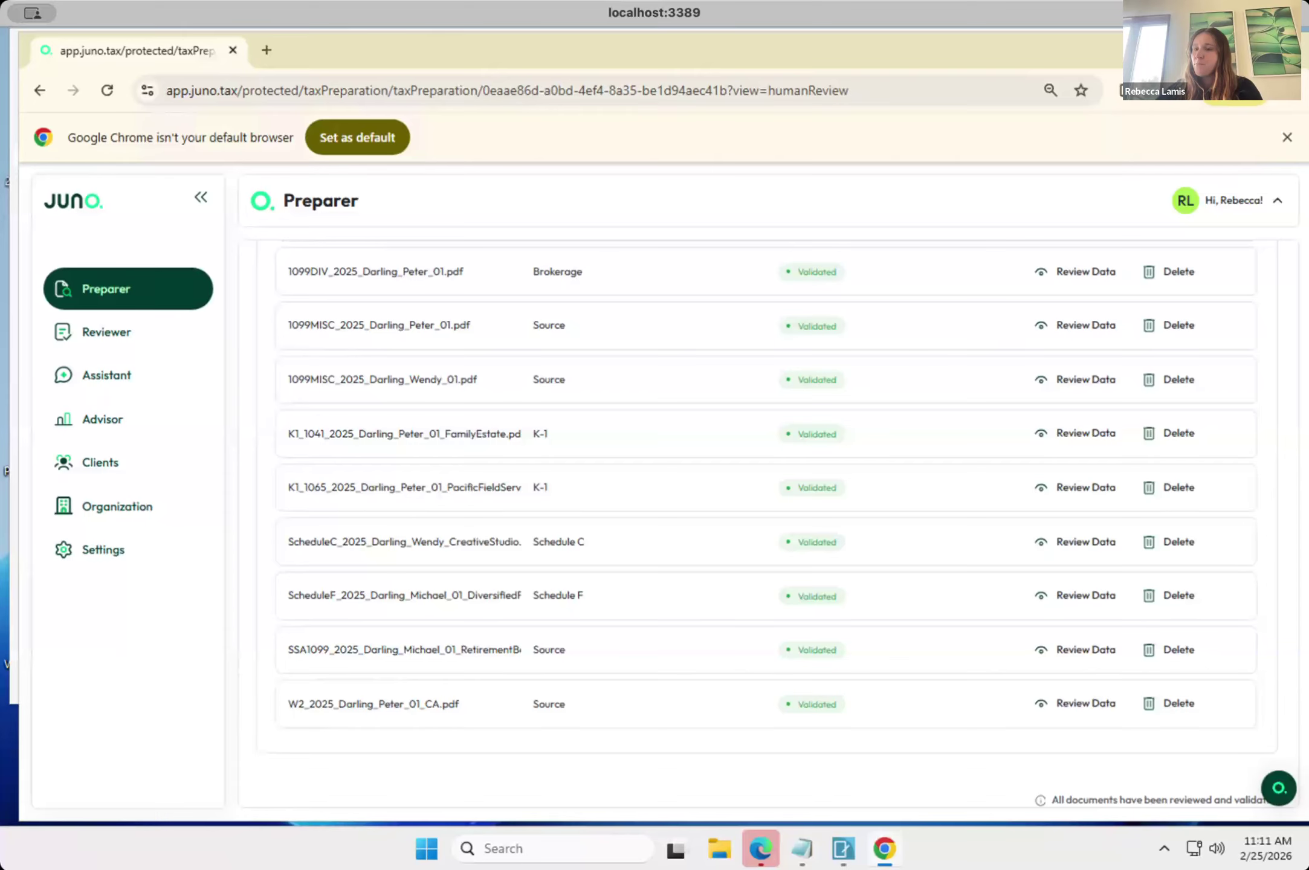
pyautogui.scroll(1, 370, 462)
pyautogui.scroll(2, 370, 463)
pyautogui.scroll(2, 370, 463)
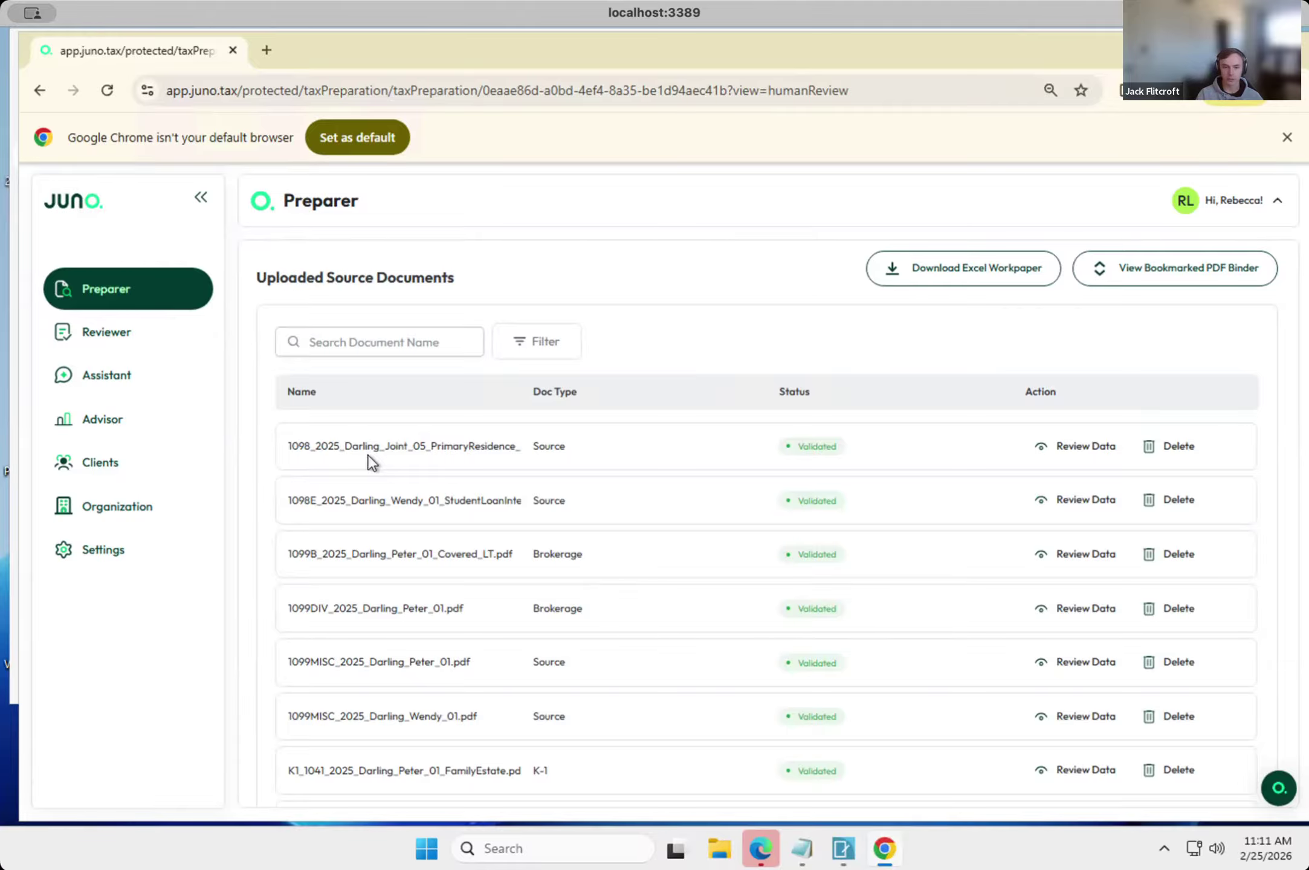
pyautogui.scroll(-5, 368, 454)
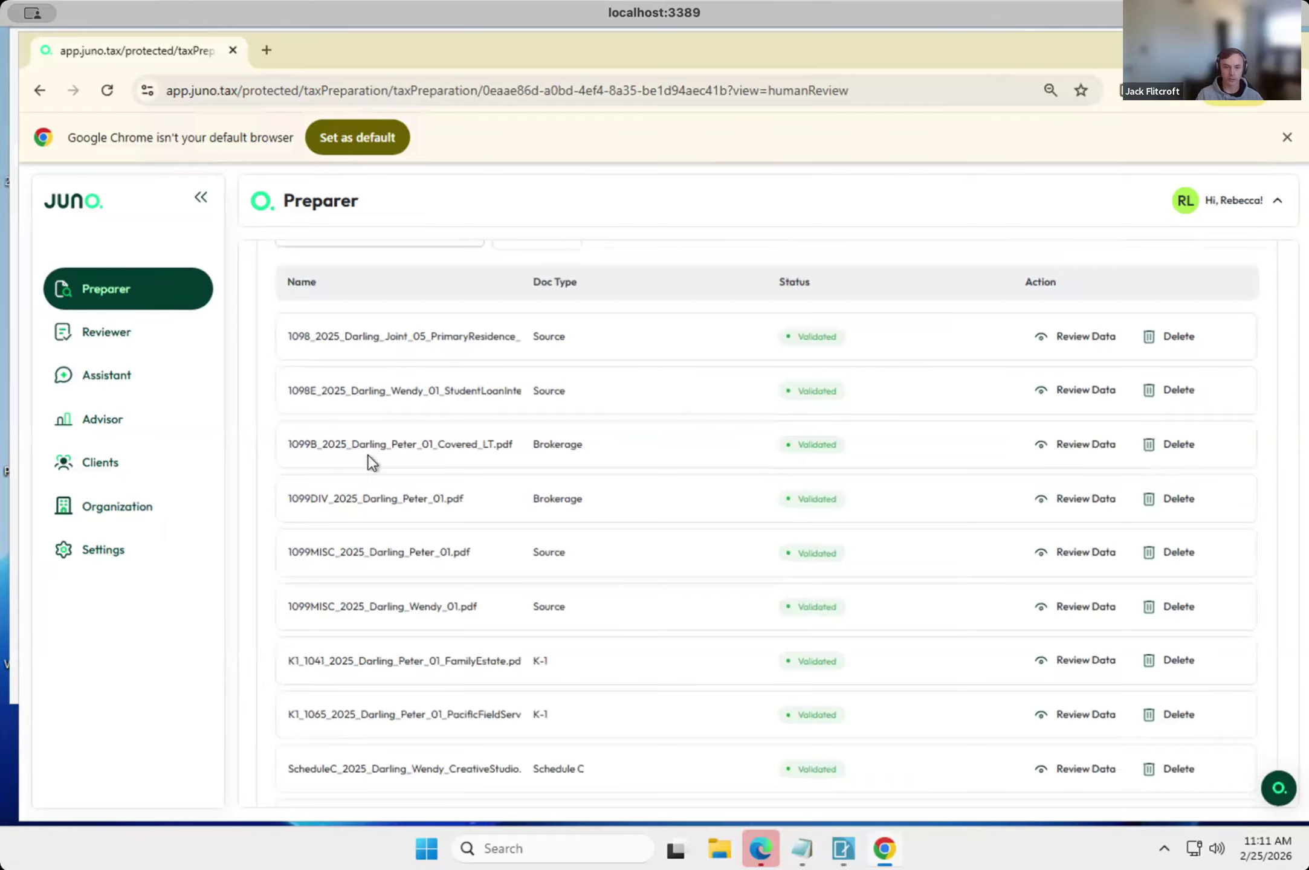
pyautogui.scroll(-3, 371, 463)
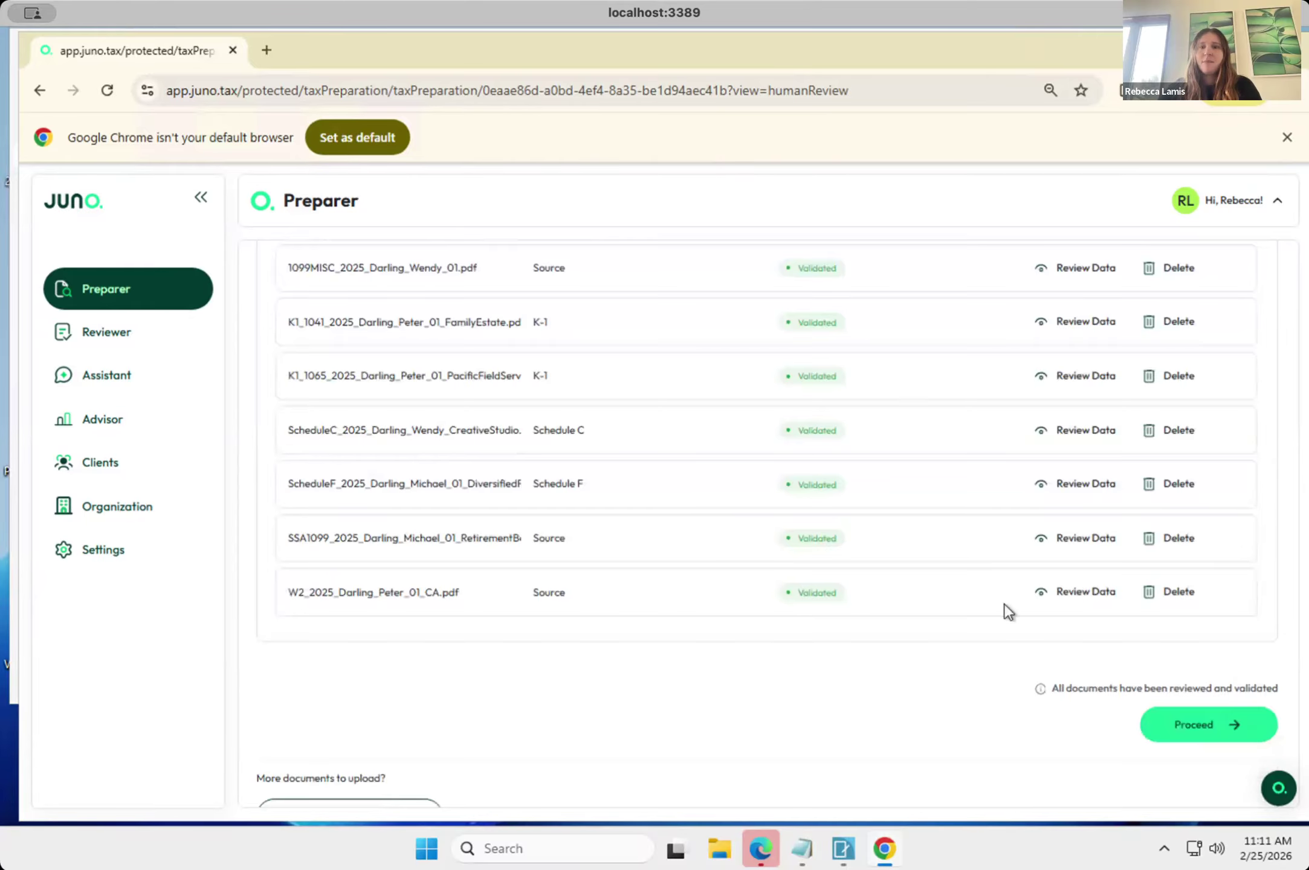
pyautogui.scroll(4, 981, 390)
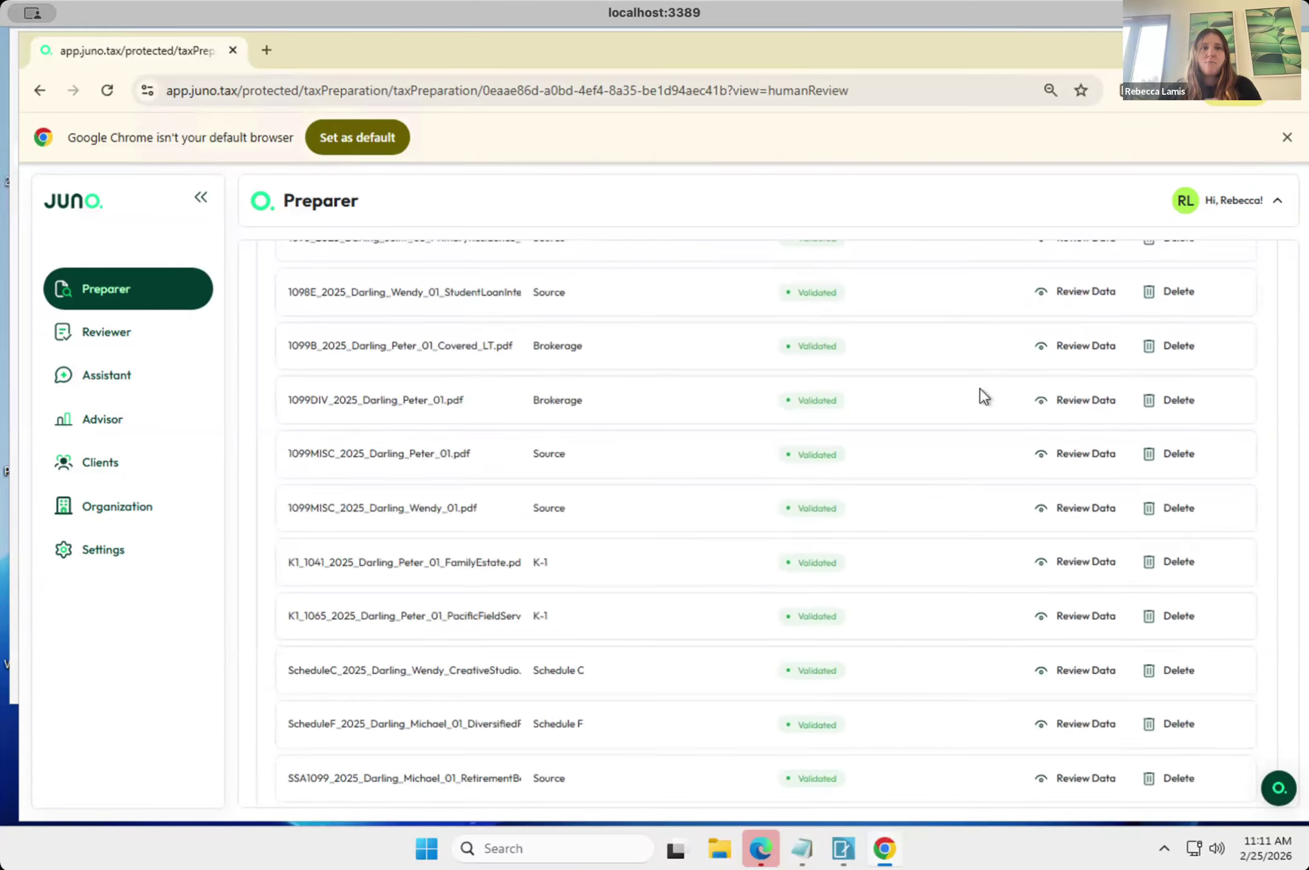
pyautogui.scroll(-3, 980, 390)
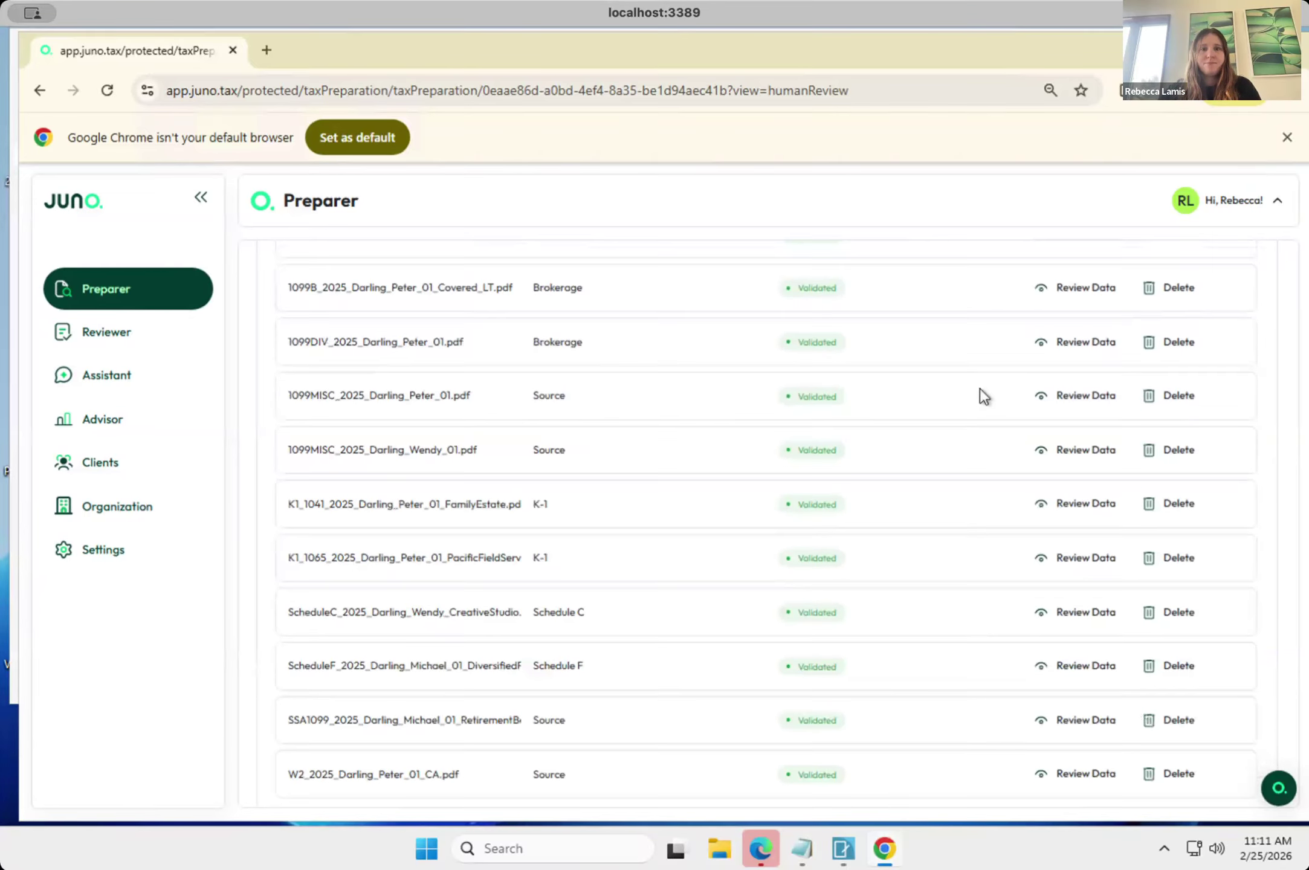
pyautogui.scroll(-1, 980, 388)
pyautogui.click(1222, 733)
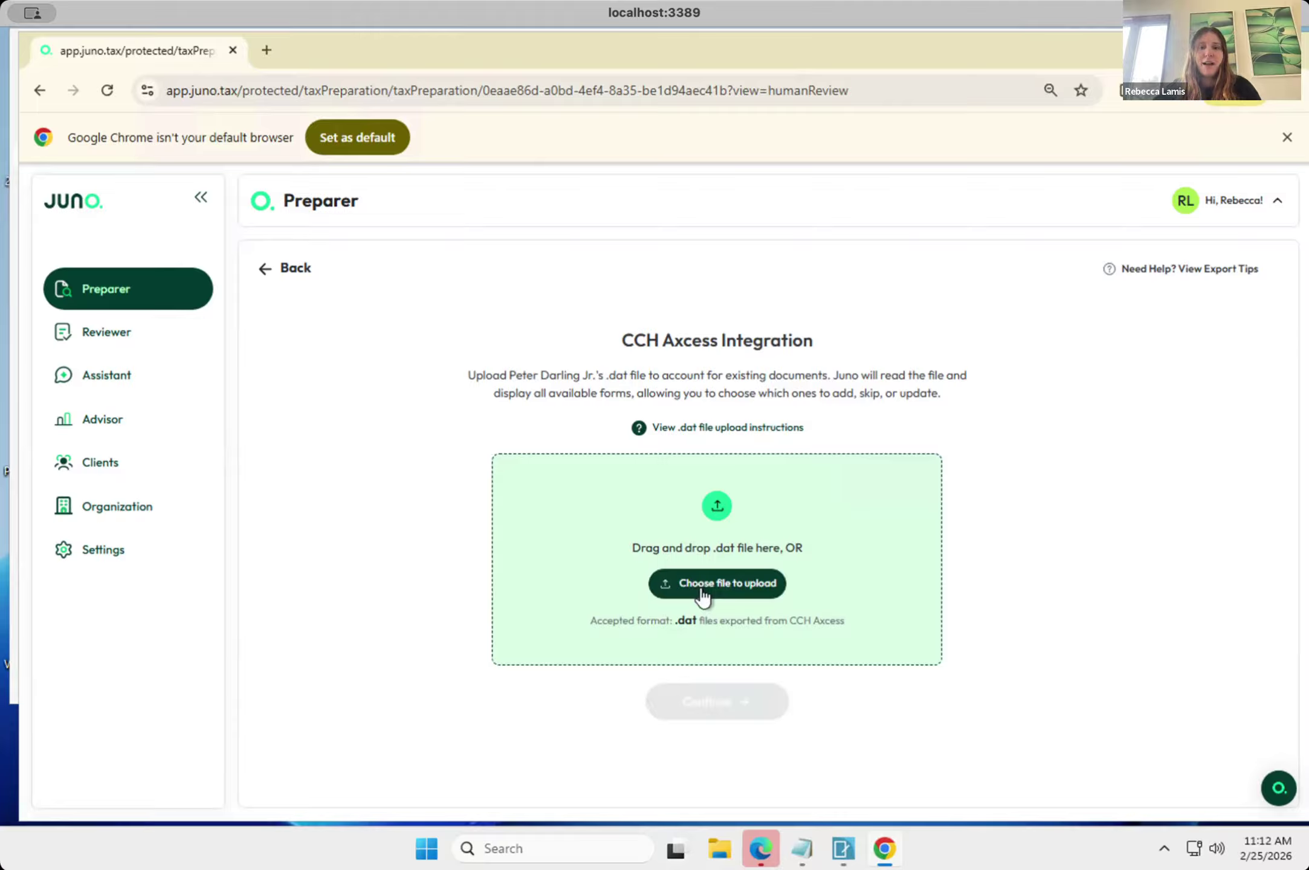
# Switch to the CCH Axcess Return Manager and enlarge its window to show the full list of returns.
pyautogui.click(851, 855)
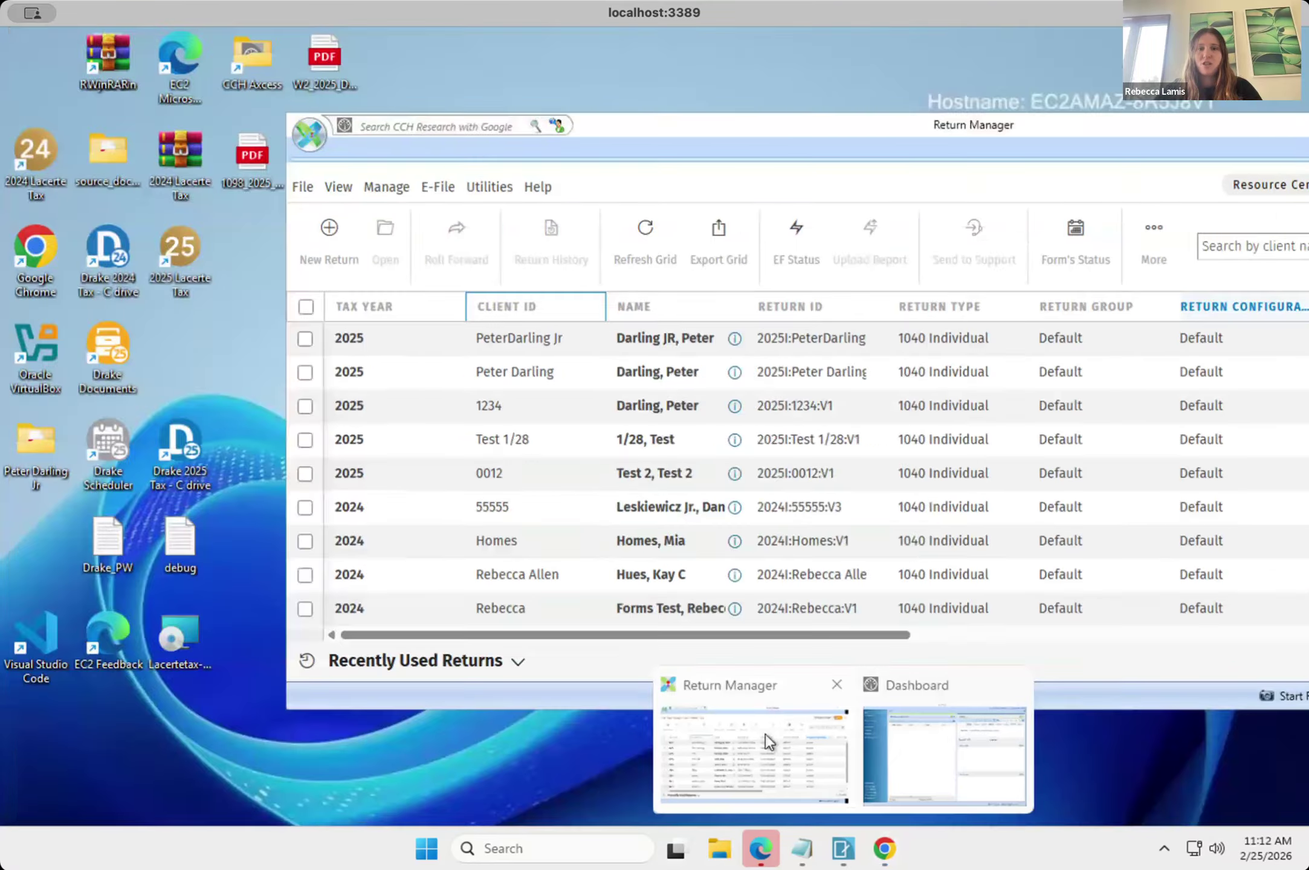
pyautogui.click(765, 733)
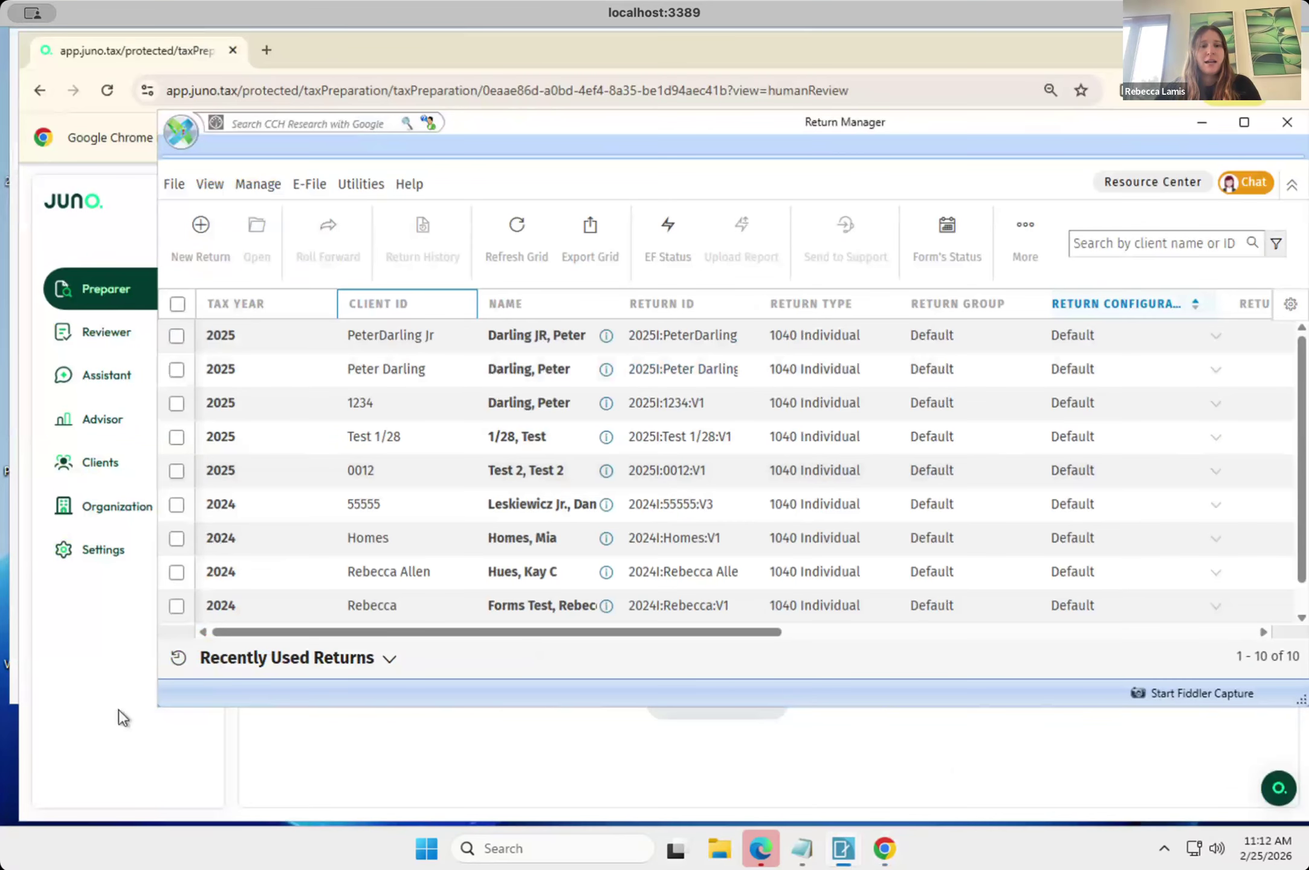
pyautogui.moveTo(163, 710); pyautogui.dragTo(84, 826)
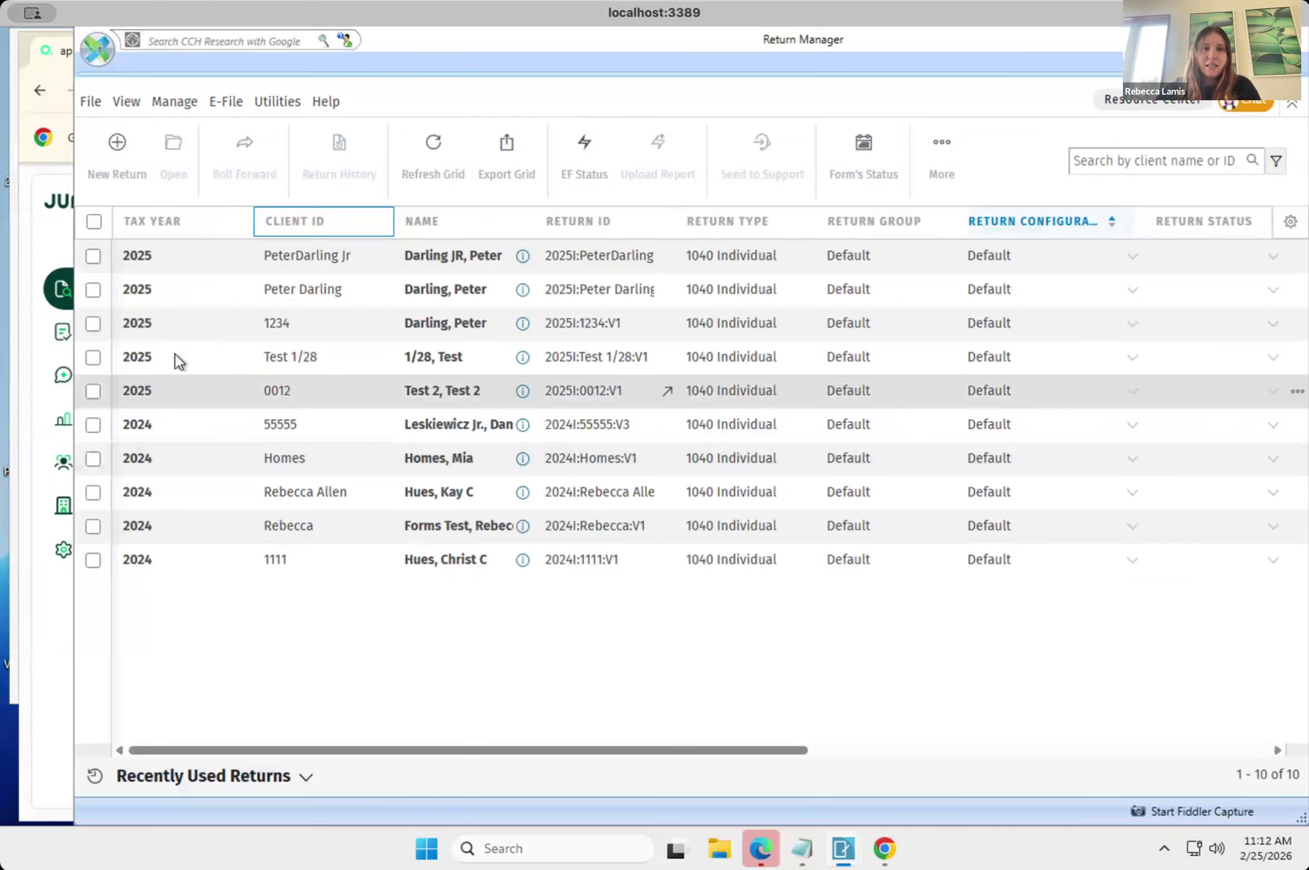
# Export the tax data of the Jr. client's 2025 individual return selected in Return Manager, including input data, and close the export status.
pyautogui.click(93, 259)
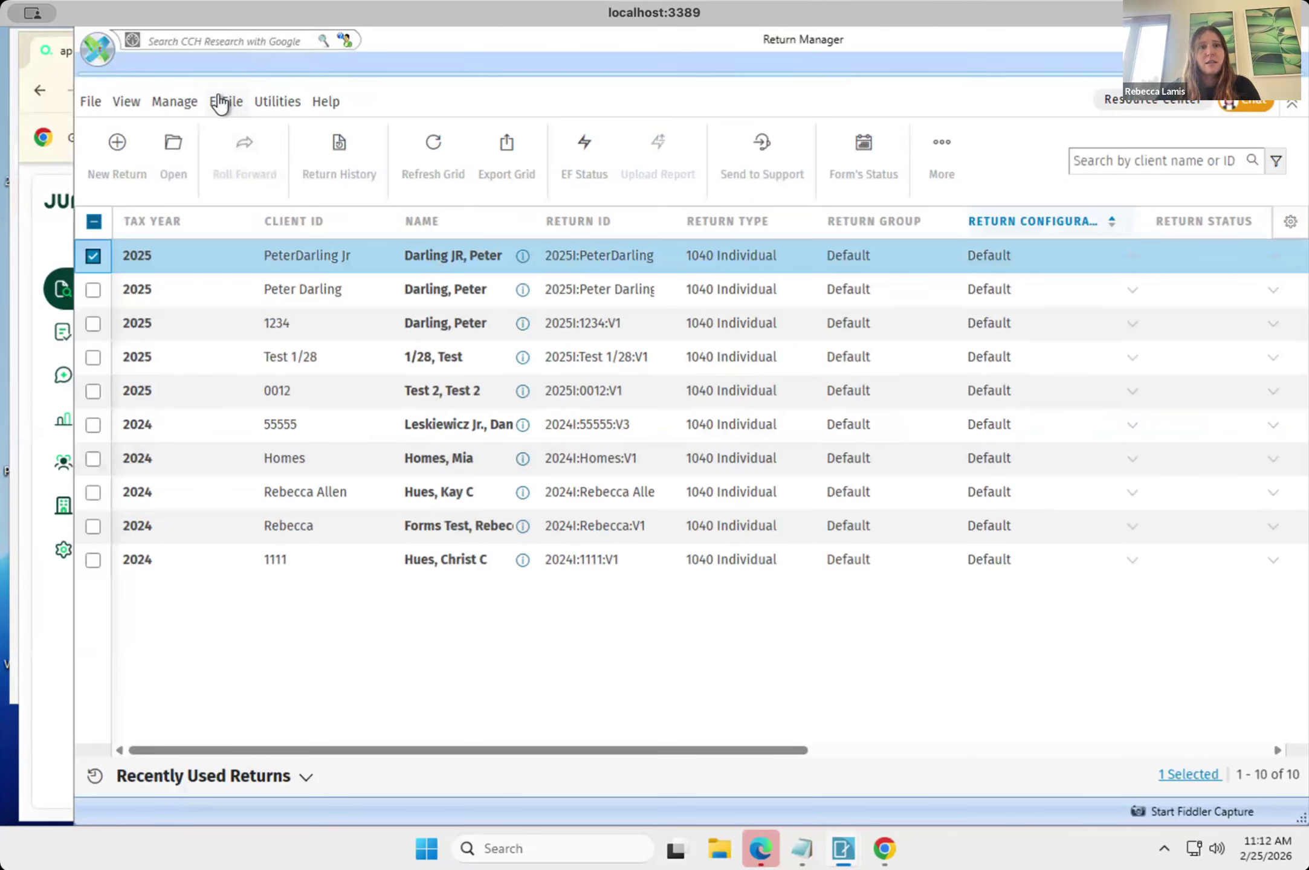
pyautogui.click(270, 107)
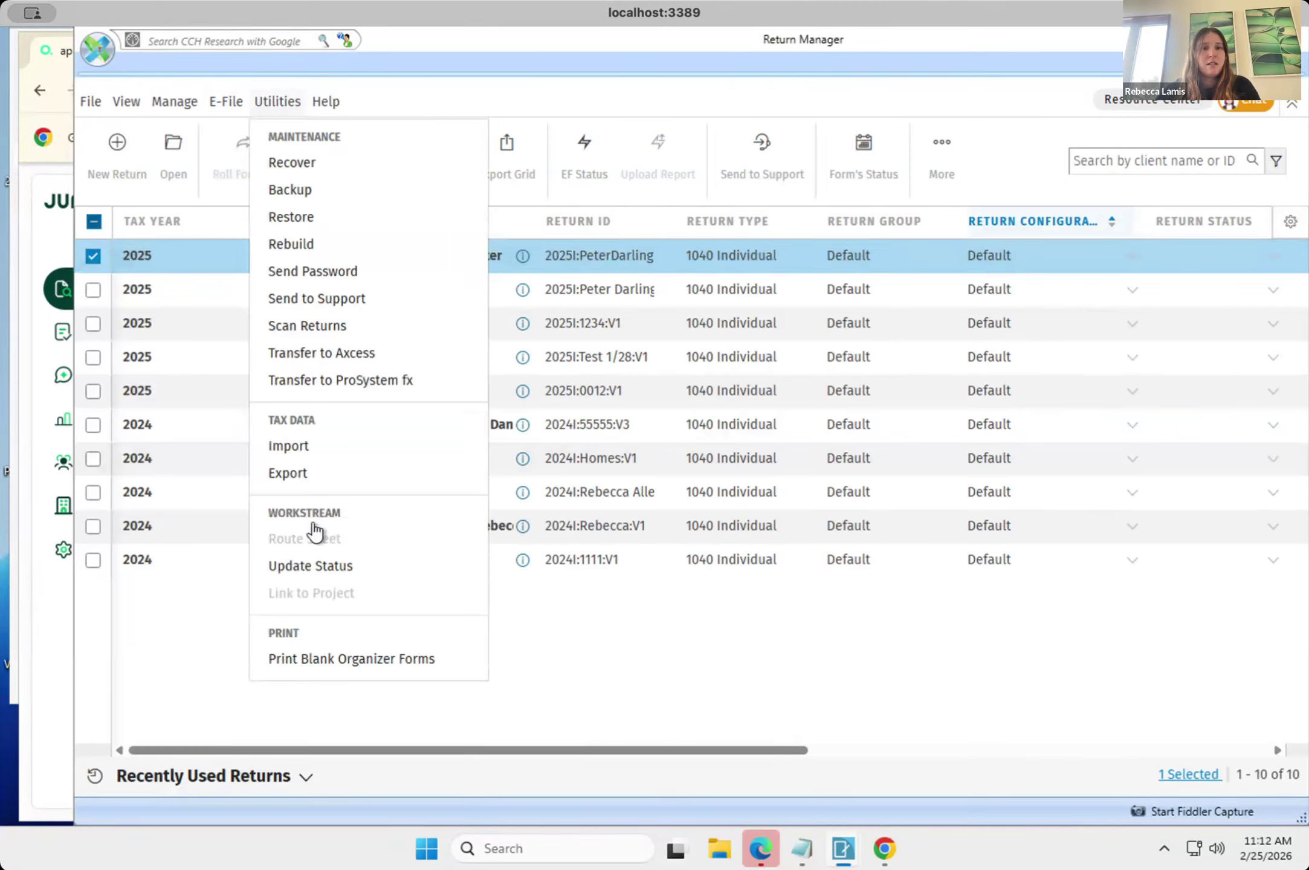
pyautogui.click(308, 472)
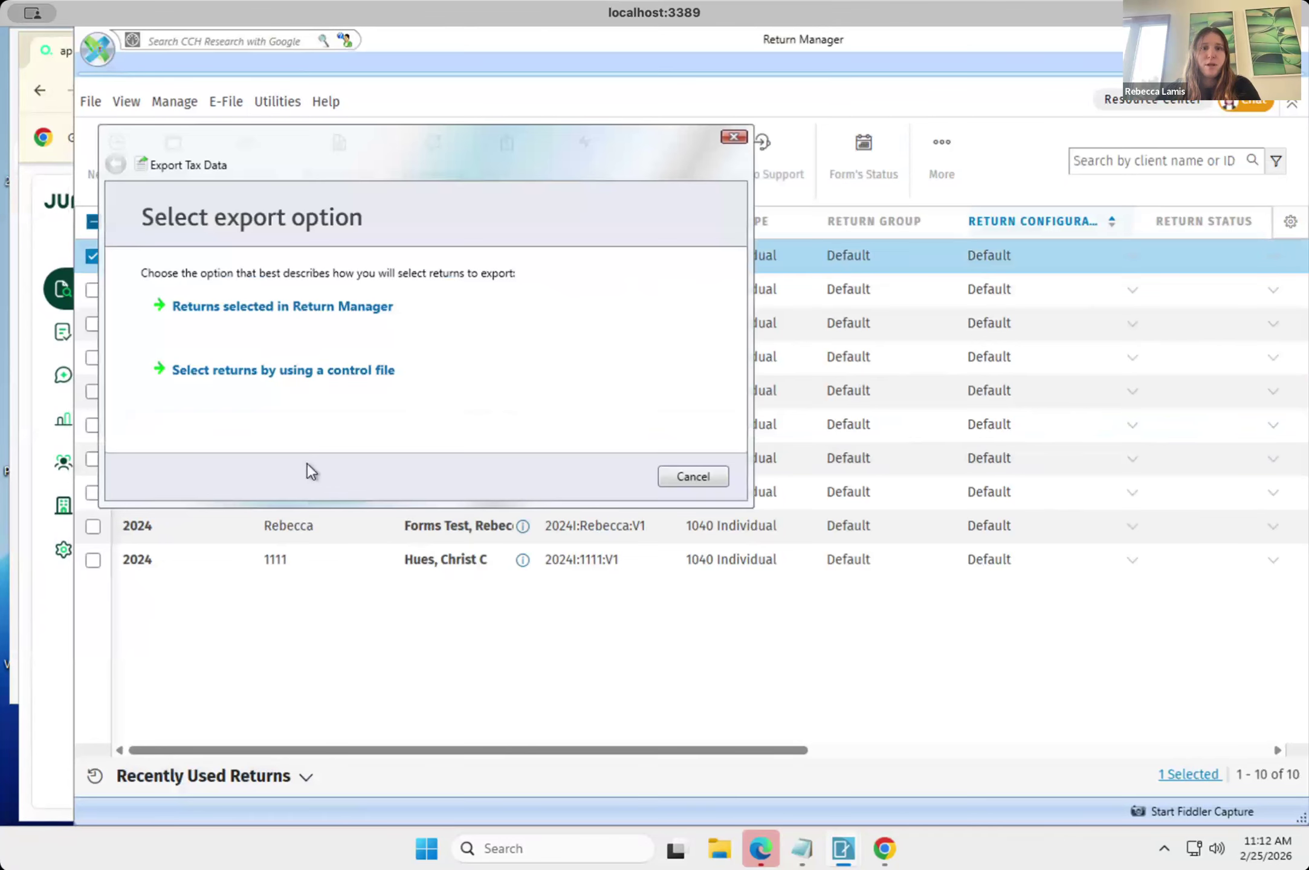
pyautogui.click(337, 310)
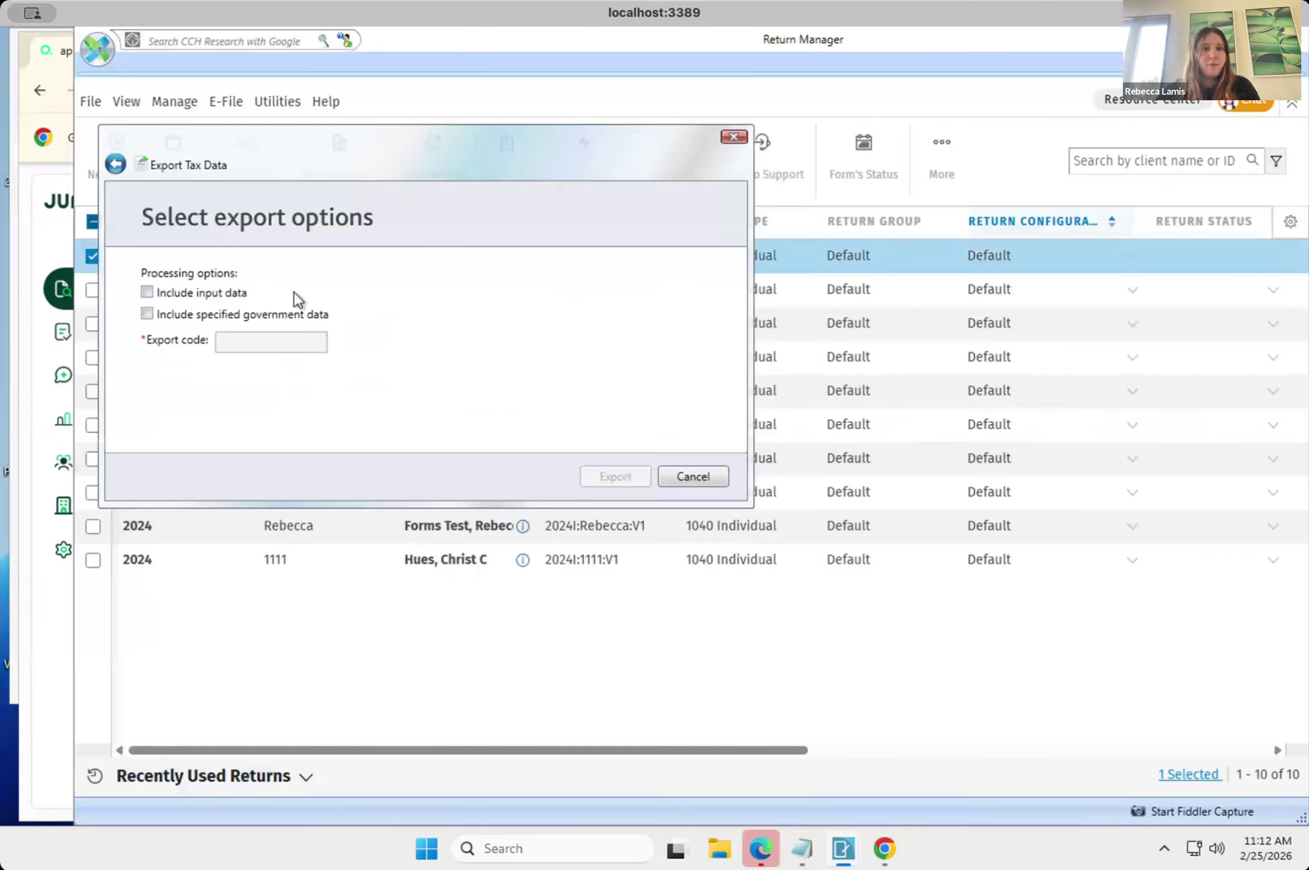
pyautogui.click(150, 294)
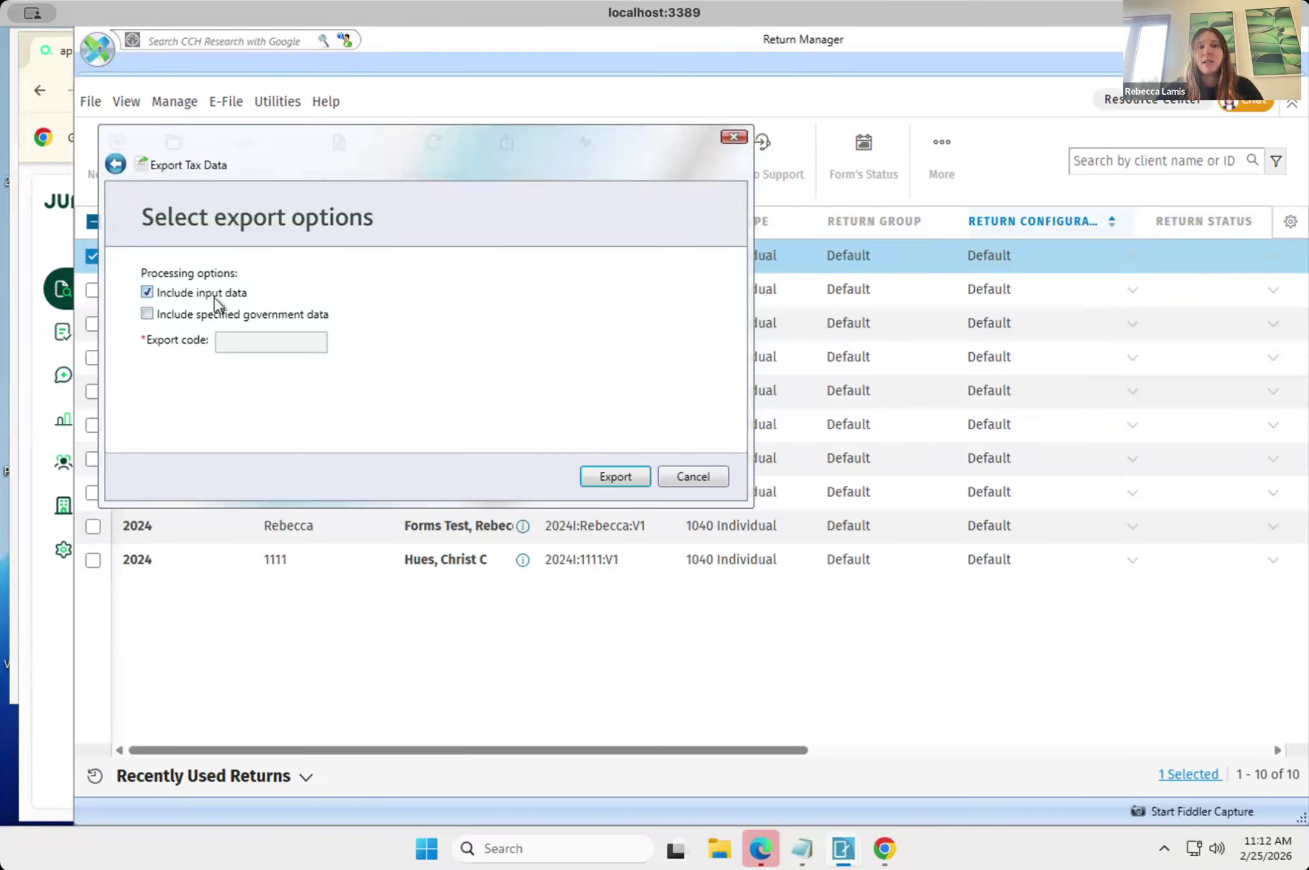
pyautogui.click(612, 478)
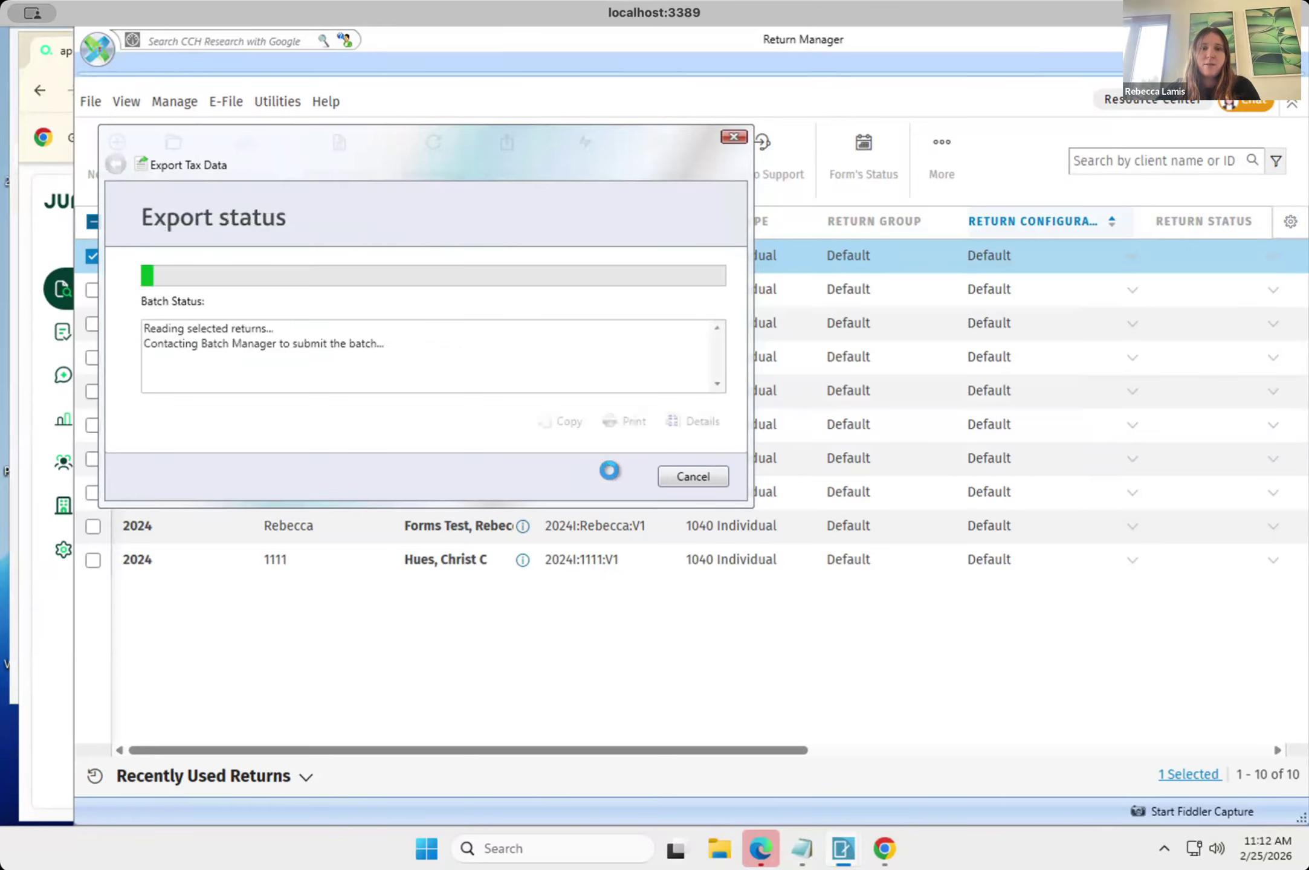
pyautogui.click(695, 476)
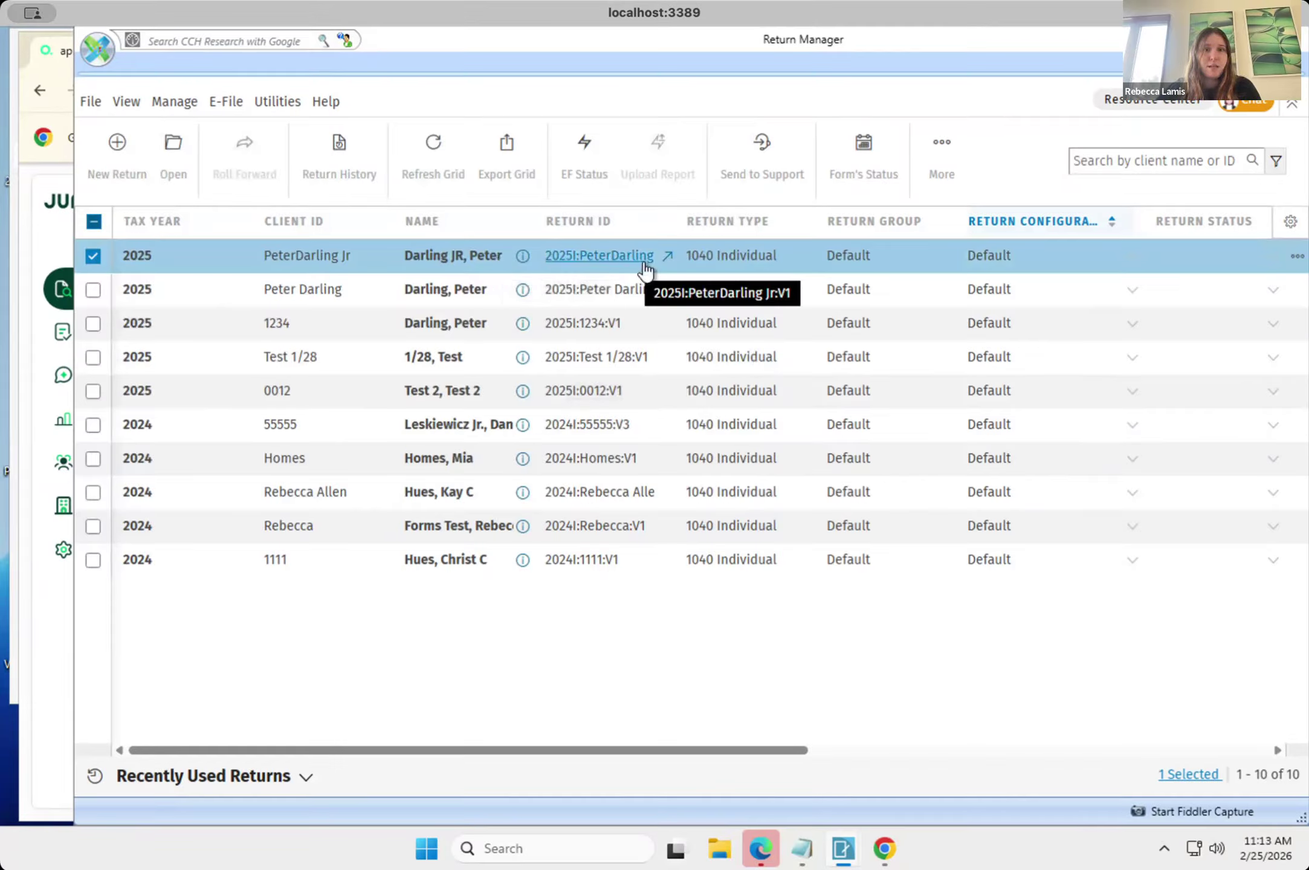
# Open the Jr. client's 2025 return, examine its list of worksheets, and close the return.
pyautogui.click(424, 257)
pyautogui.doubleClick(425, 255)
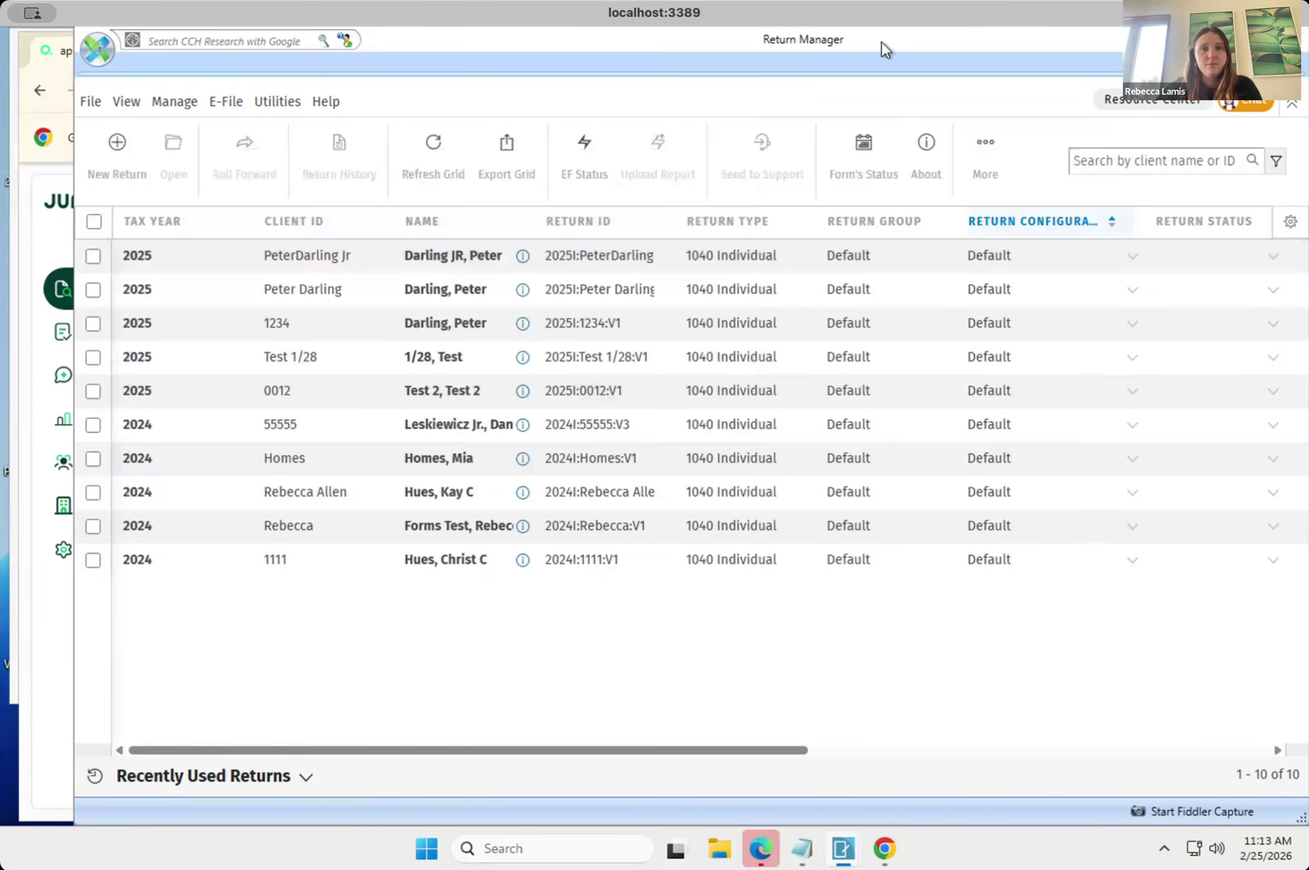
pyautogui.click(445, 254)
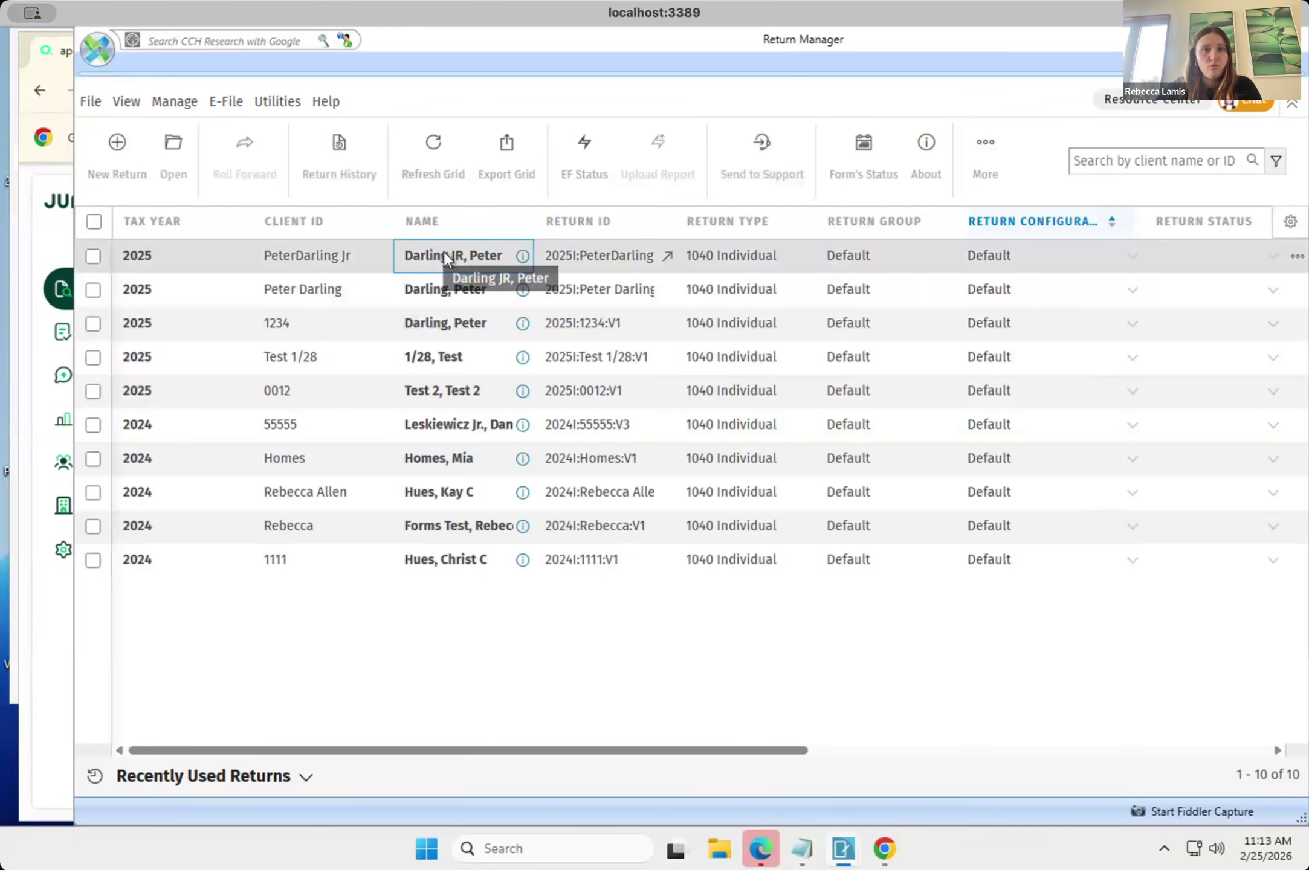
pyautogui.doubleClick(445, 254)
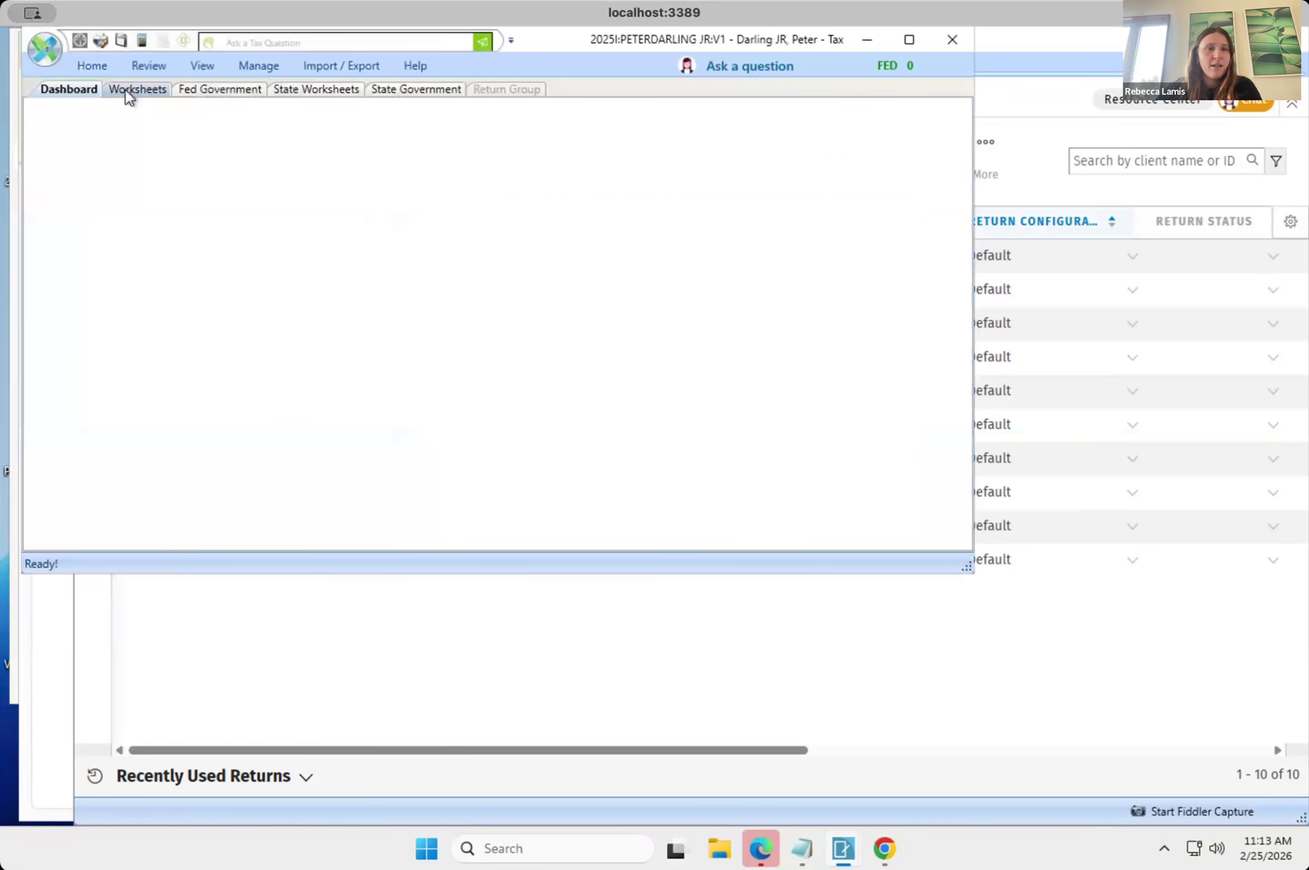
pyautogui.click(127, 91)
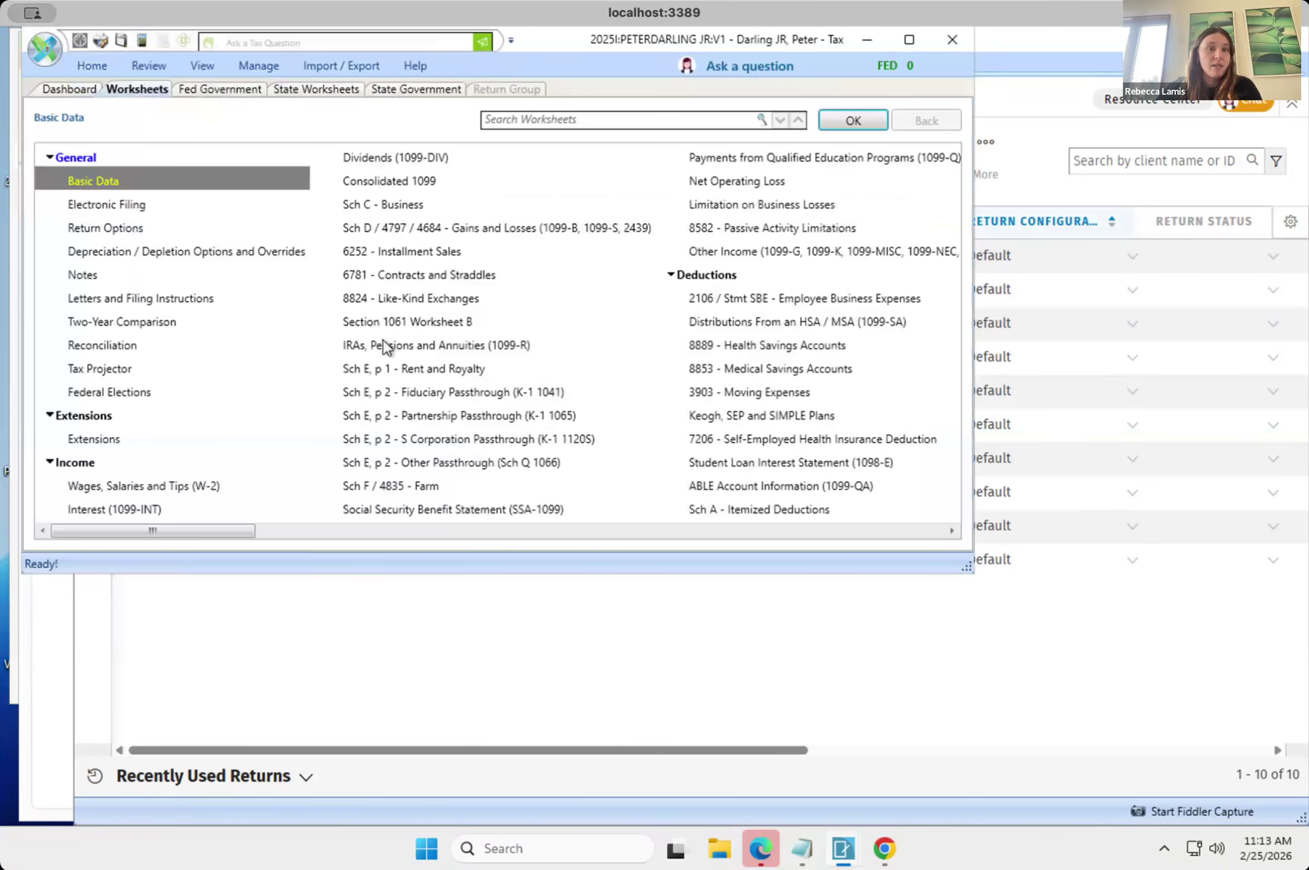
pyautogui.moveTo(200, 535); pyautogui.dragTo(222, 535)
pyautogui.moveTo(532, 550); pyautogui.dragTo(153, 512)
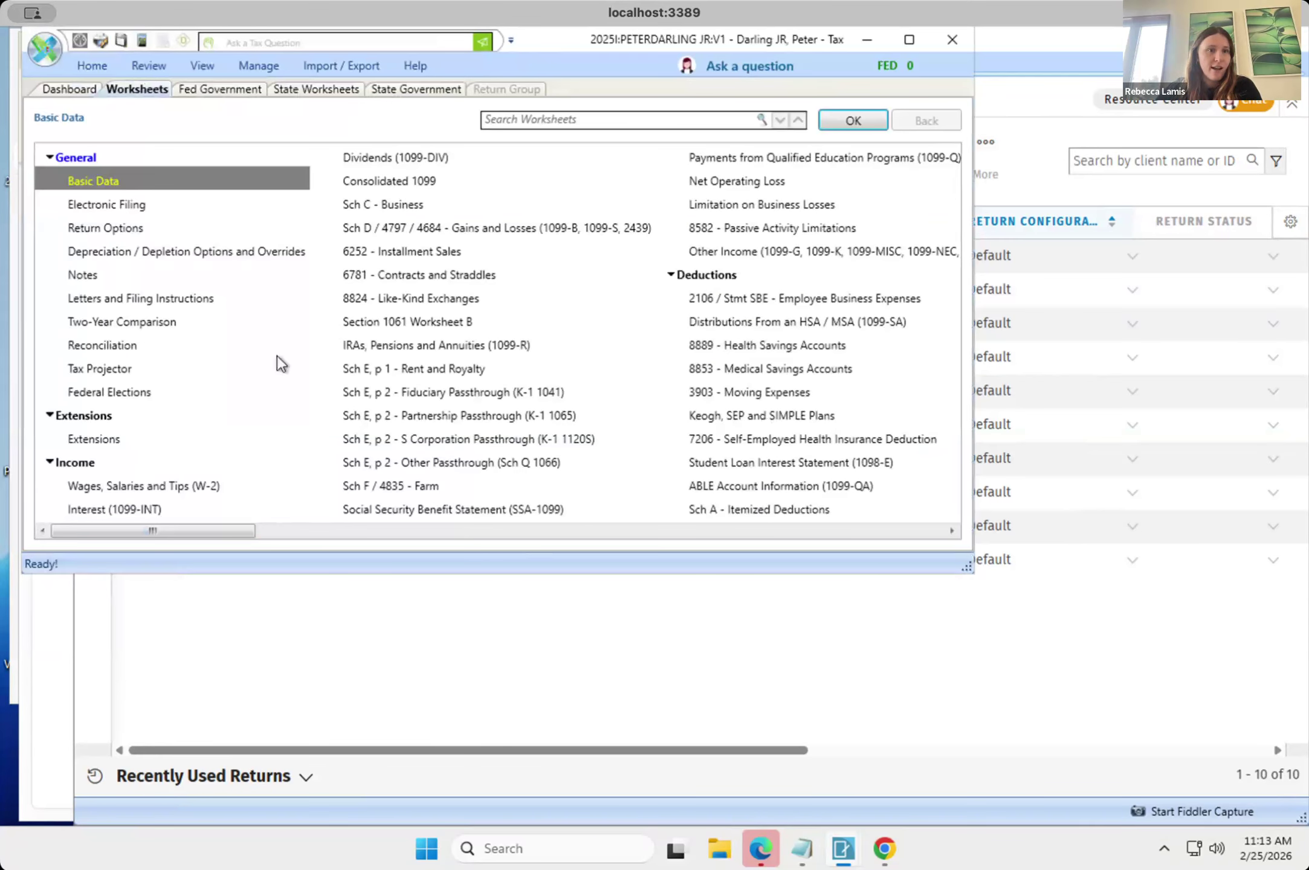
pyautogui.click(949, 38)
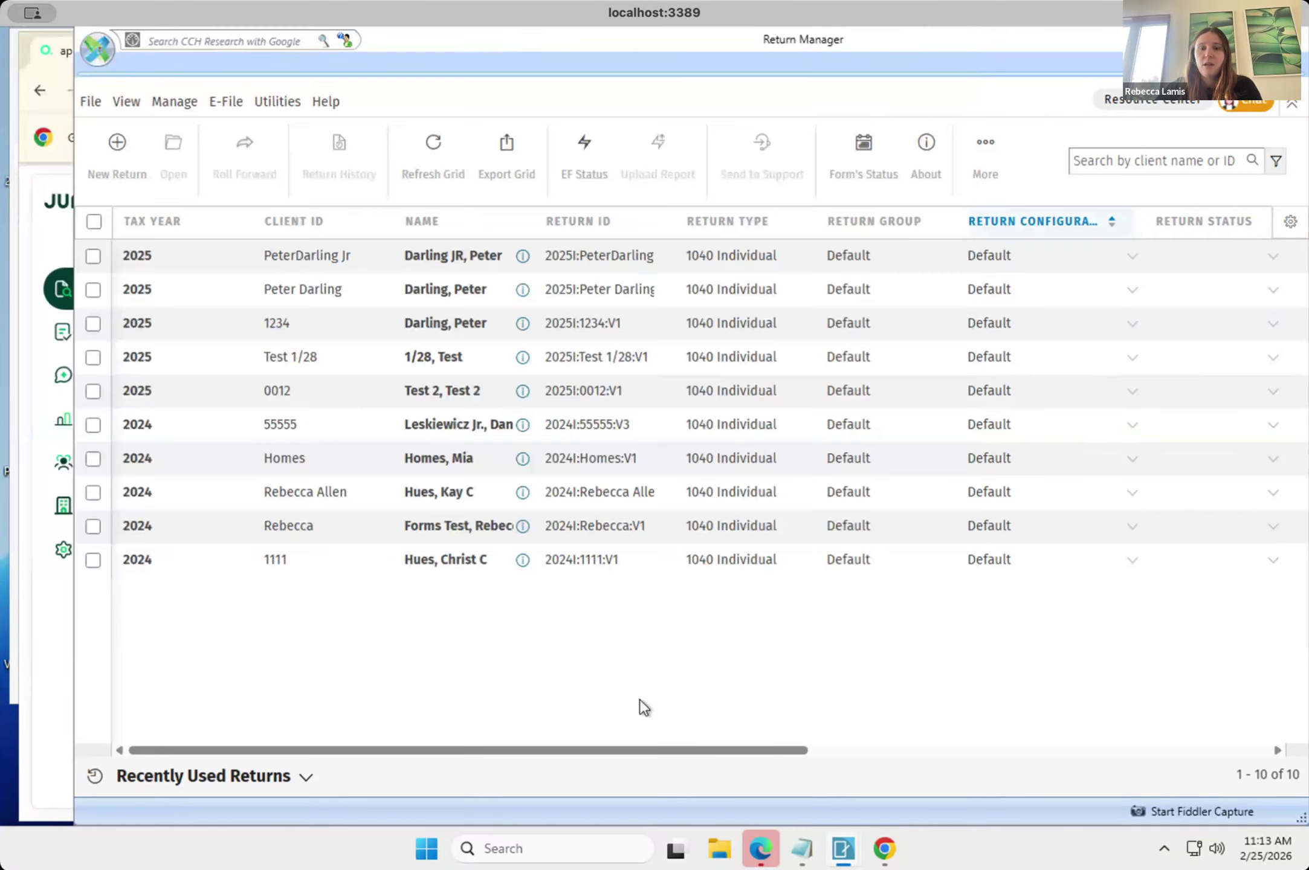
# Open Batch Manager from the application links of the CCH Axcess Dashboard.
pyautogui.moveTo(841, 854)
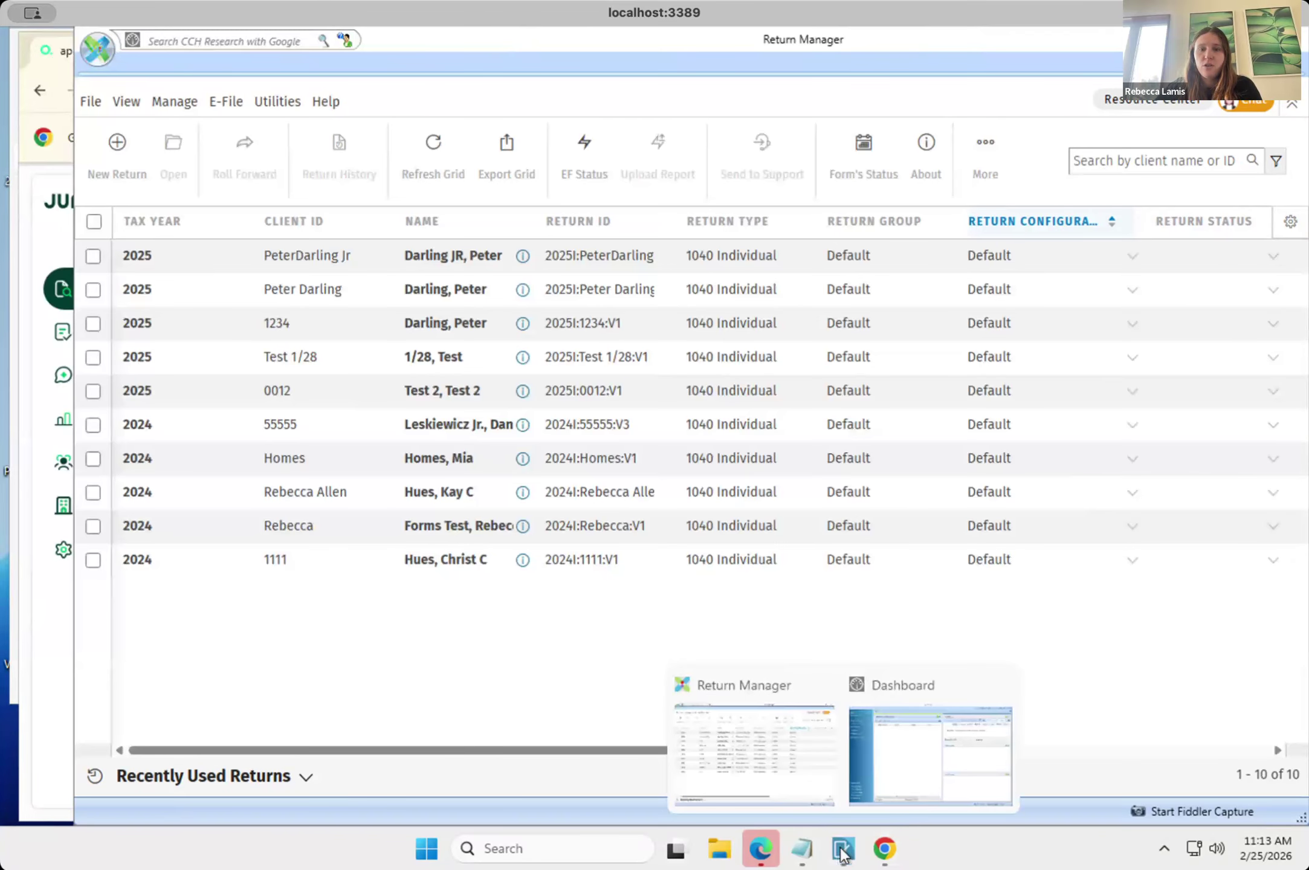
pyautogui.click(872, 756)
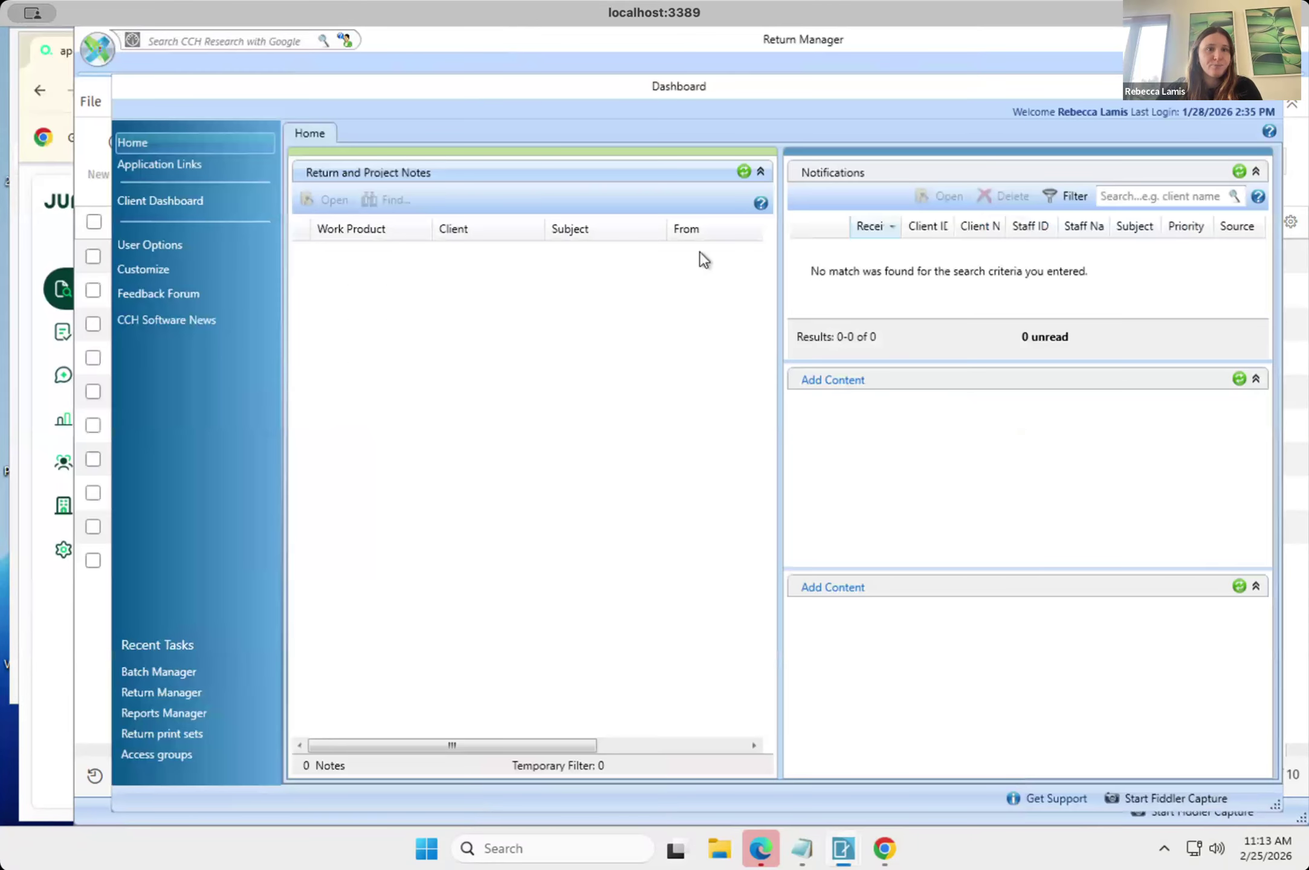
pyautogui.click(158, 171)
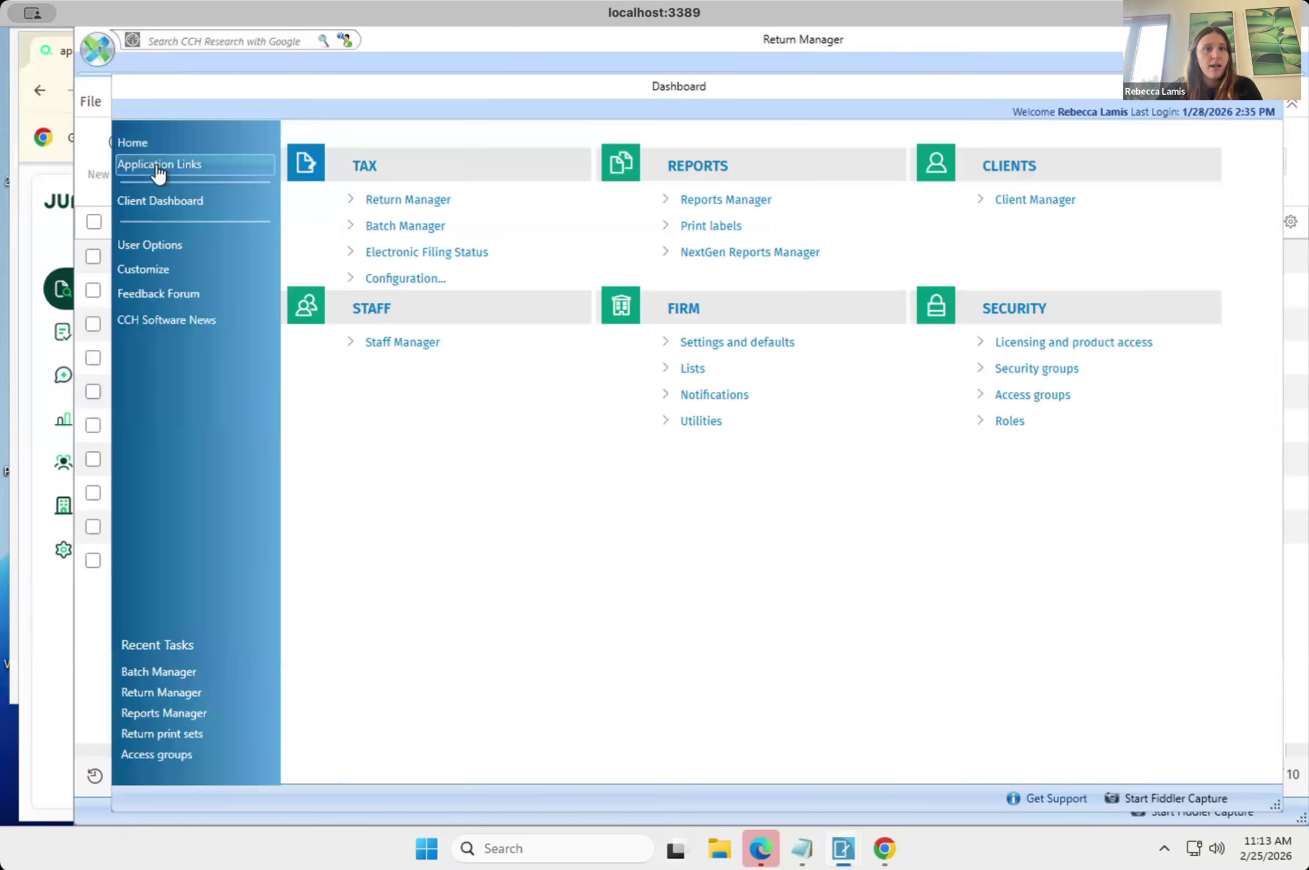
pyautogui.click(361, 229)
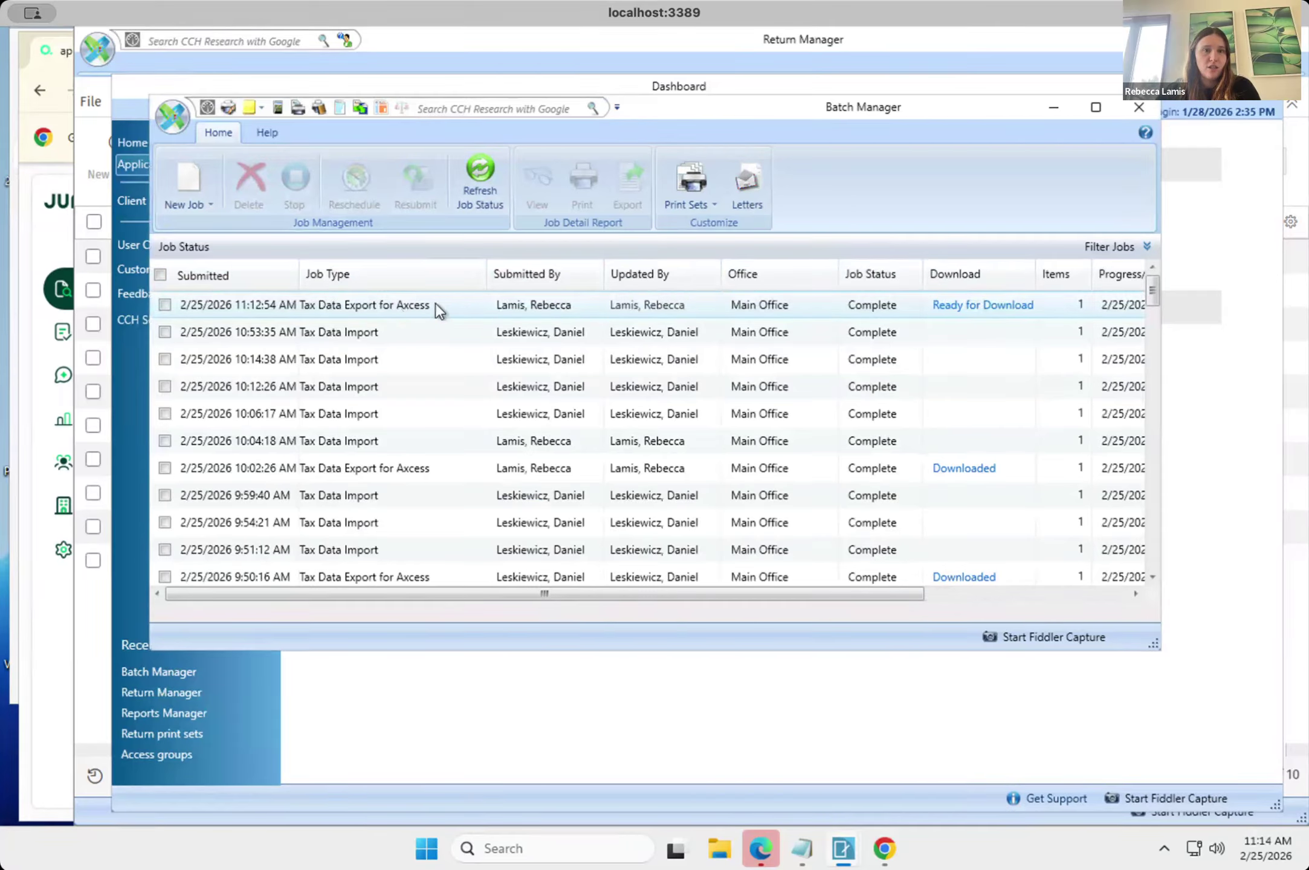
# Download the newest Tax Data Export for Axcess job to the Downloads folder as a .dat file named with the Jr. client's full name.
pyautogui.click(993, 307)
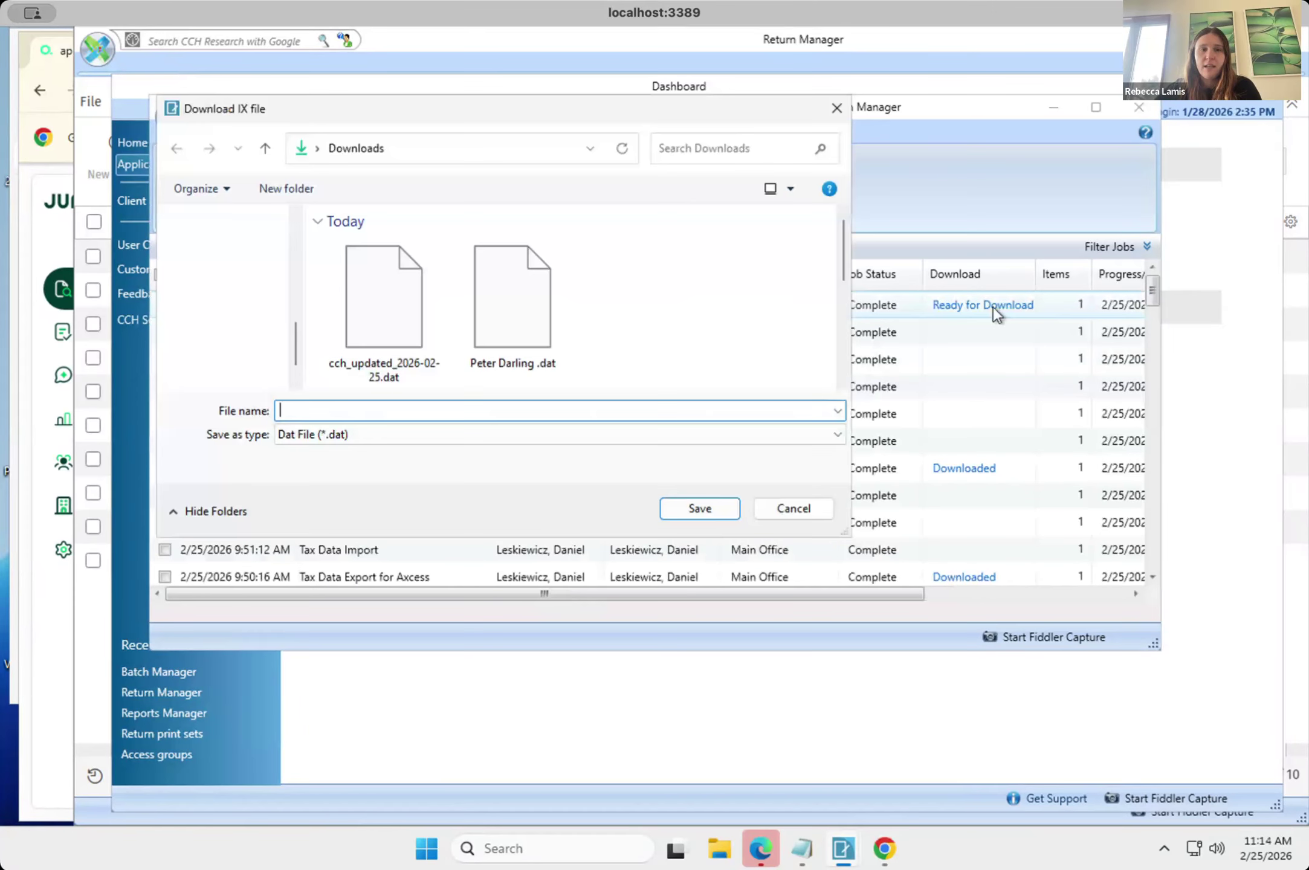
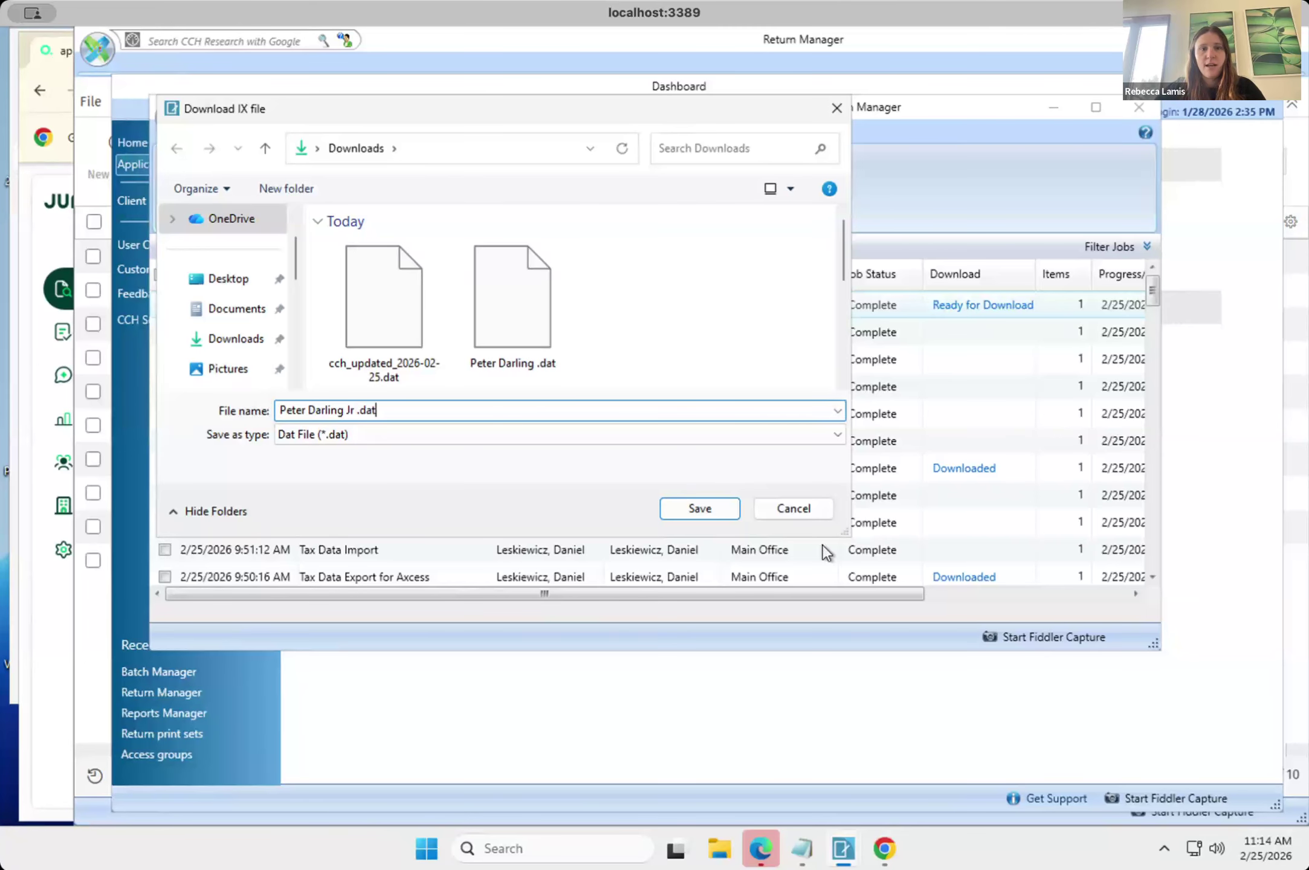
pyautogui.click(699, 509)
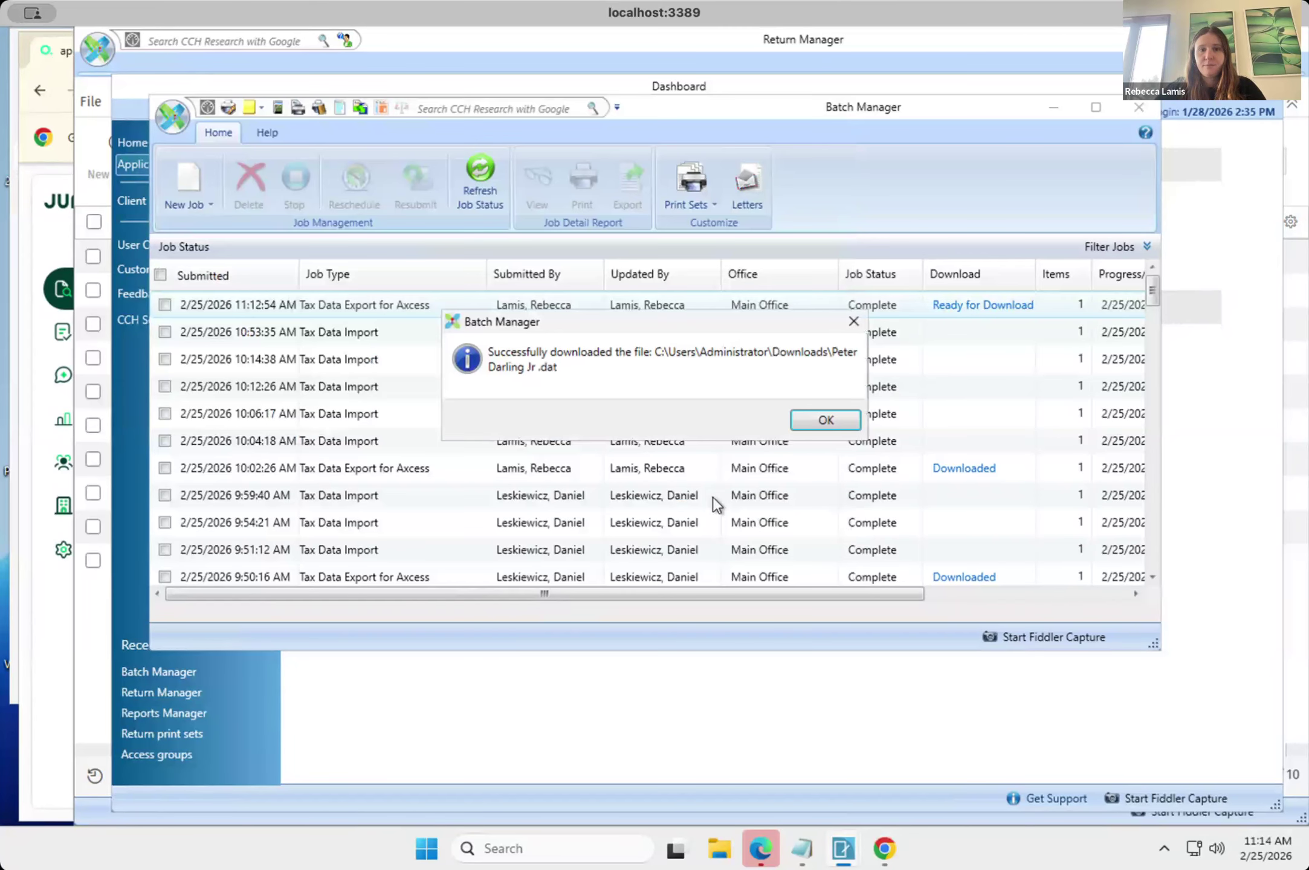
pyautogui.click(824, 419)
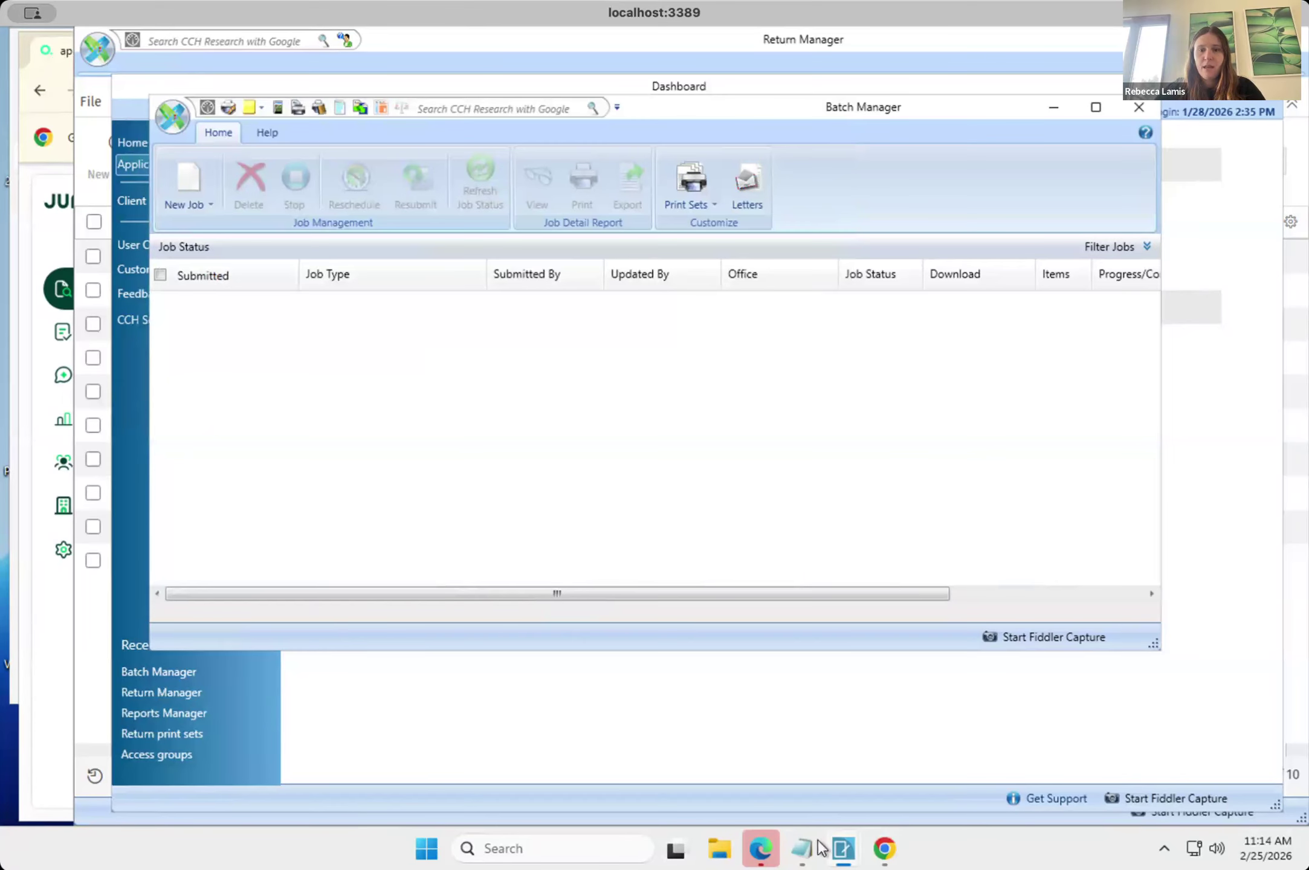
# Switch to Juno in Chrome and upload the Jr. client's .dat file from Downloads to the CCH Axcess Integration, continuing to the form list.
pyautogui.click(886, 852)
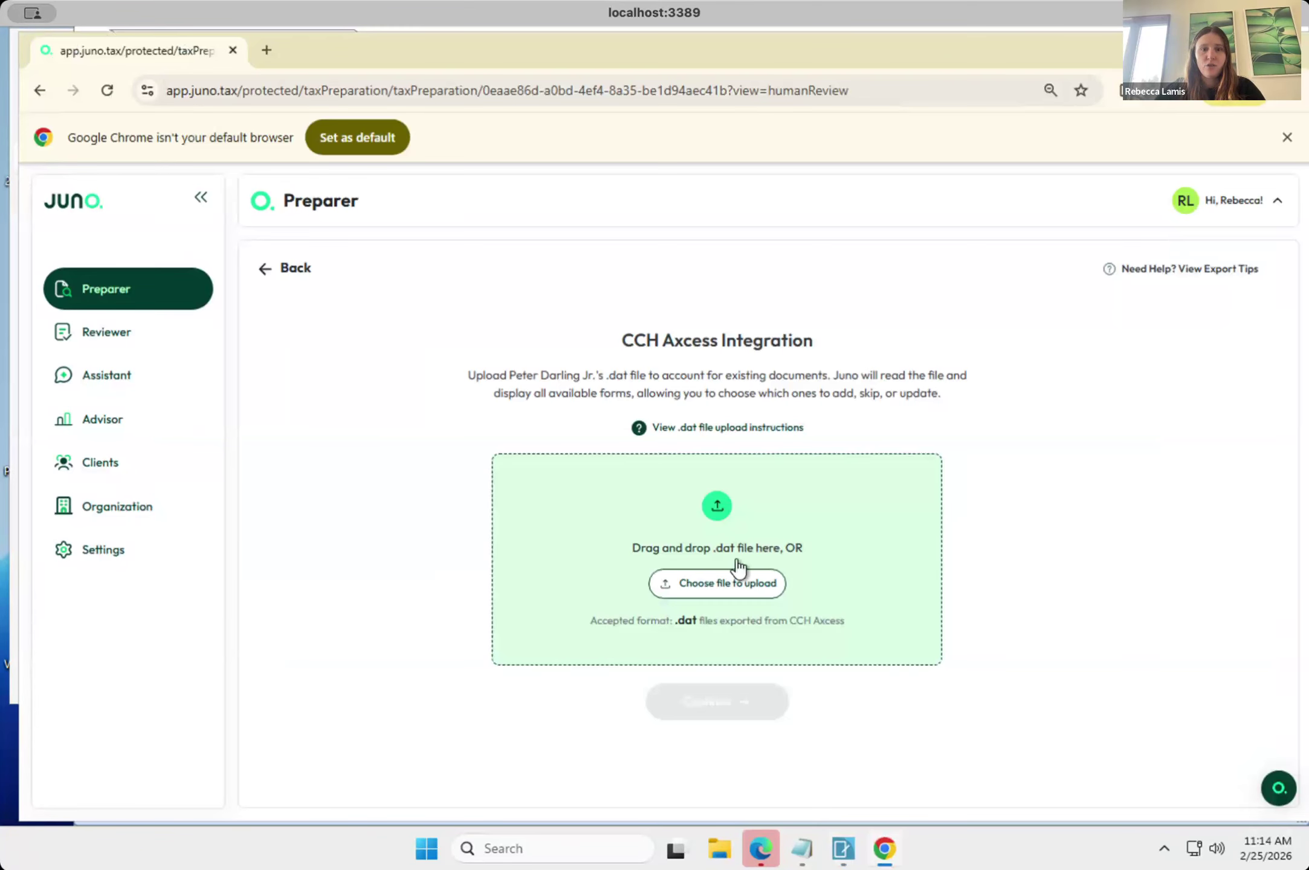
pyautogui.click(716, 582)
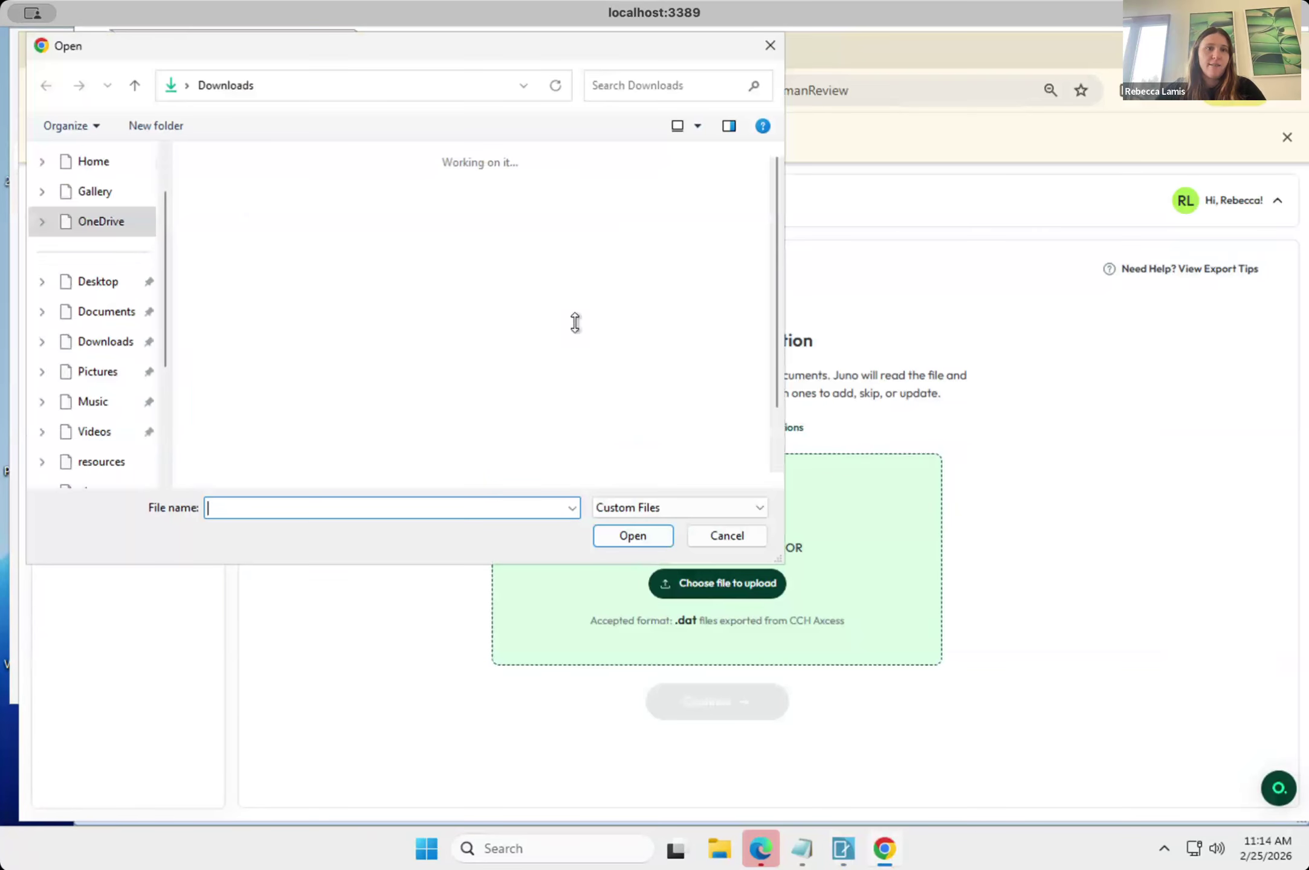
pyautogui.click(244, 231)
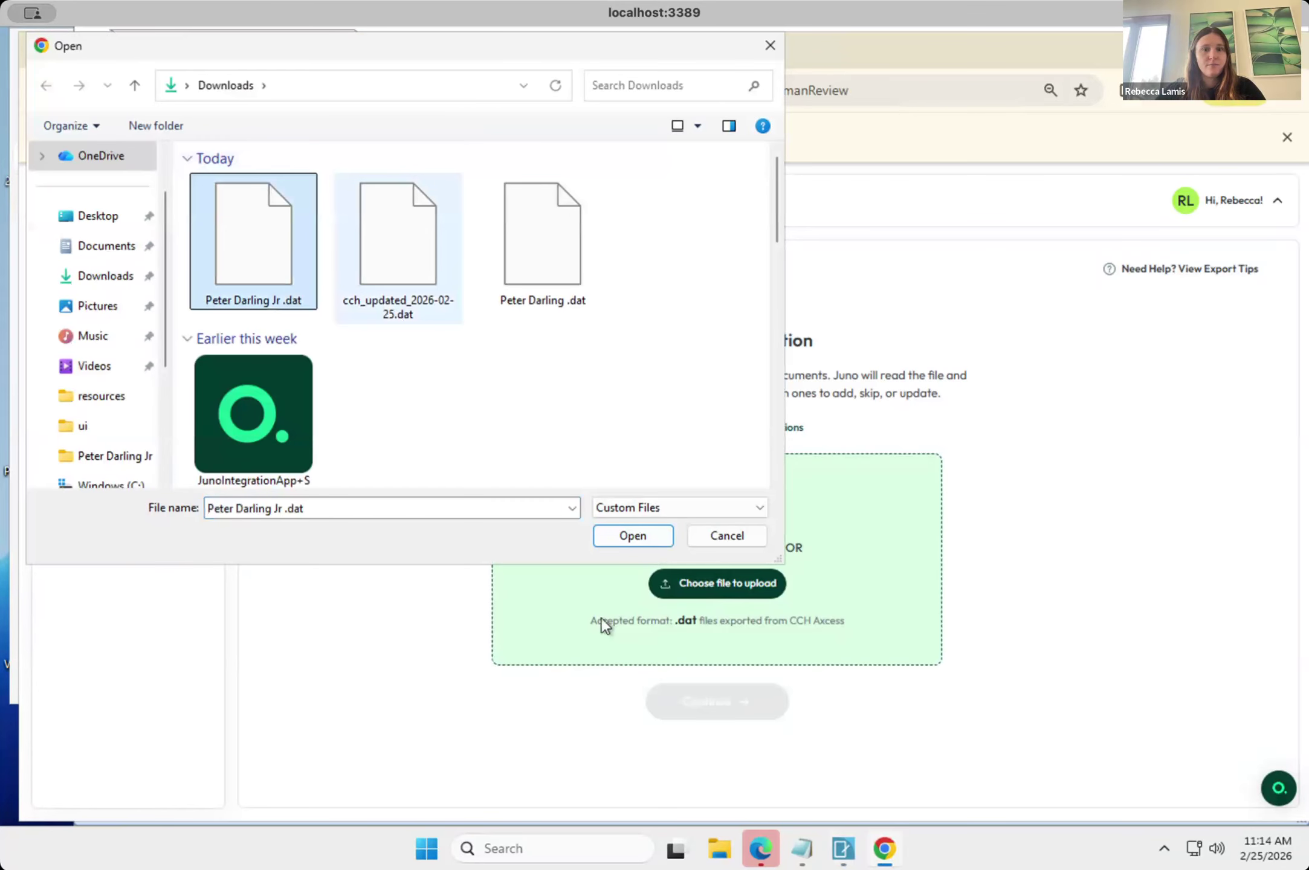
pyautogui.click(636, 530)
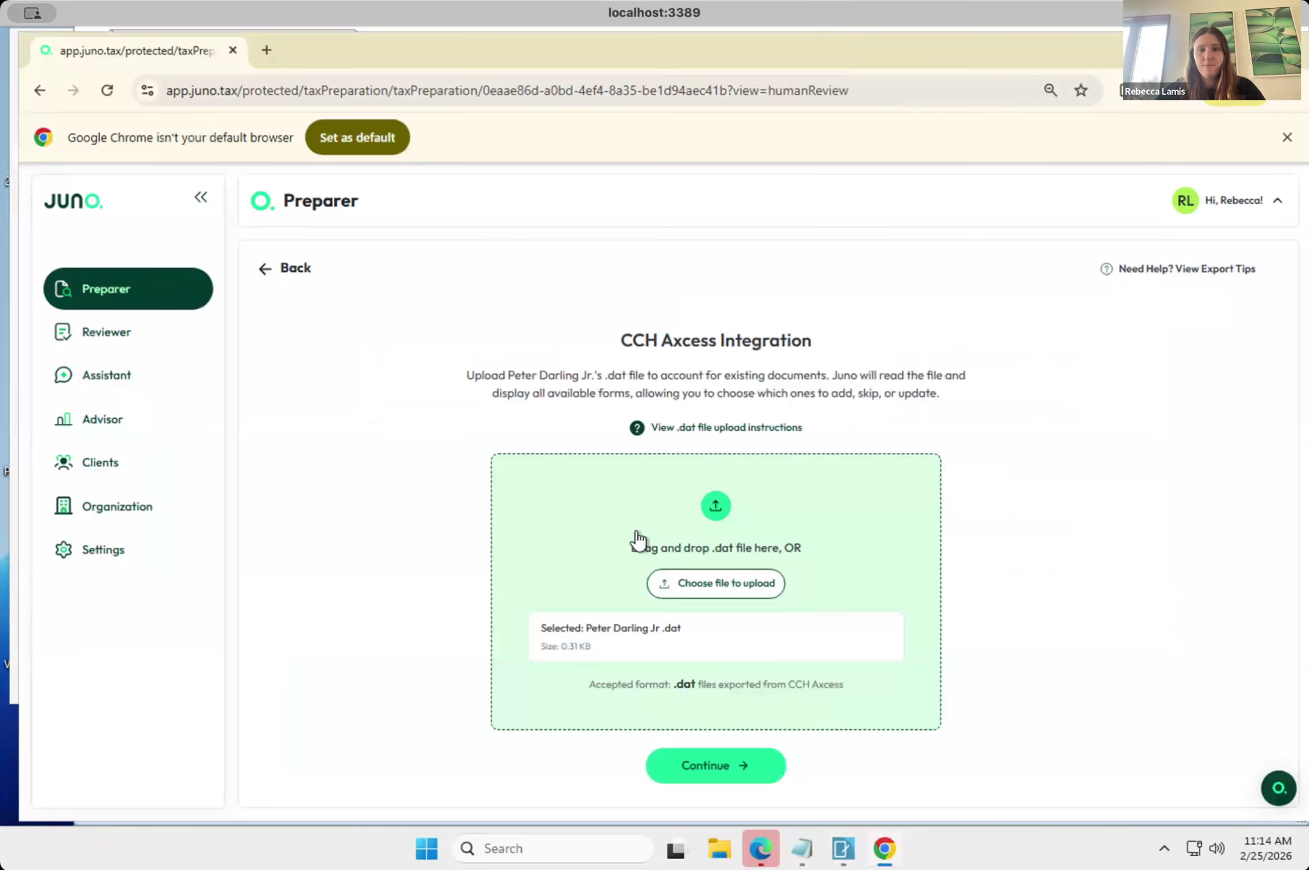
pyautogui.click(690, 765)
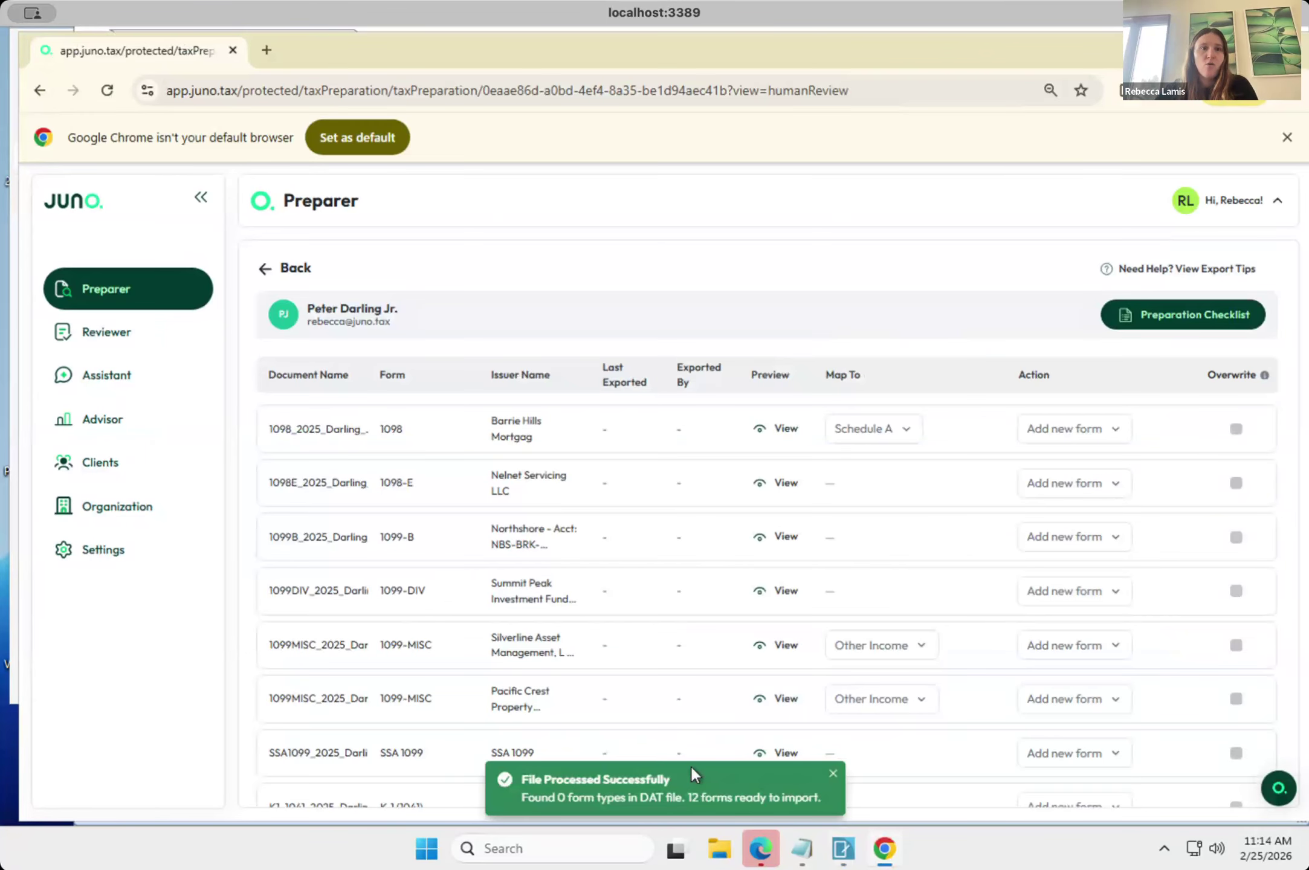
# Examine the full list of the client's forms ready to import, including their issuers, mapping, actions and overwrite settings.
pyautogui.scroll(-1, 760, 563)
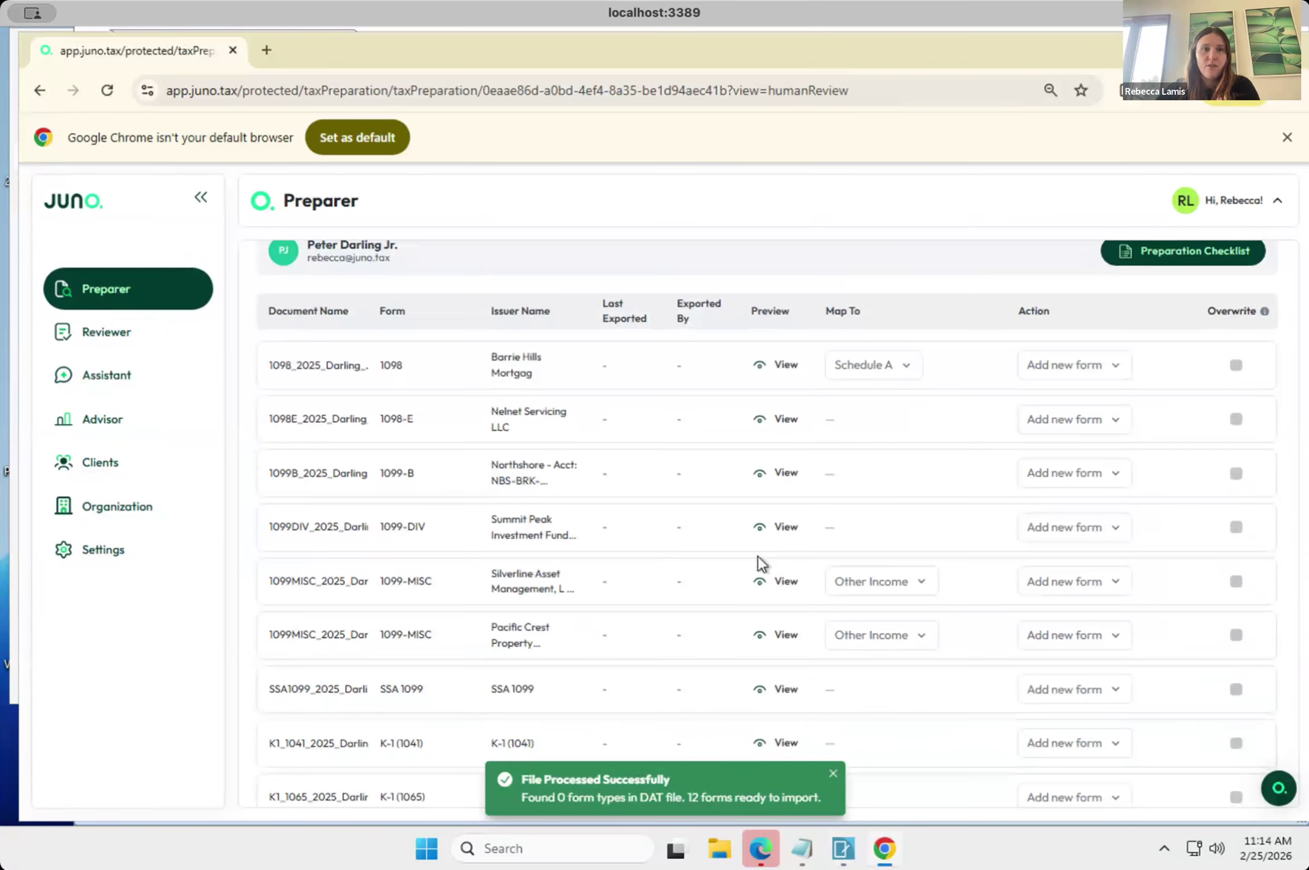
pyautogui.scroll(-1, 758, 557)
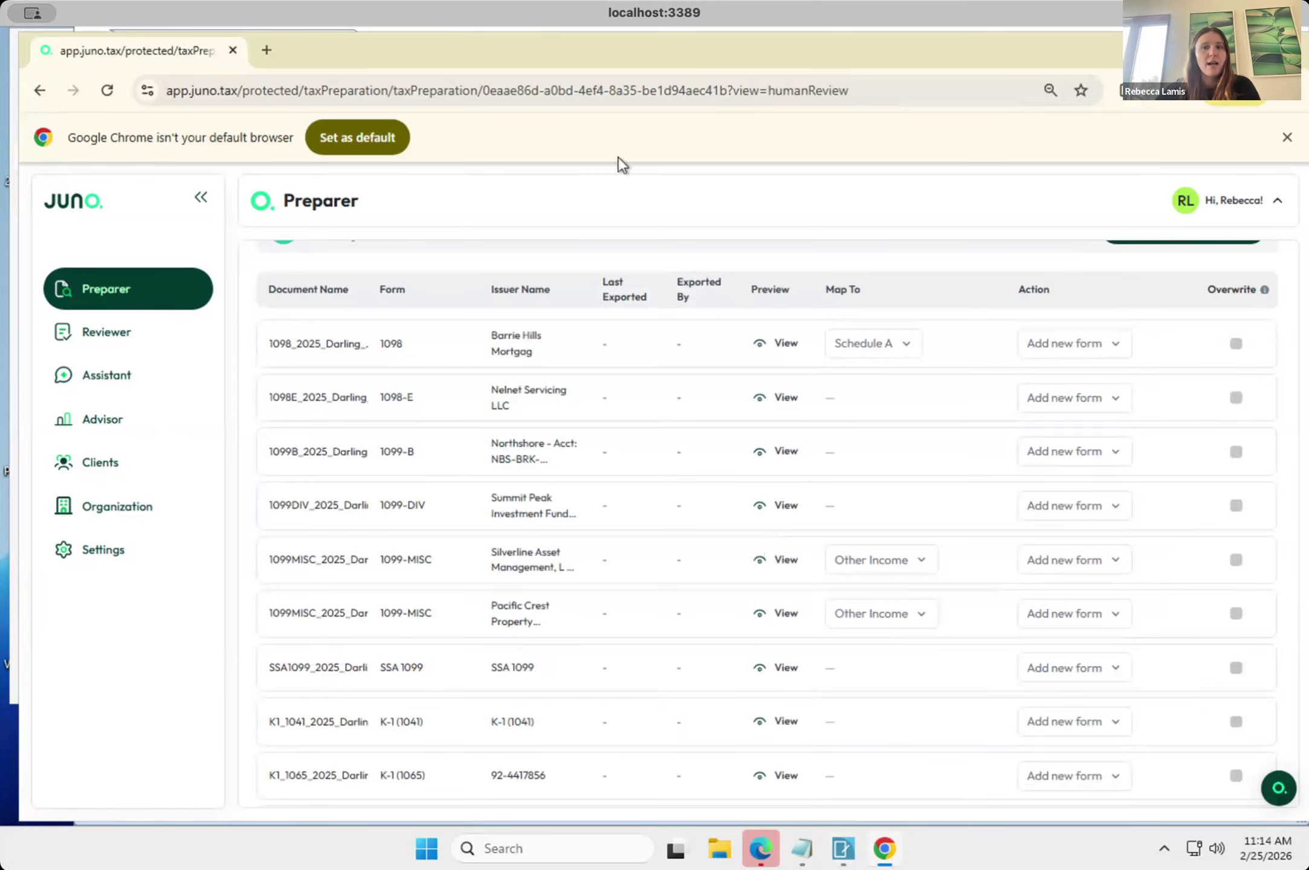
pyautogui.scroll(-3, 1149, 563)
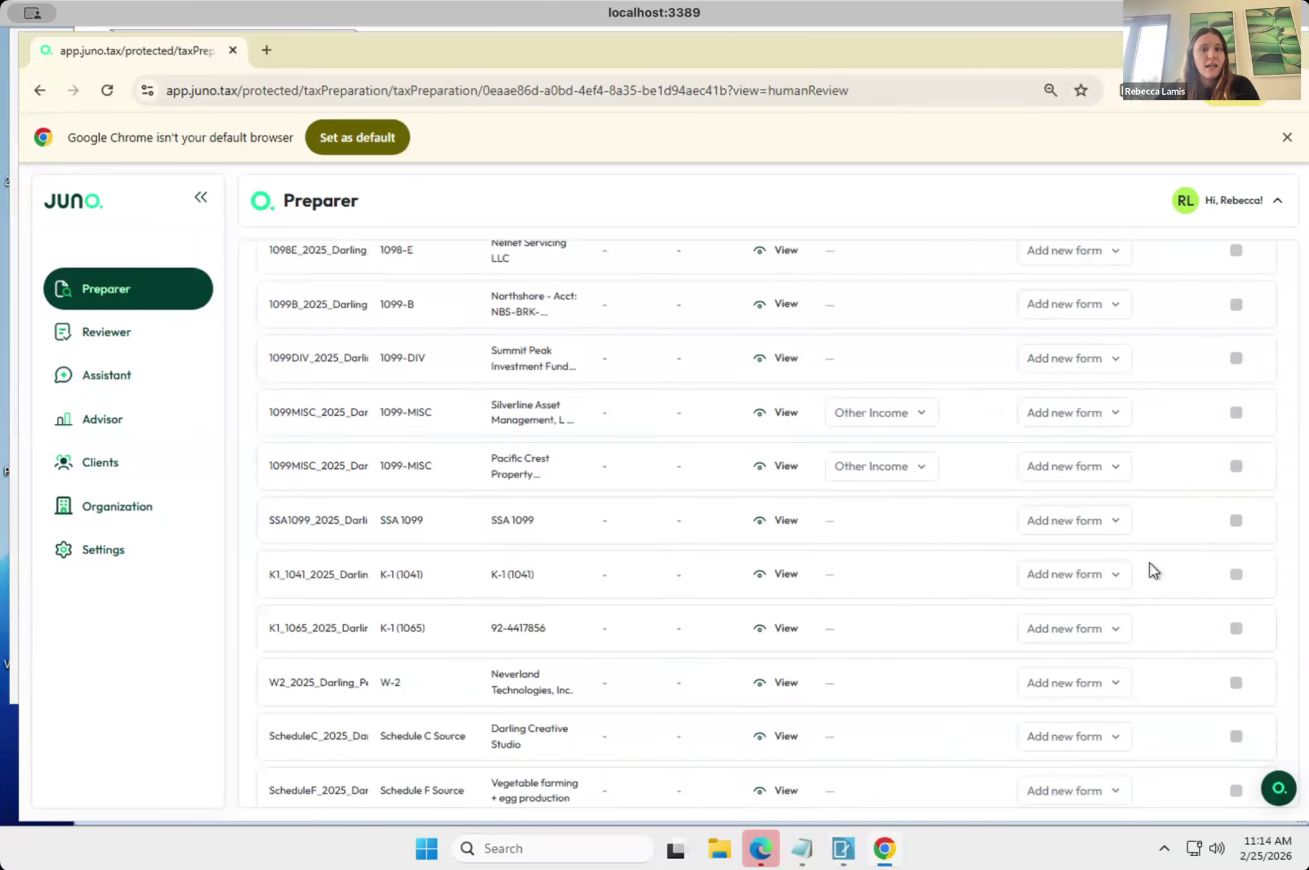
pyautogui.scroll(3, 1150, 562)
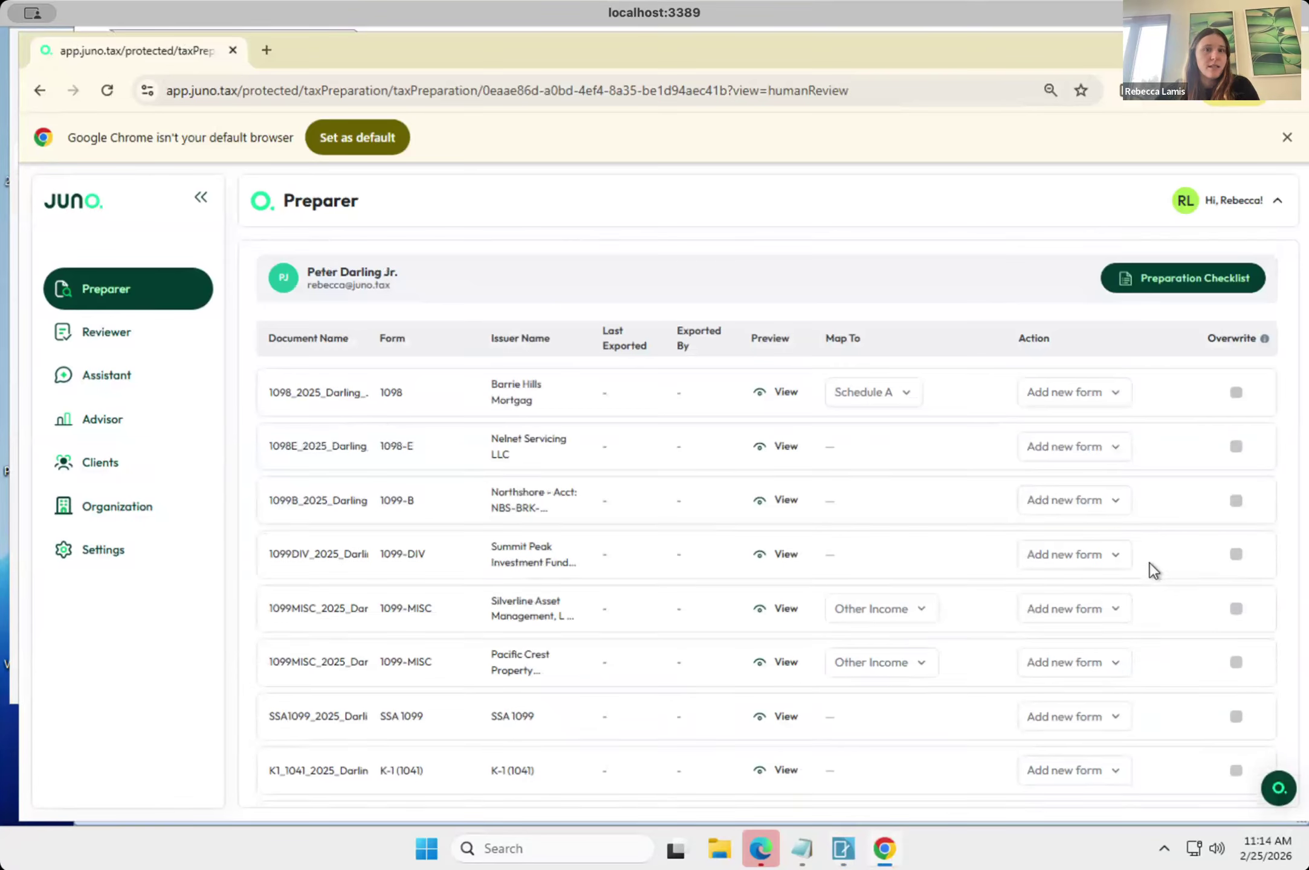
pyautogui.scroll(-1, 1150, 562)
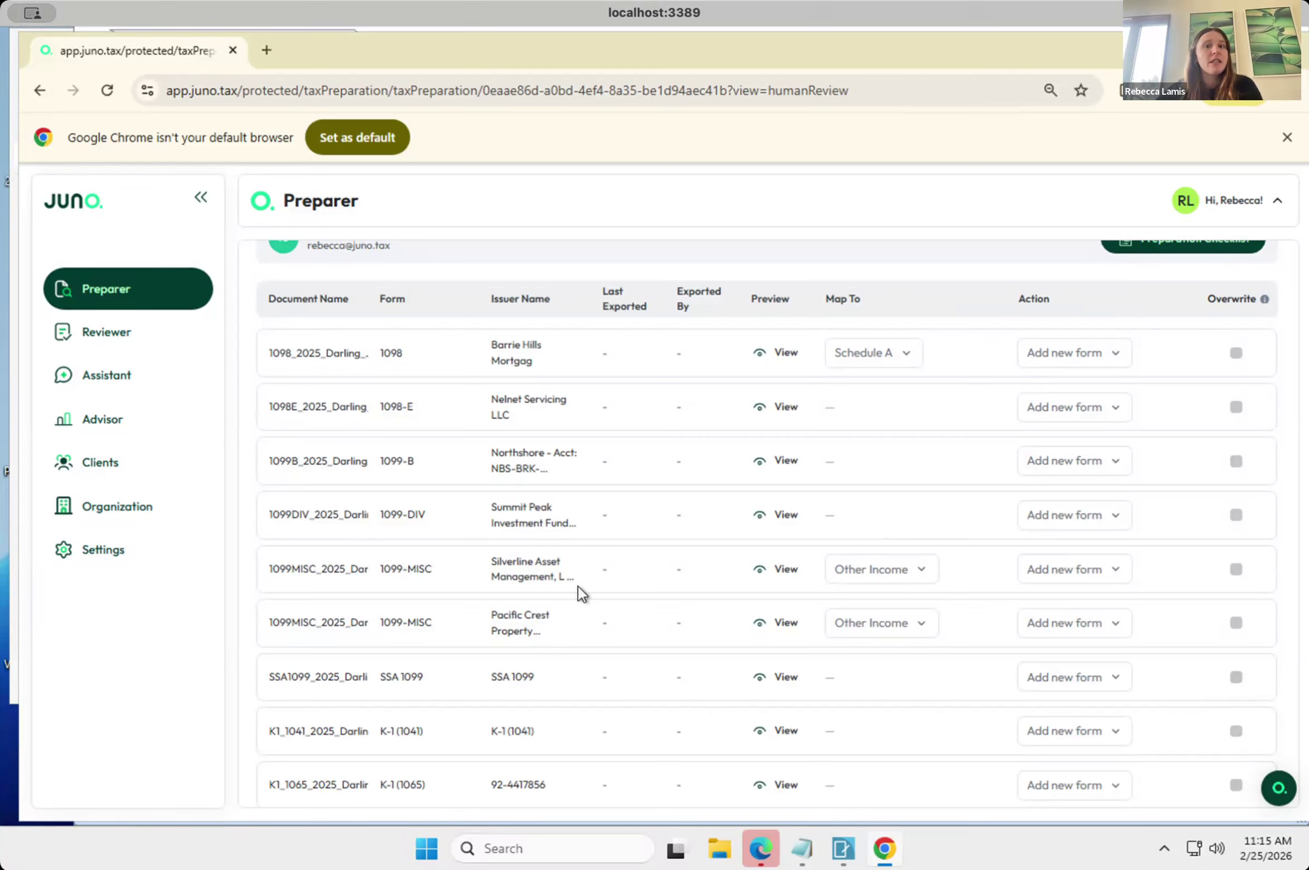
pyautogui.scroll(-1, 581, 594)
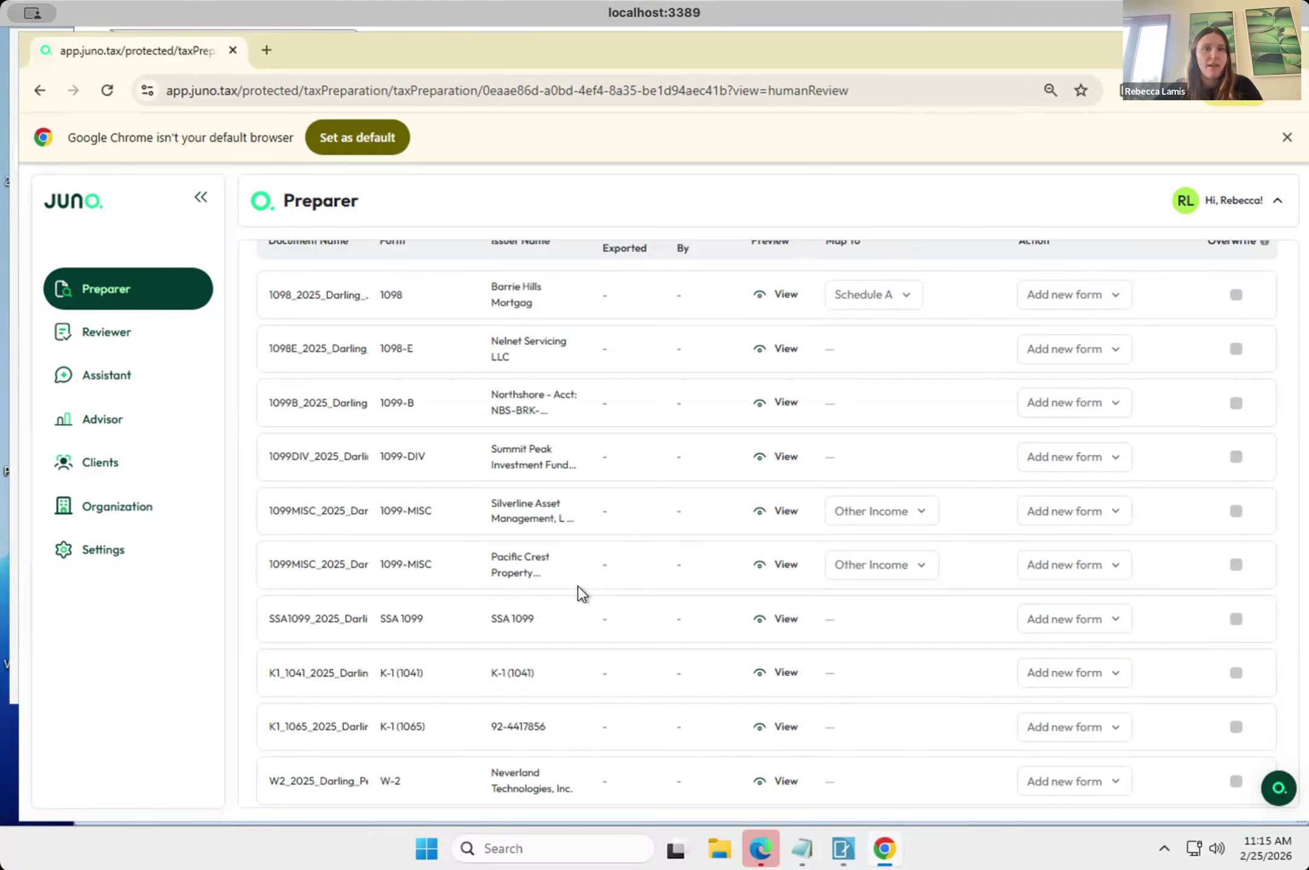
pyautogui.scroll(1, 578, 587)
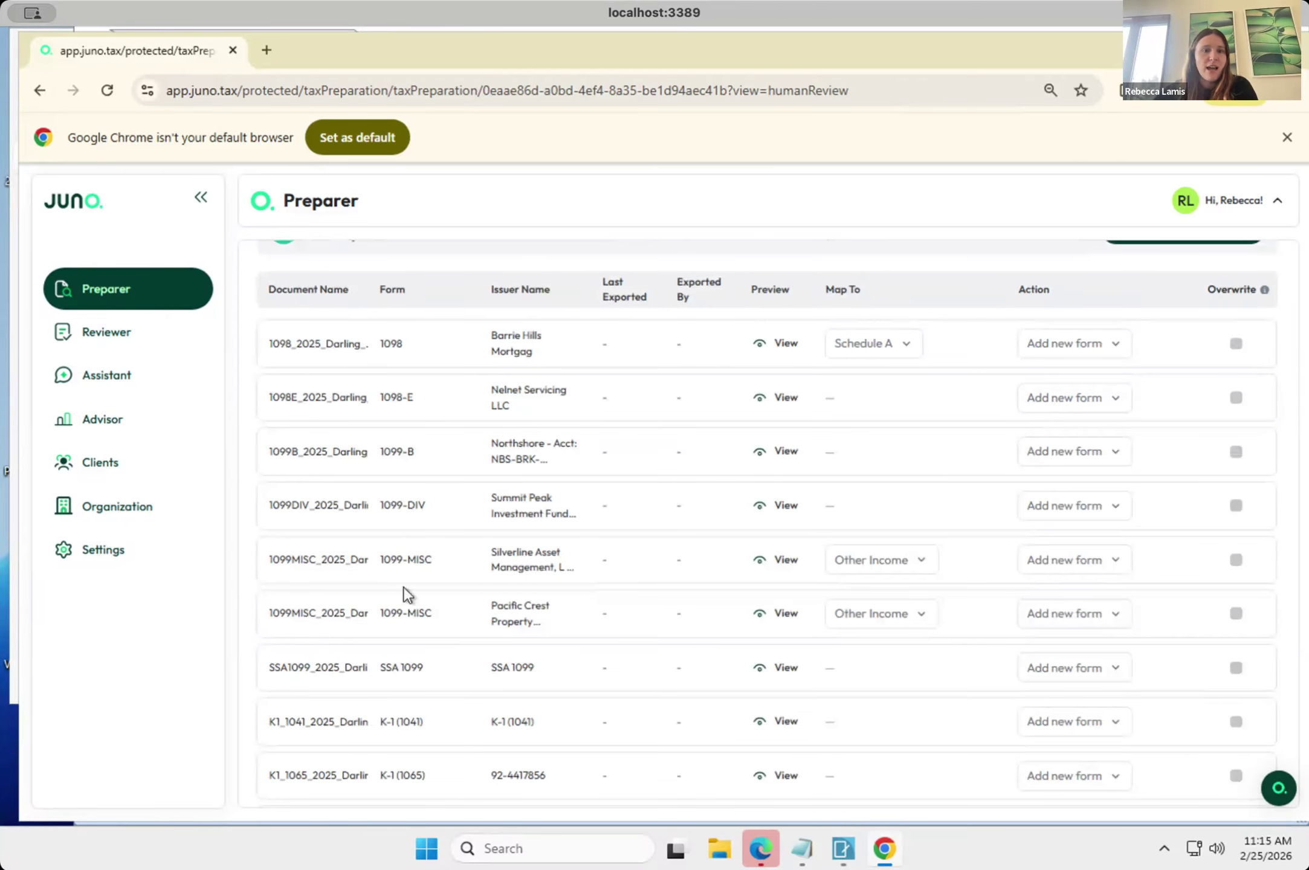
pyautogui.scroll(-2, 403, 595)
pyautogui.scroll(-1, 403, 587)
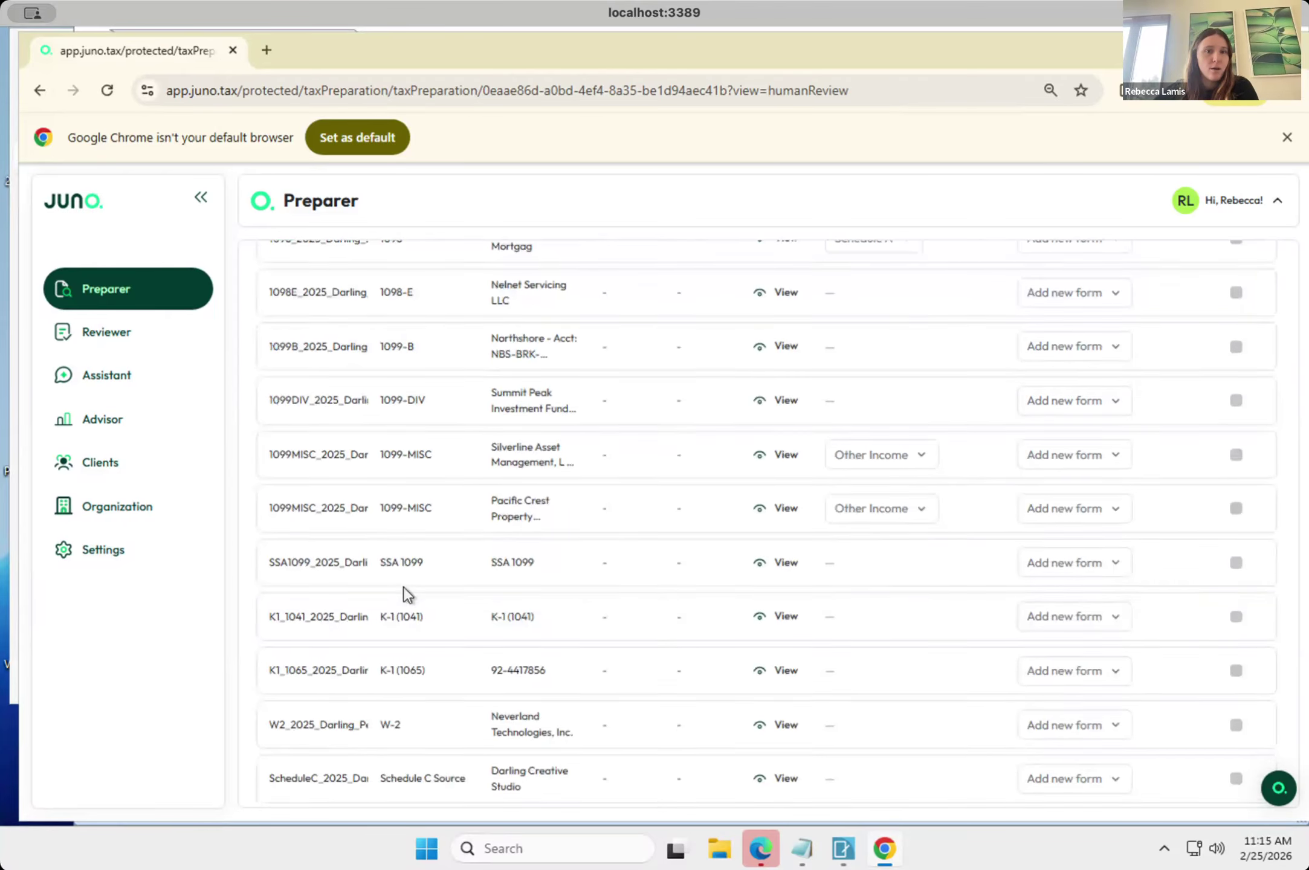
pyautogui.scroll(1, 403, 586)
pyautogui.scroll(1, 403, 587)
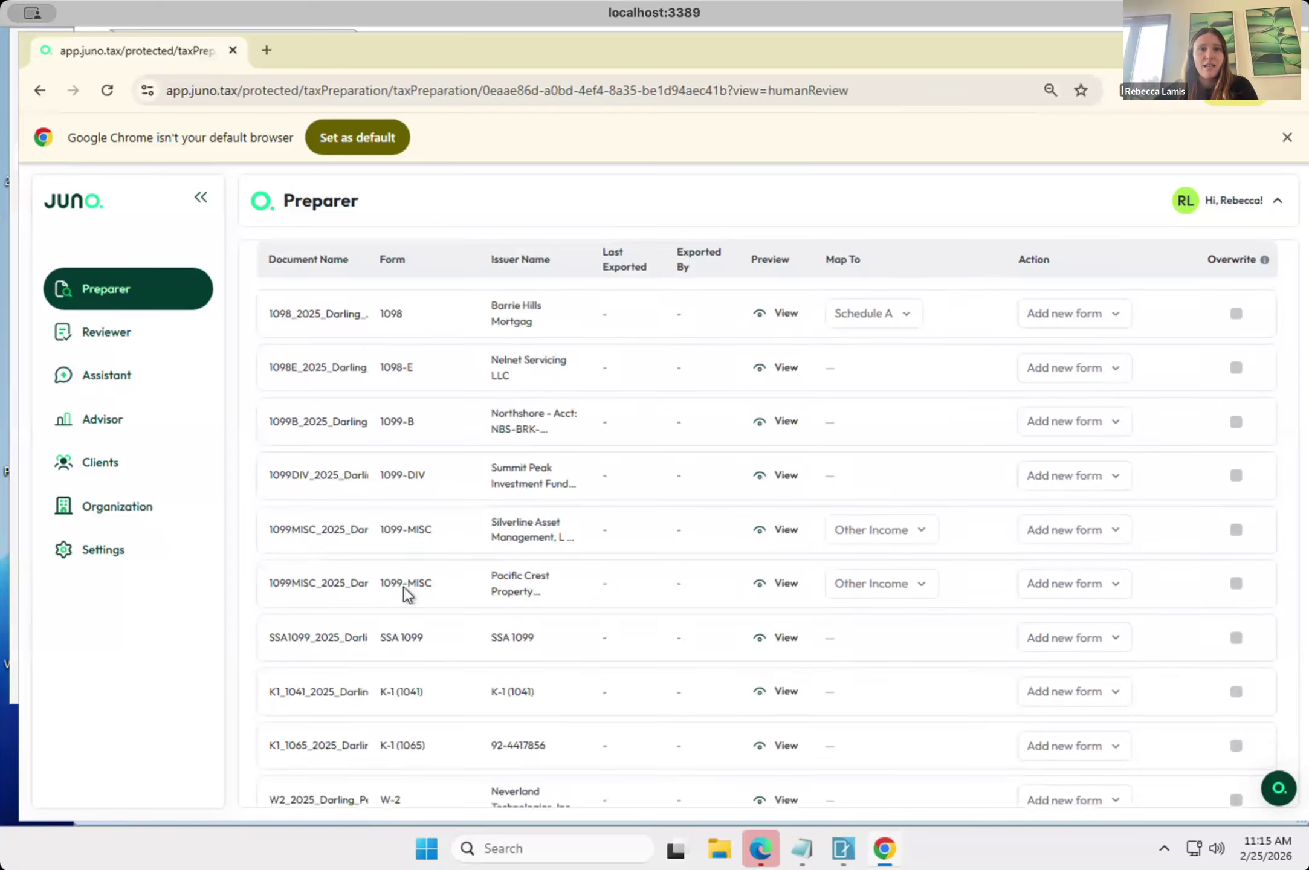
pyautogui.scroll(-1, 404, 587)
pyautogui.scroll(-3, 403, 589)
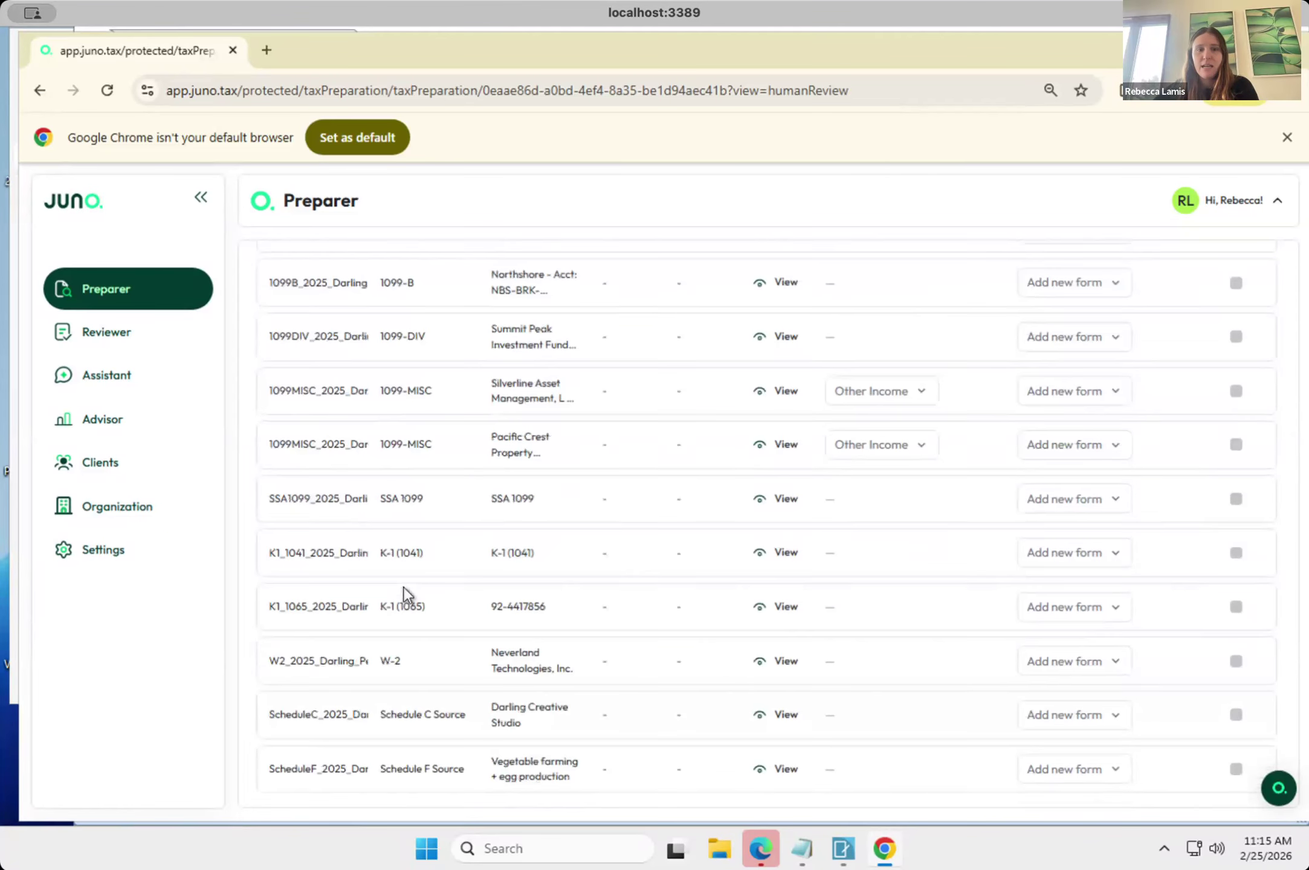
pyautogui.scroll(5, 411, 547)
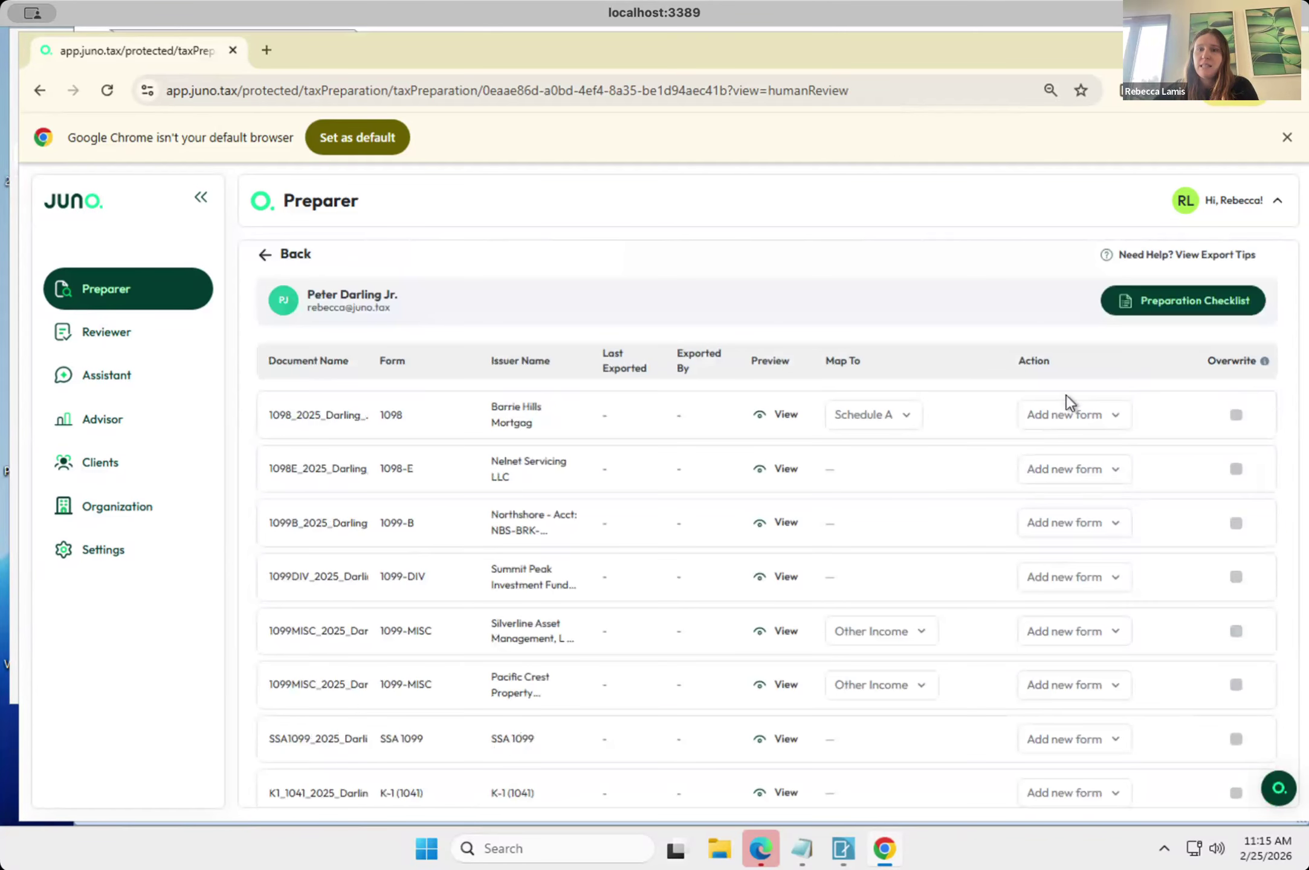
# Check which actions are available for the Barrie Hills 1098 form.
pyautogui.click(1071, 420)
pyautogui.click(1071, 418)
pyautogui.click(1074, 416)
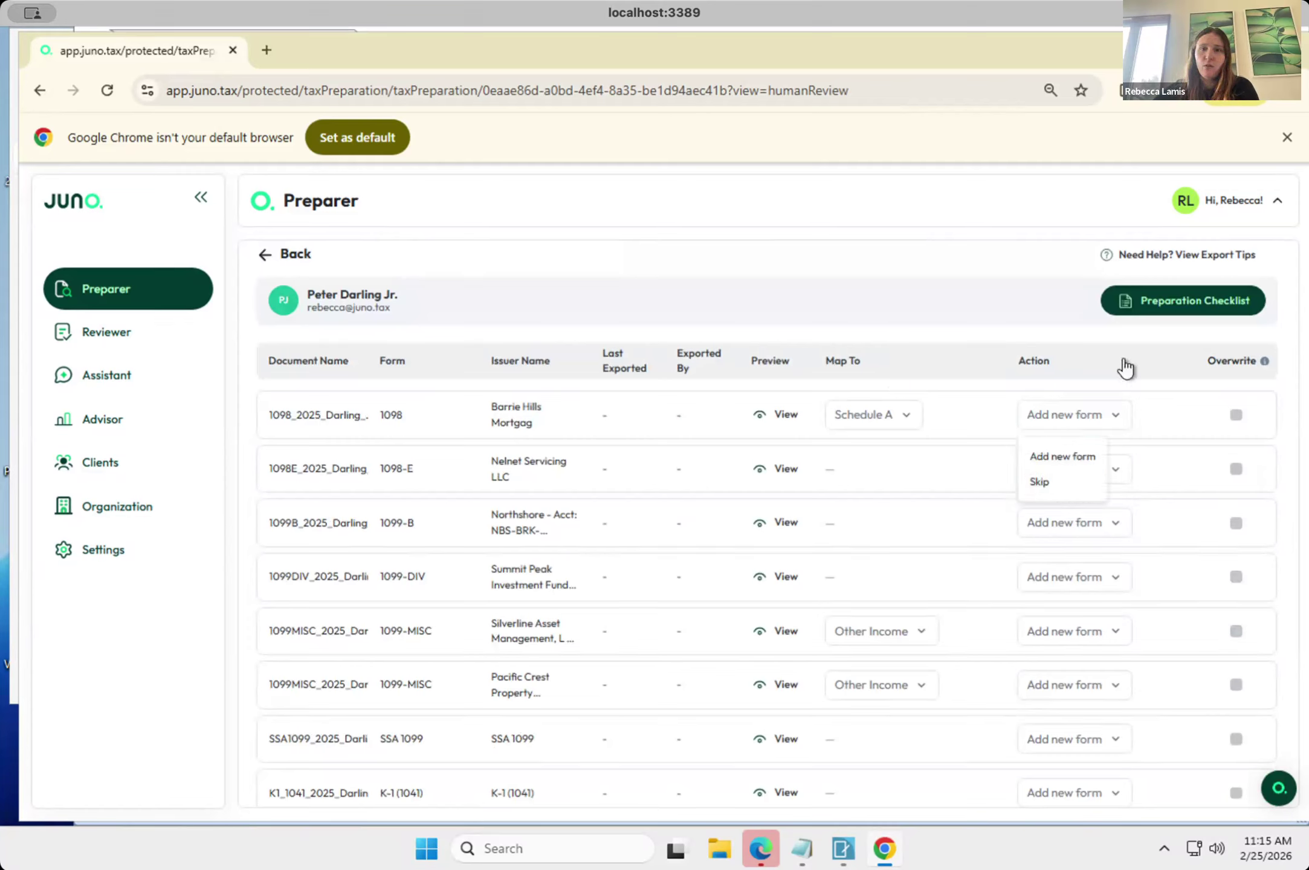
pyautogui.click(1091, 328)
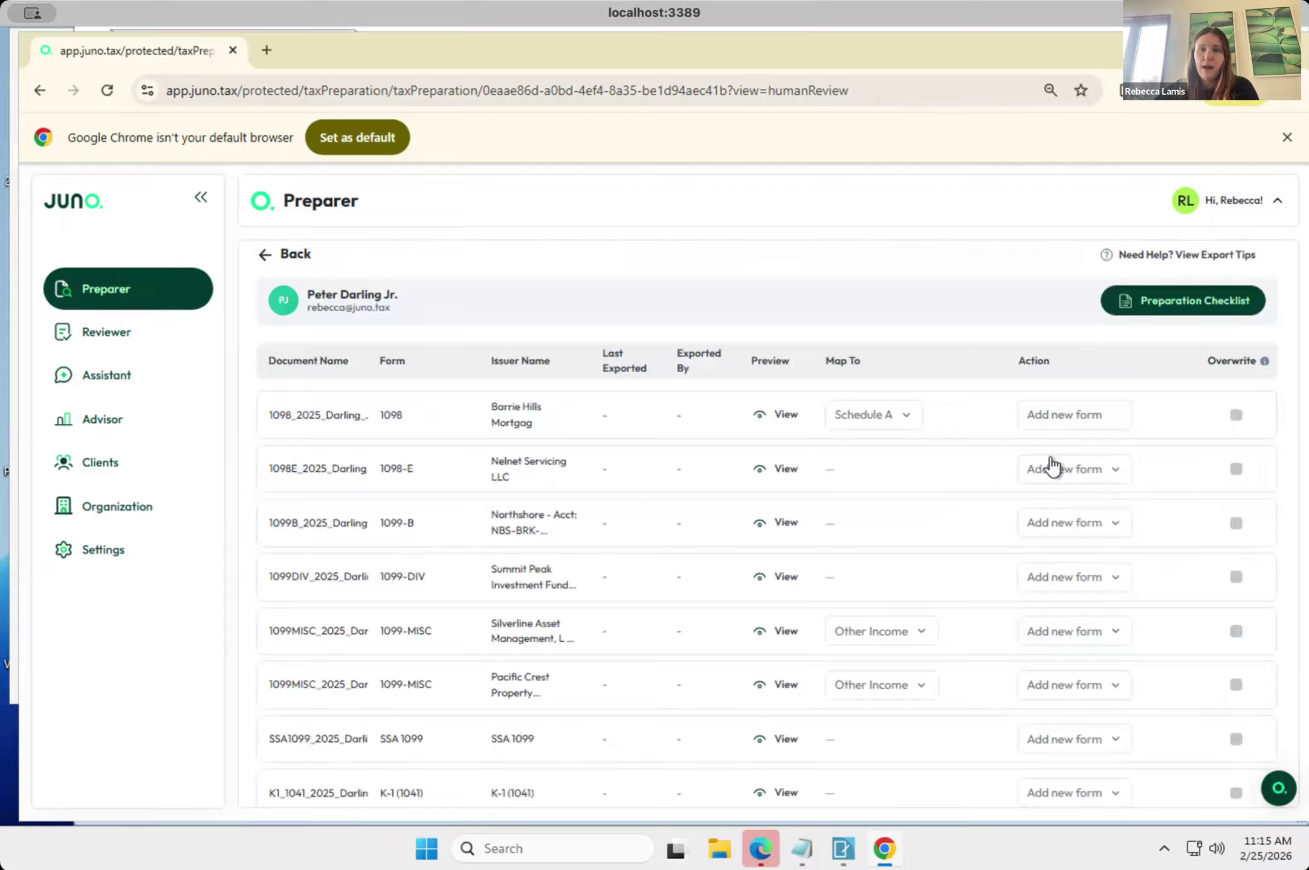
# Check which mapping destinations are available for the Barrie Hills 1098 and the Silverline 1099-MISC forms.
pyautogui.click(866, 417)
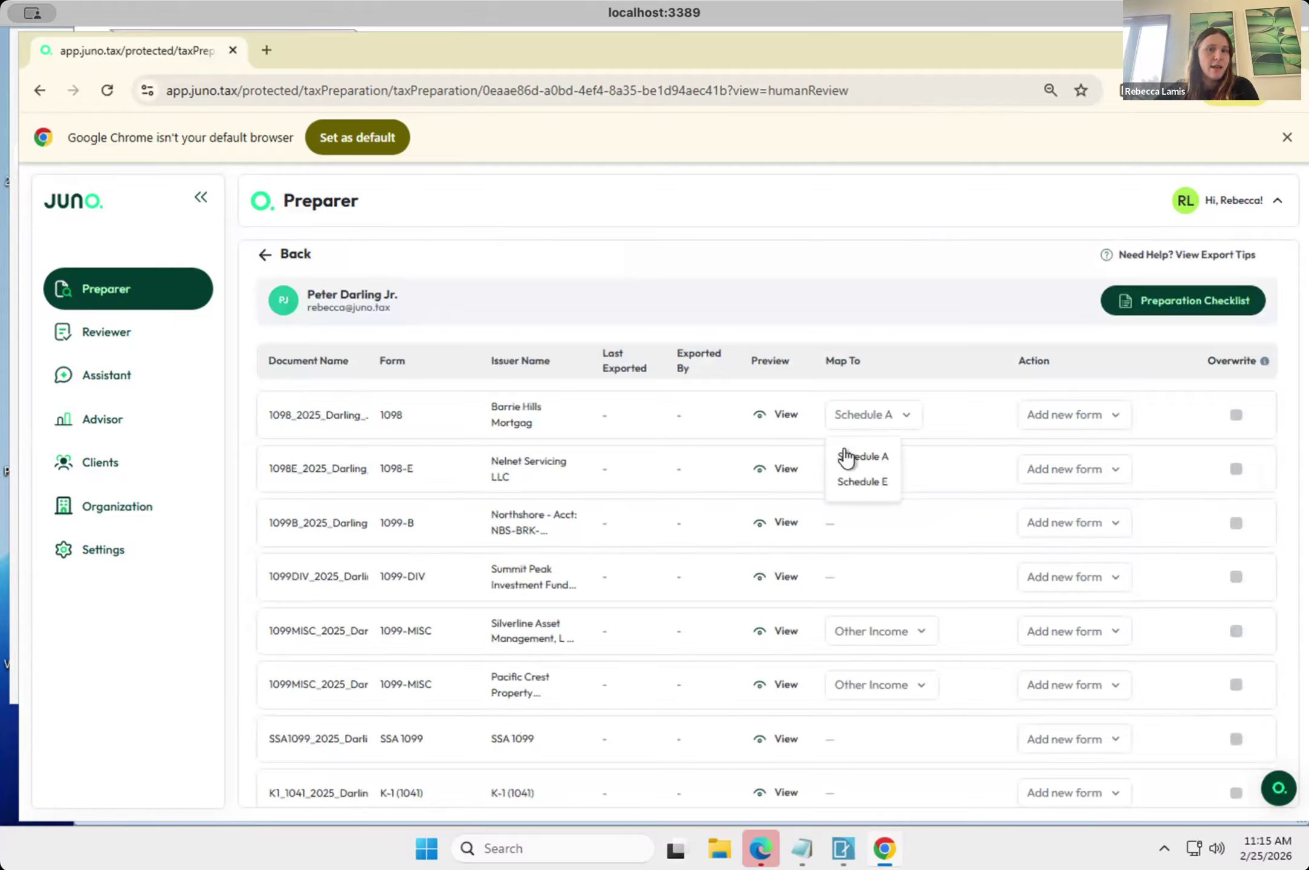
pyautogui.click(906, 338)
pyautogui.click(858, 635)
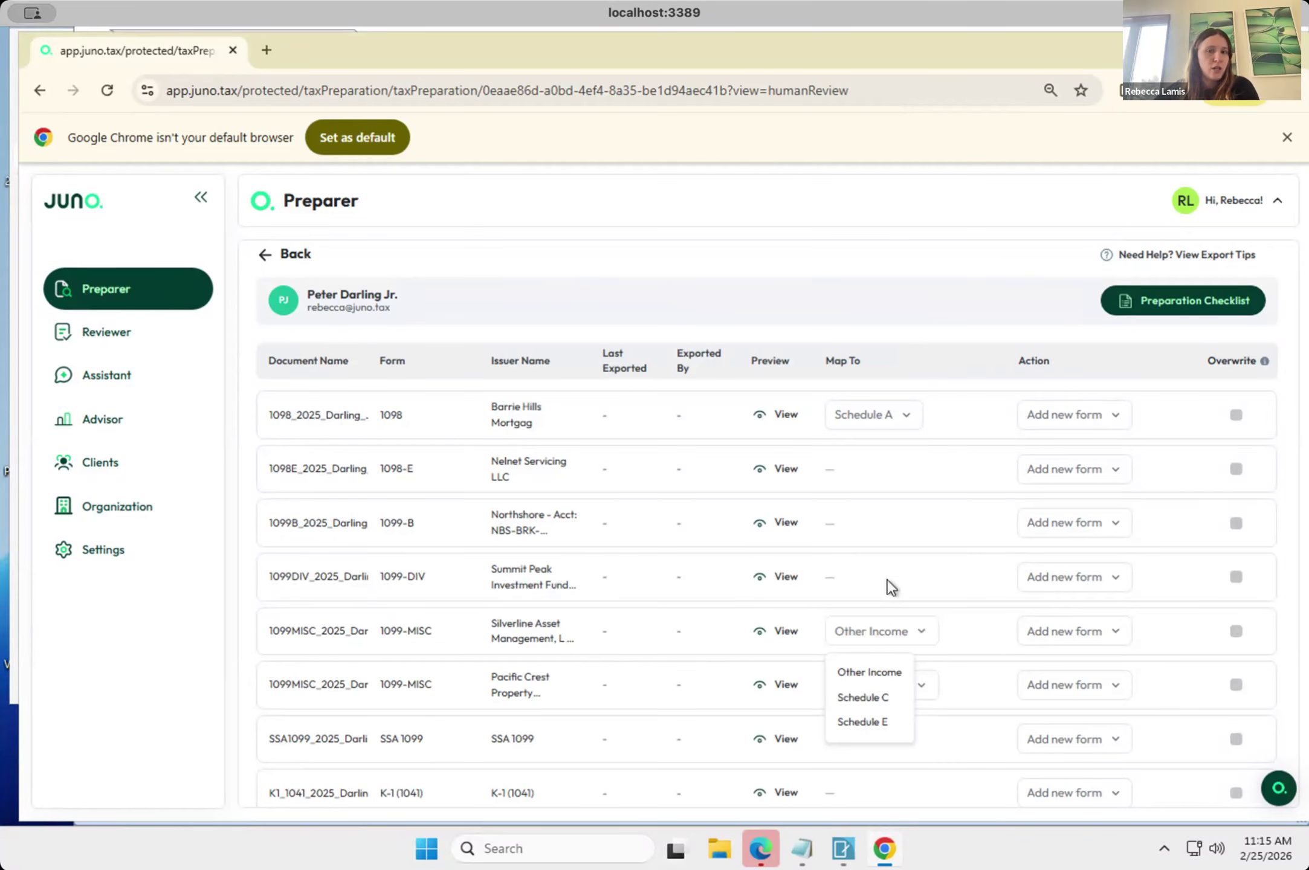
pyautogui.click(882, 675)
# Review the action set for each remaining form through Schedule F Source, and the options below the list.
pyautogui.scroll(-4, 882, 680)
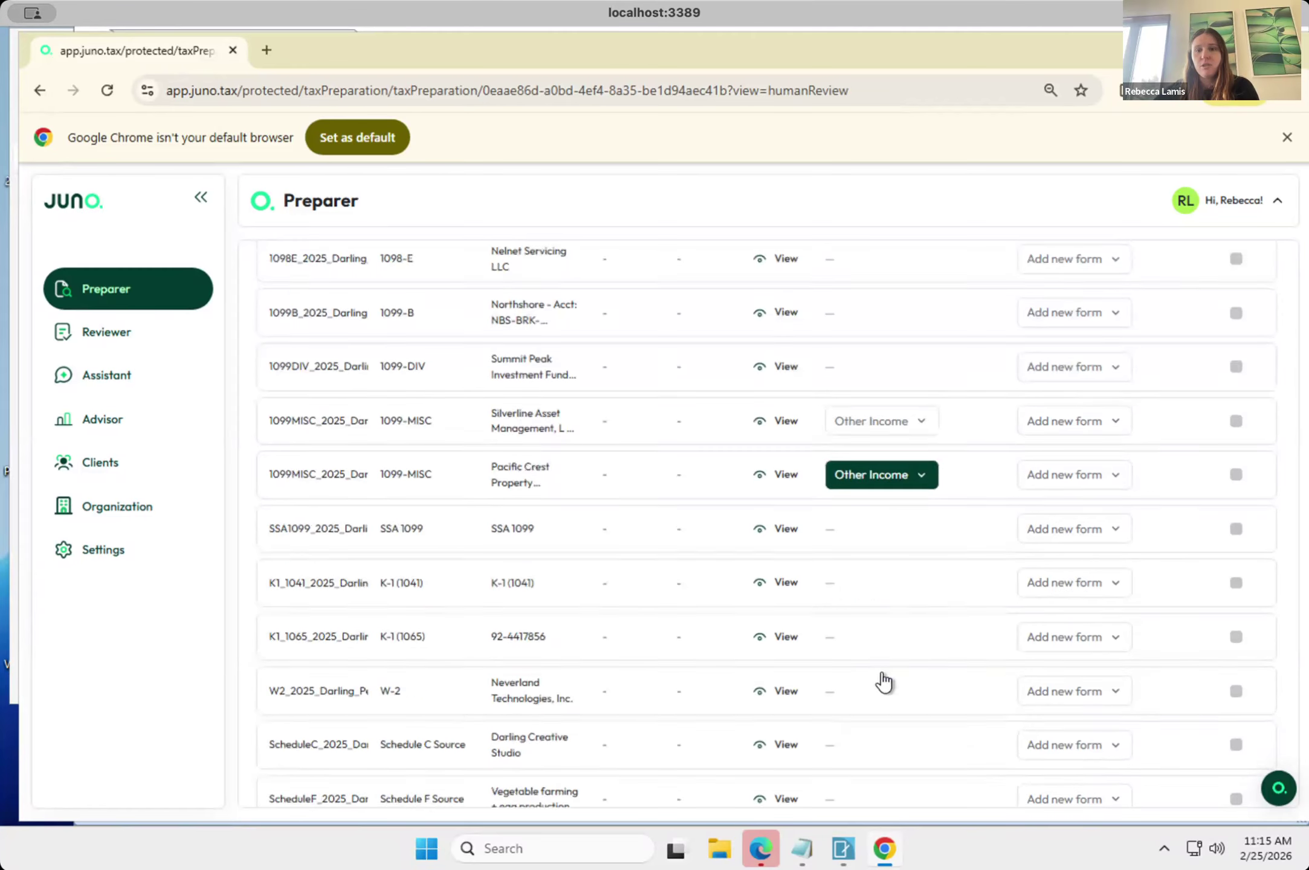
pyautogui.scroll(-1, 883, 674)
pyautogui.scroll(2, 882, 673)
pyautogui.scroll(-1, 882, 673)
pyautogui.scroll(-1, 884, 679)
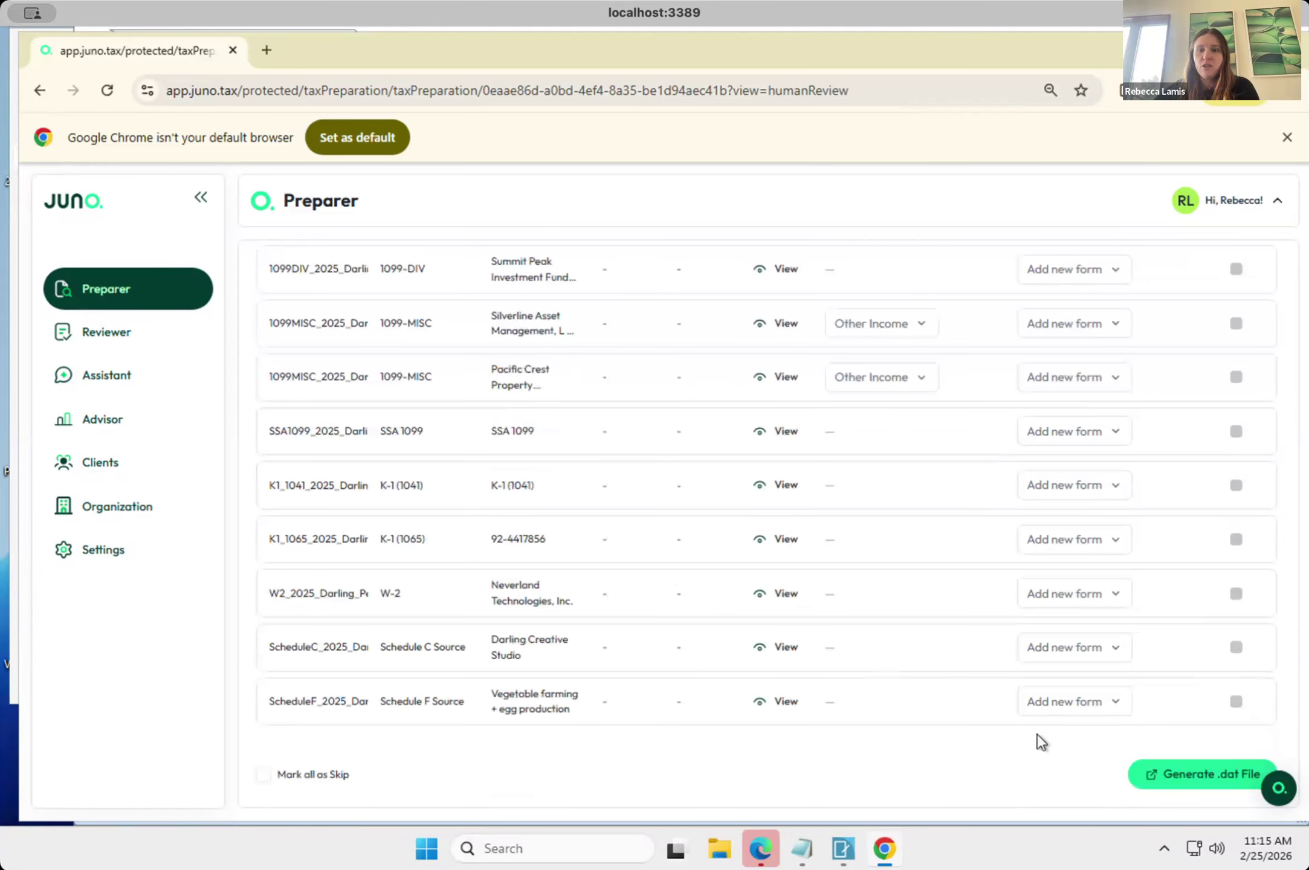
pyautogui.scroll(1, 1203, 457)
pyautogui.scroll(2, 1203, 457)
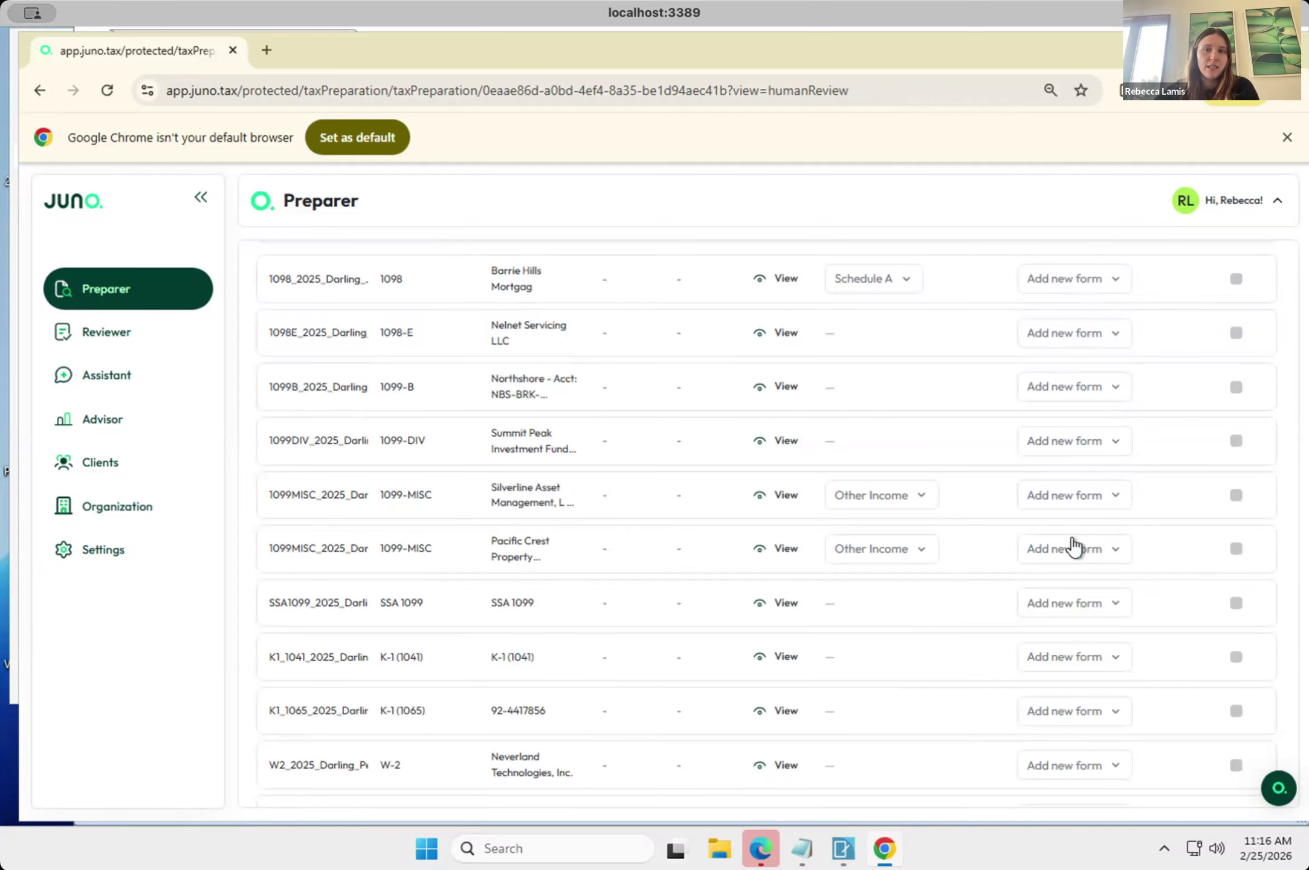
pyautogui.scroll(-3, 1073, 547)
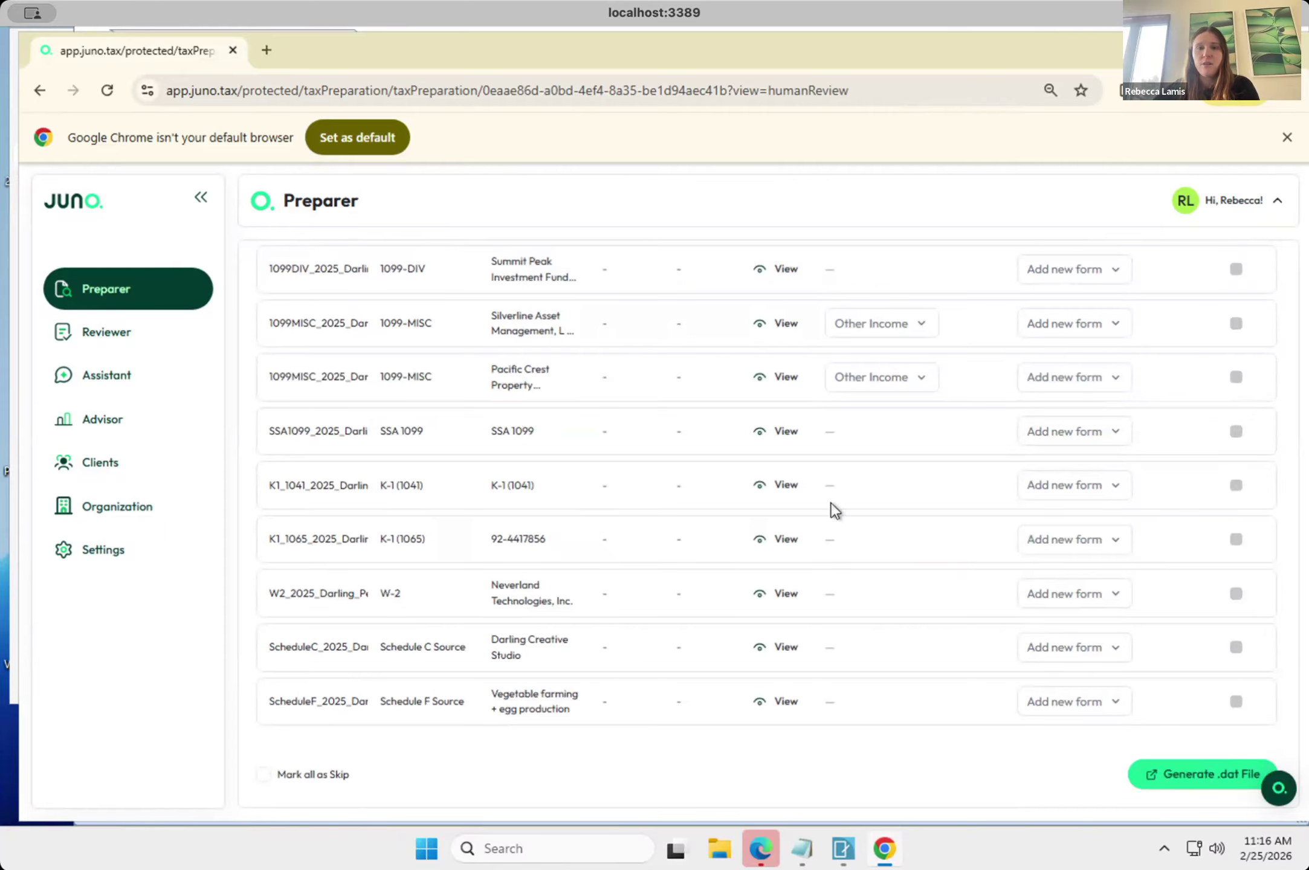
# Preview the SSA 1099 and W-2 source documents from the form list, closing each preview.
pyautogui.click(766, 433)
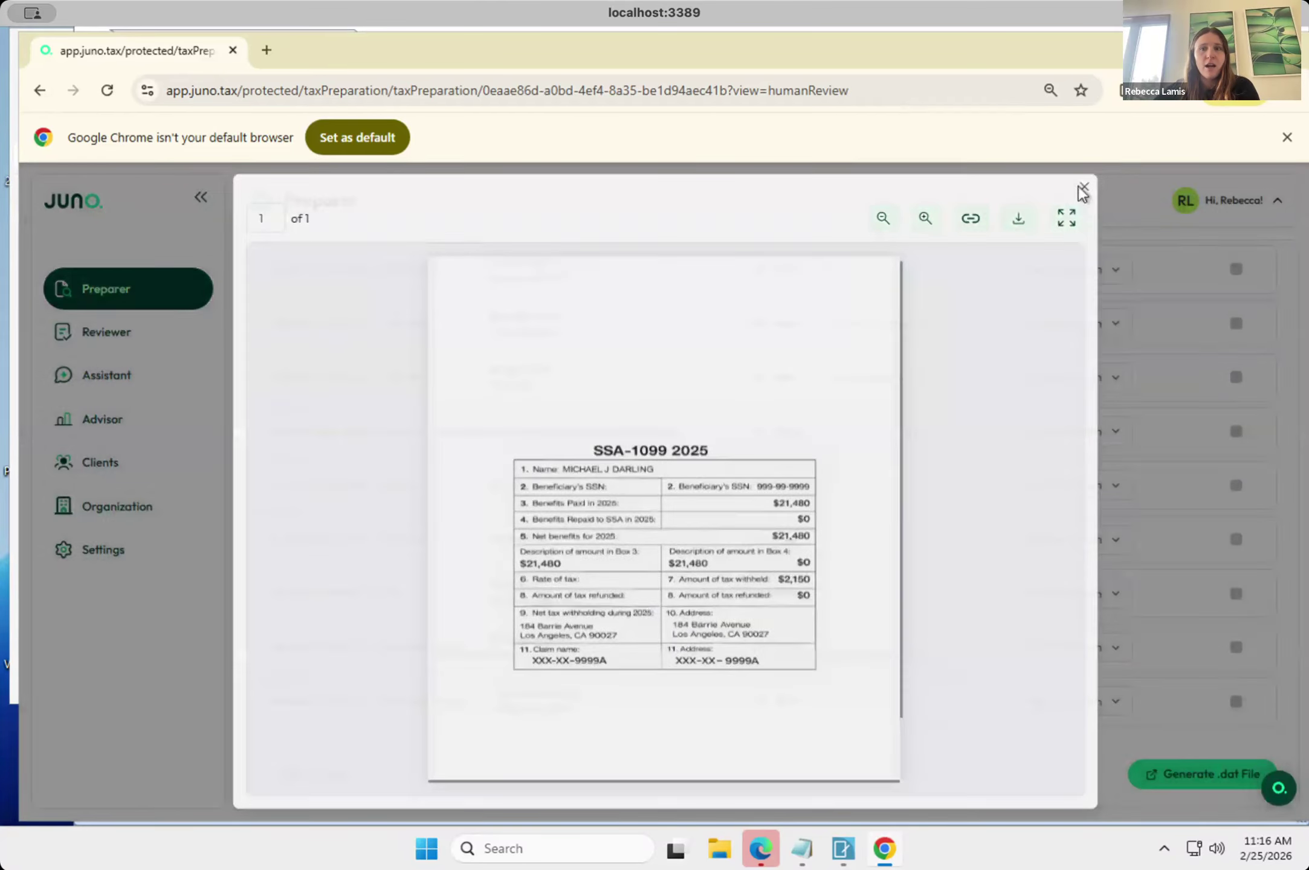
pyautogui.click(1084, 187)
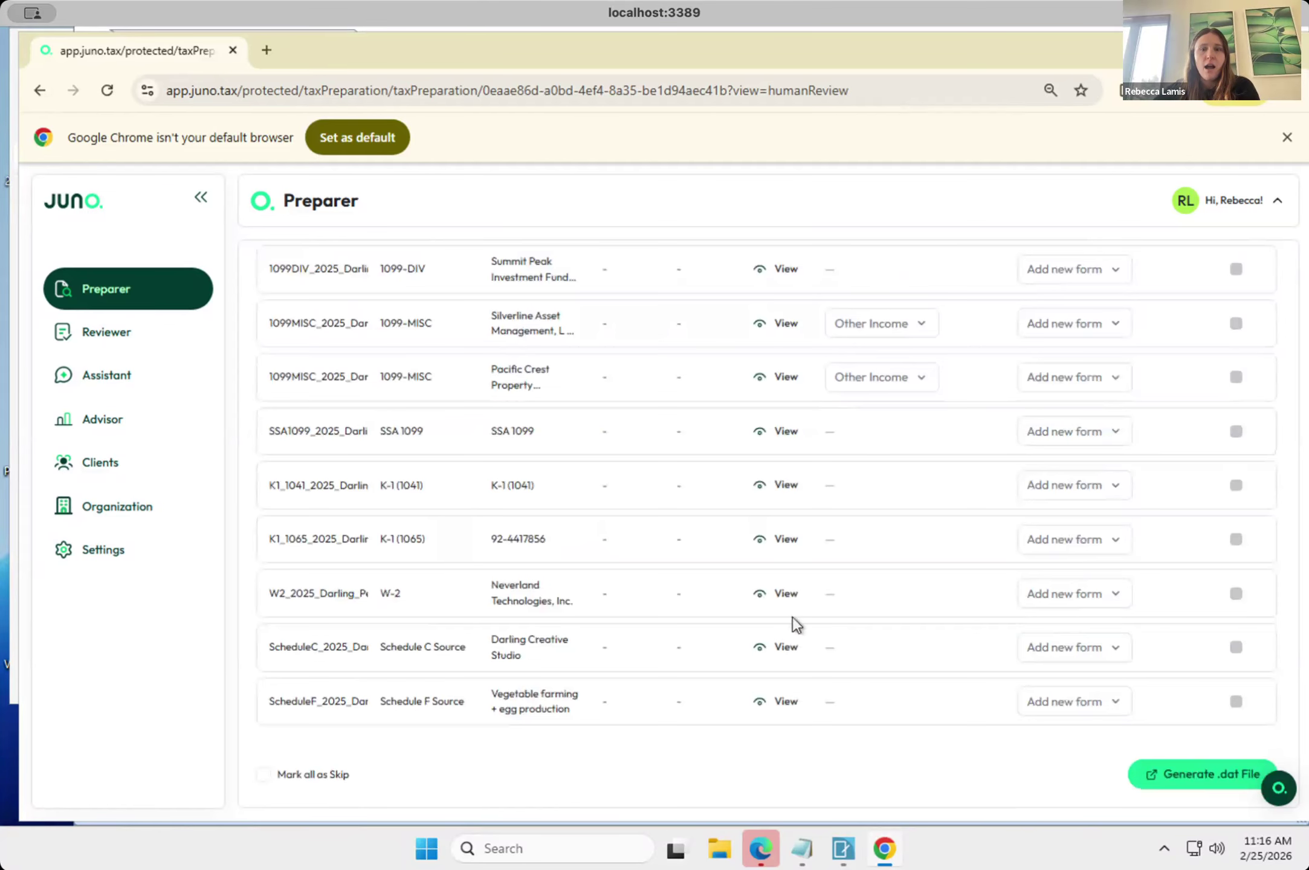
pyautogui.click(777, 595)
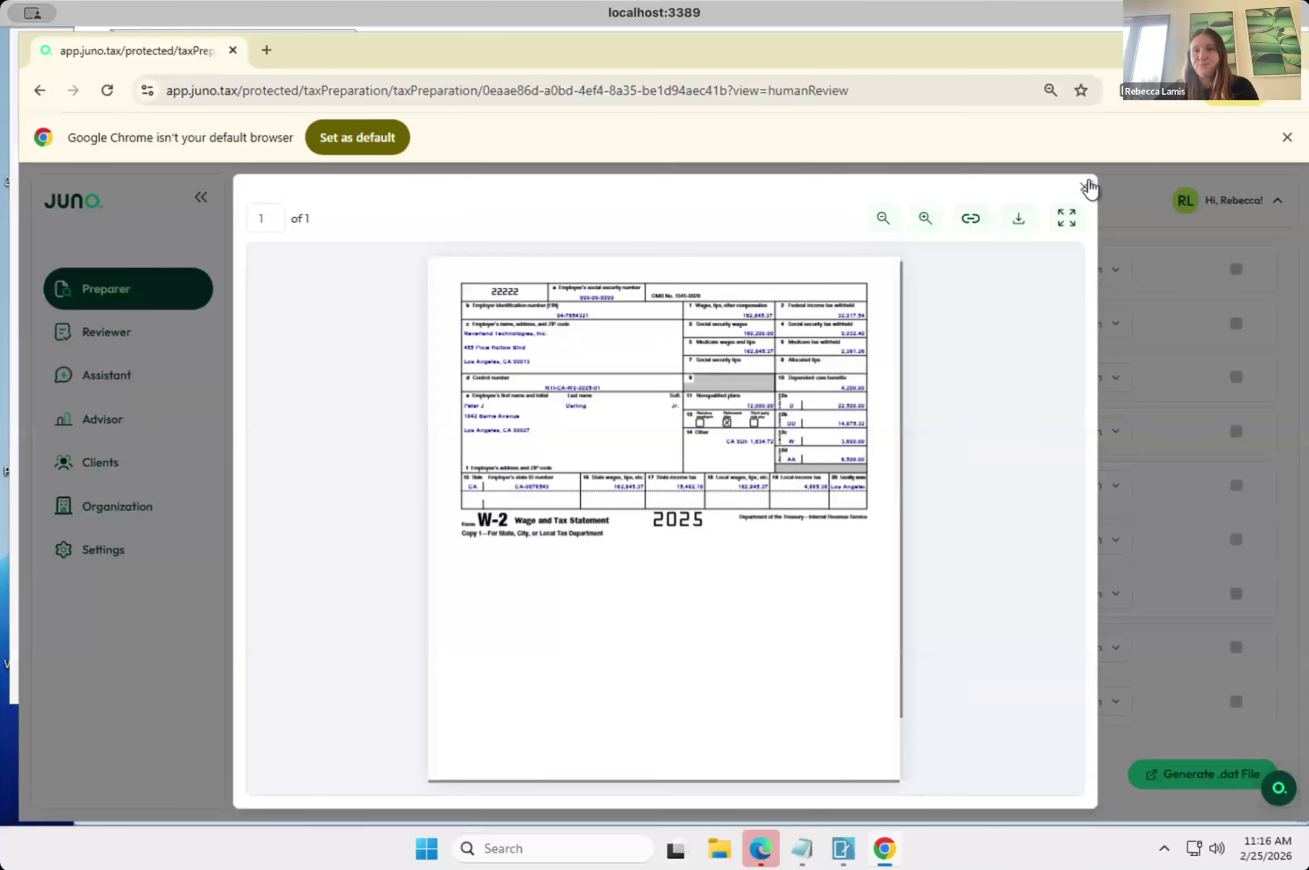
pyautogui.click(1191, 810)
# Generate the updated .dat file with the forms set to Add new form, and download cch_updated_2026-02-25.dat.
pyautogui.click(1197, 779)
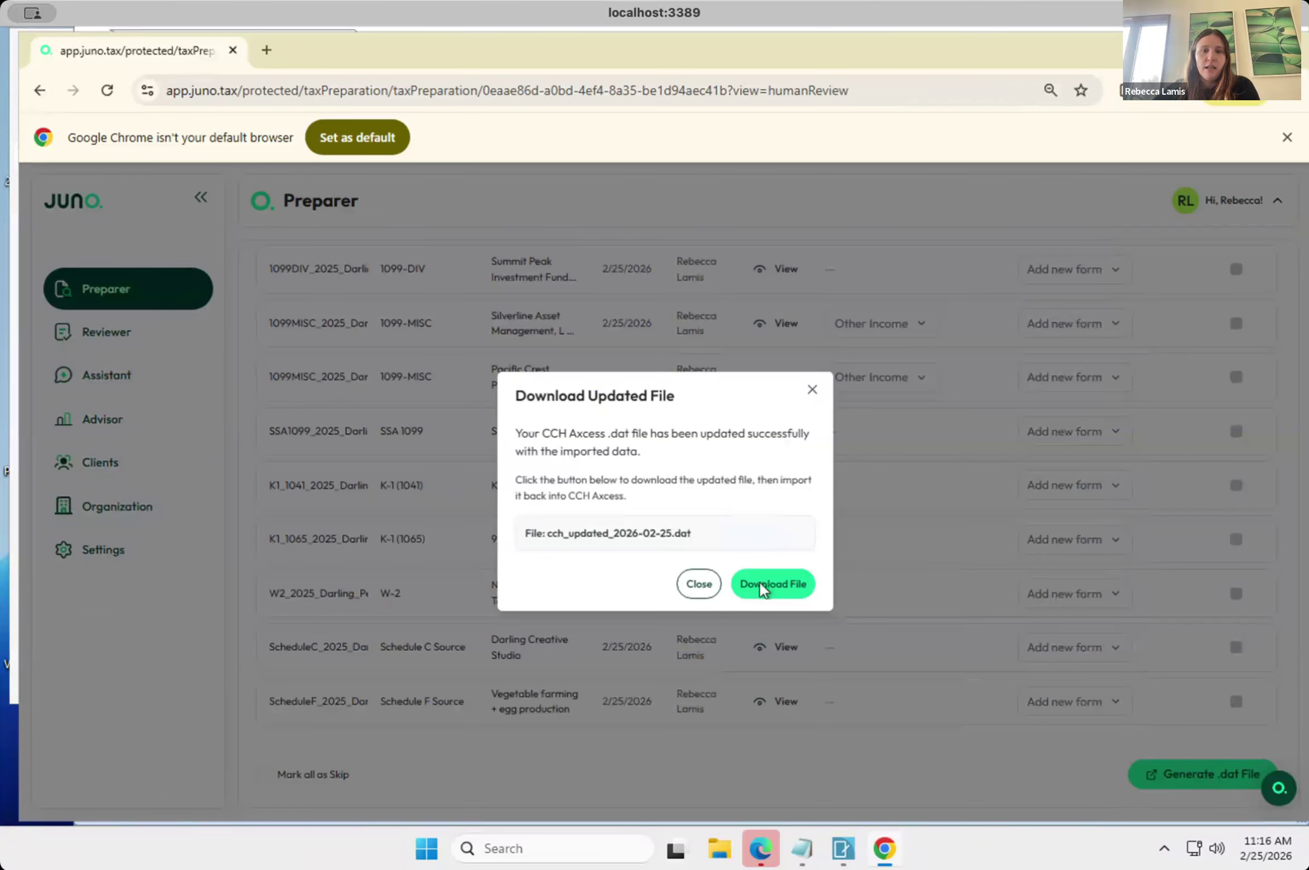
pyautogui.click(761, 584)
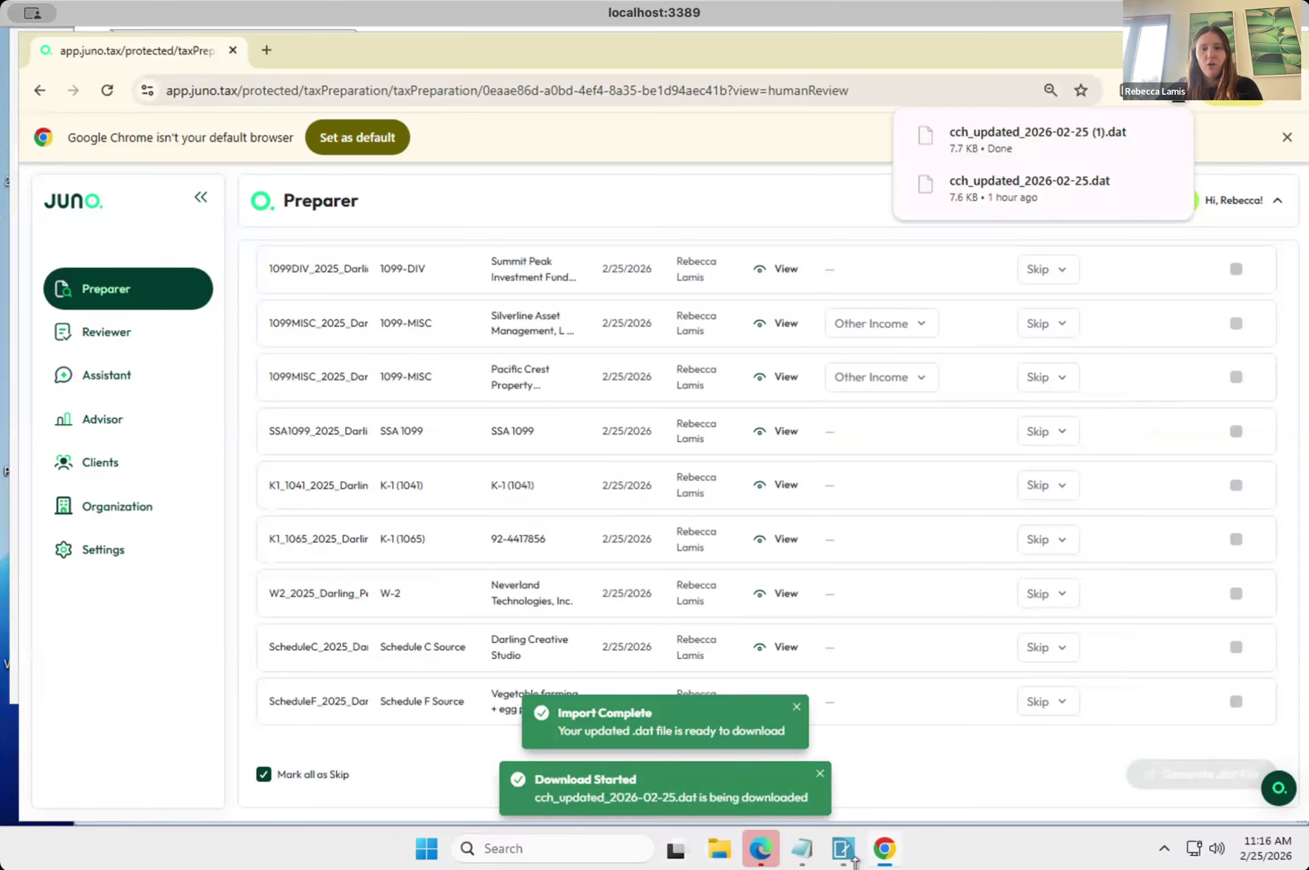
# Switch to CCH Axcess Return Manager and choose cch_updated_2026-02-25 (1).dat as the tax data import file for the first-listed 2025 return.
pyautogui.moveTo(846, 852)
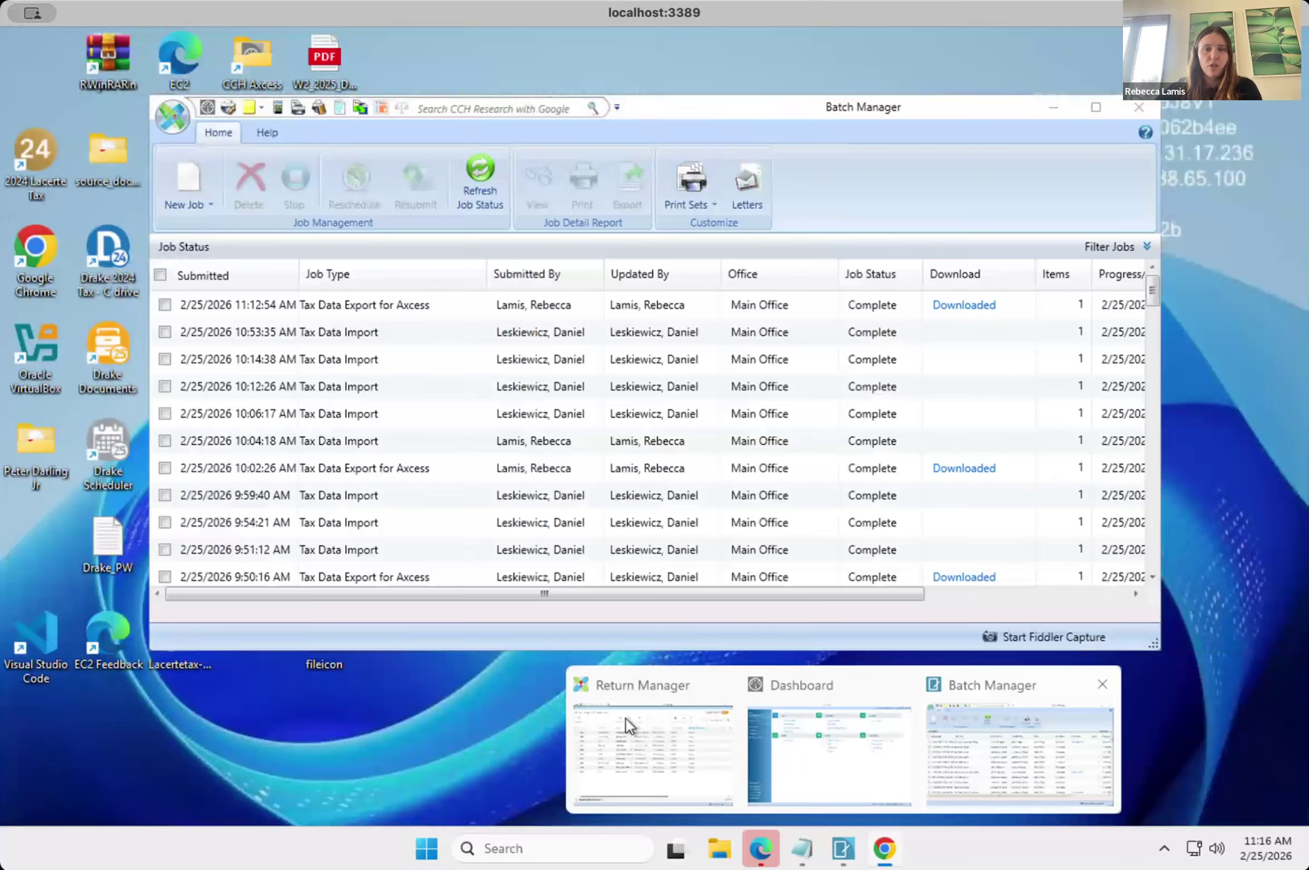
pyautogui.click(626, 718)
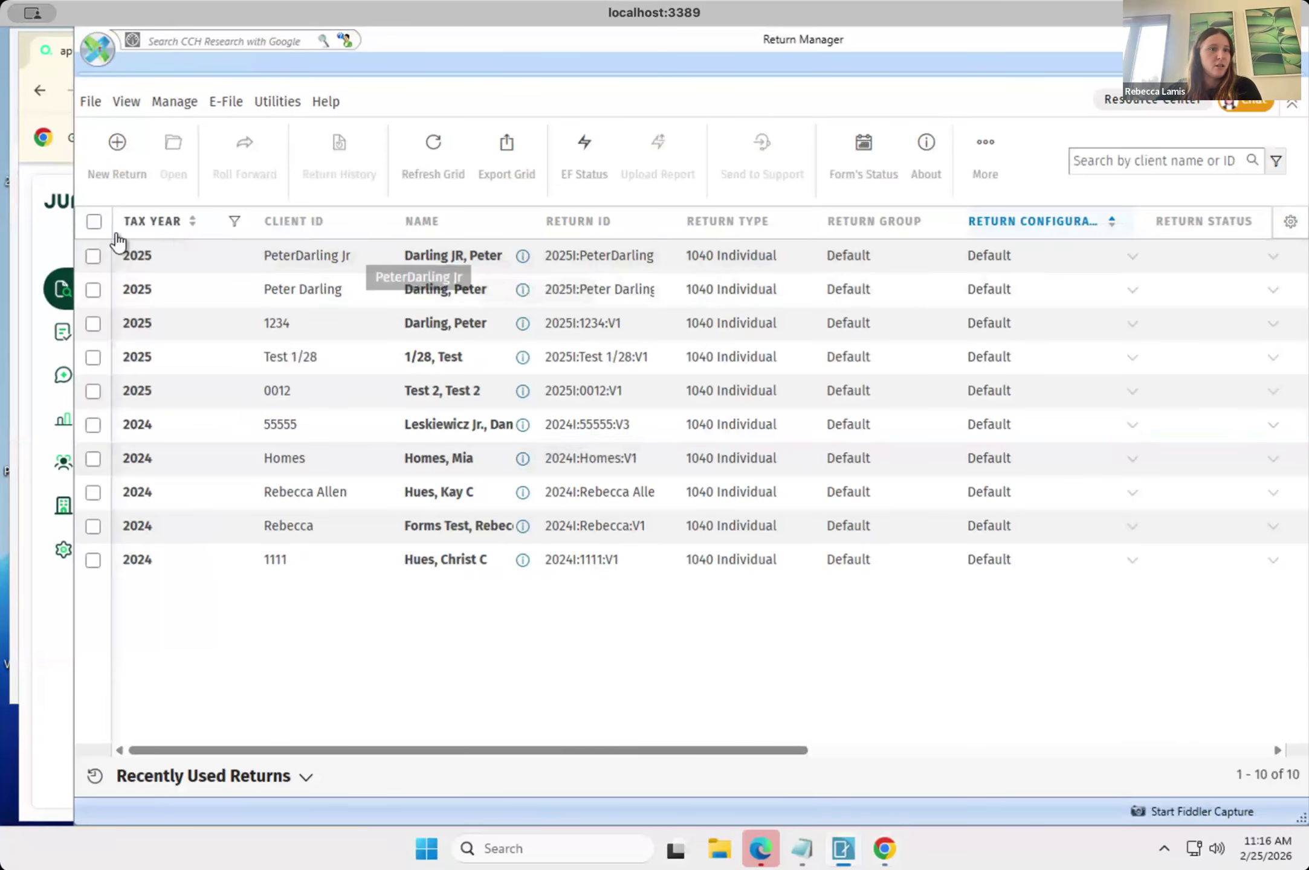
pyautogui.click(94, 256)
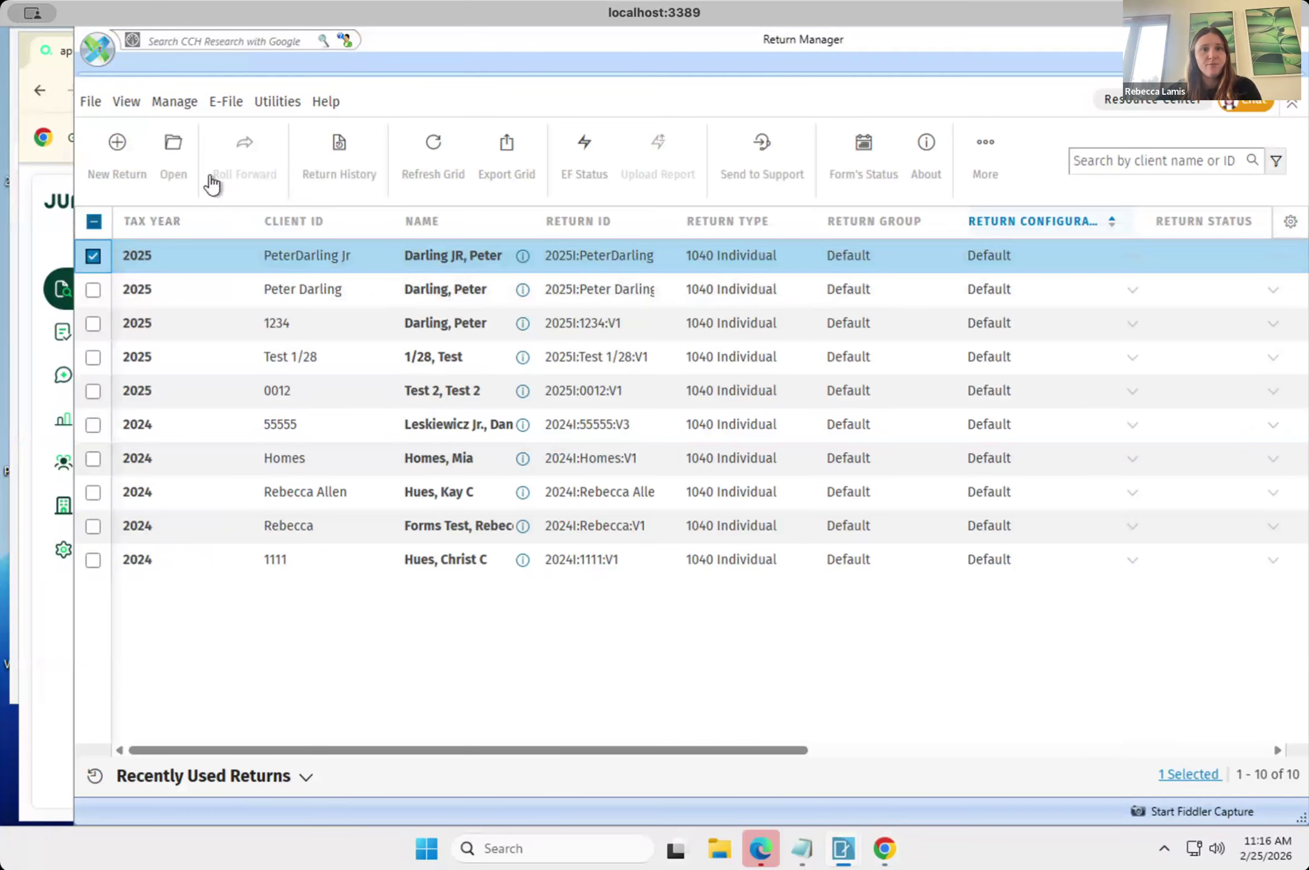
pyautogui.click(282, 100)
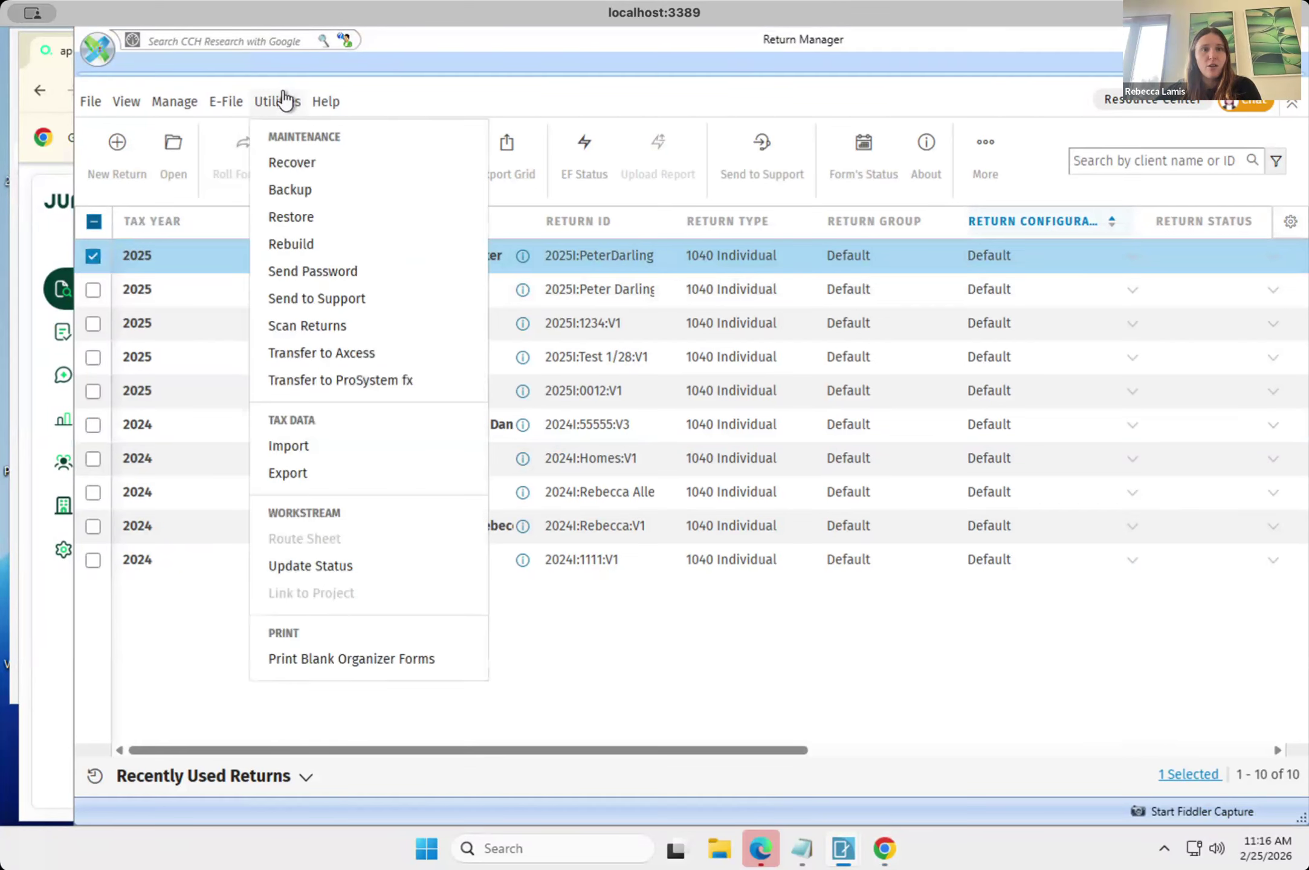
pyautogui.click(304, 451)
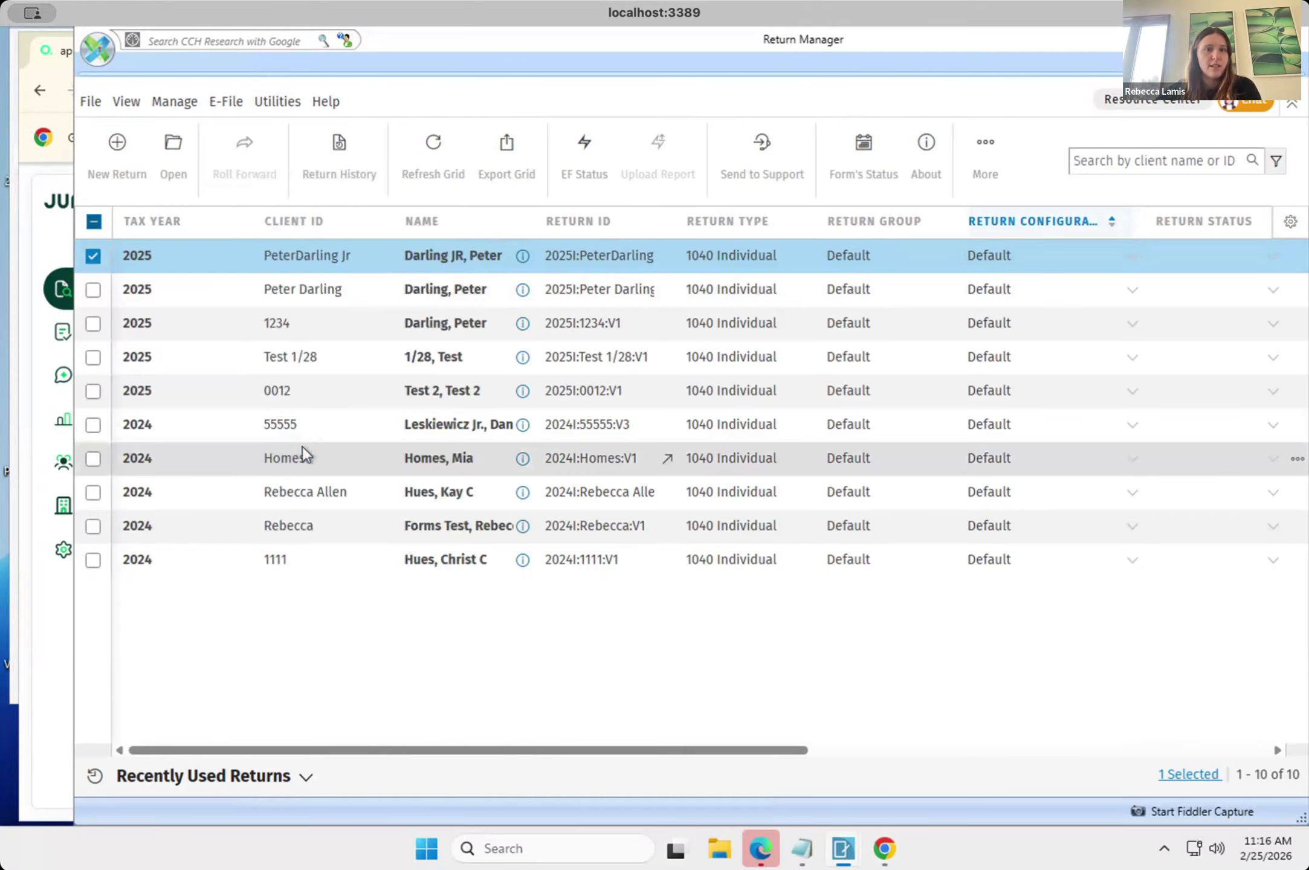
pyautogui.click(777, 369)
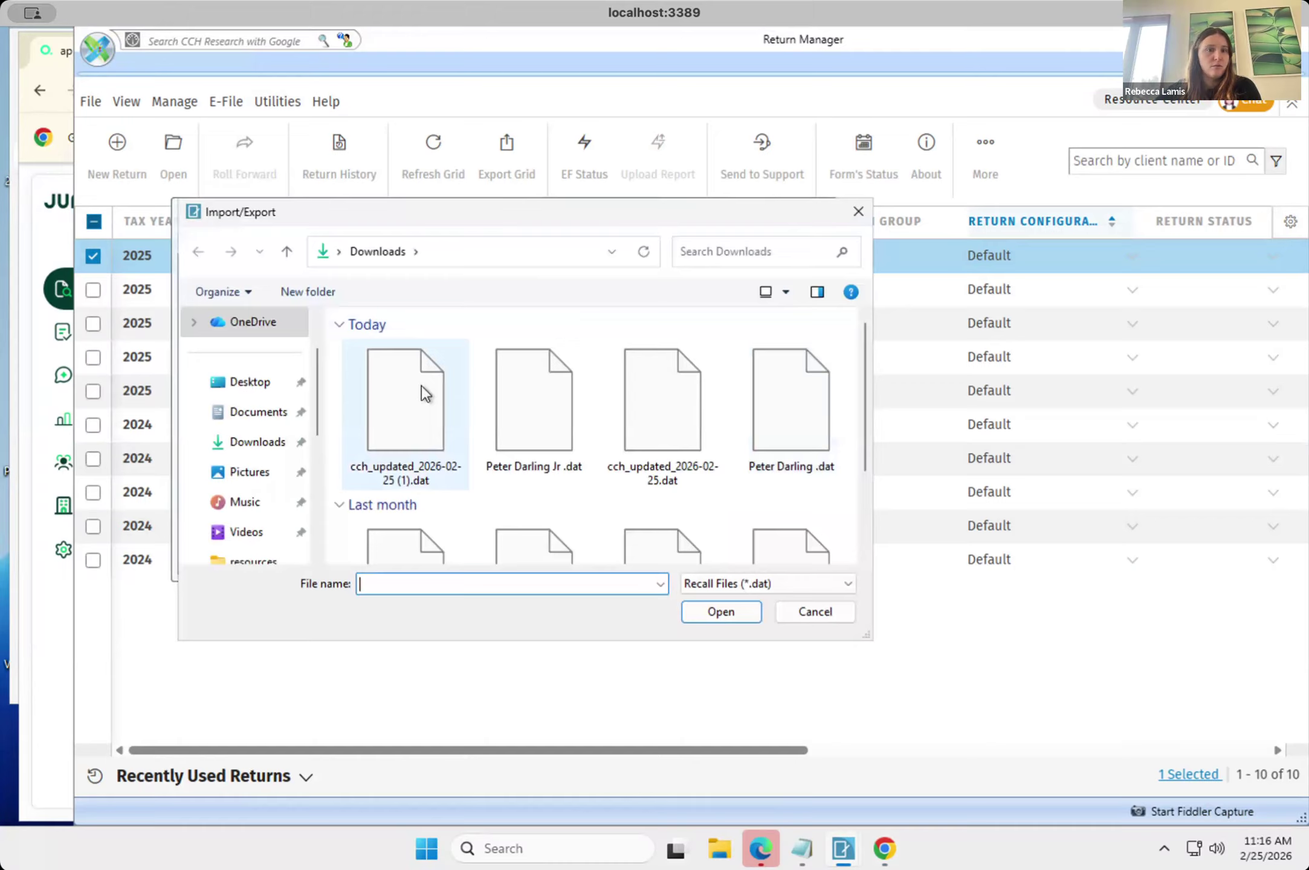
pyautogui.click(421, 385)
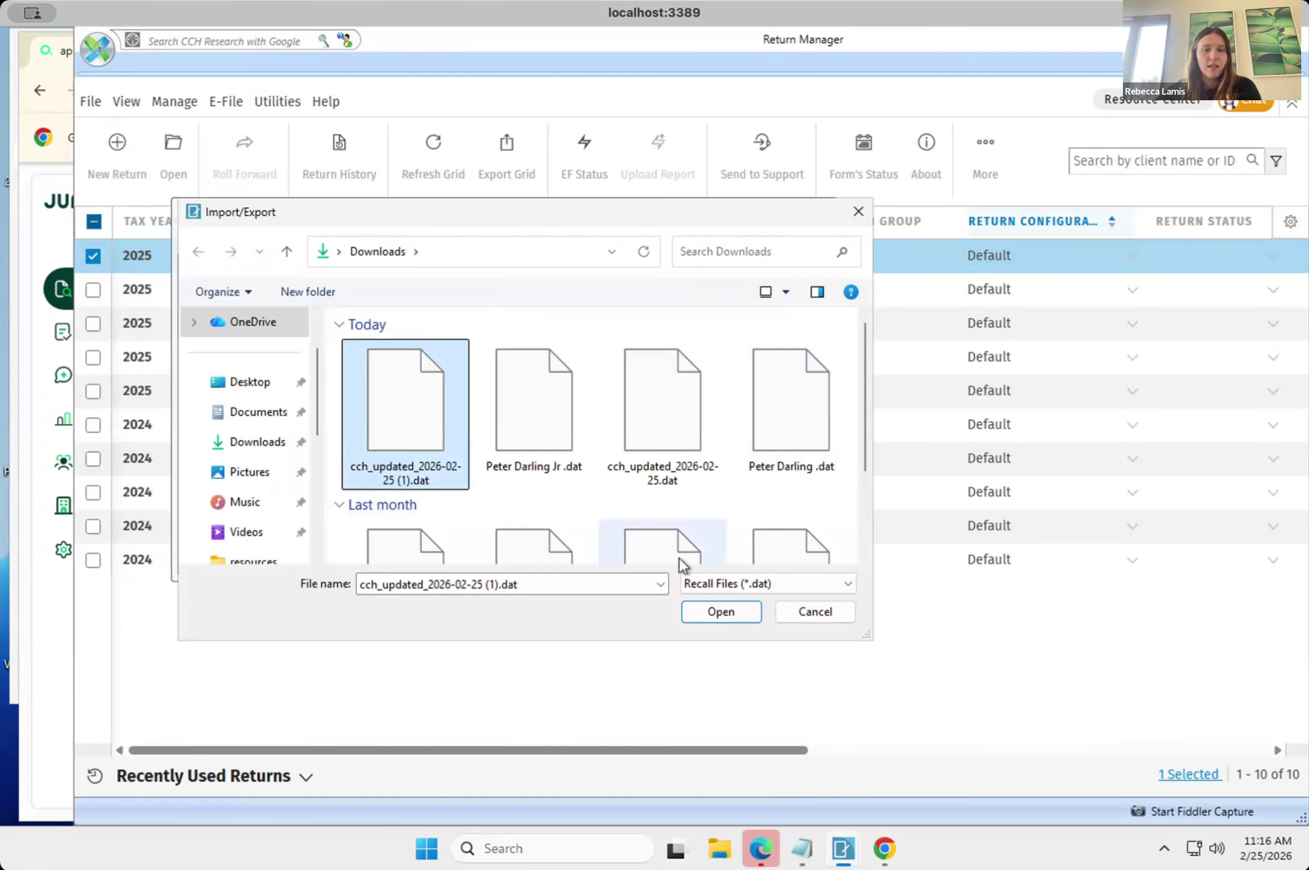
pyautogui.click(724, 619)
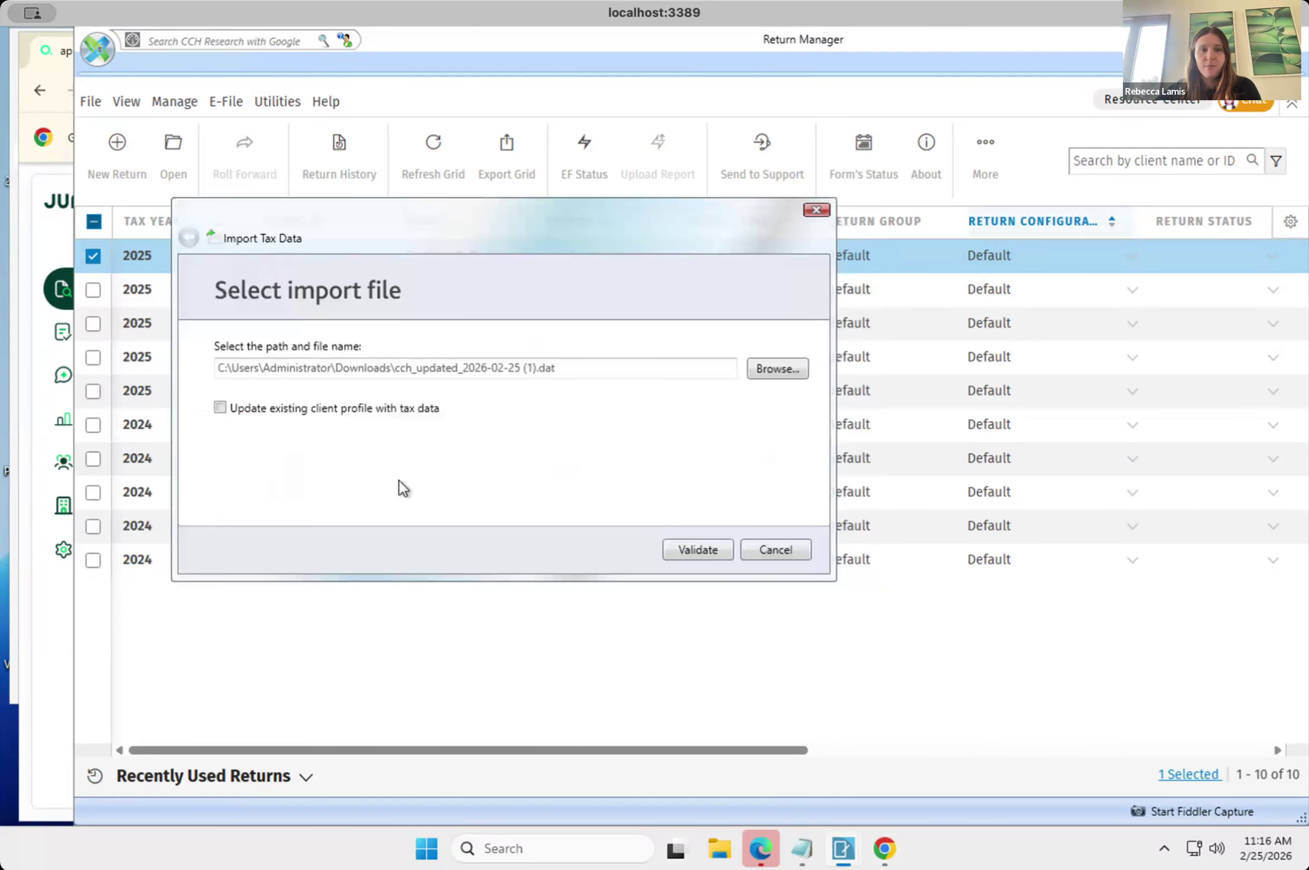
# Validate and import the selected file with Update existing client profile with tax data enabled, and finish the import.
pyautogui.click(220, 408)
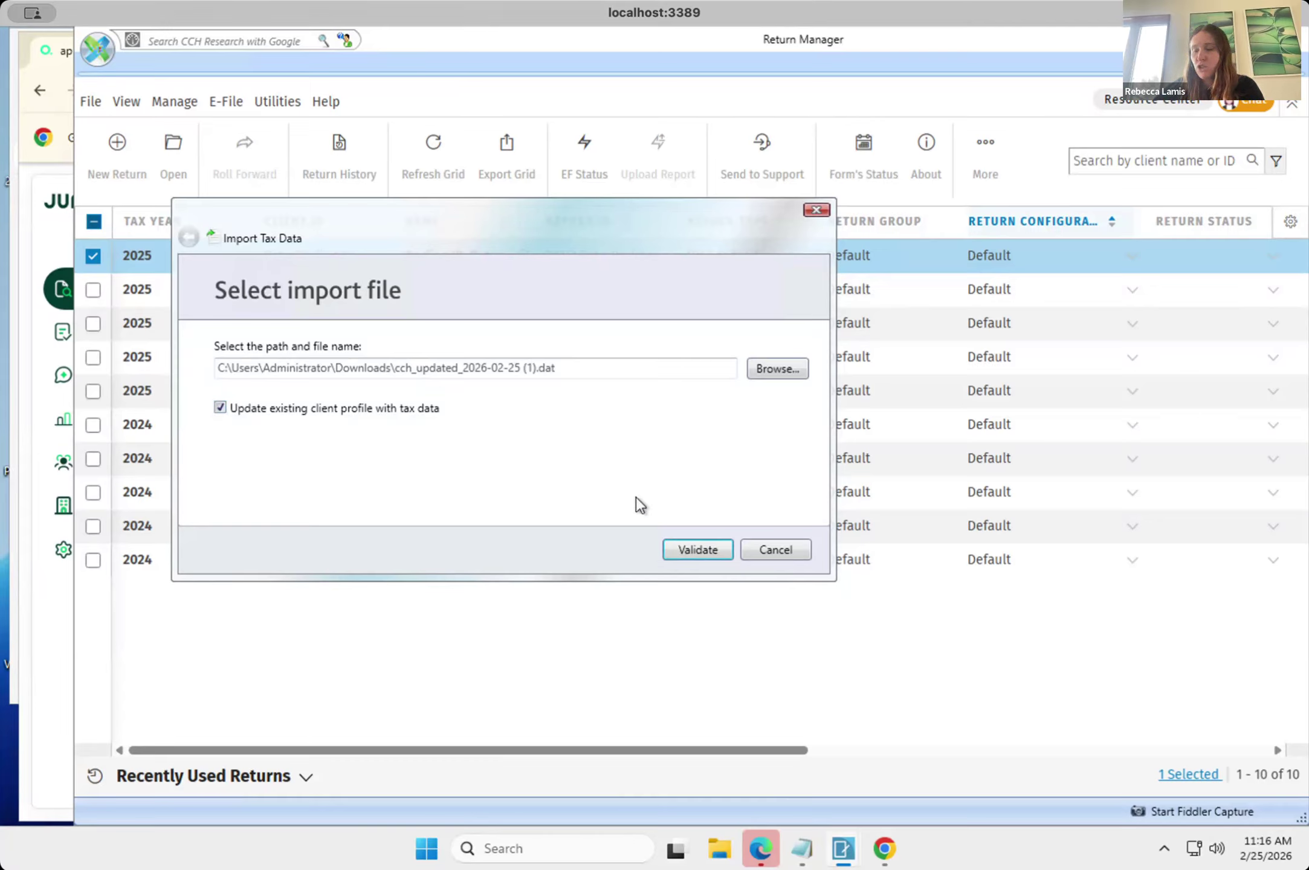
pyautogui.click(687, 549)
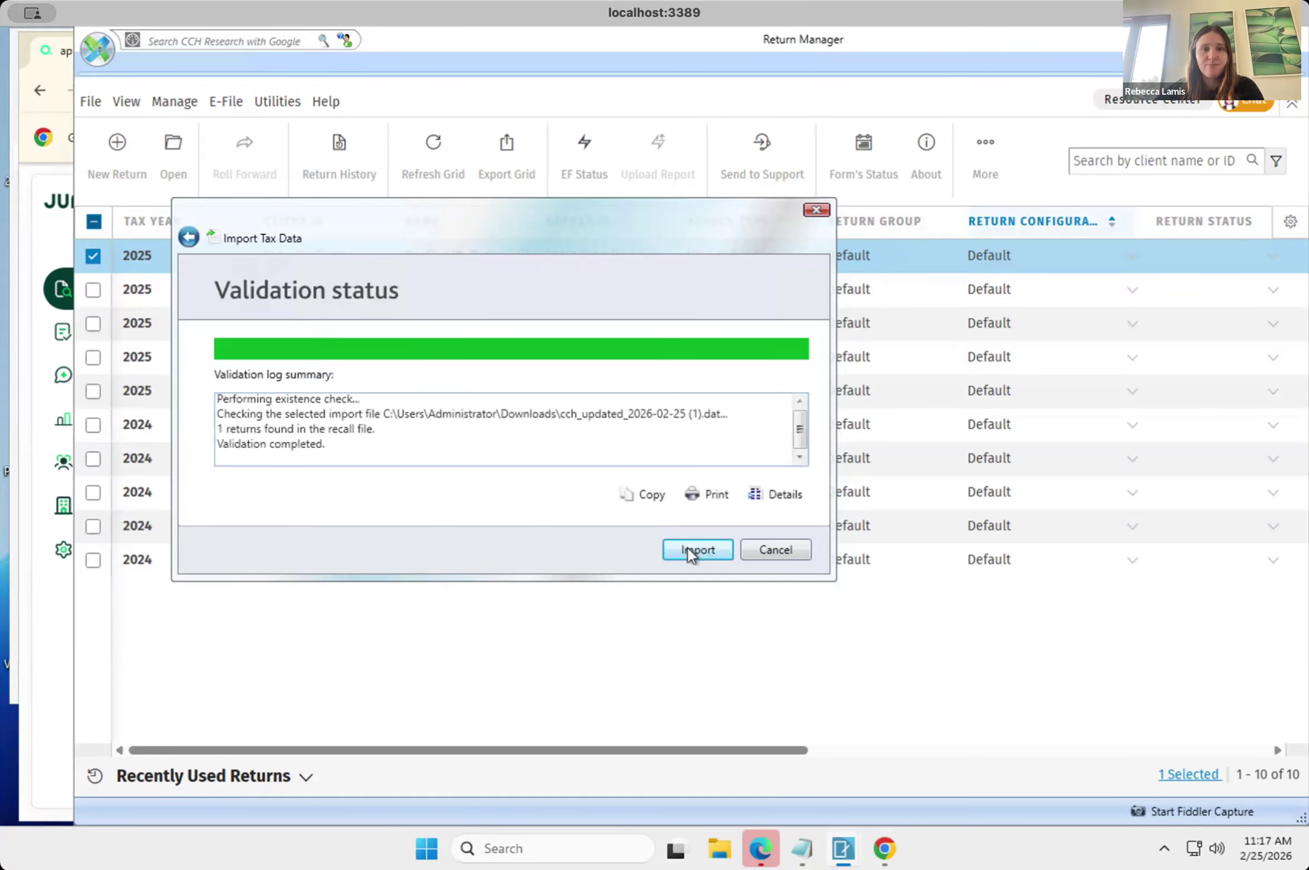
pyautogui.click(687, 549)
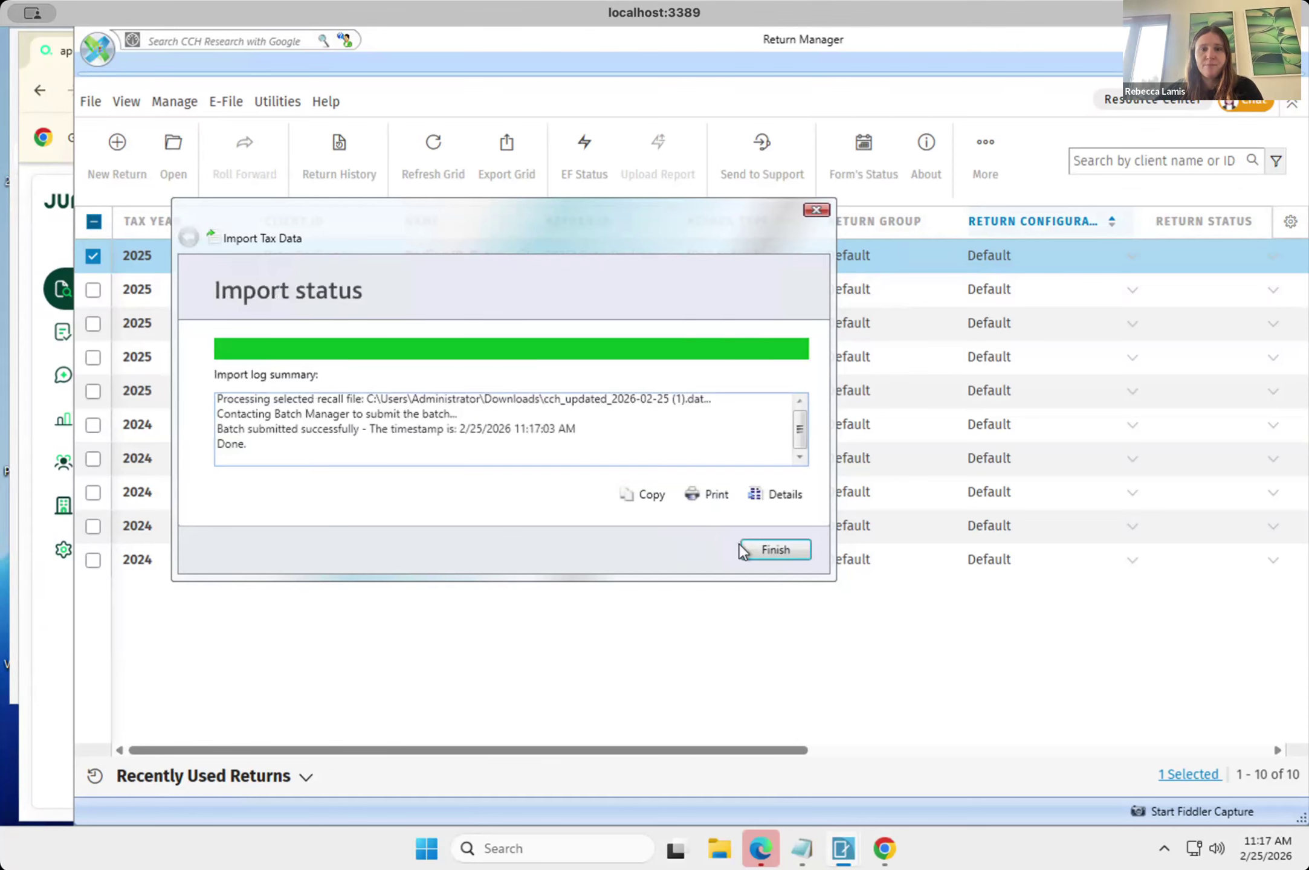
pyautogui.click(795, 545)
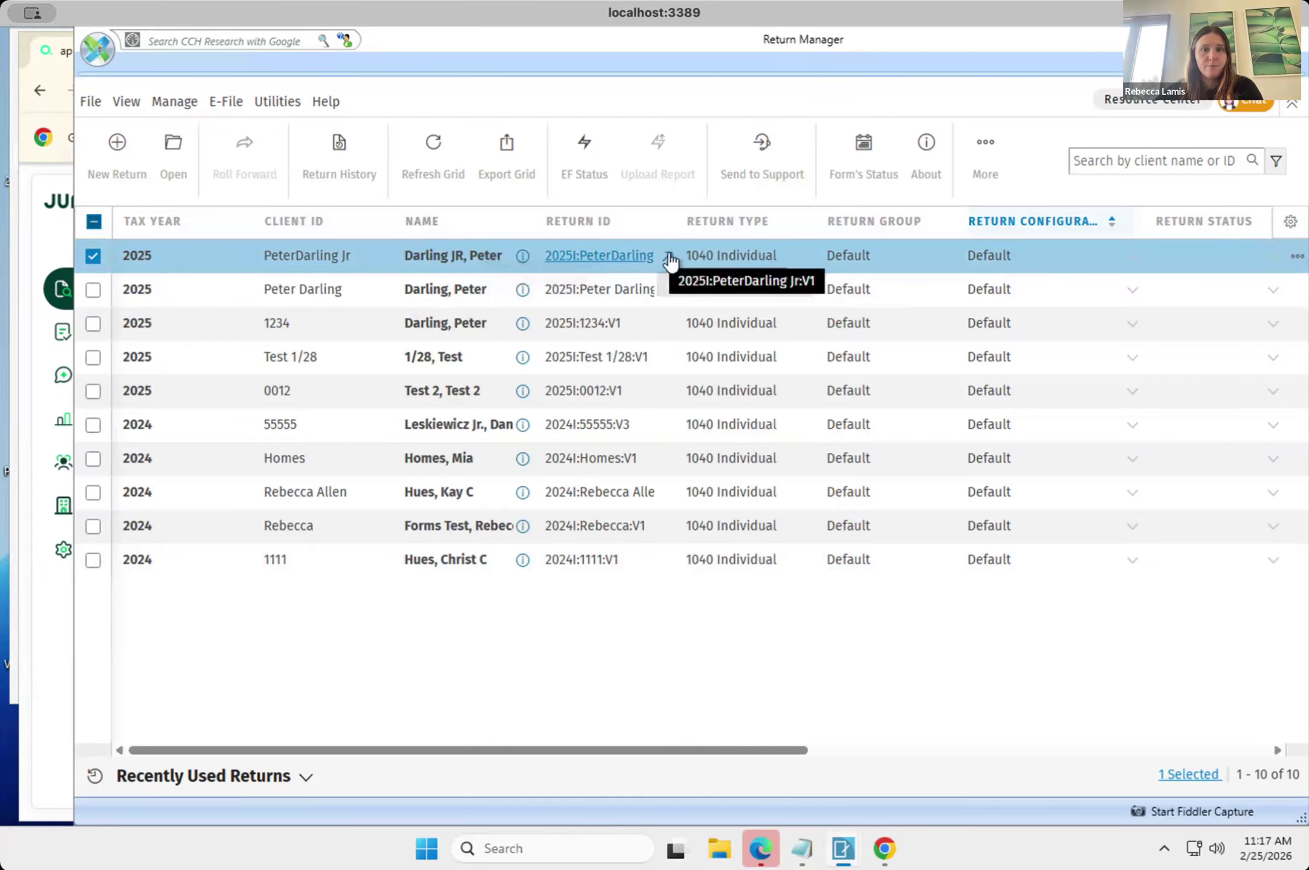
# Open the first-listed 2025 return to check its worksheet list for imported data, and refresh the returns grid.
pyautogui.doubleClick(448, 252)
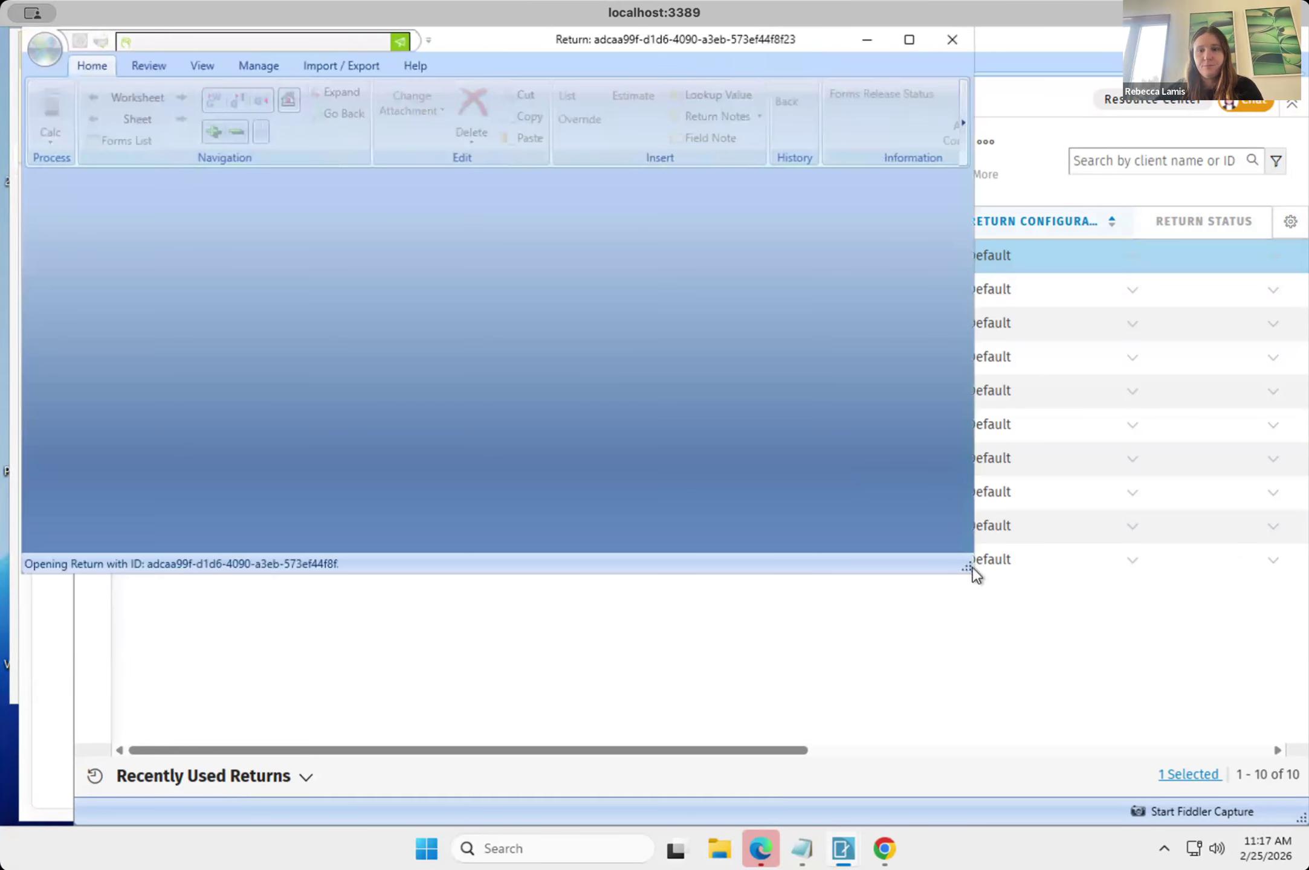
pyautogui.moveTo(970, 566); pyautogui.dragTo(1179, 700)
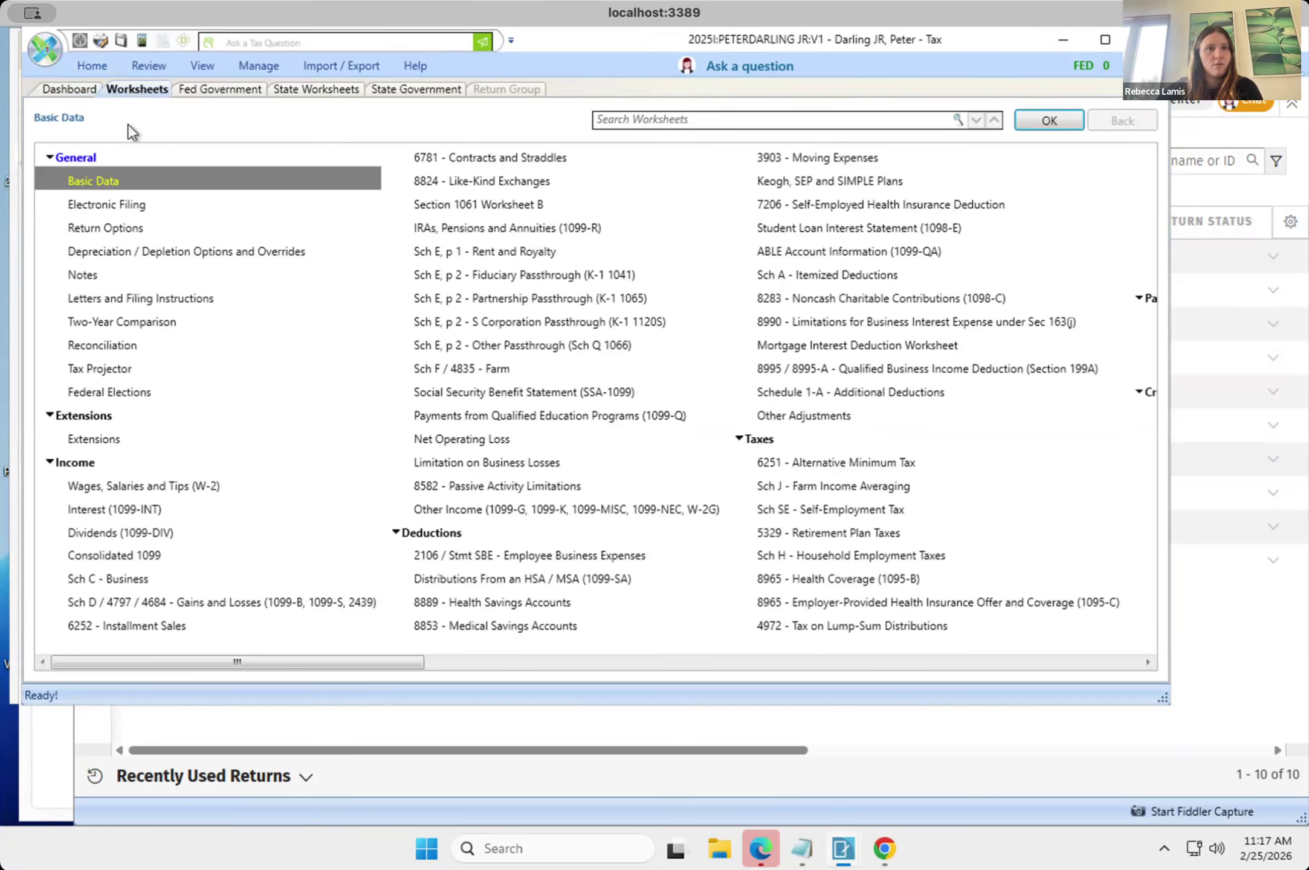
pyautogui.click(93, 65)
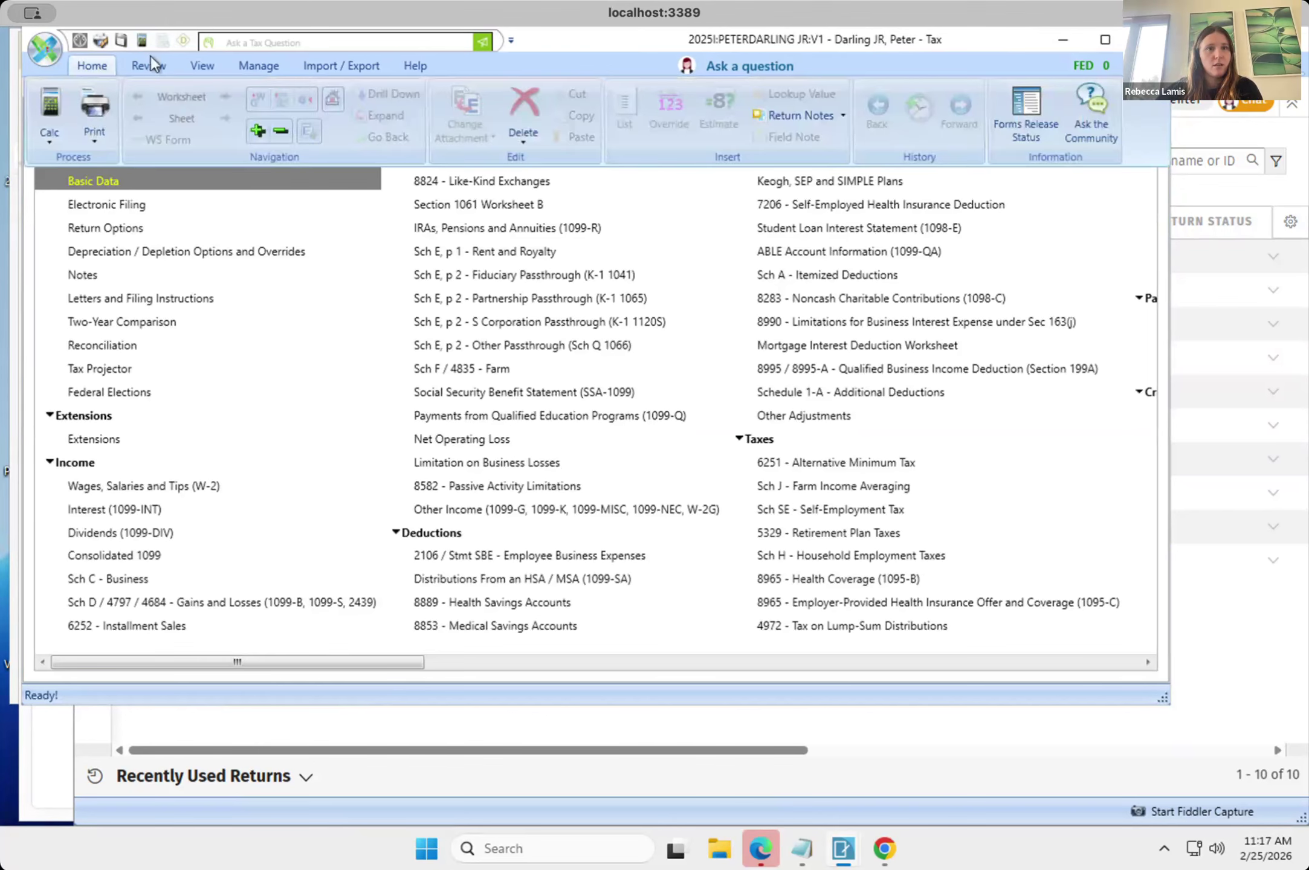
pyautogui.click(321, 304)
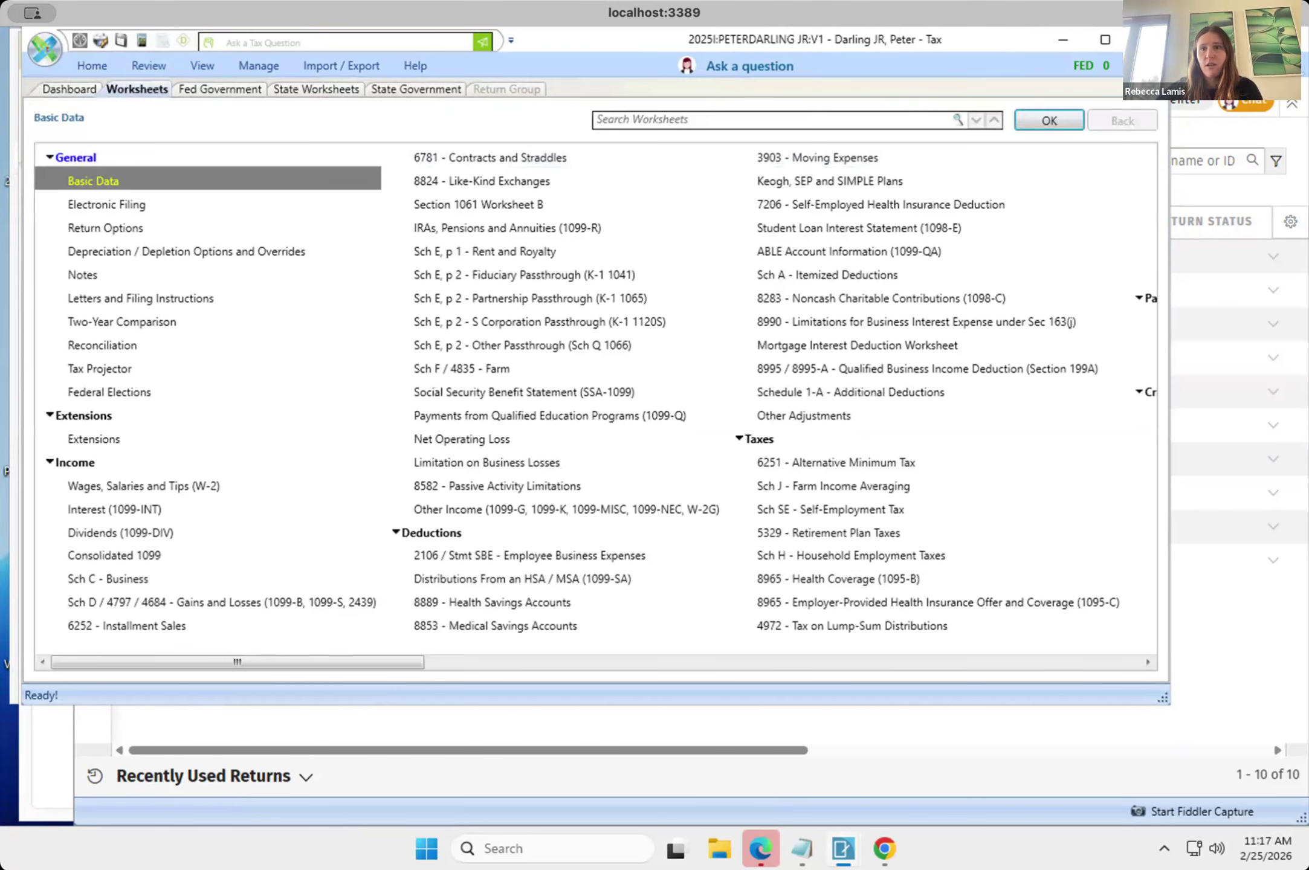
pyautogui.click(1049, 121)
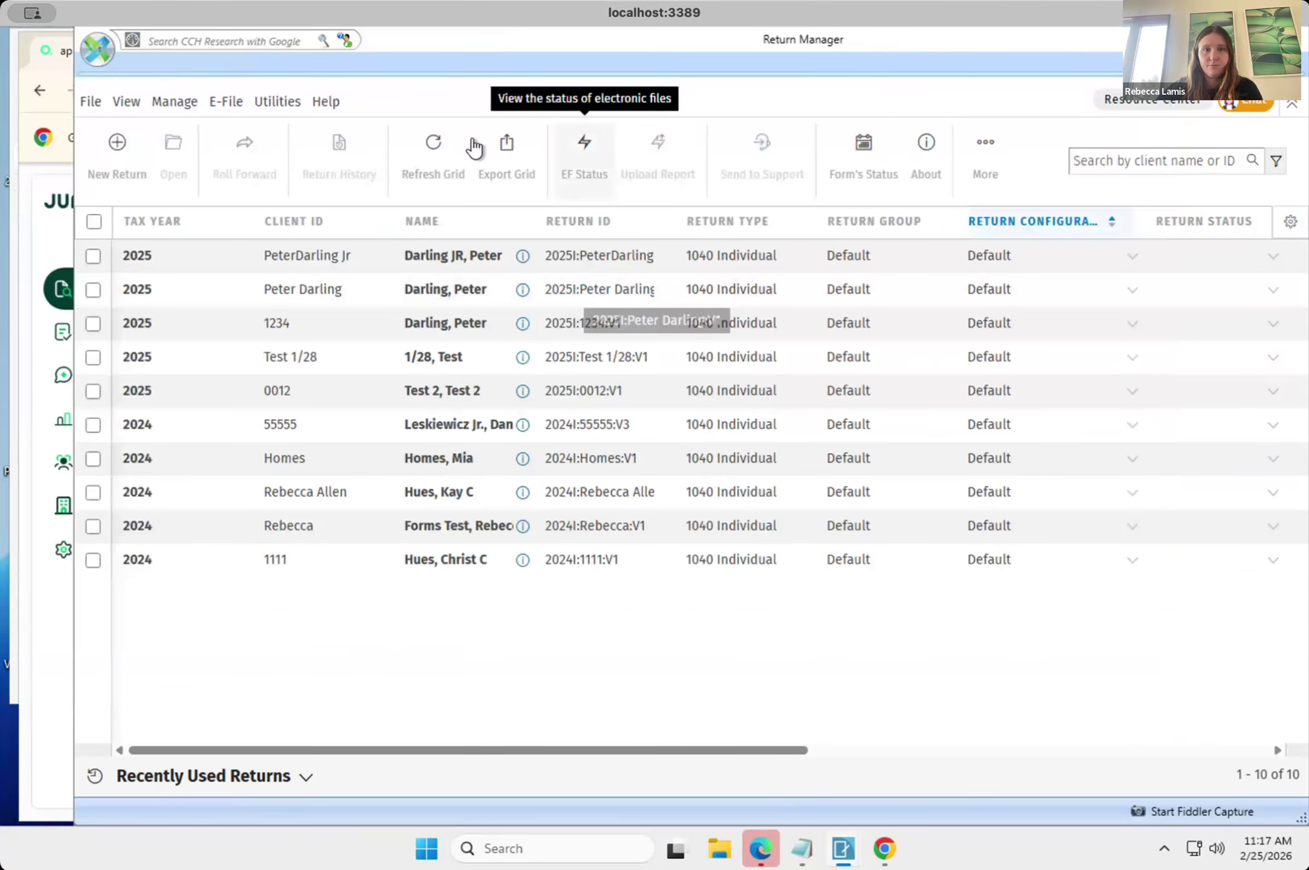
pyautogui.click(432, 148)
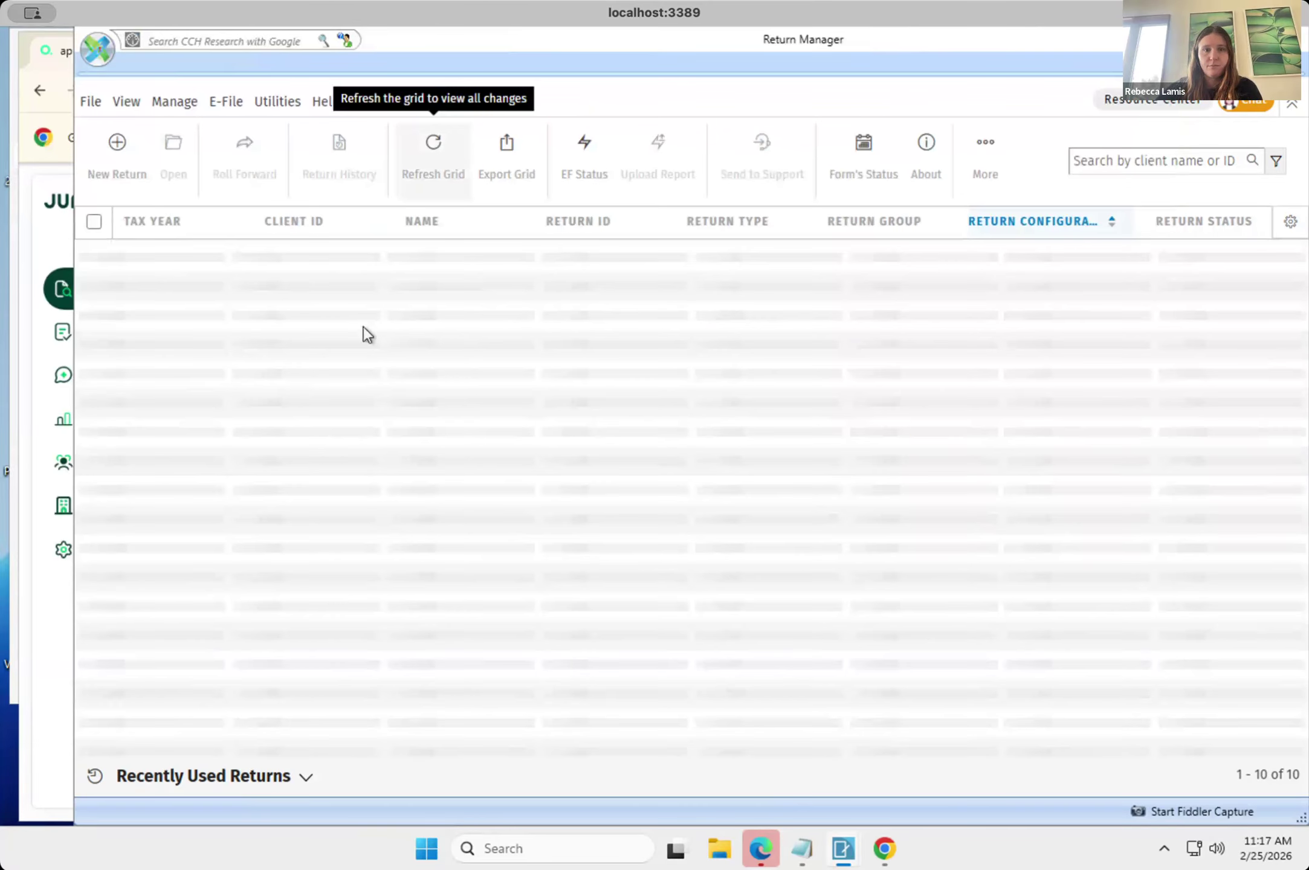
pyautogui.click(138, 267)
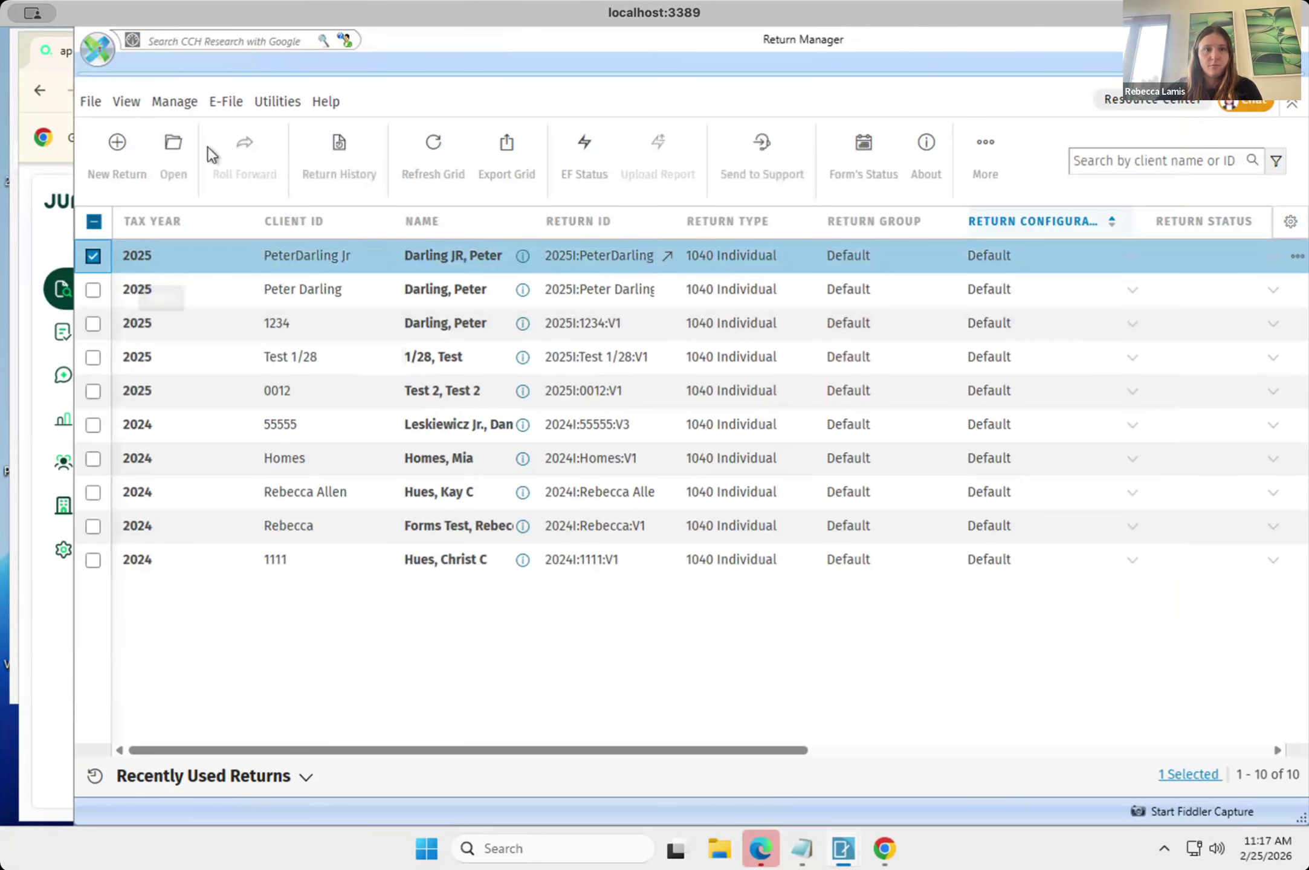
pyautogui.click(275, 102)
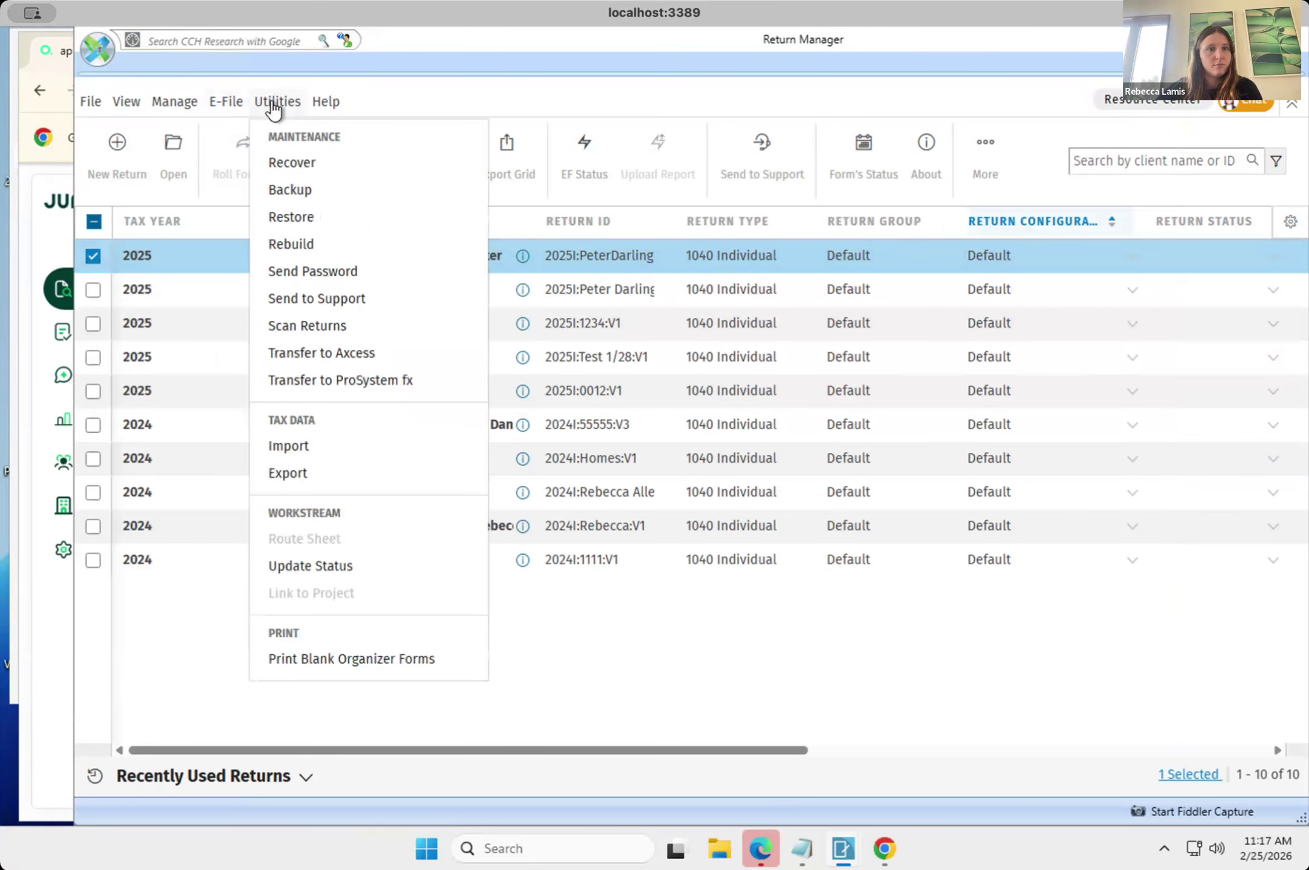
pyautogui.click(324, 475)
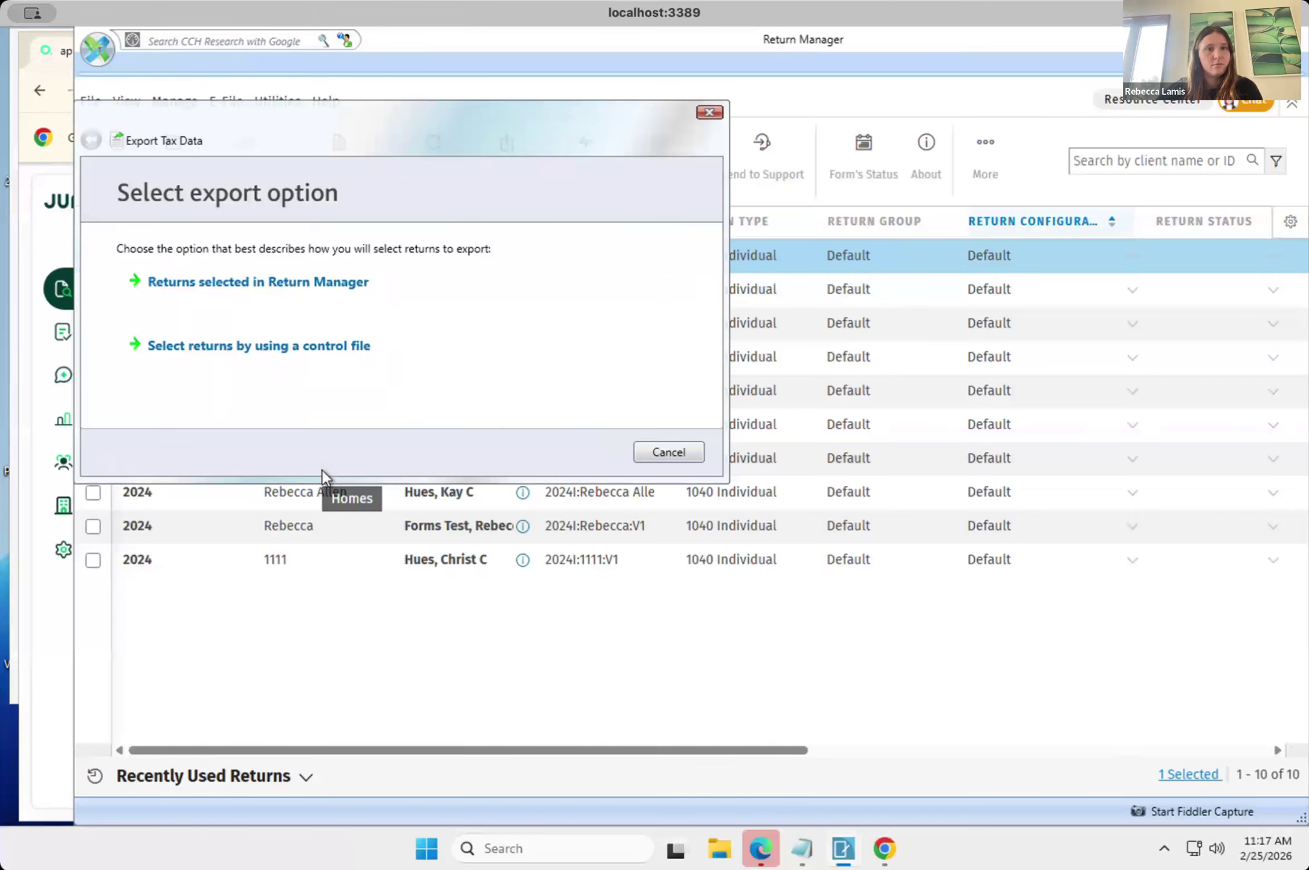
pyautogui.click(280, 281)
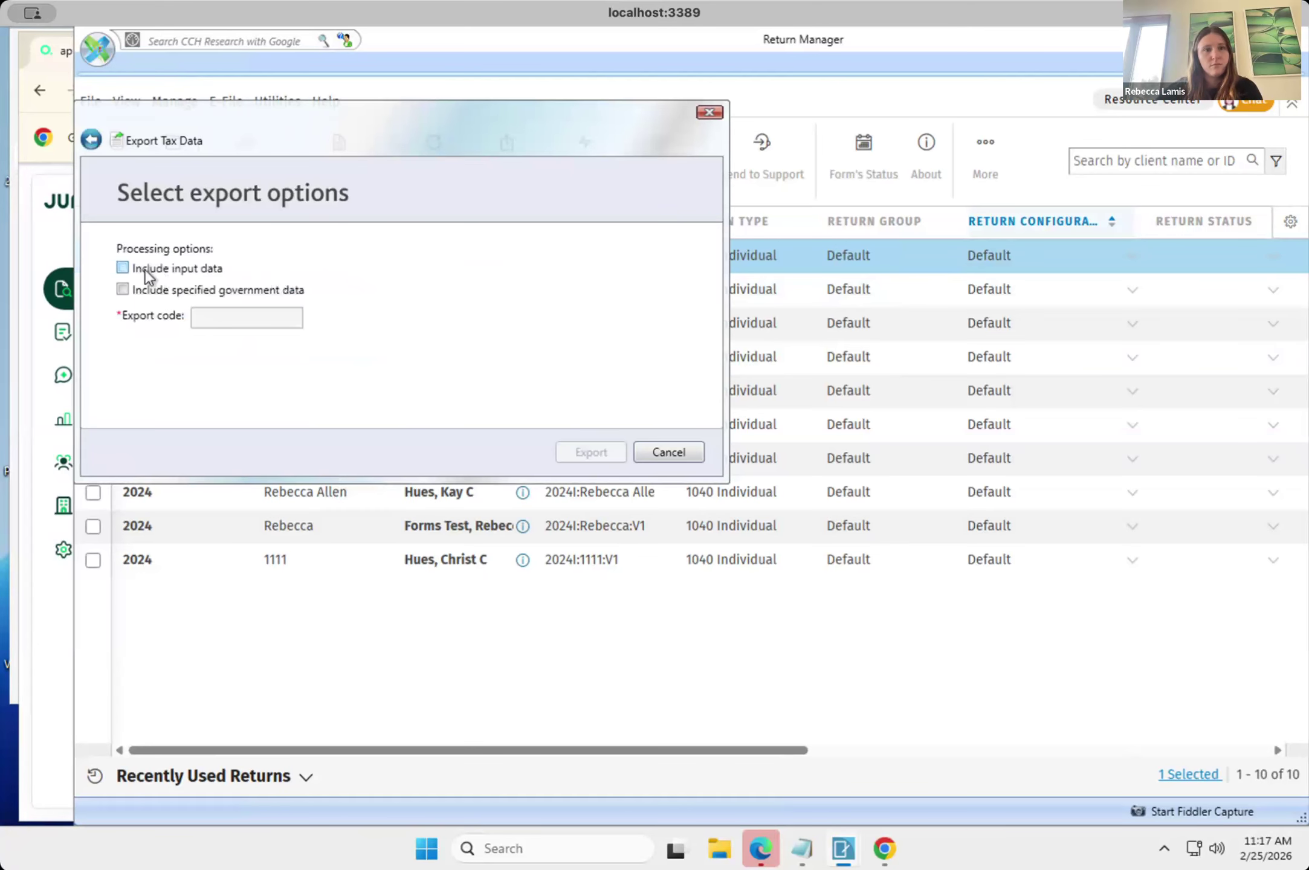
pyautogui.click(123, 268)
pyautogui.click(588, 448)
pyautogui.click(709, 113)
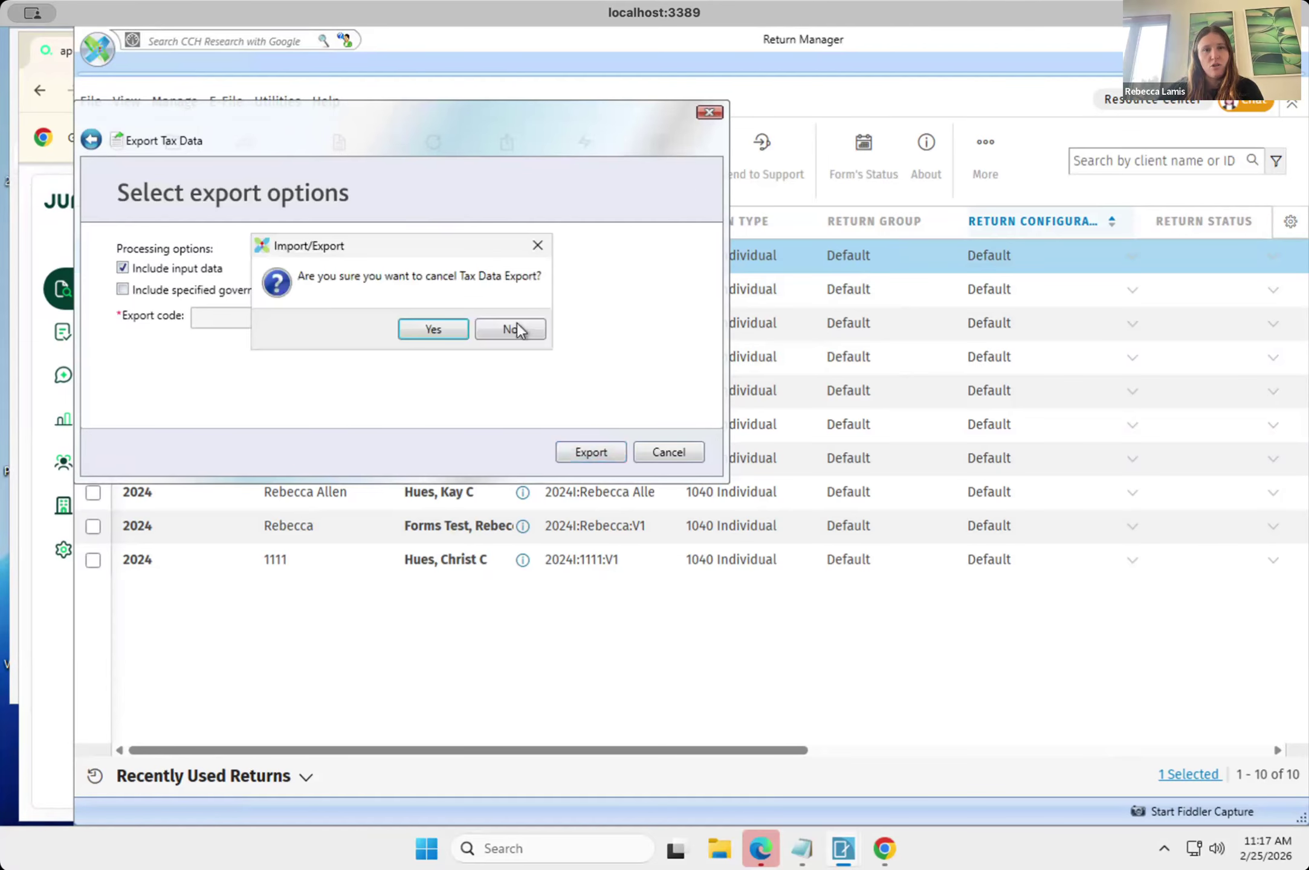
pyautogui.click(515, 327)
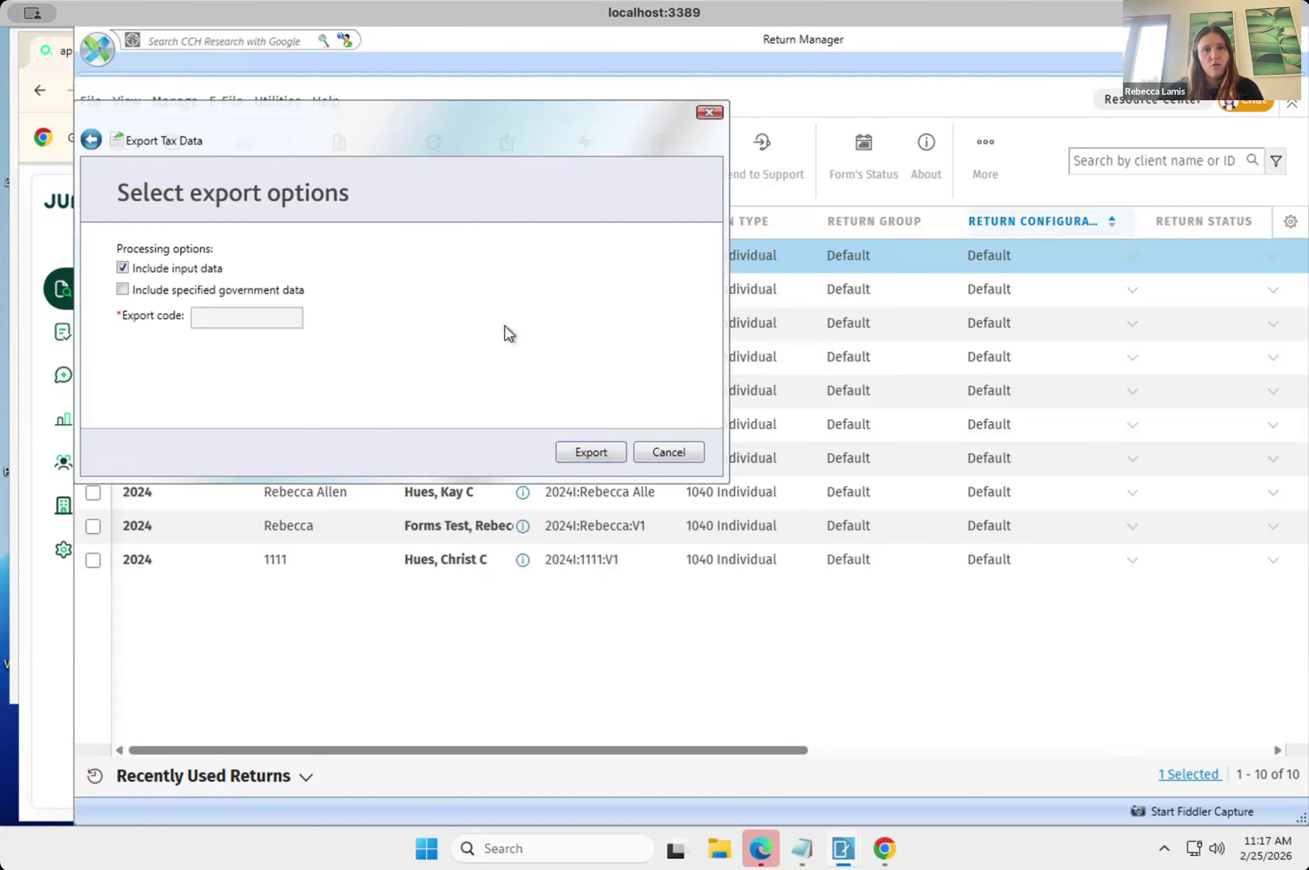
pyautogui.click(659, 458)
pyautogui.click(433, 330)
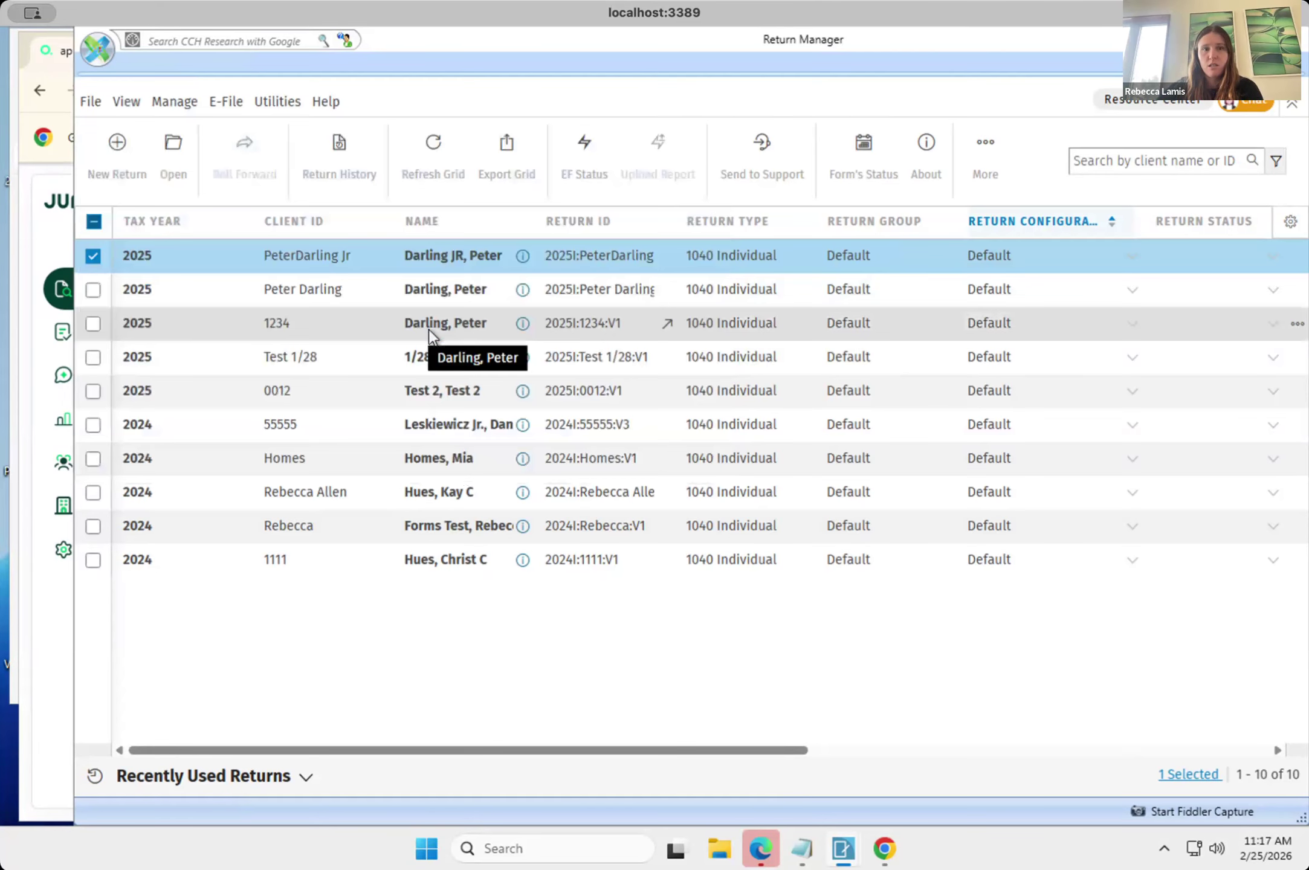
# Validate and import cch_updated_2026-02-25 (1).dat again as tax data, leaving Update existing client profile with tax data off.
pyautogui.click(279, 102)
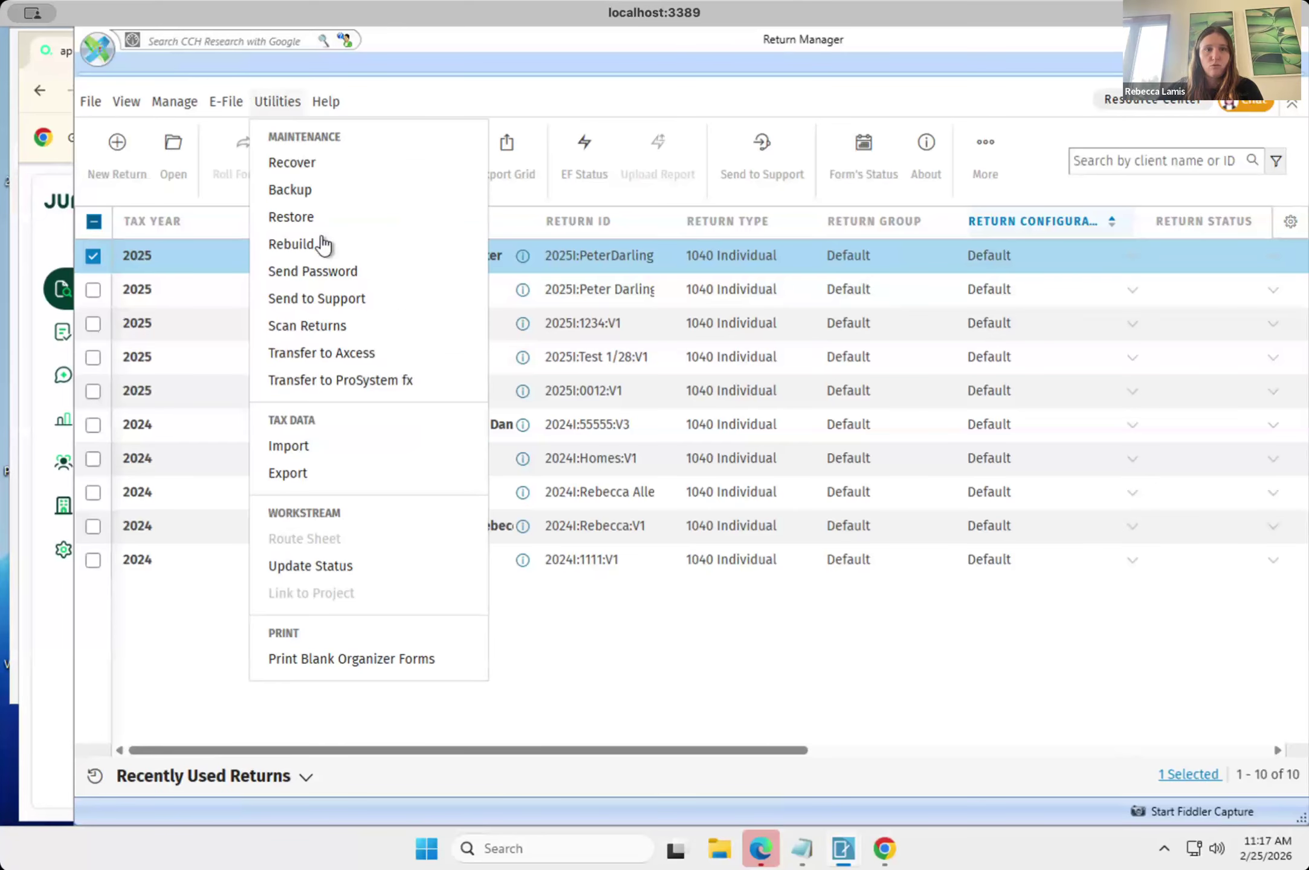
pyautogui.click(308, 447)
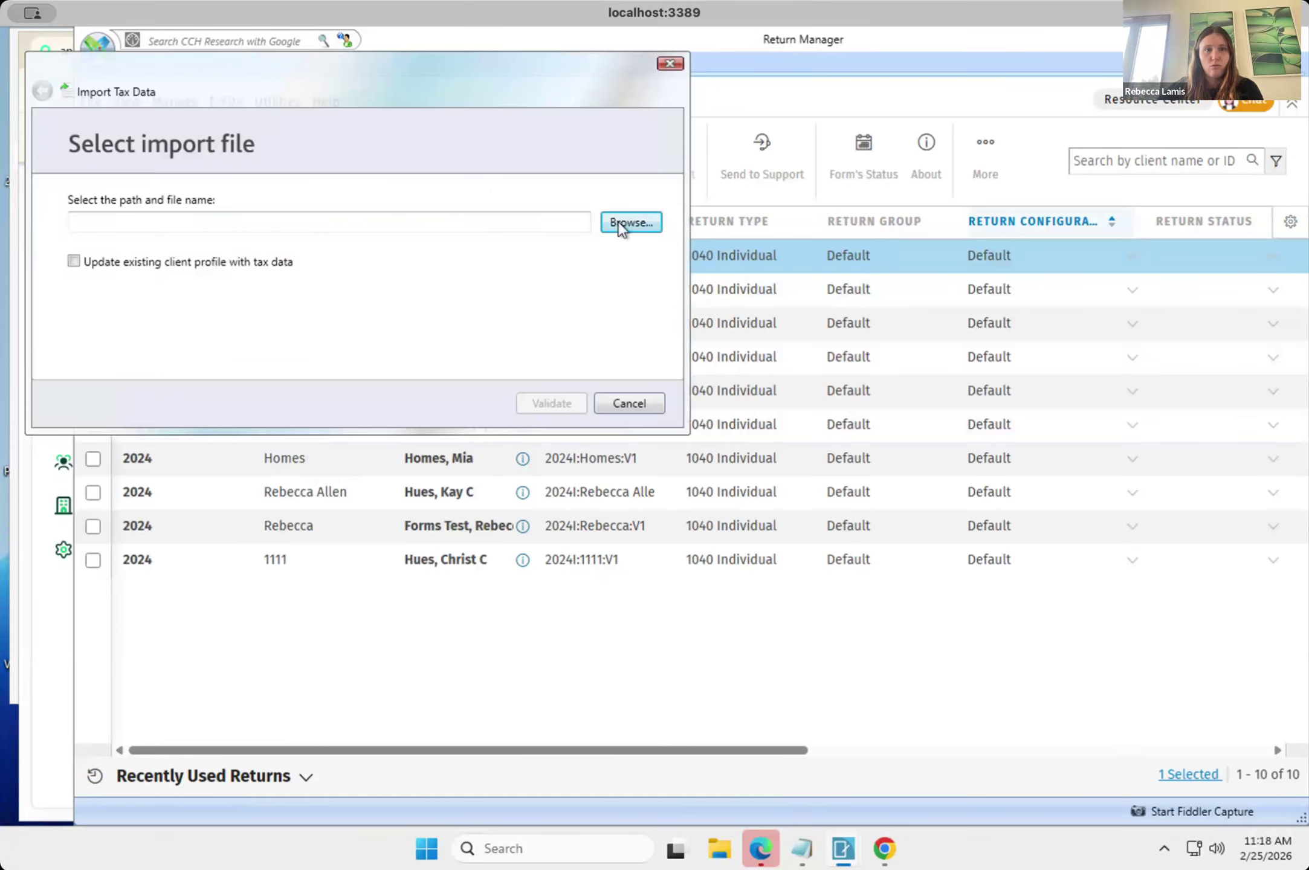
pyautogui.click(619, 224)
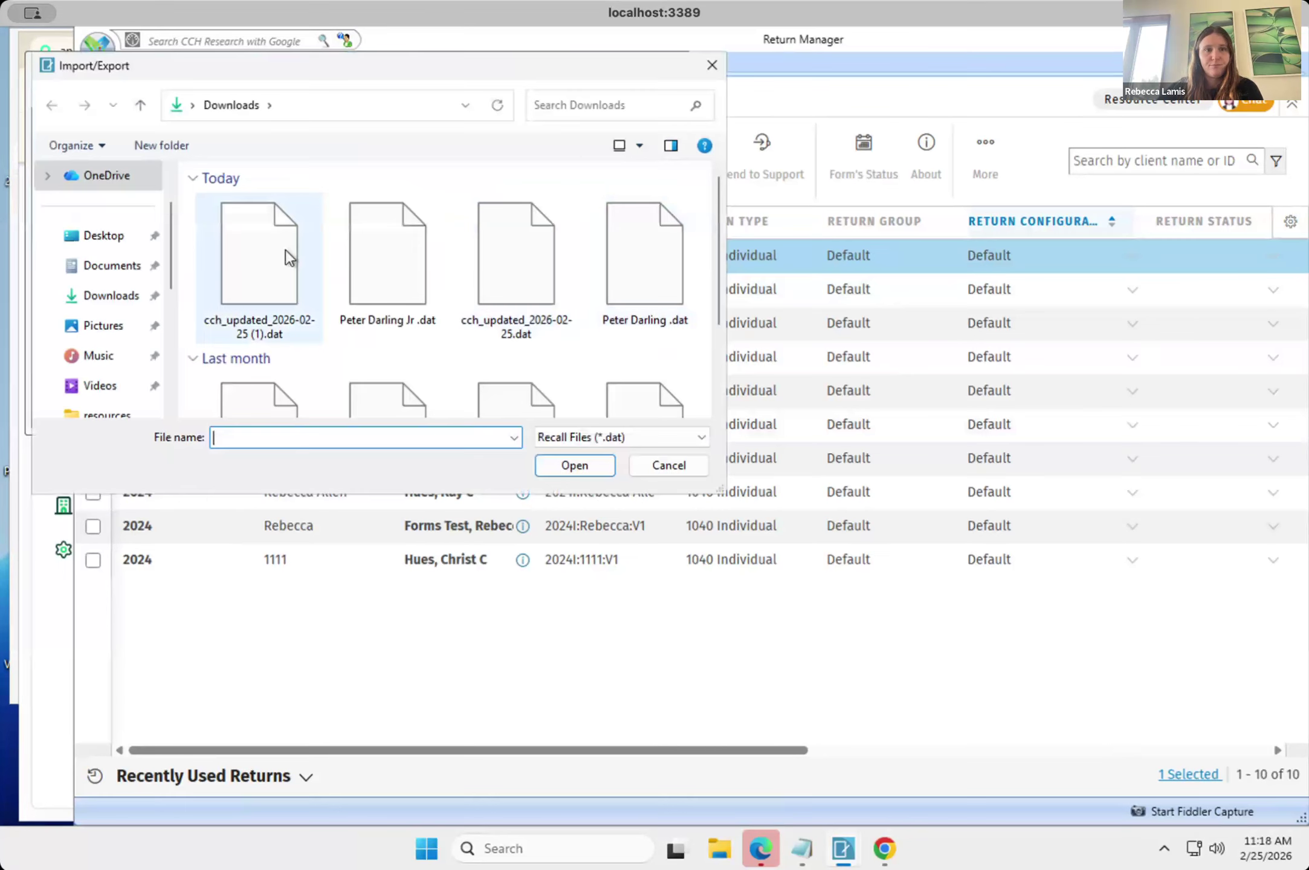
pyautogui.click(285, 251)
pyautogui.click(594, 468)
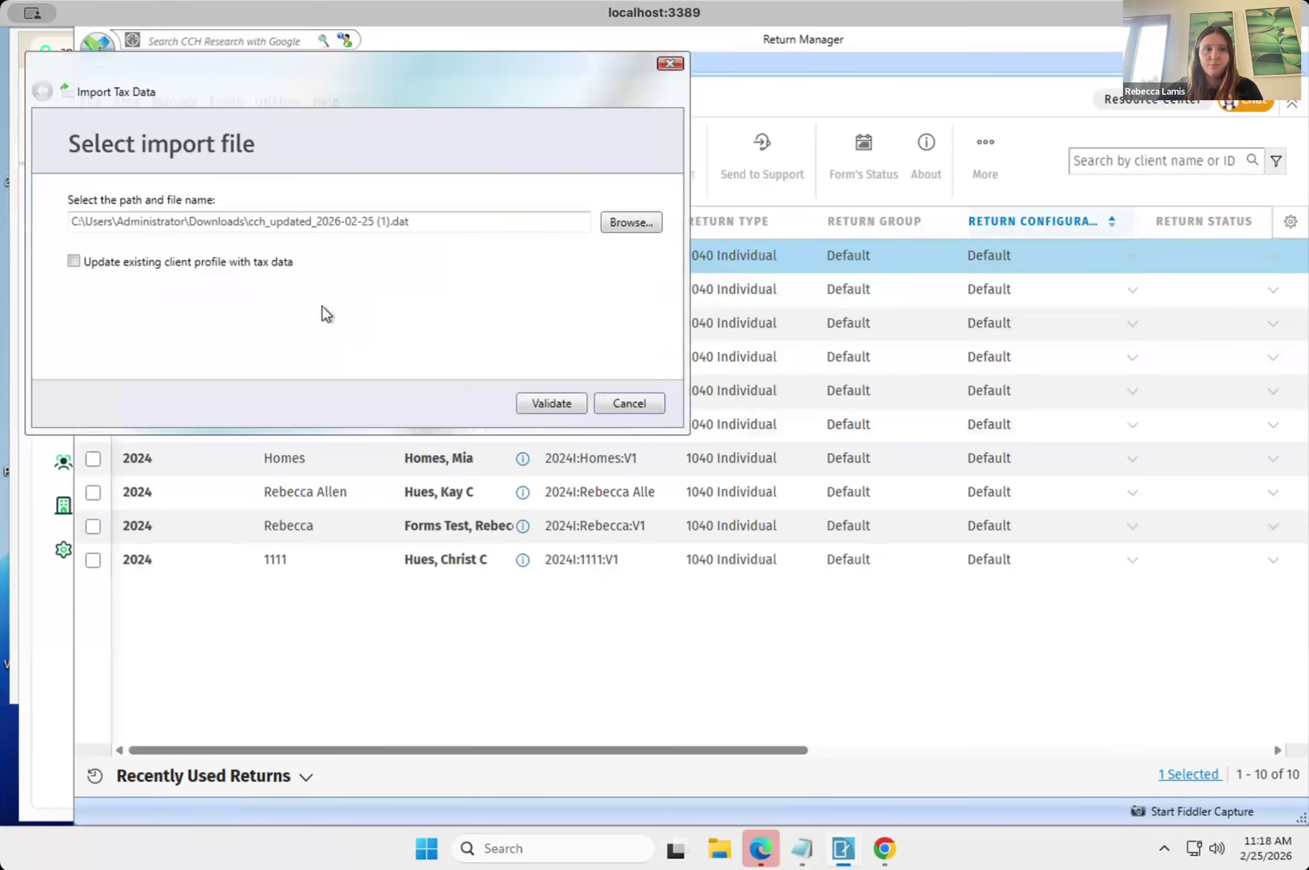
pyautogui.click(573, 402)
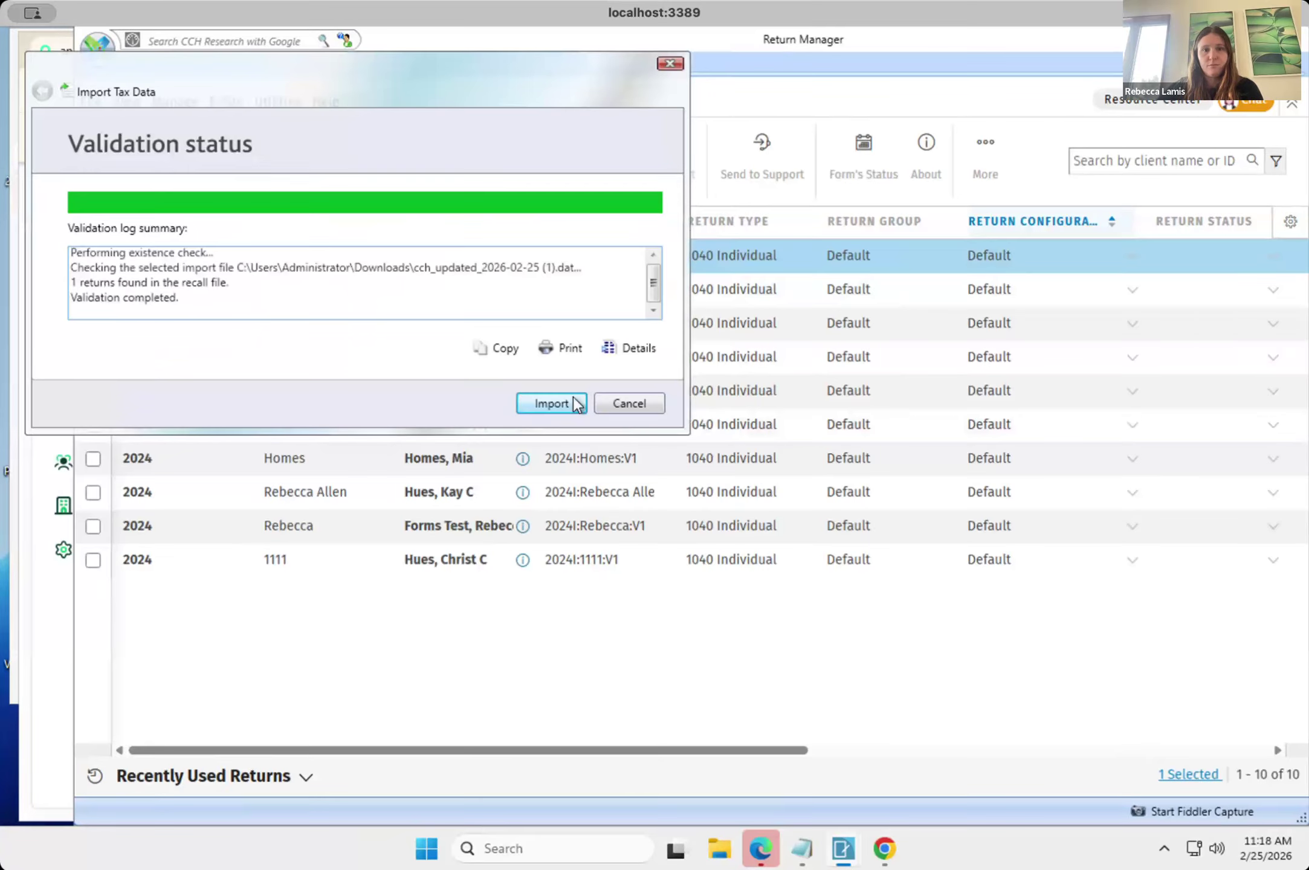
pyautogui.click(573, 402)
pyautogui.click(612, 401)
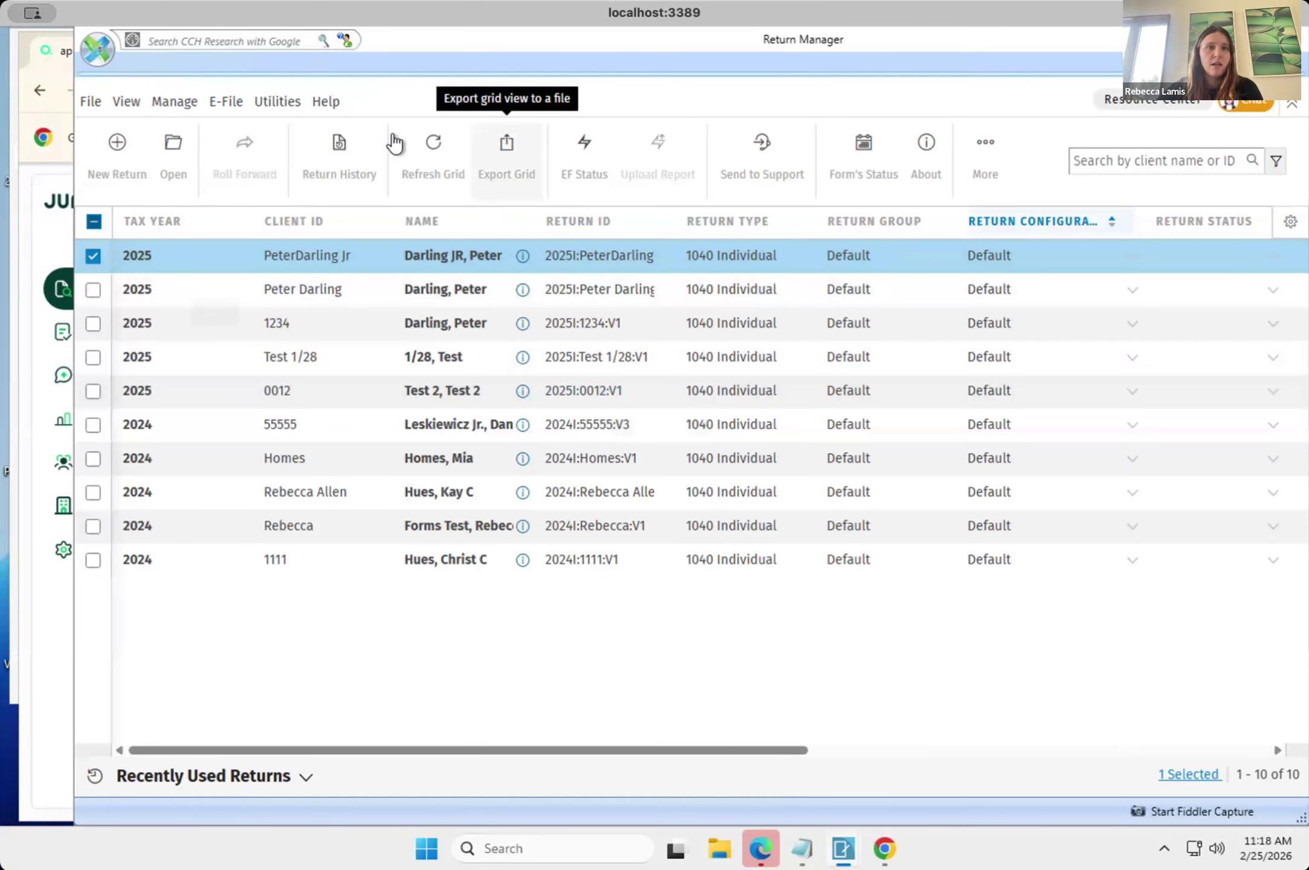
# Refresh the returns grid, reopen the first-listed 2025 return and inspect its Wages, Salaries and Tips (W-2) worksheet.
pyautogui.click(435, 151)
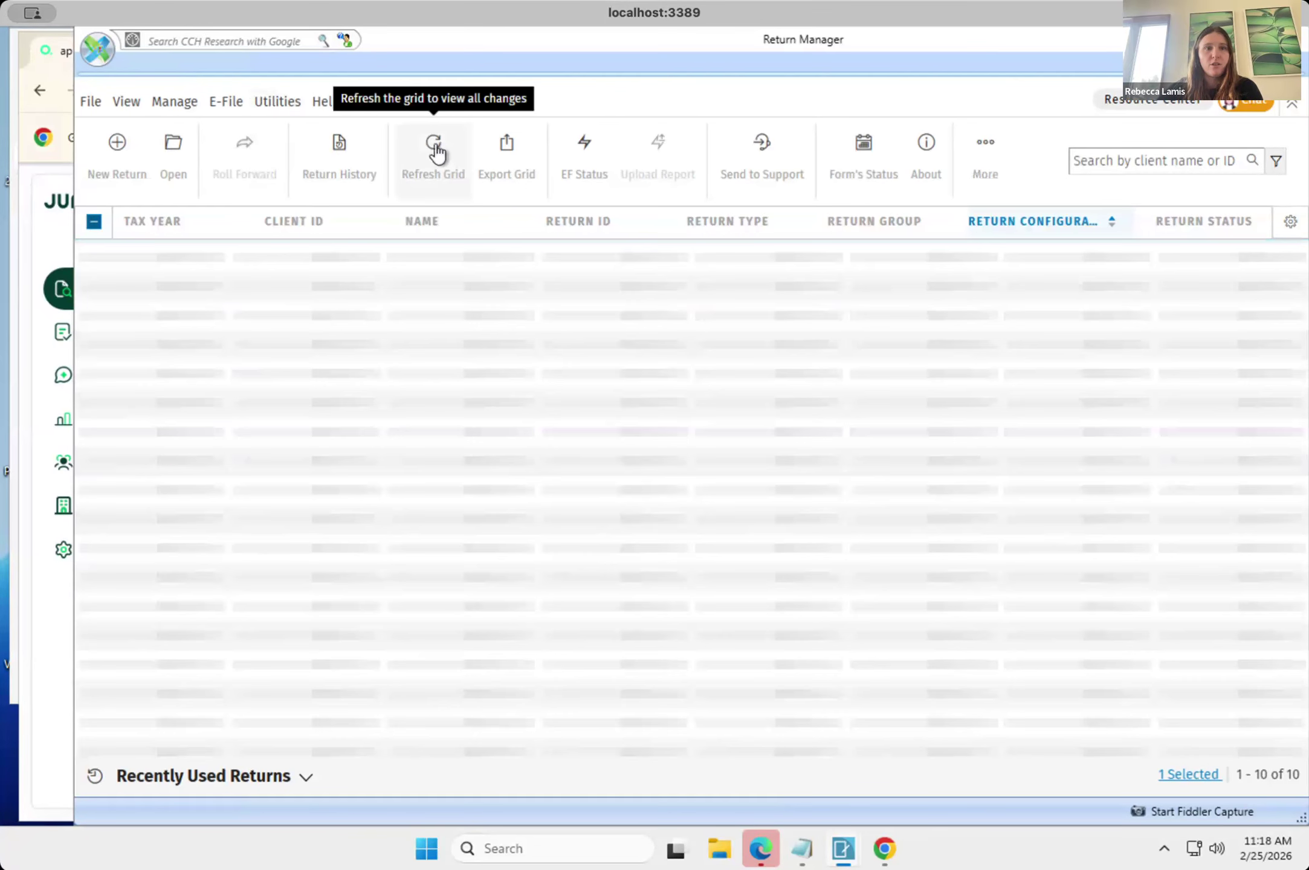
pyautogui.click(306, 255)
pyautogui.doubleClick(306, 253)
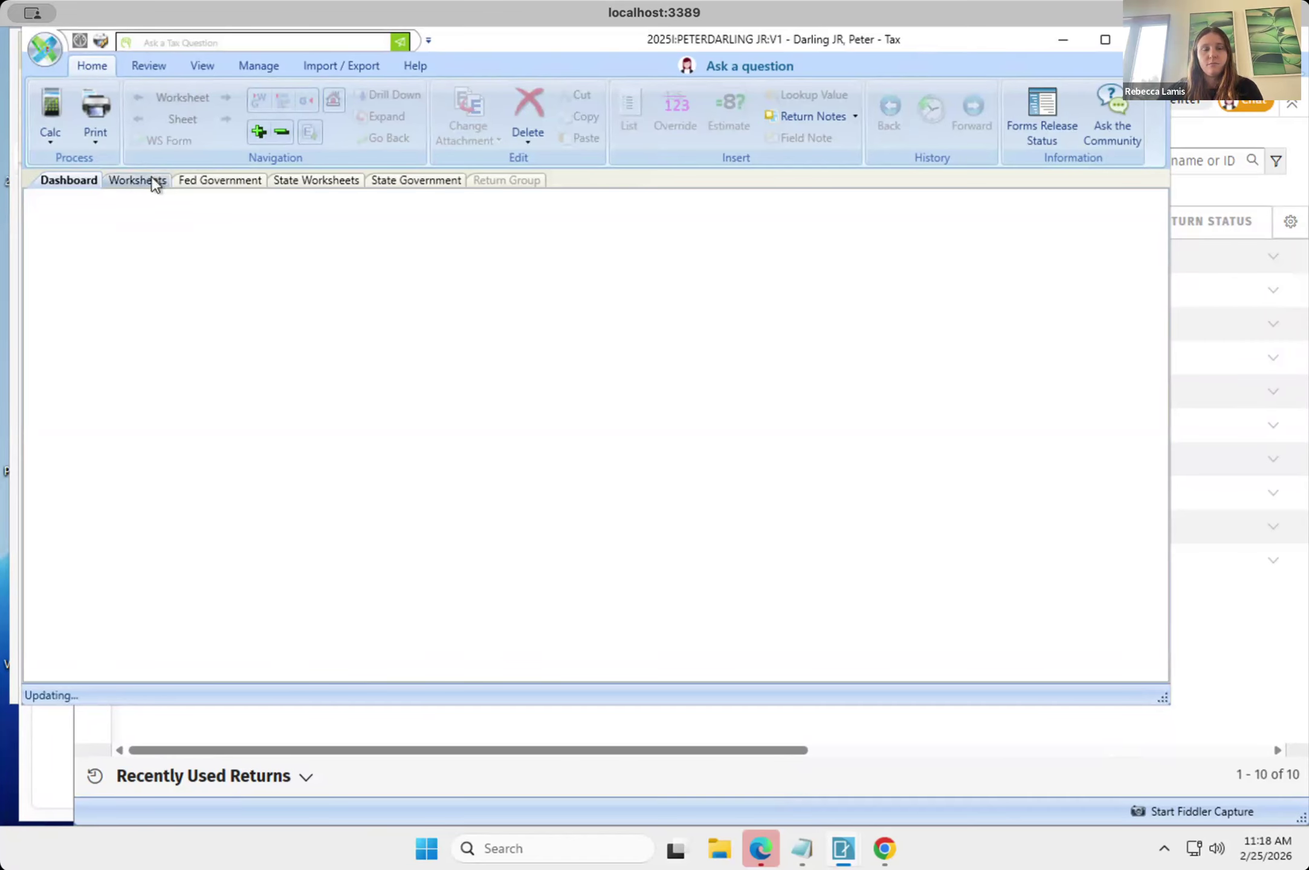
pyautogui.click(153, 181)
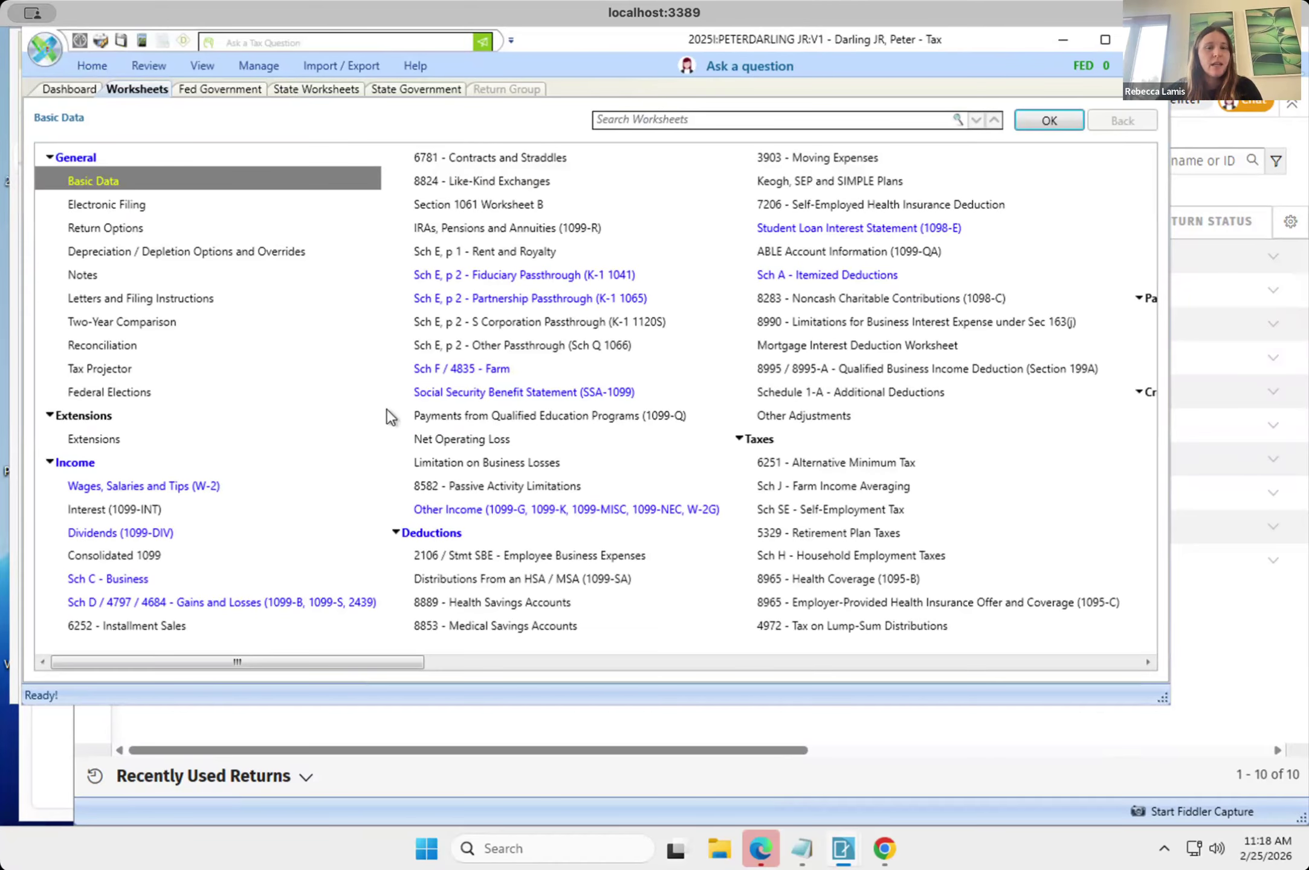
pyautogui.click(179, 487)
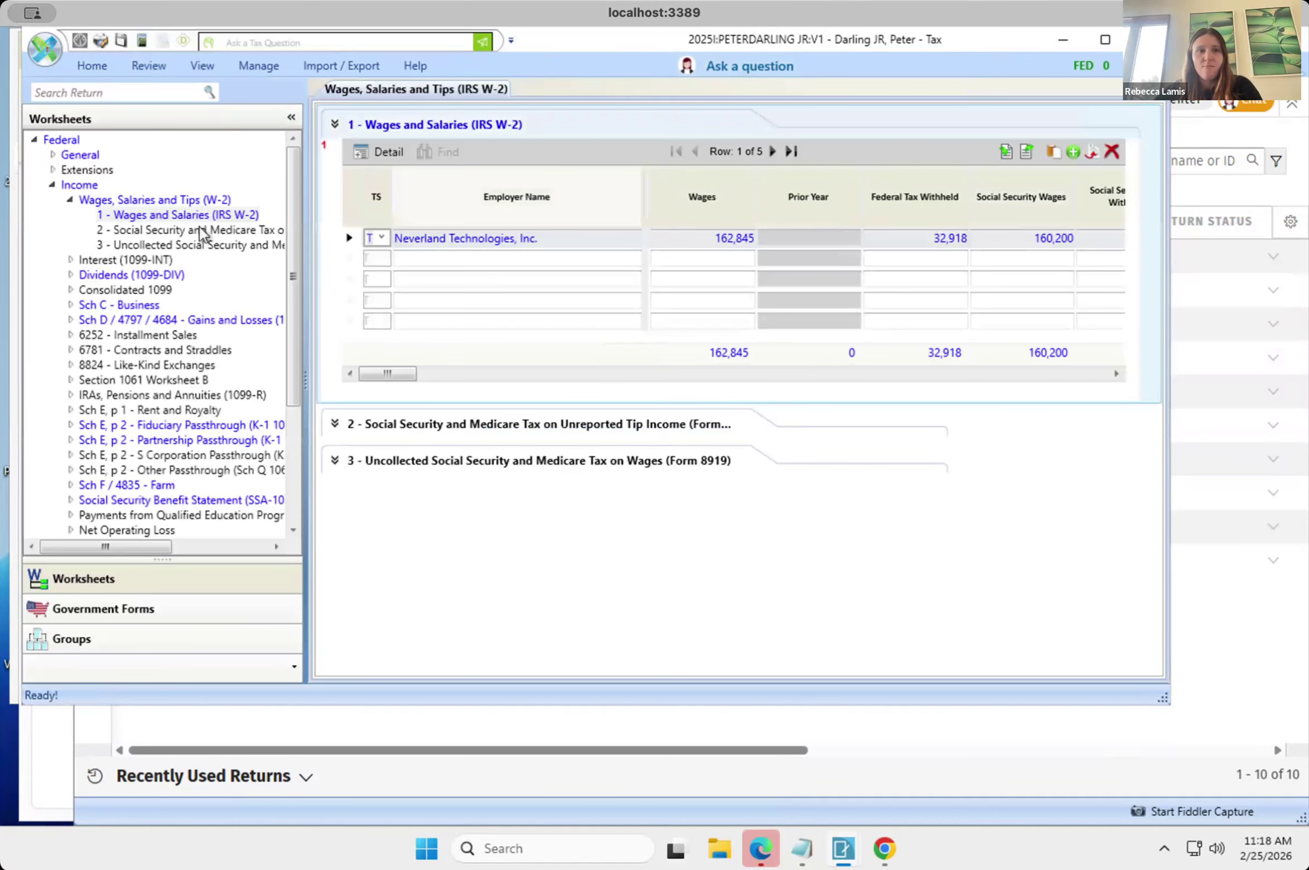
# Inspect the return's Dividends (1099-DIV) worksheet, and switch to Juno in Chrome to review the export list of the client's documents.
pyautogui.click(121, 277)
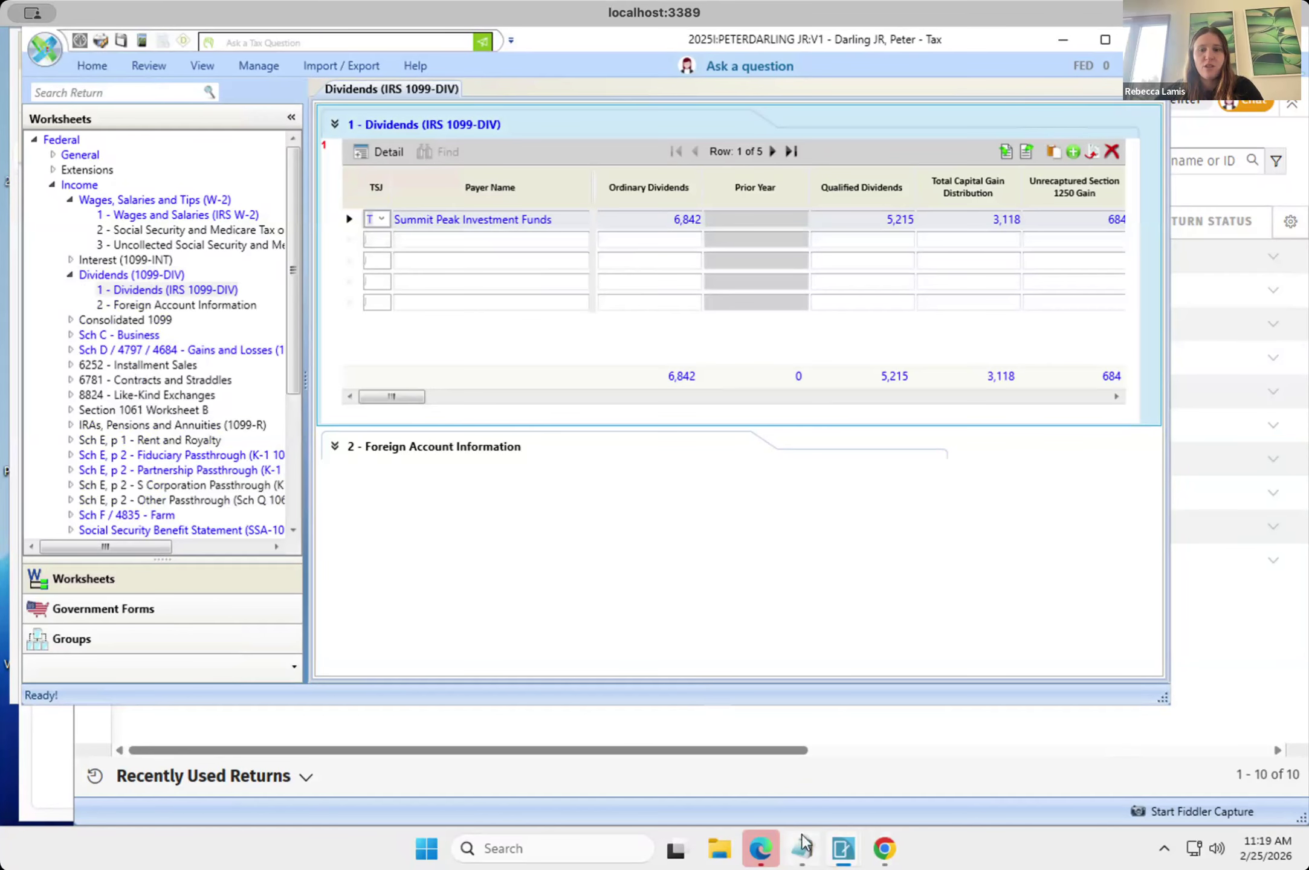
pyautogui.click(900, 856)
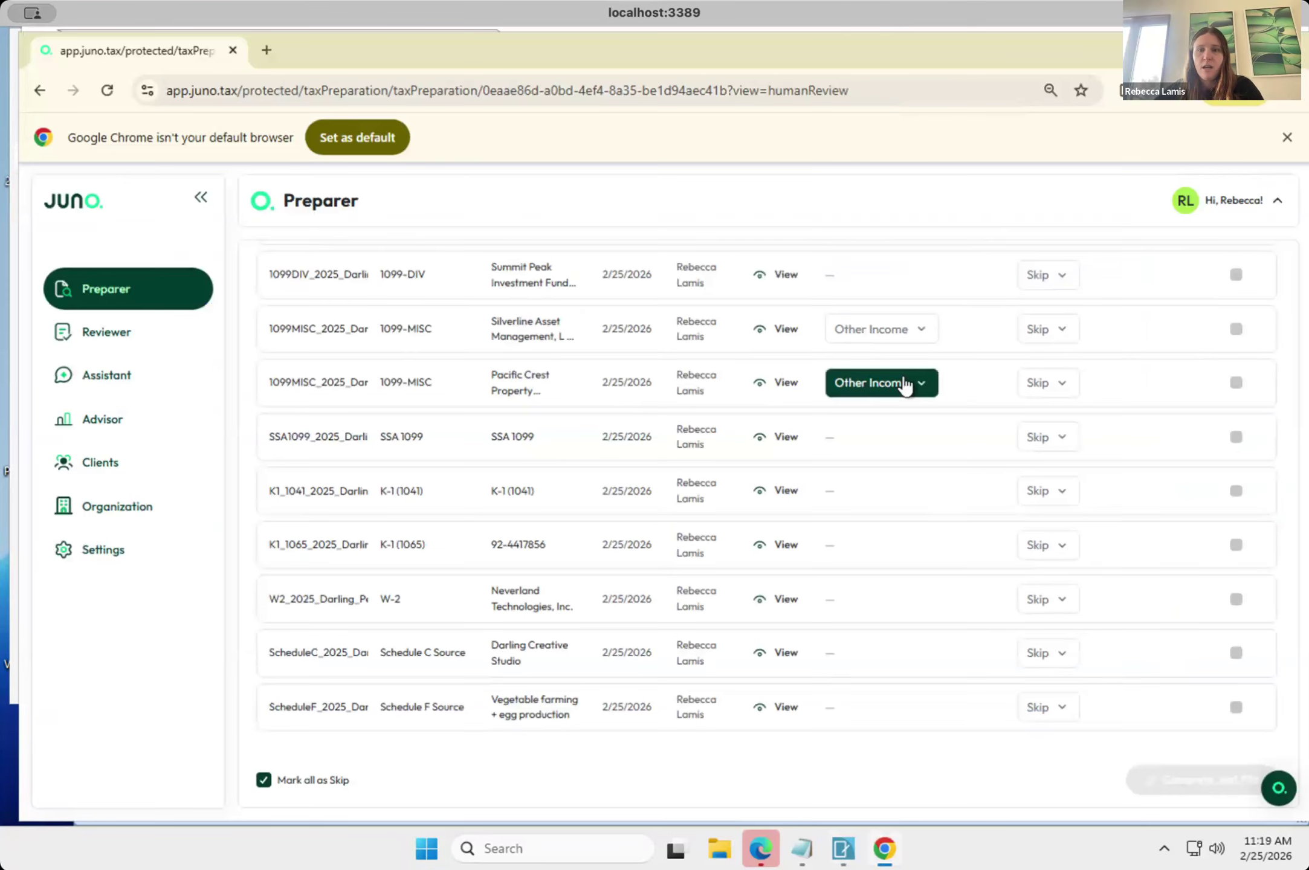
pyautogui.scroll(3, 906, 384)
pyautogui.scroll(3, 906, 384)
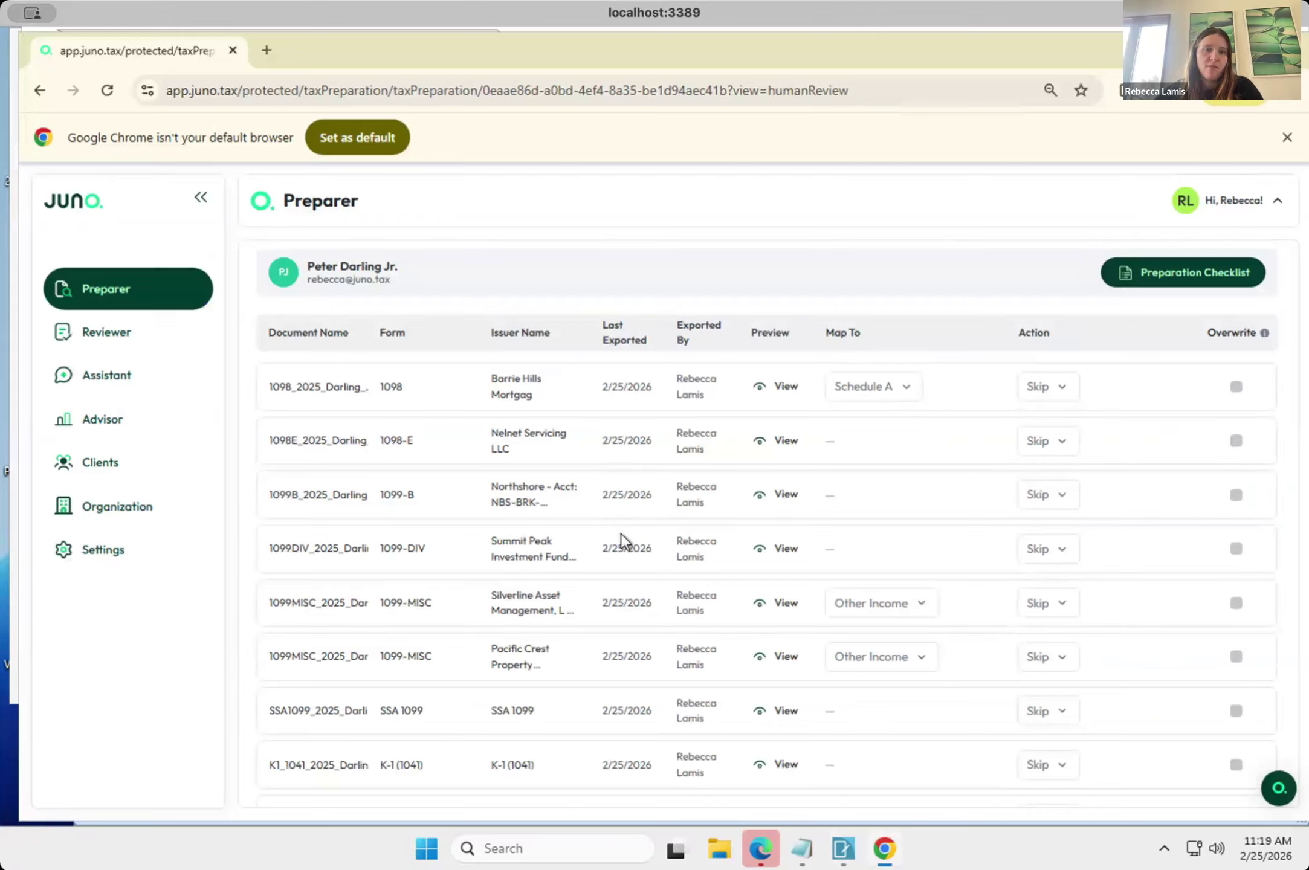
pyautogui.scroll(-3, 622, 535)
pyautogui.scroll(-2, 621, 534)
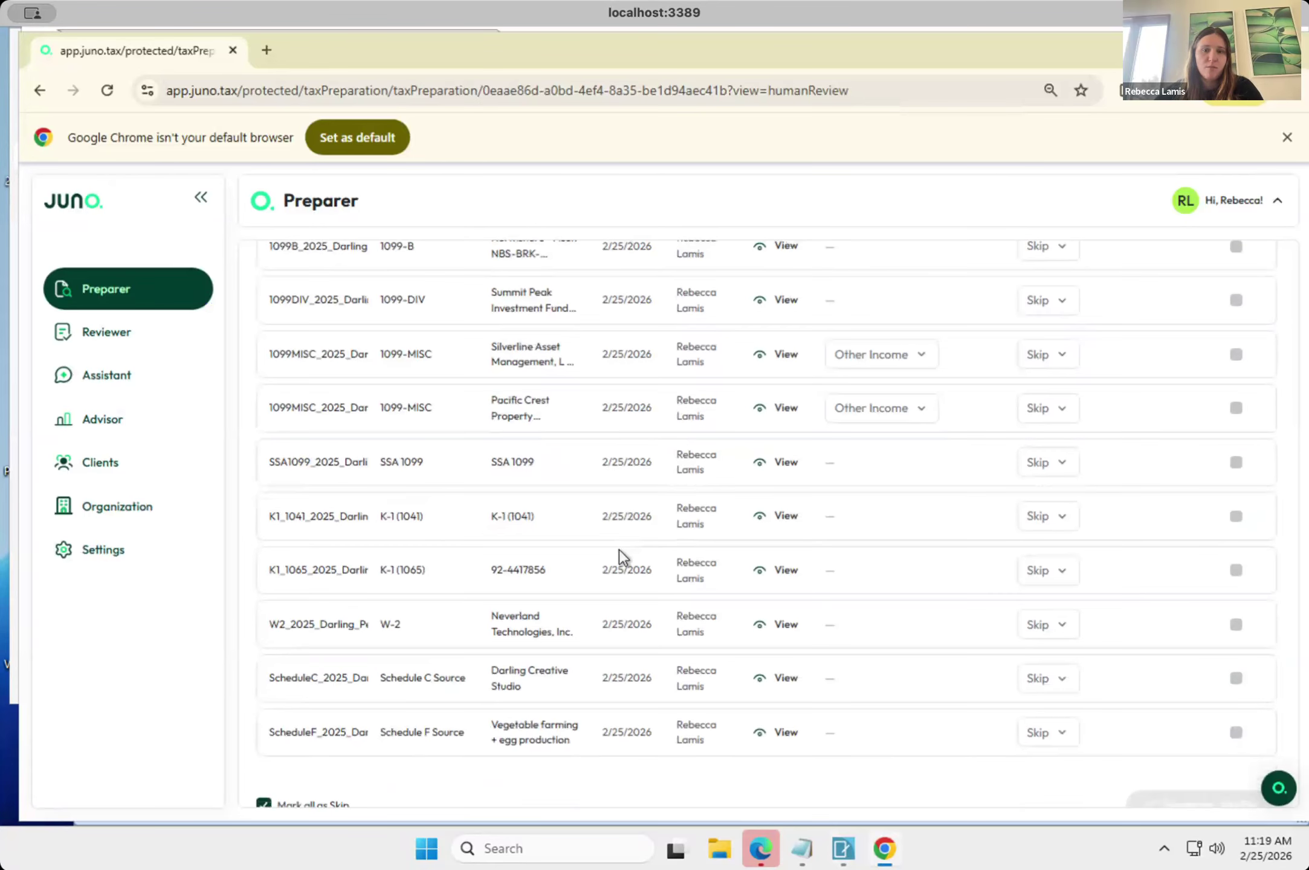
pyautogui.scroll(5, 631, 373)
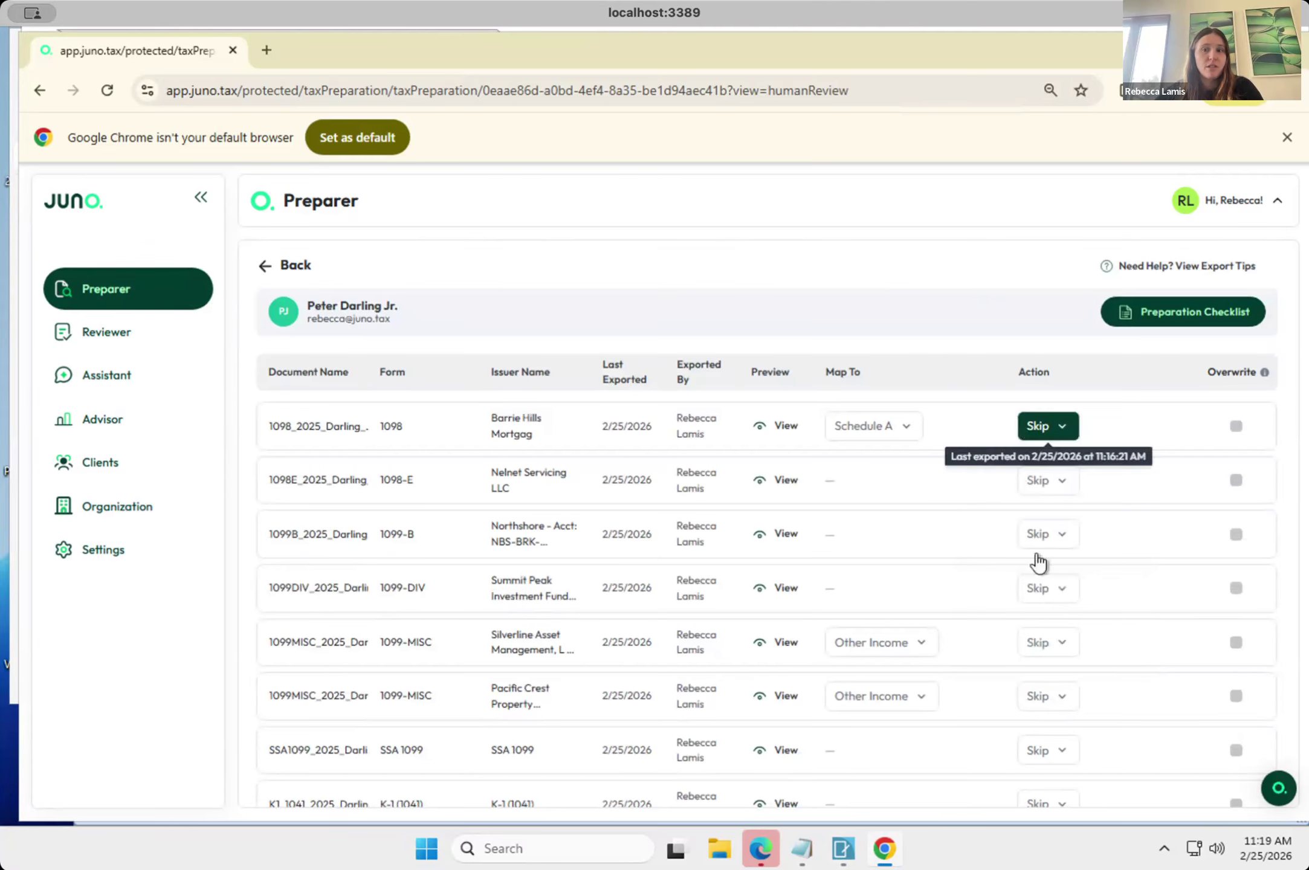
pyautogui.scroll(-1, 1038, 582)
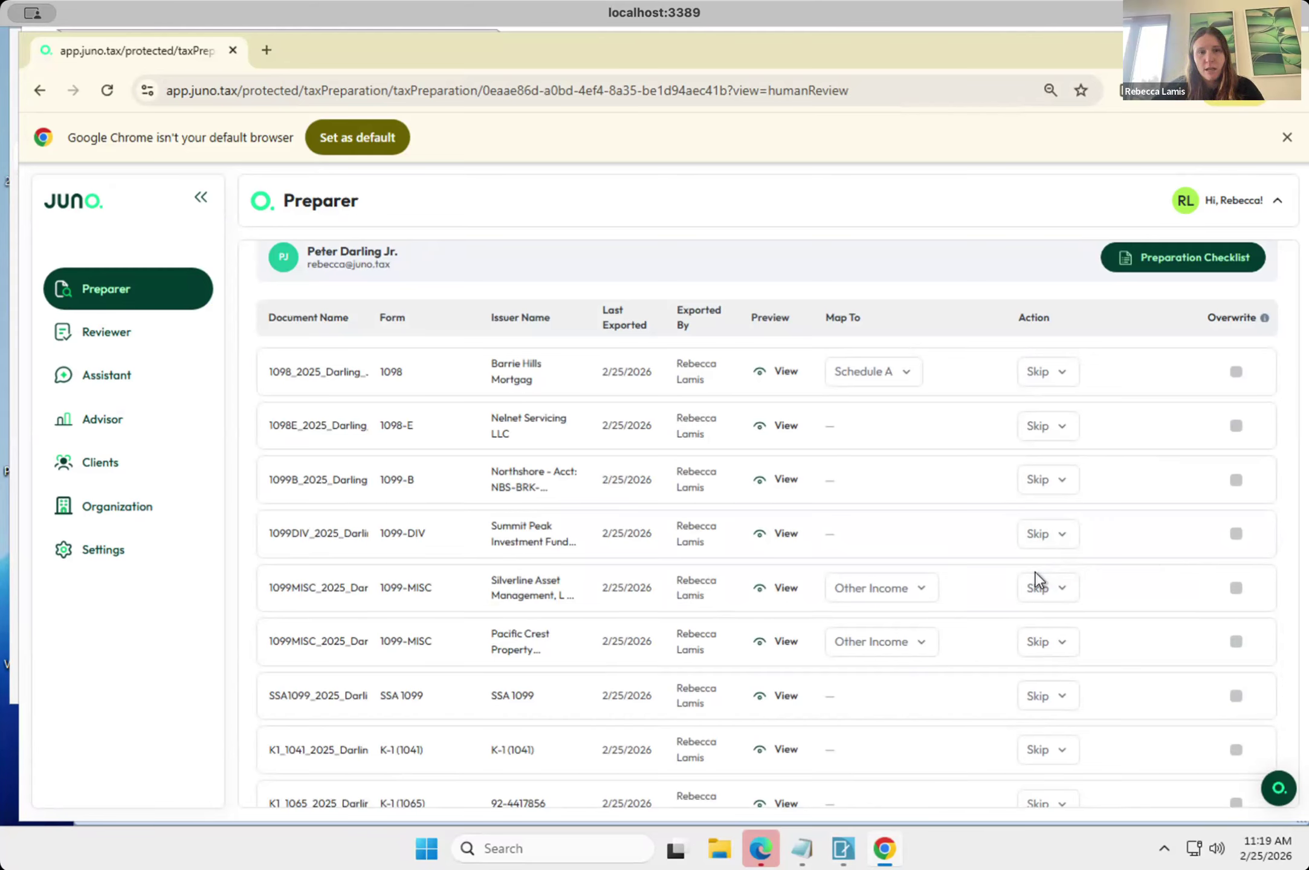
# Open the Preparation Checklist and examine the medium- and low-severity manual-entry items for the Pacific Field Services K-1 (1065).
pyautogui.click(1193, 263)
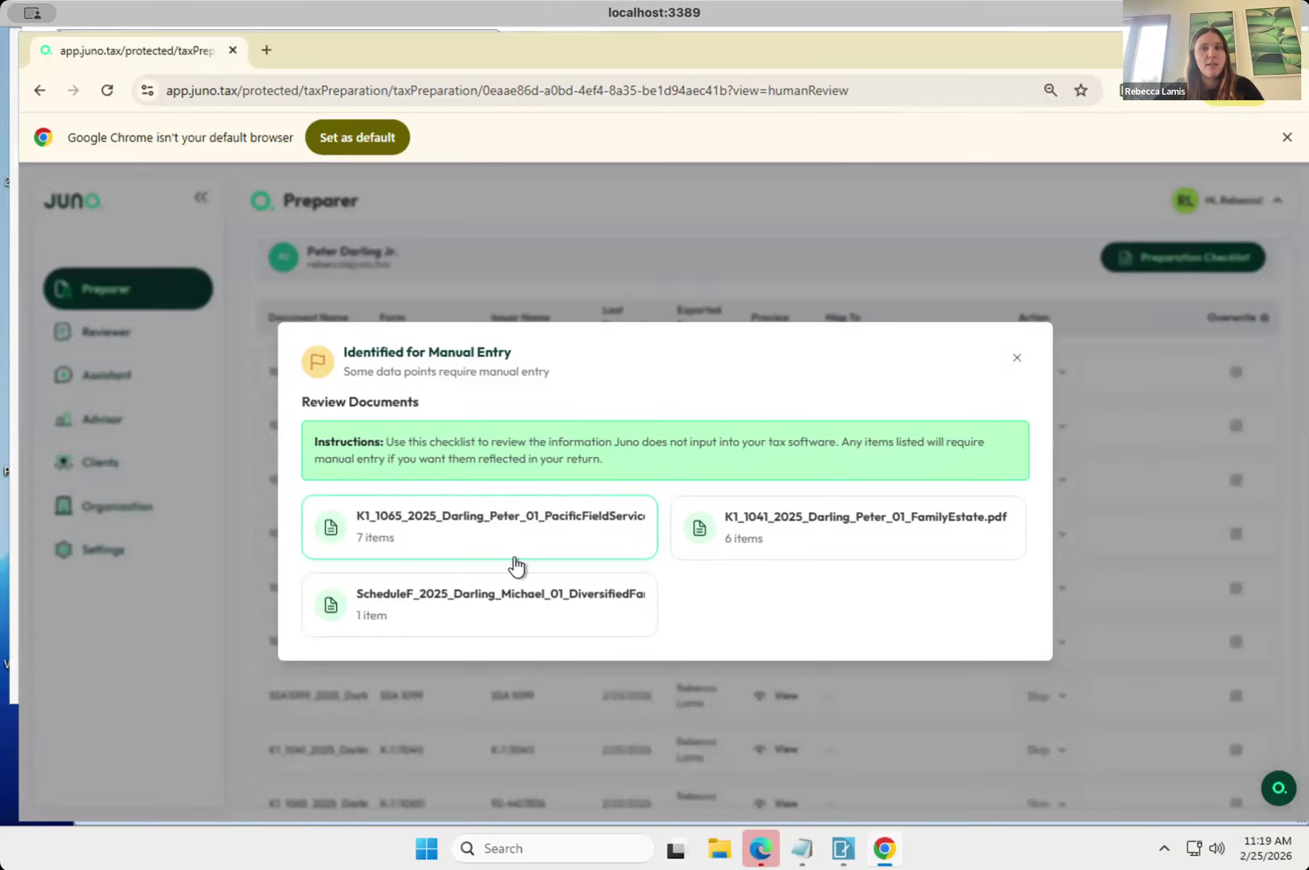
pyautogui.click(506, 533)
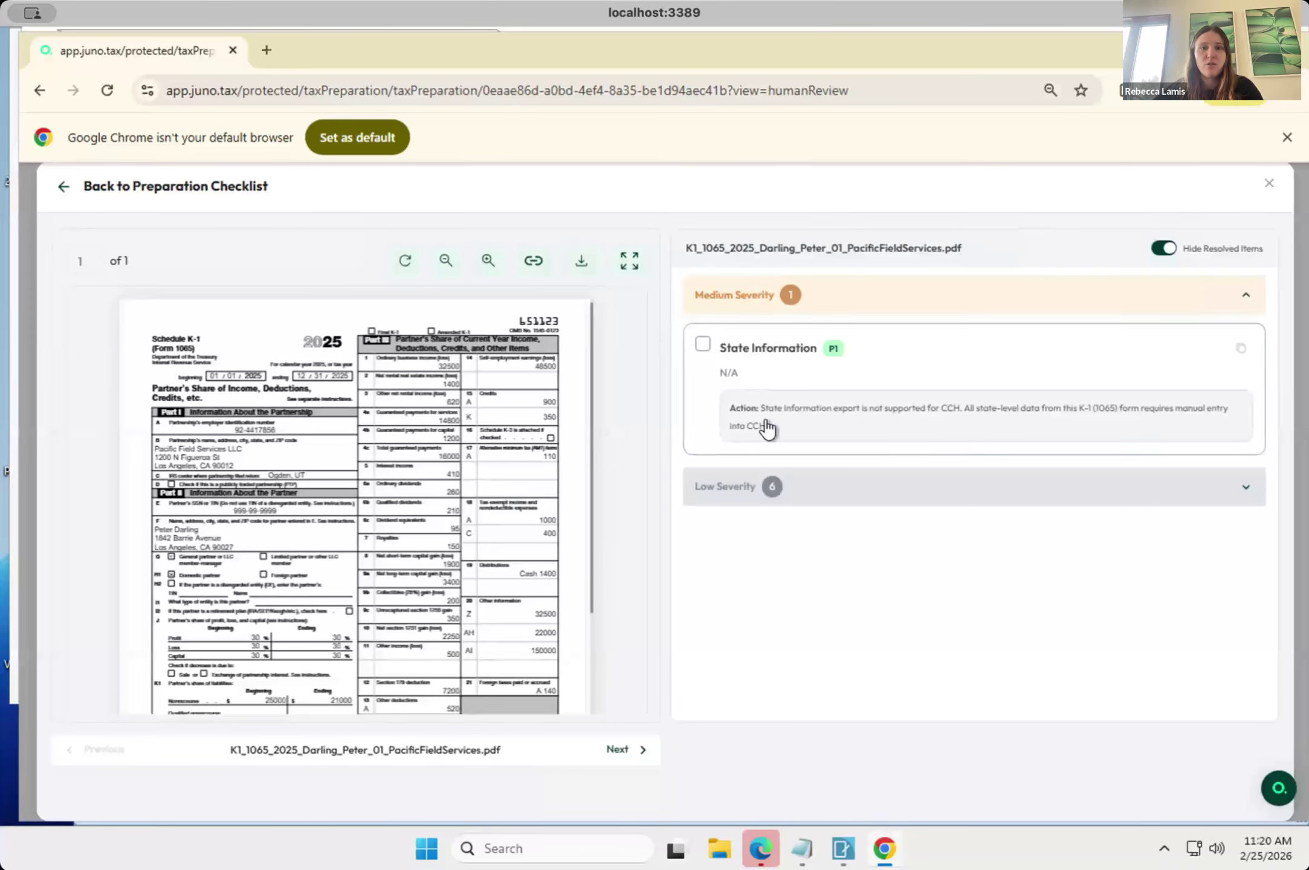
pyautogui.click(748, 493)
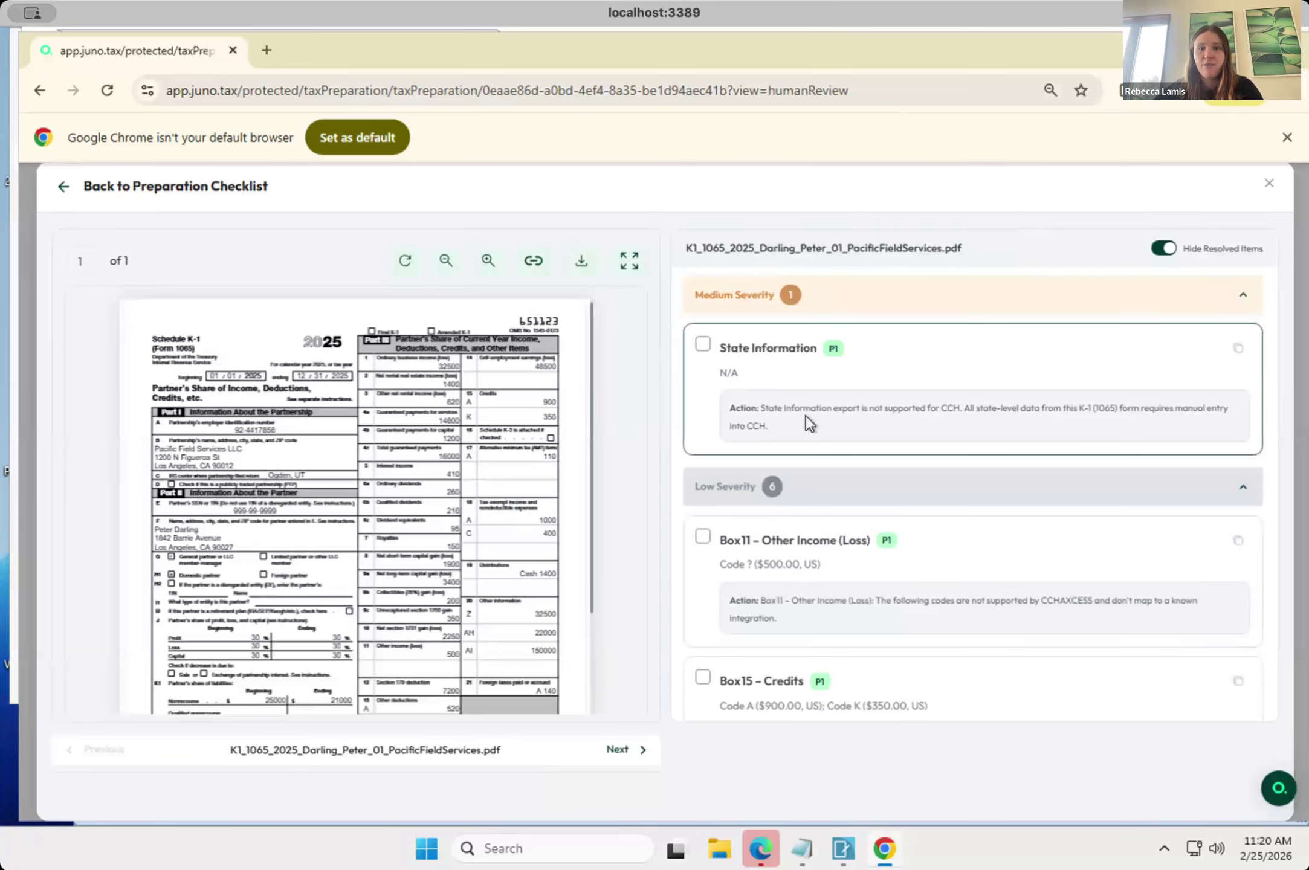
pyautogui.scroll(-2, 808, 423)
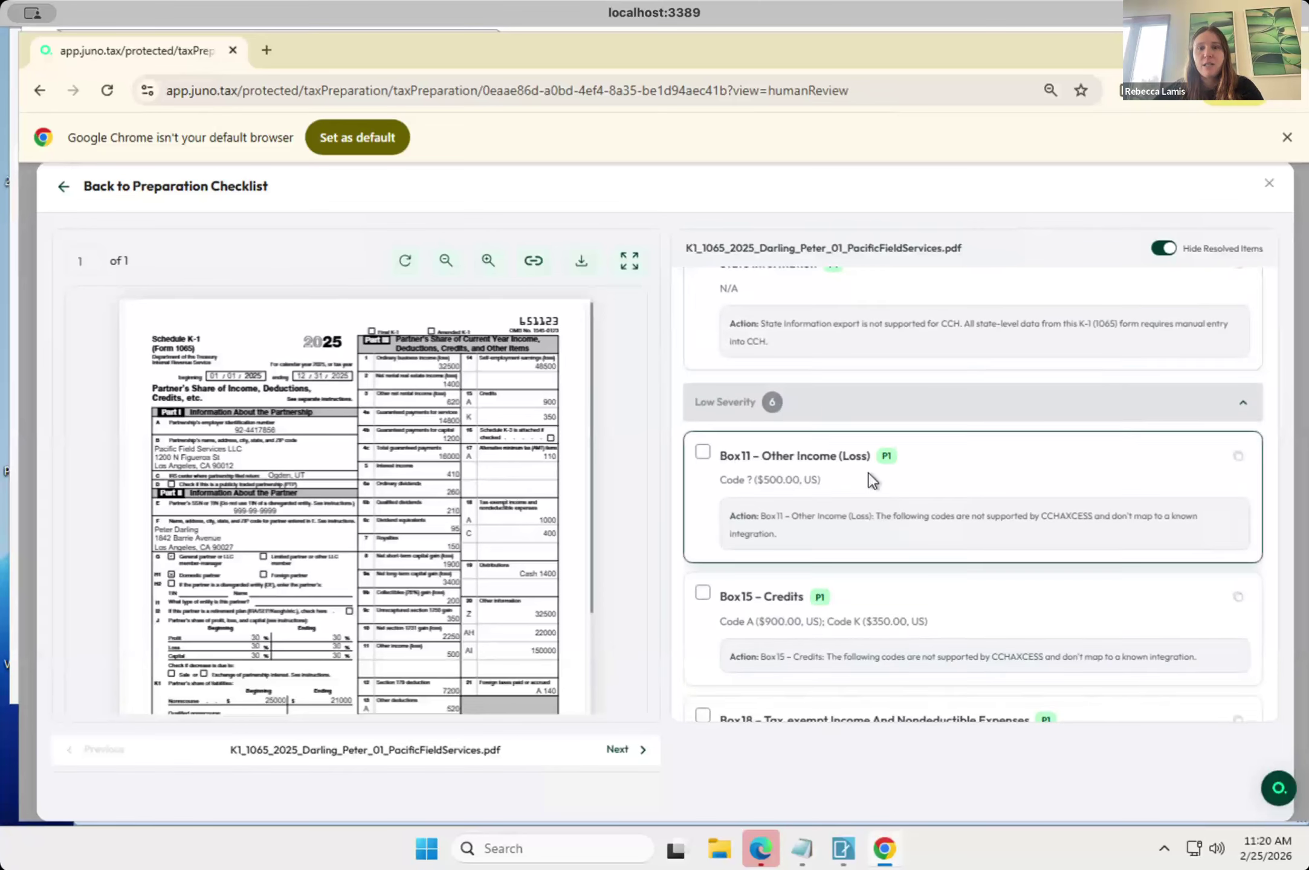
pyautogui.scroll(2, 795, 494)
pyautogui.scroll(-2, 795, 498)
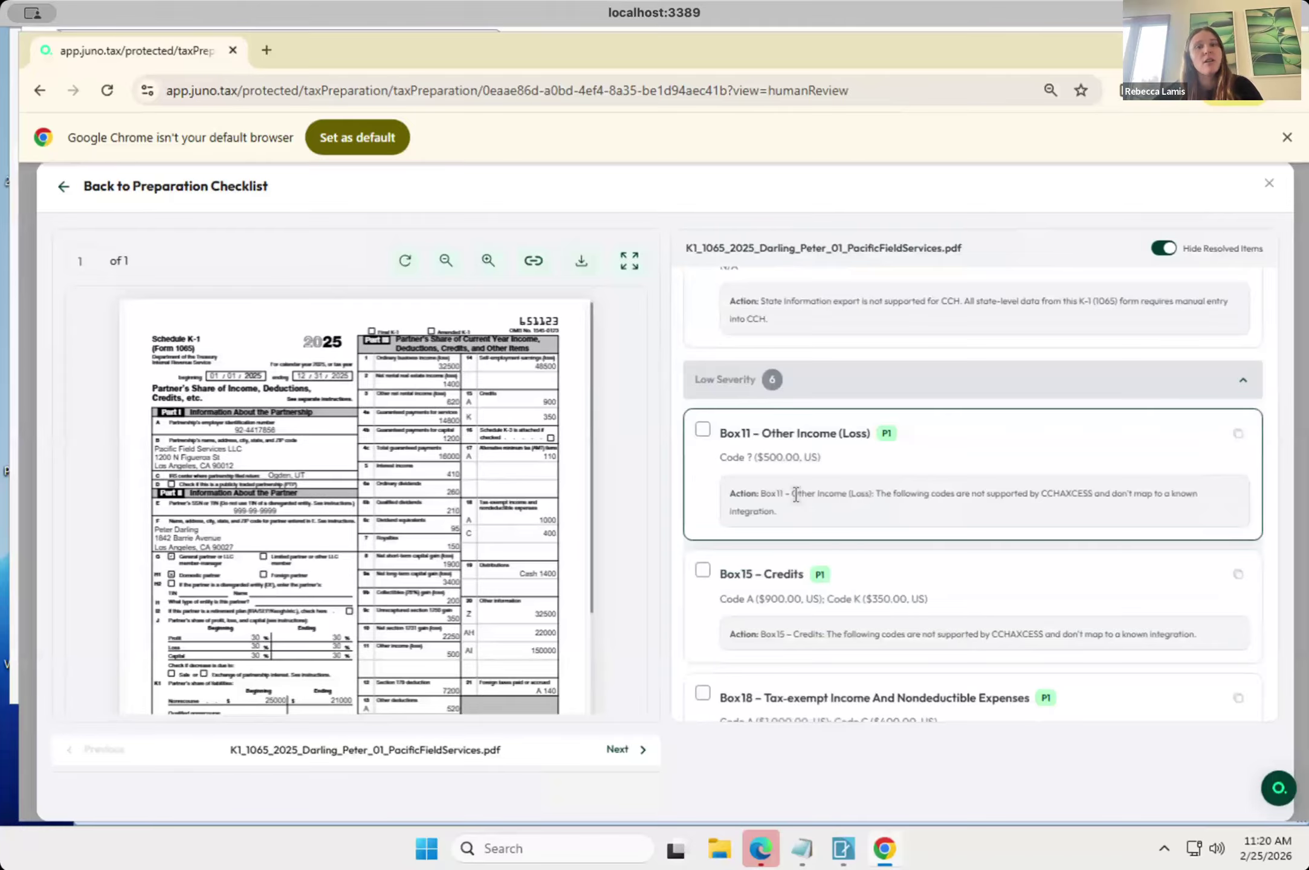
pyautogui.scroll(2, 805, 486)
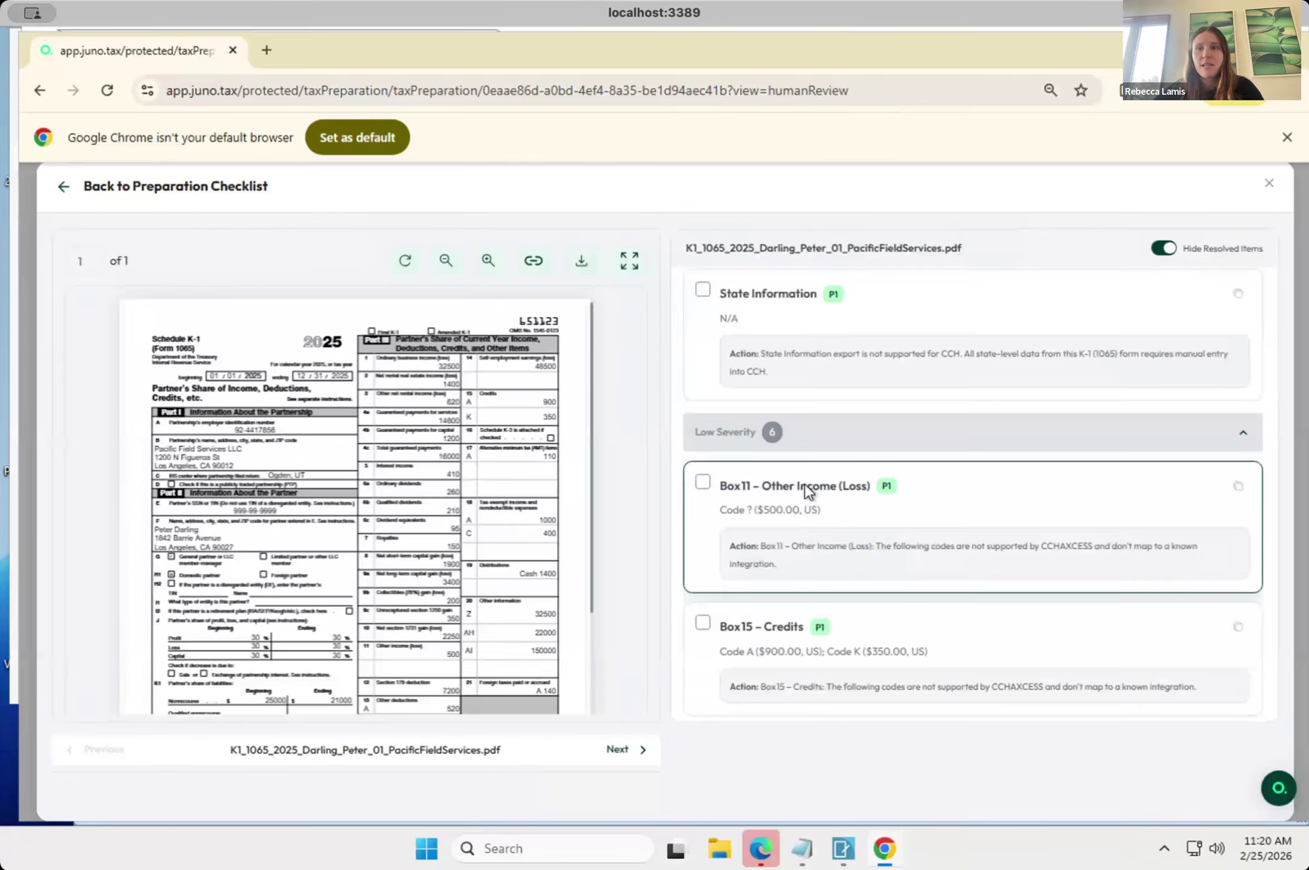
pyautogui.click(1269, 183)
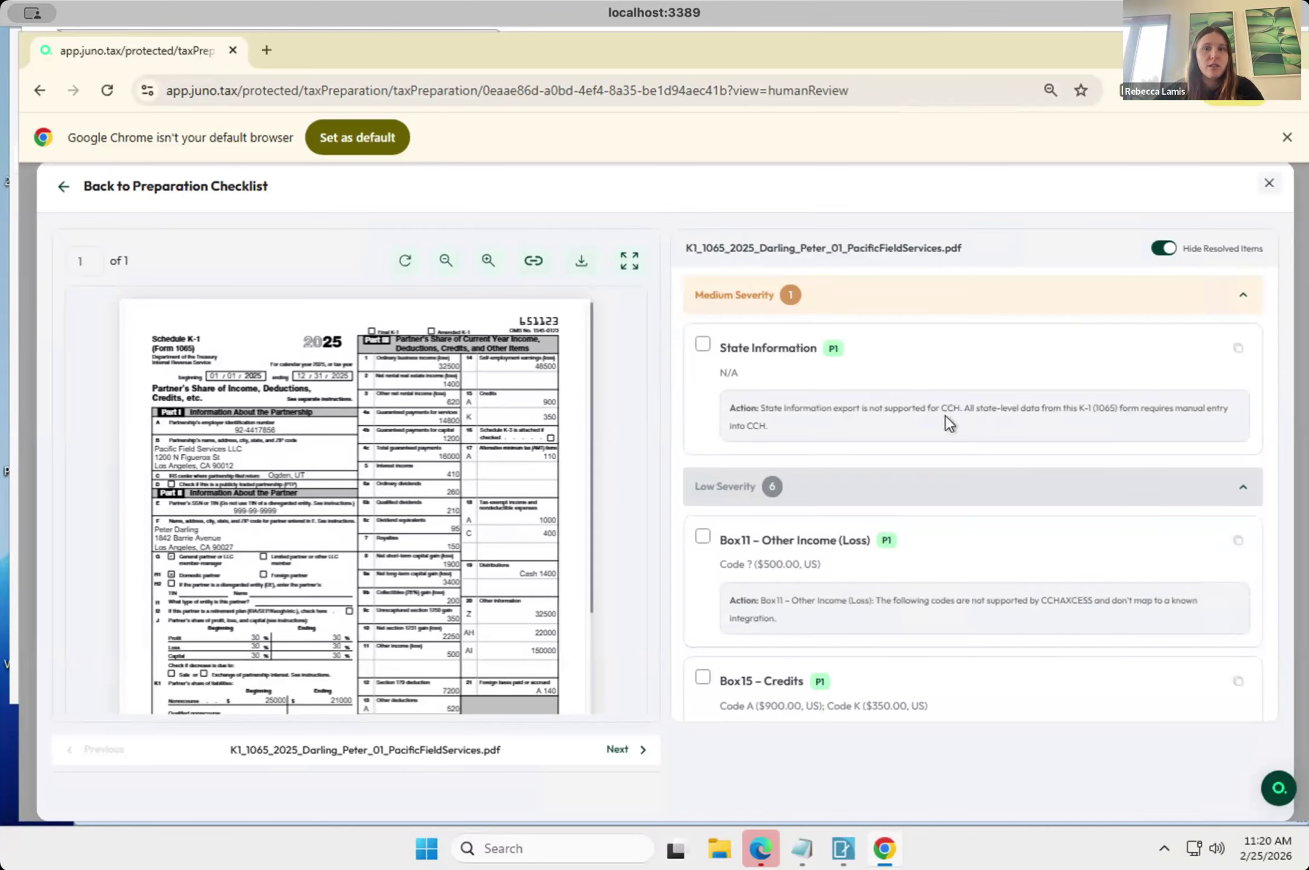
# Scan the document export list, and switch back to the open 2025 return in CCH Axcess Tax to look through its worksheet list.
pyautogui.scroll(-4, 885, 596)
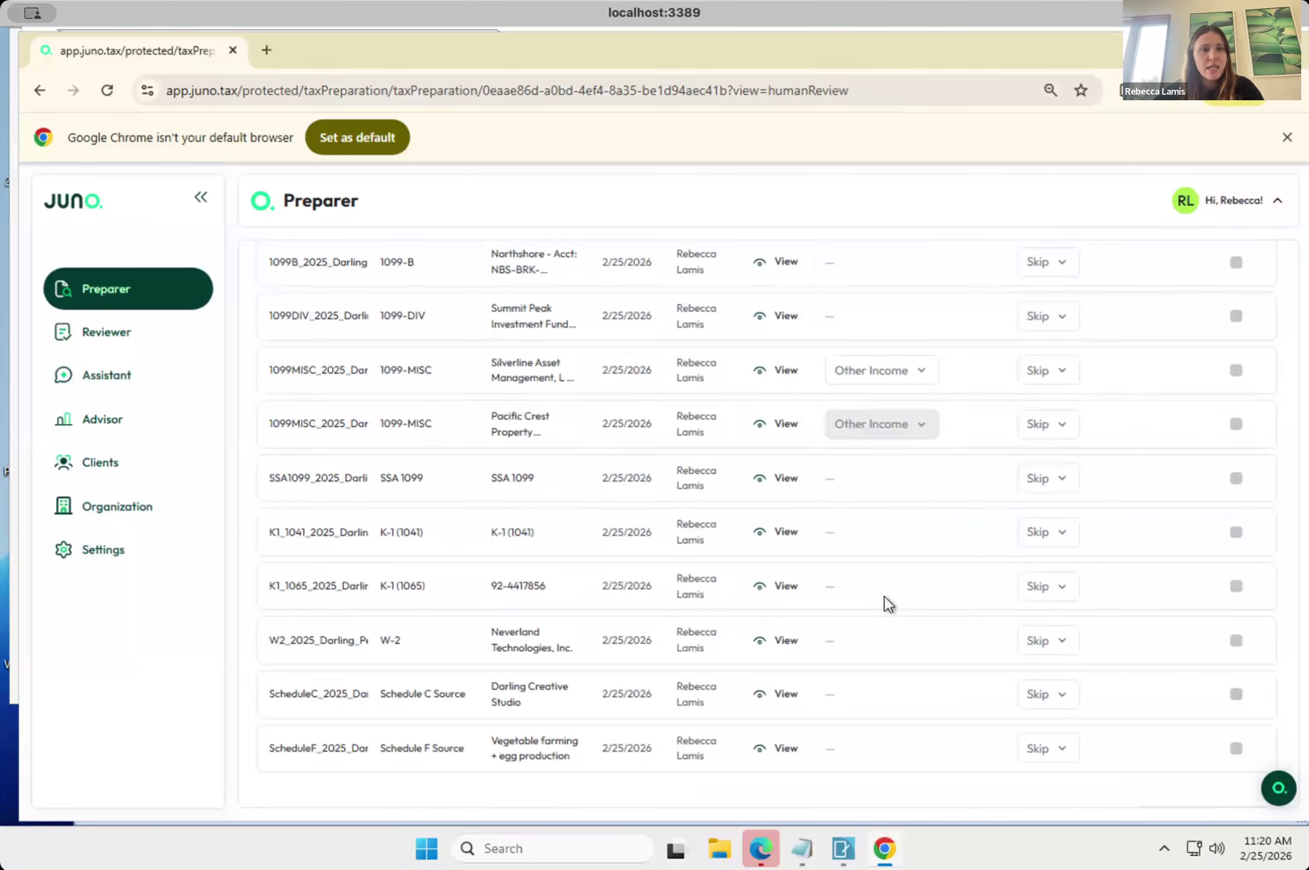
pyautogui.scroll(3, 885, 596)
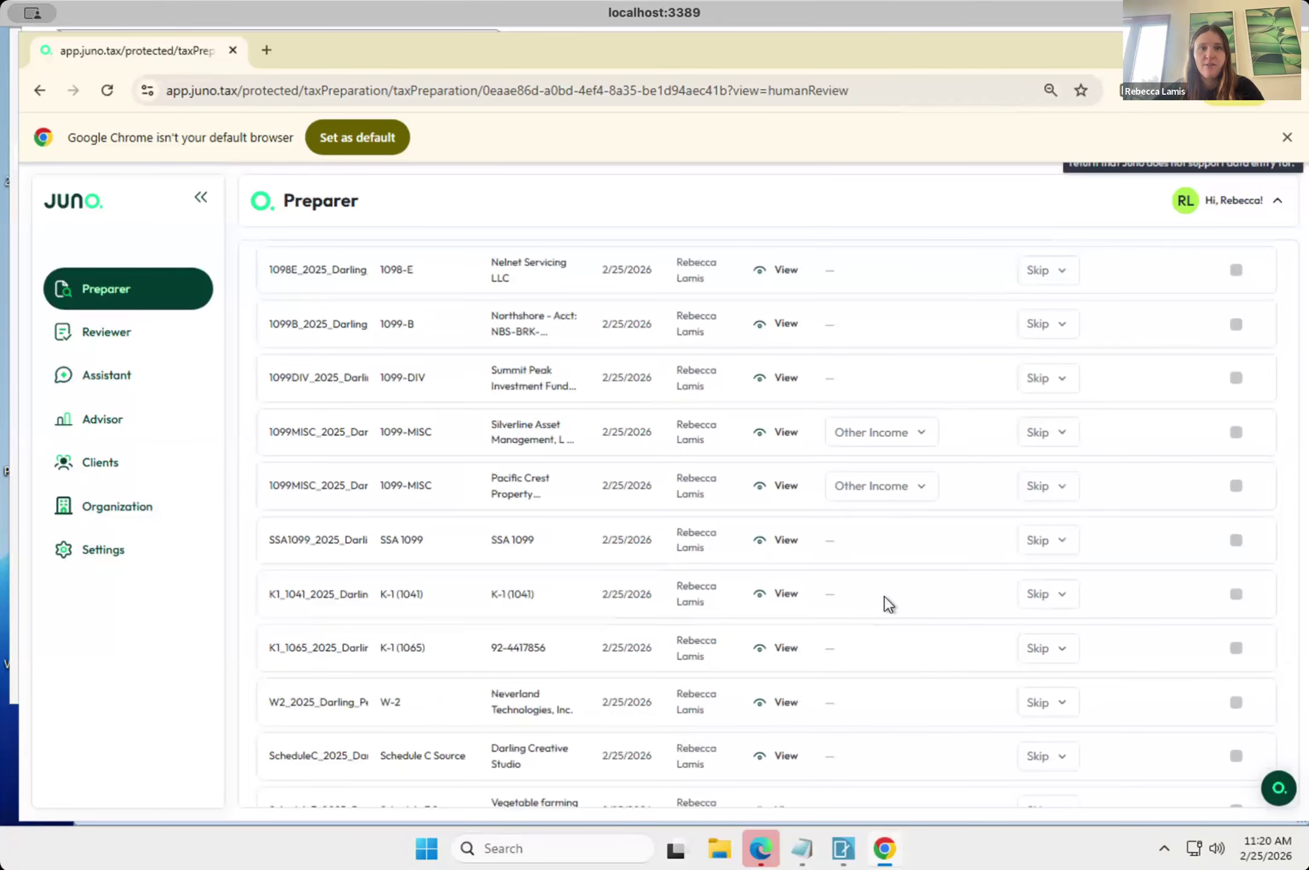
pyautogui.scroll(2, 885, 597)
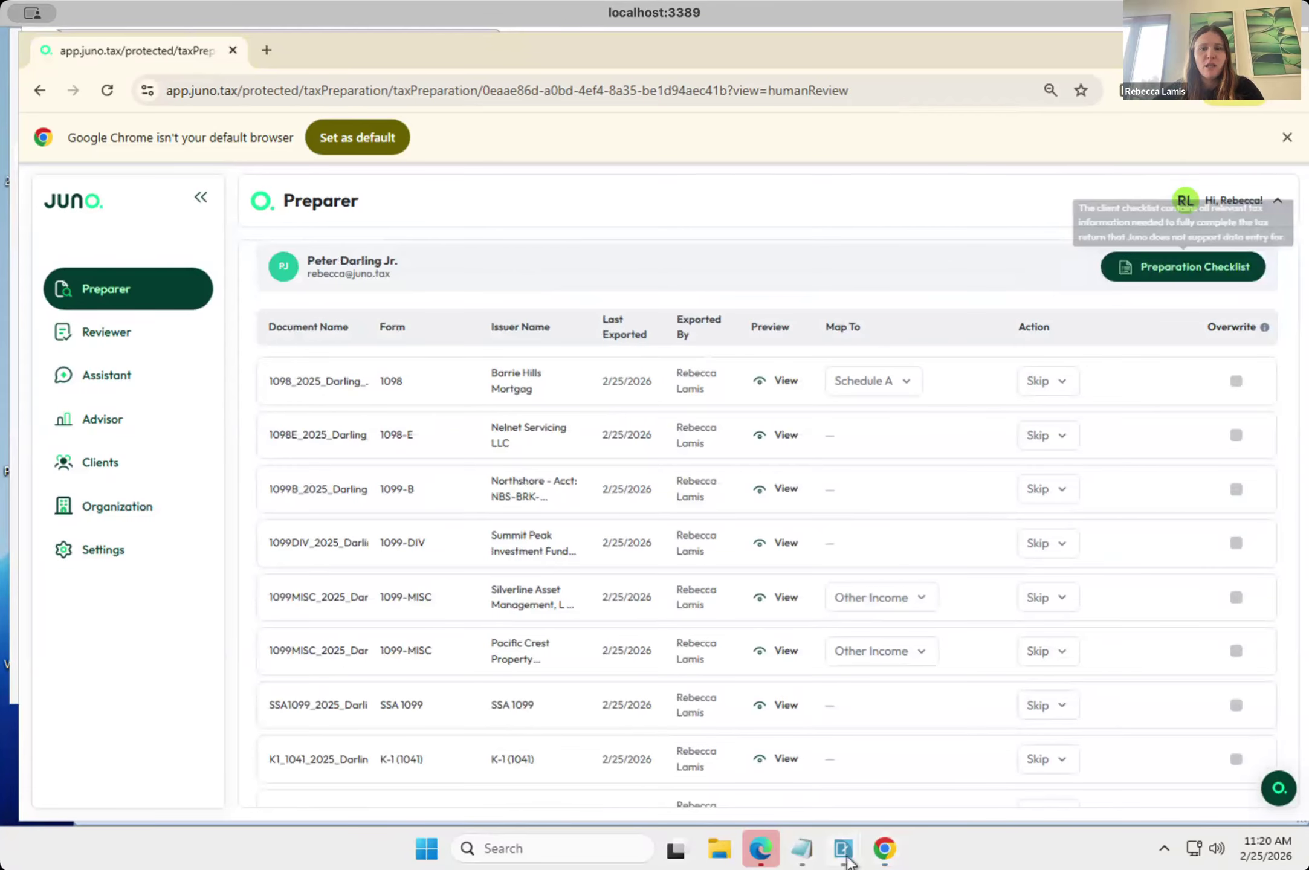
pyautogui.moveTo(847, 859)
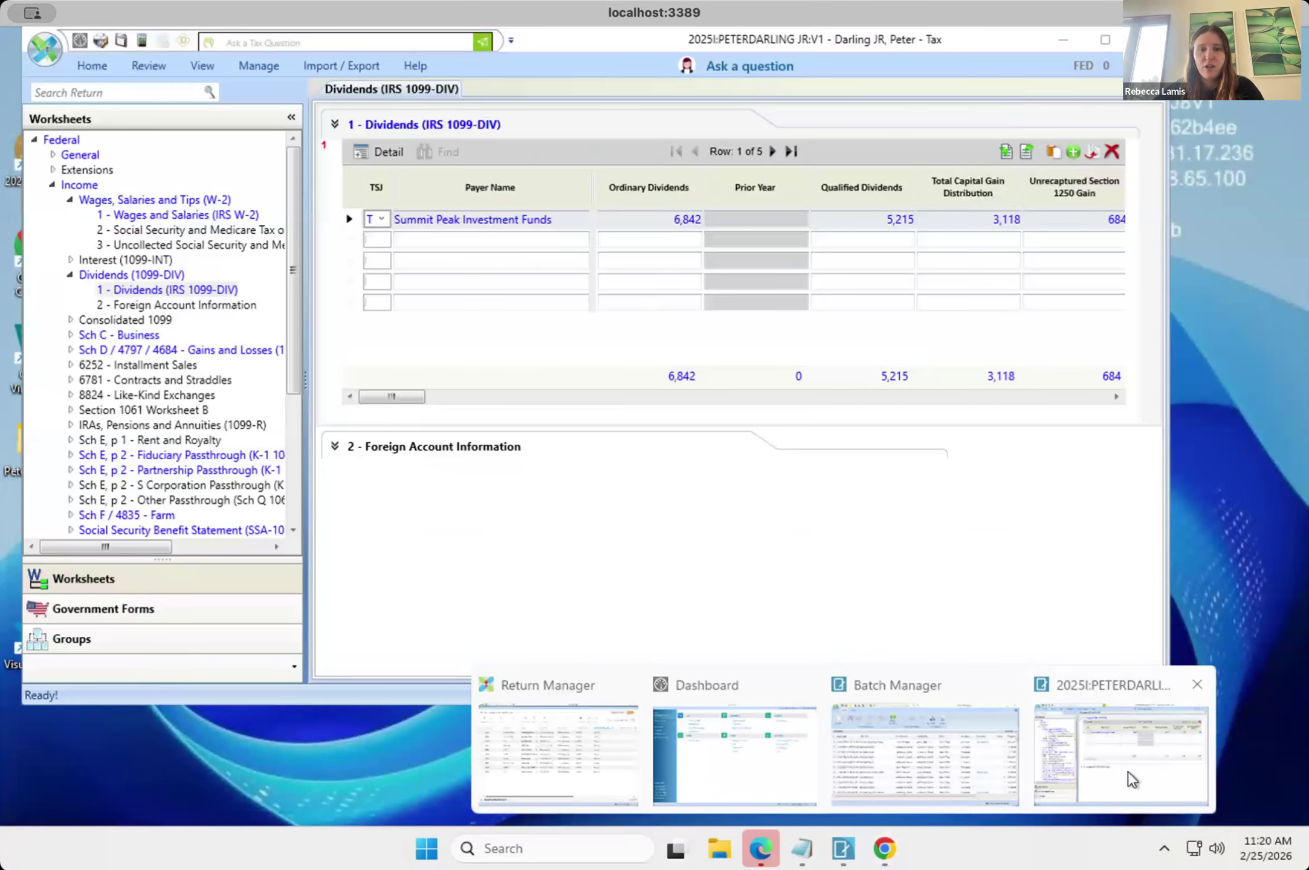
pyautogui.click(1127, 771)
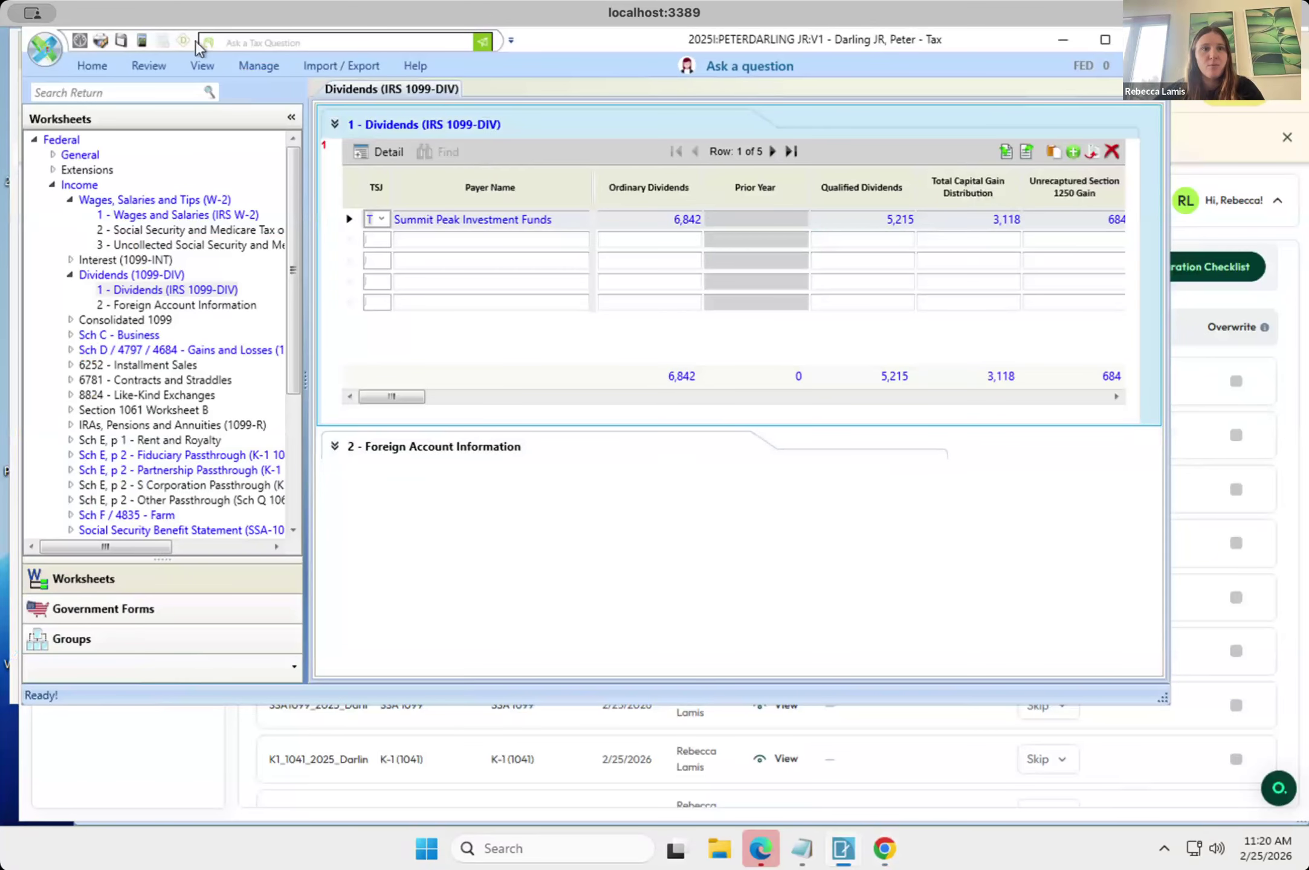
pyautogui.click(121, 41)
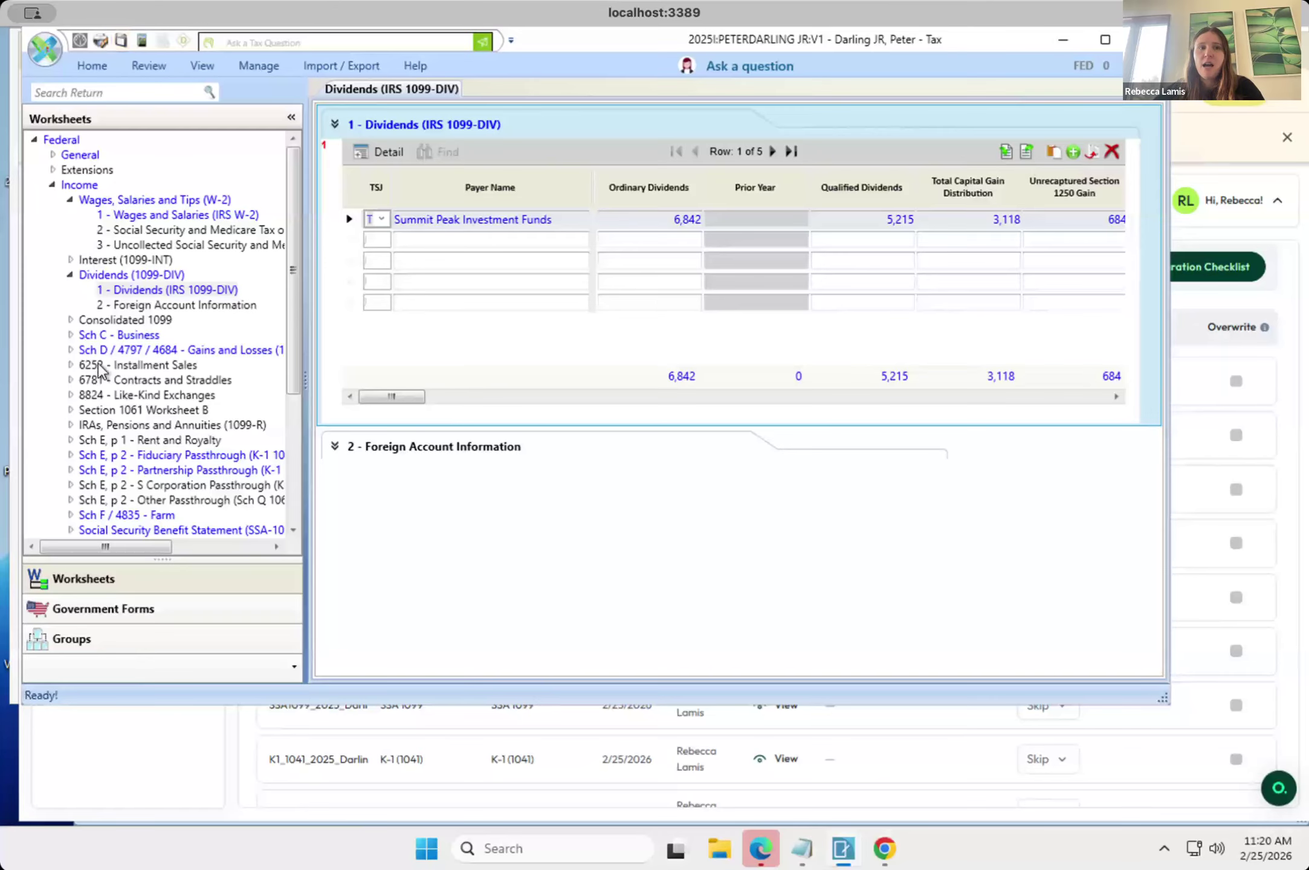
pyautogui.scroll(-3, 101, 370)
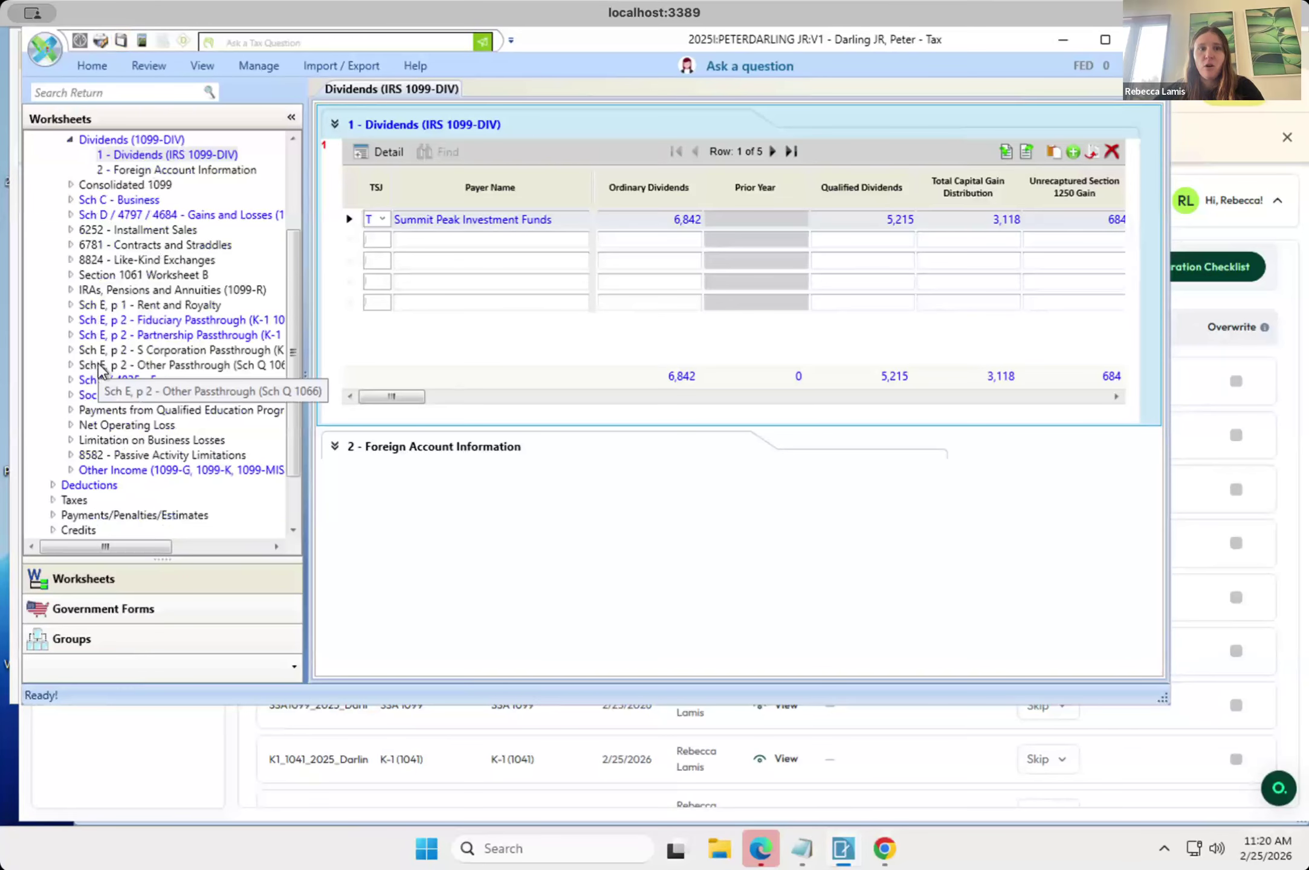
pyautogui.scroll(3, 117, 250)
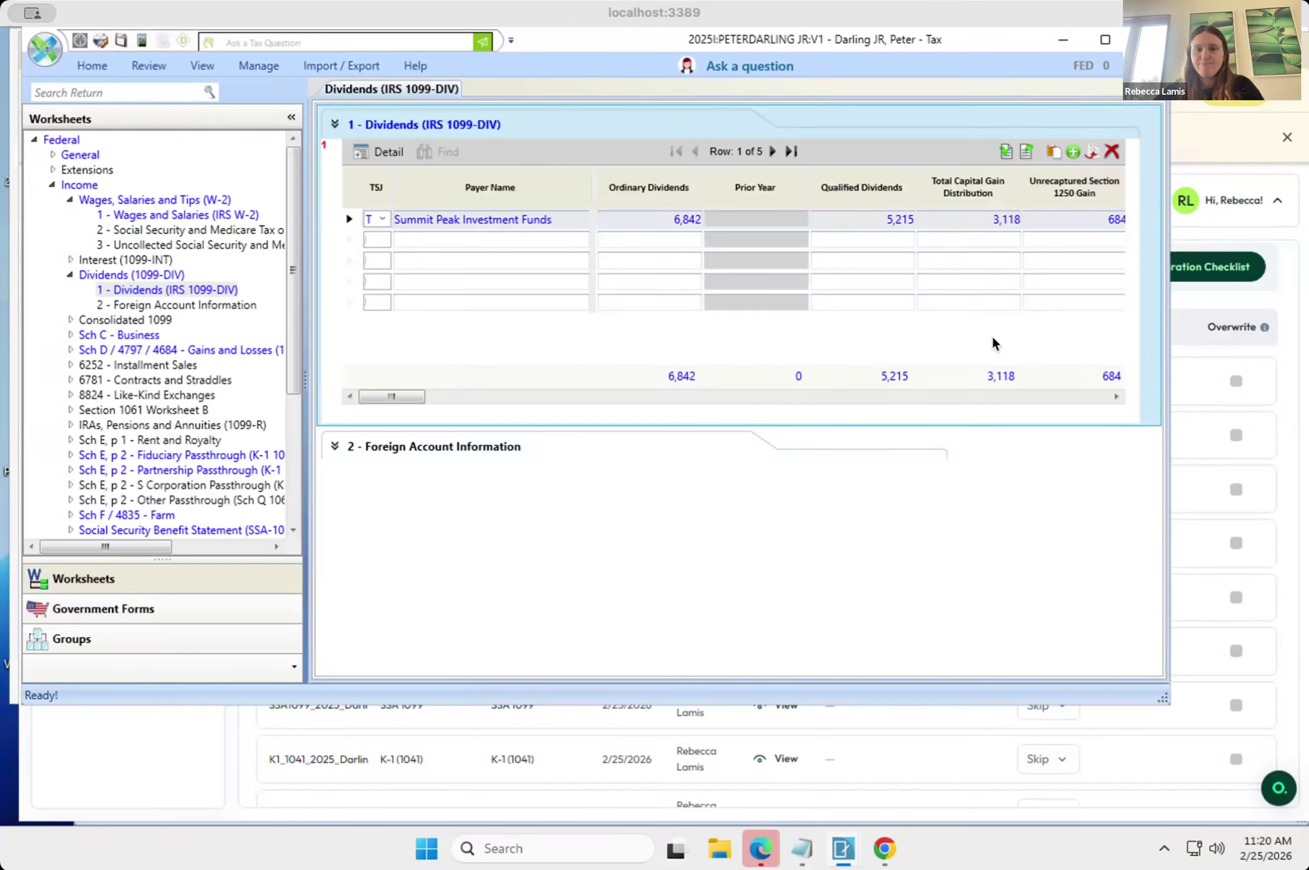
pyautogui.click(1087, 515)
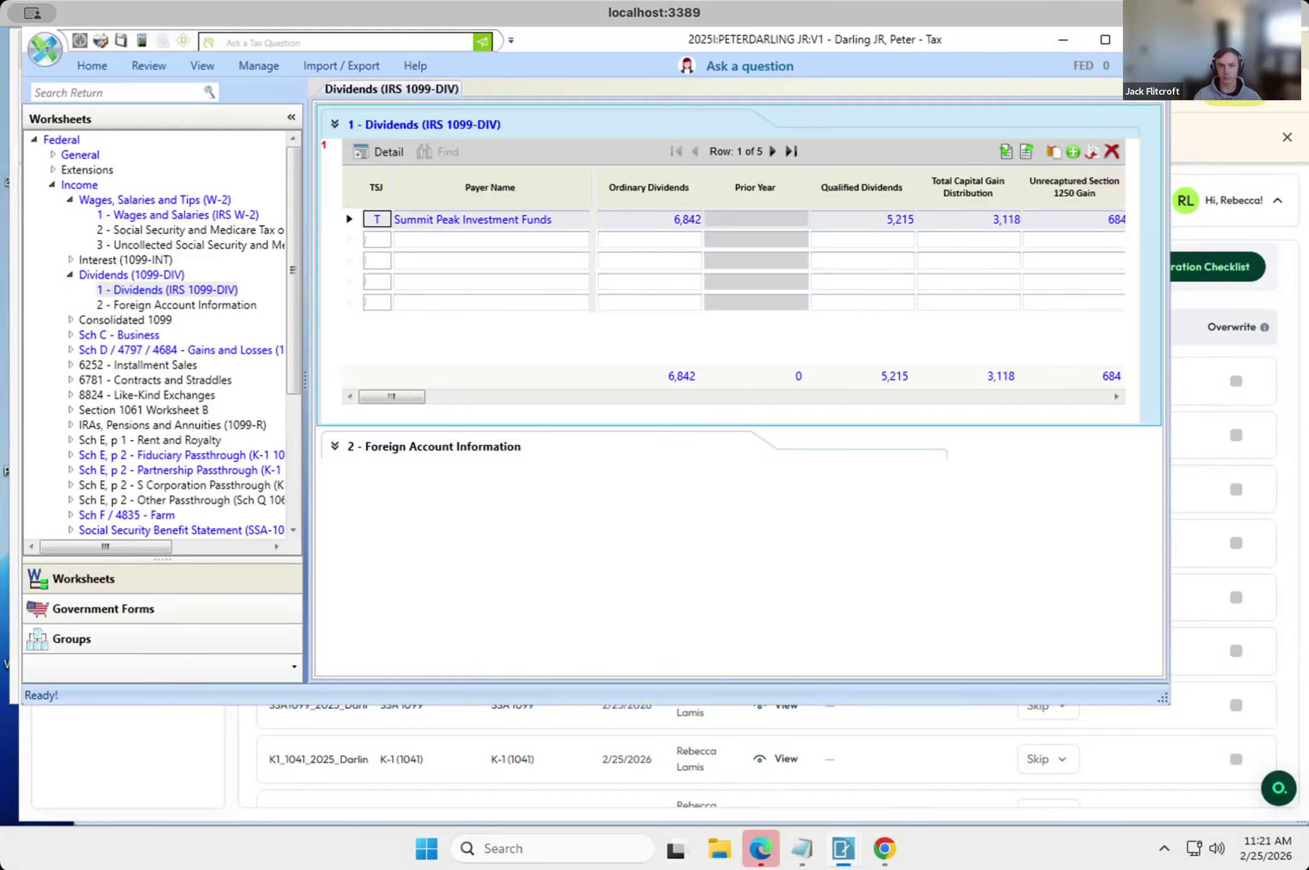
# Switch back to Juno in Chrome and reload the client's tax preparation page to reach the uploaded source documents.
pyautogui.click(1196, 158)
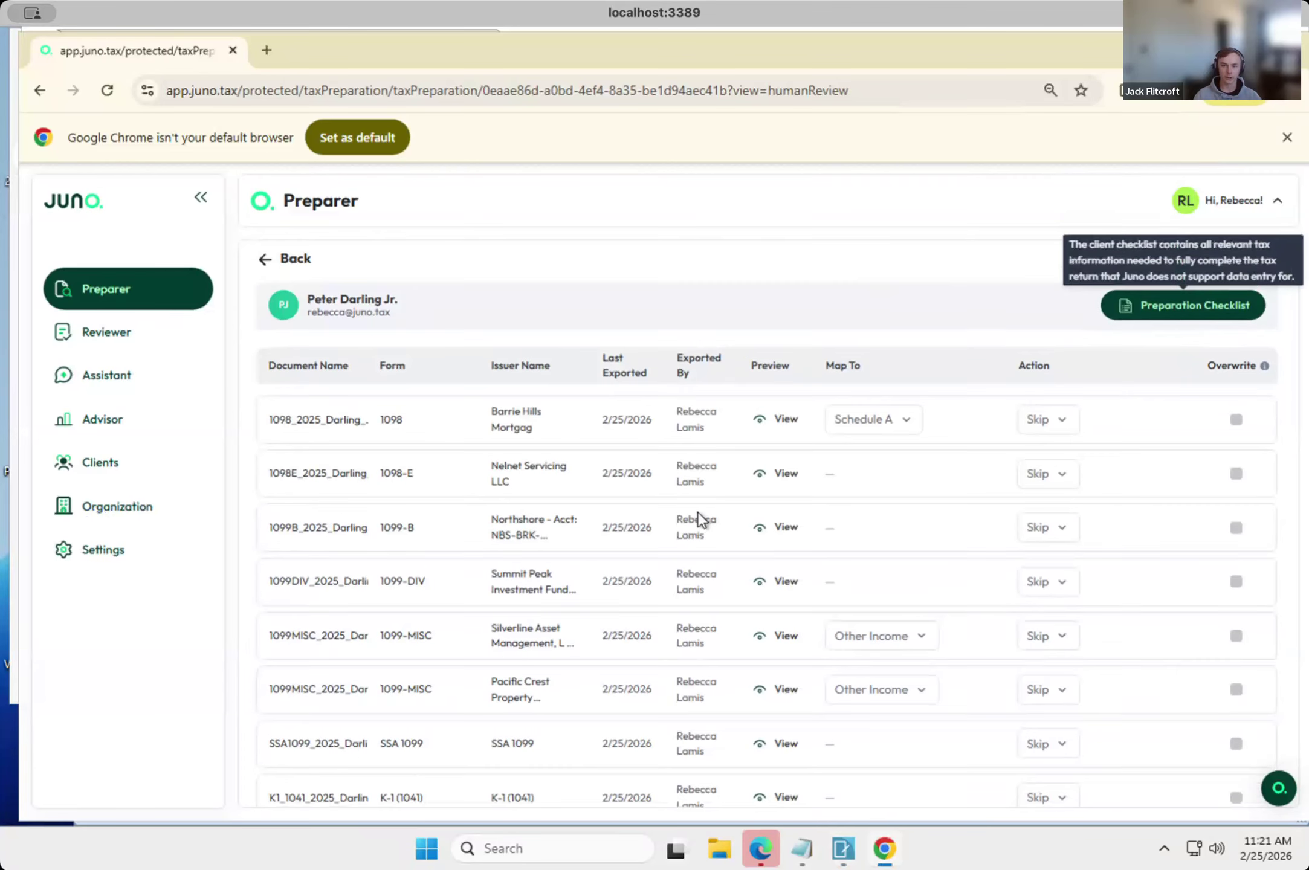
pyautogui.scroll(-5, 697, 512)
pyautogui.scroll(5, 443, 666)
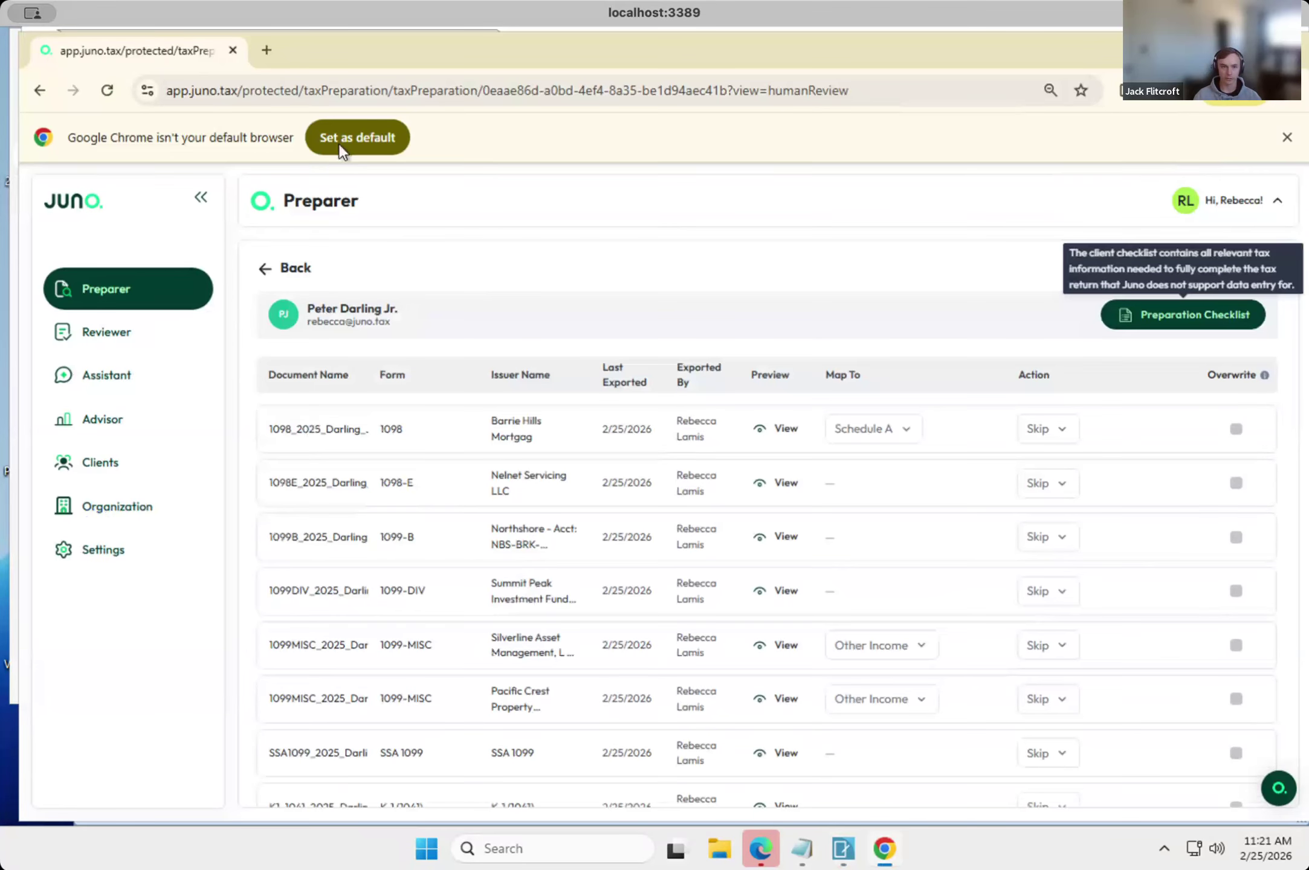
pyautogui.click(517, 87)
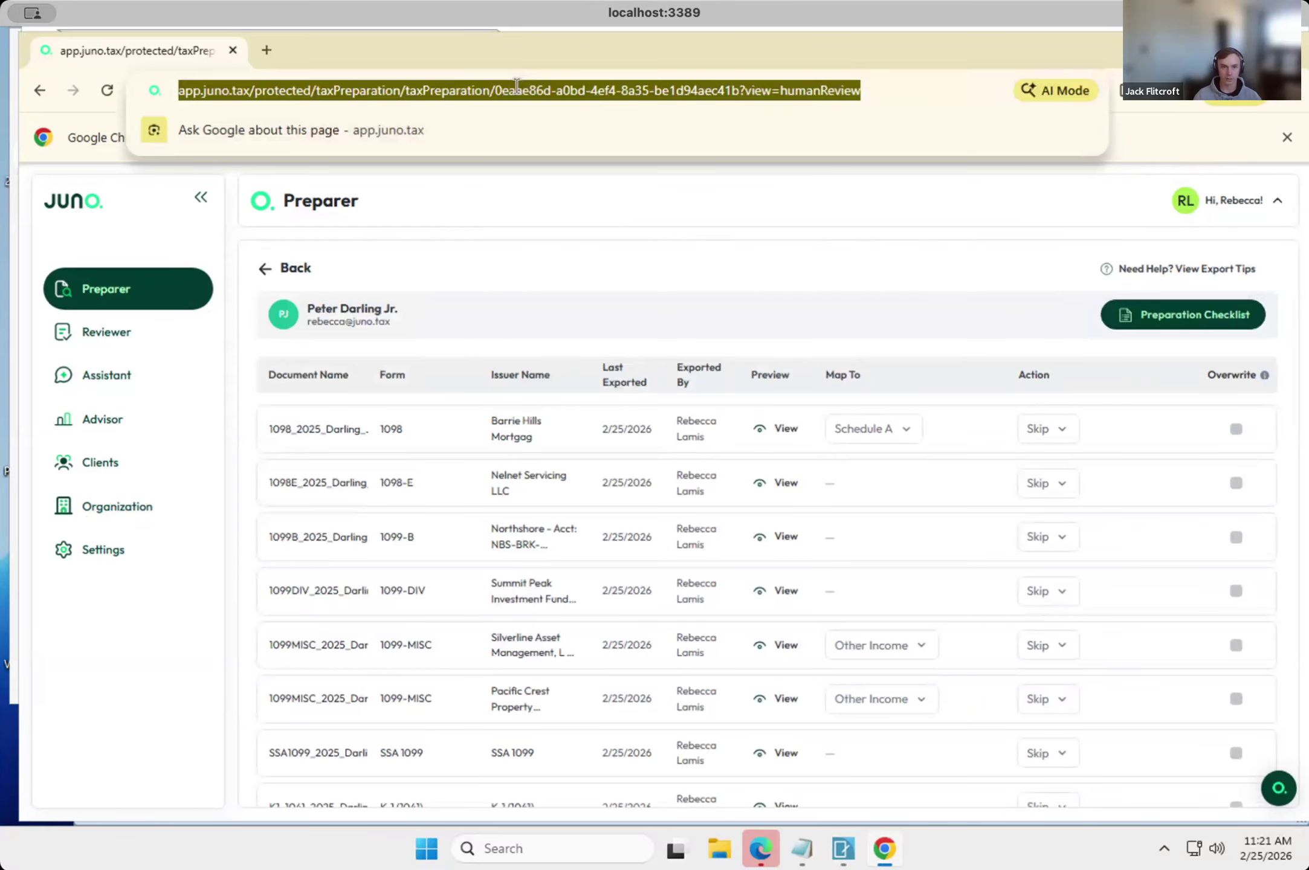
pyautogui.press('Return')
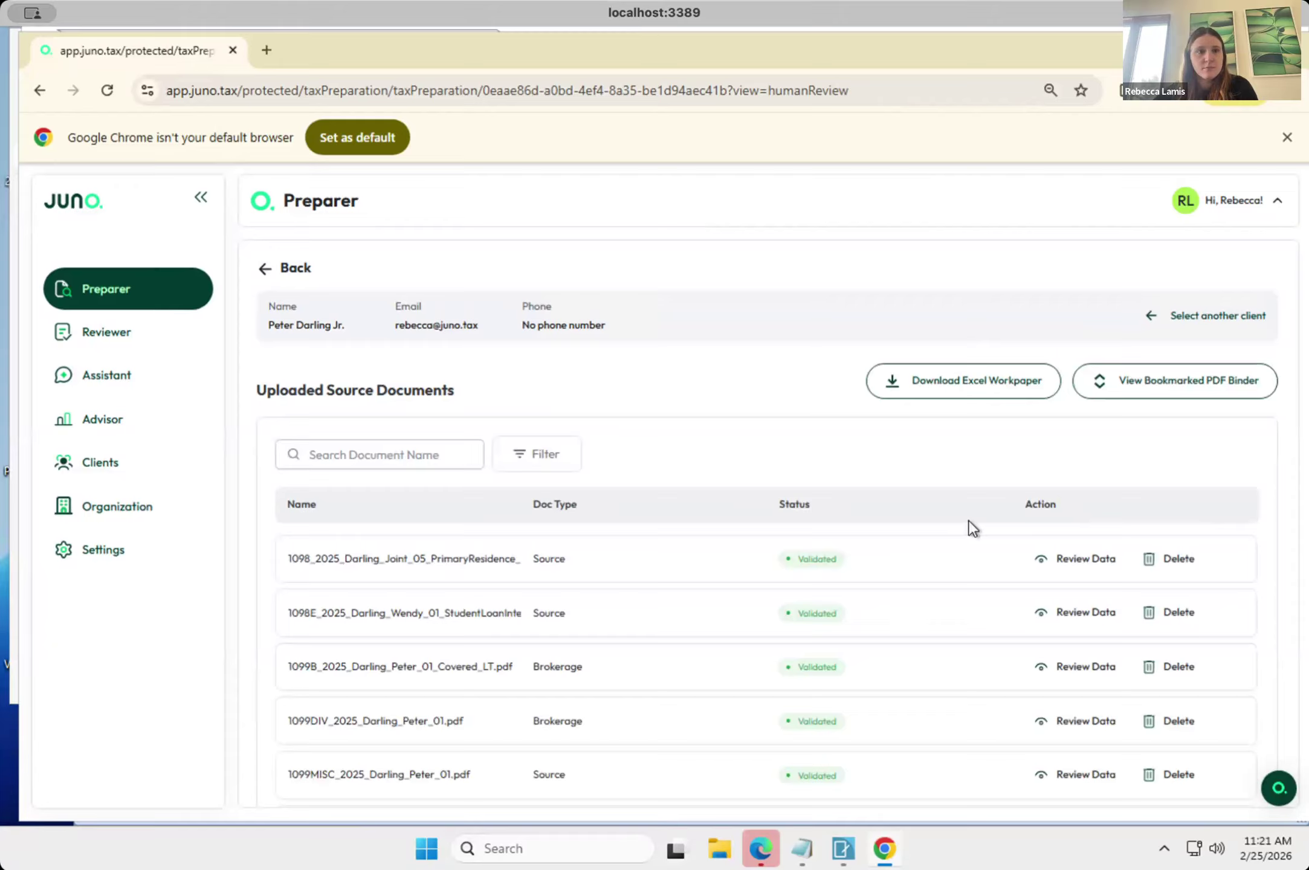
# Look through the uploaded source documents and view the extracted data of the primary residence 1098 document.
pyautogui.scroll(-2, 969, 521)
pyautogui.scroll(-2, 969, 520)
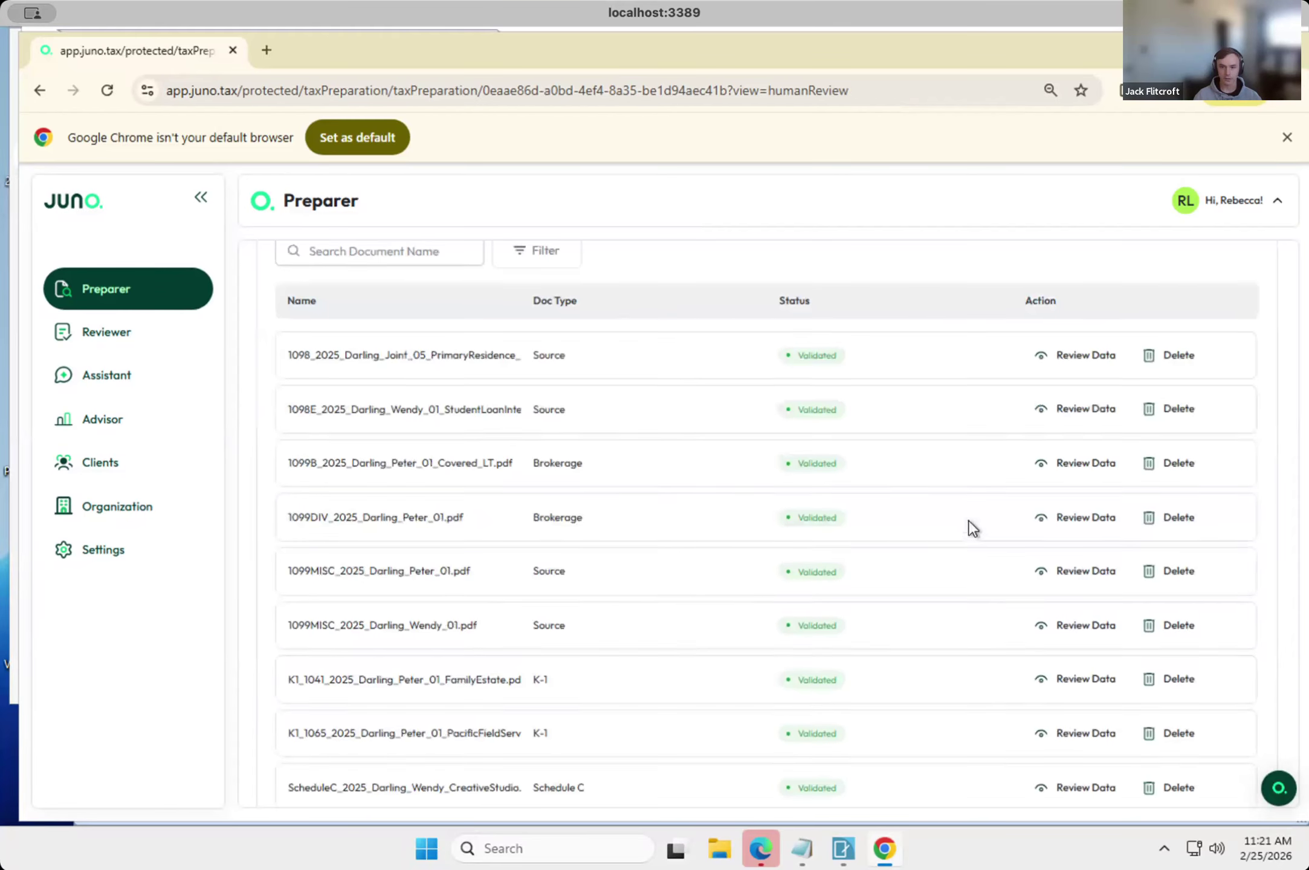
pyautogui.scroll(2, 969, 520)
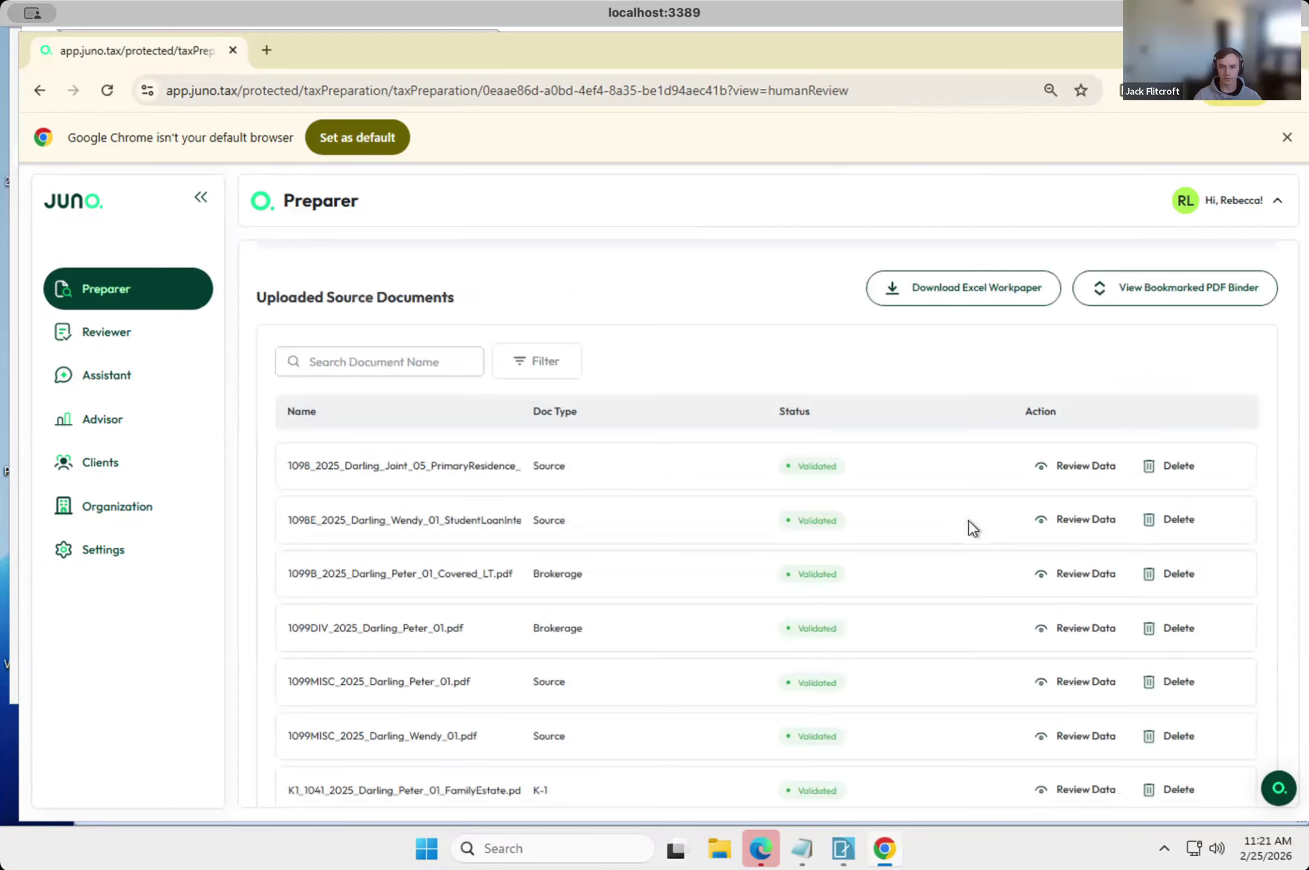
pyautogui.click(1074, 466)
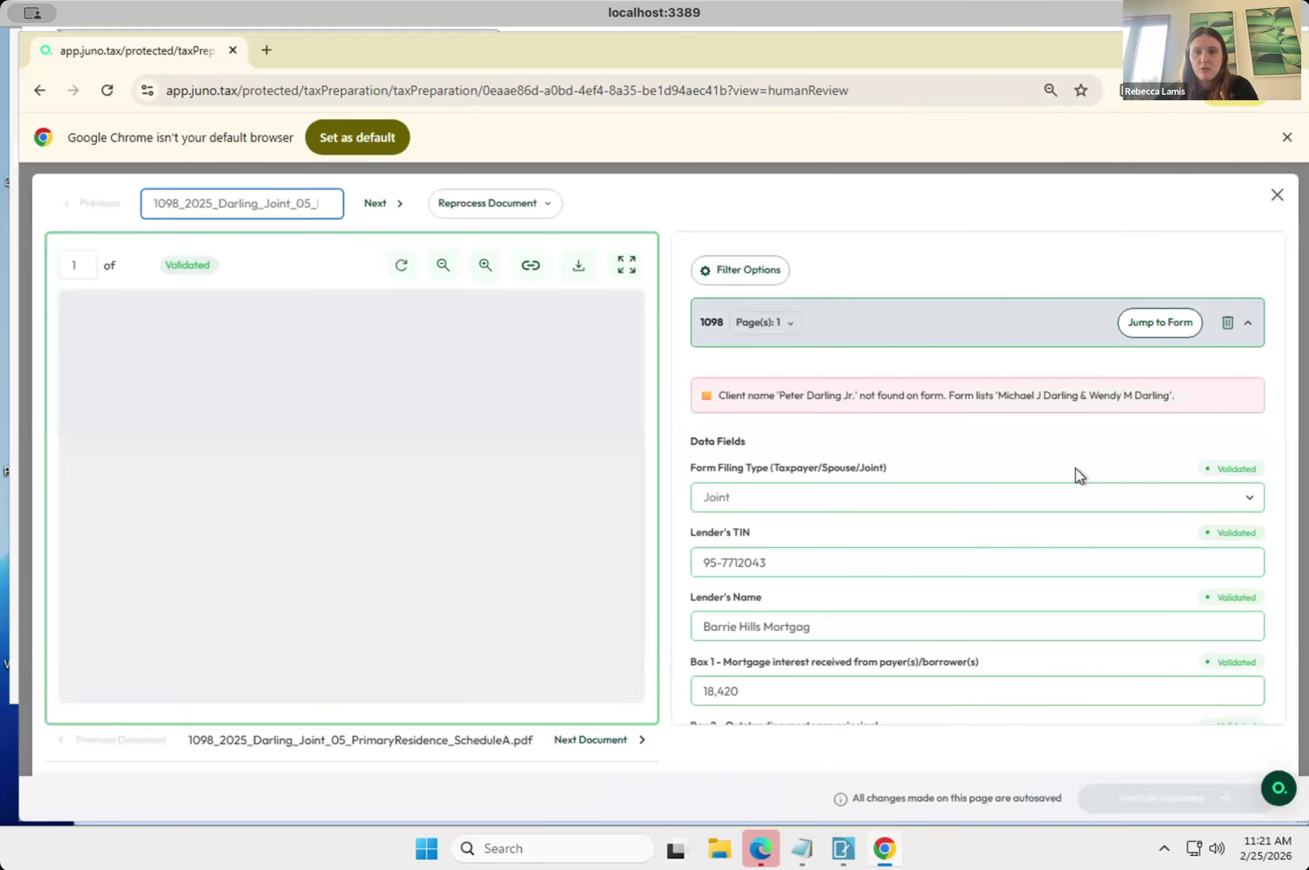
pyautogui.click(1277, 196)
# Continue from the source documents to have the .dat file processed, and look over the document export list.
pyautogui.scroll(-3, 929, 714)
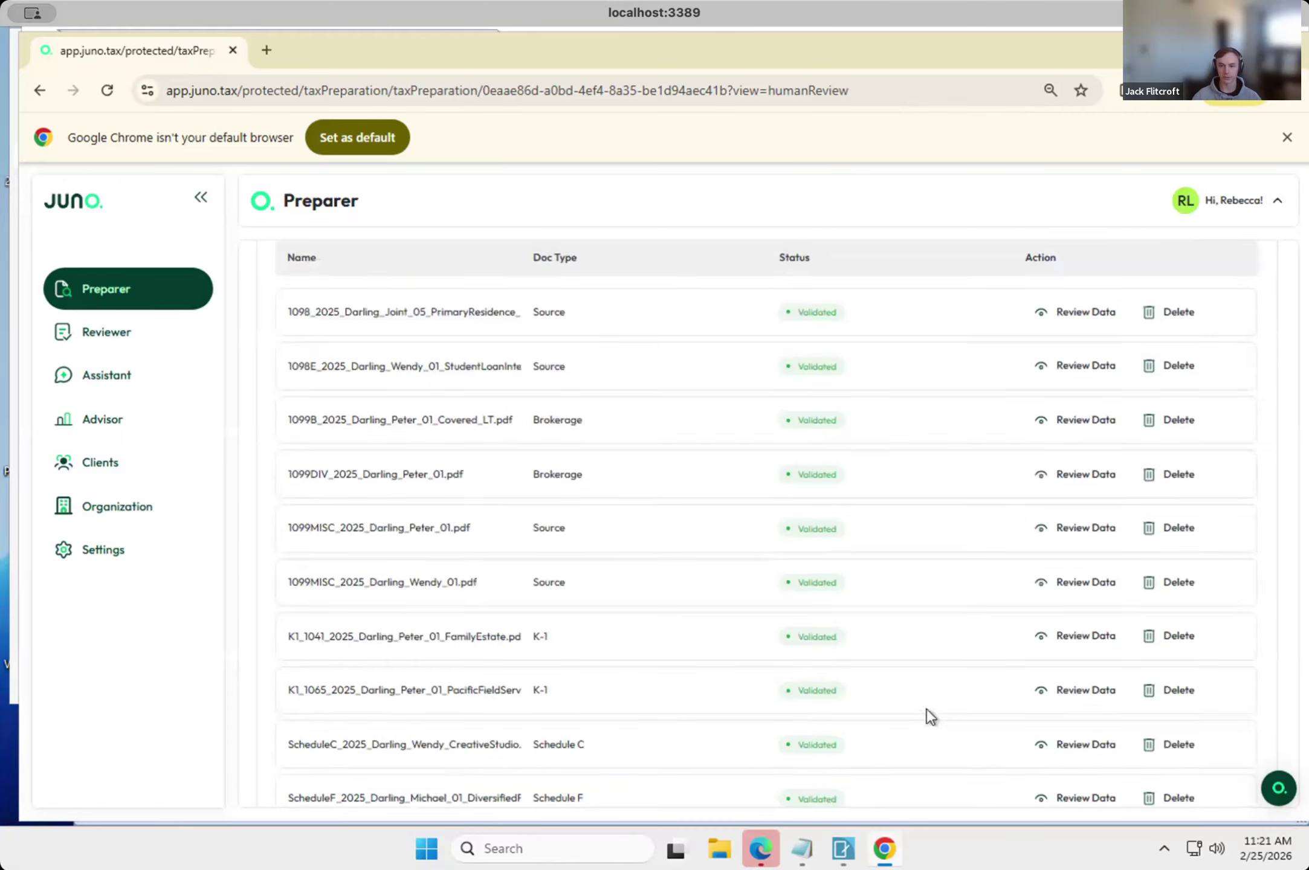
pyautogui.scroll(-8, 926, 709)
pyautogui.click(1181, 530)
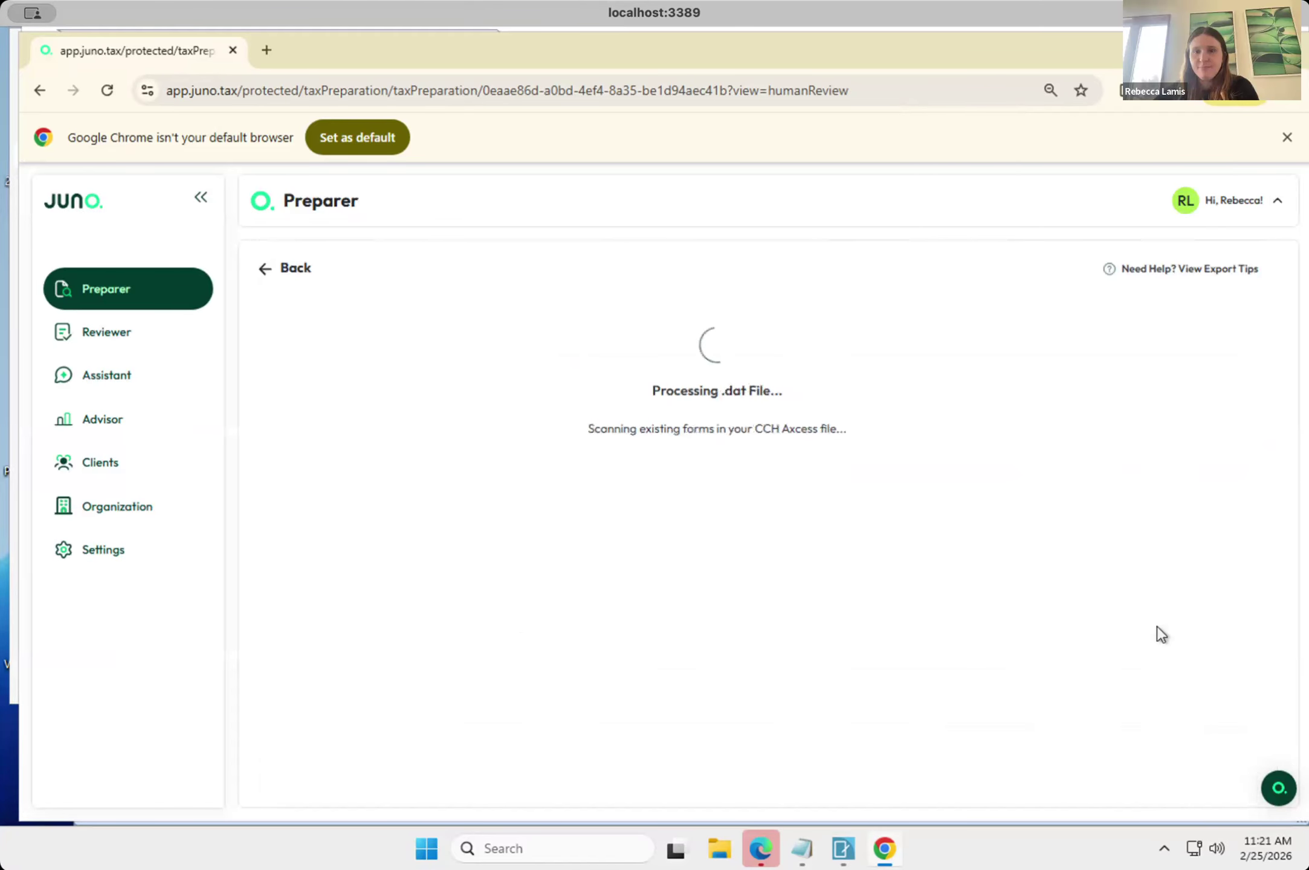
pyautogui.scroll(-2, 1157, 626)
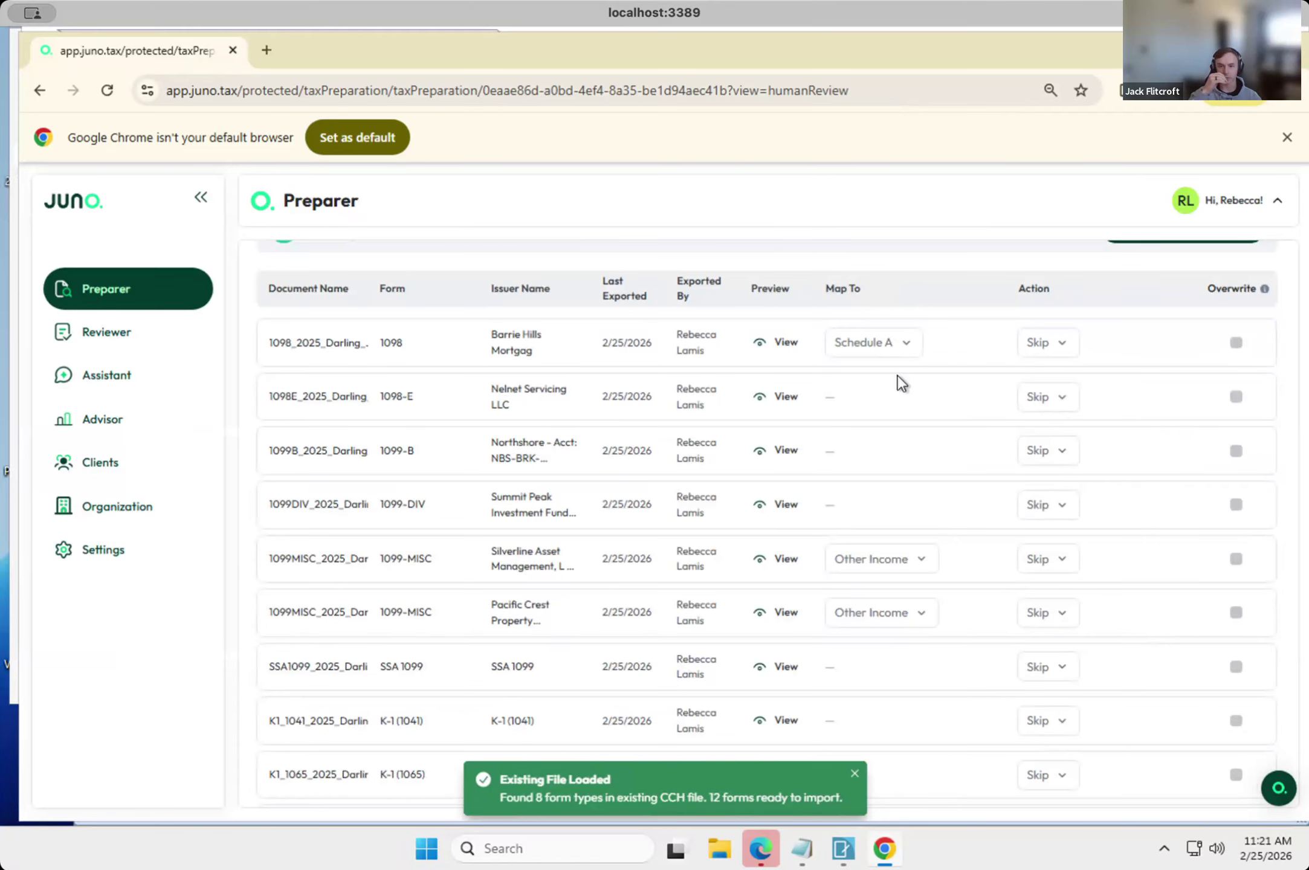
pyautogui.scroll(1, 899, 382)
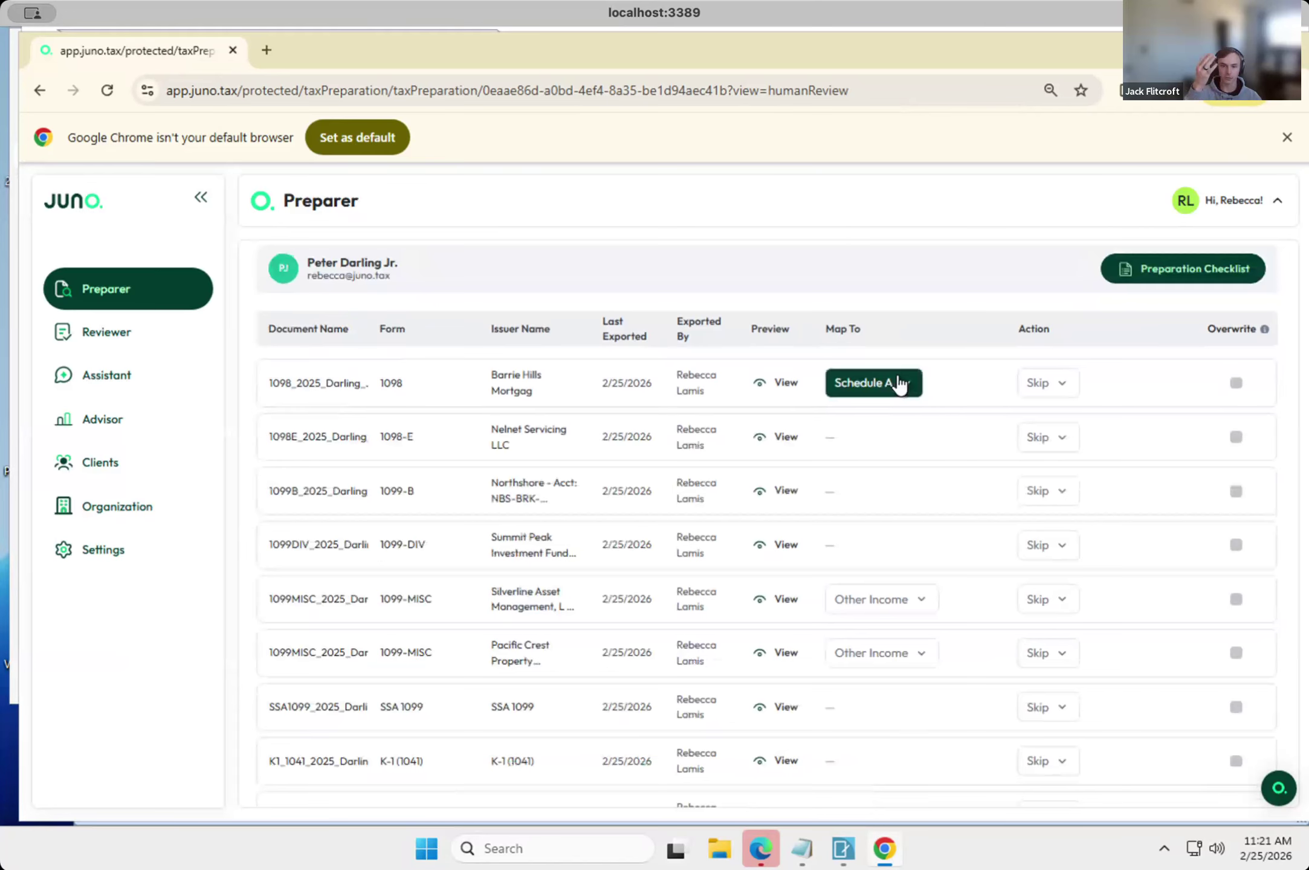
# Review the 1098 document's export action and set the Silverline Asset Management 1099-MISC to update its own existing form.
pyautogui.click(1065, 387)
pyautogui.click(1041, 450)
pyautogui.scroll(-1, 1044, 528)
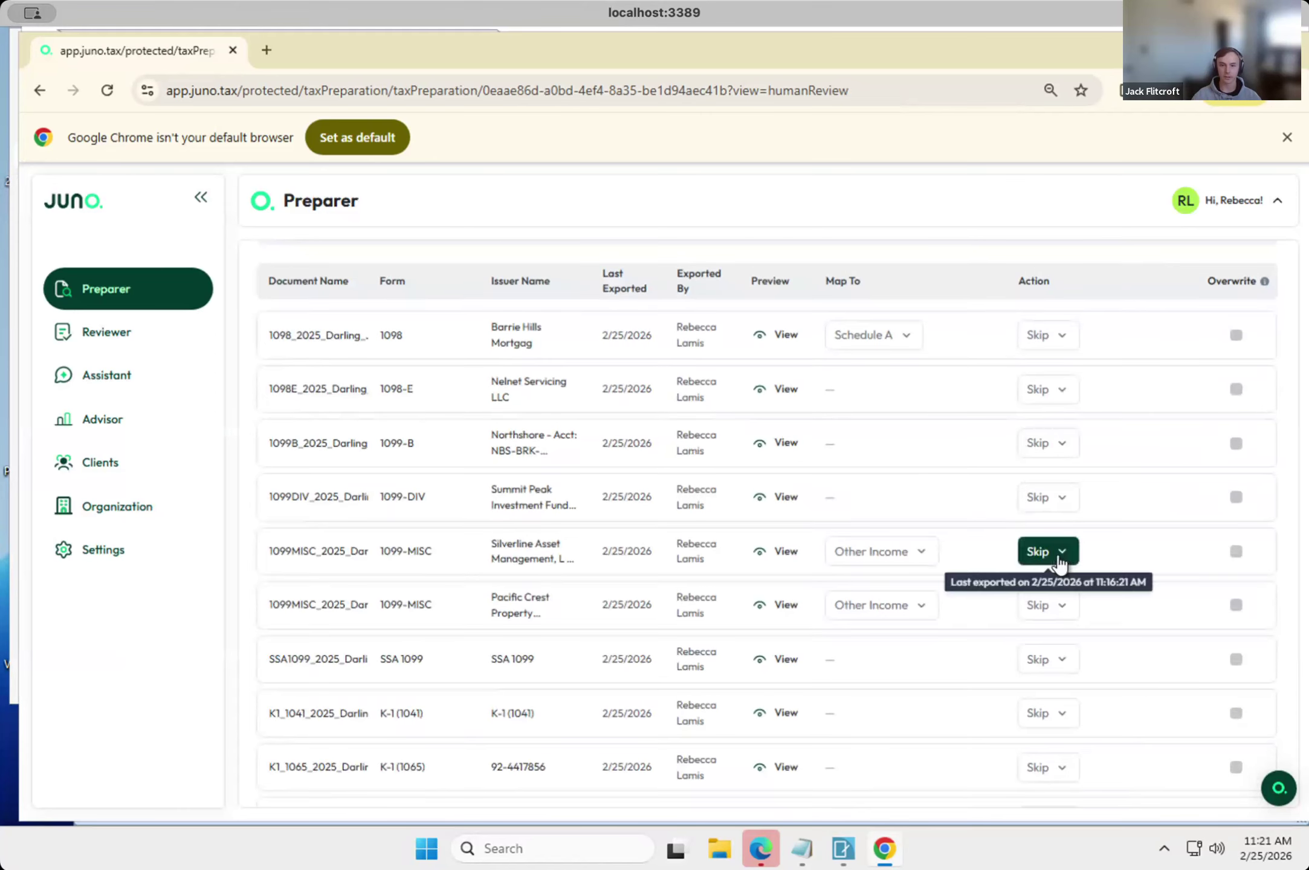
pyautogui.click(1058, 558)
pyautogui.scroll(-1, 1046, 565)
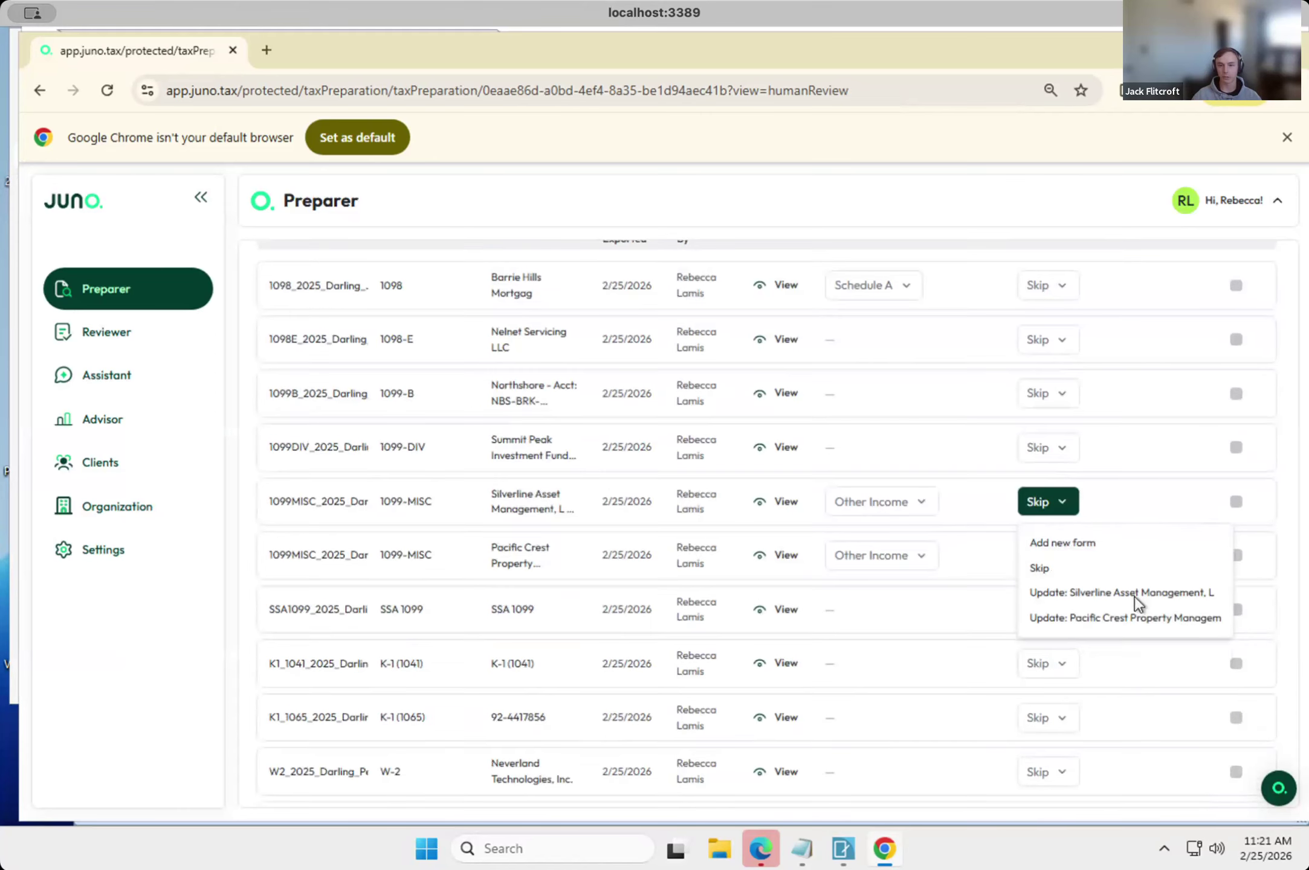
pyautogui.click(1081, 595)
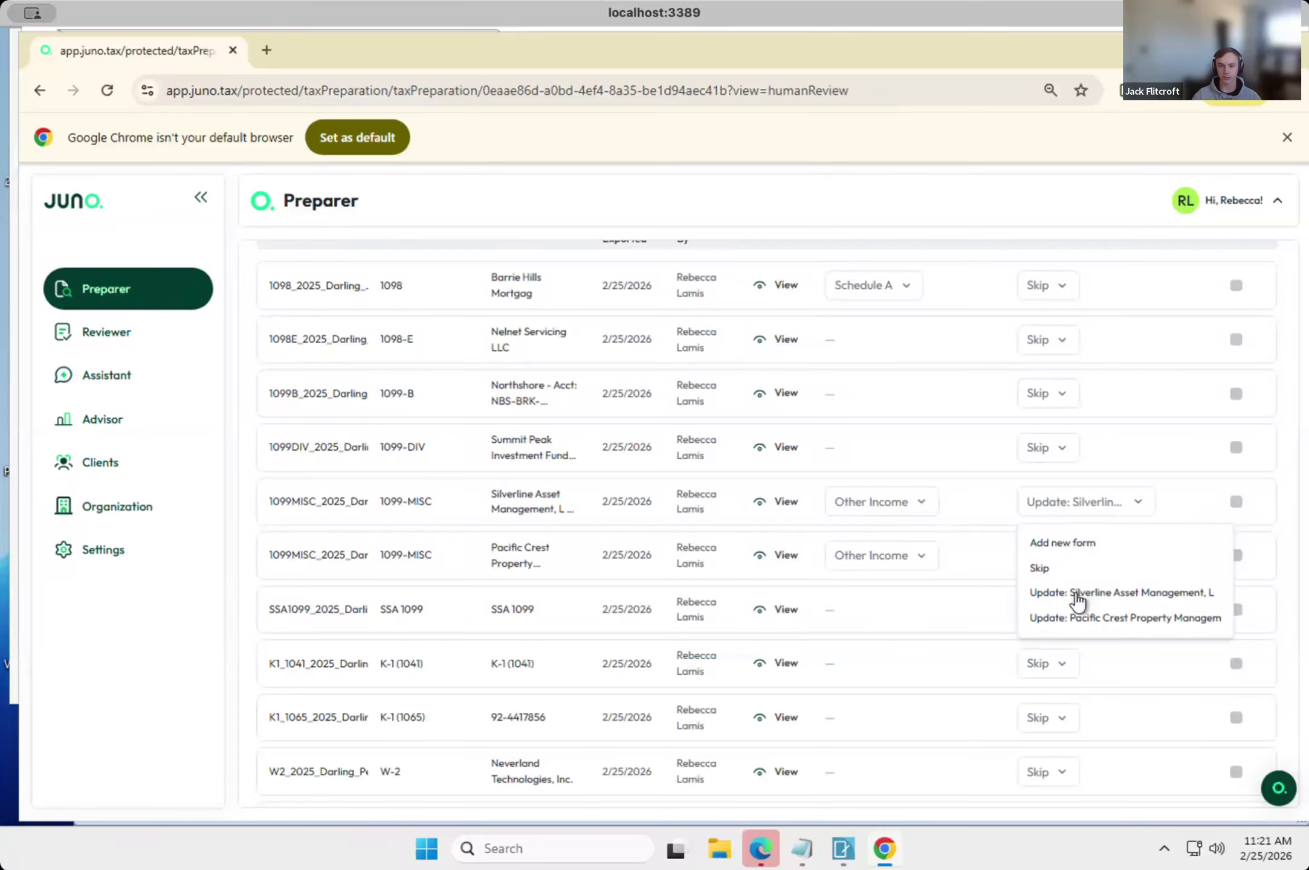
# Set the Silverline 1099-MISC to update the Pacific Crest form and the Pacific Crest 1099-MISC to update the Silverline form.
pyautogui.click(1064, 507)
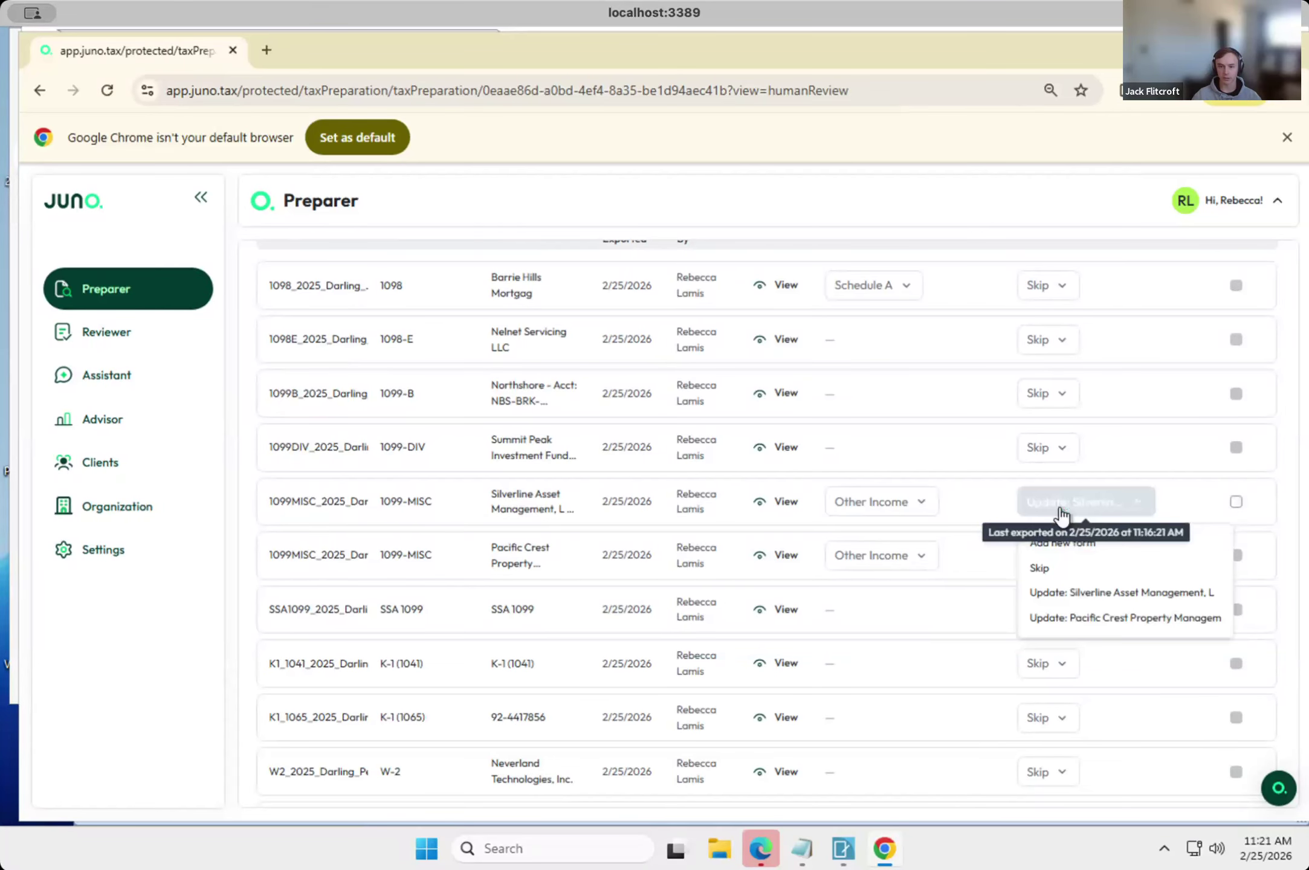
pyautogui.click(1063, 626)
pyautogui.click(1046, 559)
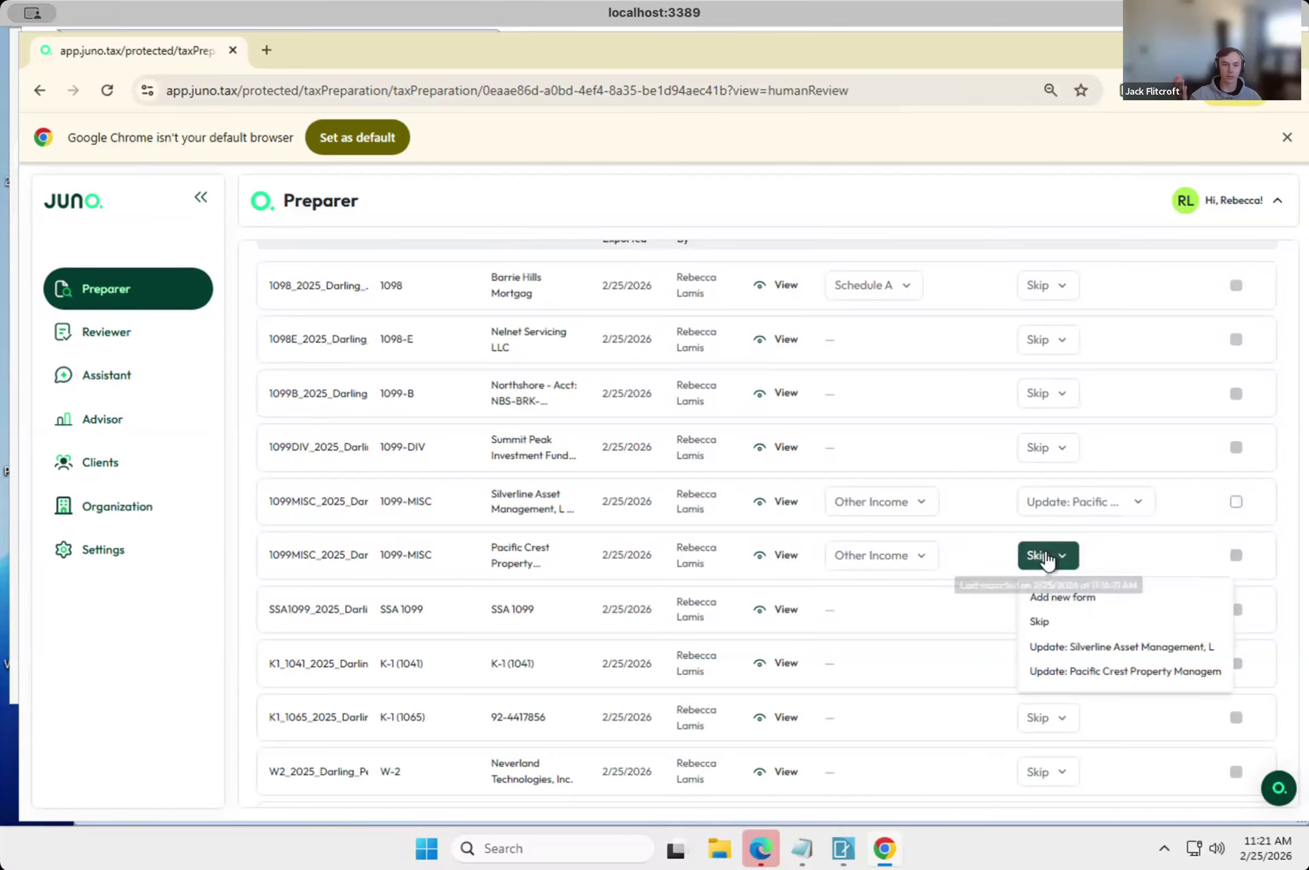
pyautogui.click(1072, 647)
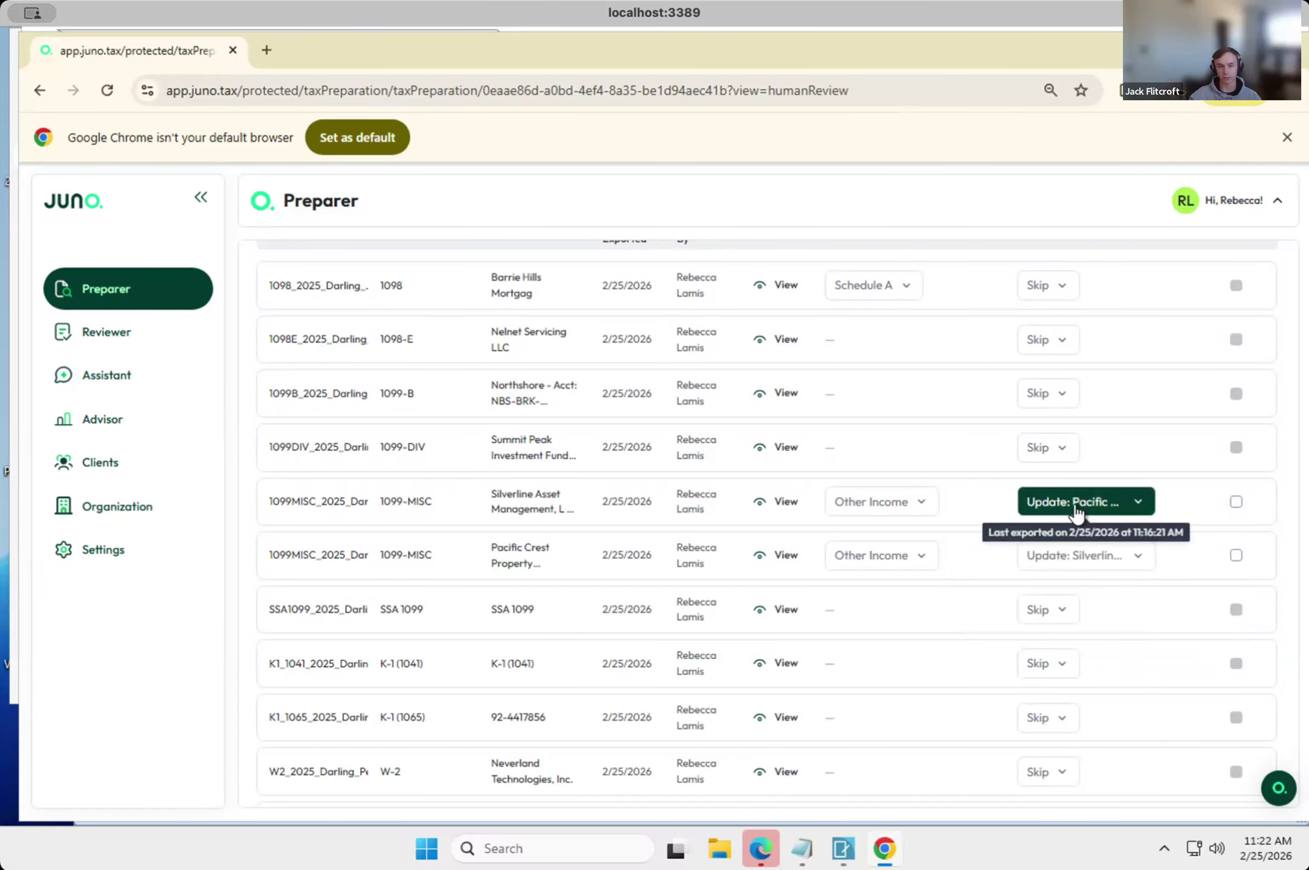
pyautogui.scroll(-1, 1075, 512)
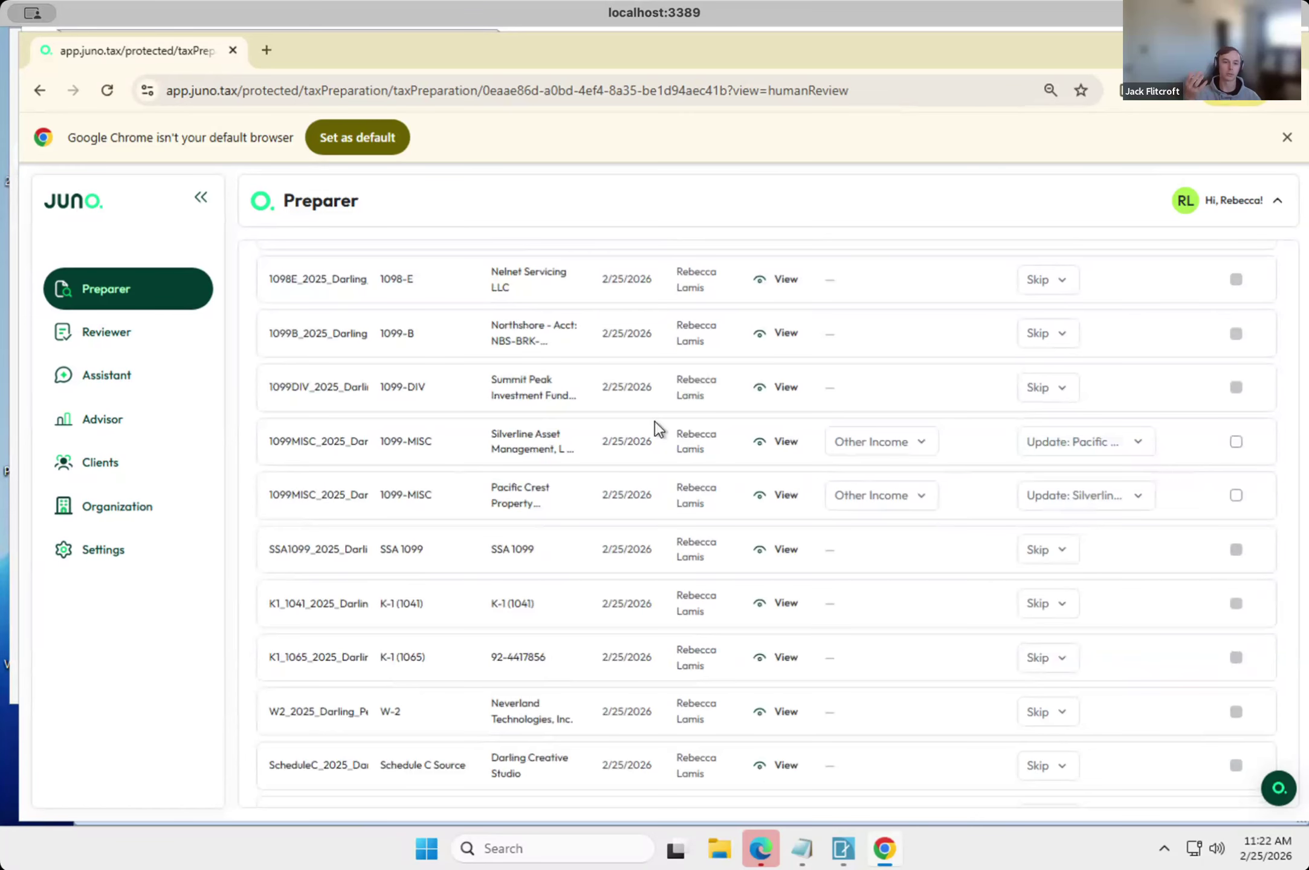
pyautogui.click(1141, 442)
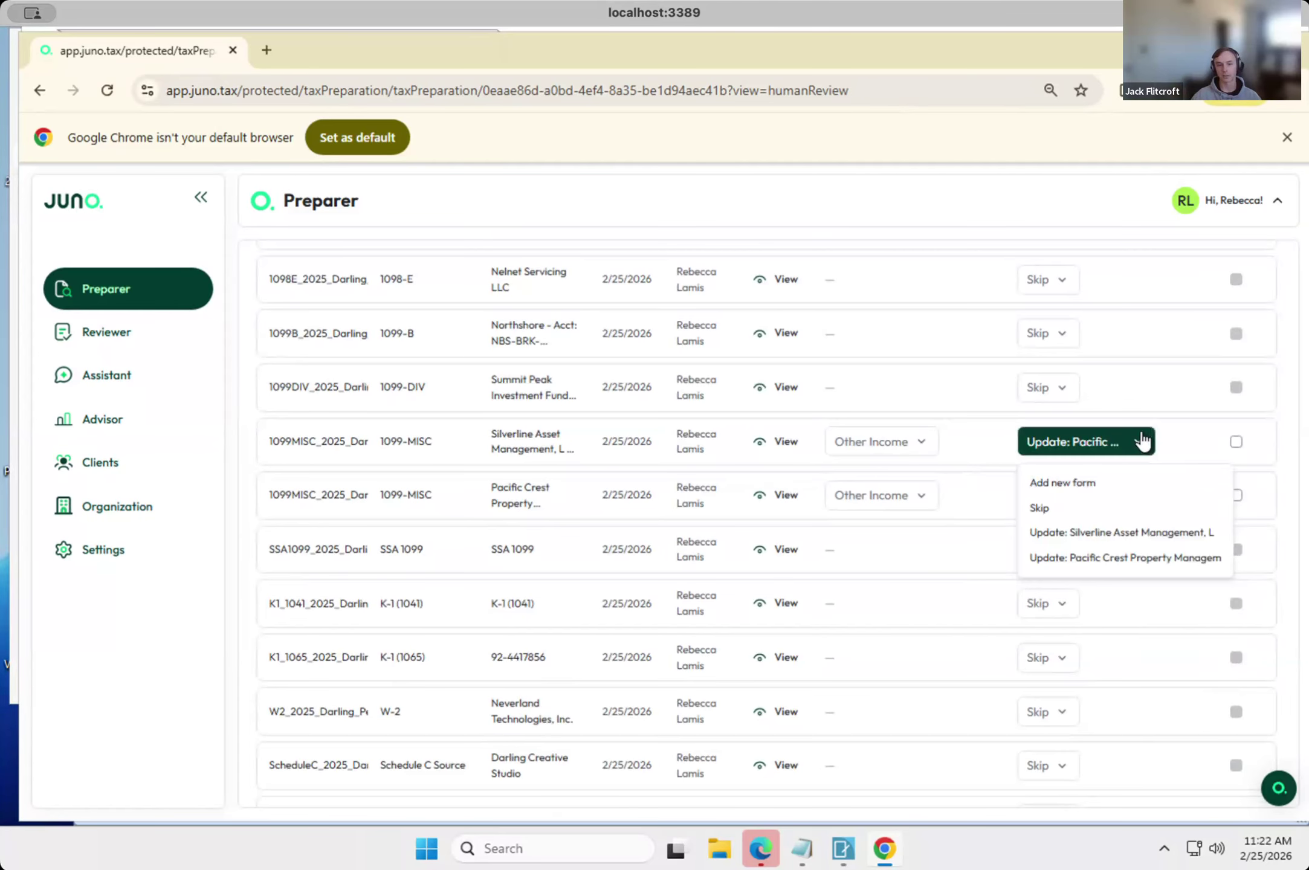
pyautogui.click(1126, 558)
# Look over the document export list, checking the mapping choices and export actions offered for the two 1099-MISC documents.
pyautogui.scroll(-3, 1129, 561)
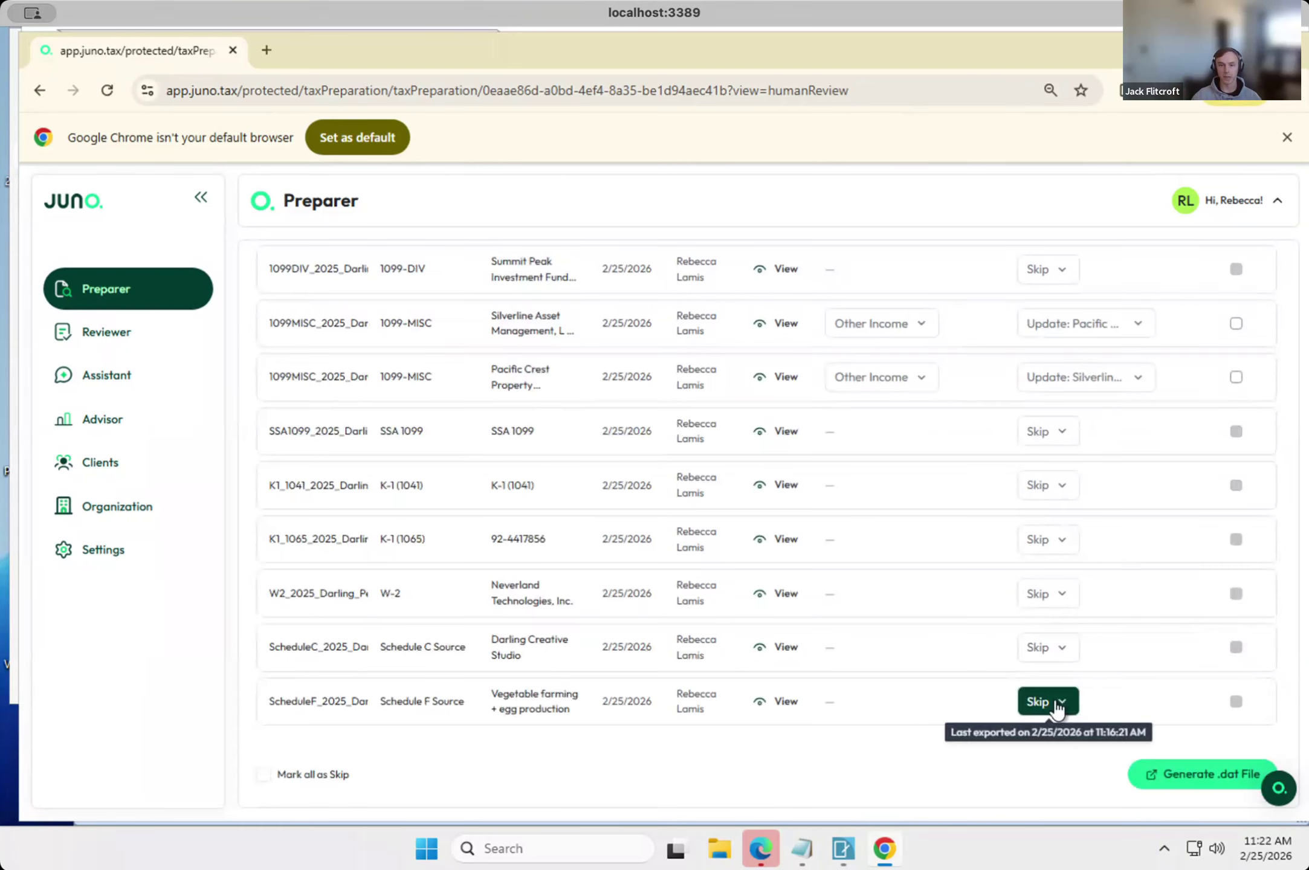
pyautogui.scroll(2, 1055, 440)
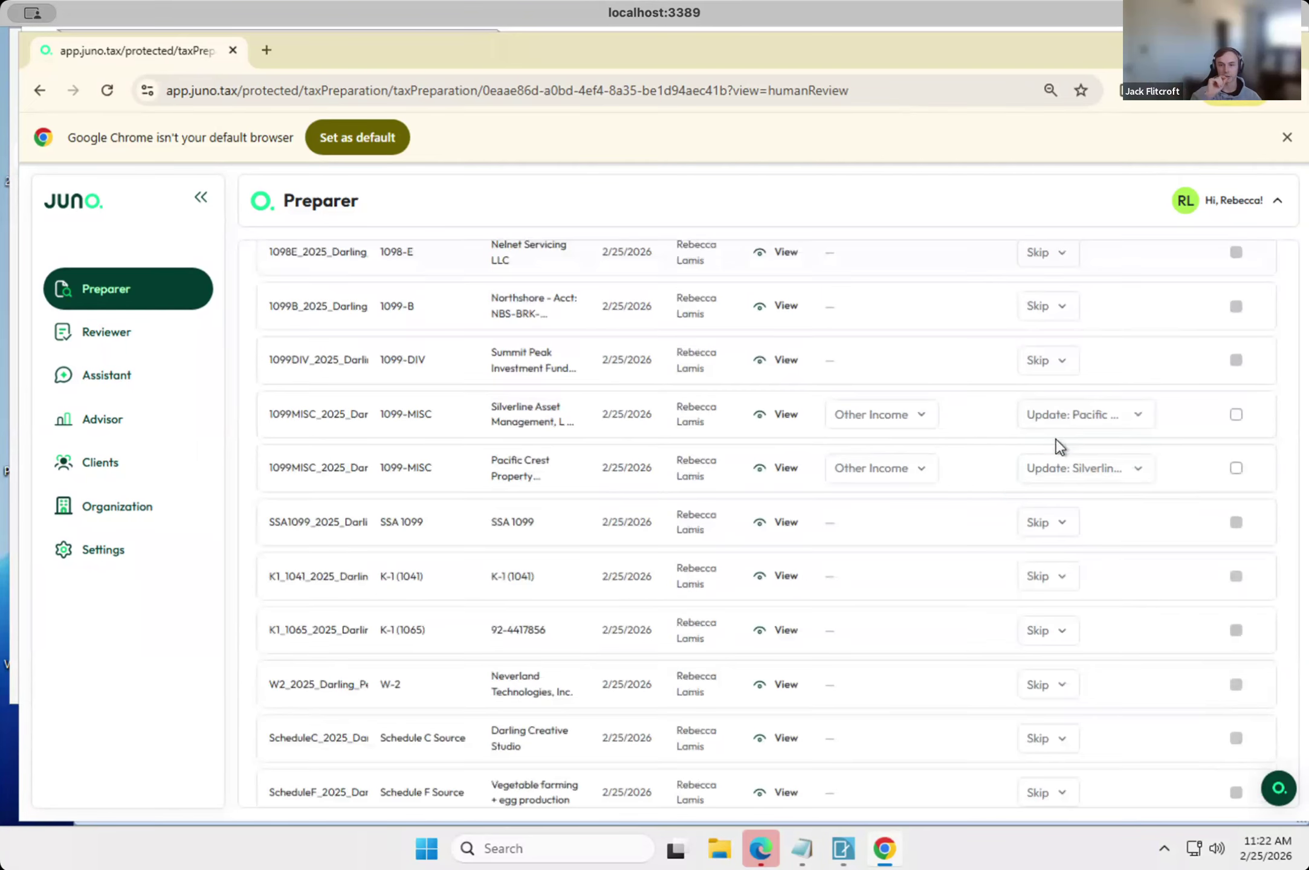
pyautogui.click(918, 417)
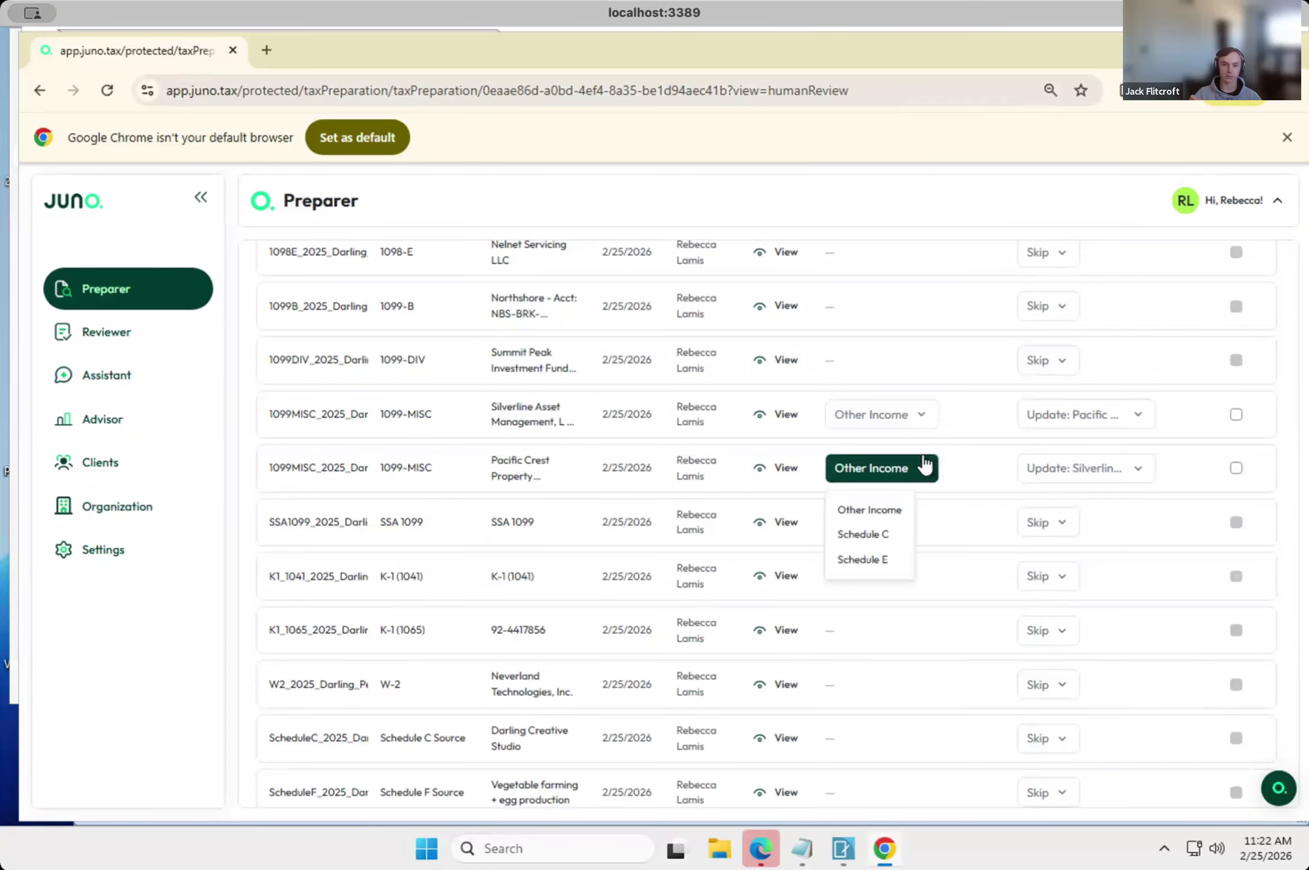
pyautogui.scroll(3, 902, 271)
pyautogui.moveTo(915, 406)
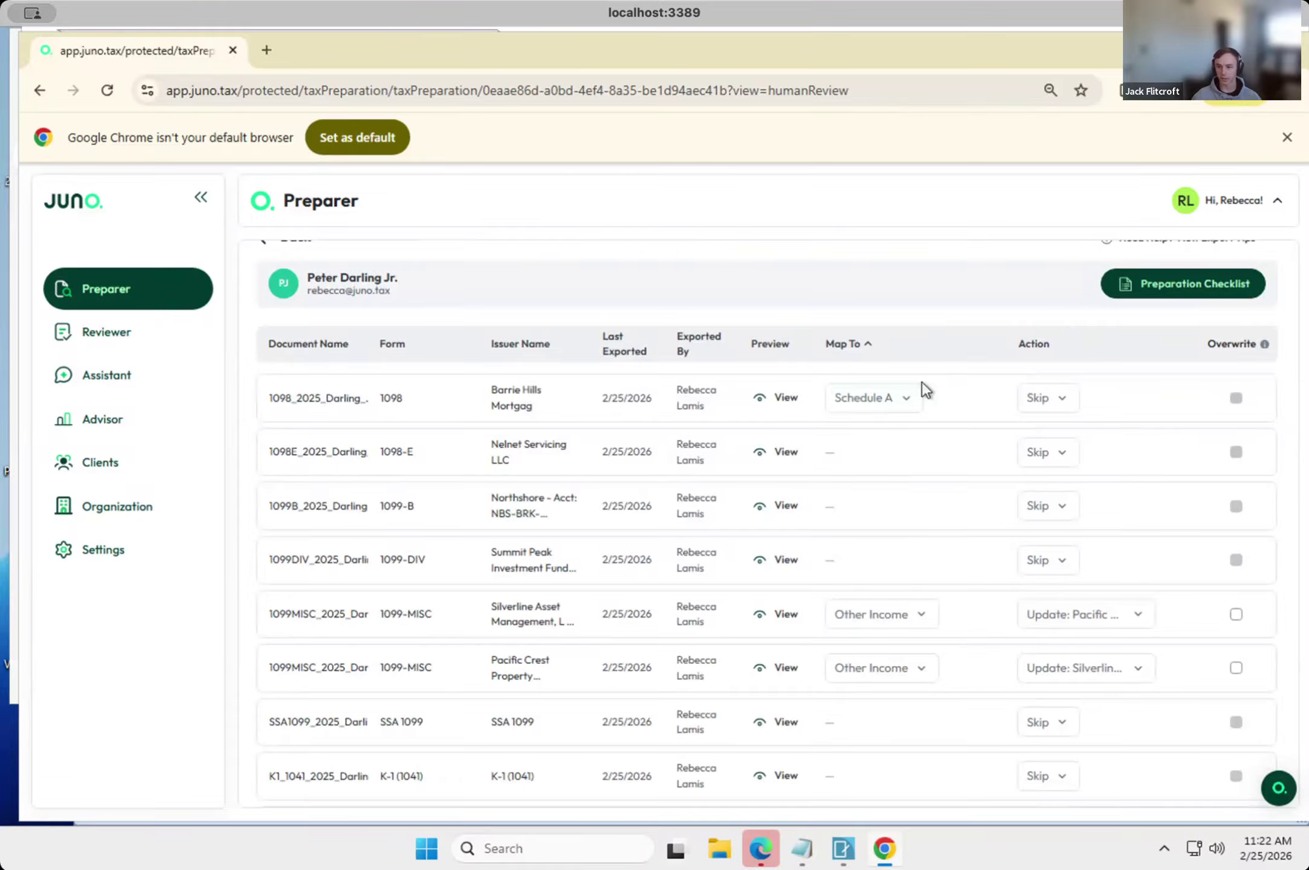
pyautogui.scroll(-2, 921, 381)
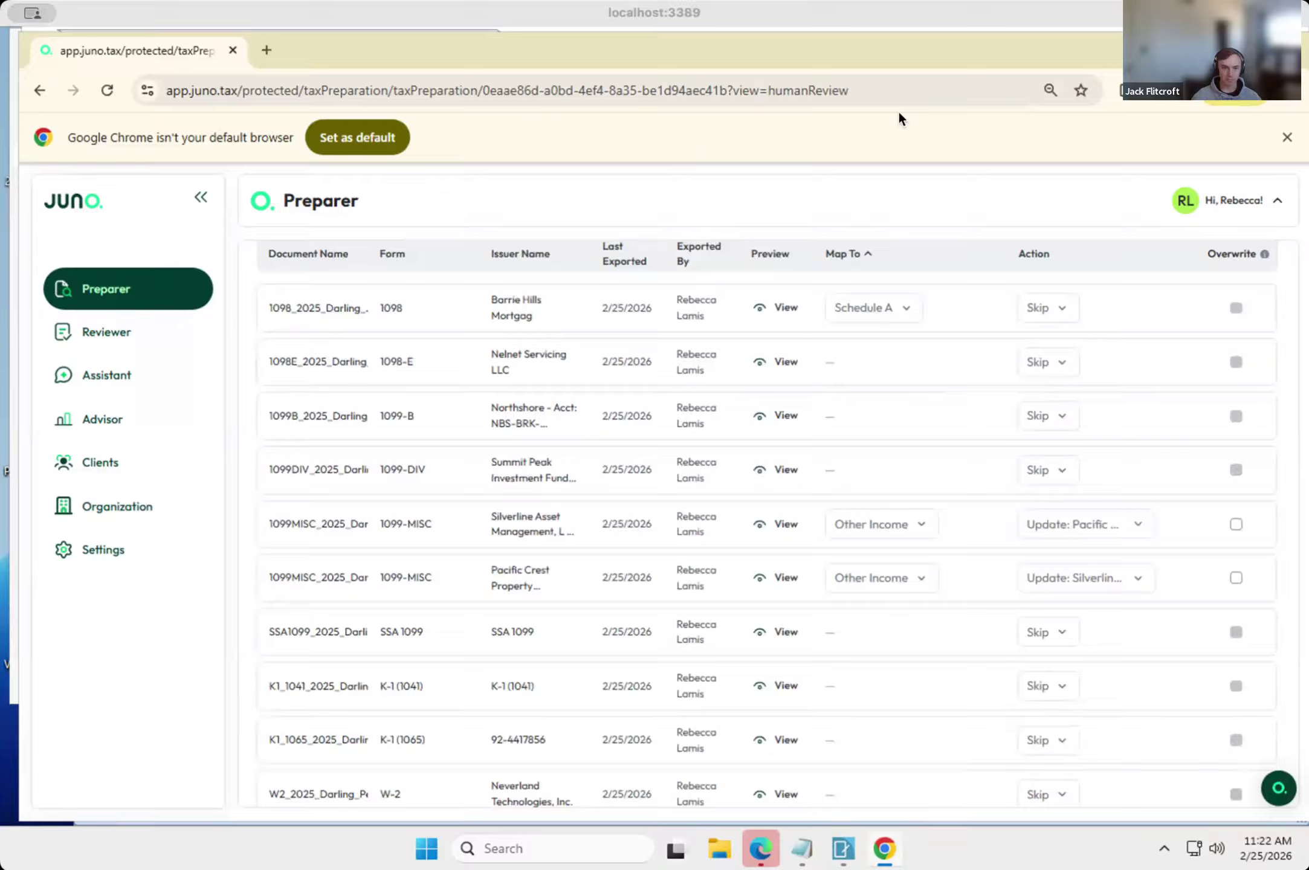
pyautogui.click(1052, 212)
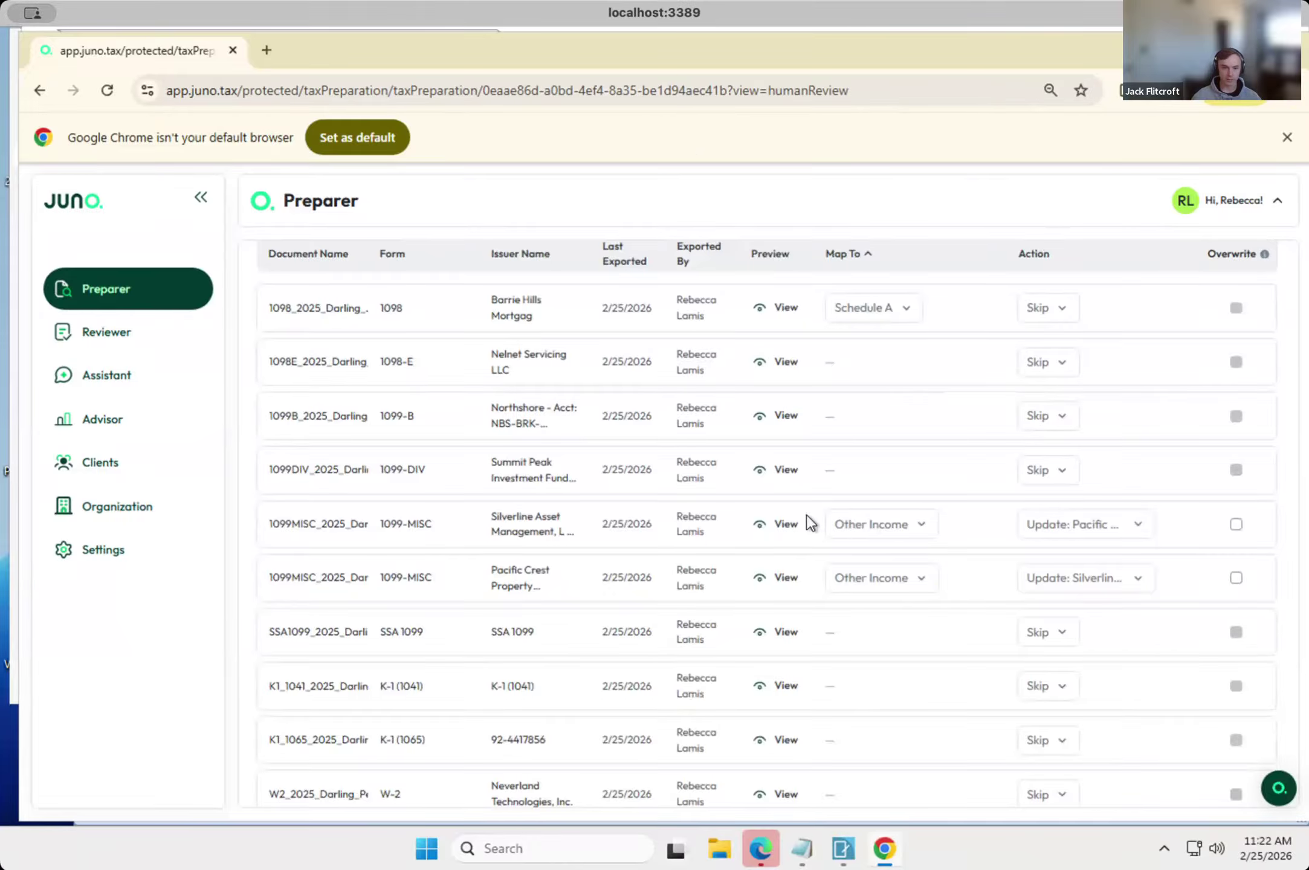
pyautogui.scroll(-3, 534, 553)
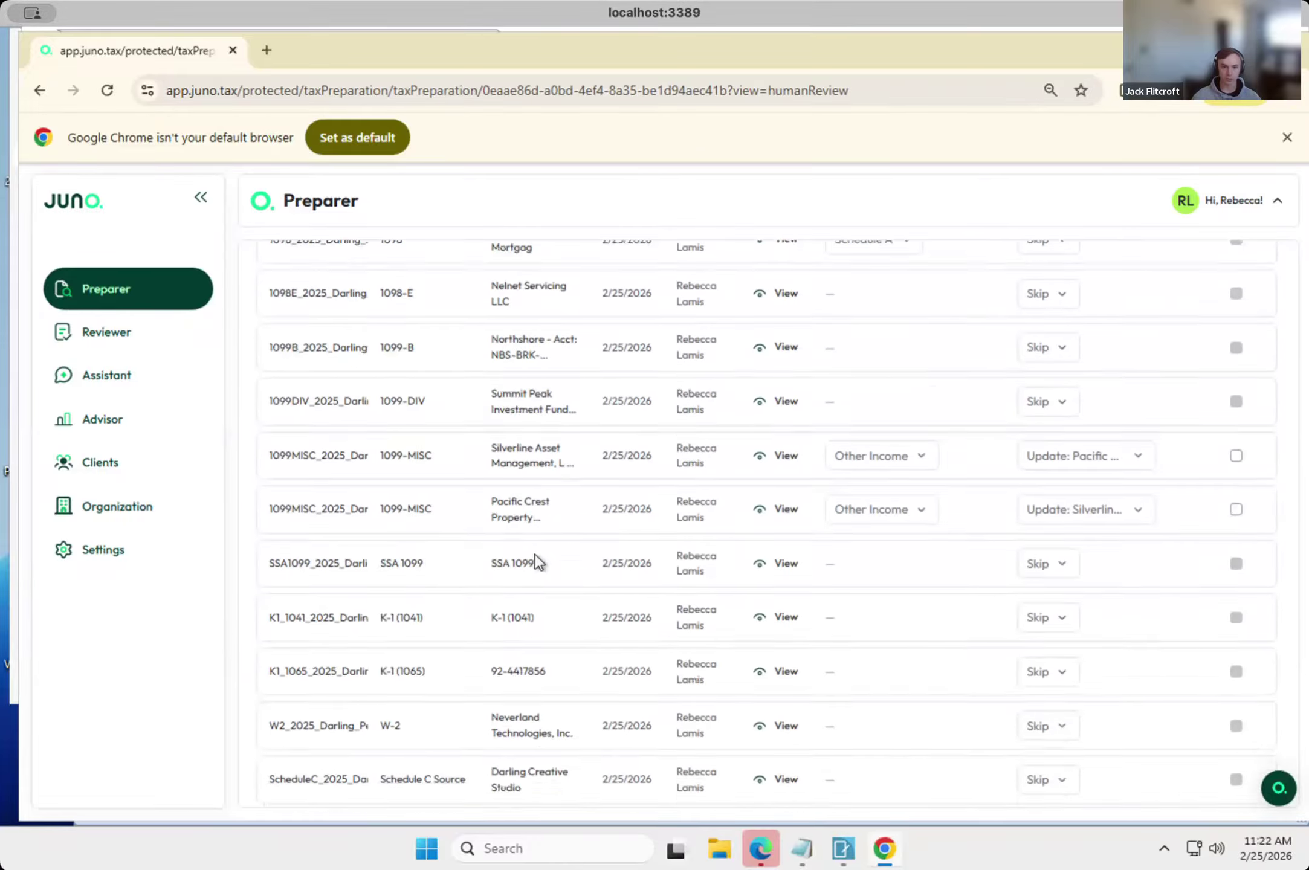
pyautogui.click(1109, 427)
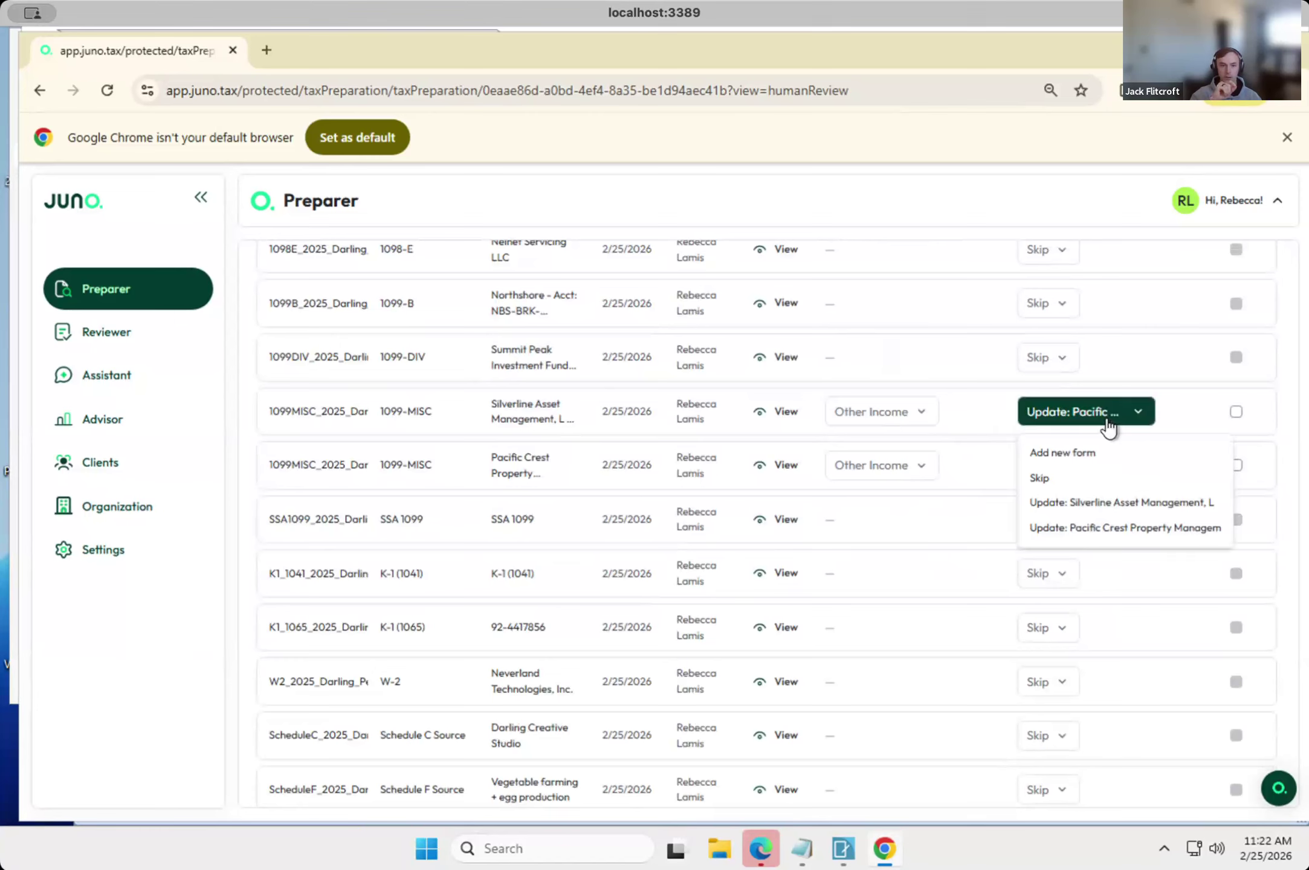
pyautogui.click(715, 449)
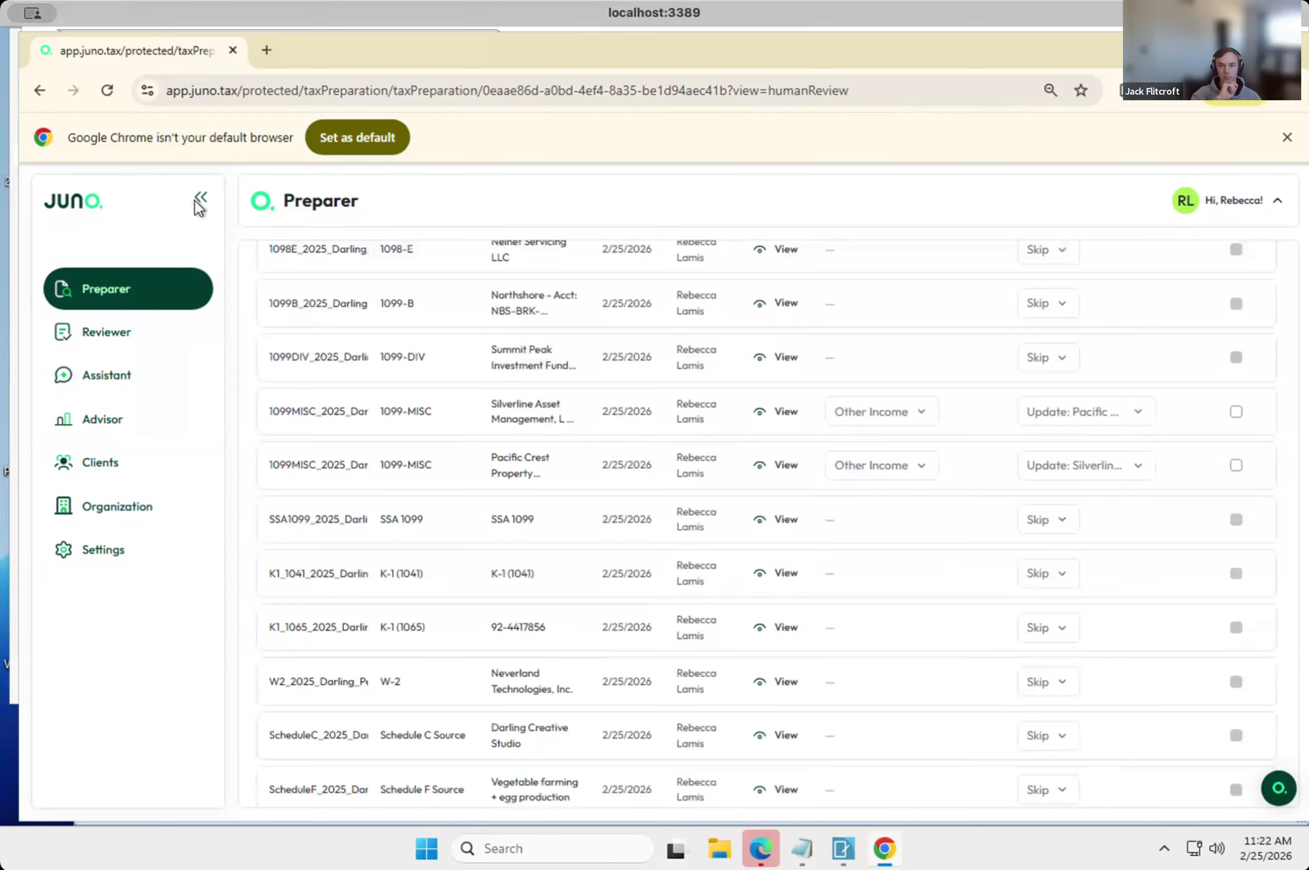
# Reopen the client's 2025 preparation from the Preparer dashboard and go through the uploaded source documents.
pyautogui.click(156, 296)
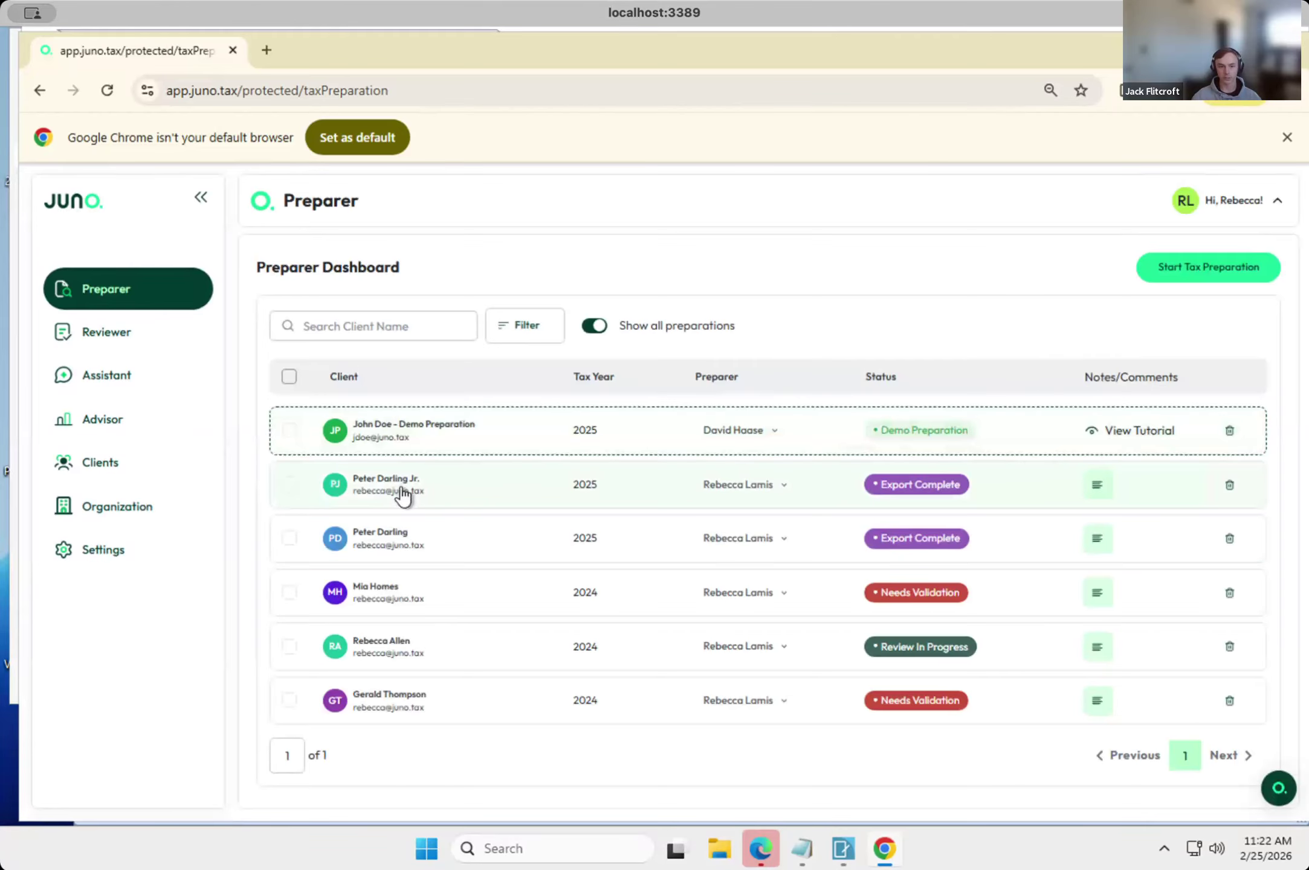
pyautogui.click(402, 494)
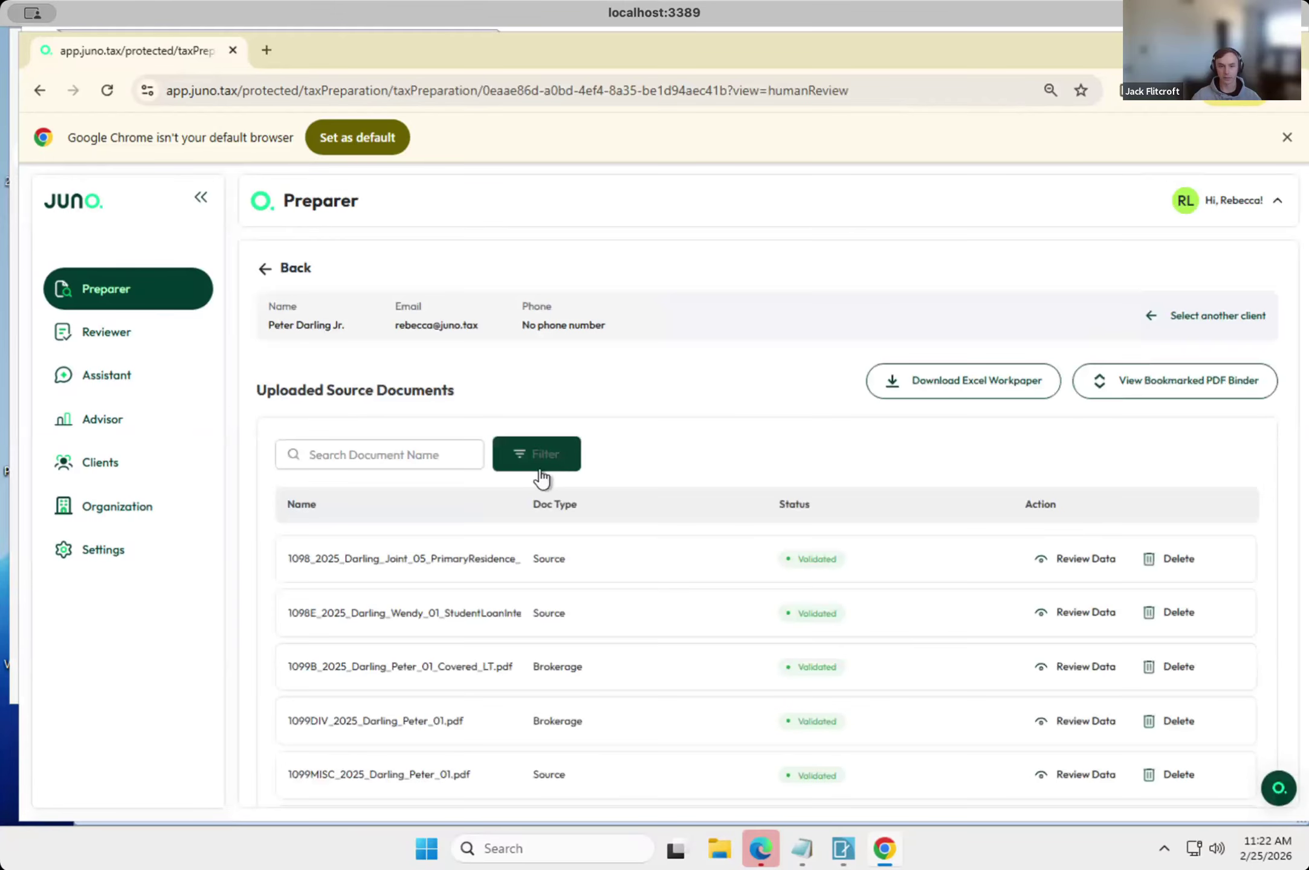
pyautogui.scroll(-5, 619, 652)
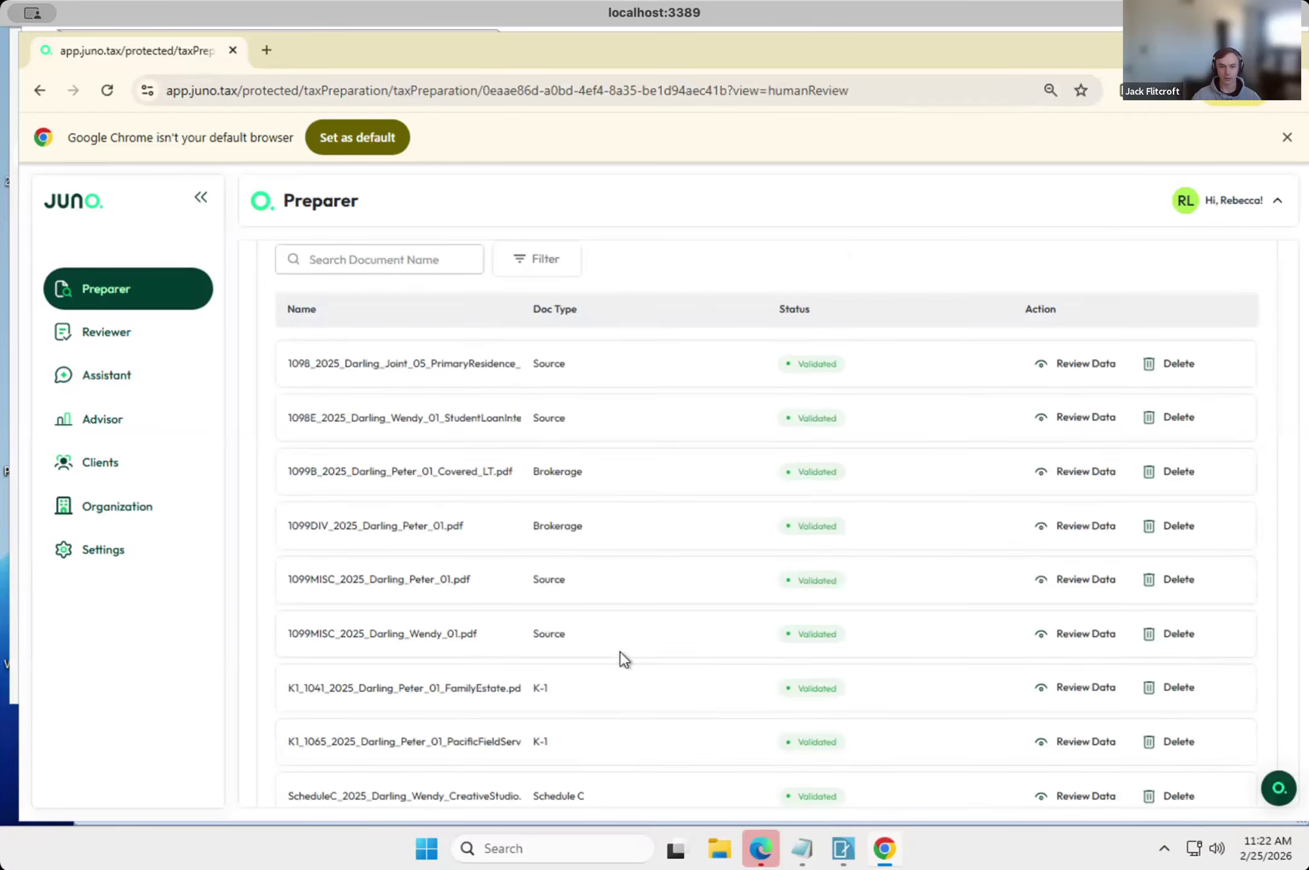
pyautogui.scroll(-4, 619, 651)
pyautogui.scroll(4, 619, 651)
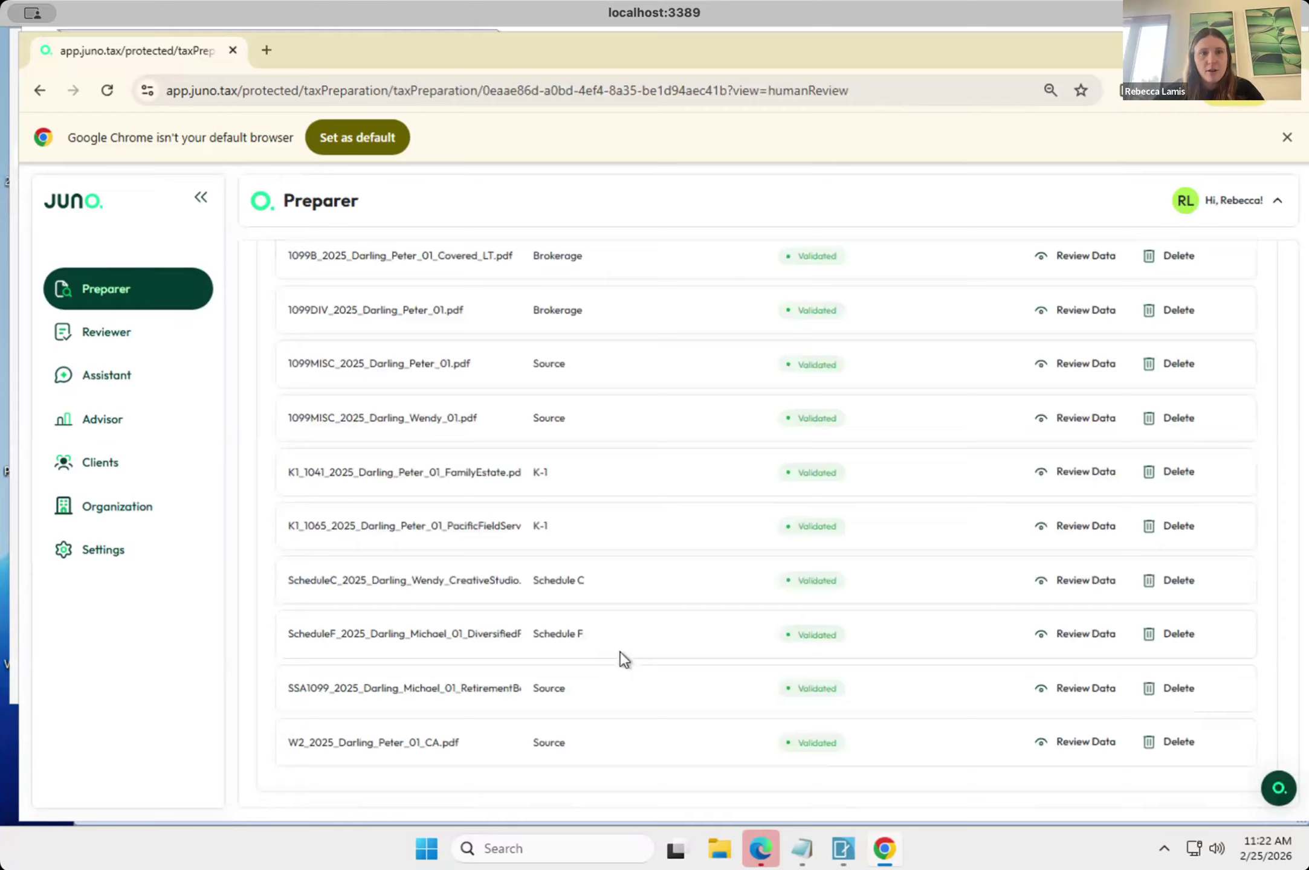
pyautogui.scroll(2, 619, 652)
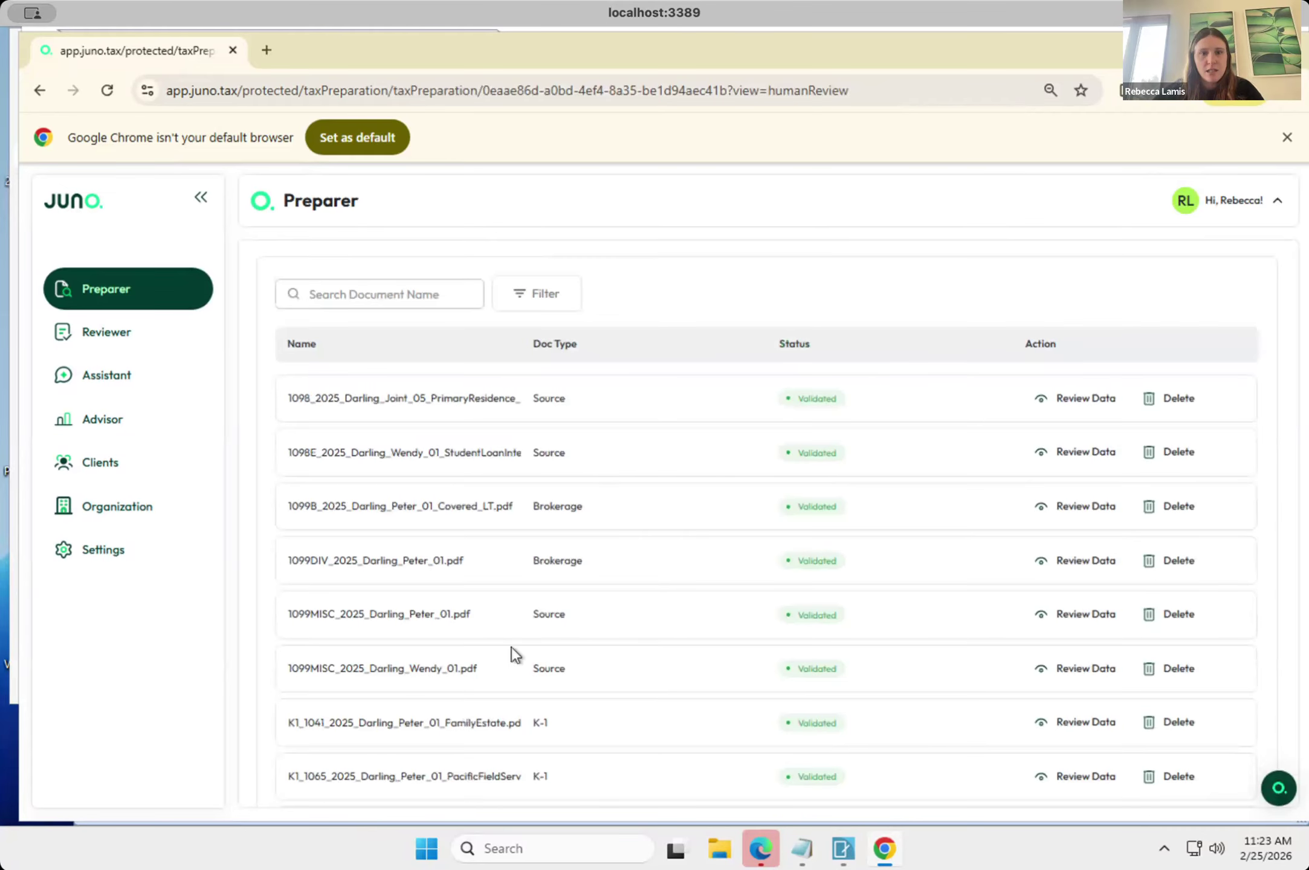
# Open the extracted data of the Pacific Crest Property Management 1099-MISC and go through its payer details and box amounts.
pyautogui.click(1087, 615)
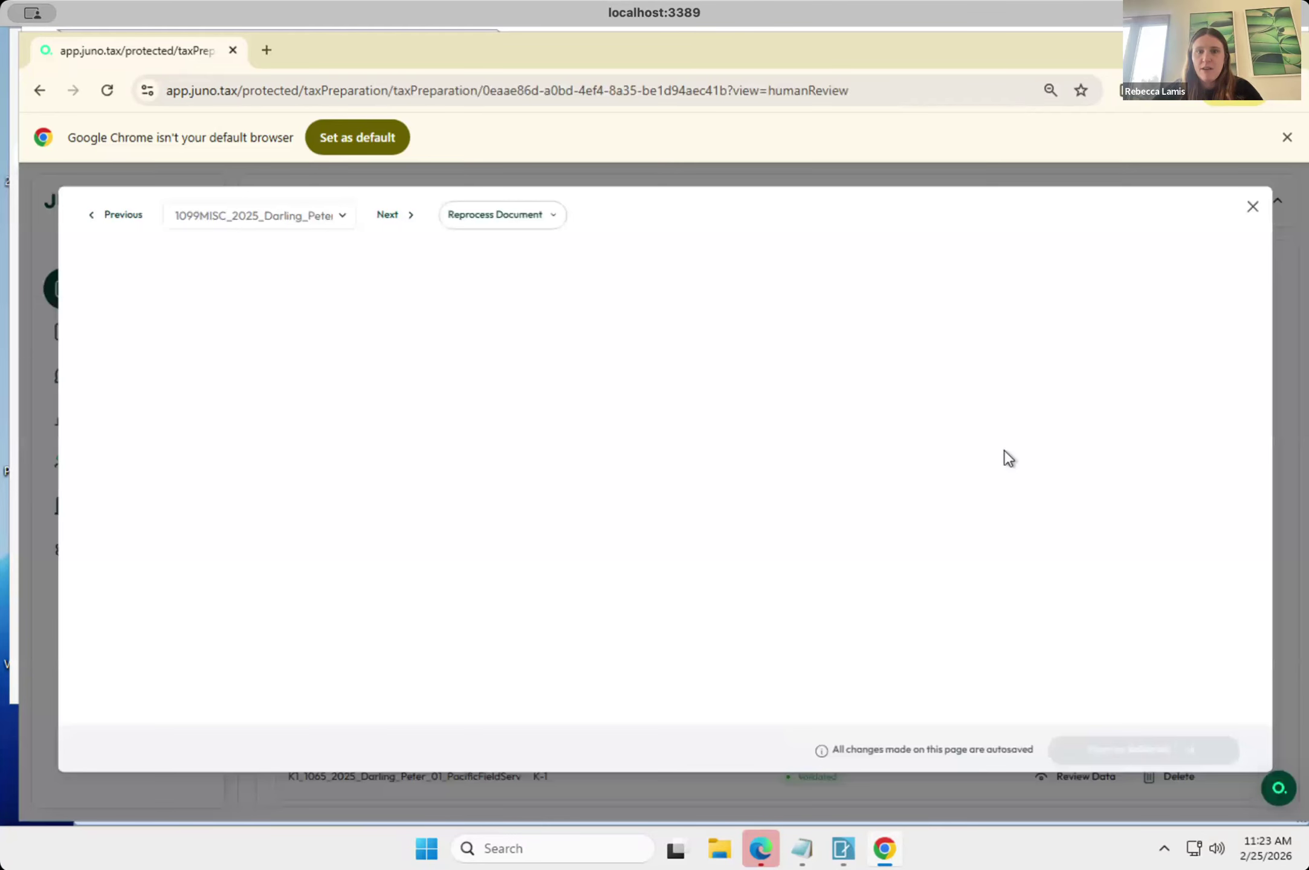
pyautogui.scroll(-3, 972, 506)
pyautogui.scroll(2, 892, 279)
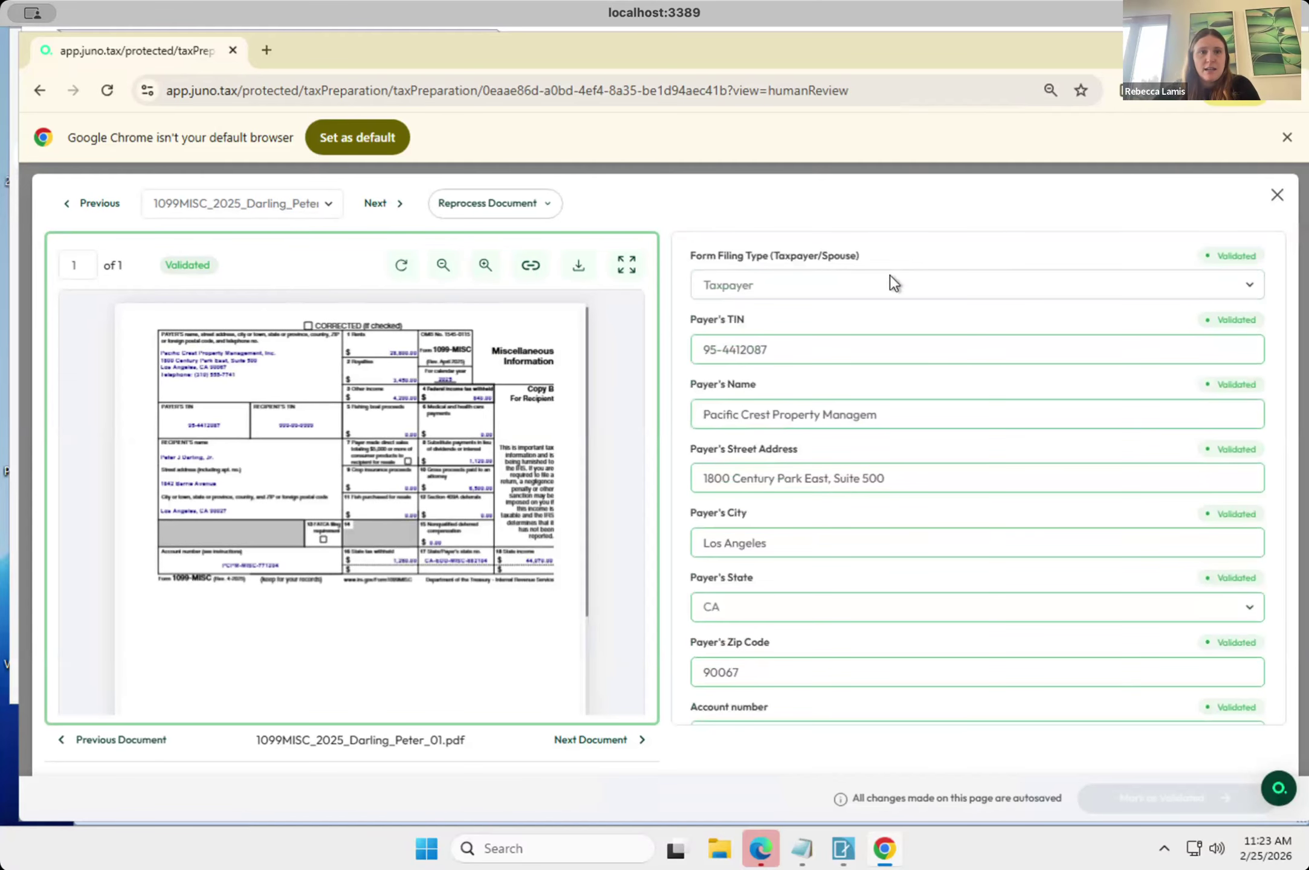
pyautogui.scroll(2, 889, 274)
pyautogui.scroll(-3, 889, 275)
pyautogui.scroll(-9, 878, 484)
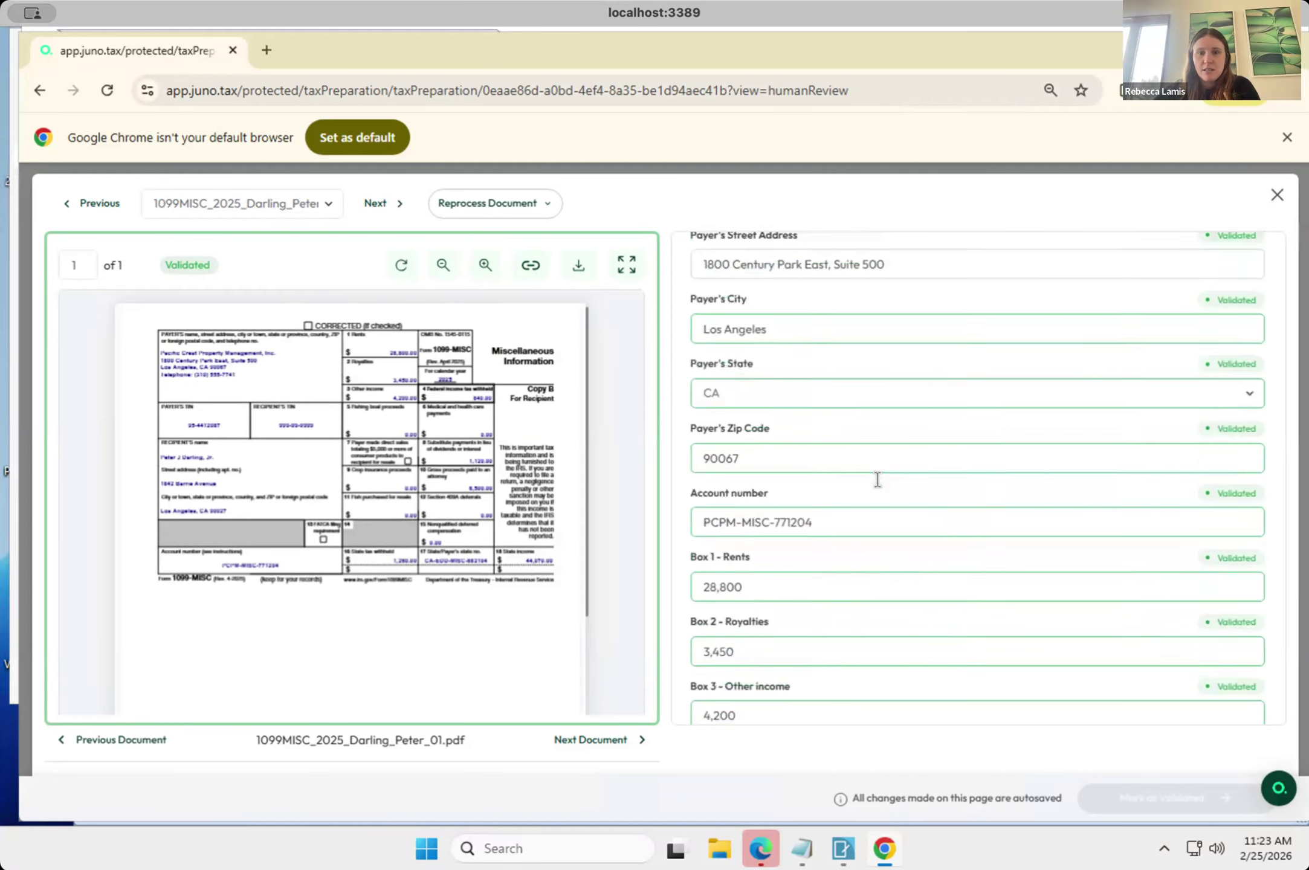
pyautogui.scroll(-1, 877, 481)
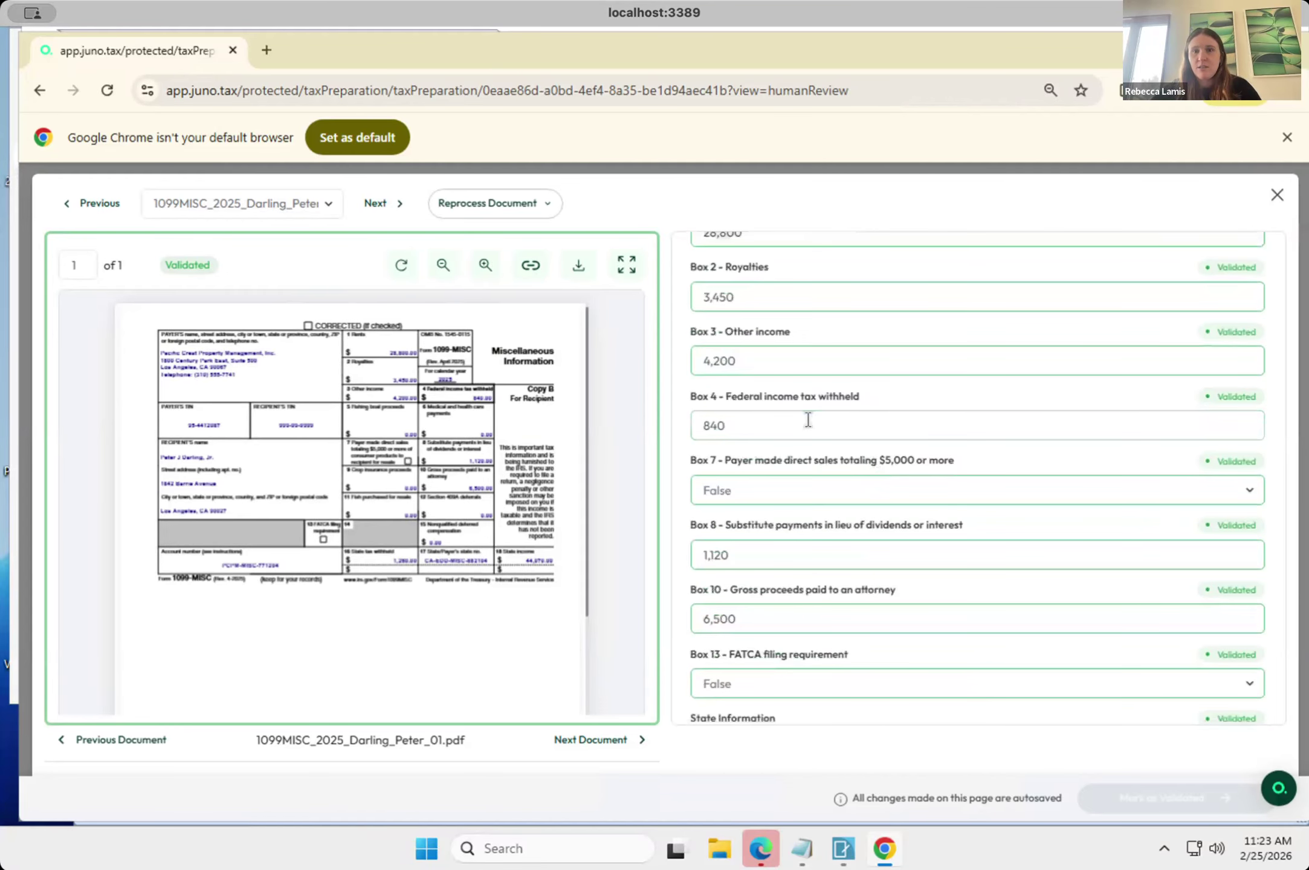
# Set Box 3 other income to 2,200 and Box 4 federal income tax withheld to 48392, and close the document review.
pyautogui.click(784, 357)
pyautogui.hotkey('ctrl', 'a')
pyautogui.write('2200')
pyautogui.press('Tab')
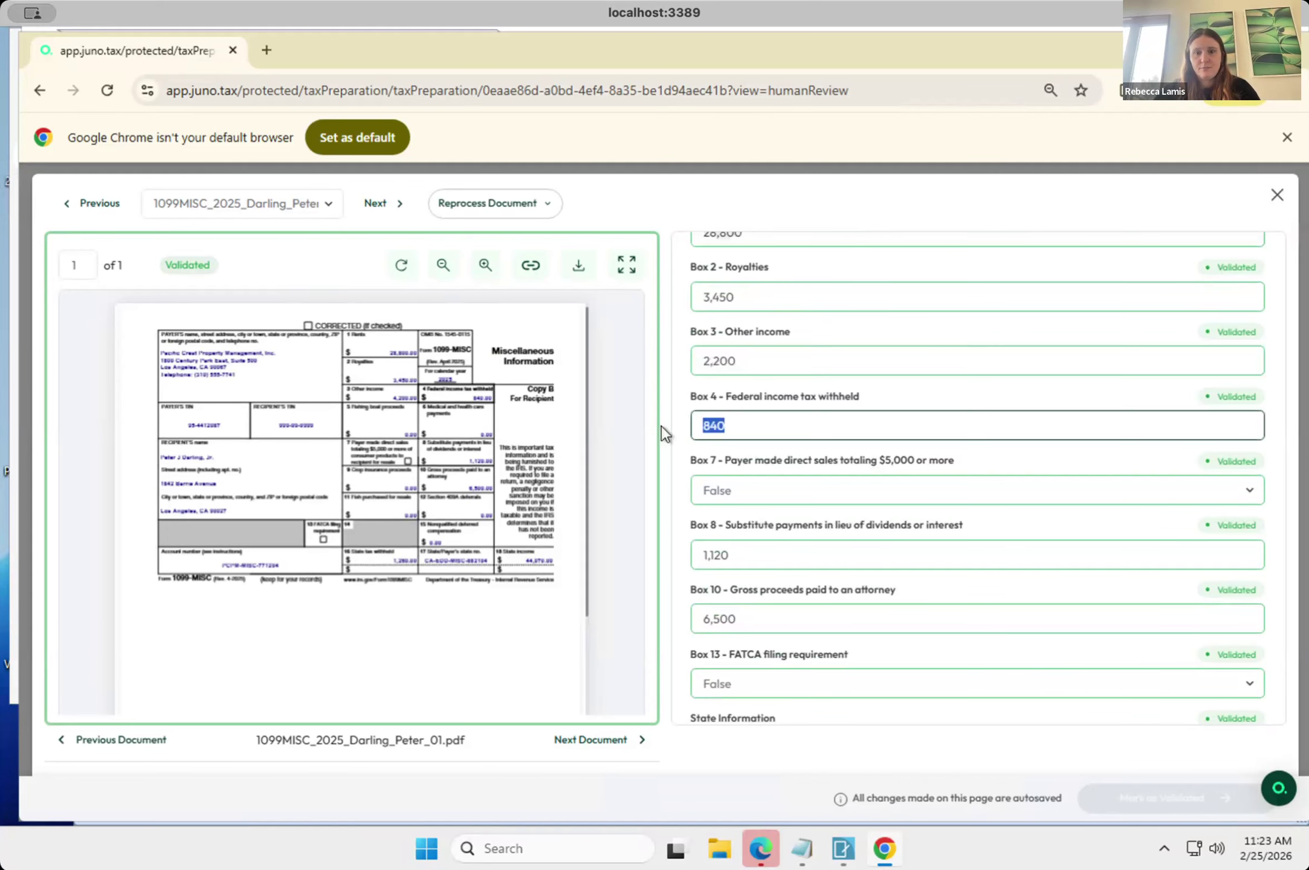
pyautogui.write('48392')
pyautogui.scroll(-3, 911, 623)
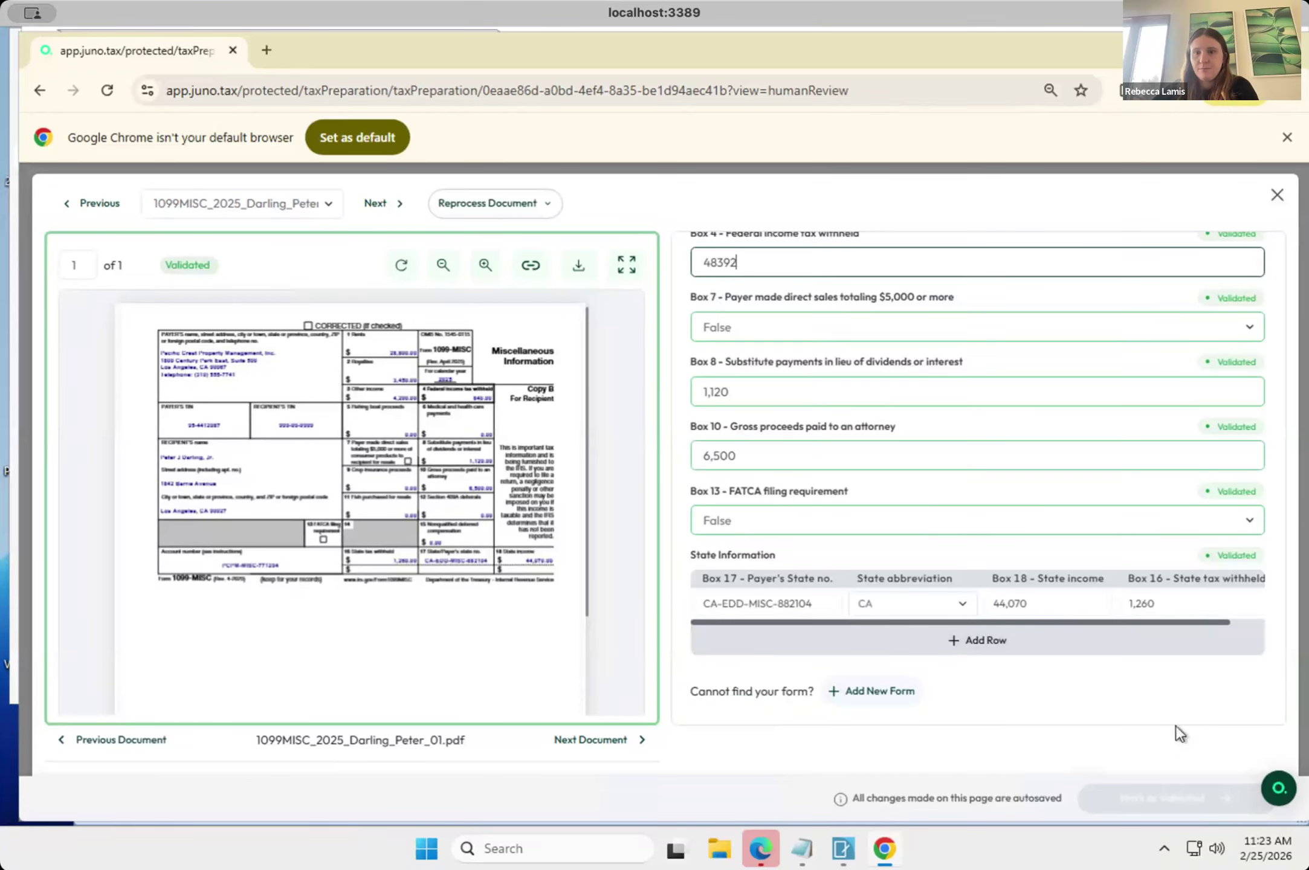
pyautogui.click(1273, 197)
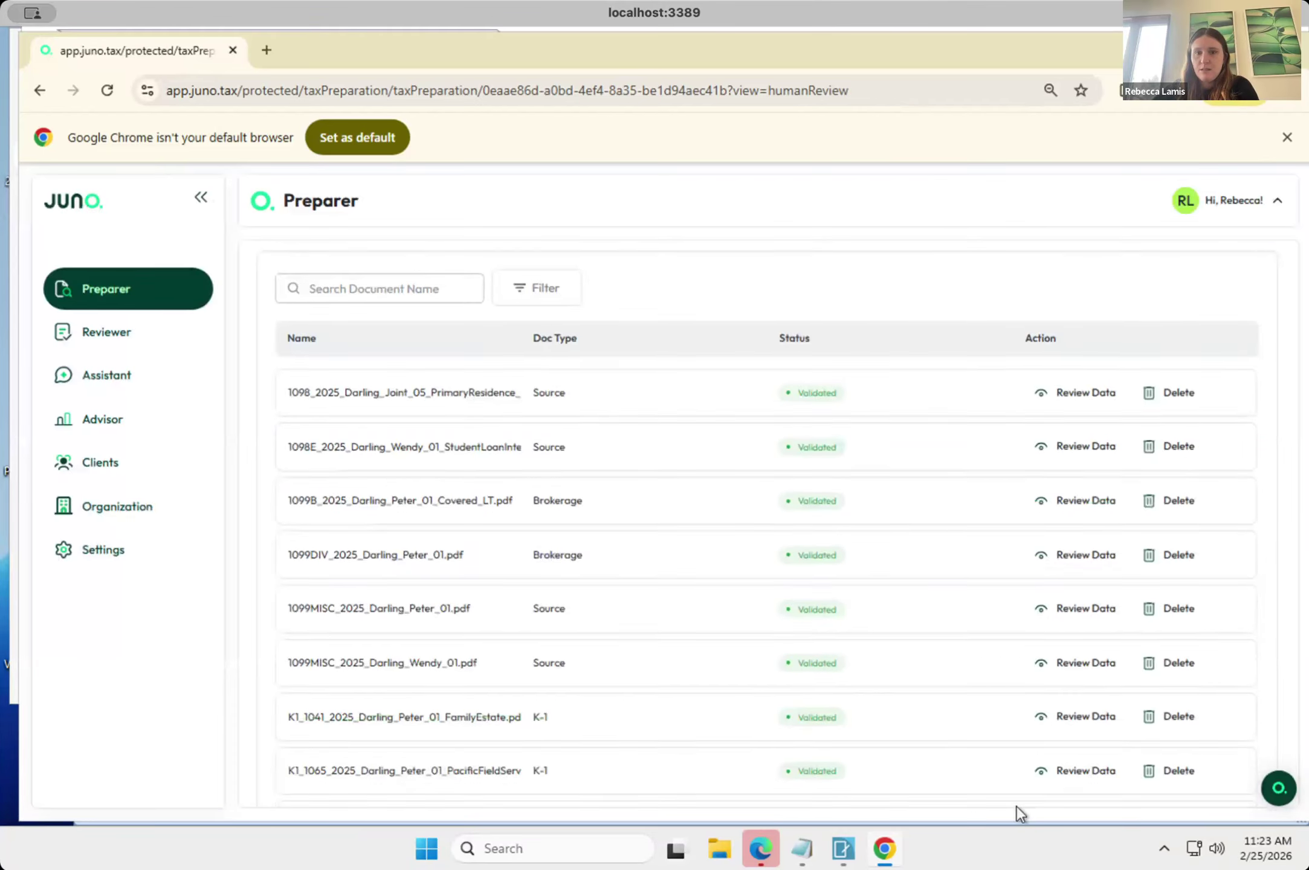
# Continue from the uploaded source documents to the document export list and find the 1099-MISC rows.
pyautogui.scroll(-5, 1017, 805)
pyautogui.click(1201, 769)
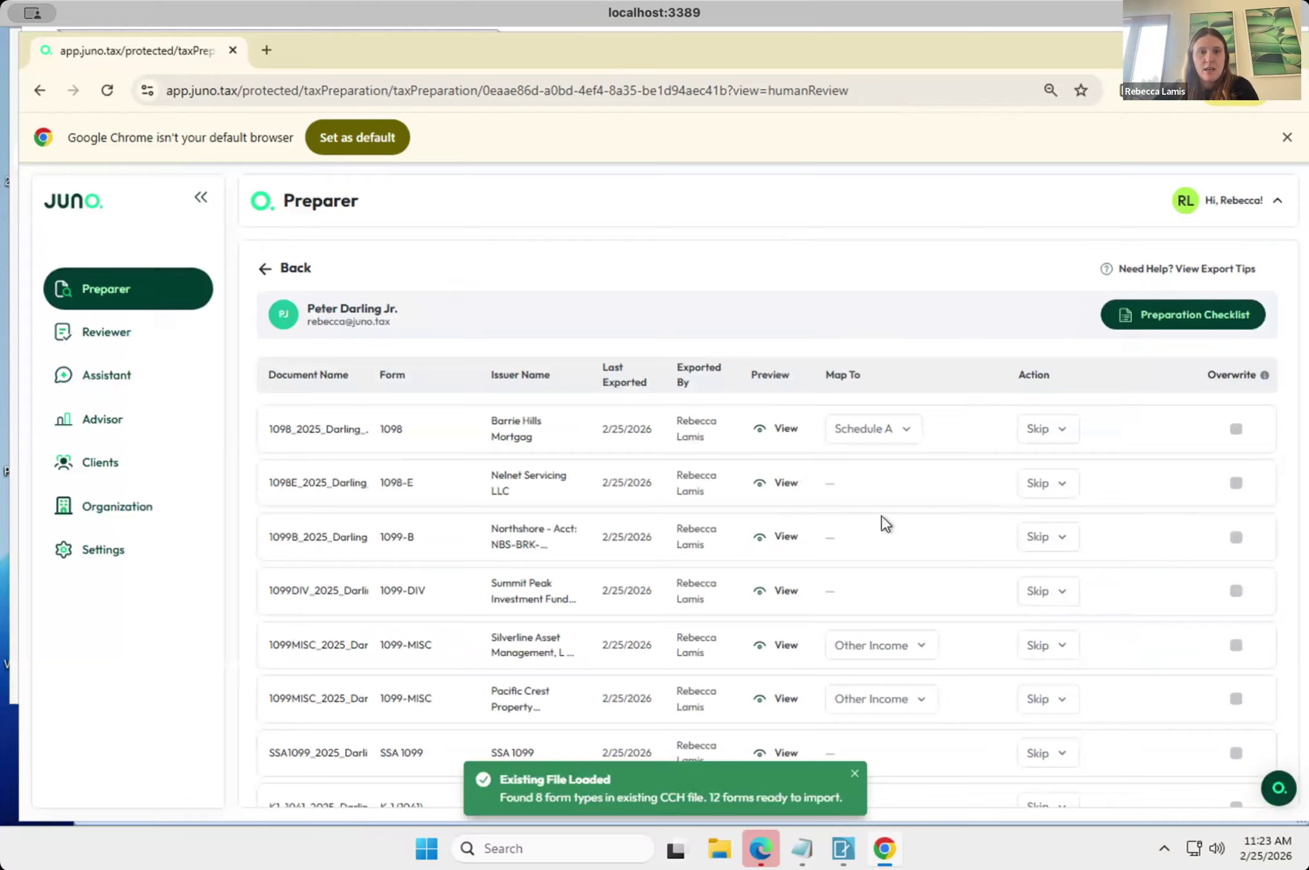
pyautogui.scroll(-5, 881, 514)
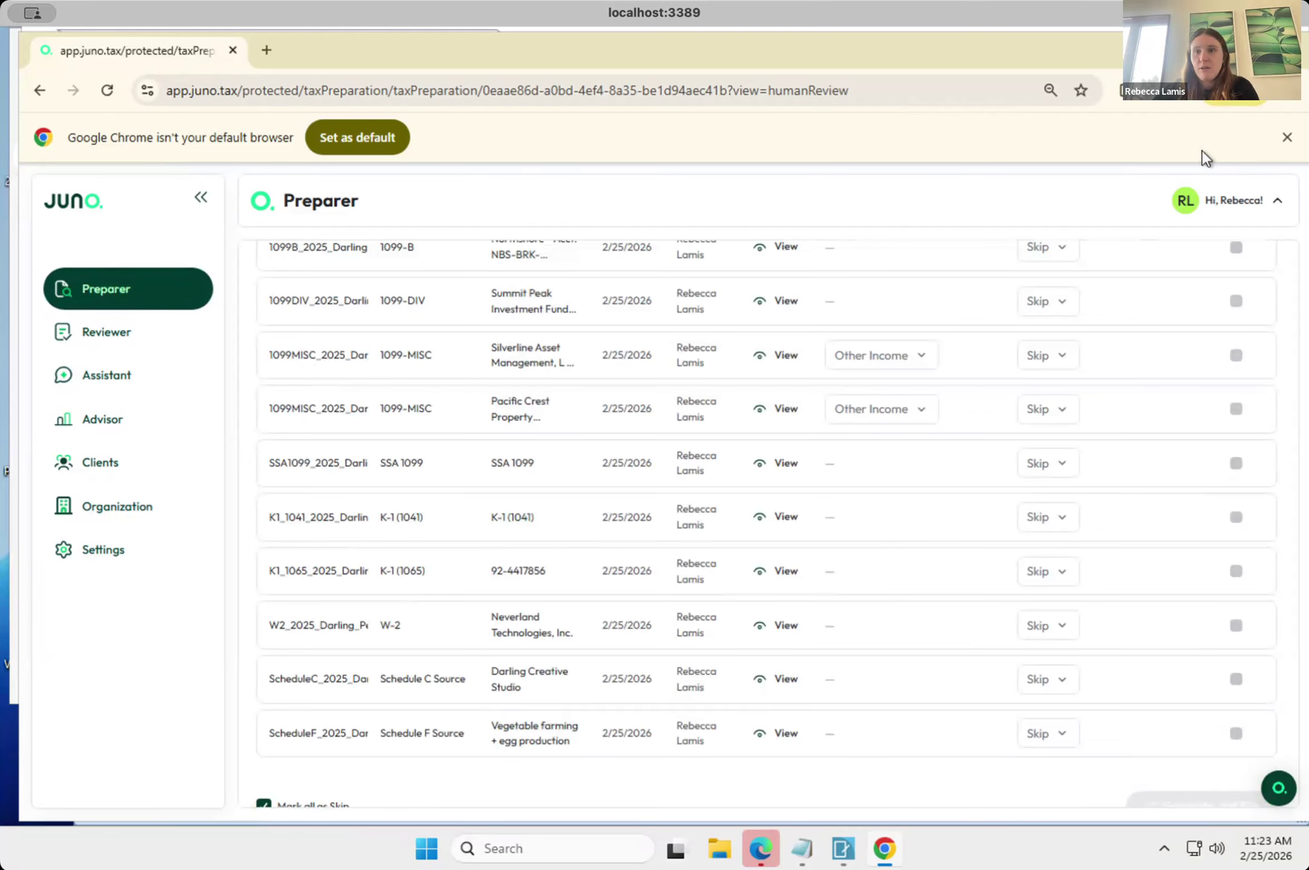
# Set the Silverline Asset Management 1099-MISC to update the existing Pacific Crest form and enable overwrite for it.
pyautogui.click(1070, 363)
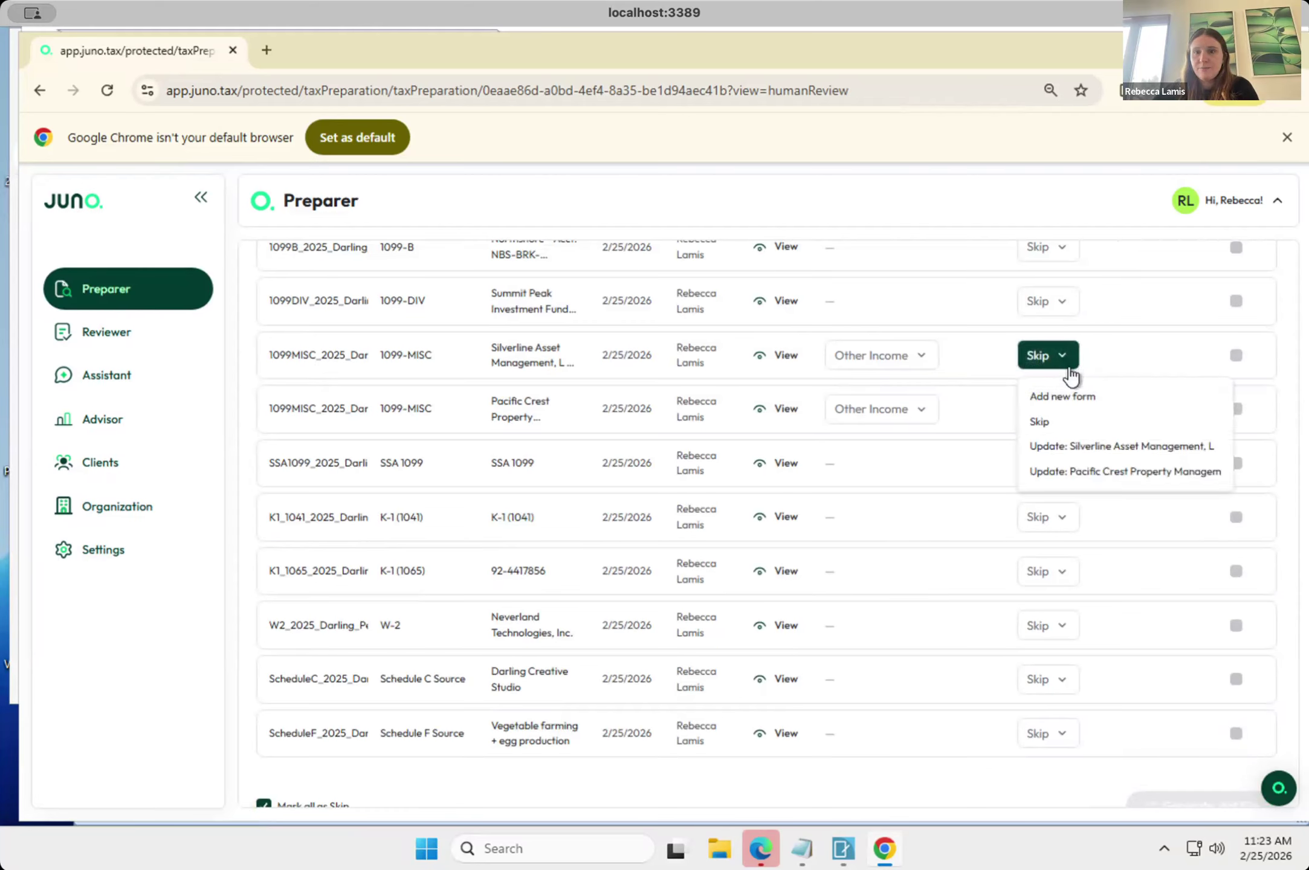
pyautogui.click(1080, 474)
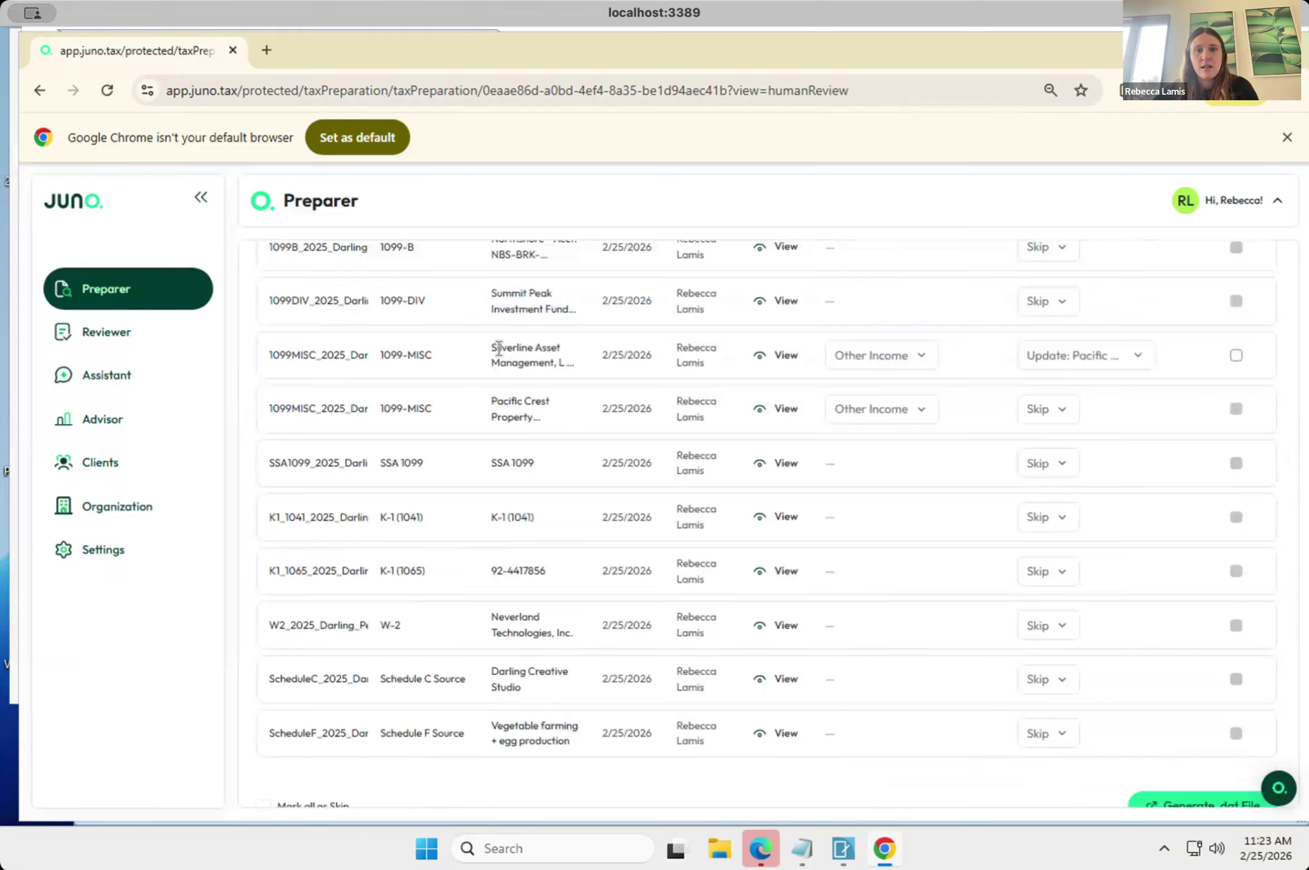
pyautogui.moveTo(490, 343); pyautogui.dragTo(580, 359)
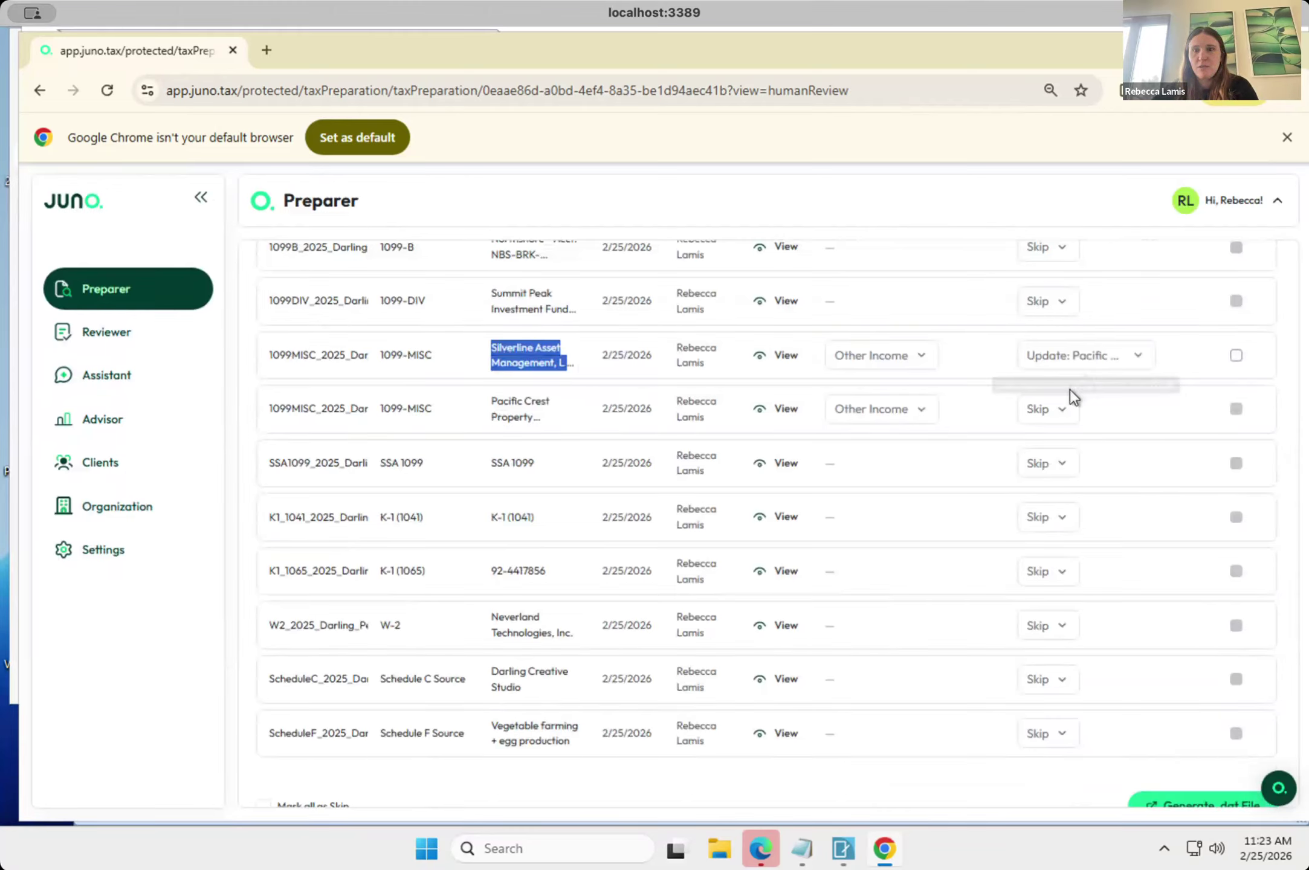
pyautogui.click(1235, 359)
pyautogui.scroll(-1, 1157, 512)
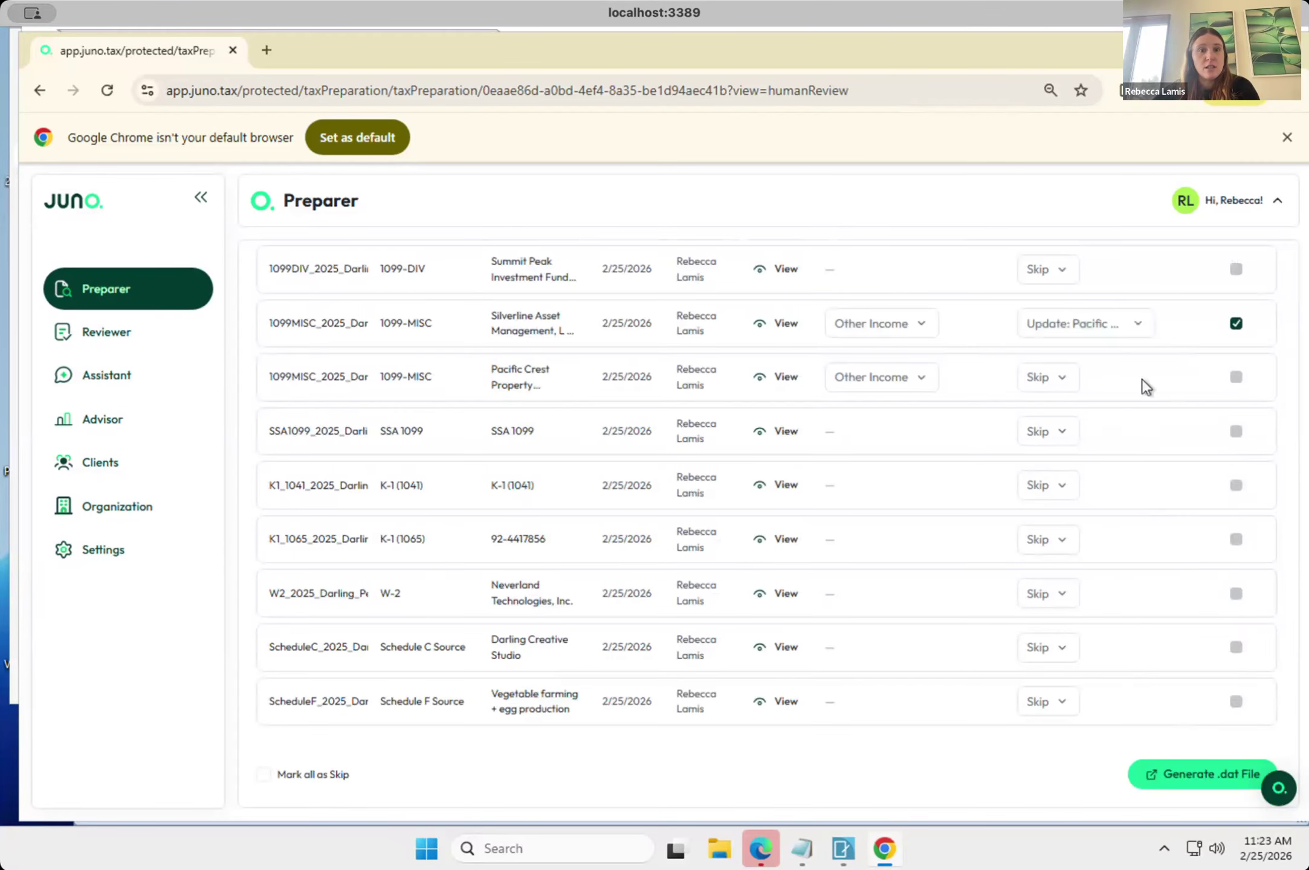
# Generate the updated CCH Axcess .dat file from the export list and download it.
pyautogui.click(1211, 778)
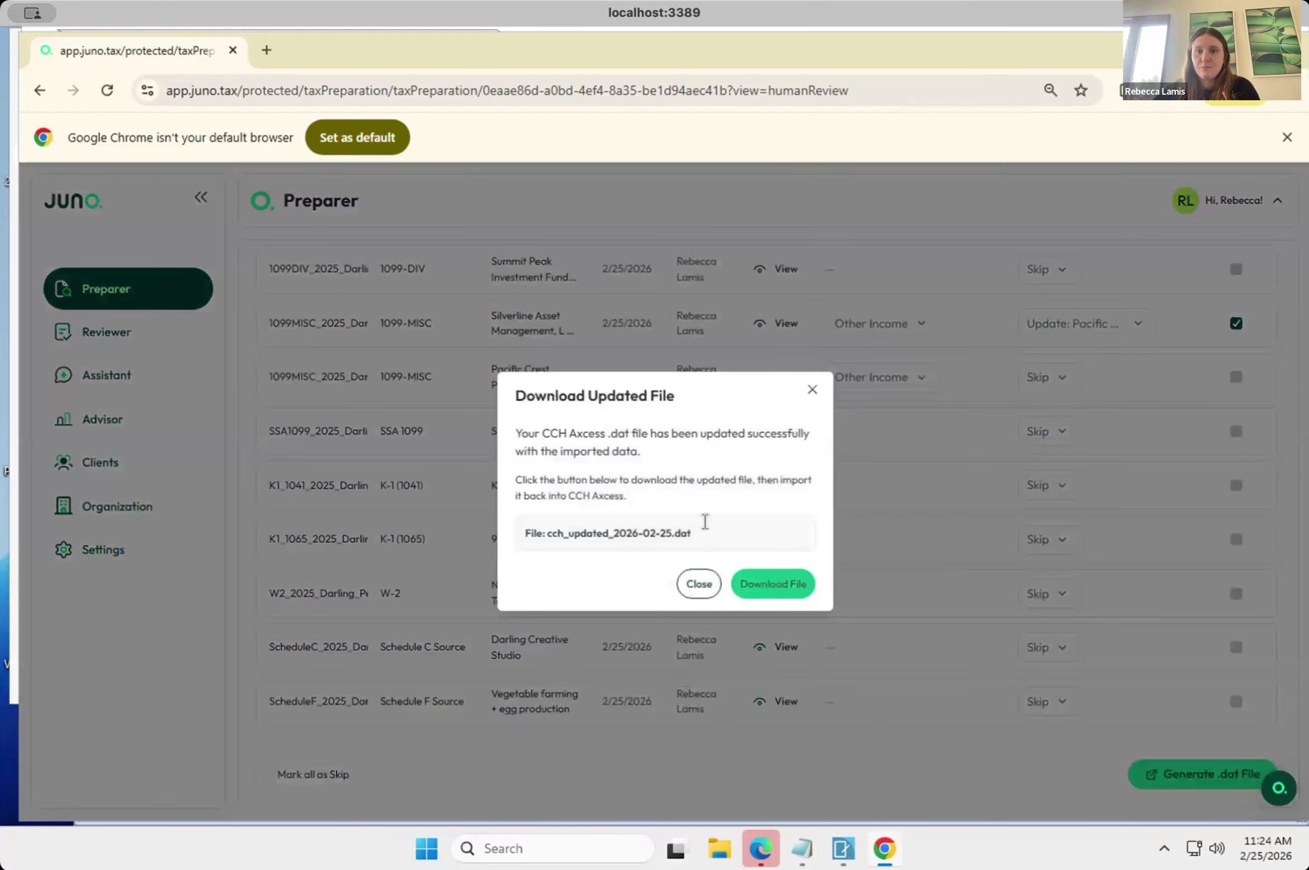
pyautogui.click(785, 600)
pyautogui.click(785, 597)
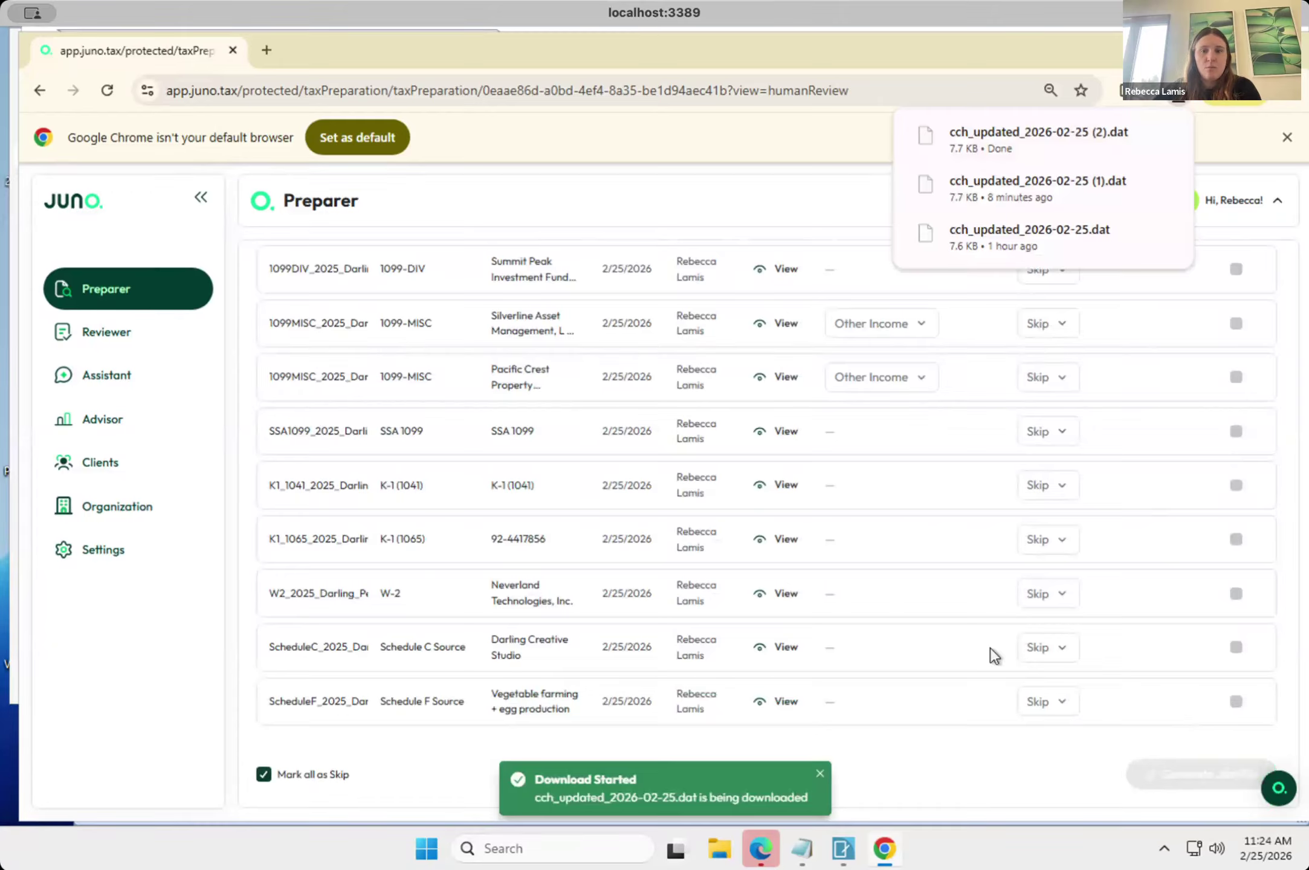
# Switch to the CCH Axcess Return Manager, select the first 2025 individual return in the grid and start a tax data import.
pyautogui.moveTo(843, 848)
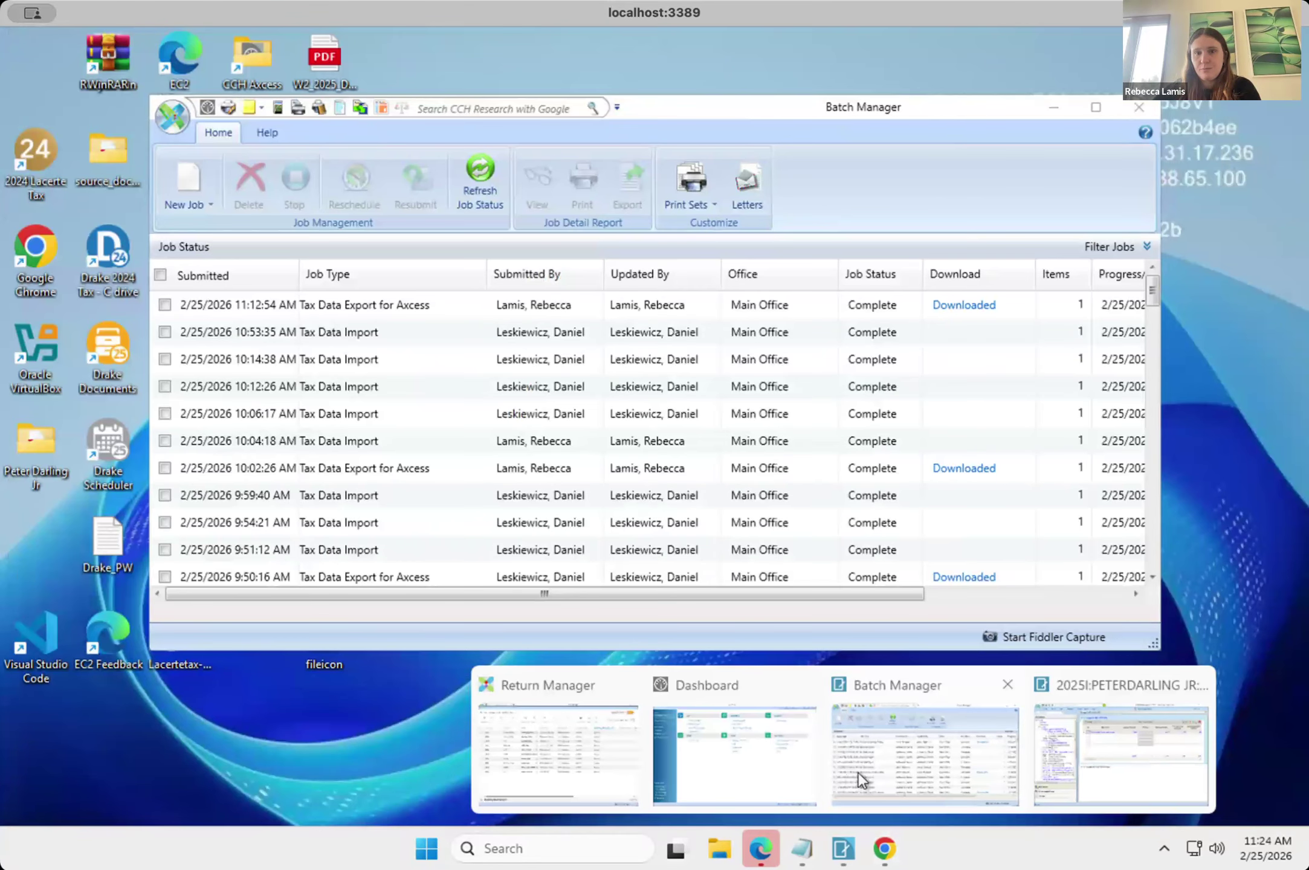
pyautogui.click(858, 773)
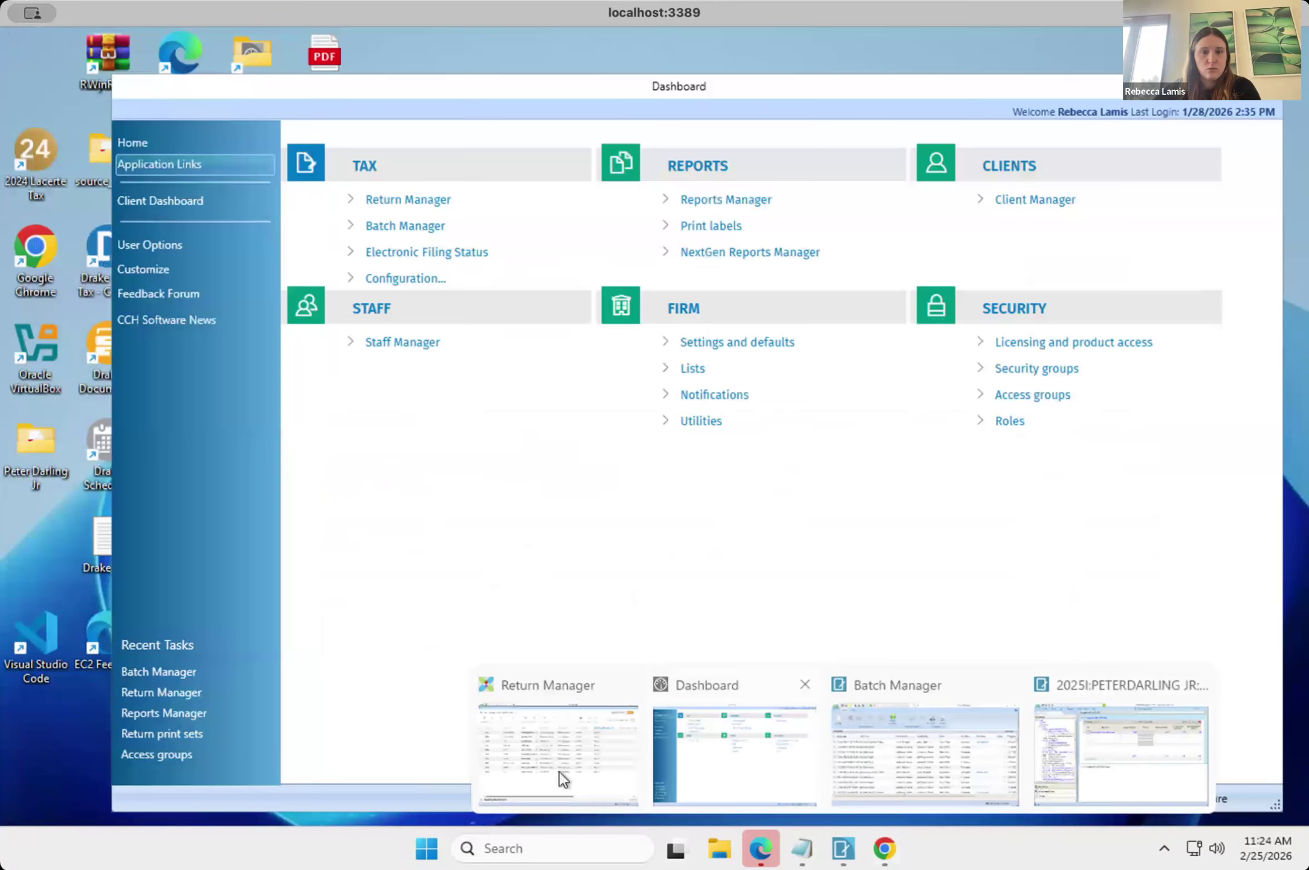
pyautogui.click(559, 771)
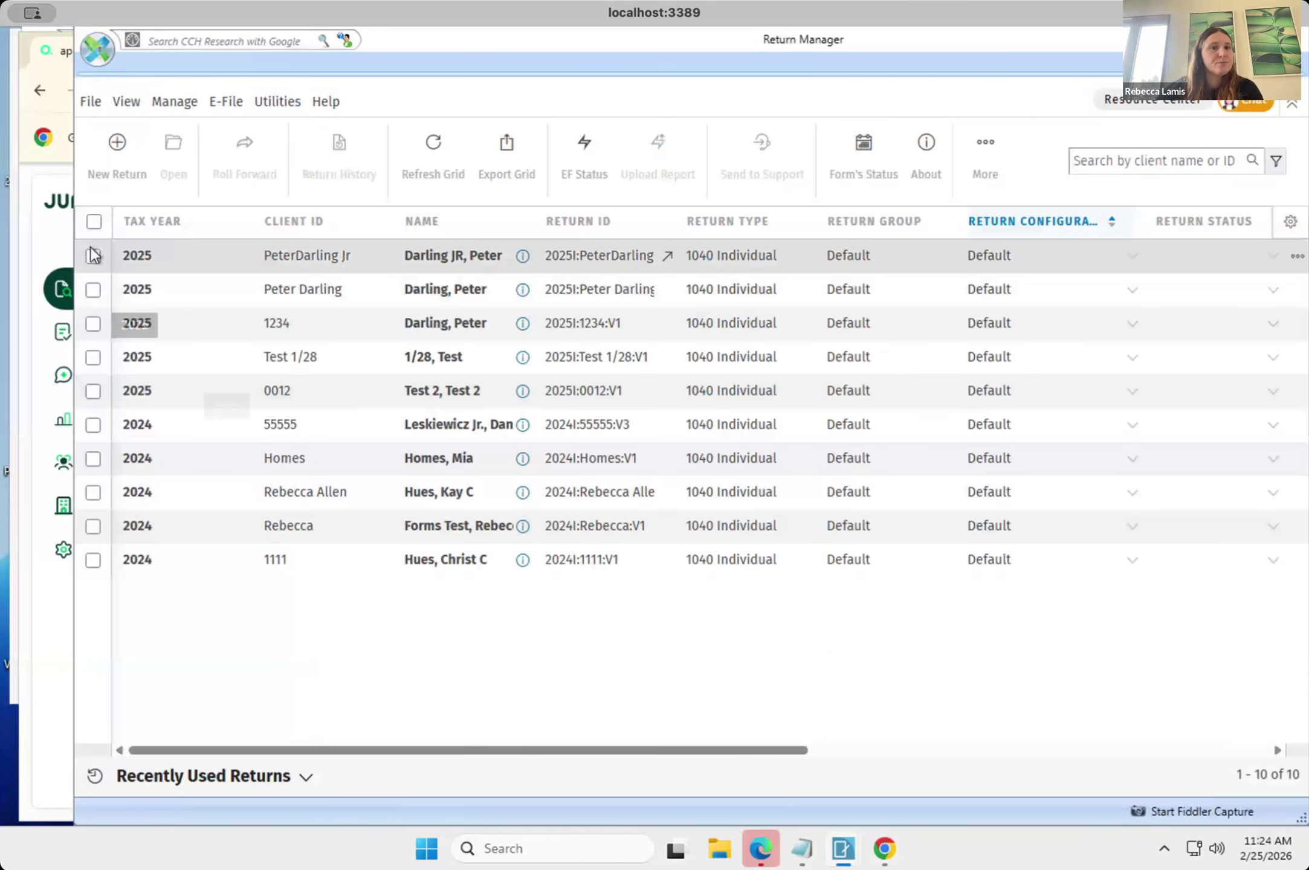
pyautogui.click(258, 104)
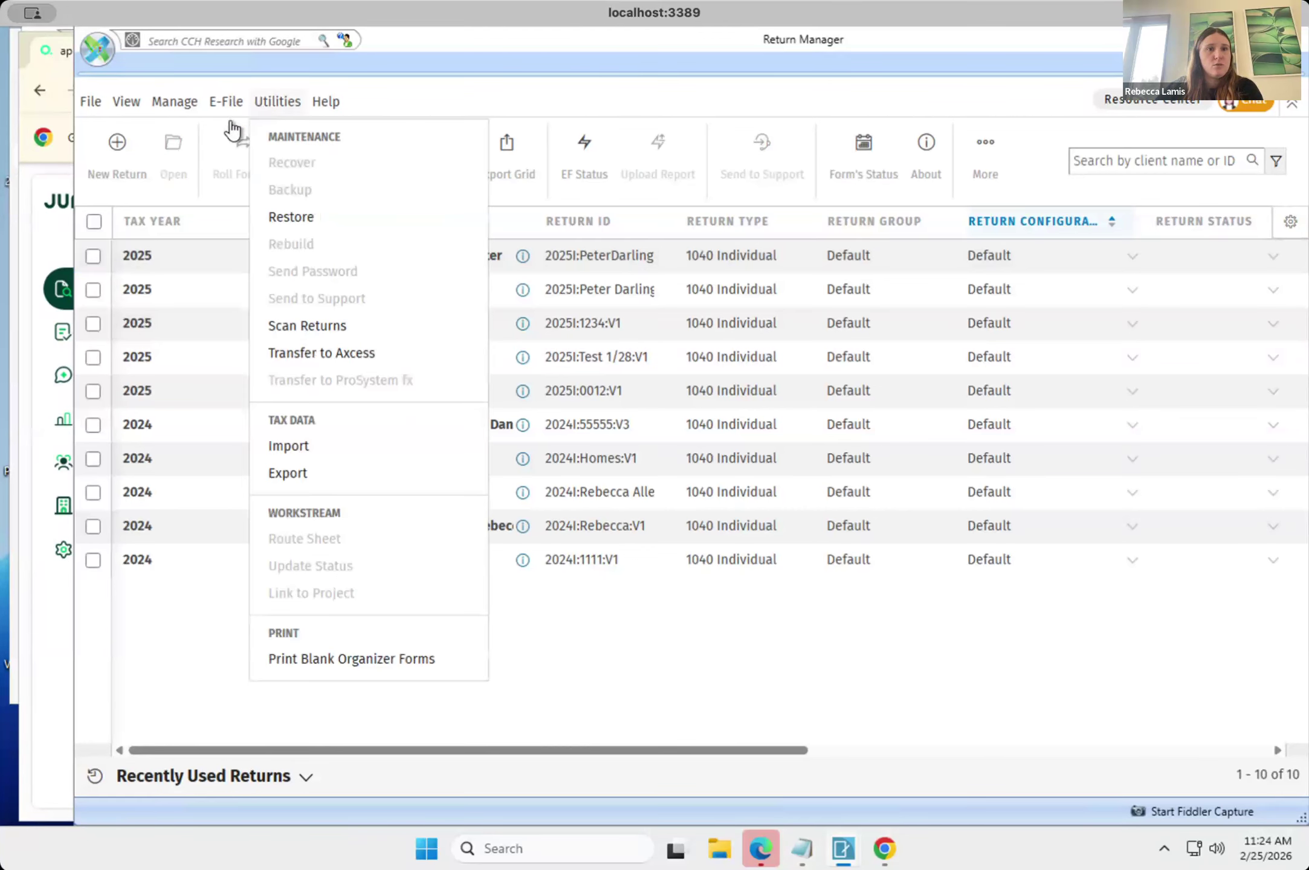
pyautogui.click(93, 256)
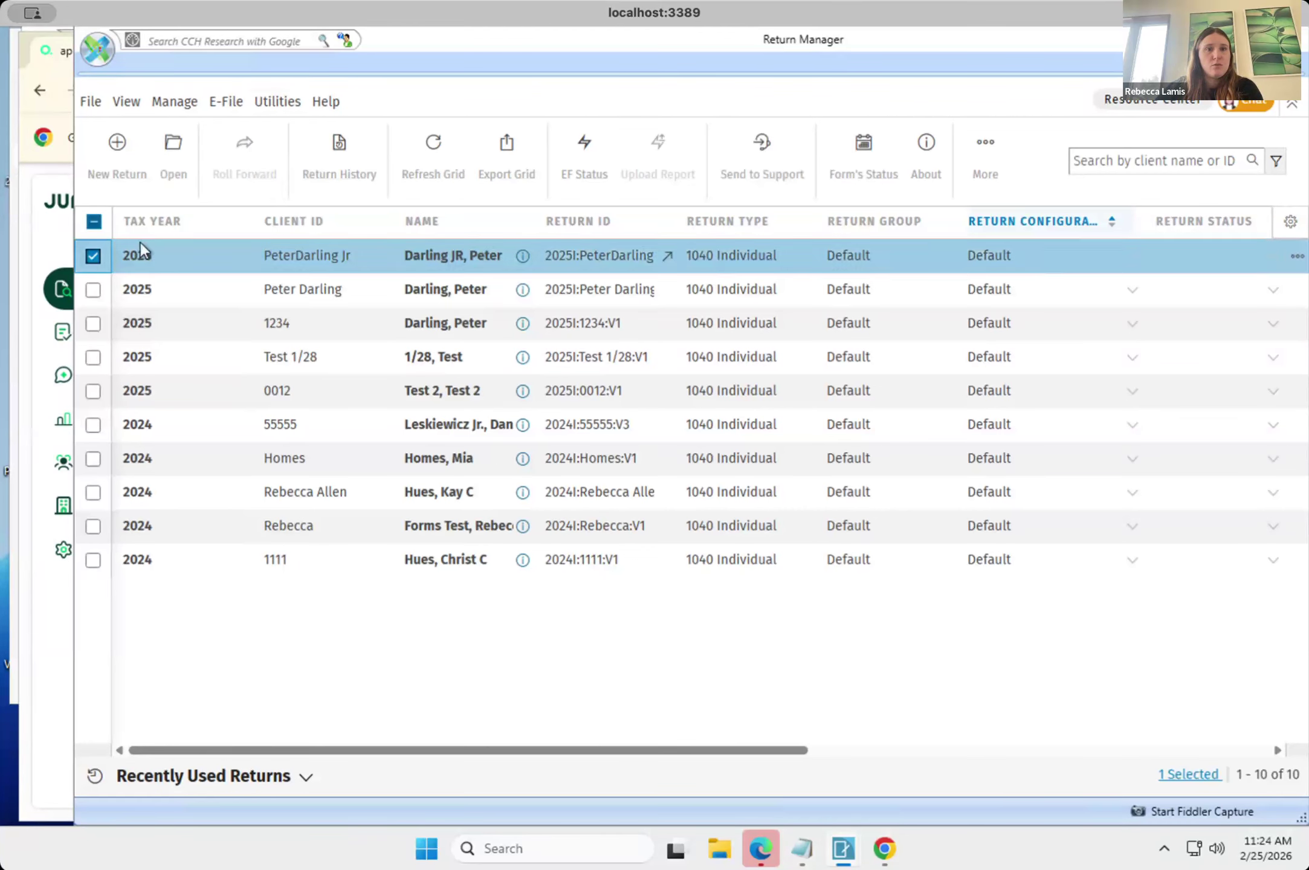
pyautogui.click(271, 103)
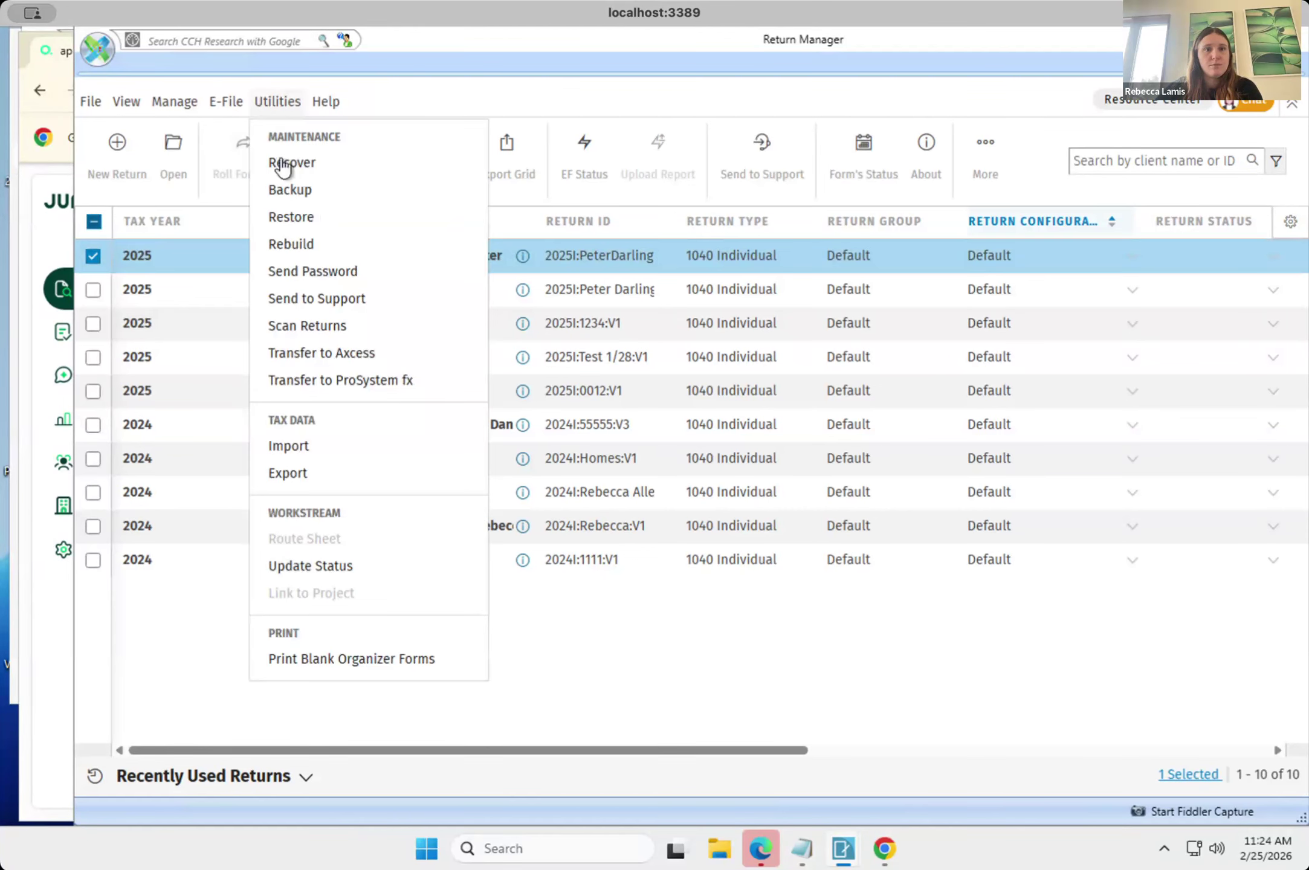
pyautogui.click(328, 453)
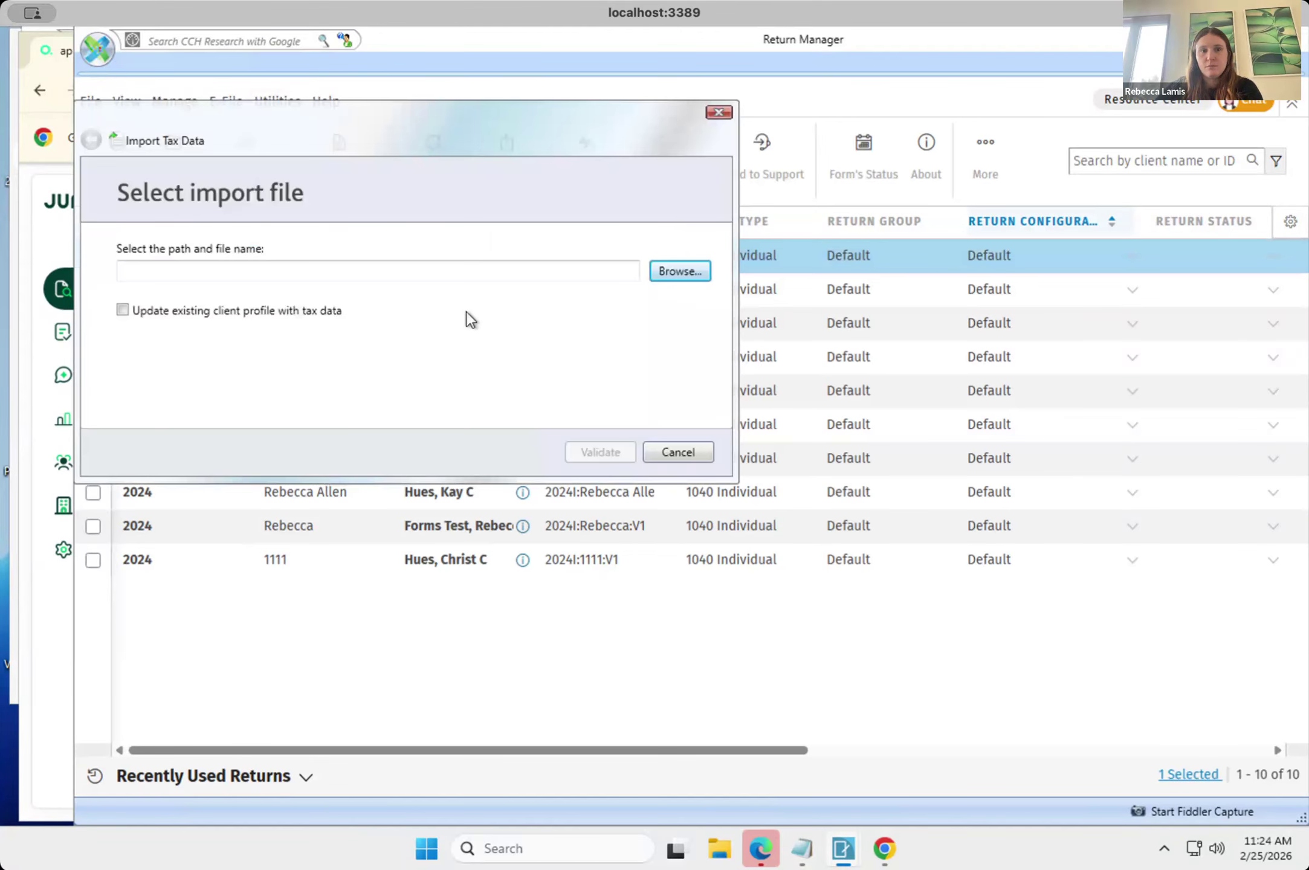
# Import cch_updated_2026-02-25 (2).dat after validating it, with the option to update the existing client profile with tax data enabled.
pyautogui.click(263, 312)
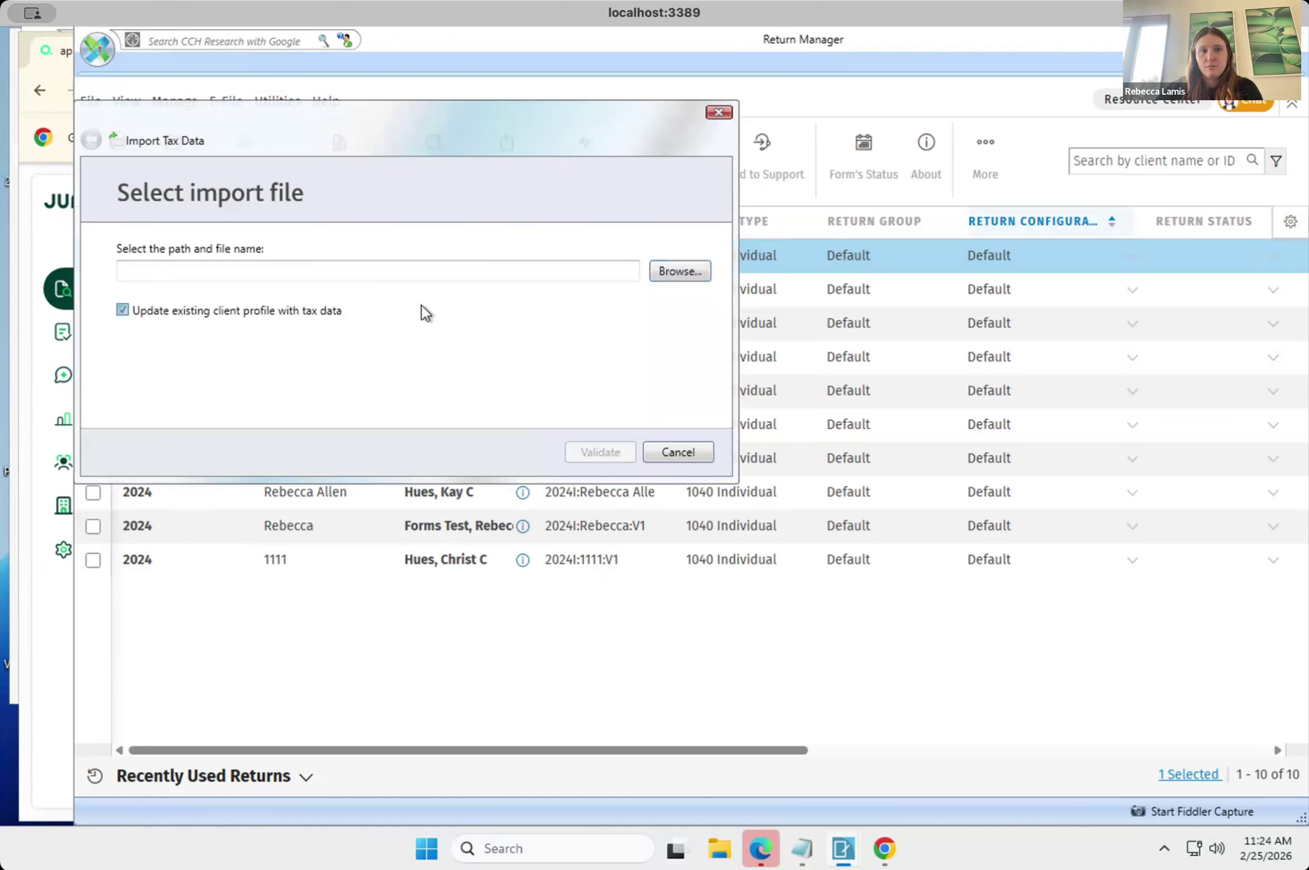
pyautogui.click(677, 272)
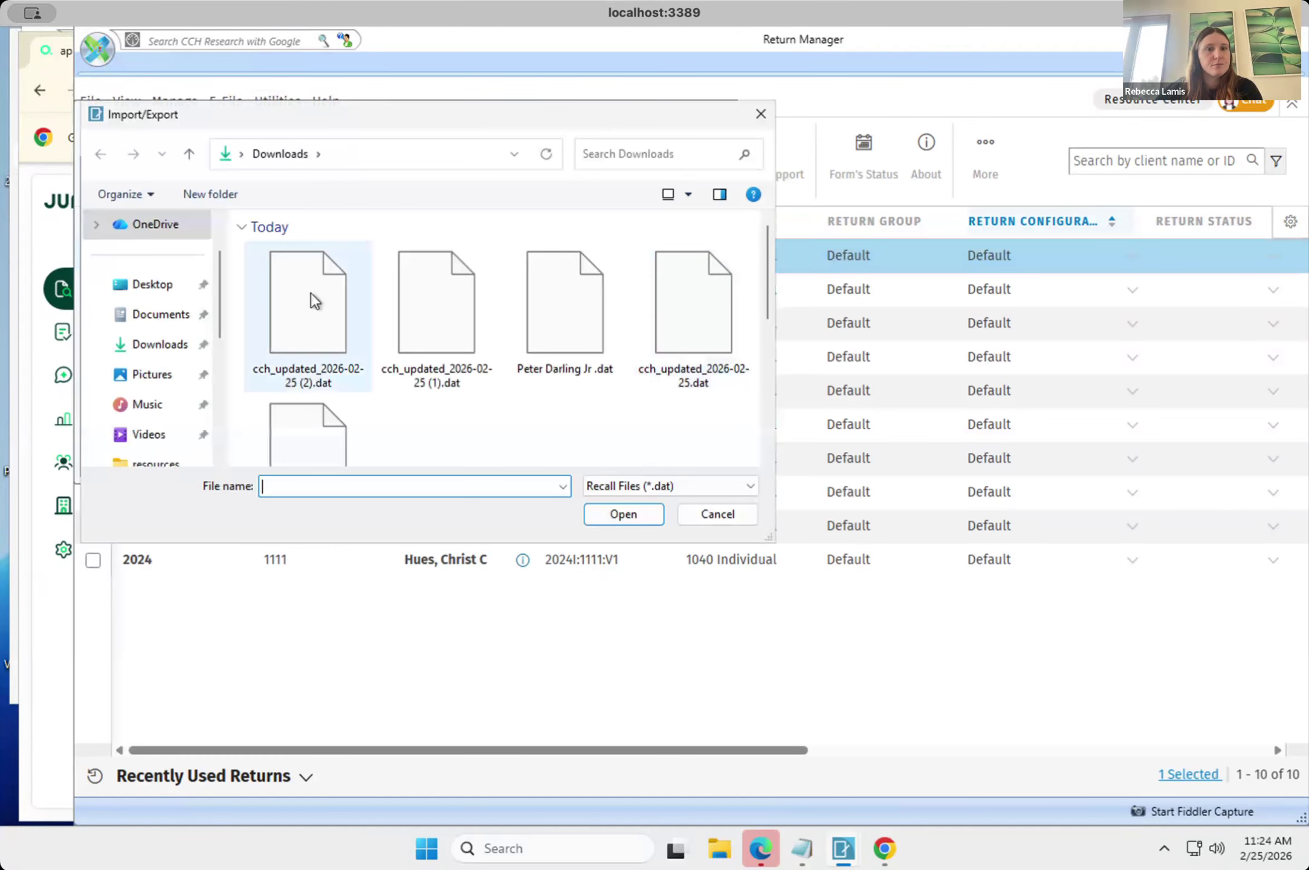
pyautogui.click(310, 293)
pyautogui.click(623, 514)
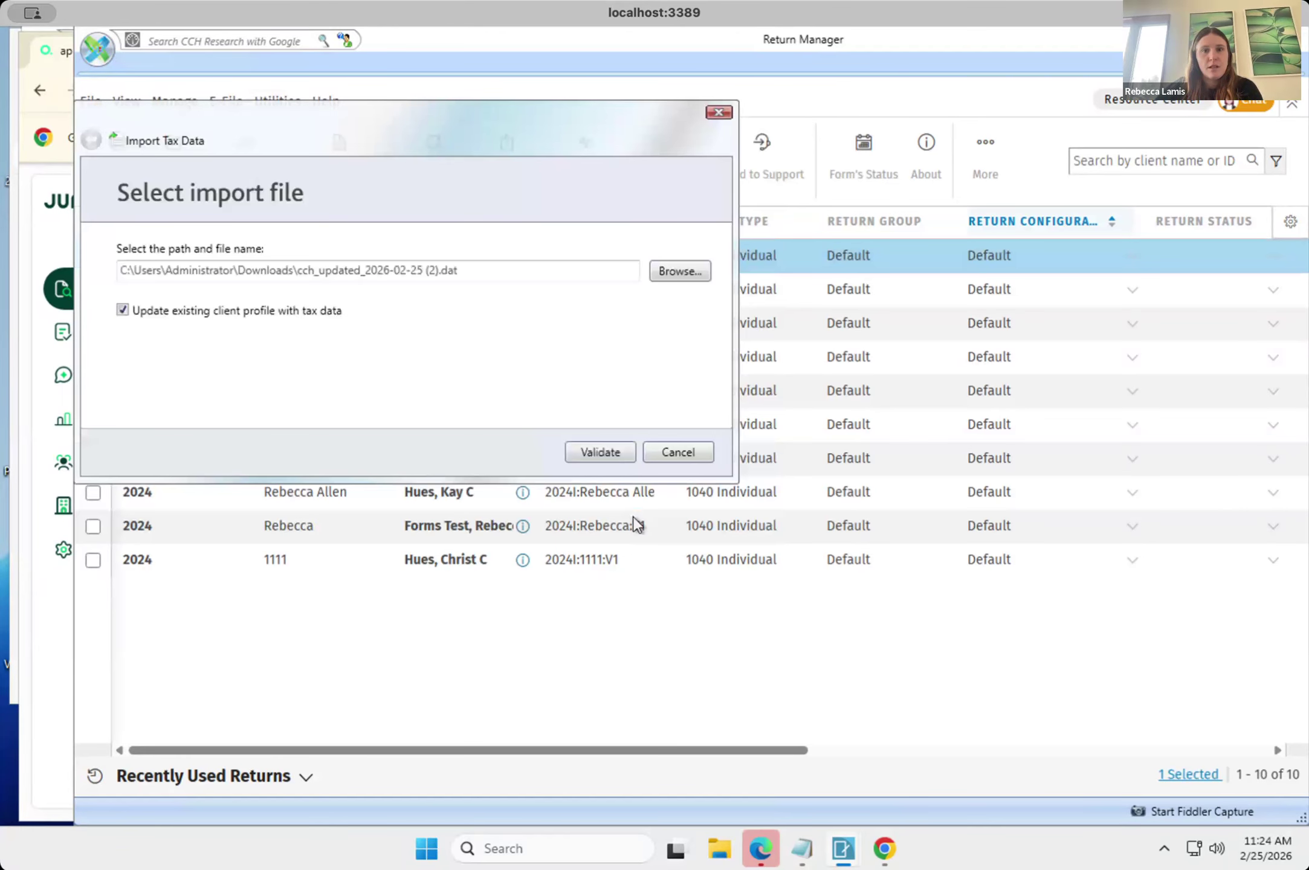
pyautogui.click(595, 457)
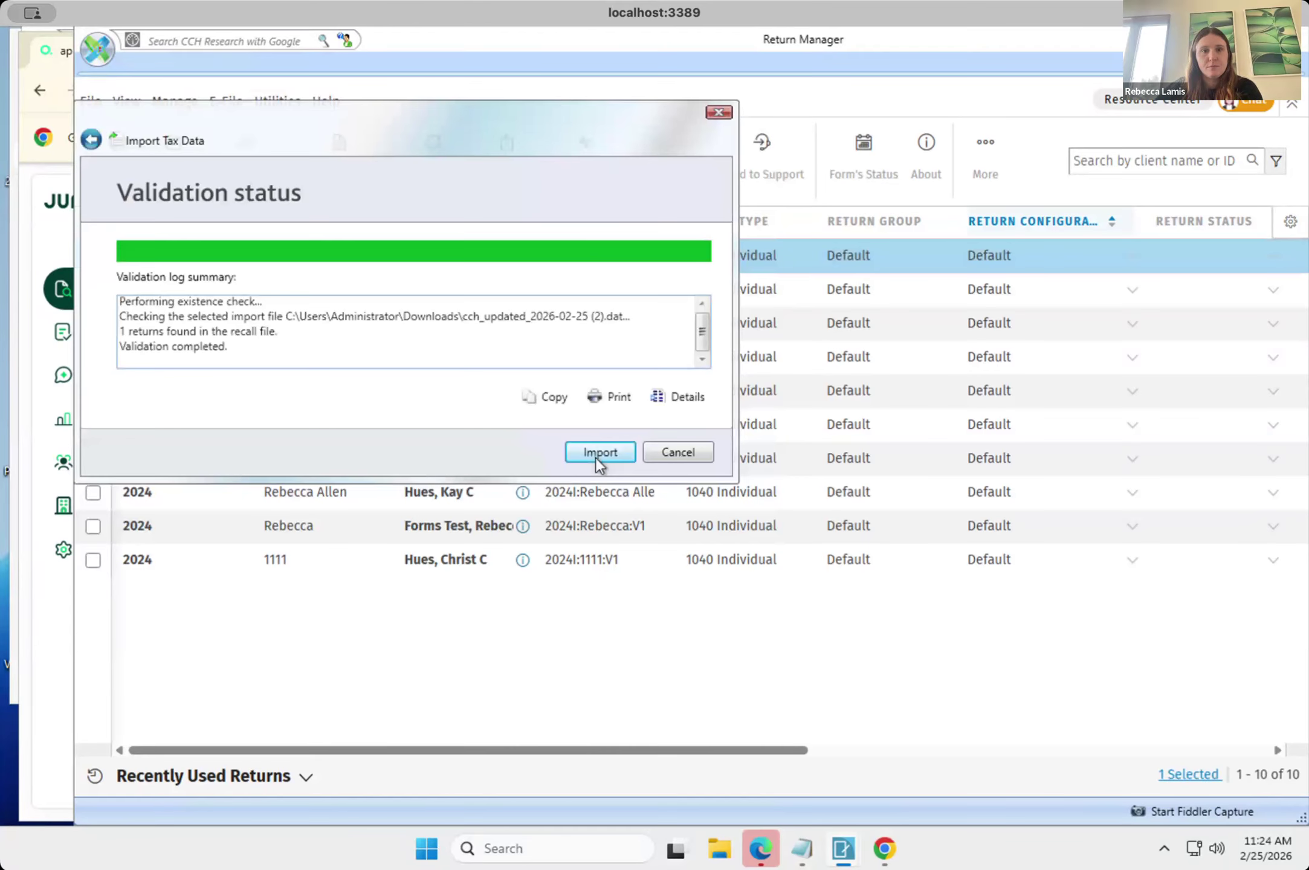
pyautogui.click(597, 452)
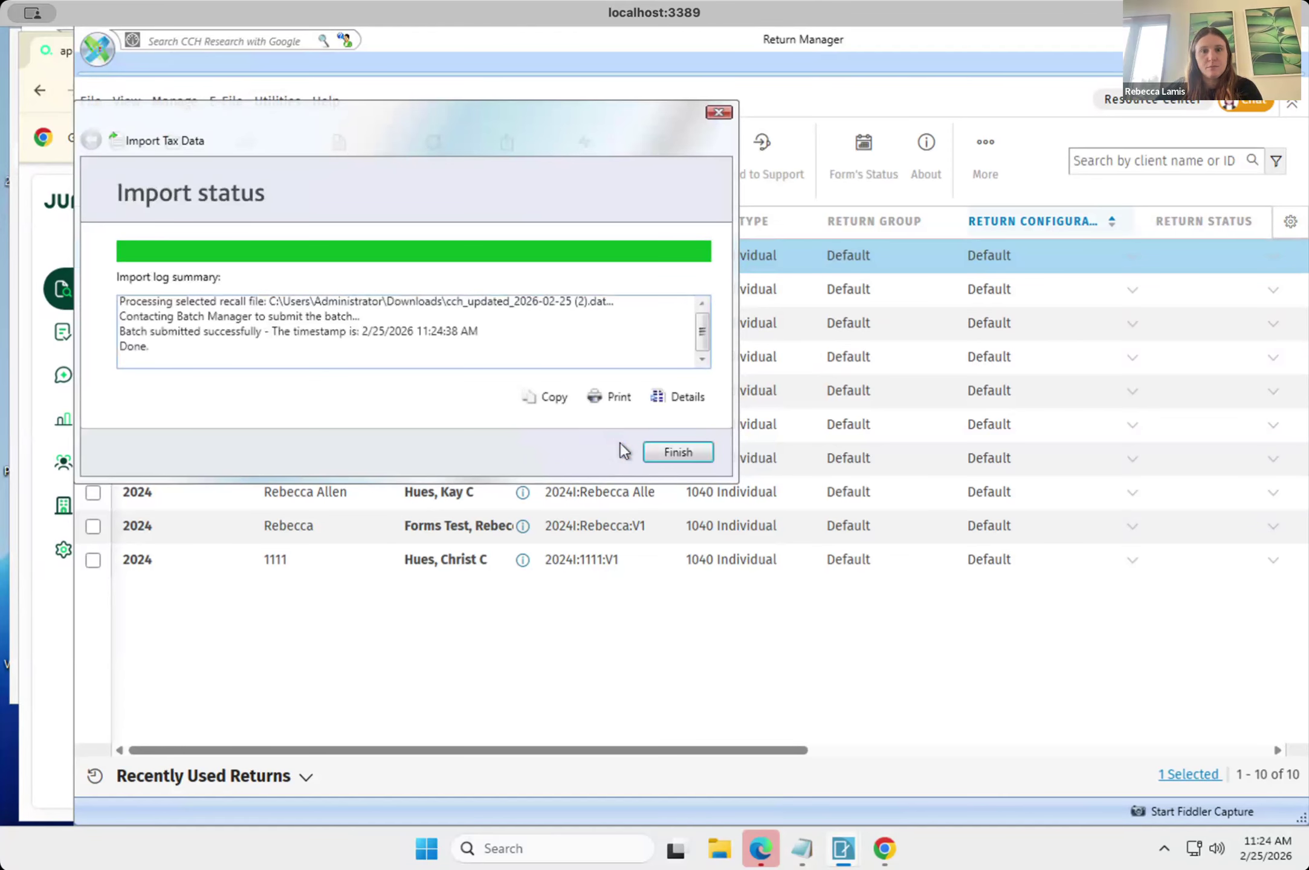
pyautogui.click(677, 458)
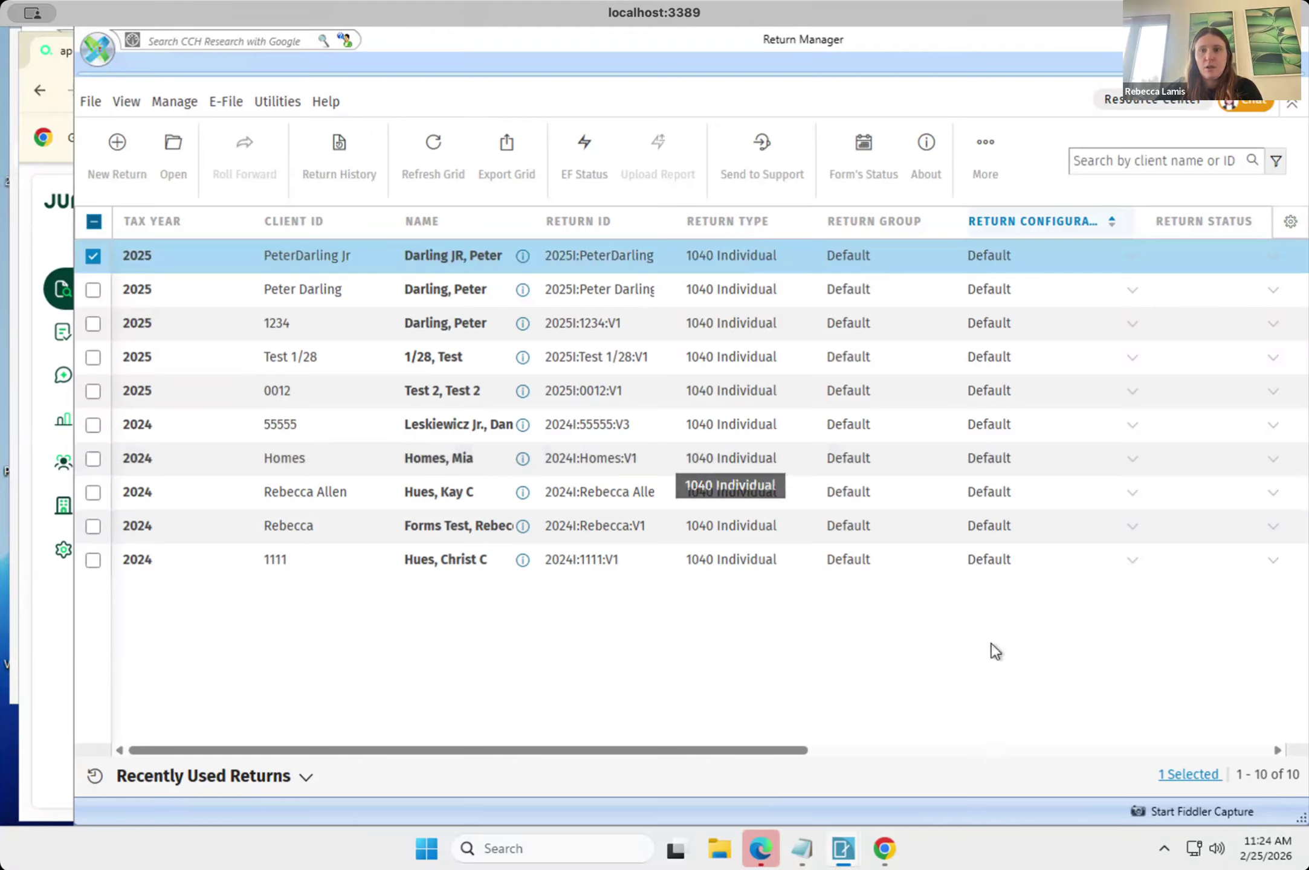
# Clear the return selection, refresh the grid and open the first 2025 individual return.
pyautogui.click(92, 256)
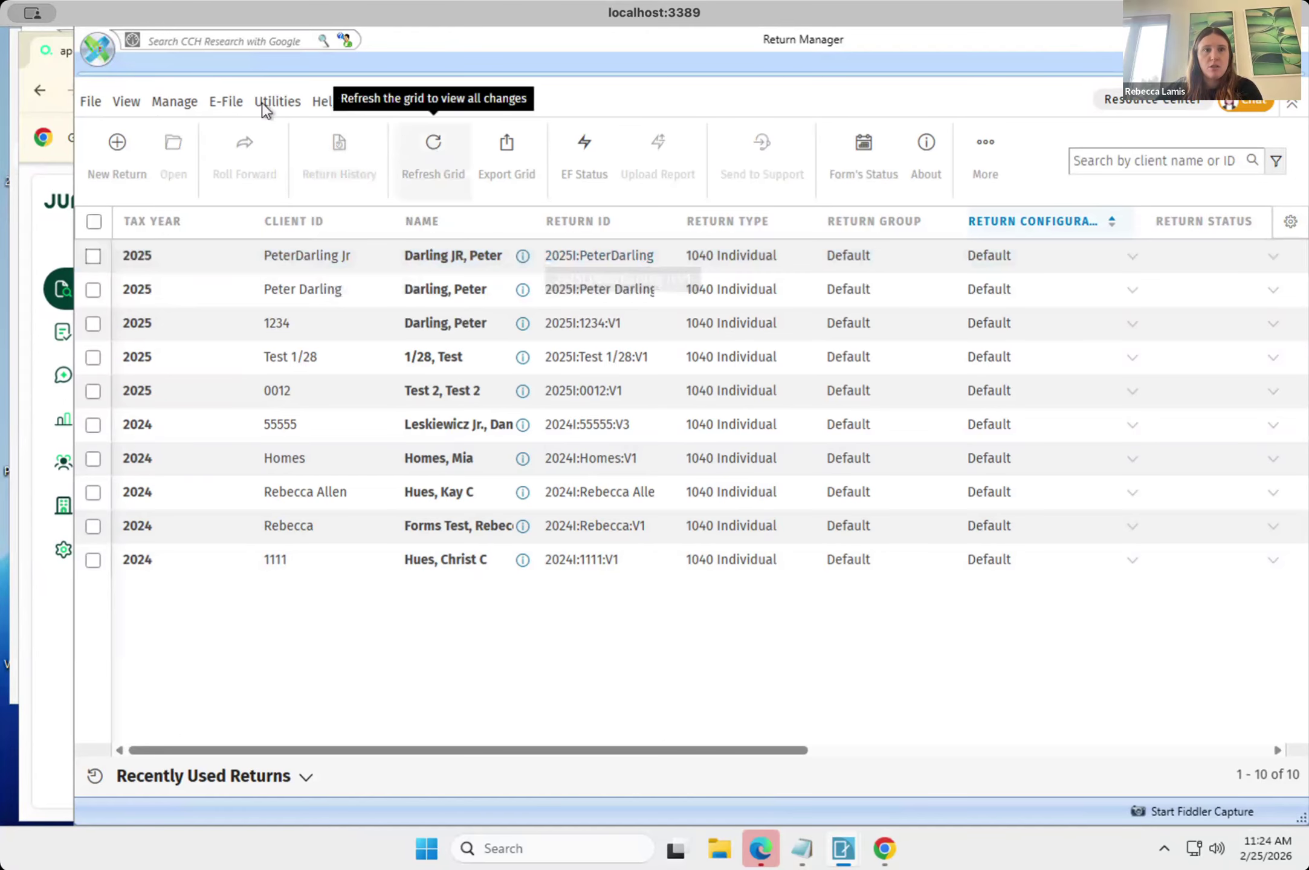
pyautogui.click(444, 162)
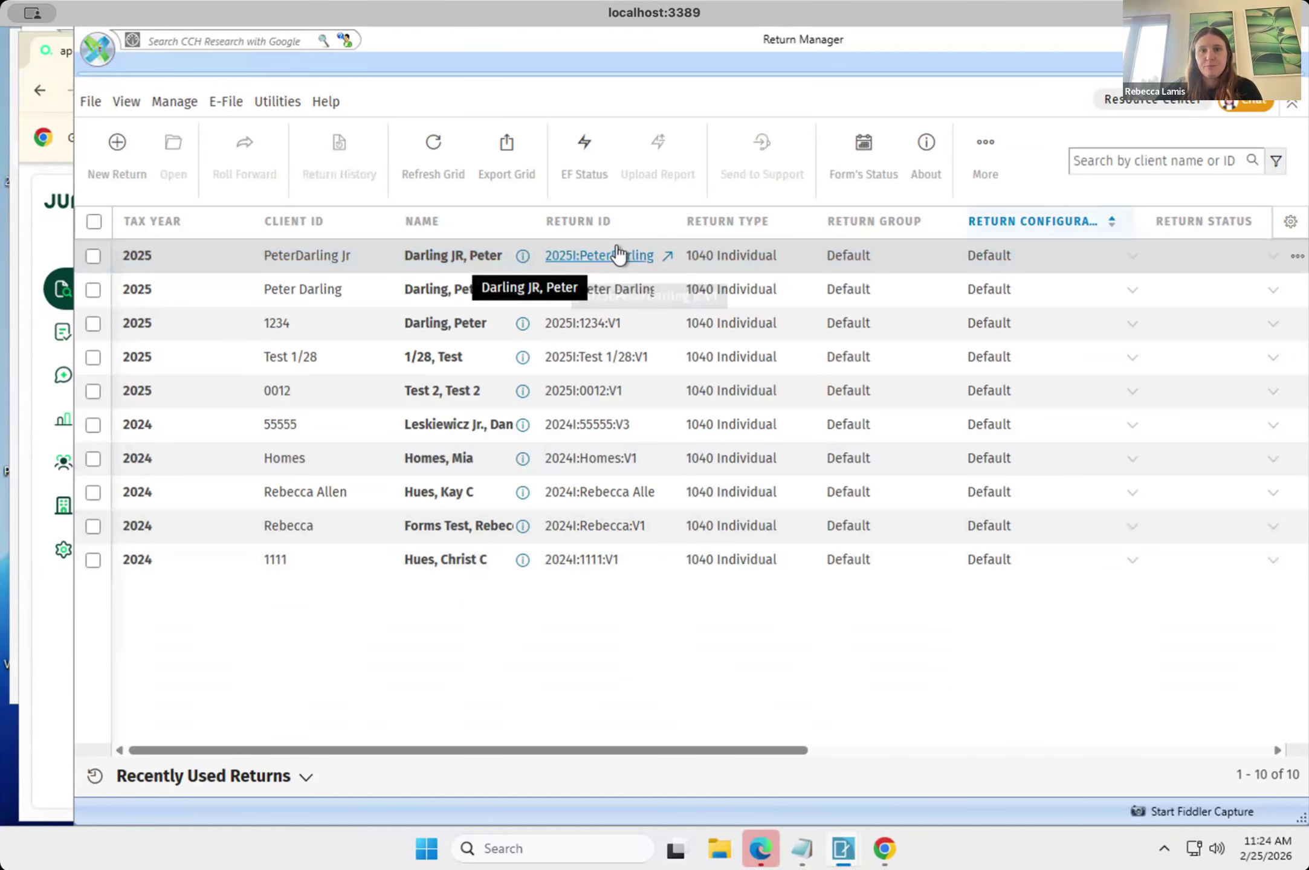
pyautogui.doubleClick(428, 260)
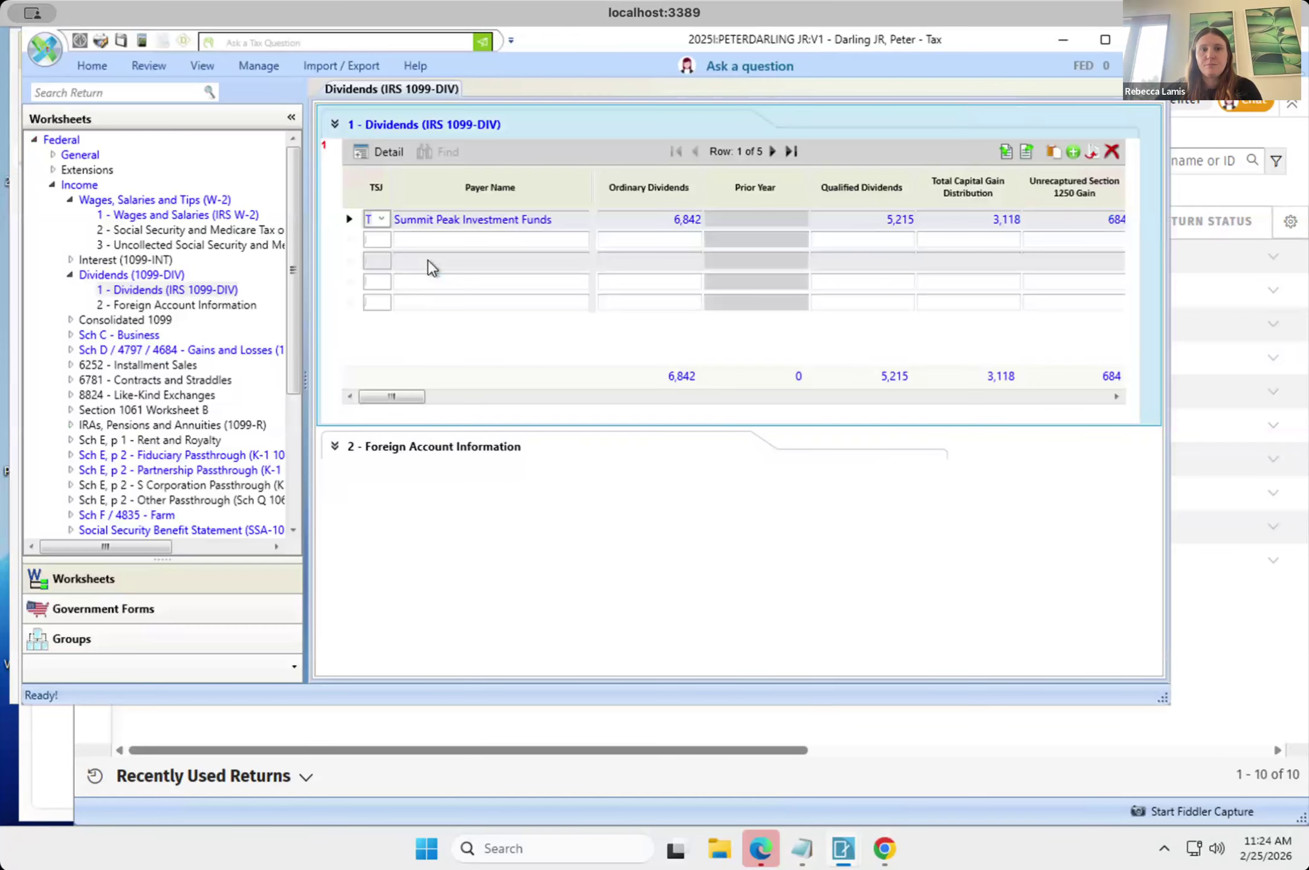
# Find the Other Income worksheet in the return's income section and open its 1099-MISC entries.
pyautogui.scroll(-1, 191, 351)
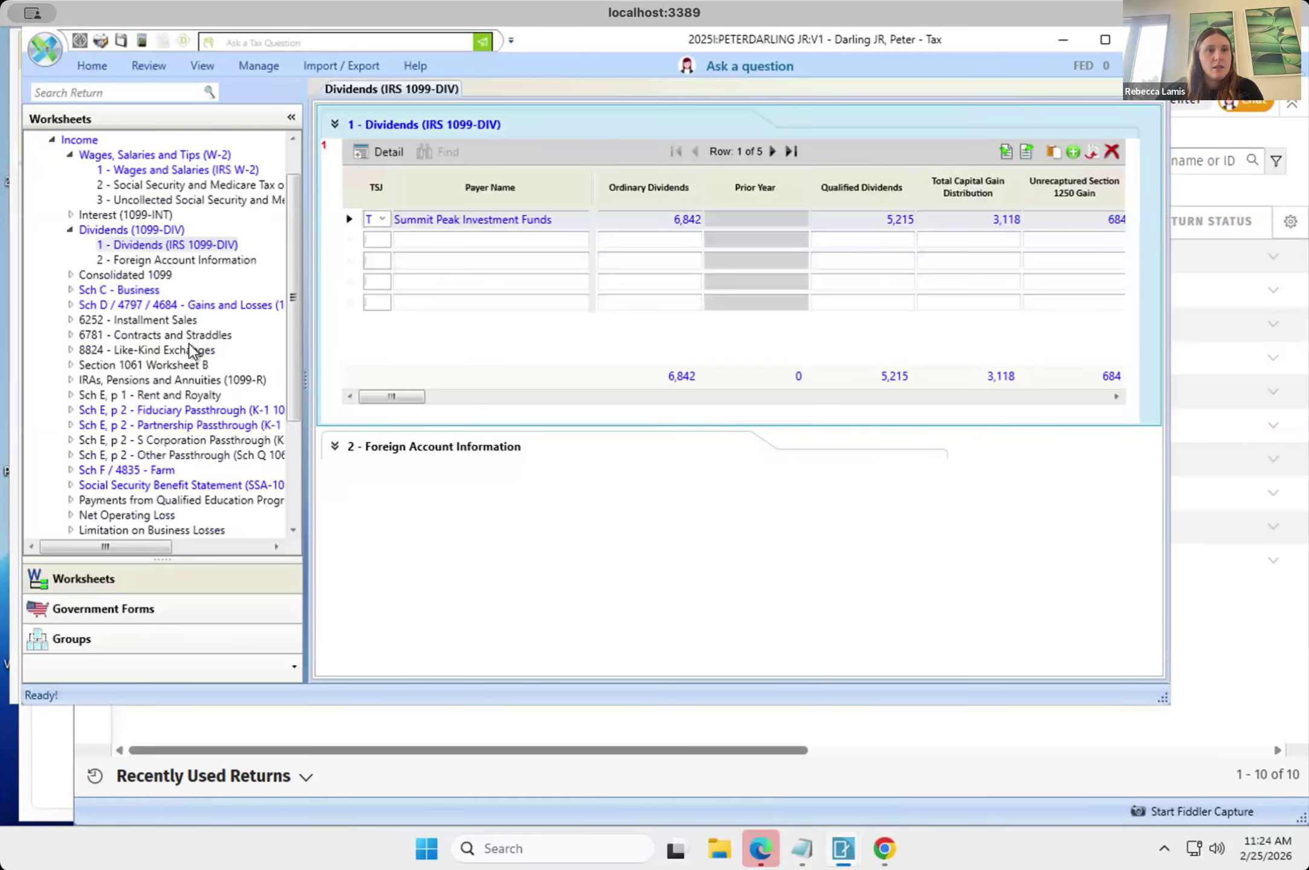
pyautogui.scroll(-4, 190, 350)
pyautogui.scroll(5, 190, 351)
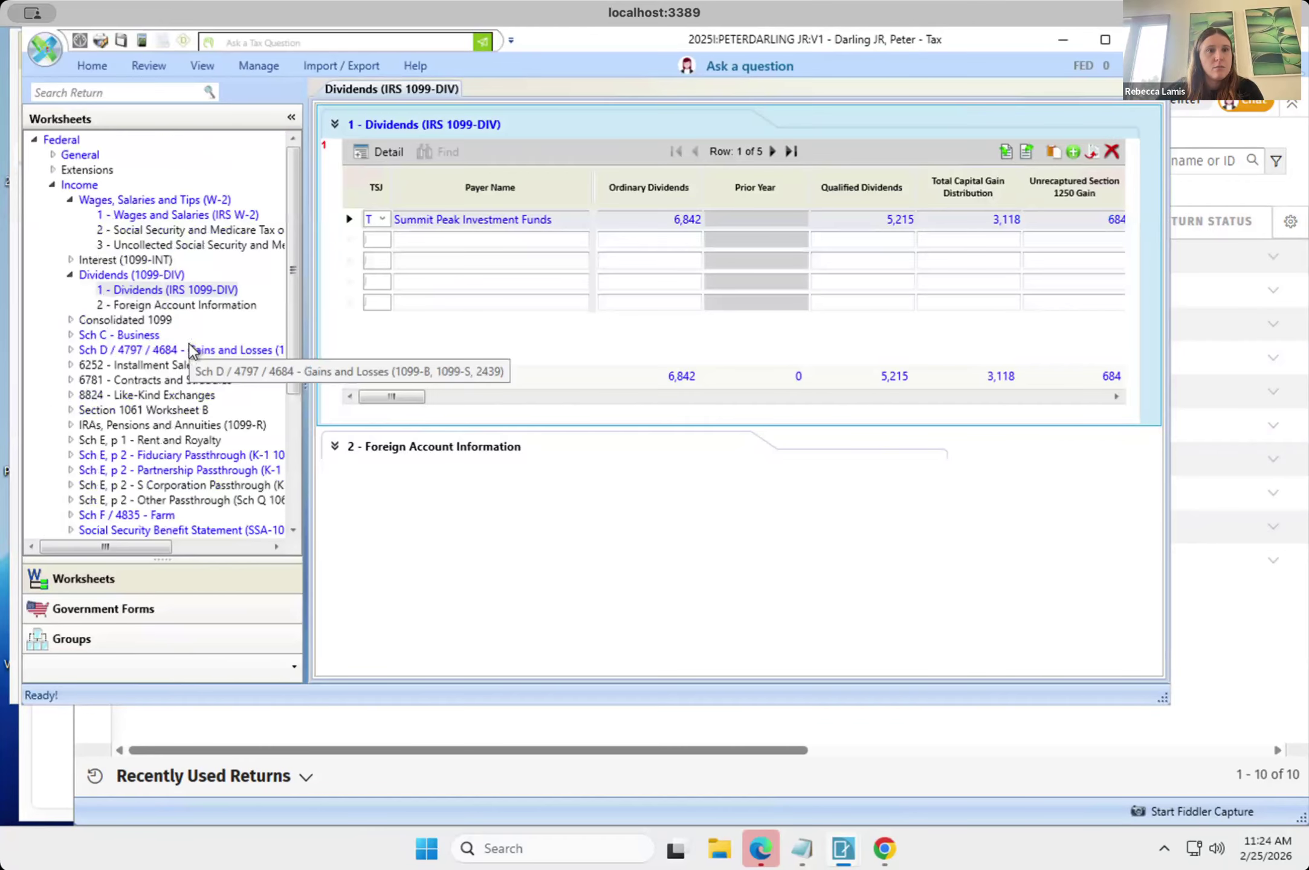
pyautogui.scroll(-2, 190, 350)
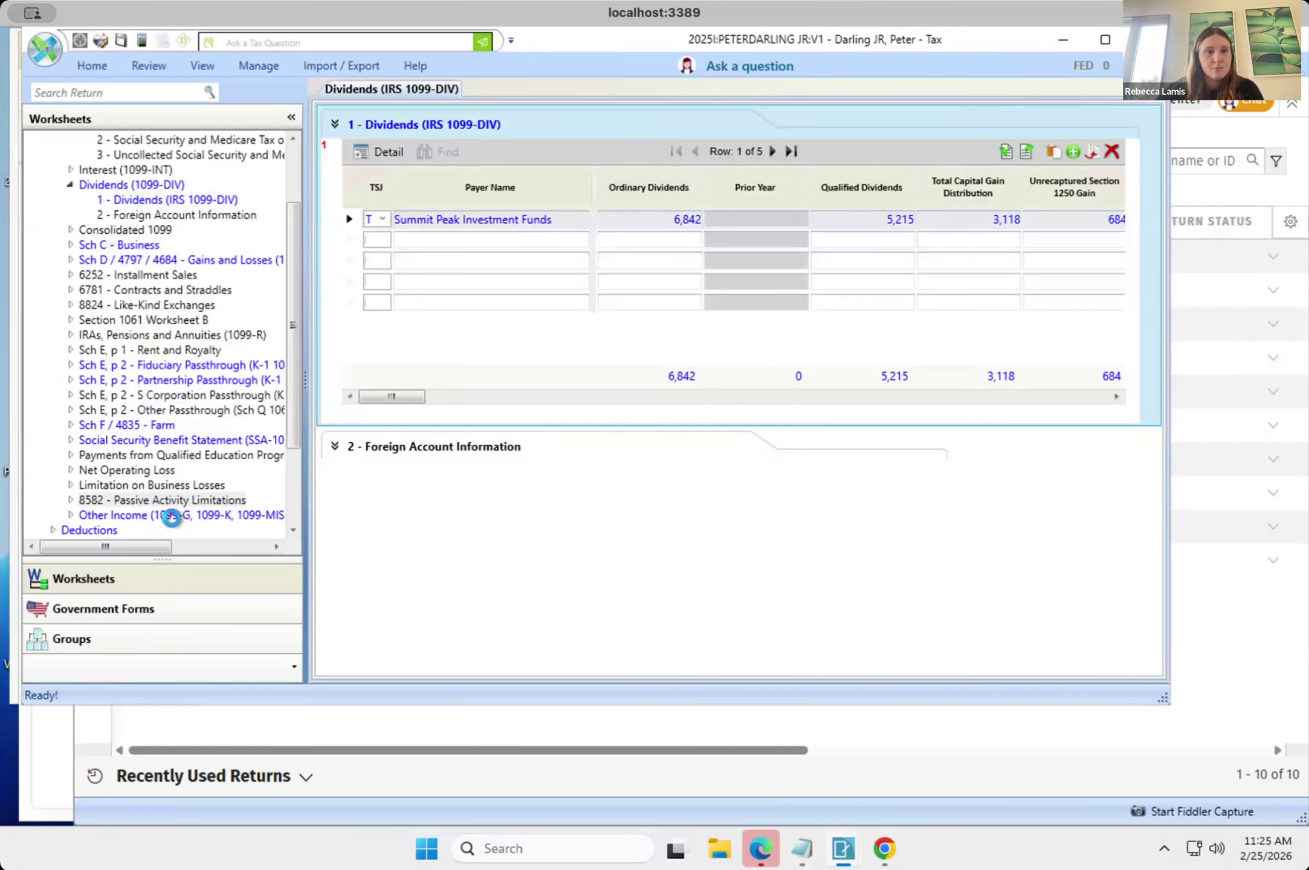
pyautogui.click(171, 501)
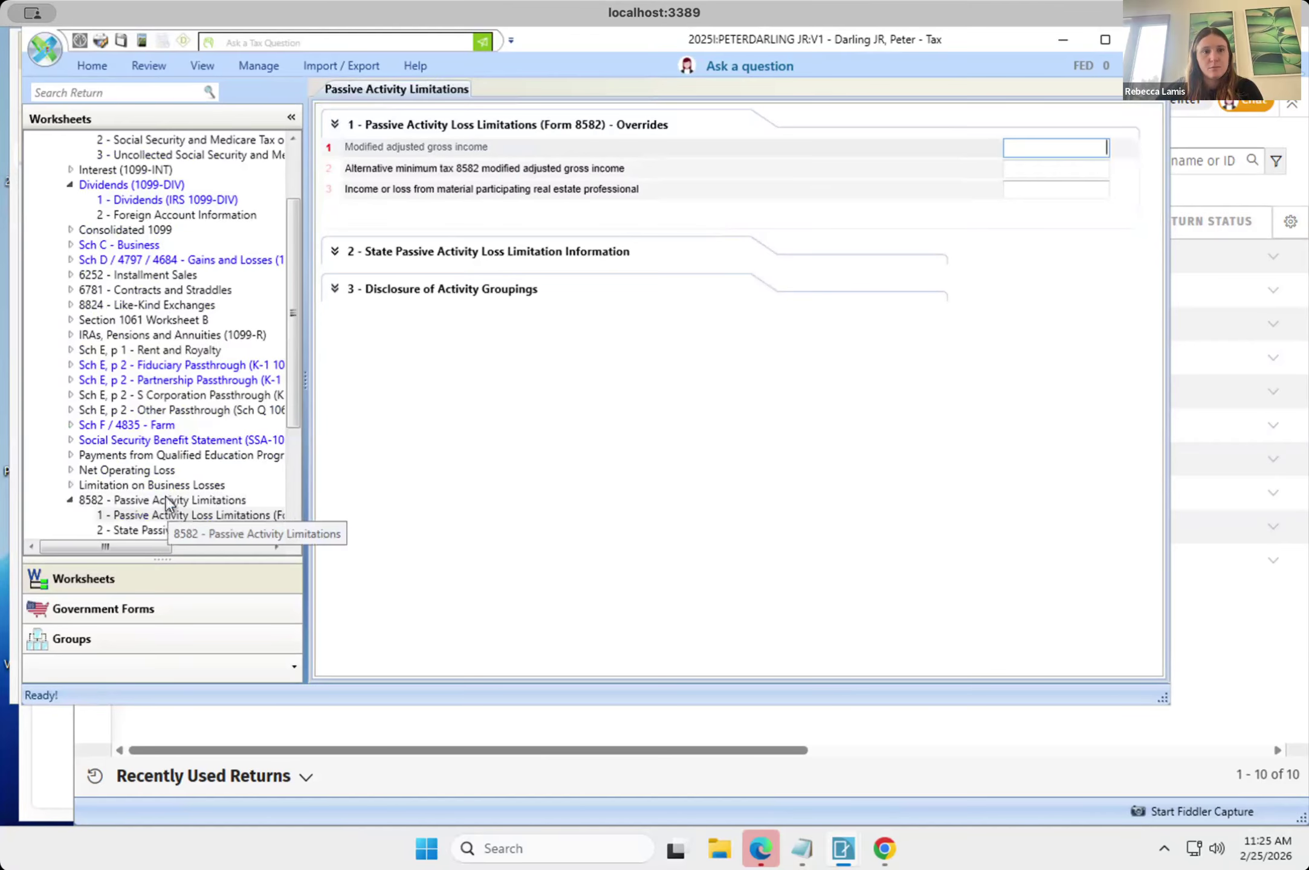
pyautogui.scroll(-4, 166, 497)
pyautogui.click(148, 395)
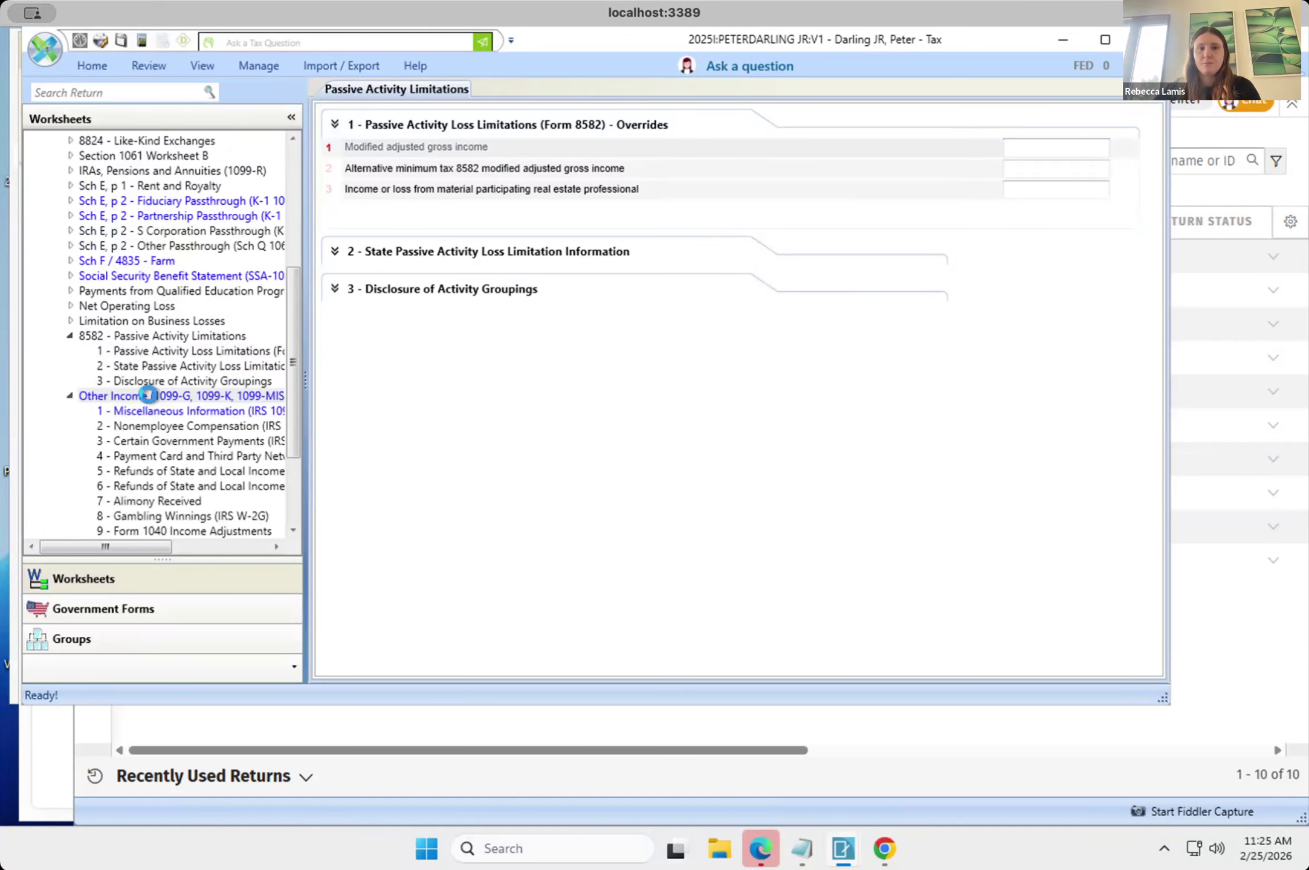
pyautogui.click(148, 395)
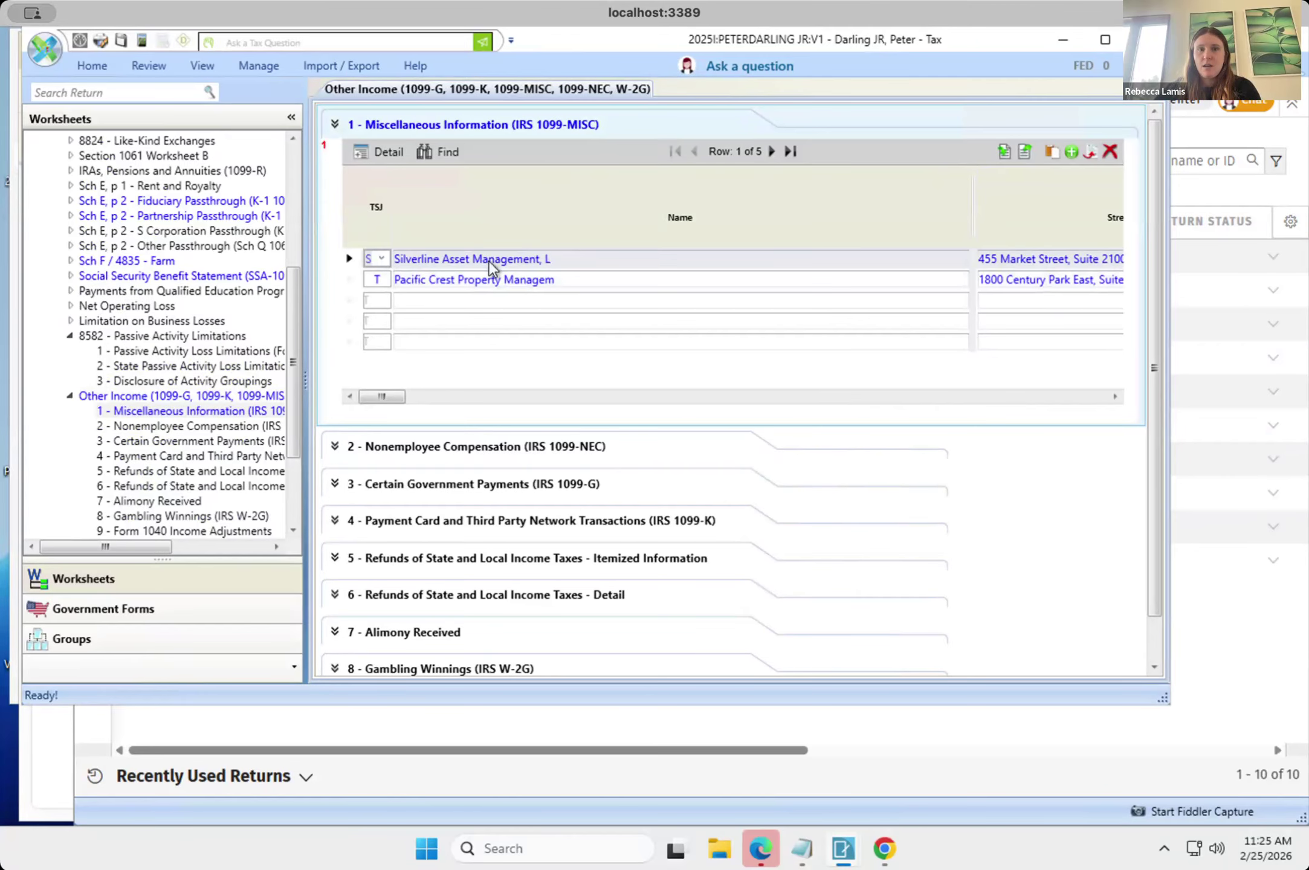
# Open the Pacific Crest Property Management 1099-MISC and check its box amounts and state information against the edited data.
pyautogui.click(493, 280)
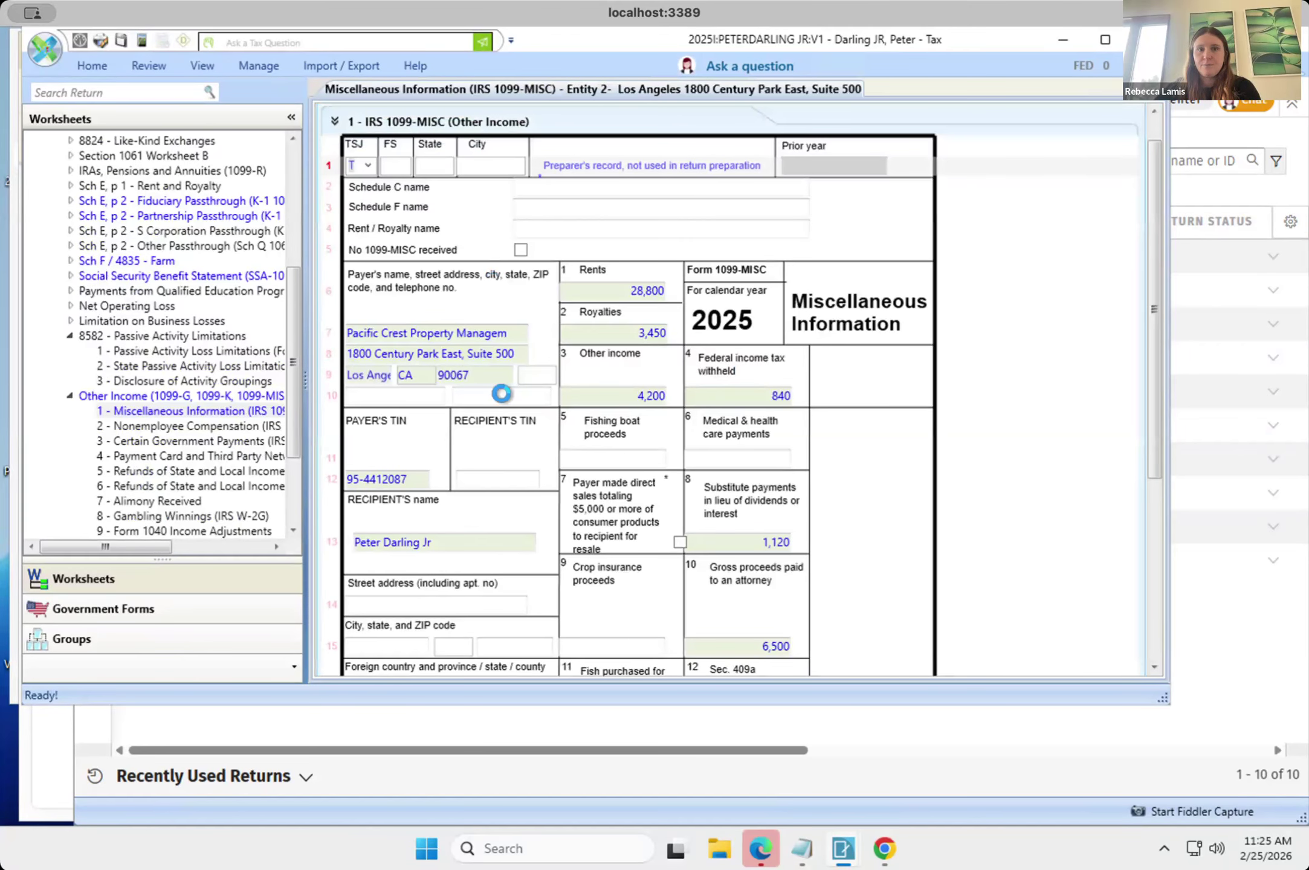
pyautogui.scroll(-5, 549, 430)
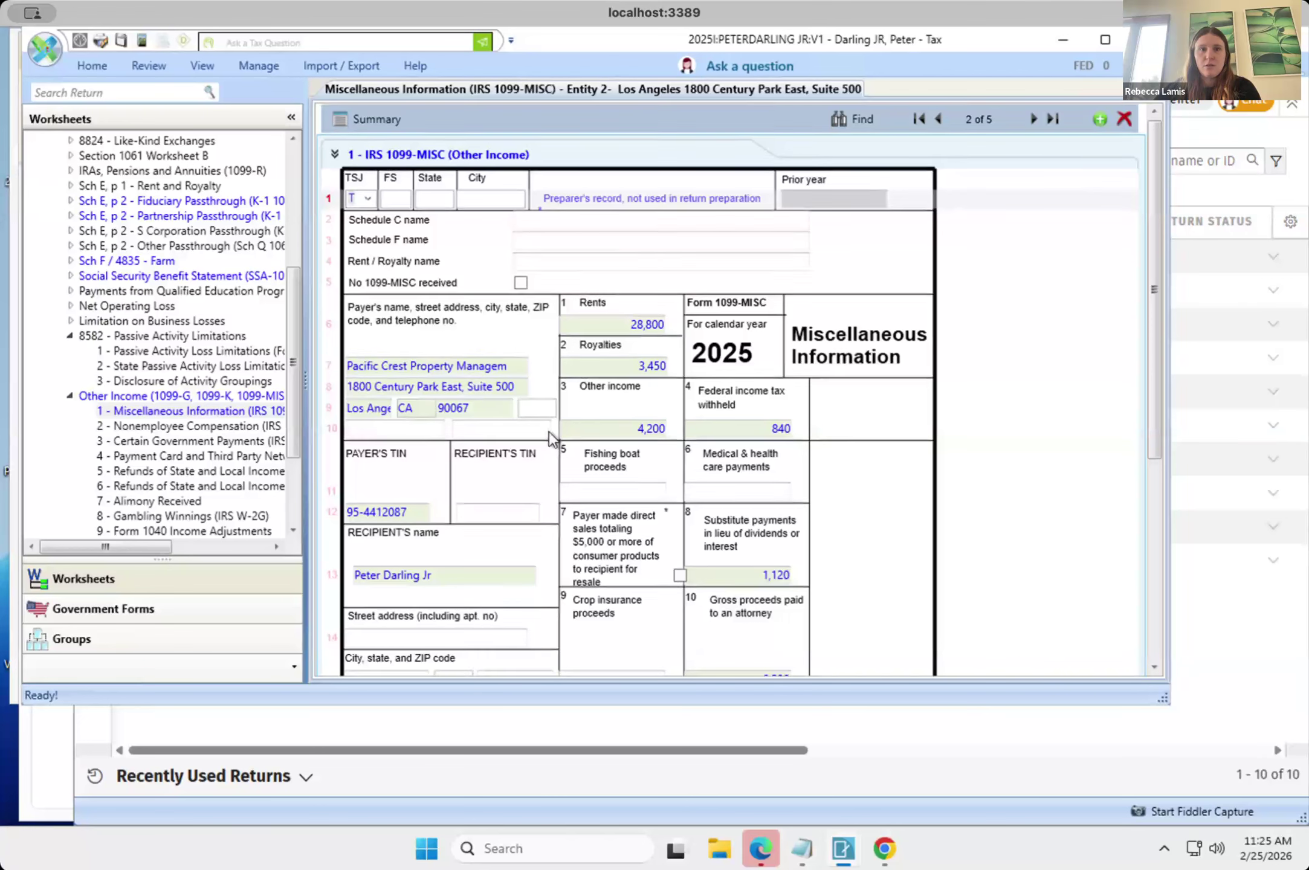
pyautogui.scroll(-5, 549, 431)
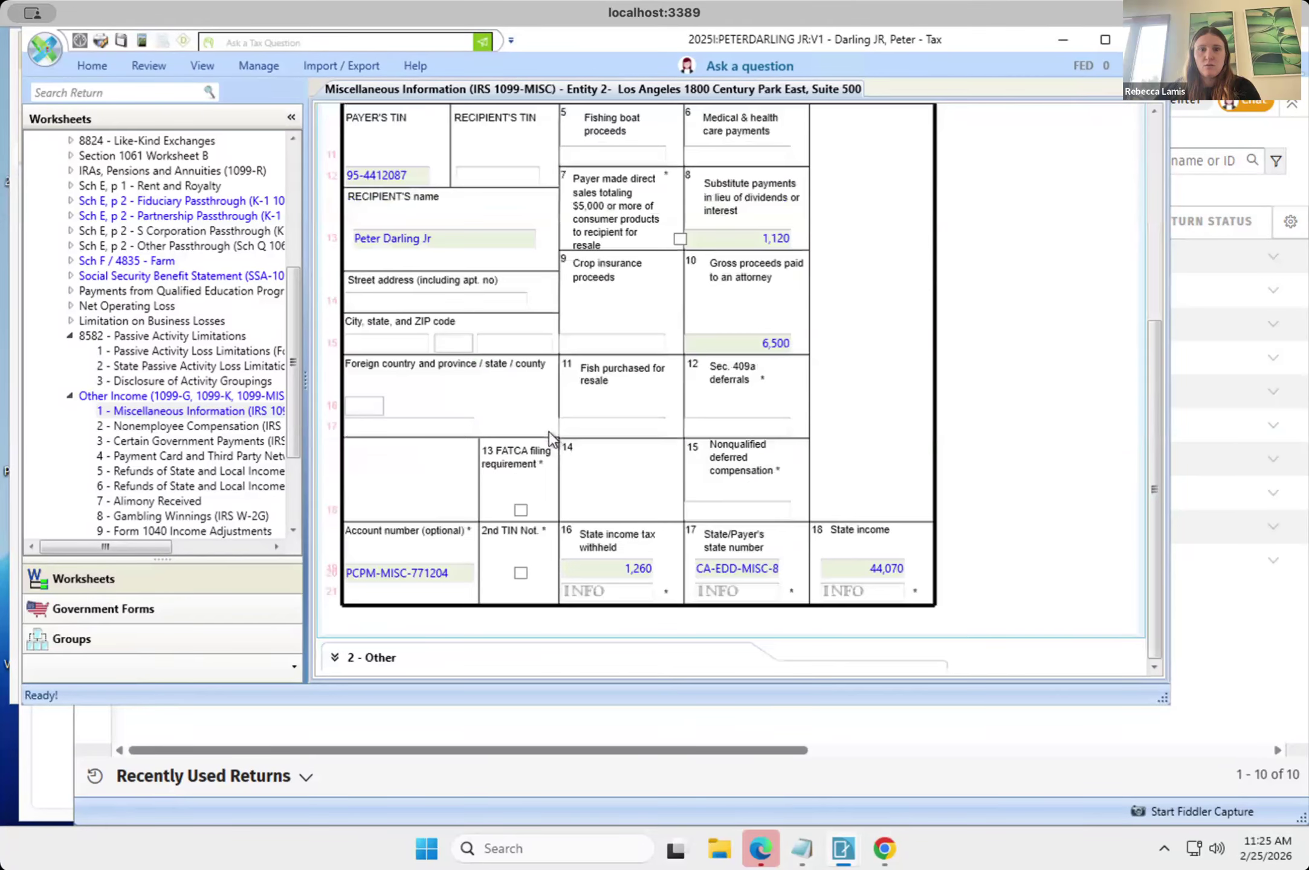
pyautogui.scroll(10, 437, 538)
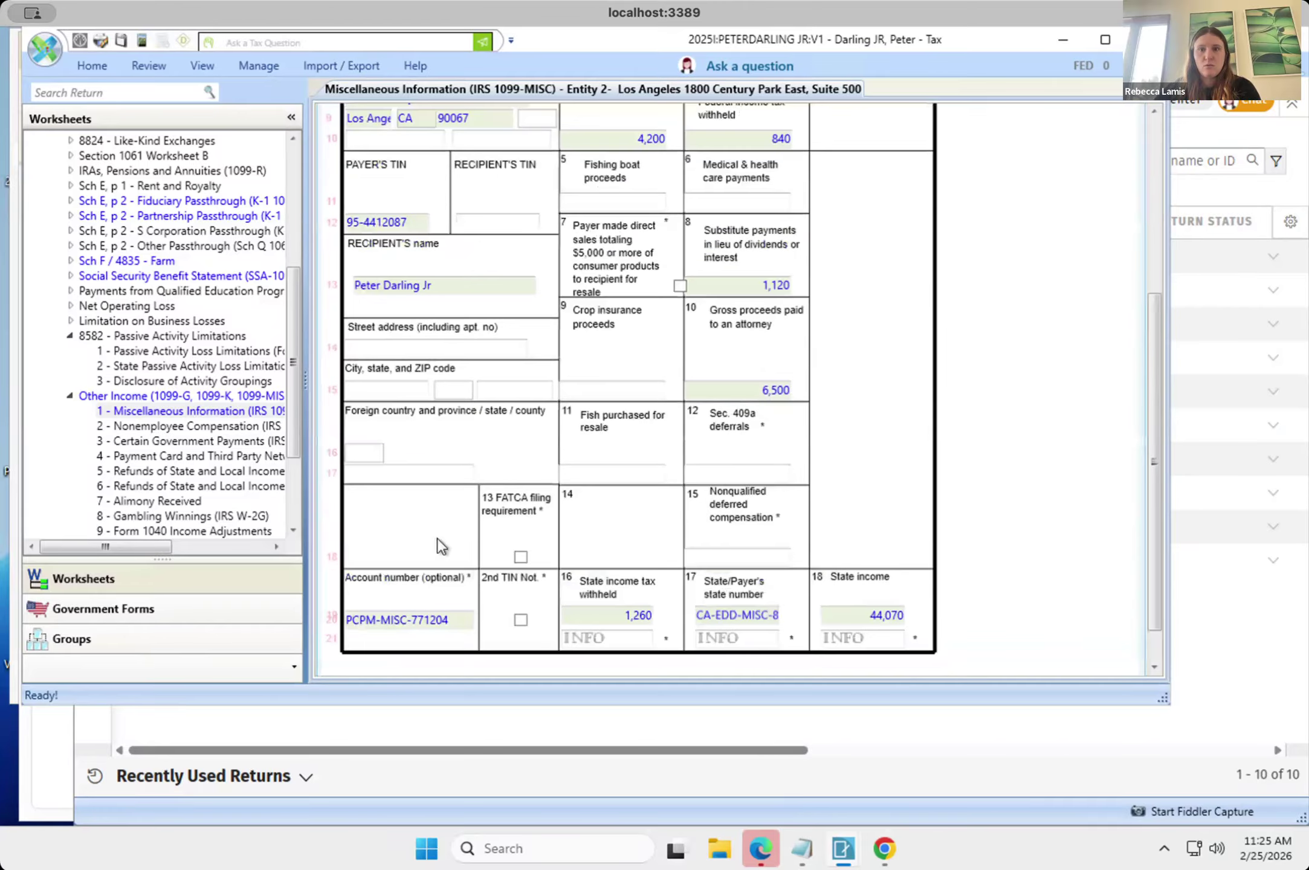
pyautogui.click(1033, 122)
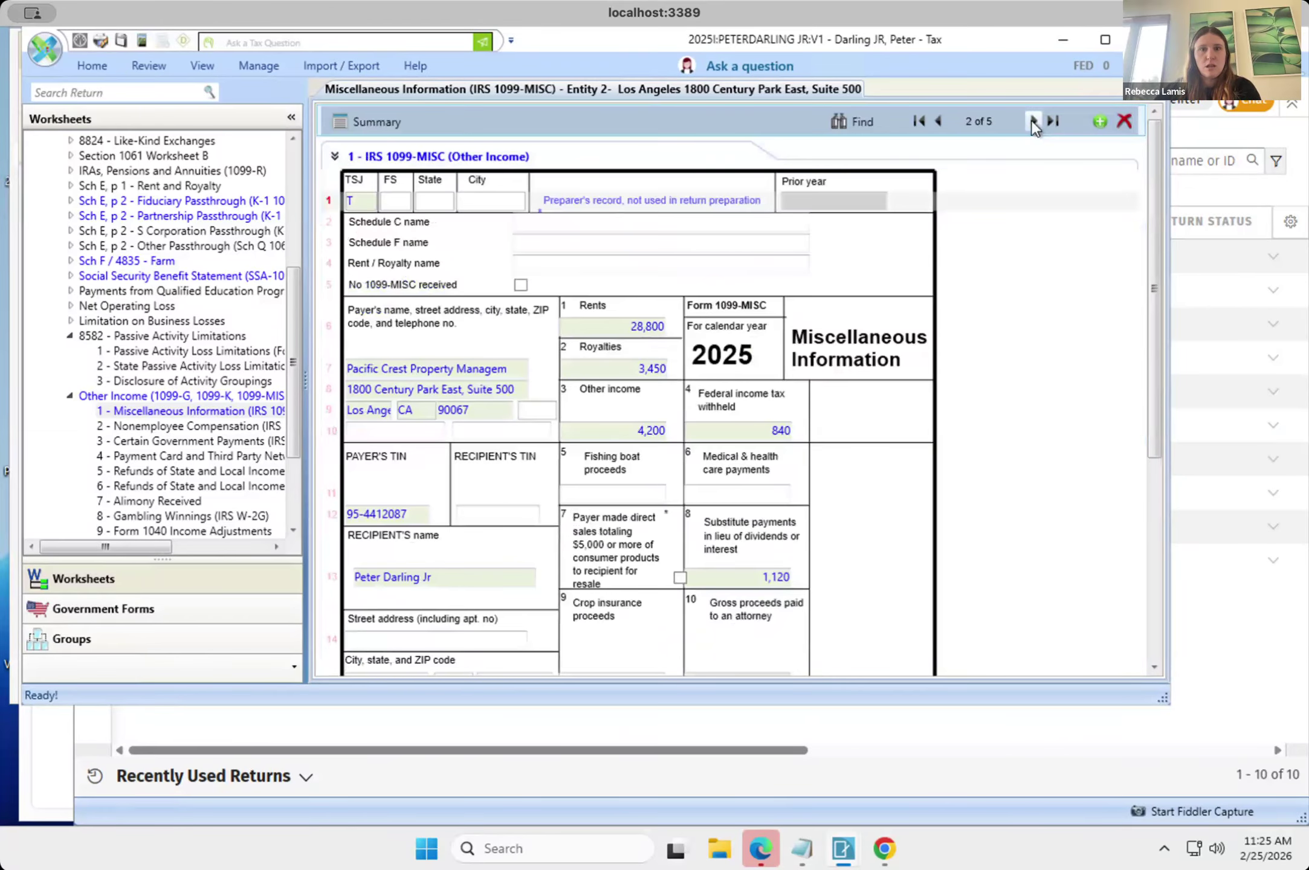
# Go back to the summary list of 1099-MISC payers and close the open return.
pyautogui.click(156, 409)
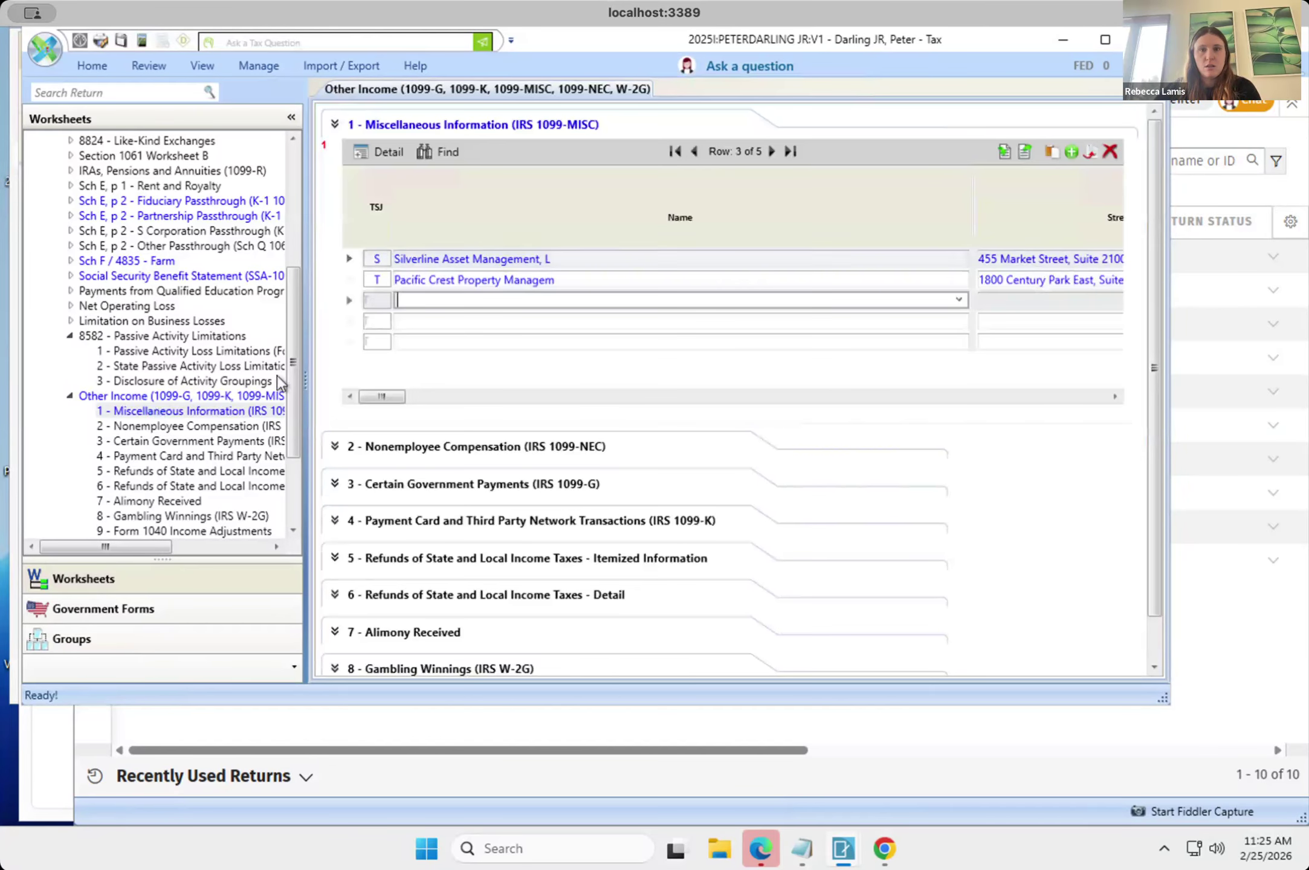
pyautogui.moveTo(1162, 709); pyautogui.dragTo(1274, 742)
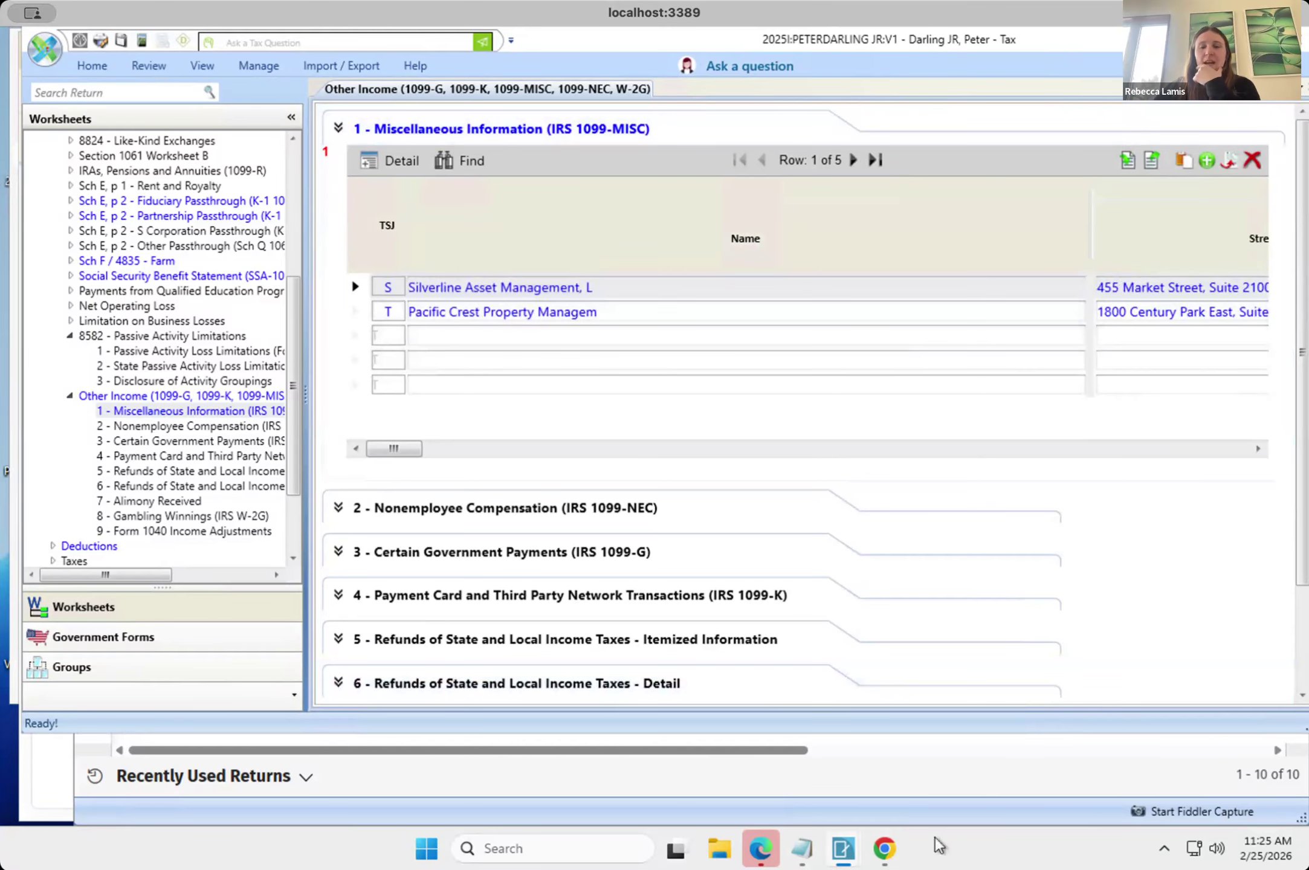
pyautogui.moveTo(853, 859)
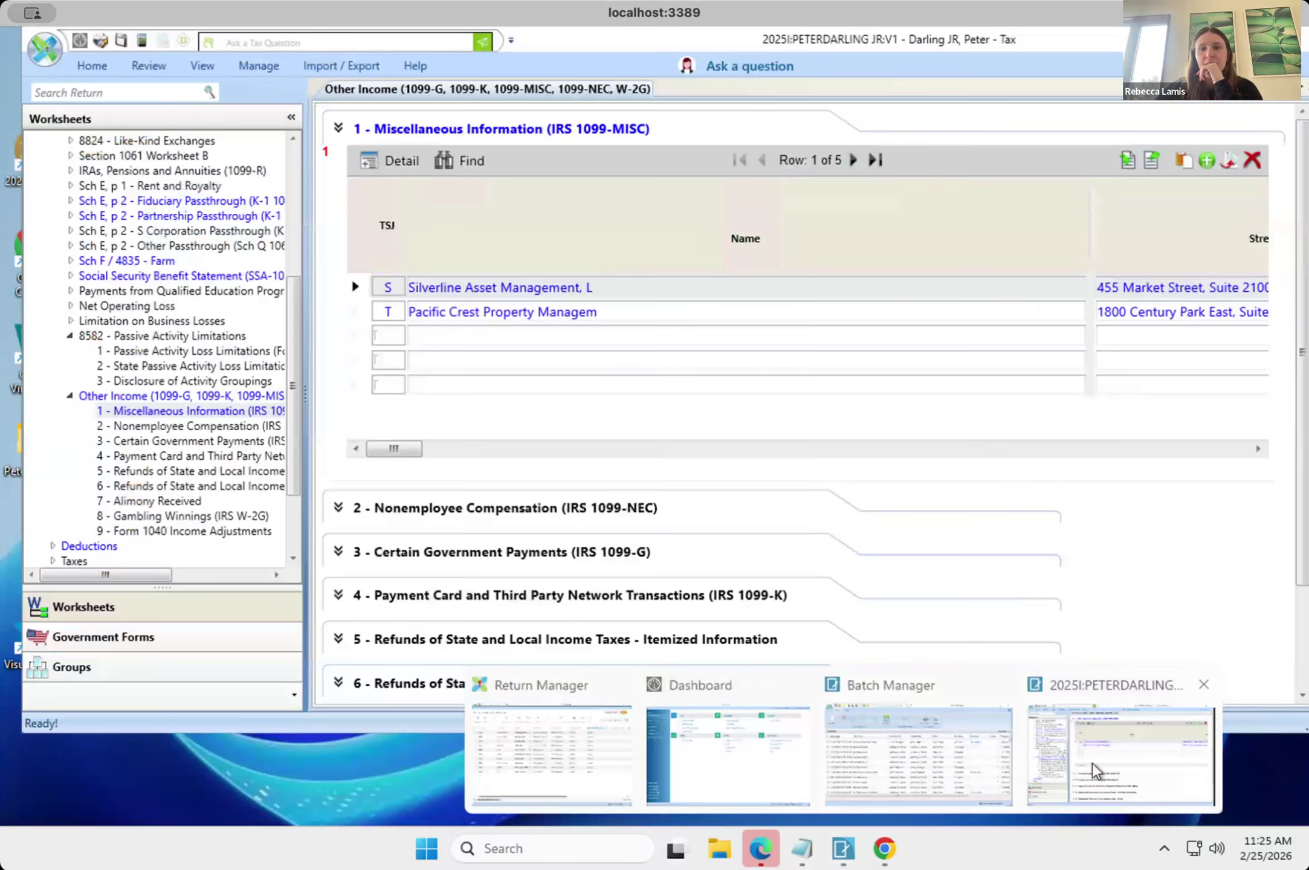
pyautogui.click(1092, 763)
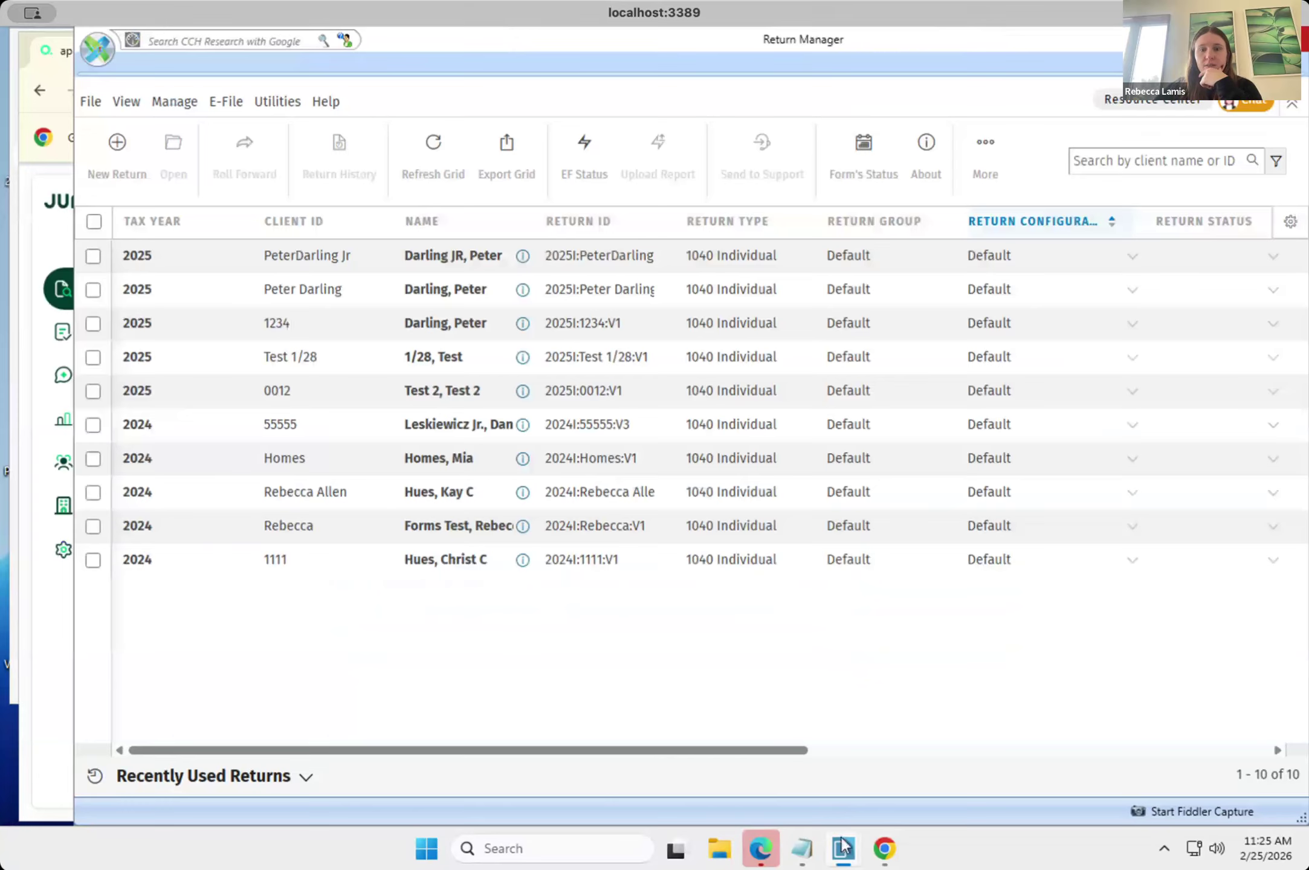
# Start a tax data import for the first 2025 return and select cch_updated_2026-02-25 (2).dat, with updating of the existing client profile enabled.
pyautogui.moveTo(843, 863)
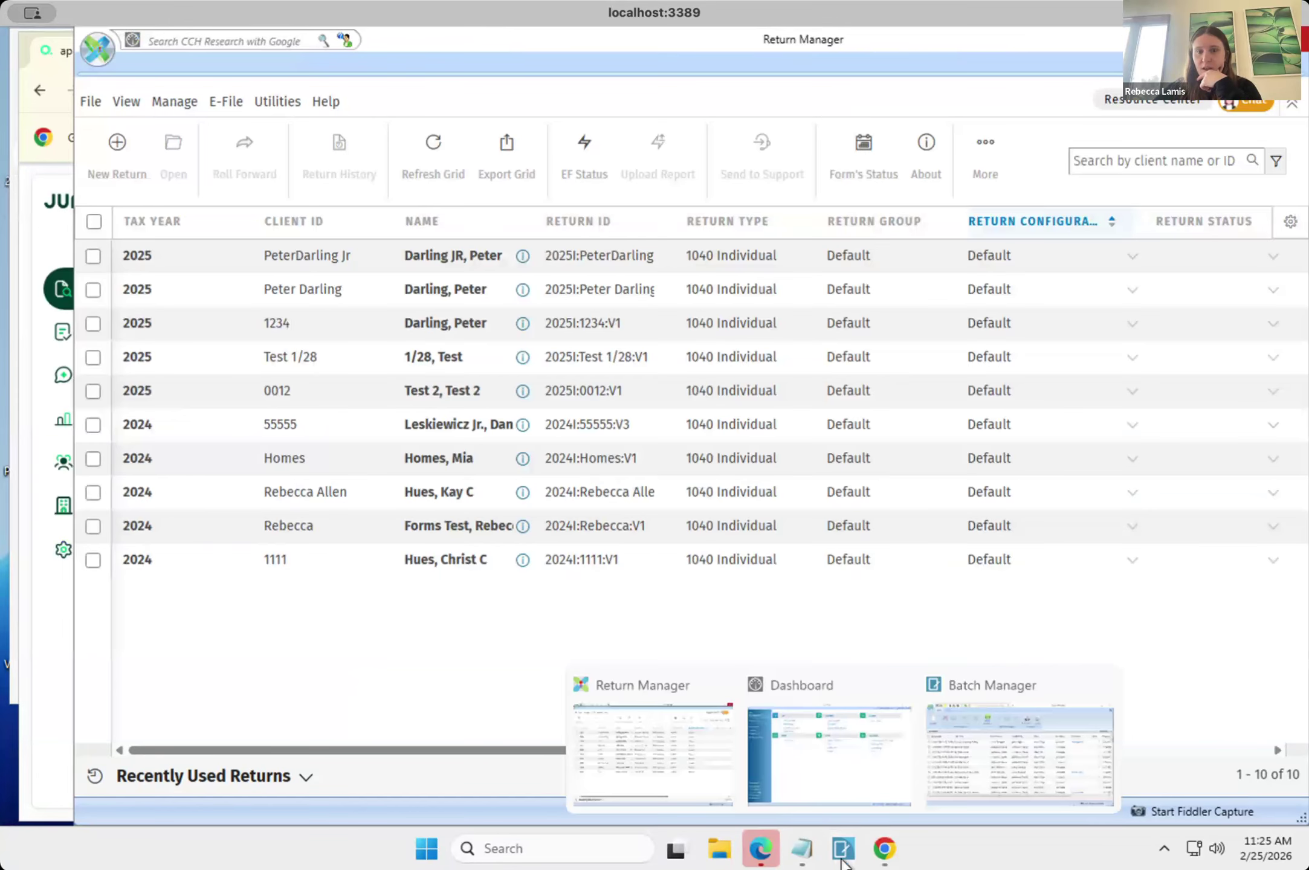
pyautogui.click(93, 258)
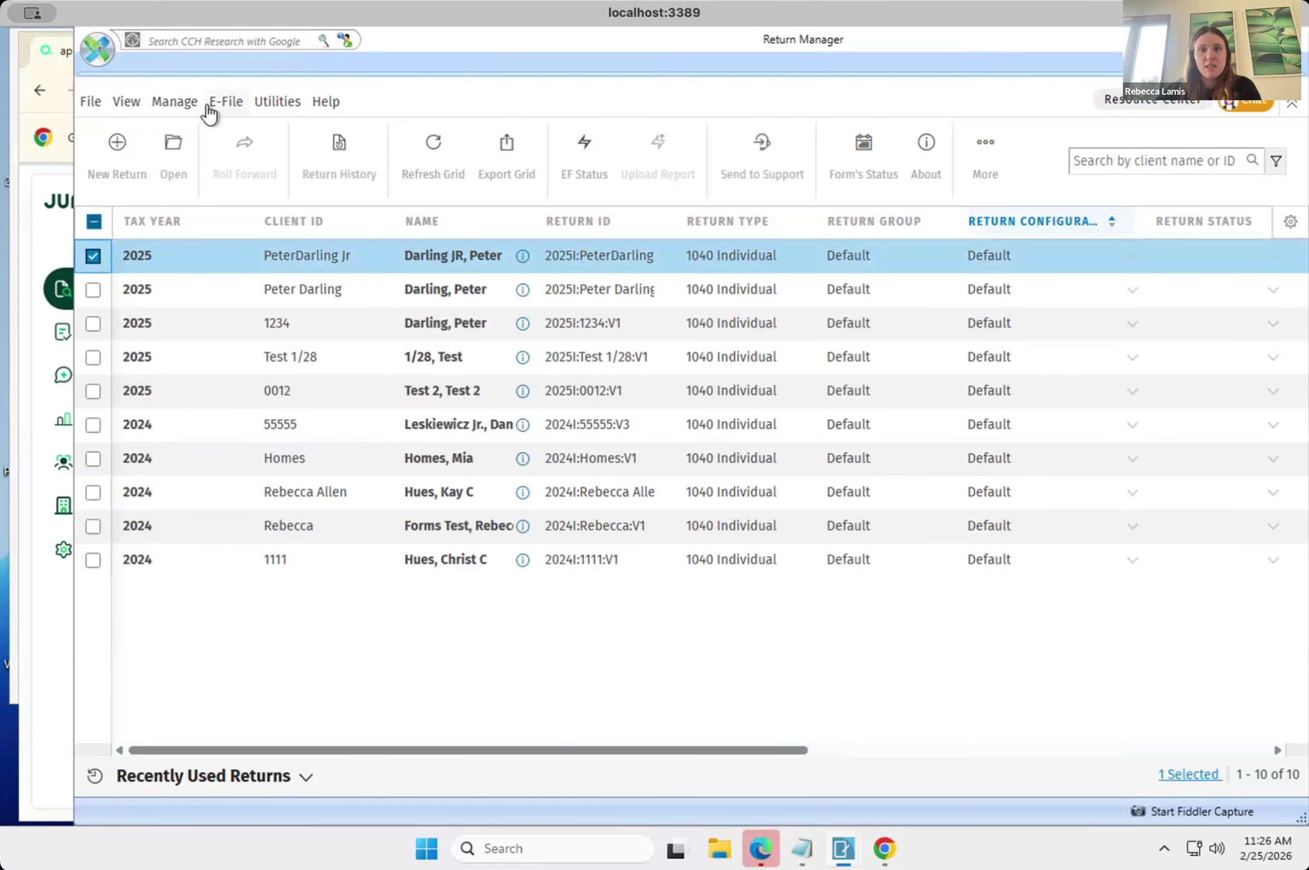
pyautogui.click(266, 106)
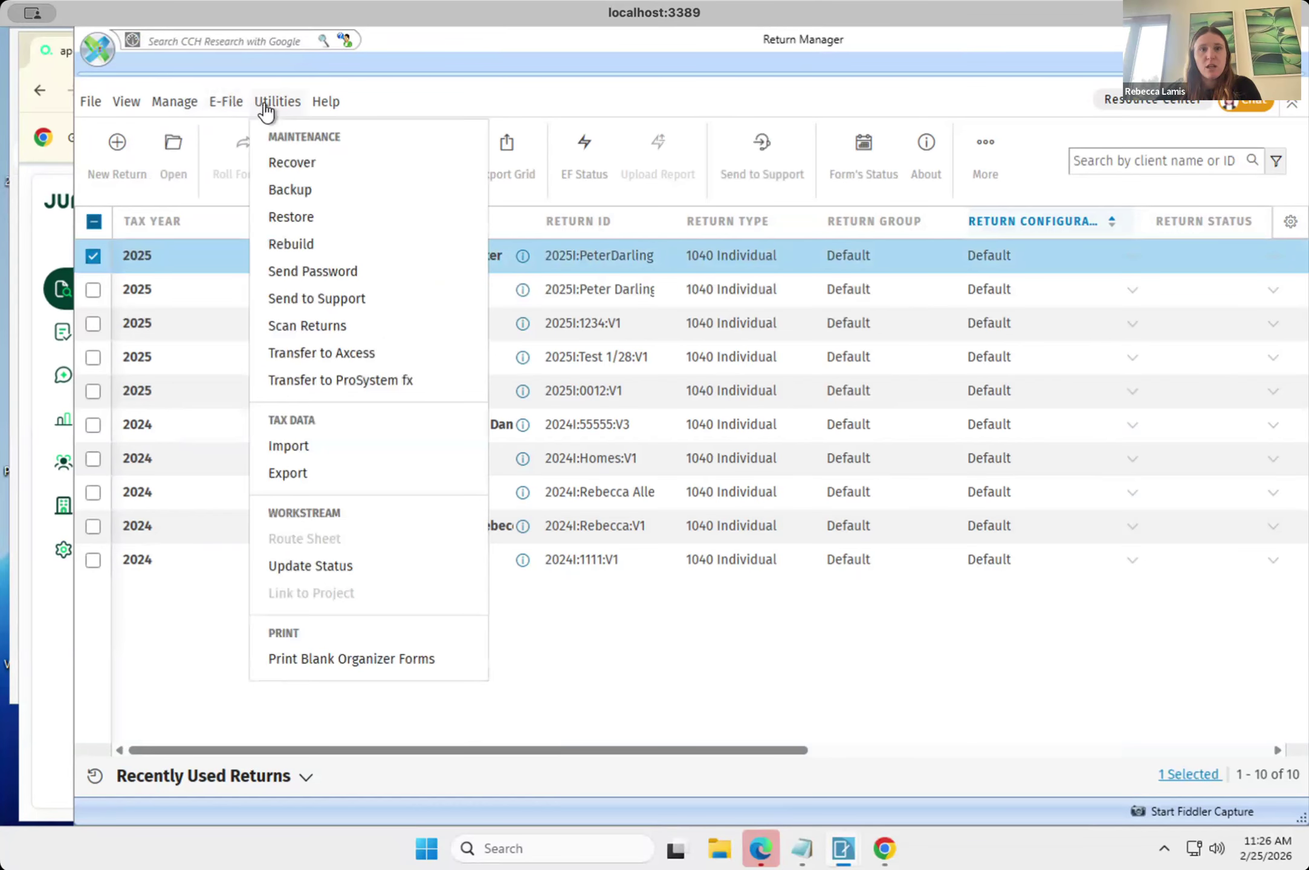
pyautogui.click(305, 455)
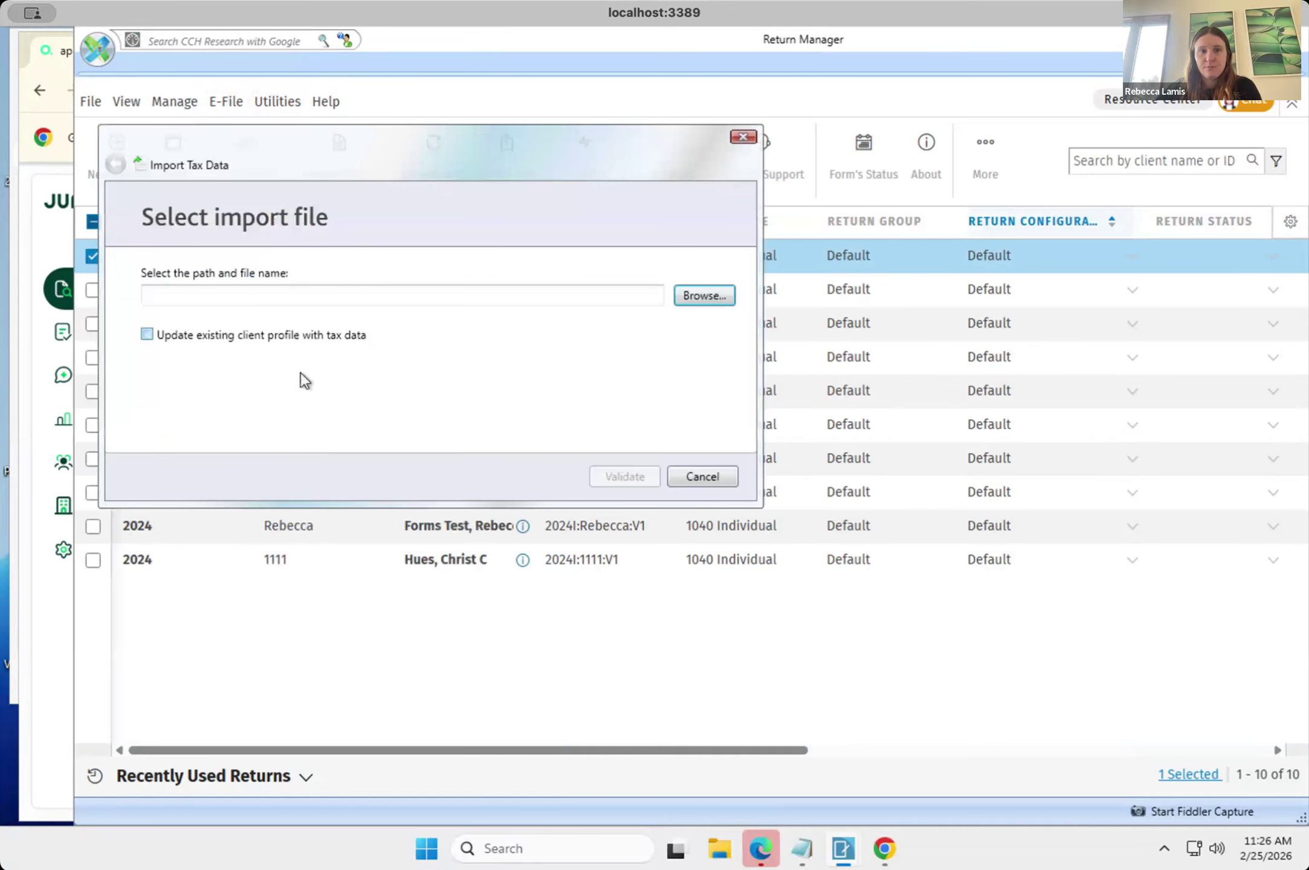
pyautogui.click(689, 296)
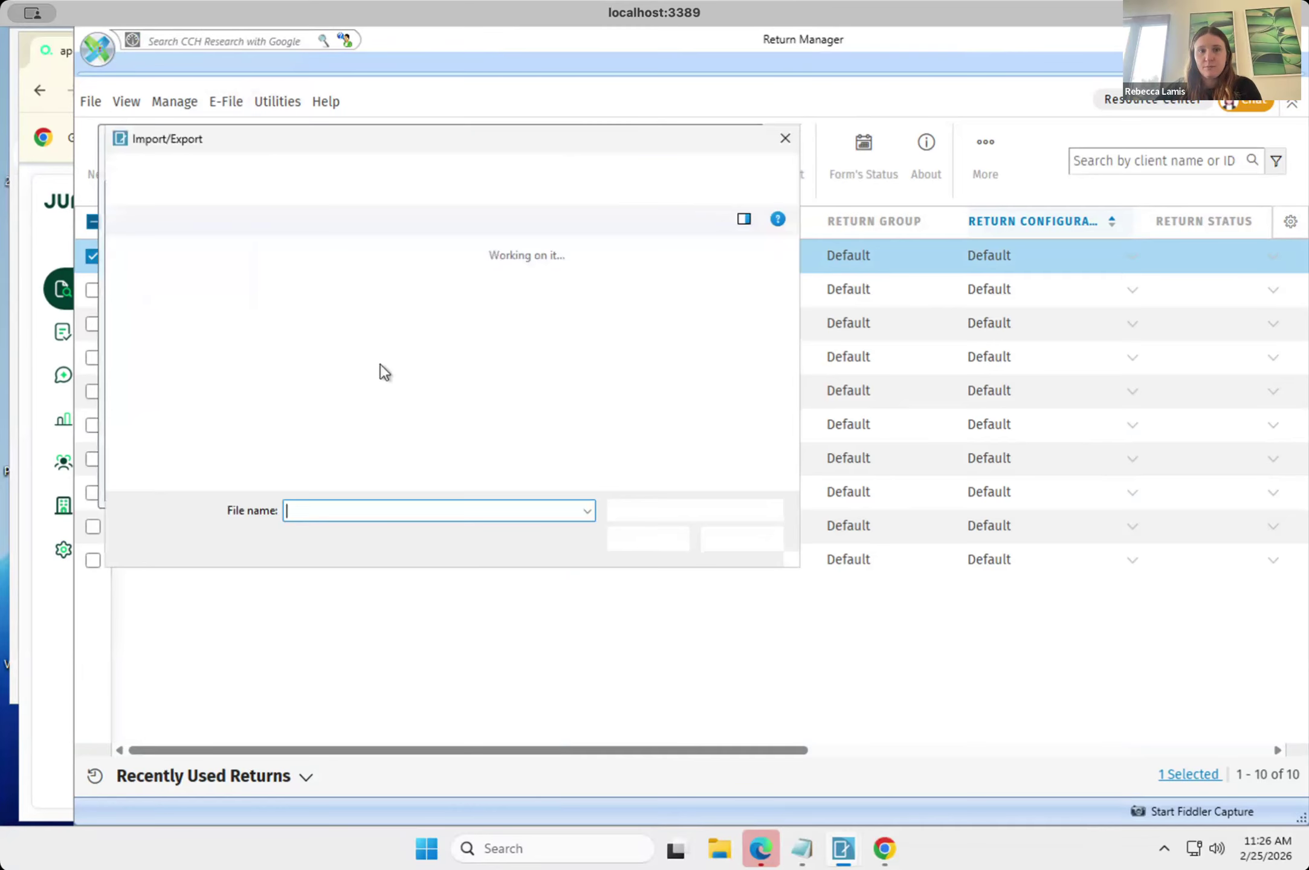
pyautogui.click(311, 318)
pyautogui.click(638, 541)
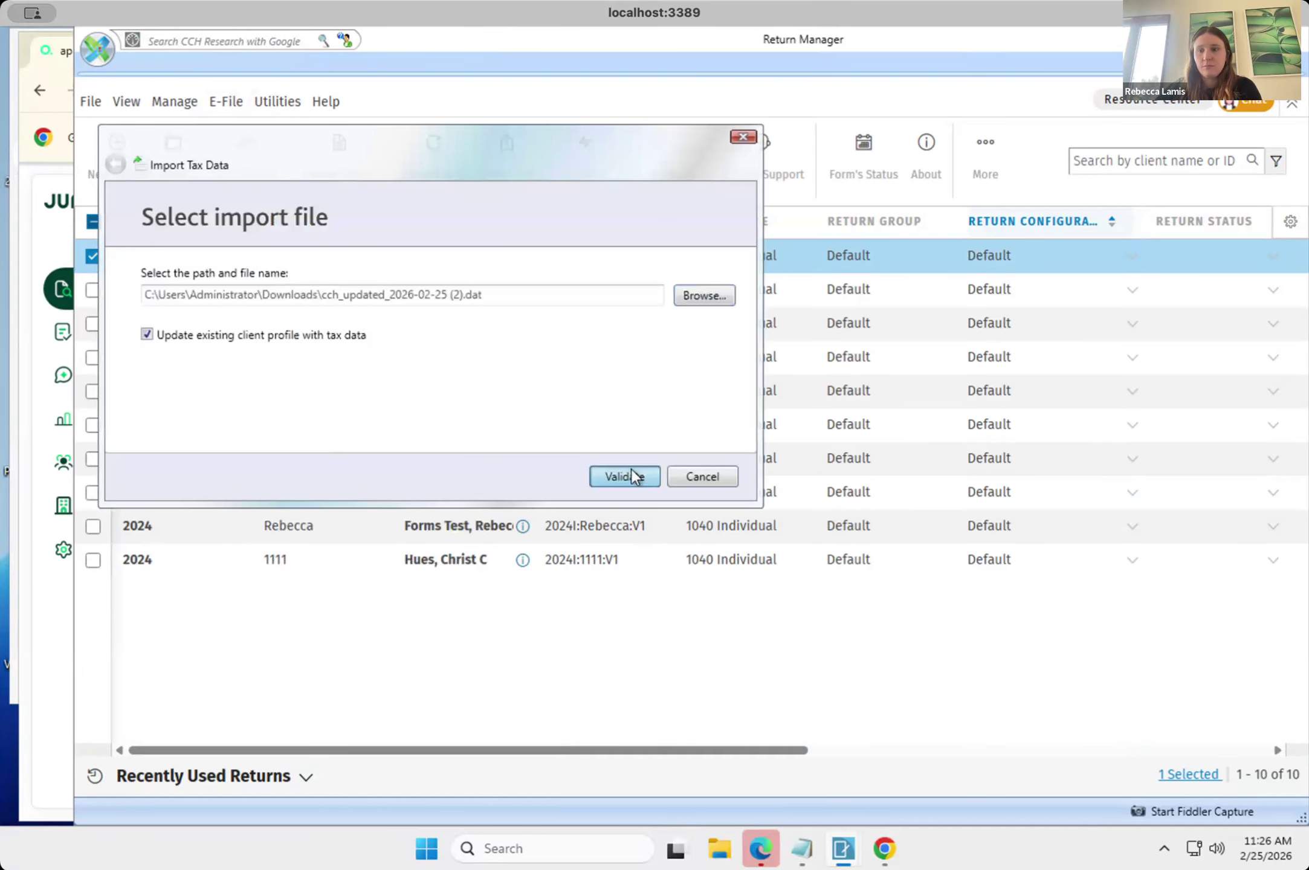
# Validate the selected .dat file, submit the import batch and finish the import wizard.
pyautogui.click(631, 470)
pyautogui.click(632, 471)
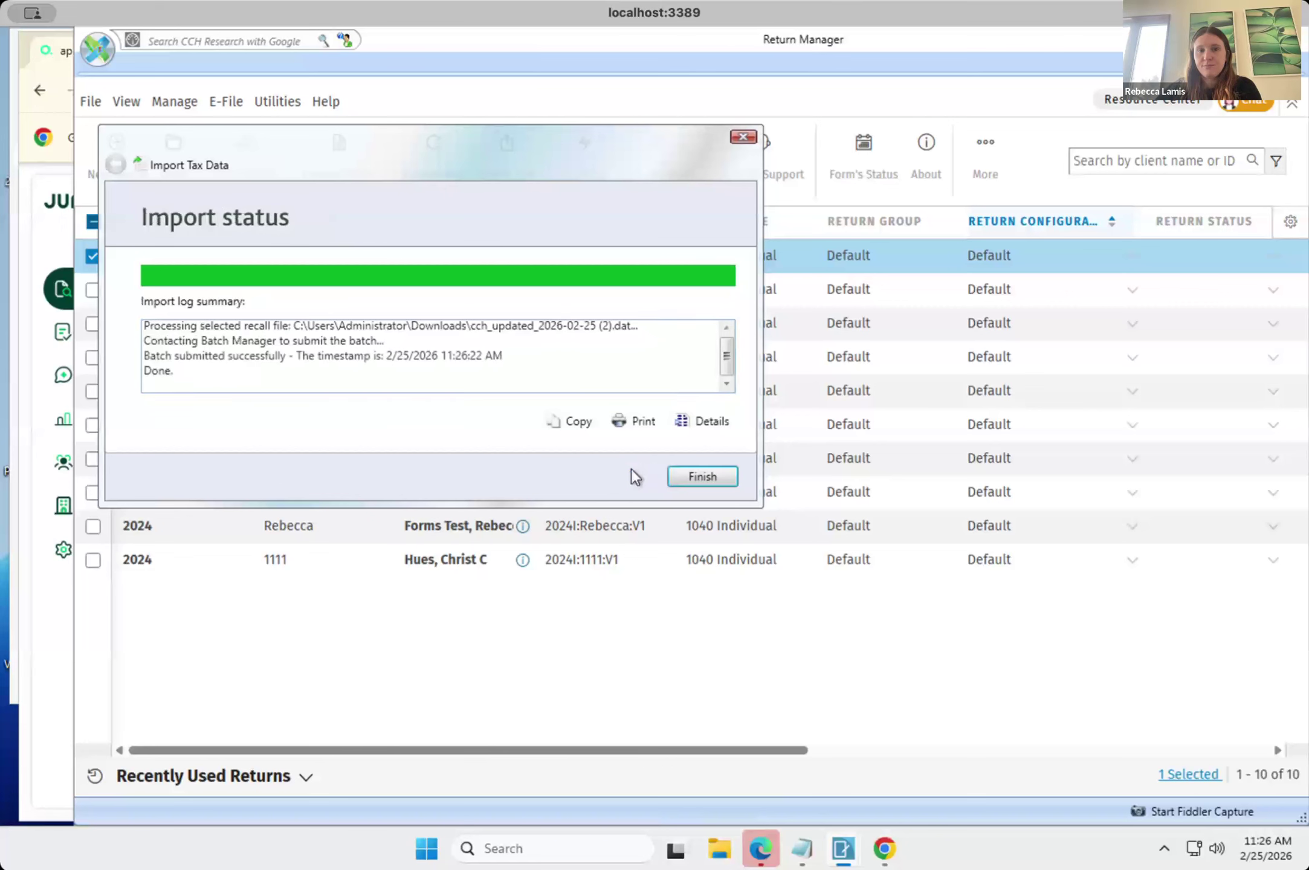
pyautogui.click(701, 477)
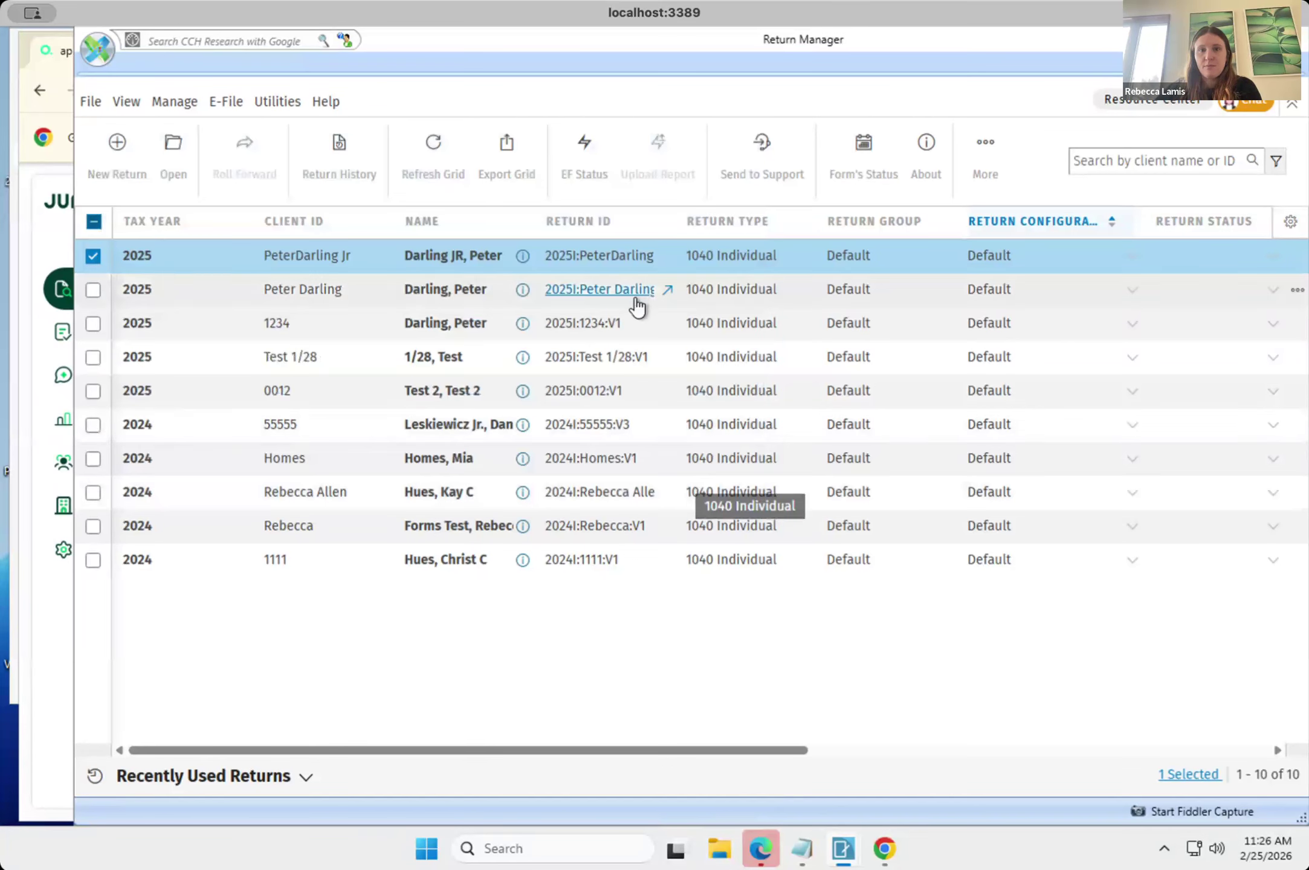
# Open the first 2025 individual return and go to its Other Income worksheet to view the 1099-MISC entries.
pyautogui.click(626, 260)
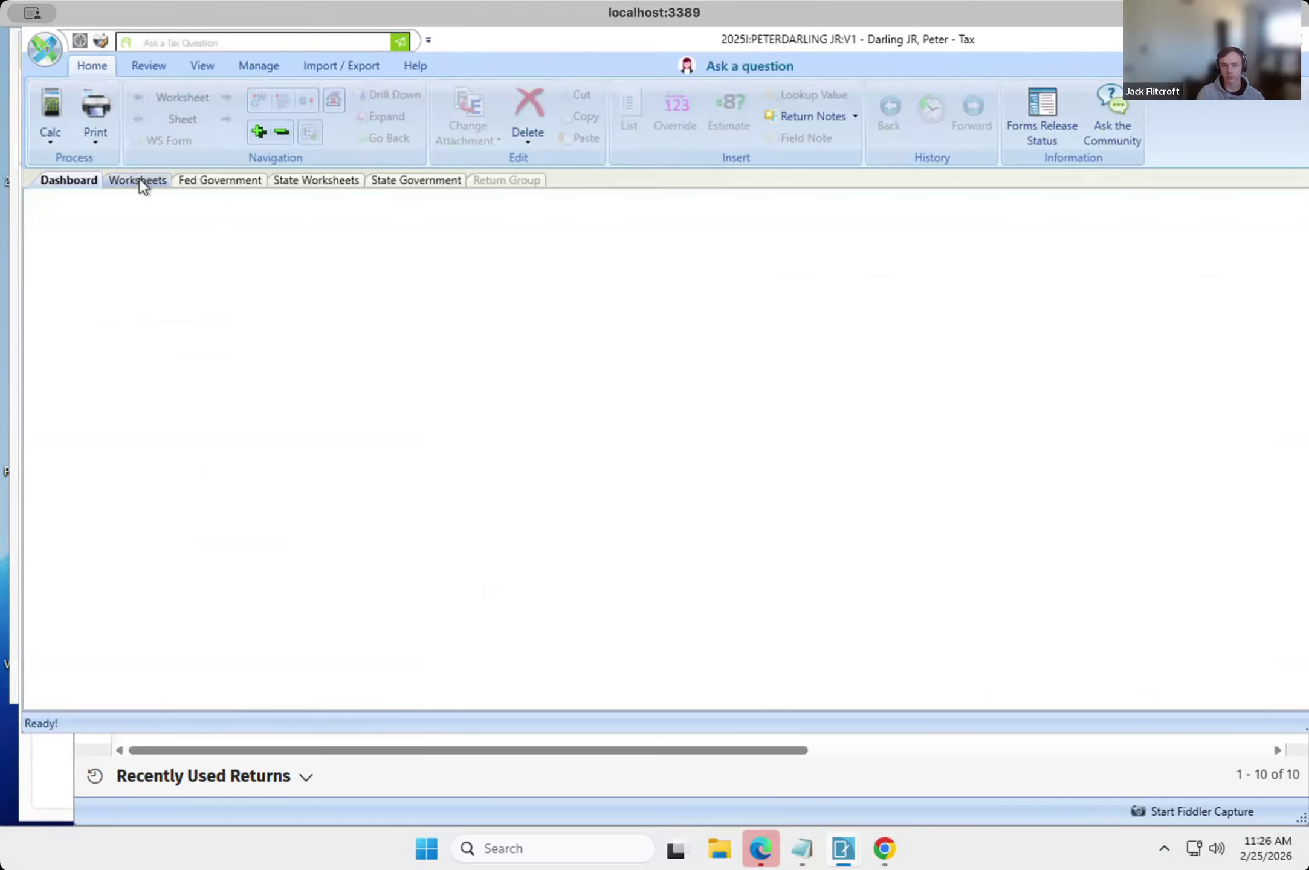
pyautogui.click(138, 180)
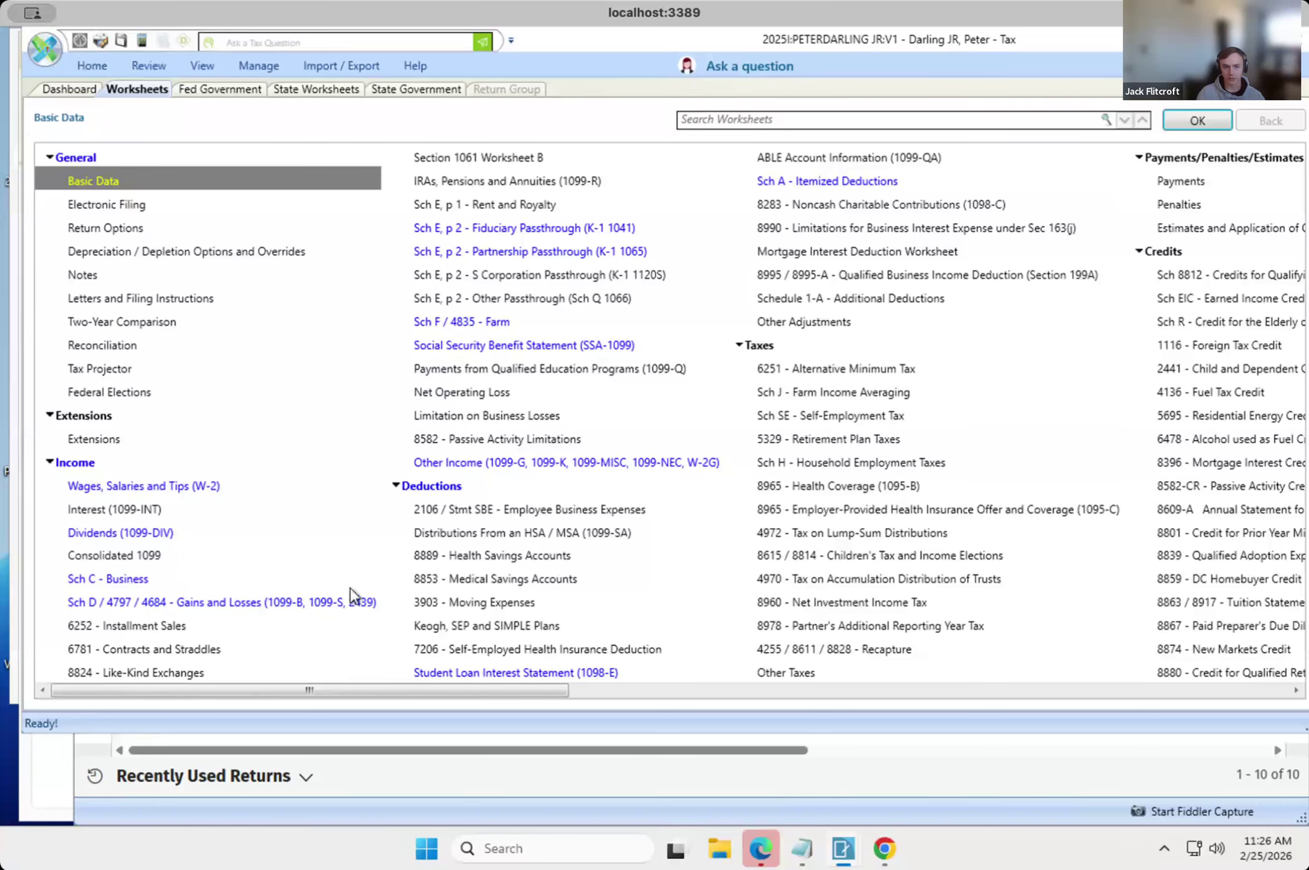
pyautogui.click(523, 464)
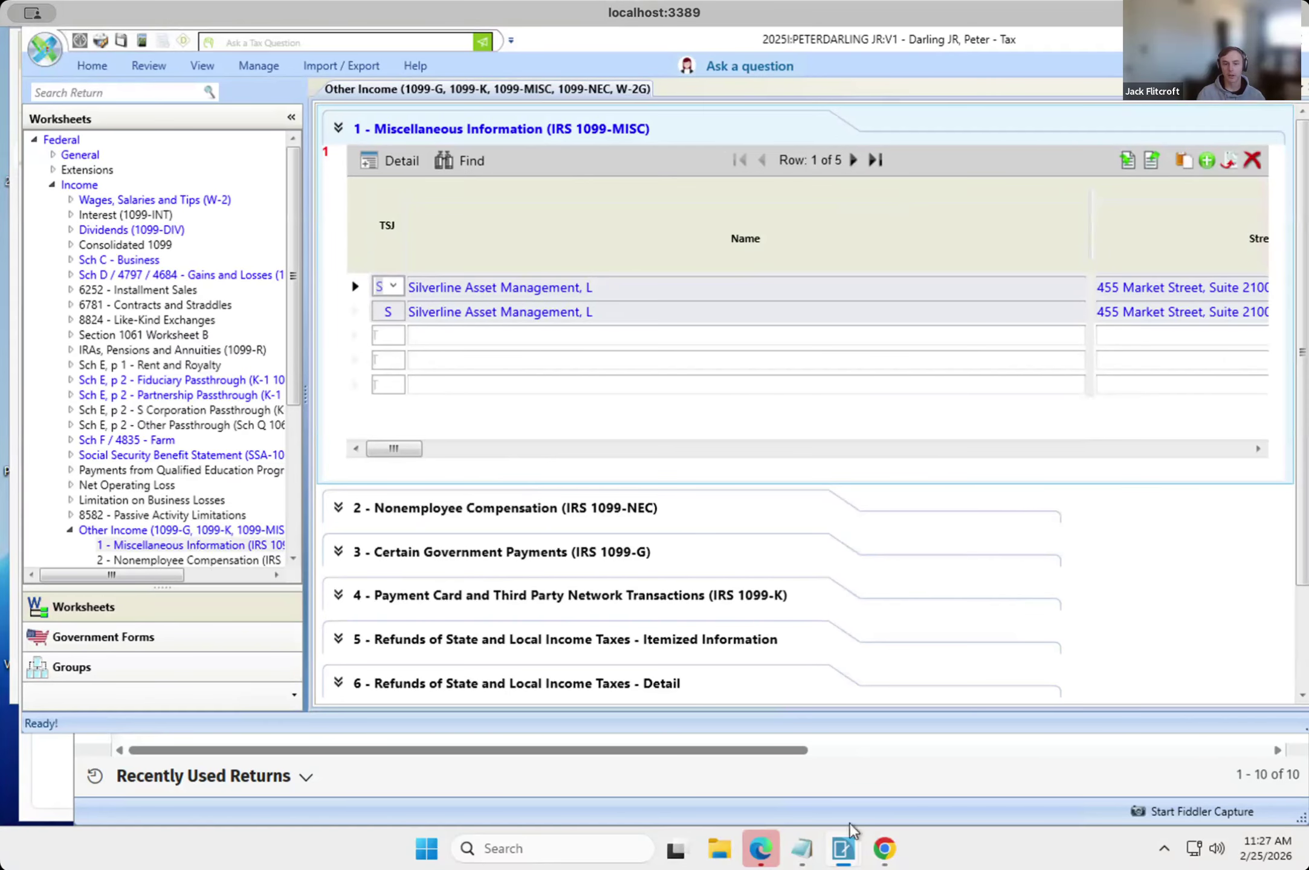
# Switch to Batch Manager and refresh the job status to check on the submitted tax data import.
pyautogui.moveTo(840, 837)
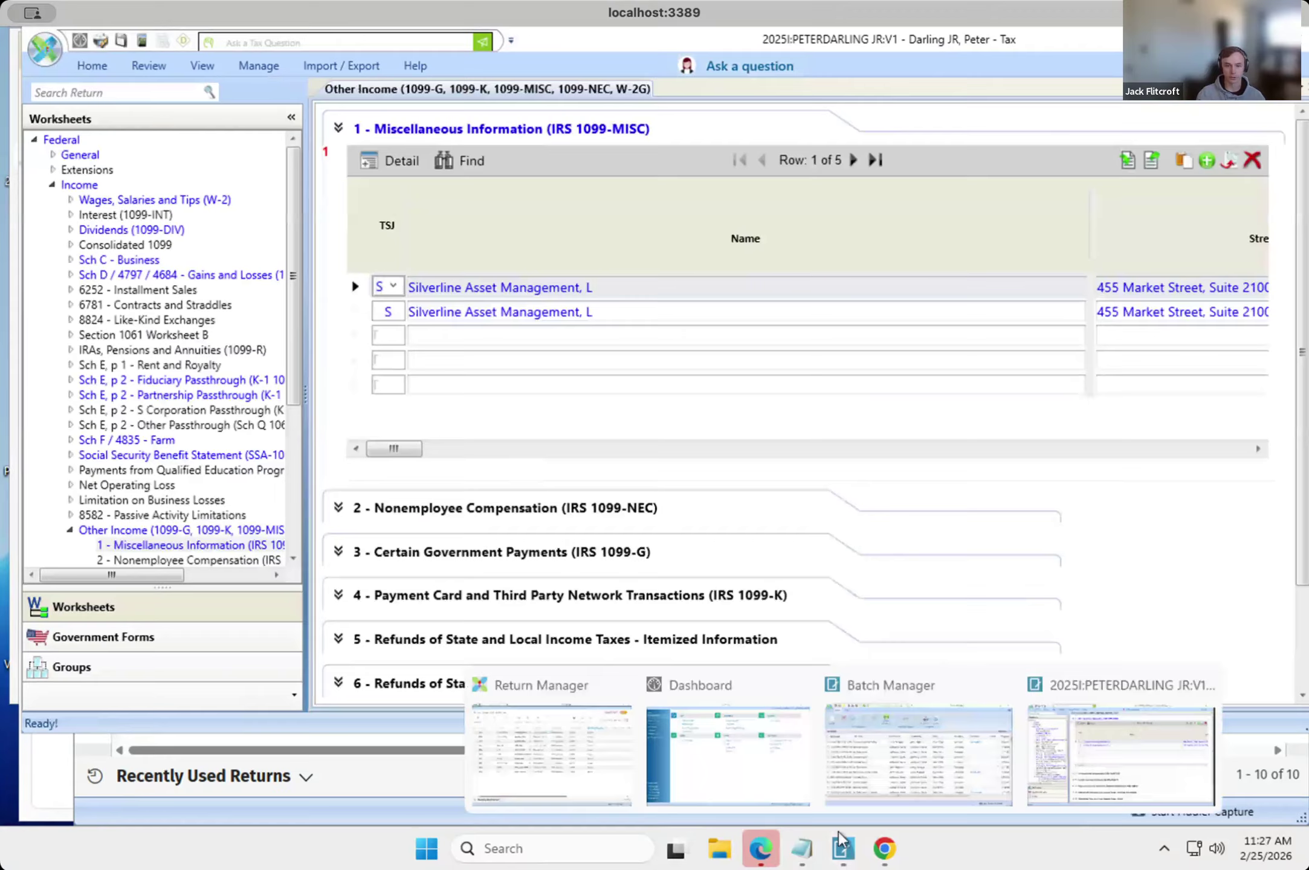
pyautogui.click(926, 757)
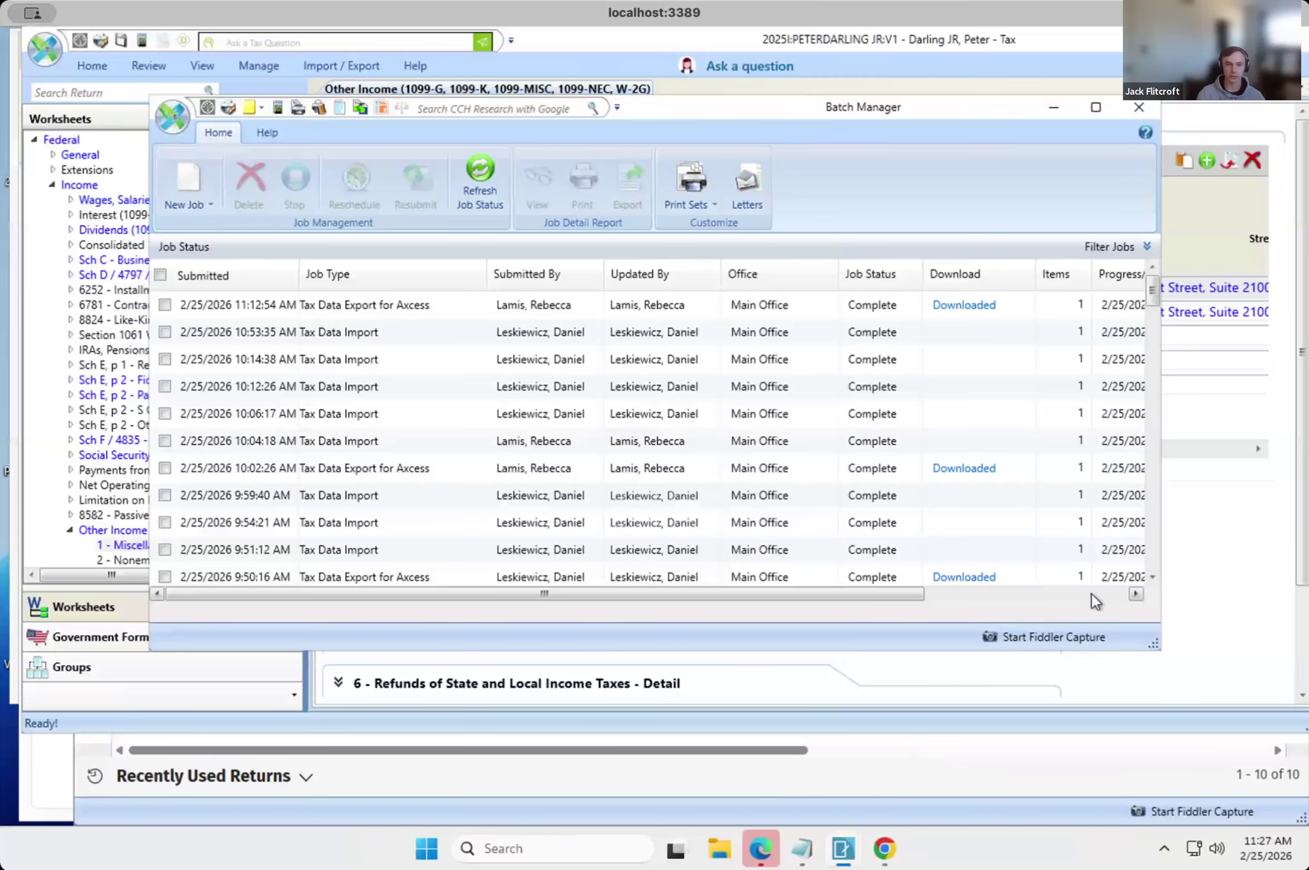
pyautogui.click(470, 149)
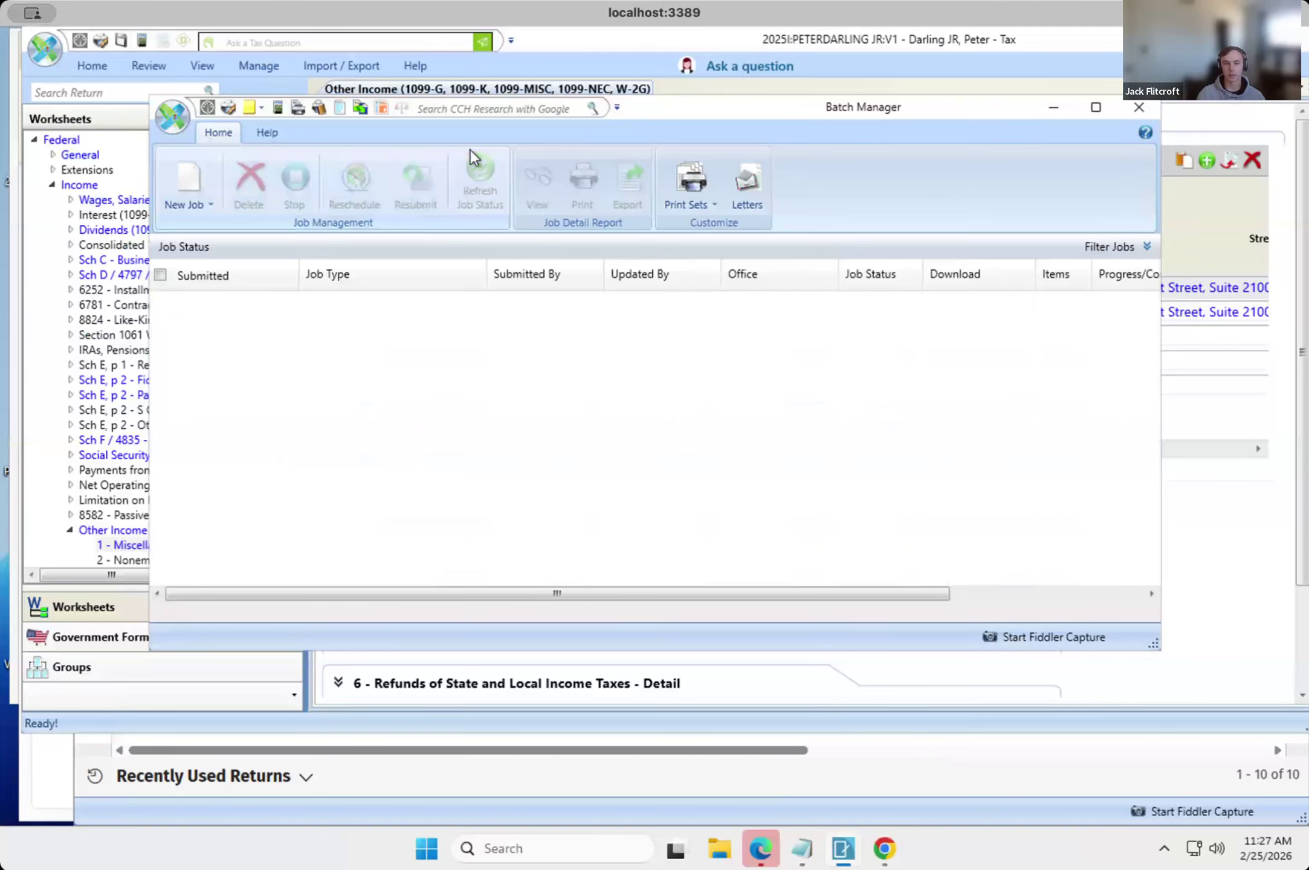
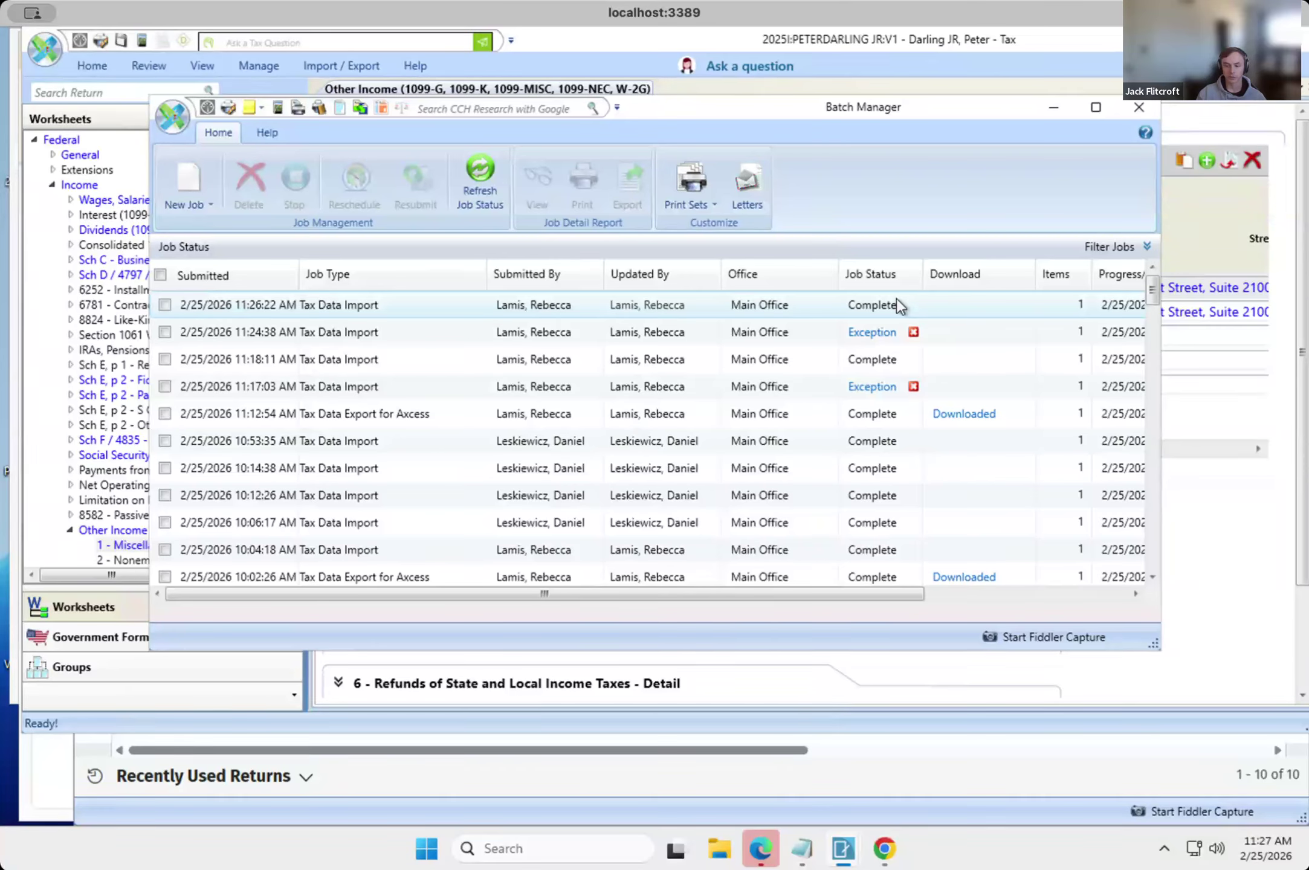
# Enlarge the Batch Manager window to show the full Progress/Completed column, and return to the Other Income worksheet.
pyautogui.moveTo(1160, 647); pyautogui.dragTo(1248, 733)
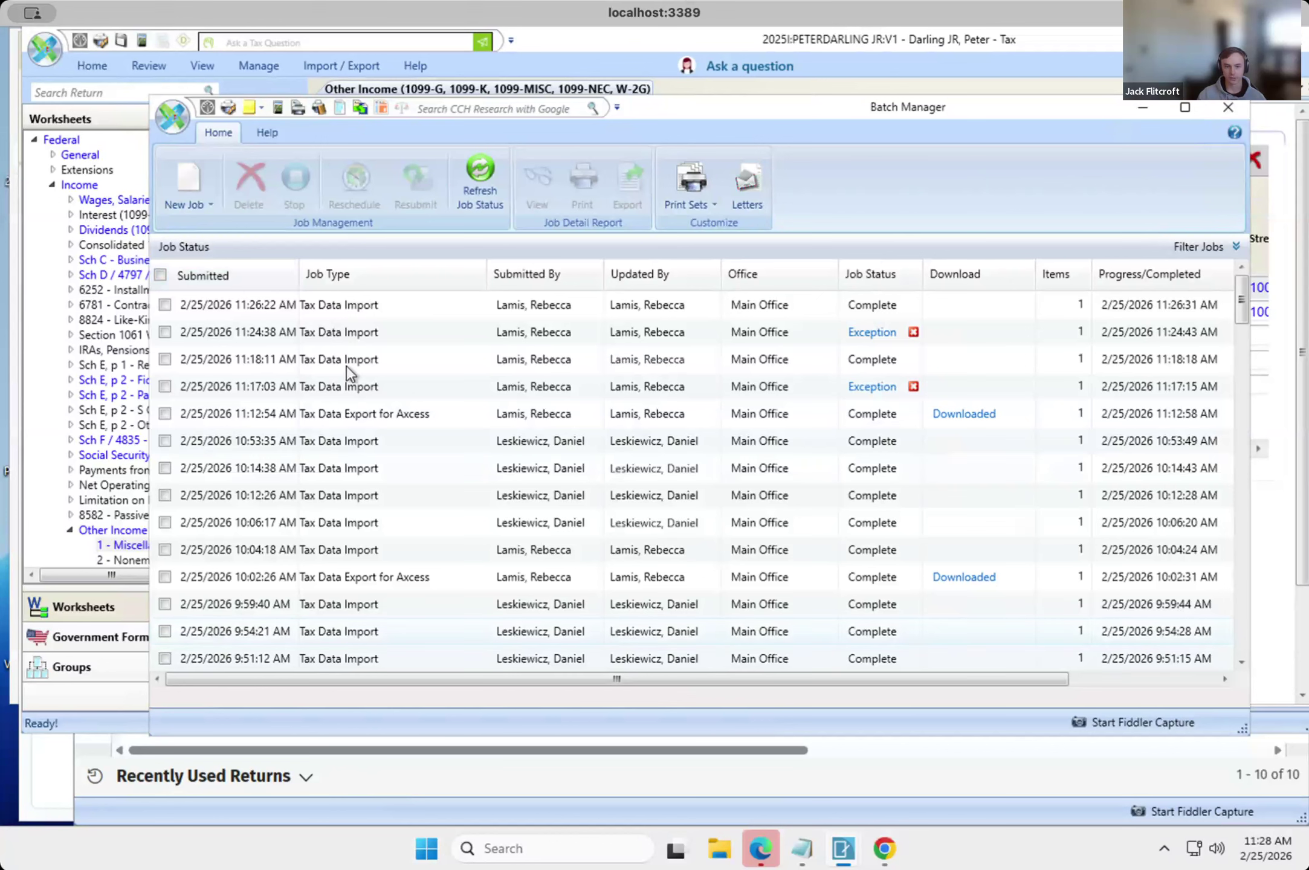
pyautogui.click(116, 150)
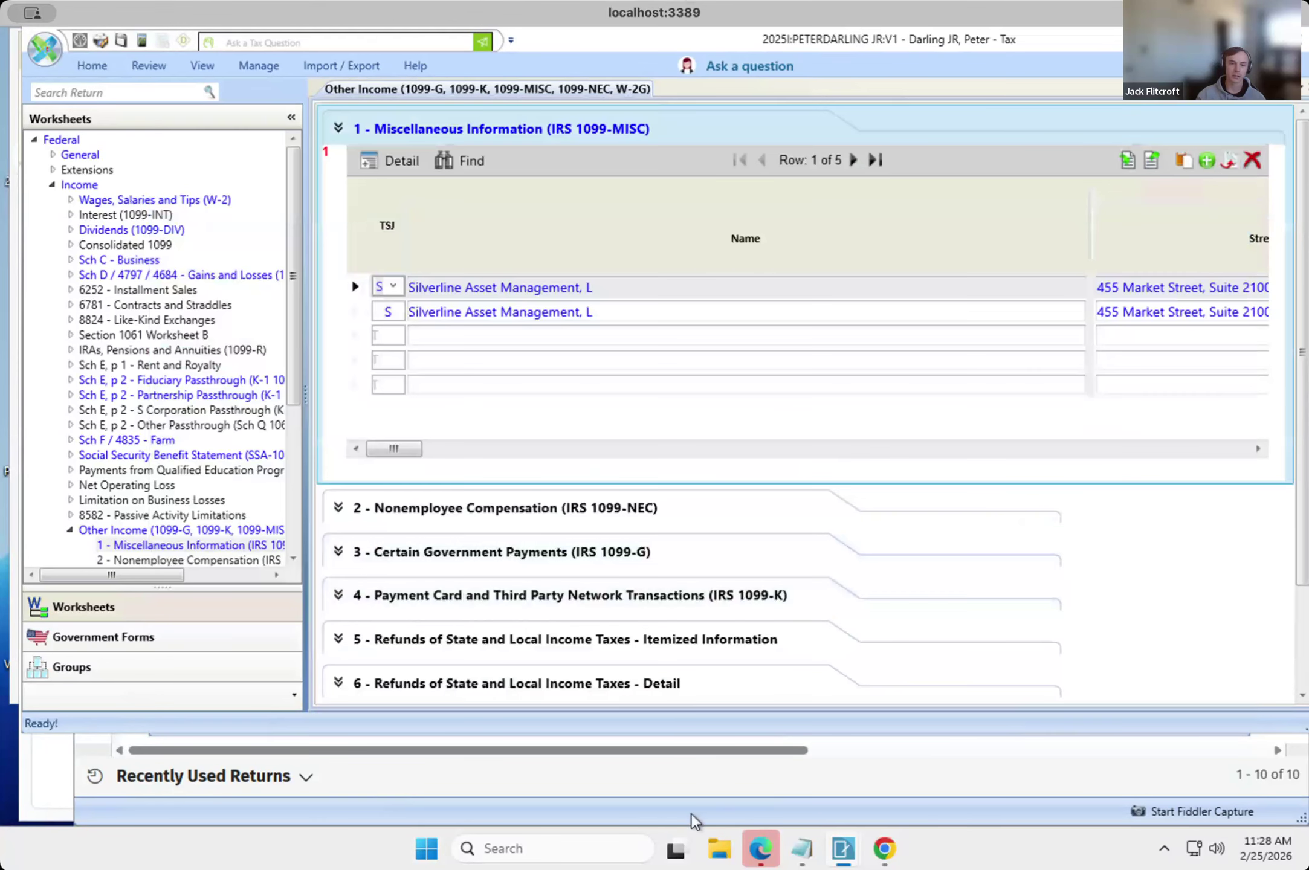
# Switch to Juno's Preparer export list in Chrome and view the mapping options for the 1099-MISC documents.
pyautogui.moveTo(763, 858)
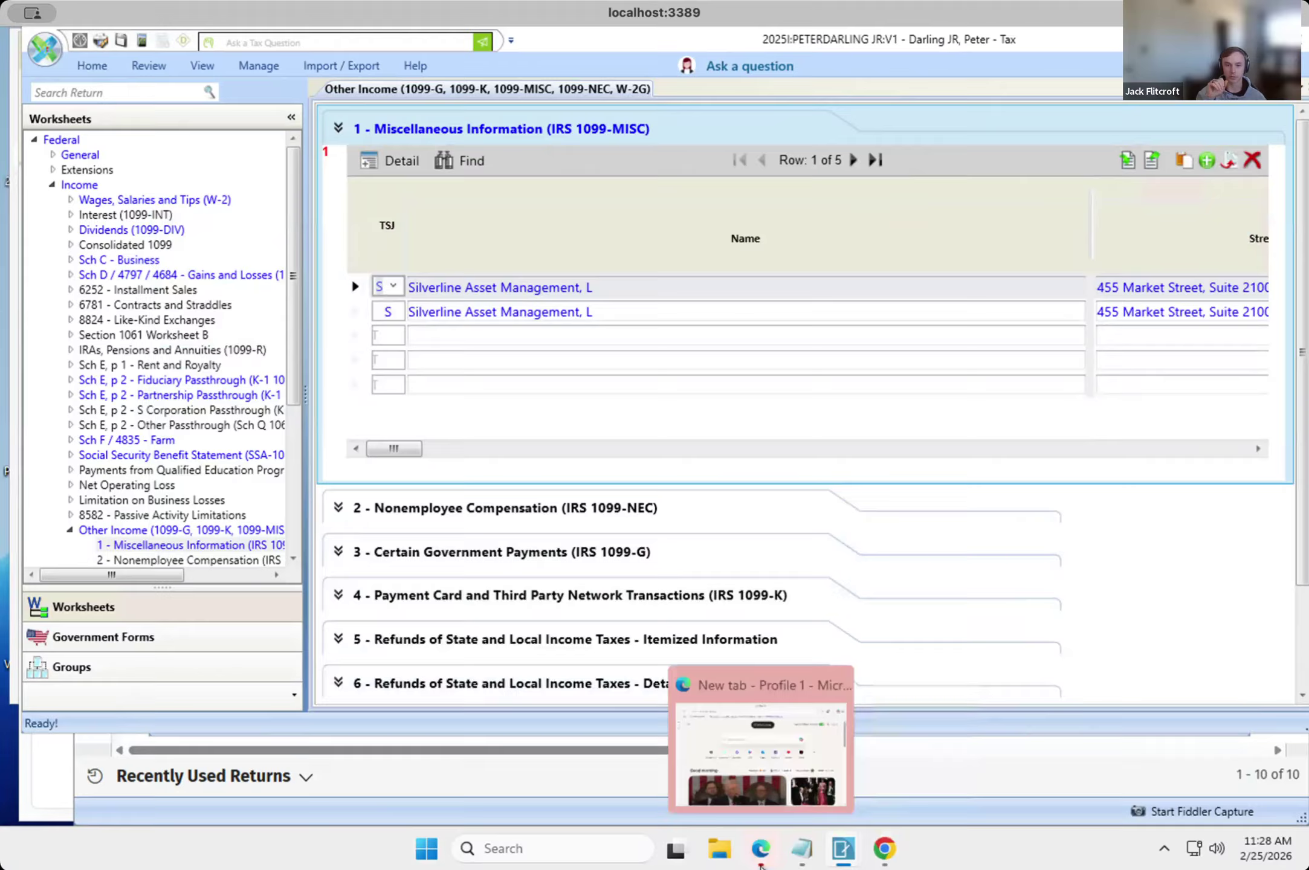
pyautogui.click(745, 779)
pyautogui.click(883, 846)
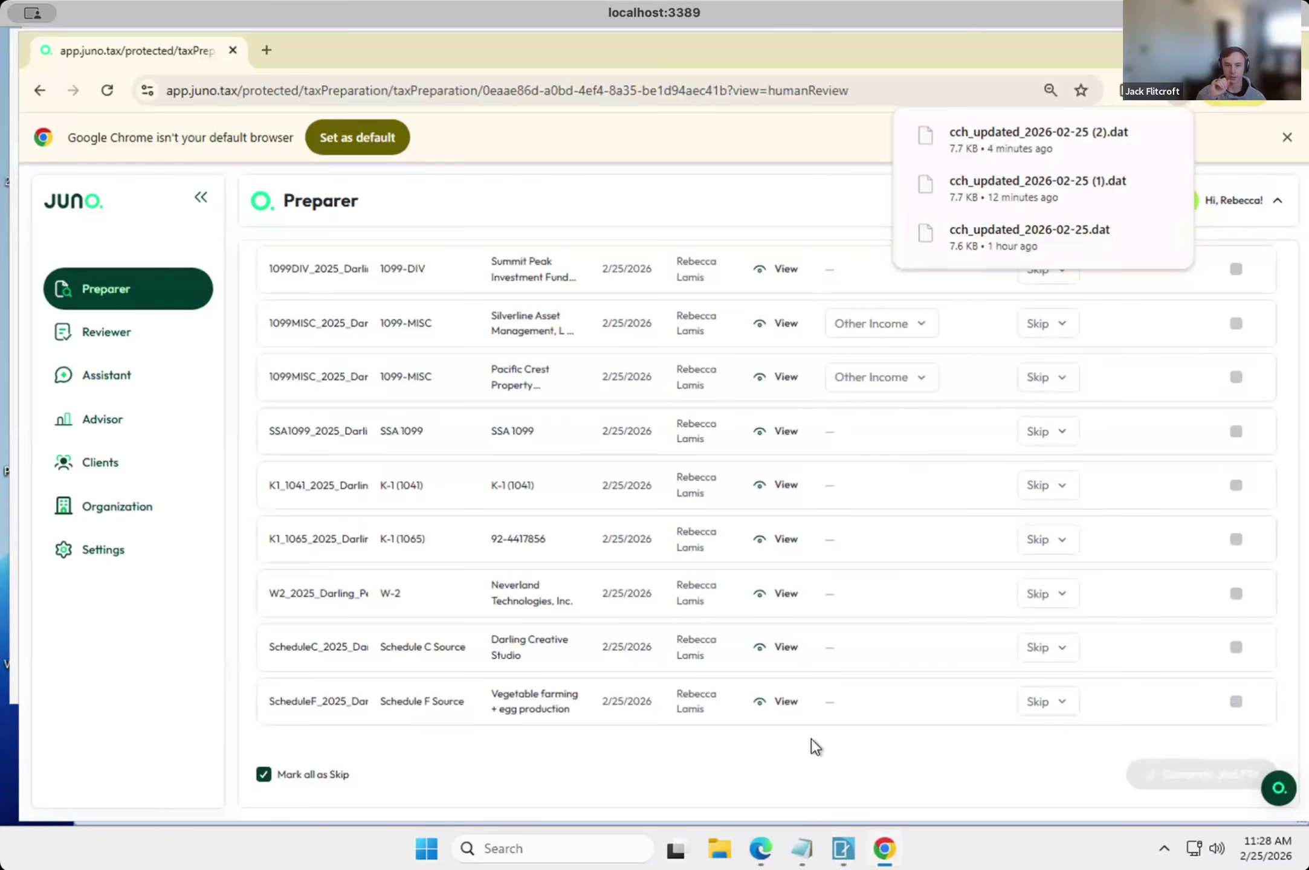
pyautogui.scroll(3, 534, 318)
pyautogui.scroll(1, 534, 327)
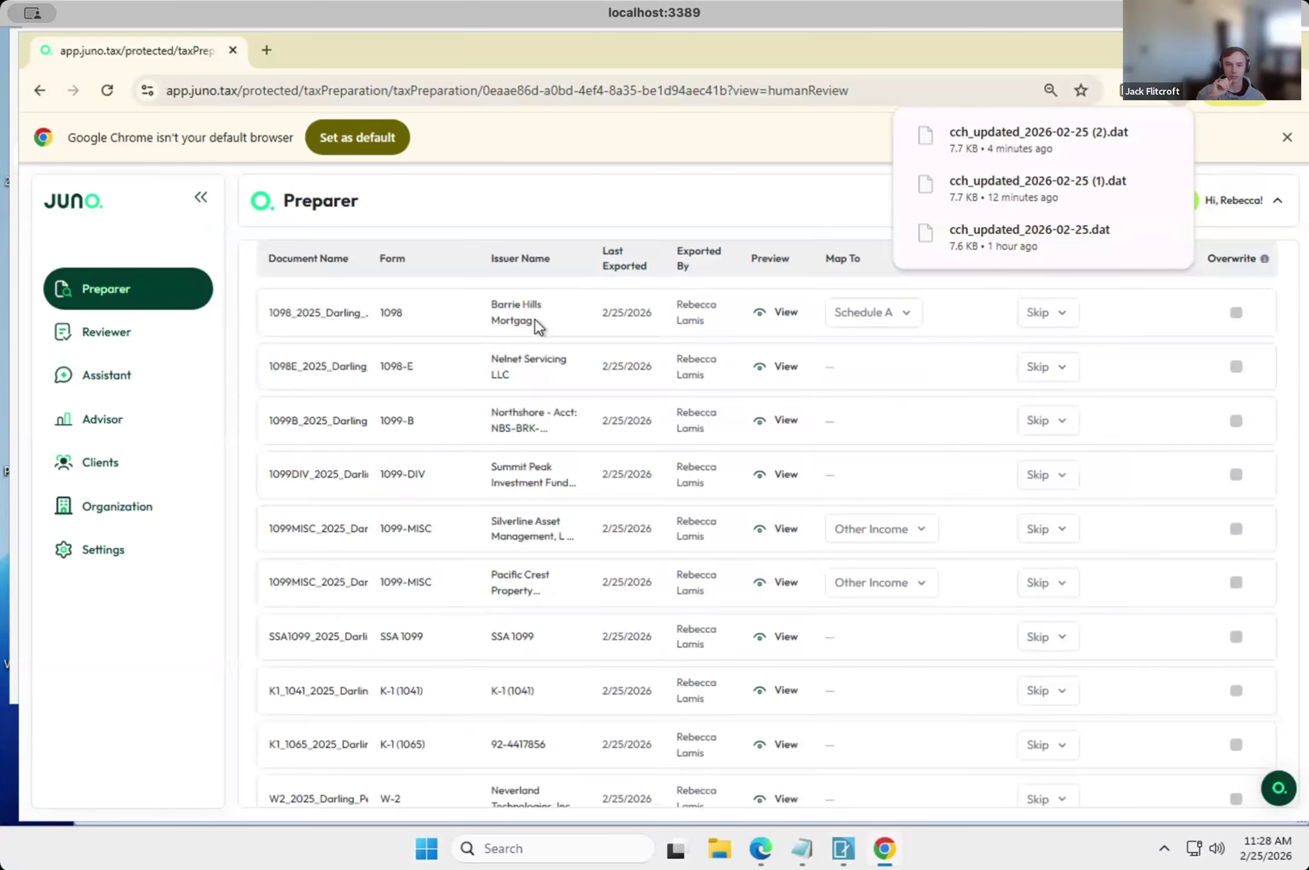
pyautogui.click(937, 530)
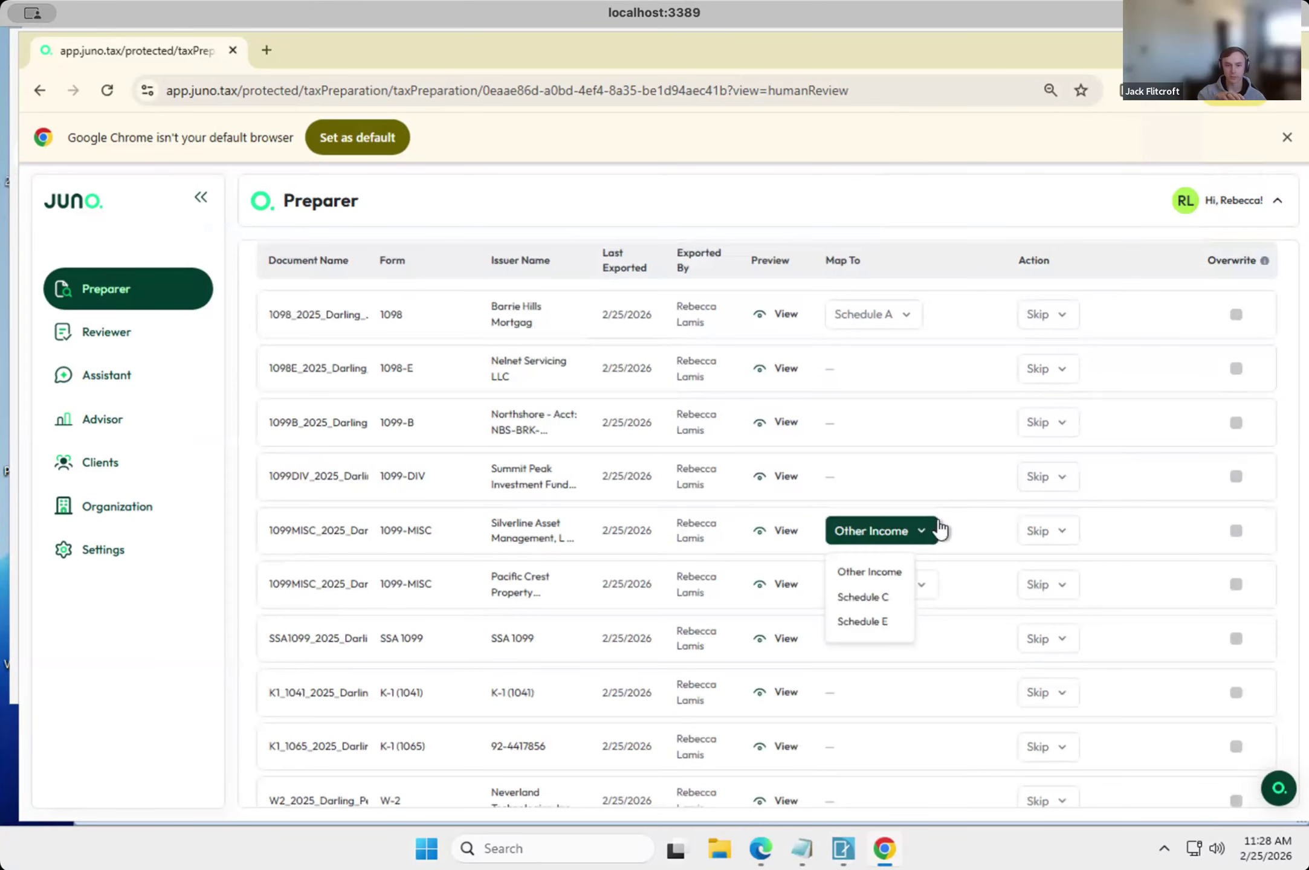
pyautogui.click(939, 529)
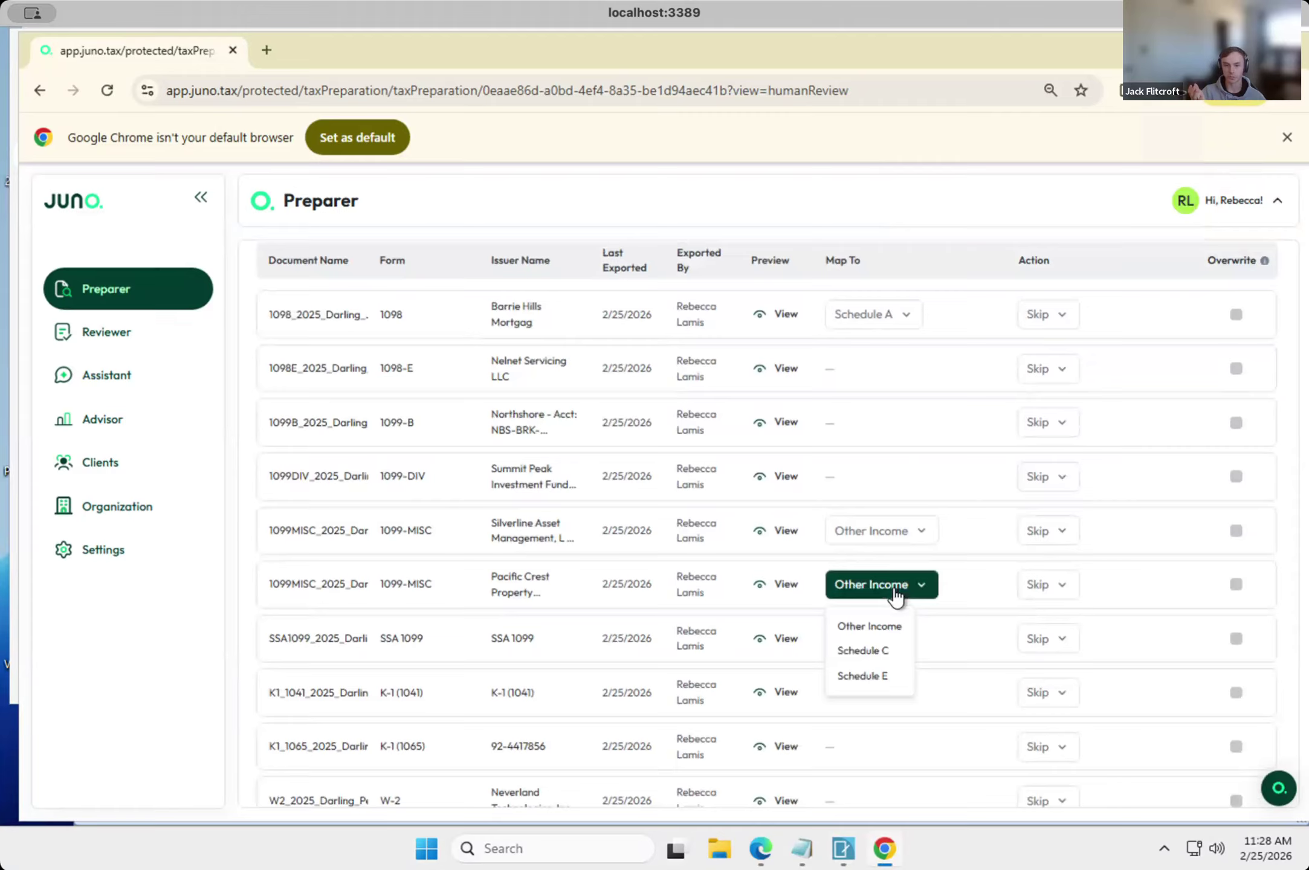
# Set the Pacific Crest 1099-MISC's action to update the second listed Silverline Asset Management form.
pyautogui.click(1055, 588)
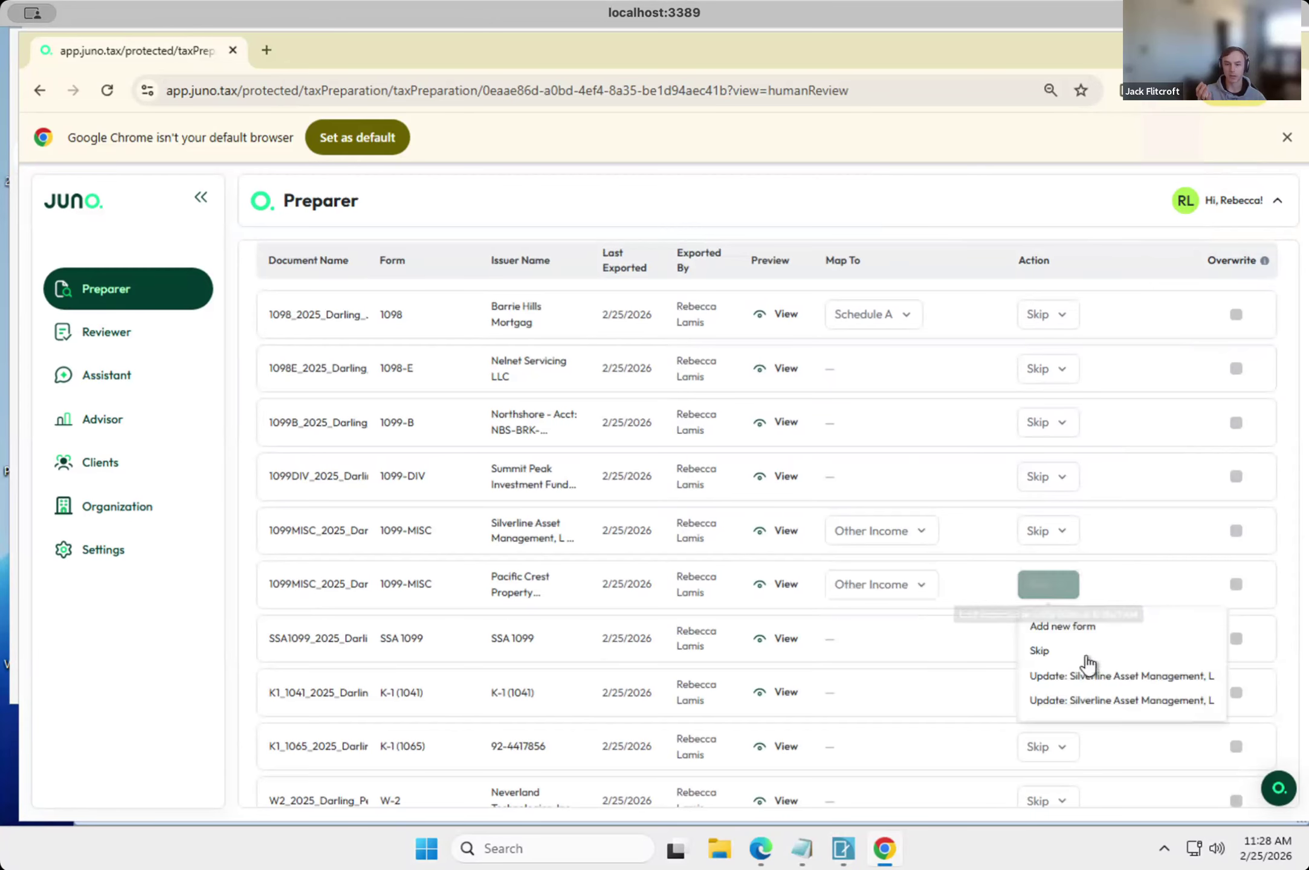
pyautogui.click(1075, 702)
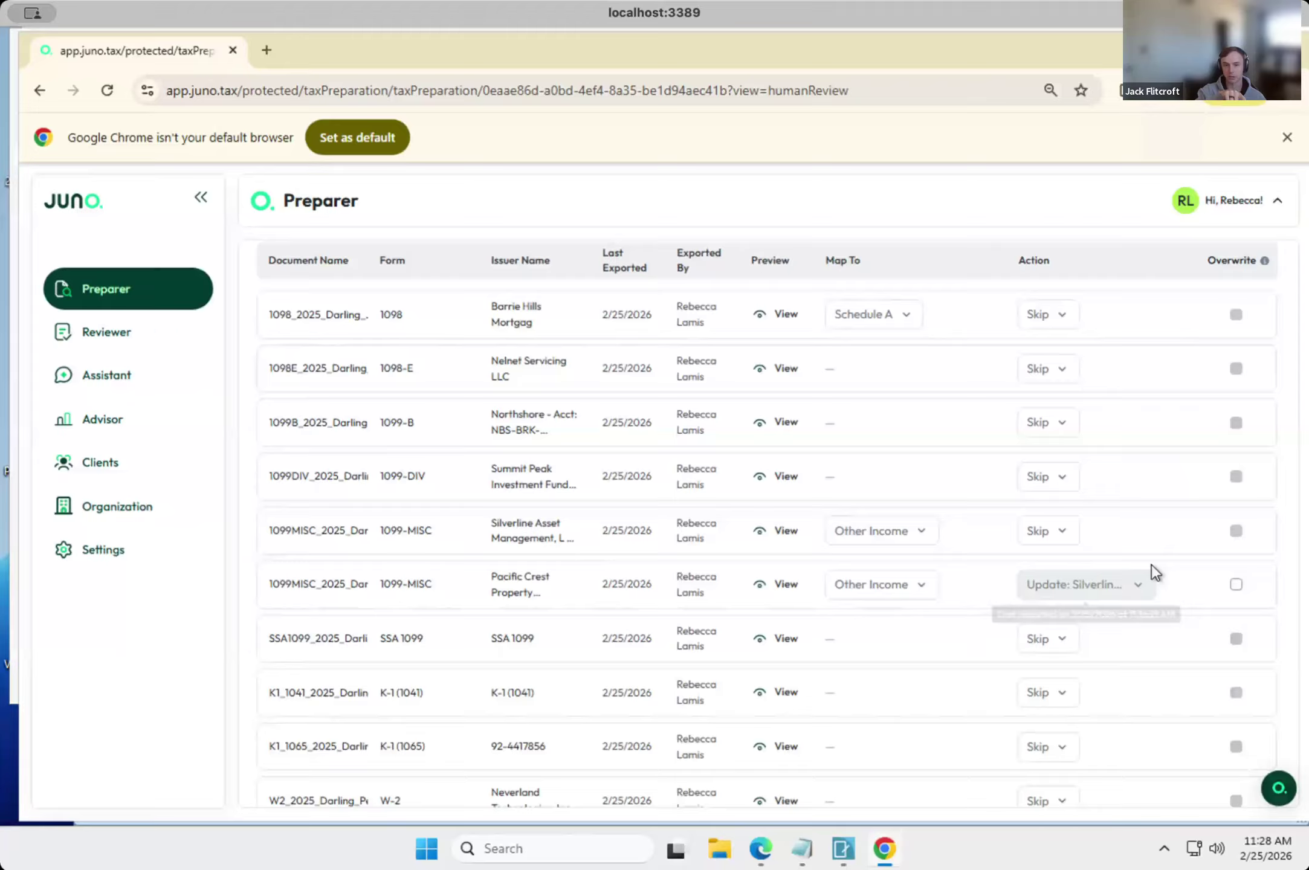
pyautogui.scroll(-1, 1151, 563)
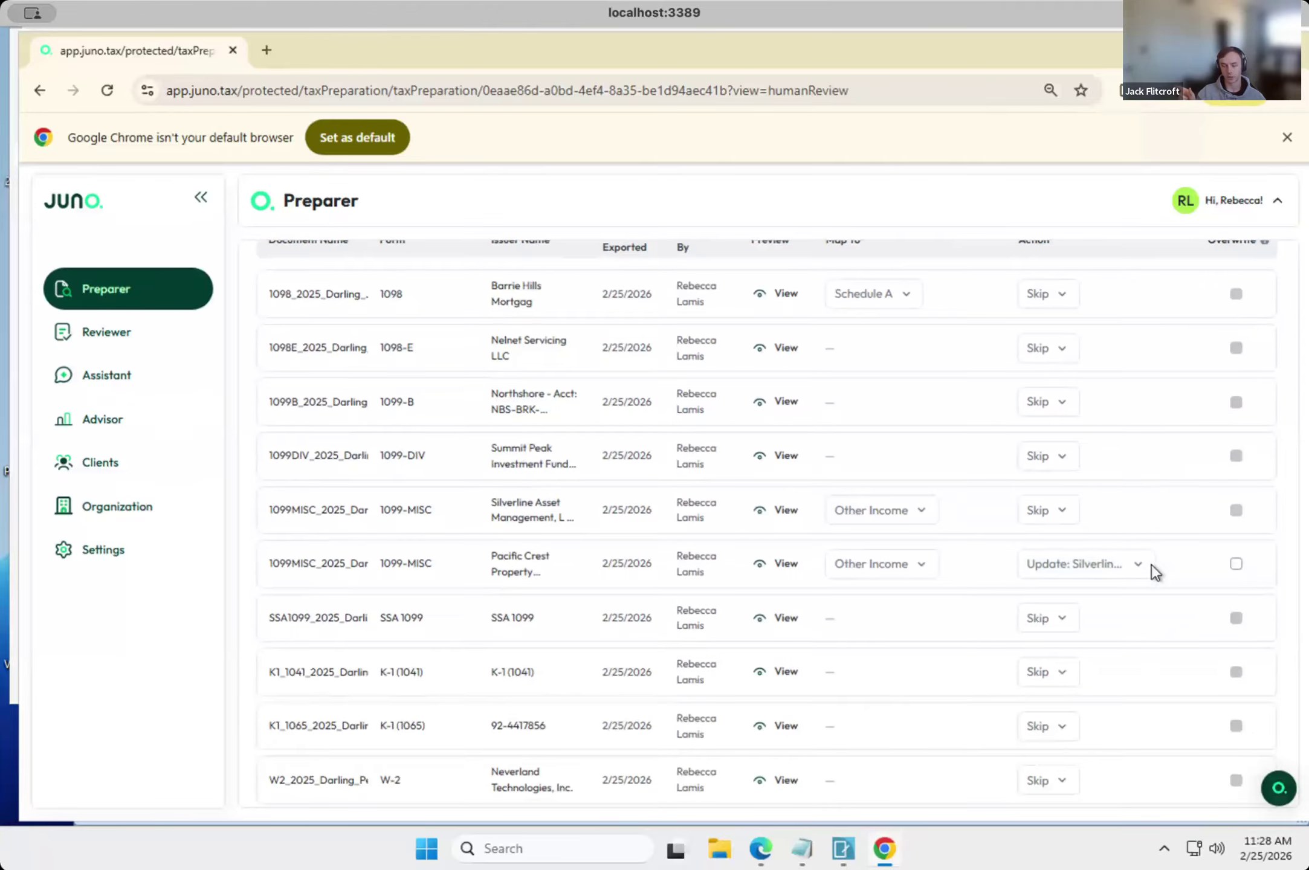
# View the export action options for the Silverline Asset Management 1099-MISC, leaving its action on Skip.
pyautogui.click(1060, 515)
pyautogui.click(1060, 515)
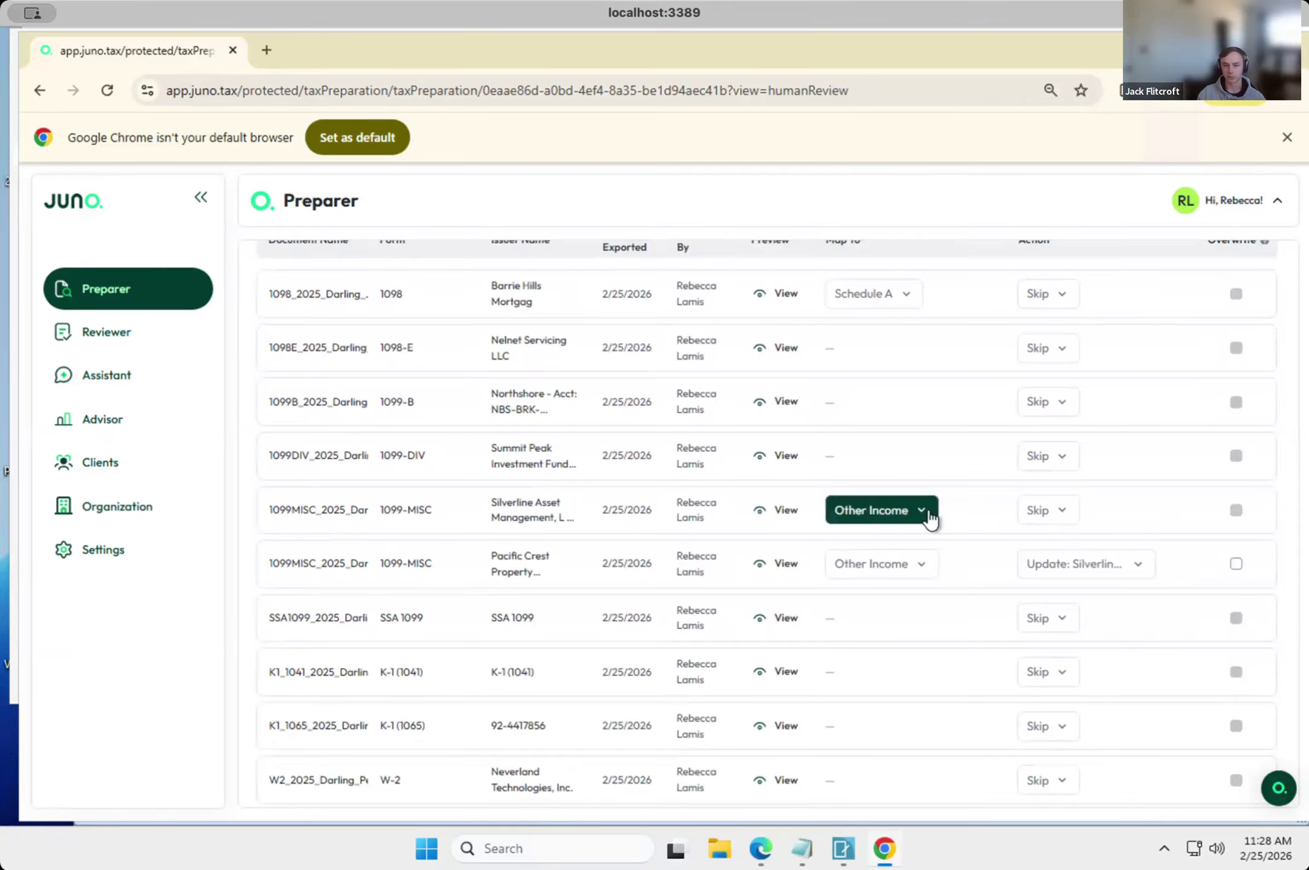
pyautogui.scroll(-1, 918, 509)
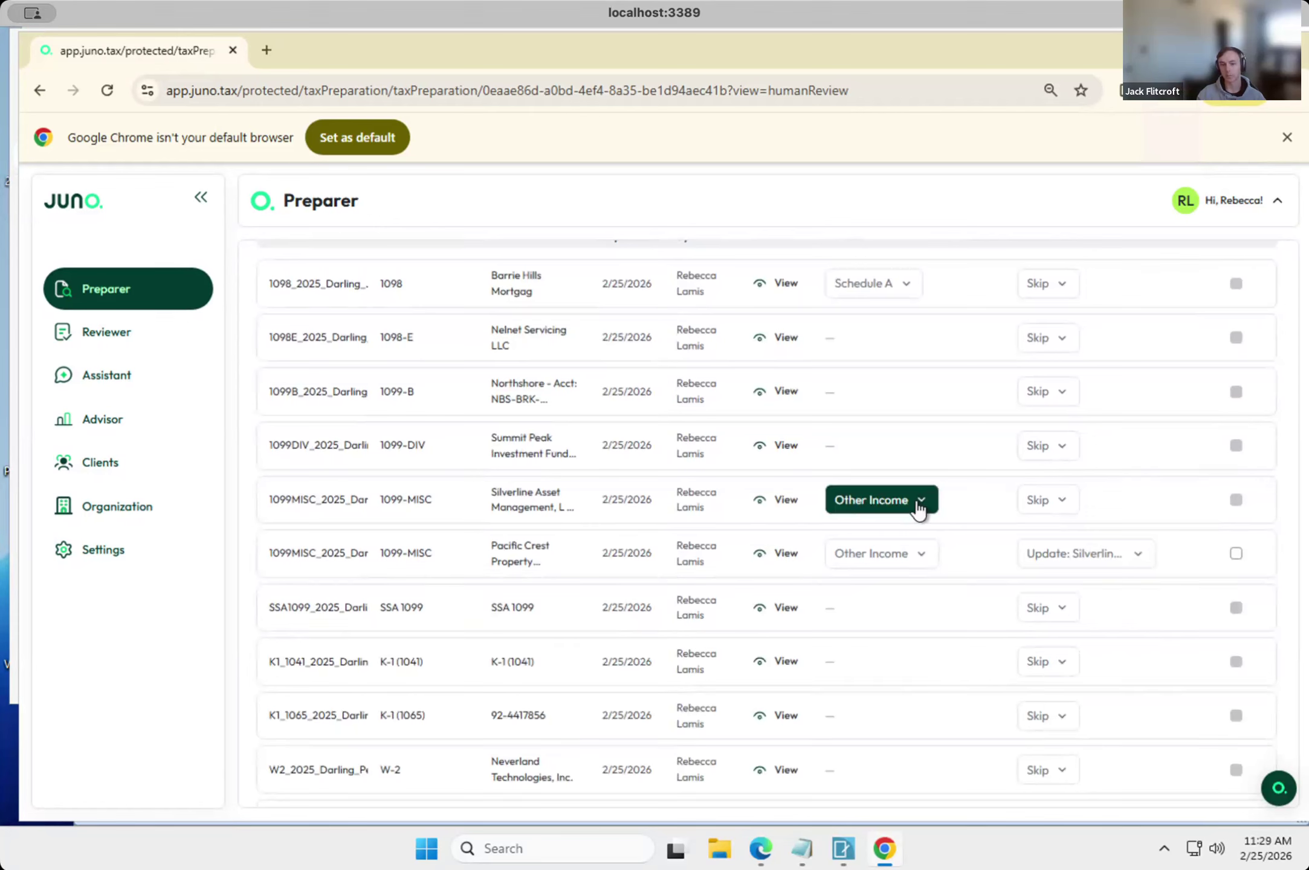
pyautogui.scroll(1, 918, 509)
pyautogui.scroll(-1, 918, 510)
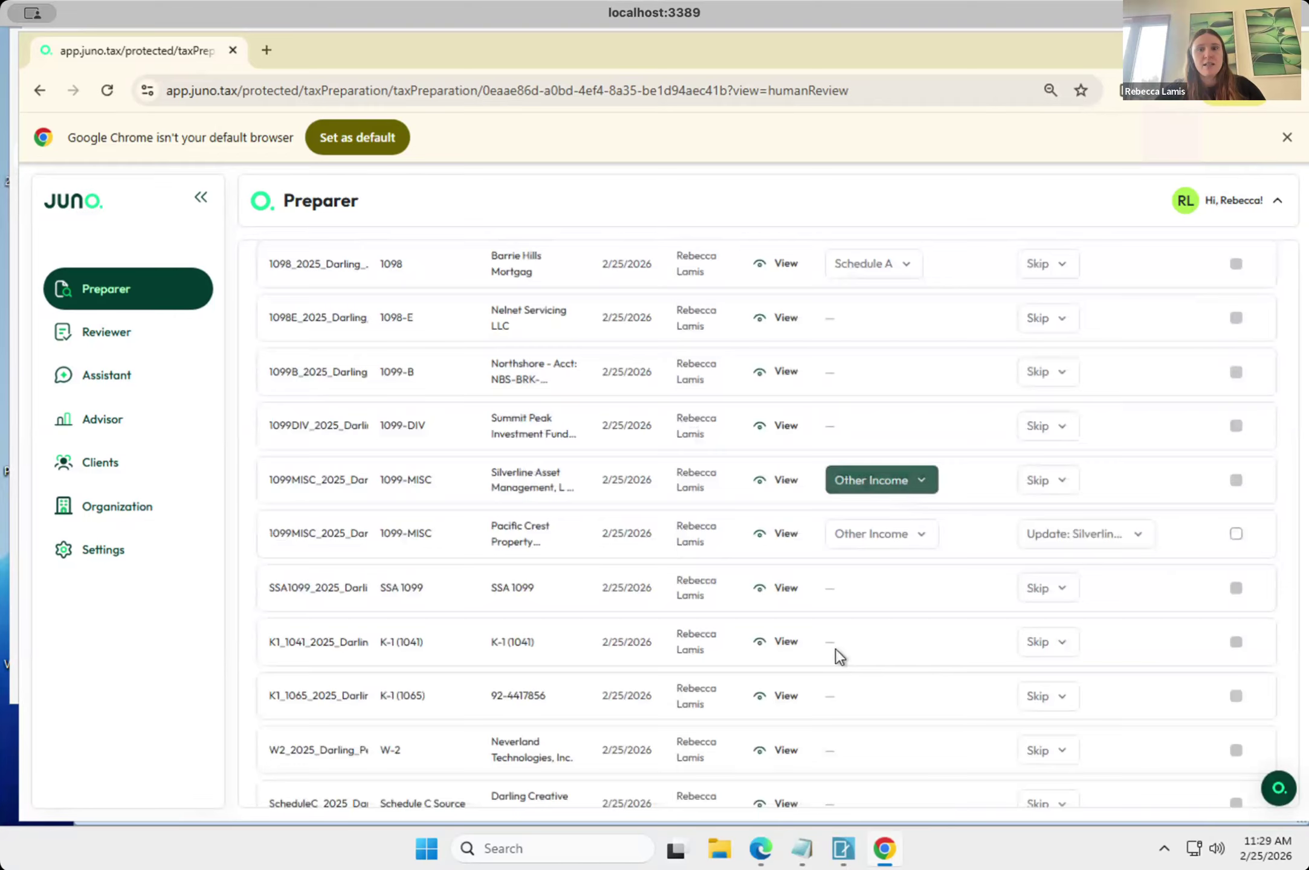
pyautogui.scroll(-3, 835, 648)
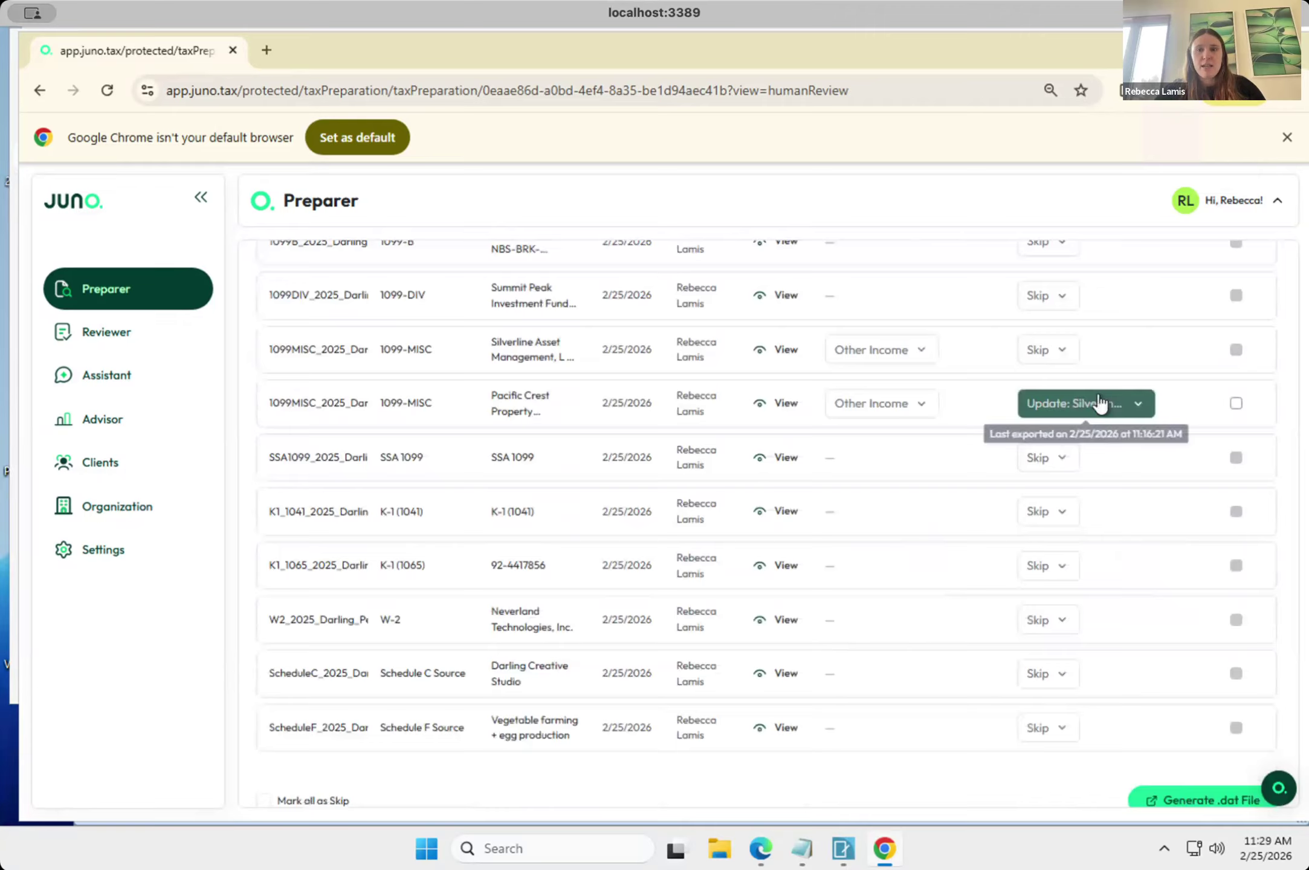
pyautogui.click(1050, 347)
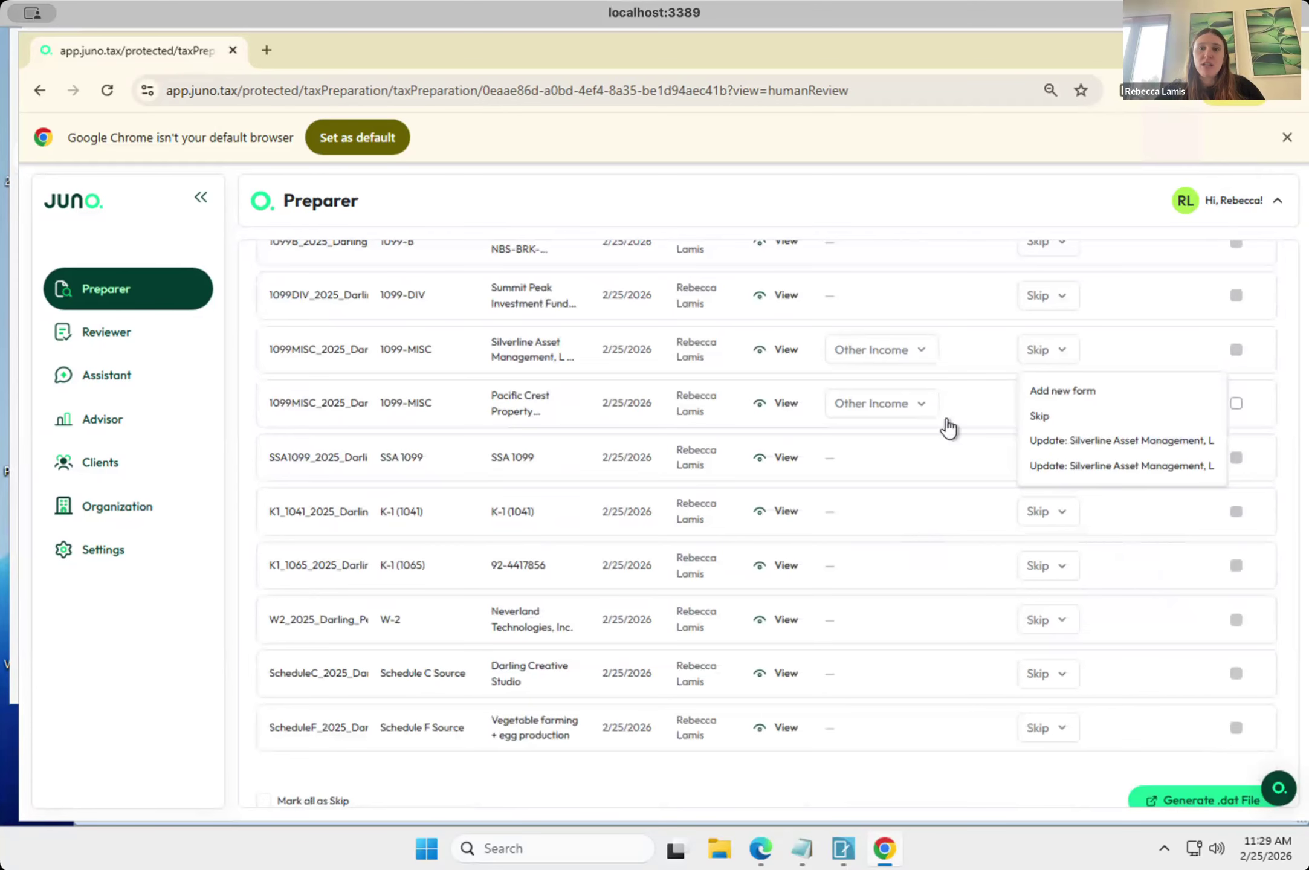
pyautogui.click(385, 364)
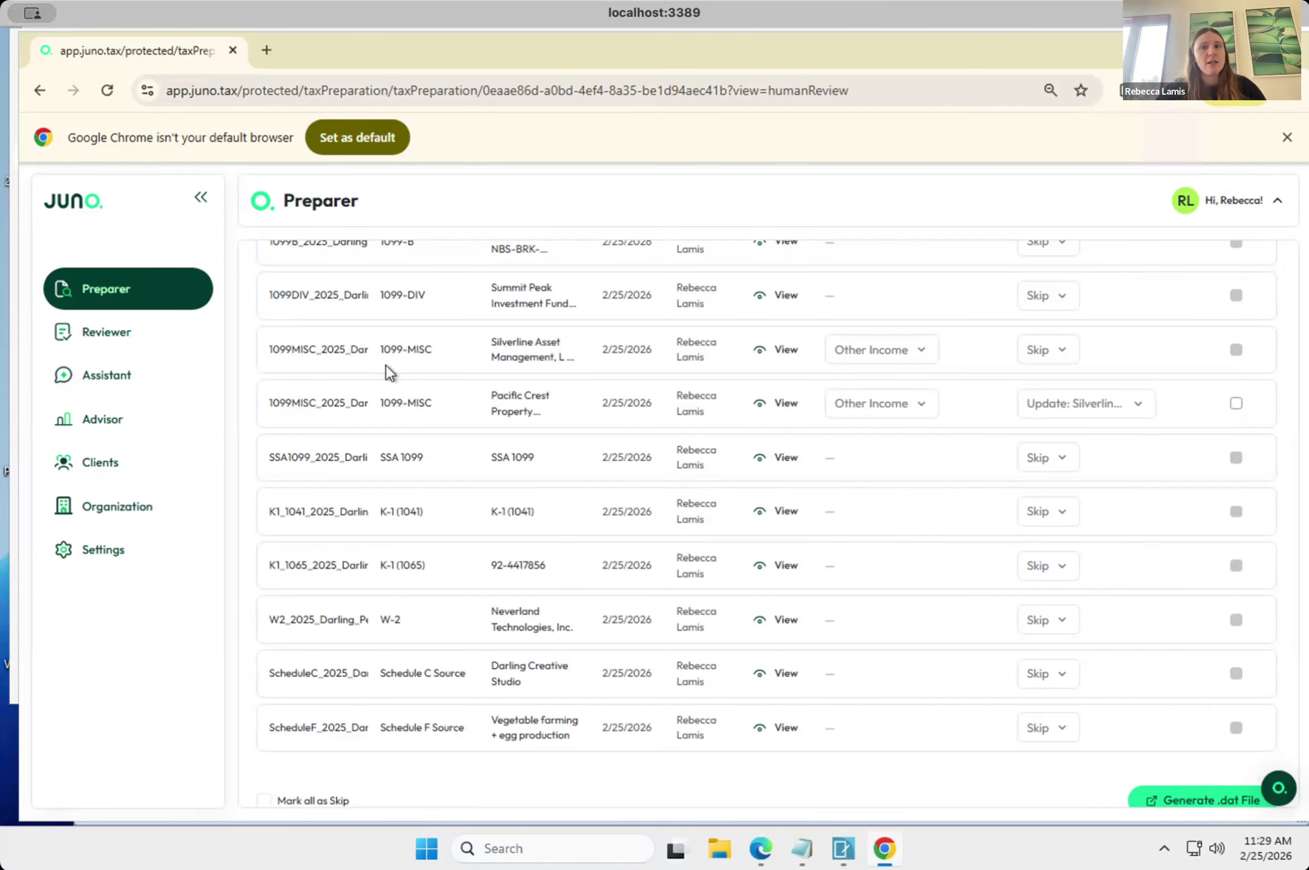
# View the mapping options available for the 1098 mortgage document in the export list.
pyautogui.scroll(2, 386, 364)
pyautogui.scroll(1, 387, 364)
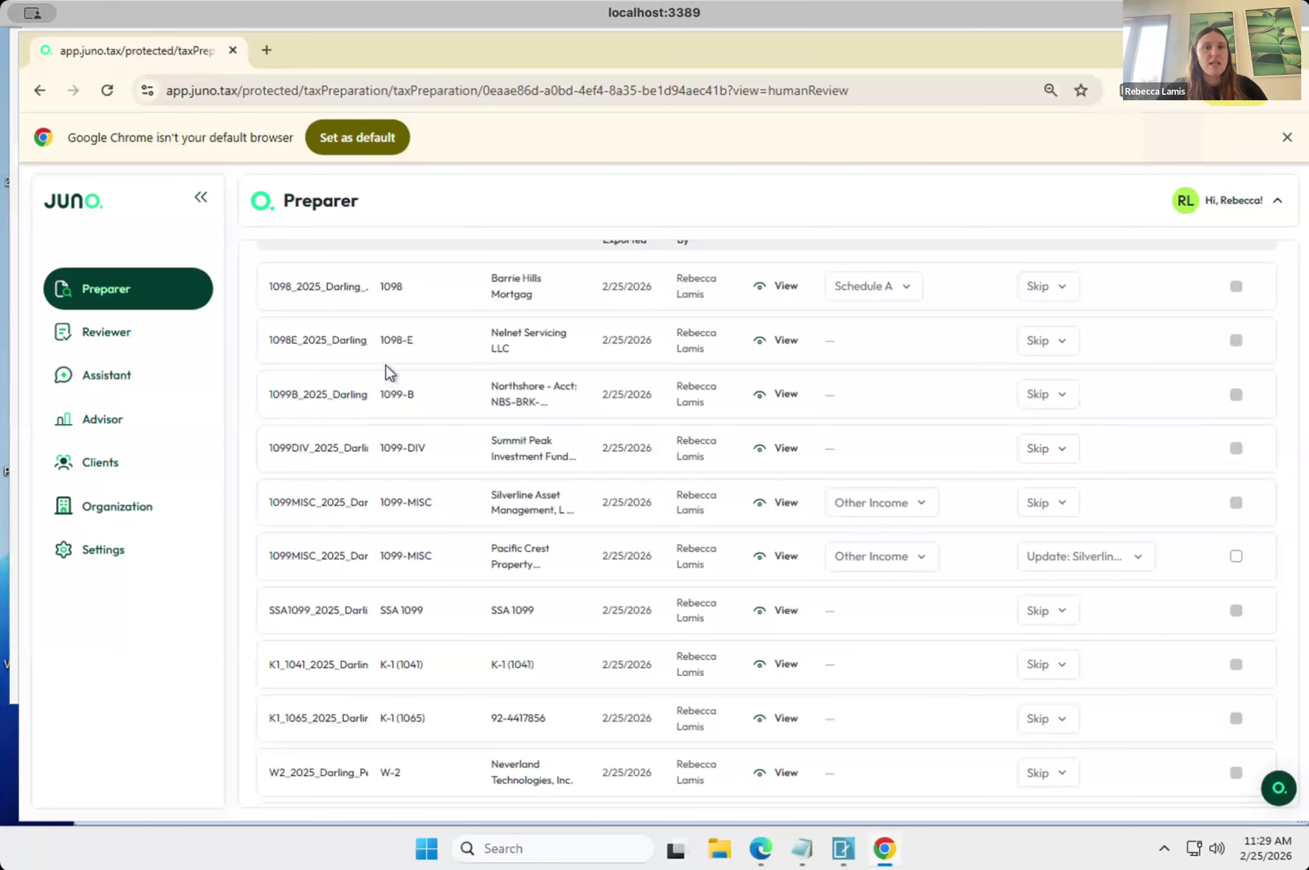
pyautogui.click(876, 298)
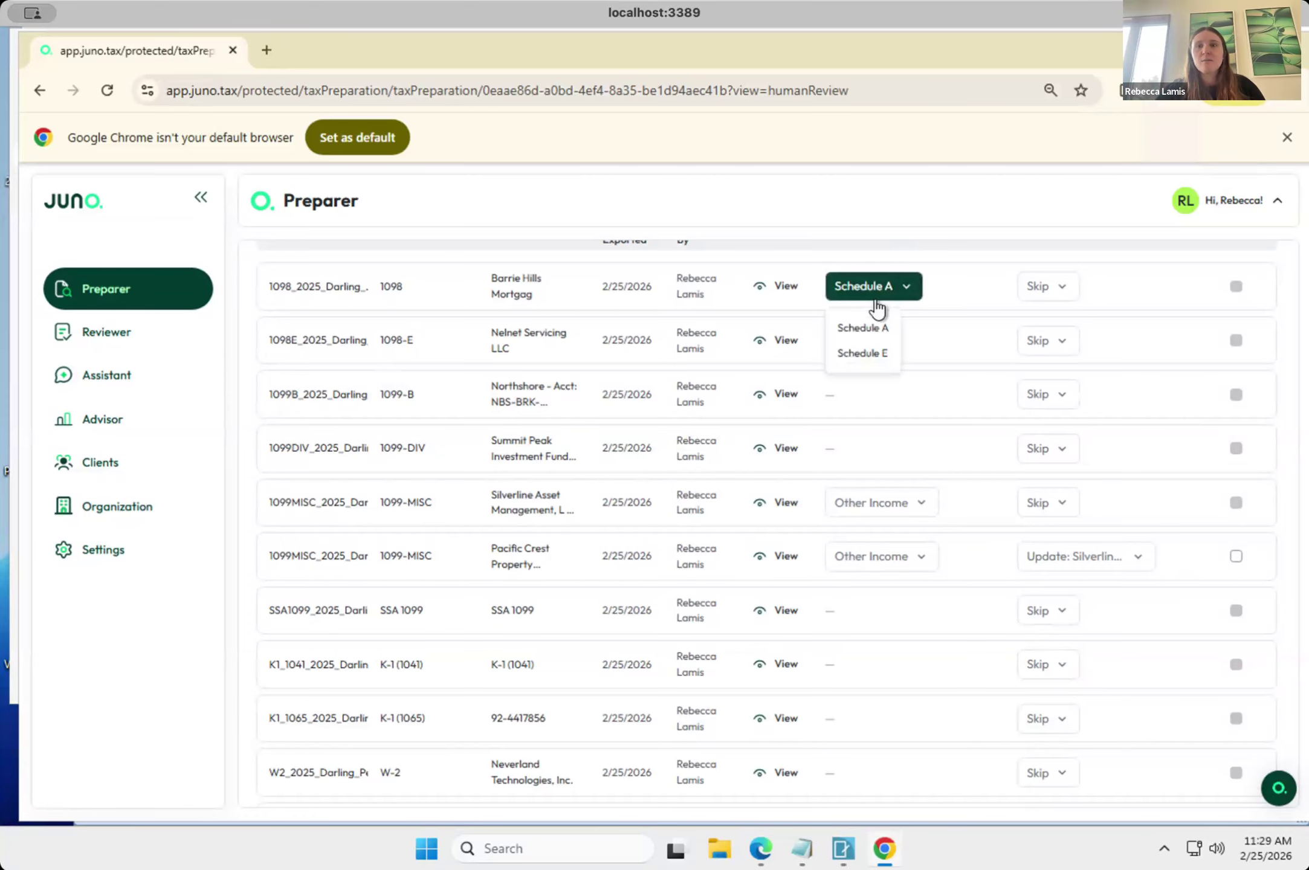
pyautogui.click(876, 299)
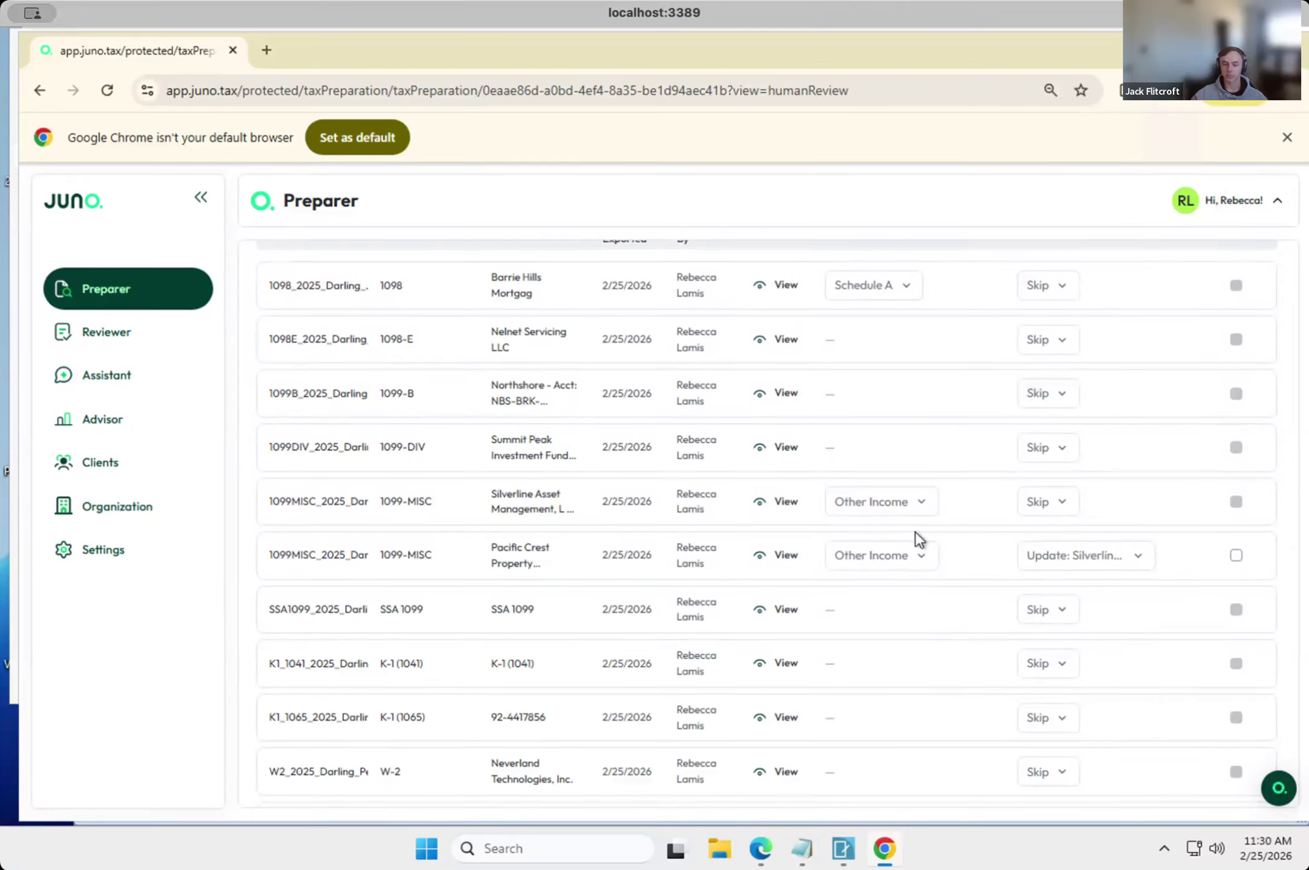
pyautogui.scroll(-1, 915, 532)
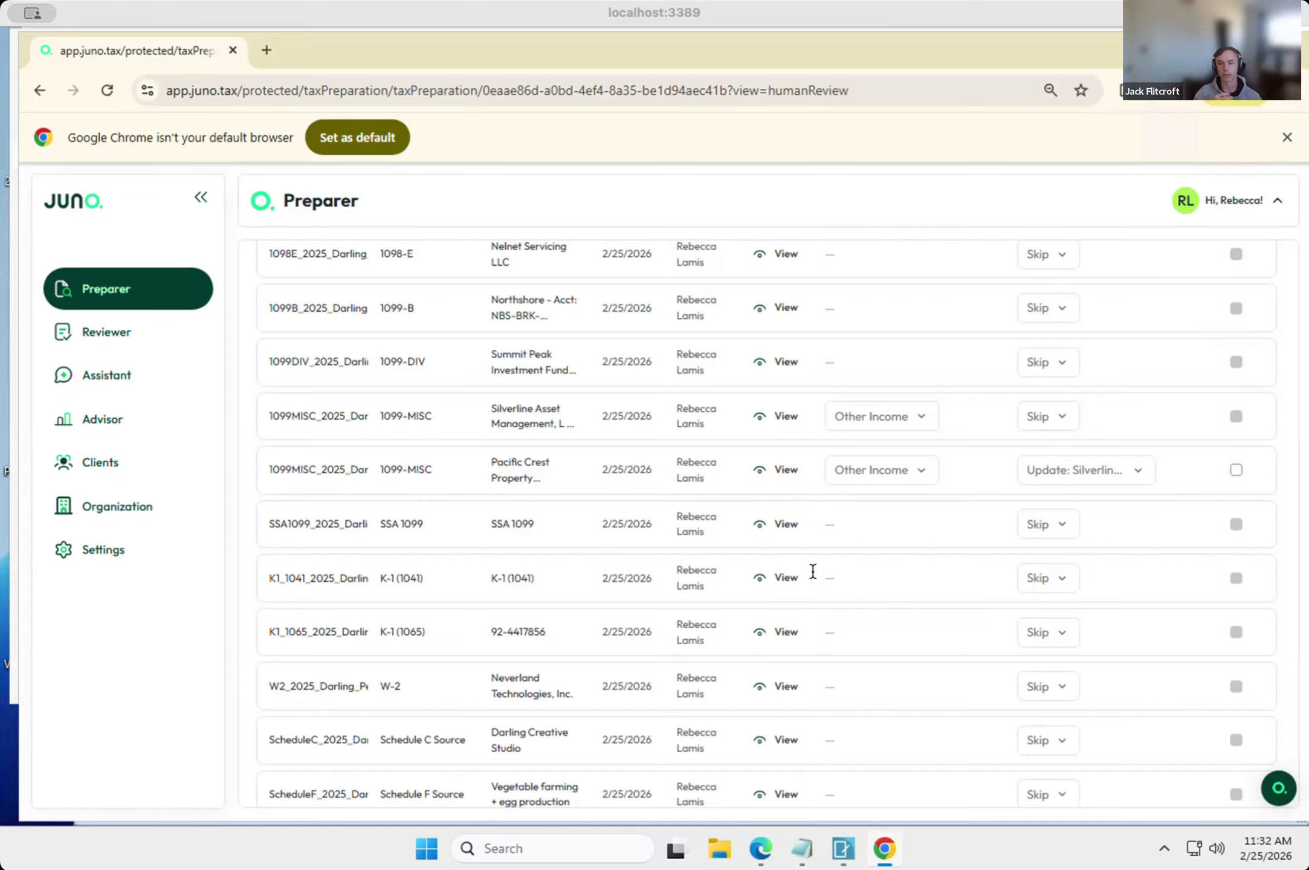
# Open the Juno Help Center at support.juno.tax in a new browser tab.
pyautogui.click(263, 51)
pyautogui.write('sup')
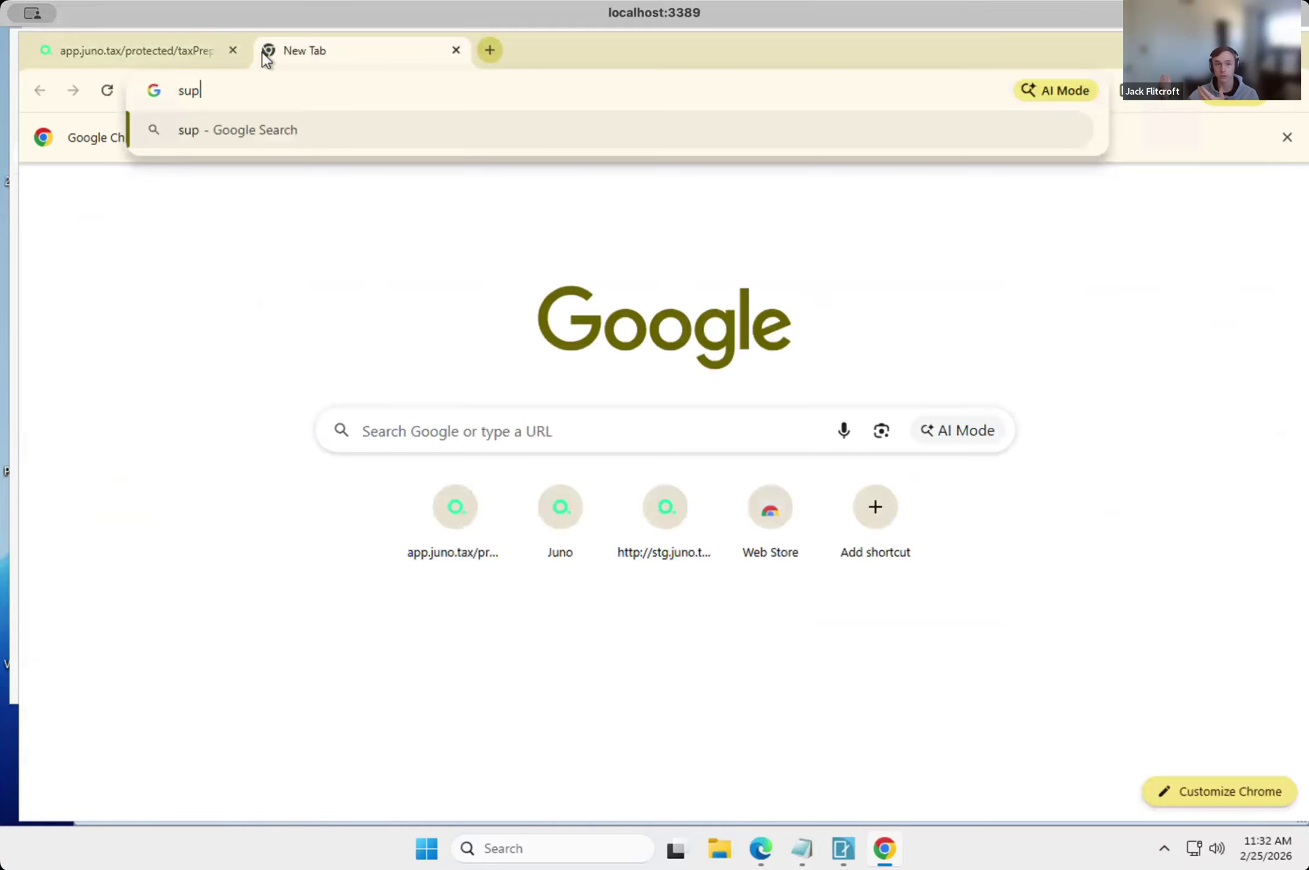
pyautogui.write('port.juno')
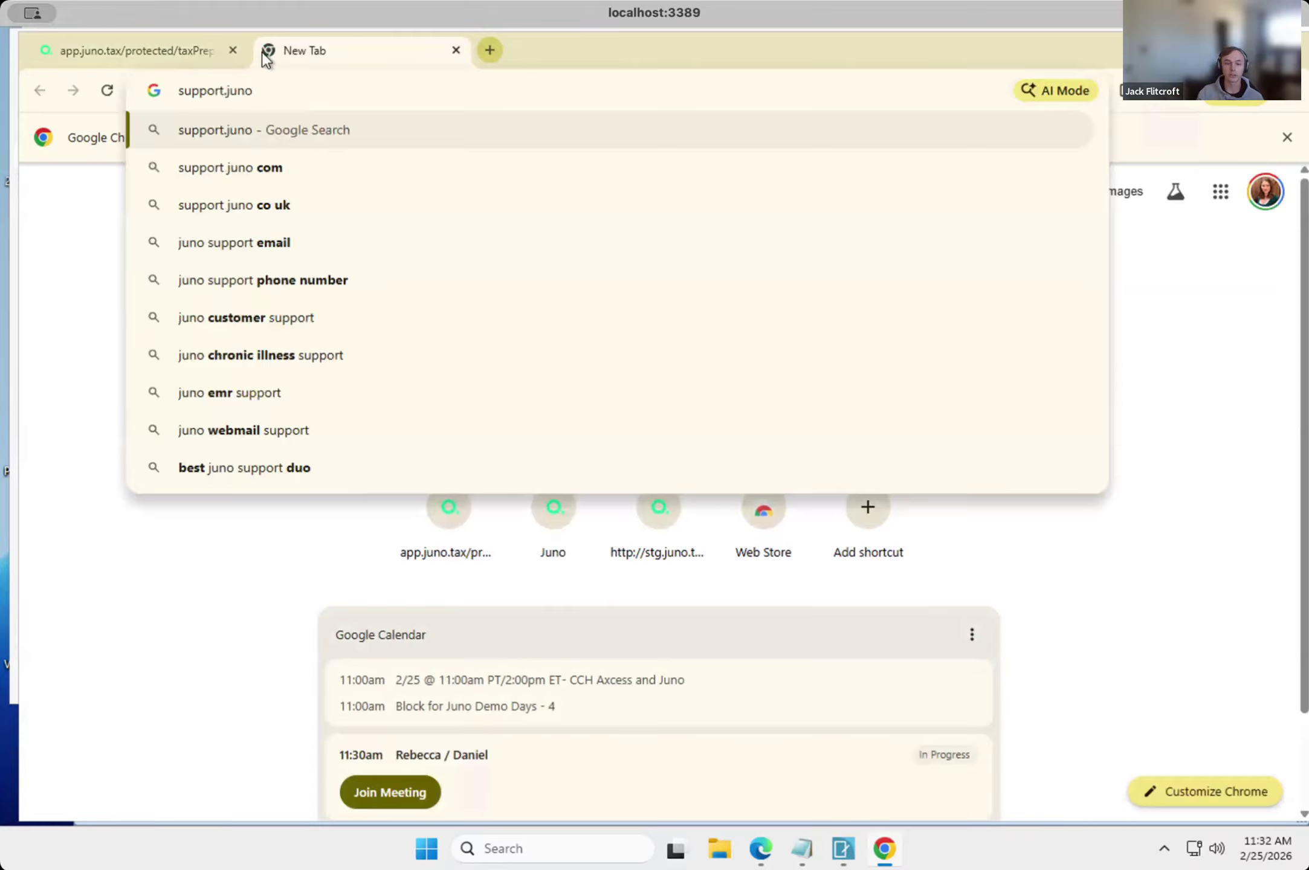
pyautogui.write('.tax')
pyautogui.press('Return')
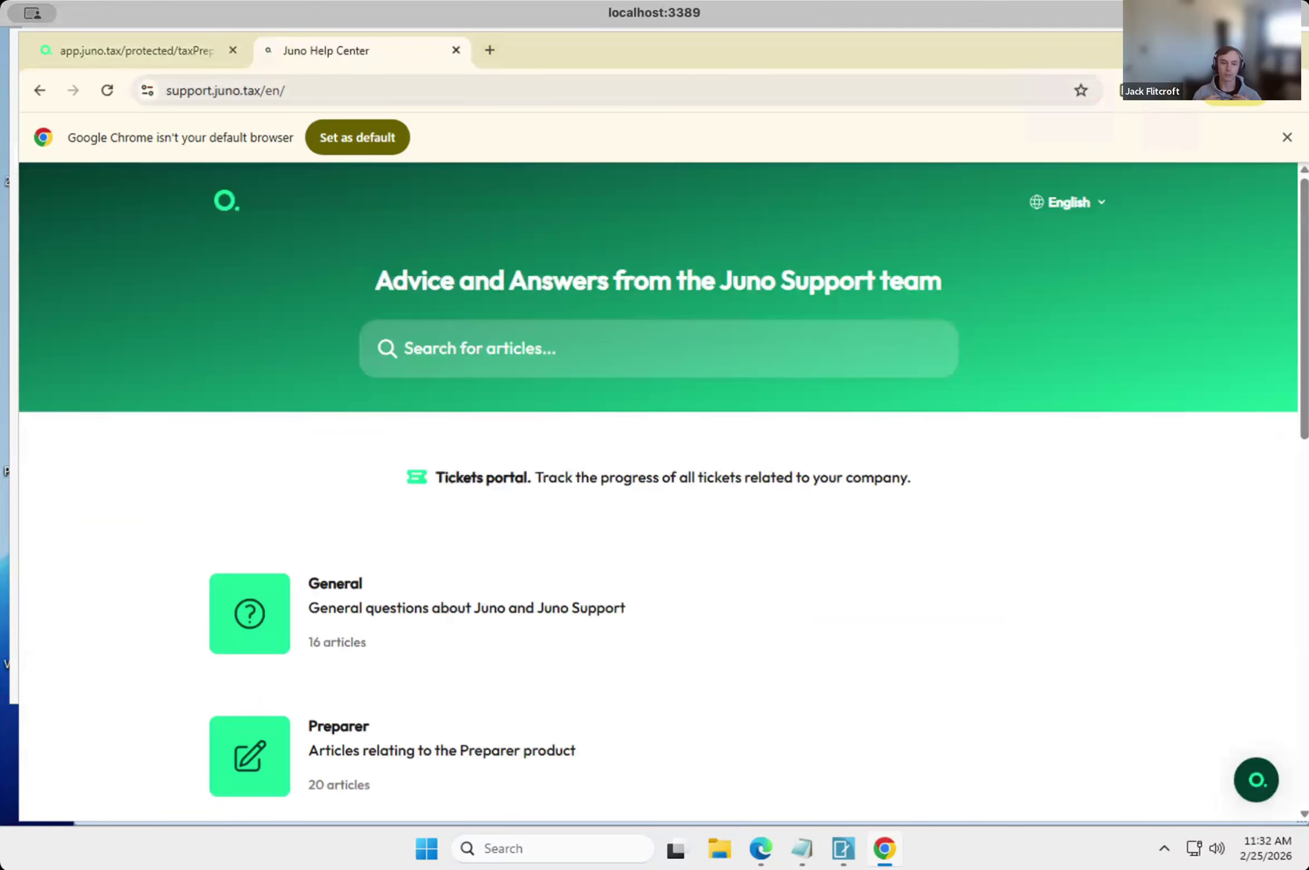
# Search the Help Center articles for "axcess".
pyautogui.click(444, 339)
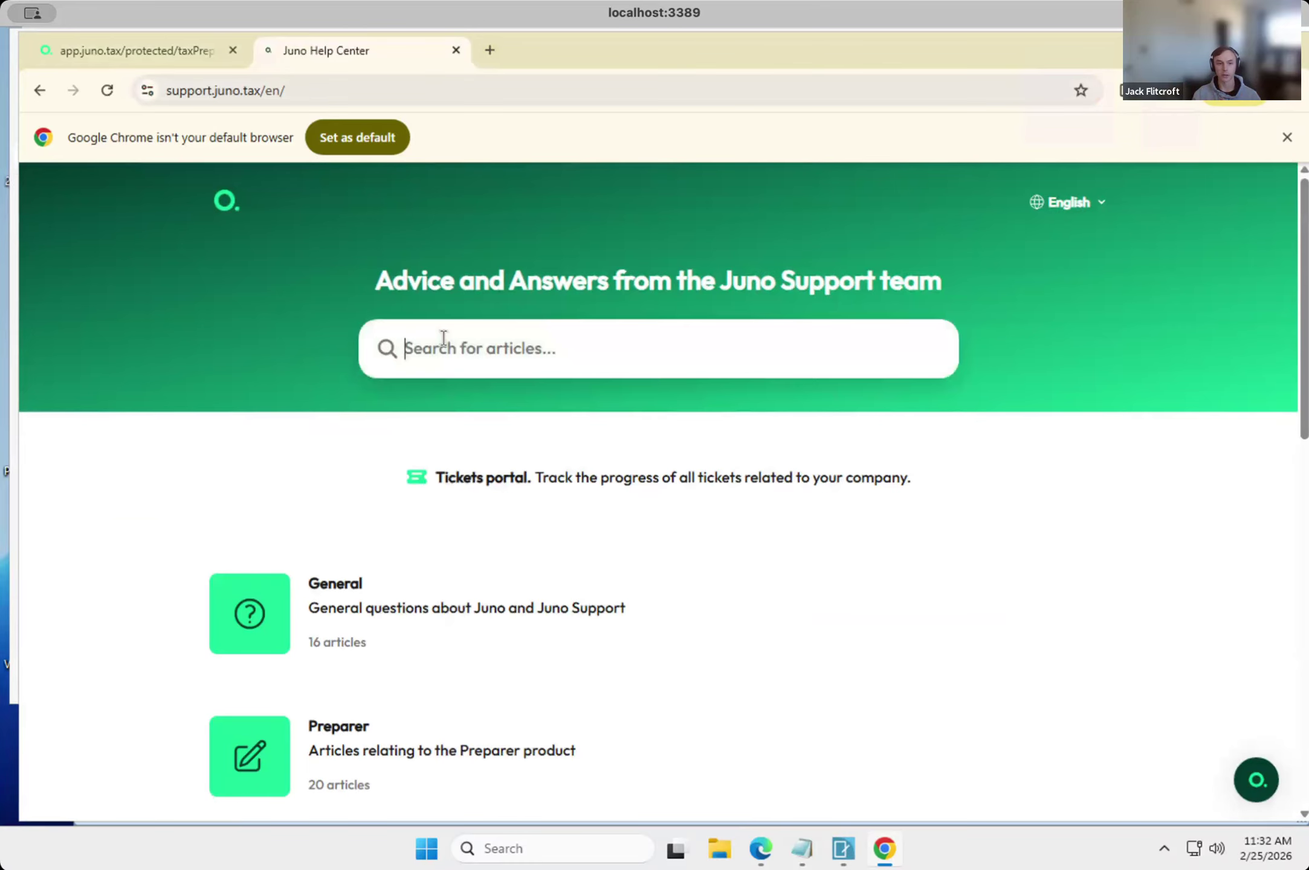
pyautogui.write('axcess')
pyautogui.press('Return')
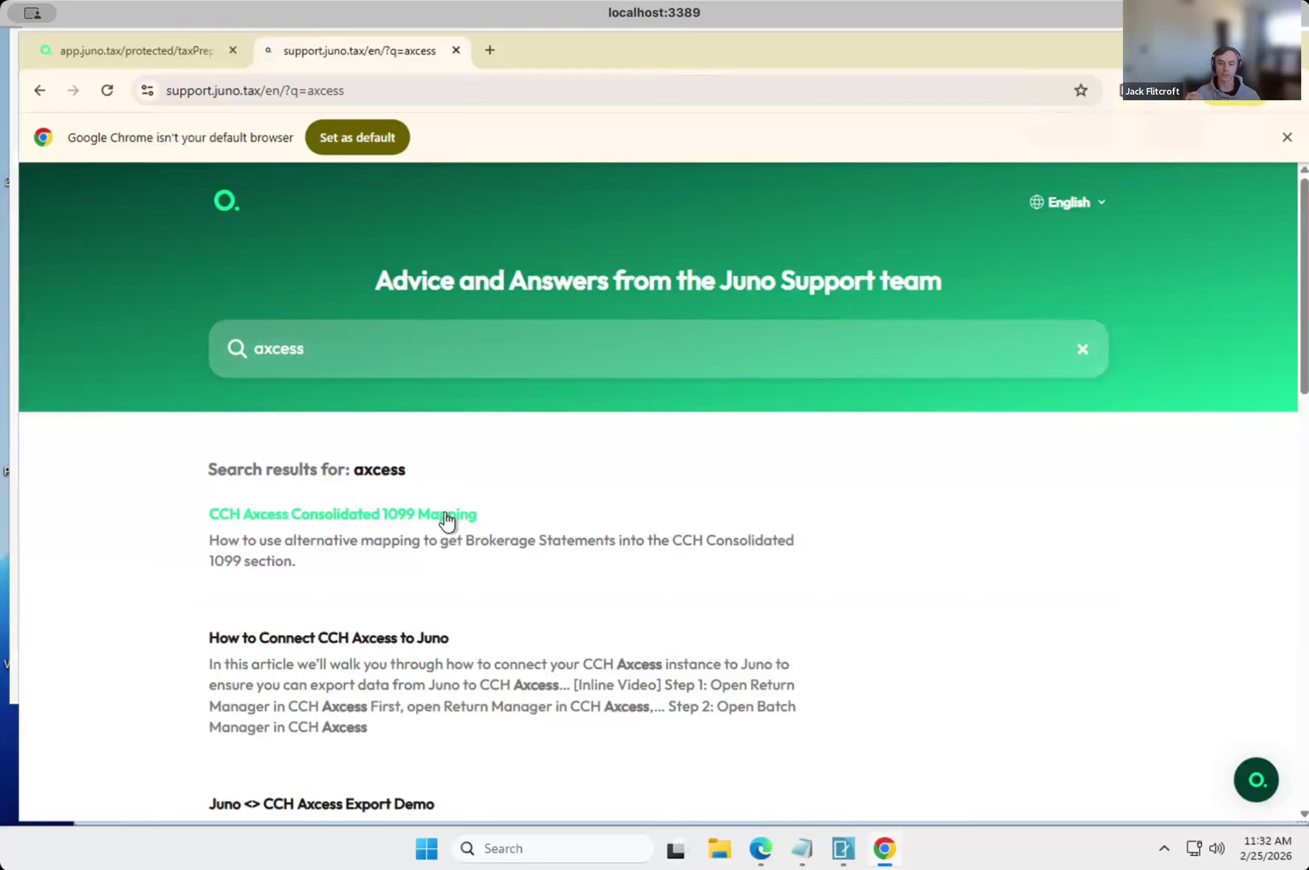
pyautogui.scroll(-1, 451, 523)
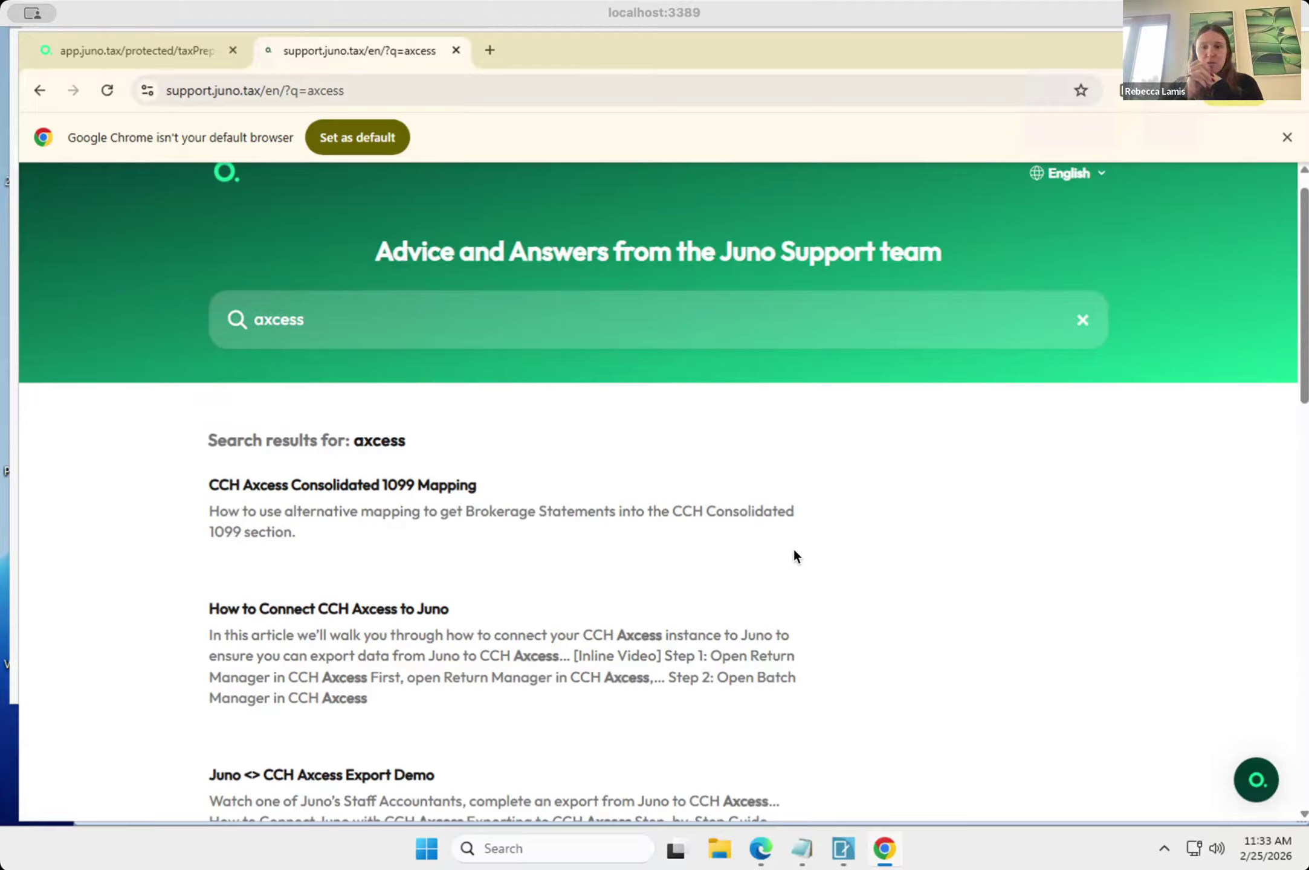
# Look through the CCH Axcess articles in the Help Center search results and clear the search.
pyautogui.click(1247, 530)
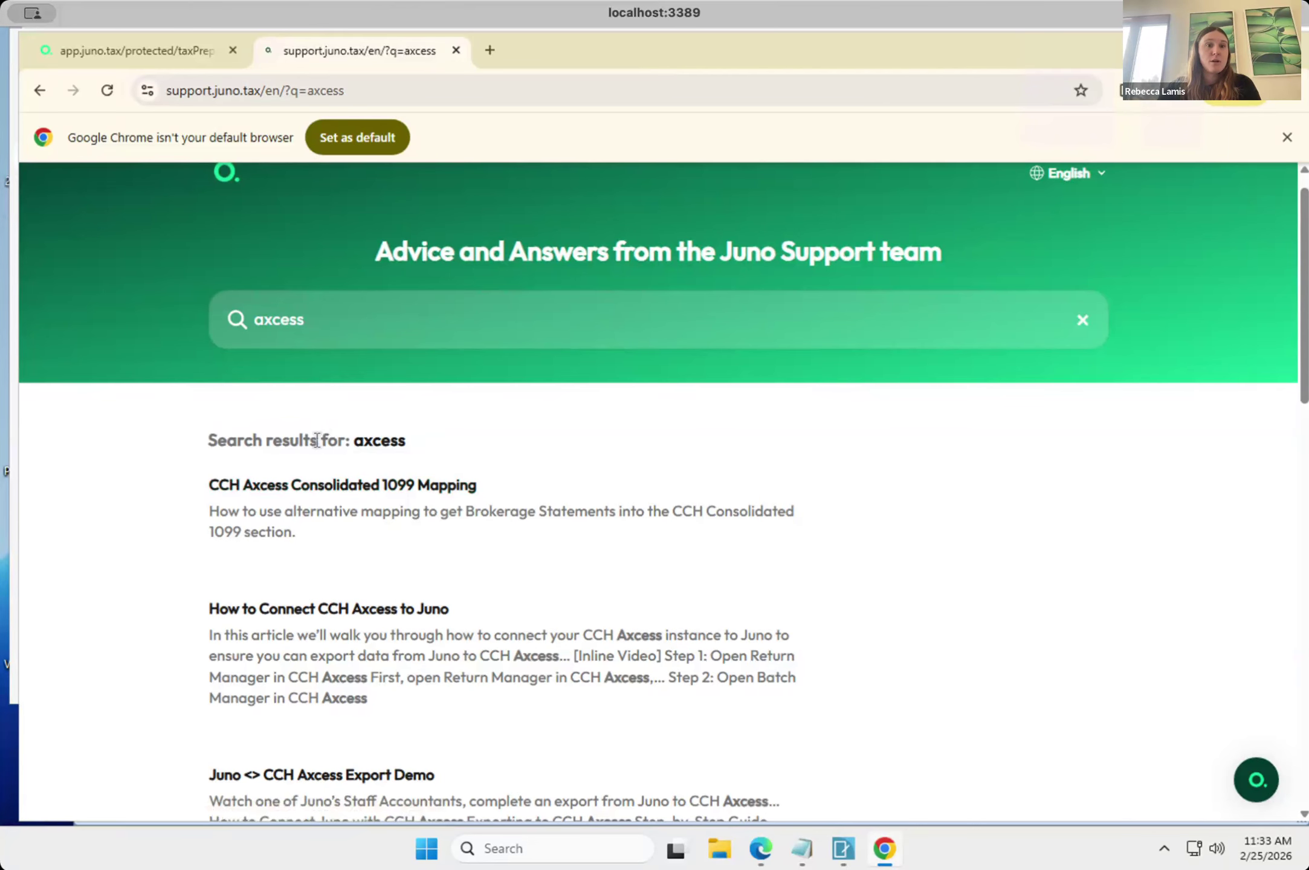
pyautogui.scroll(-1, 315, 437)
pyautogui.scroll(-4, 317, 439)
pyautogui.scroll(2, 316, 440)
pyautogui.scroll(-2, 316, 441)
pyautogui.scroll(2, 317, 444)
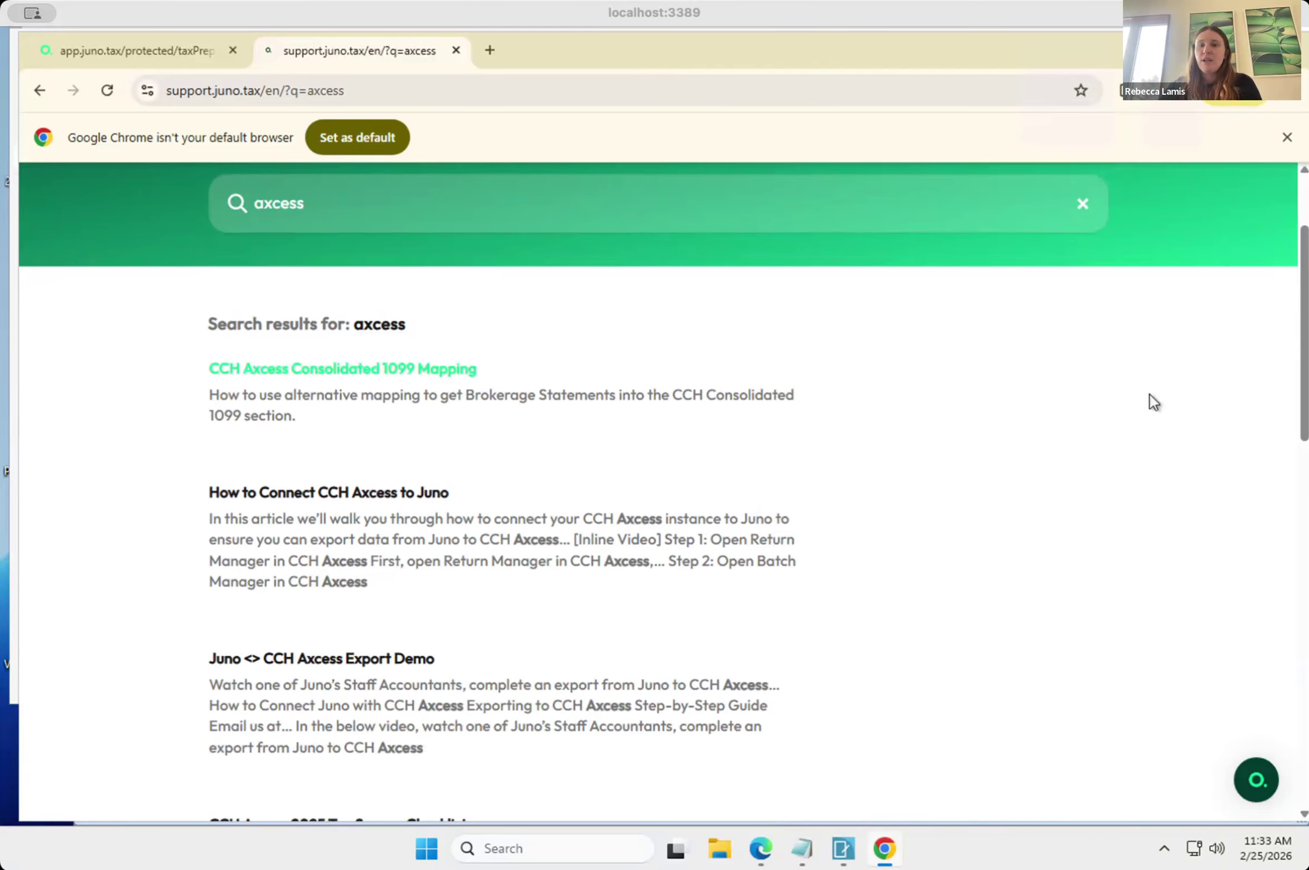
pyautogui.click(1164, 412)
pyautogui.scroll(-5, 1005, 607)
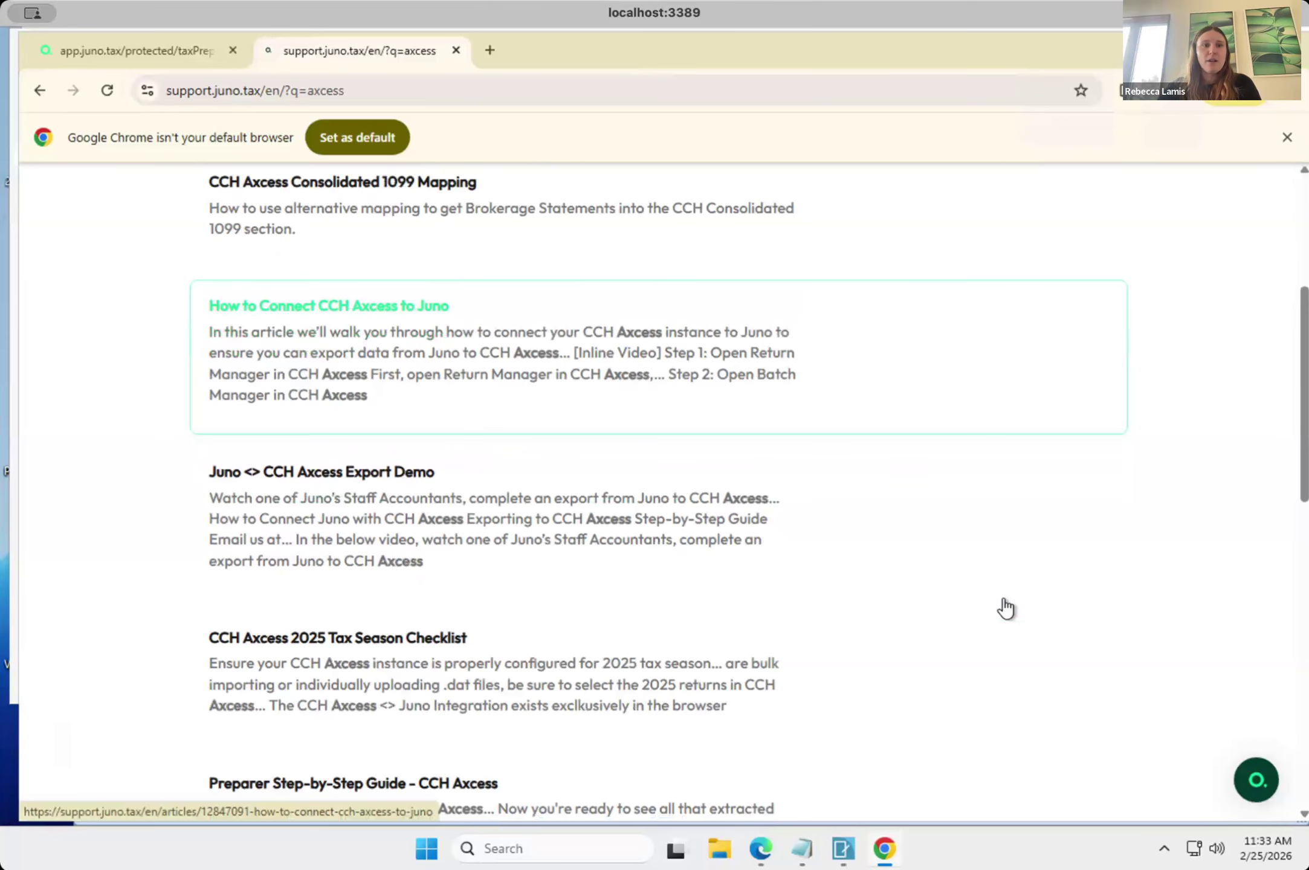
pyautogui.scroll(-2, 1005, 607)
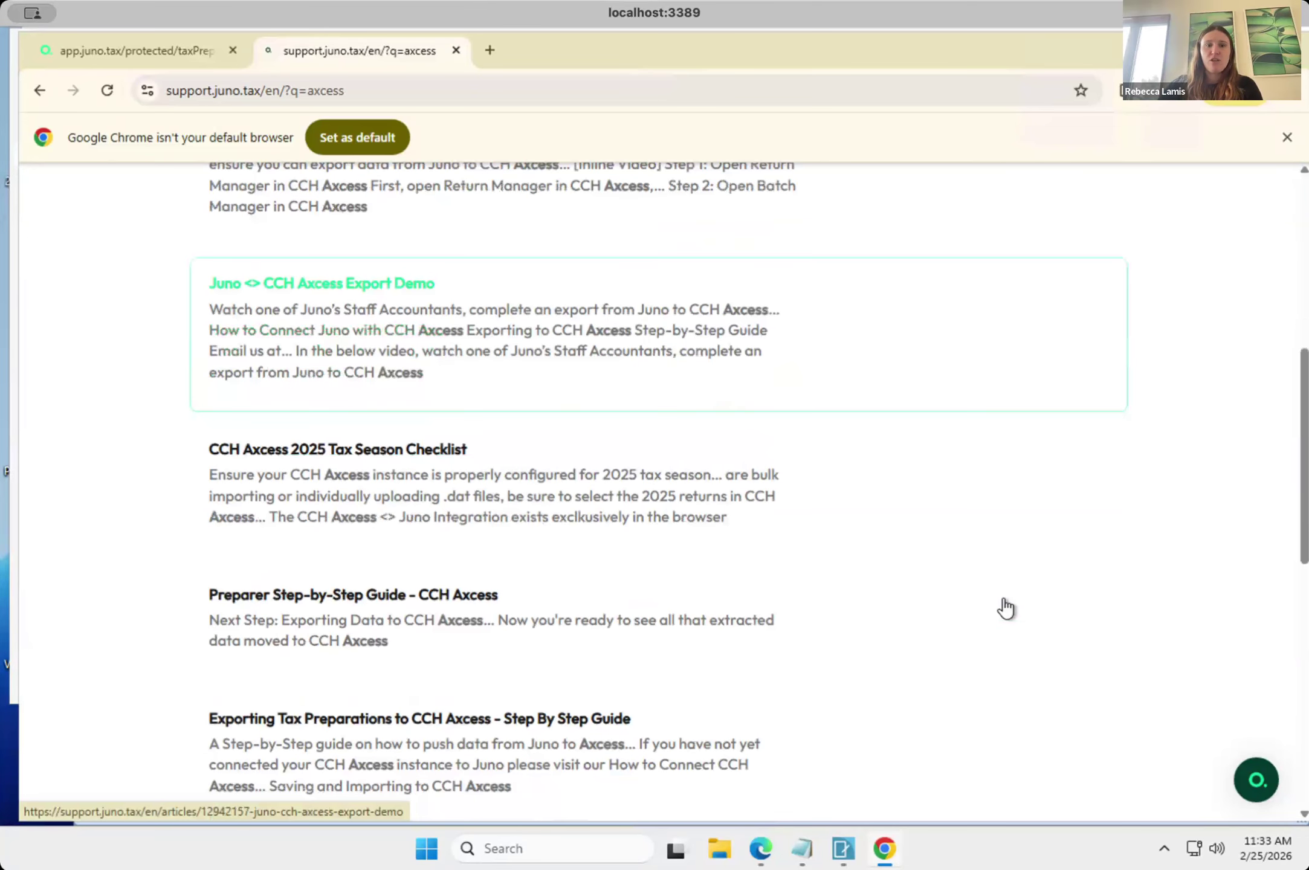
pyautogui.scroll(7, 1005, 607)
pyautogui.scroll(1, 1006, 607)
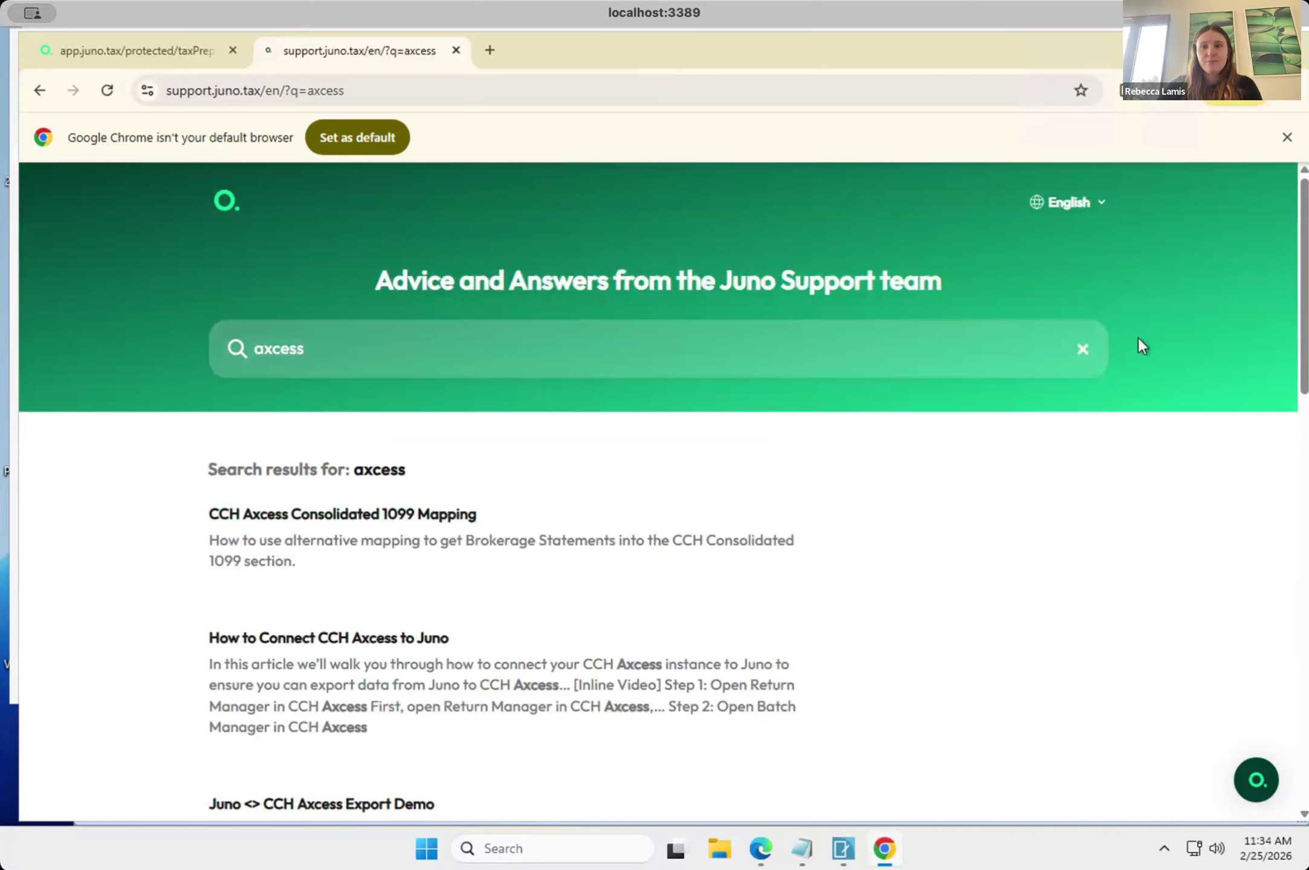
pyautogui.click(1084, 349)
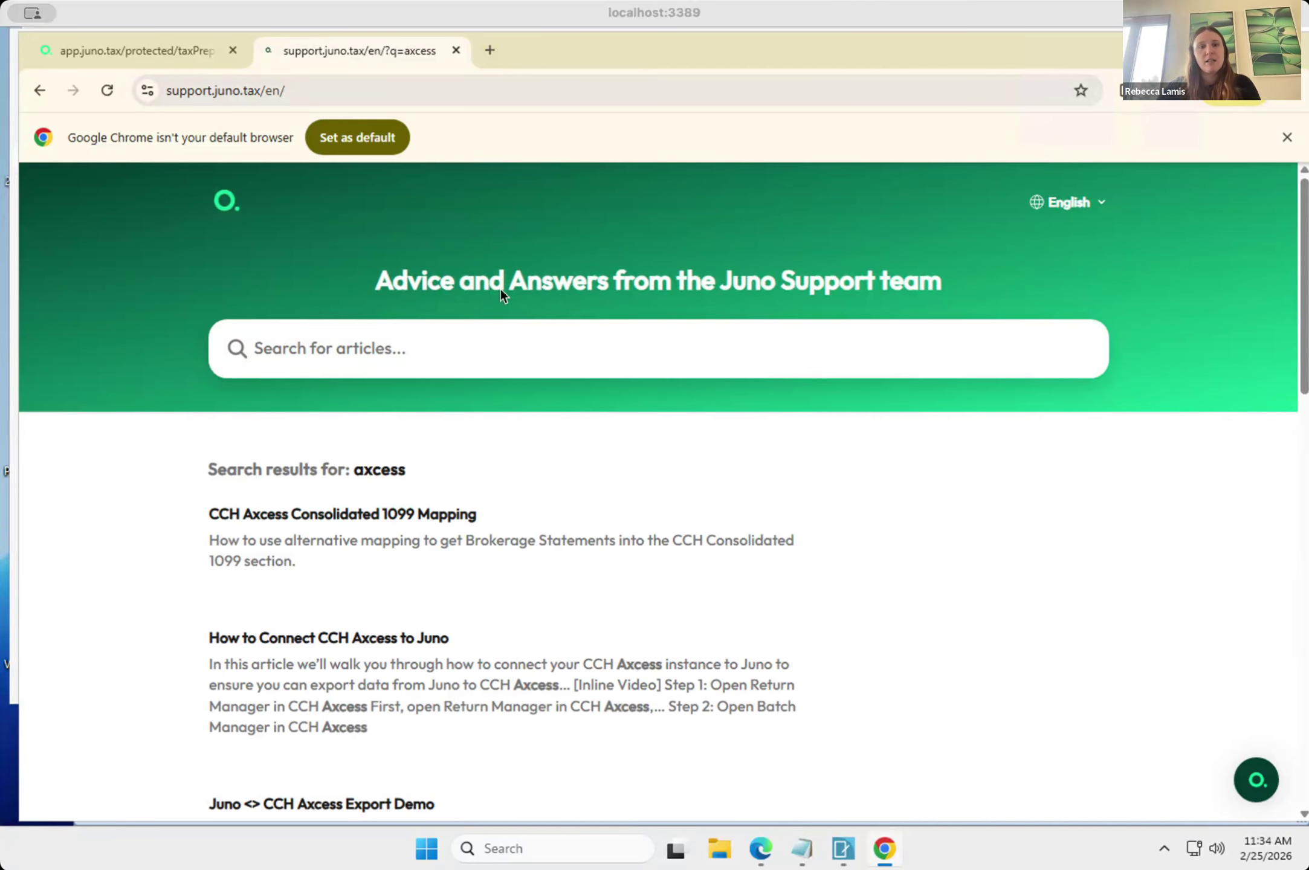
# Open the juno.tax website in a new browser tab and bring up its free trial sign-up page.
pyautogui.click(991, 29)
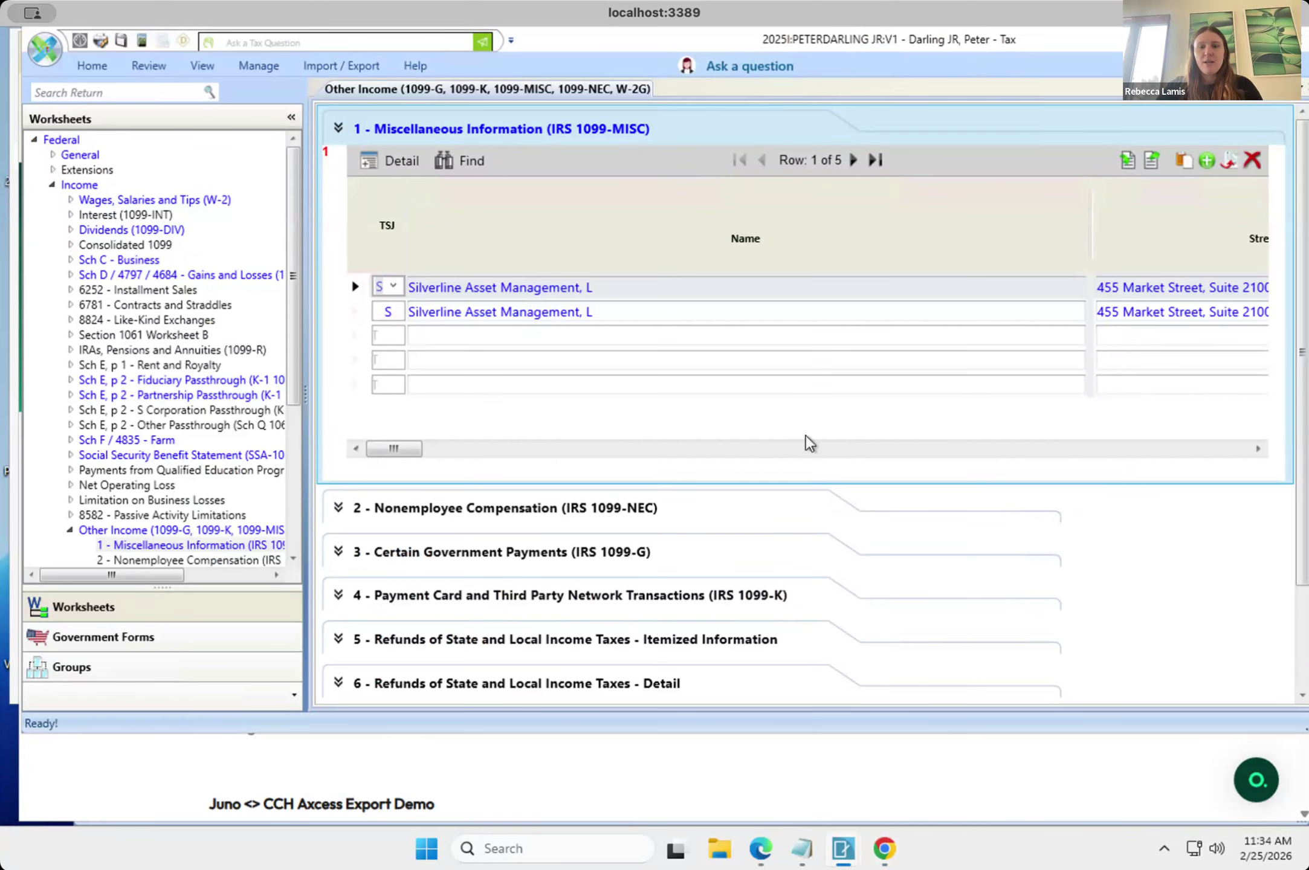
pyautogui.click(883, 849)
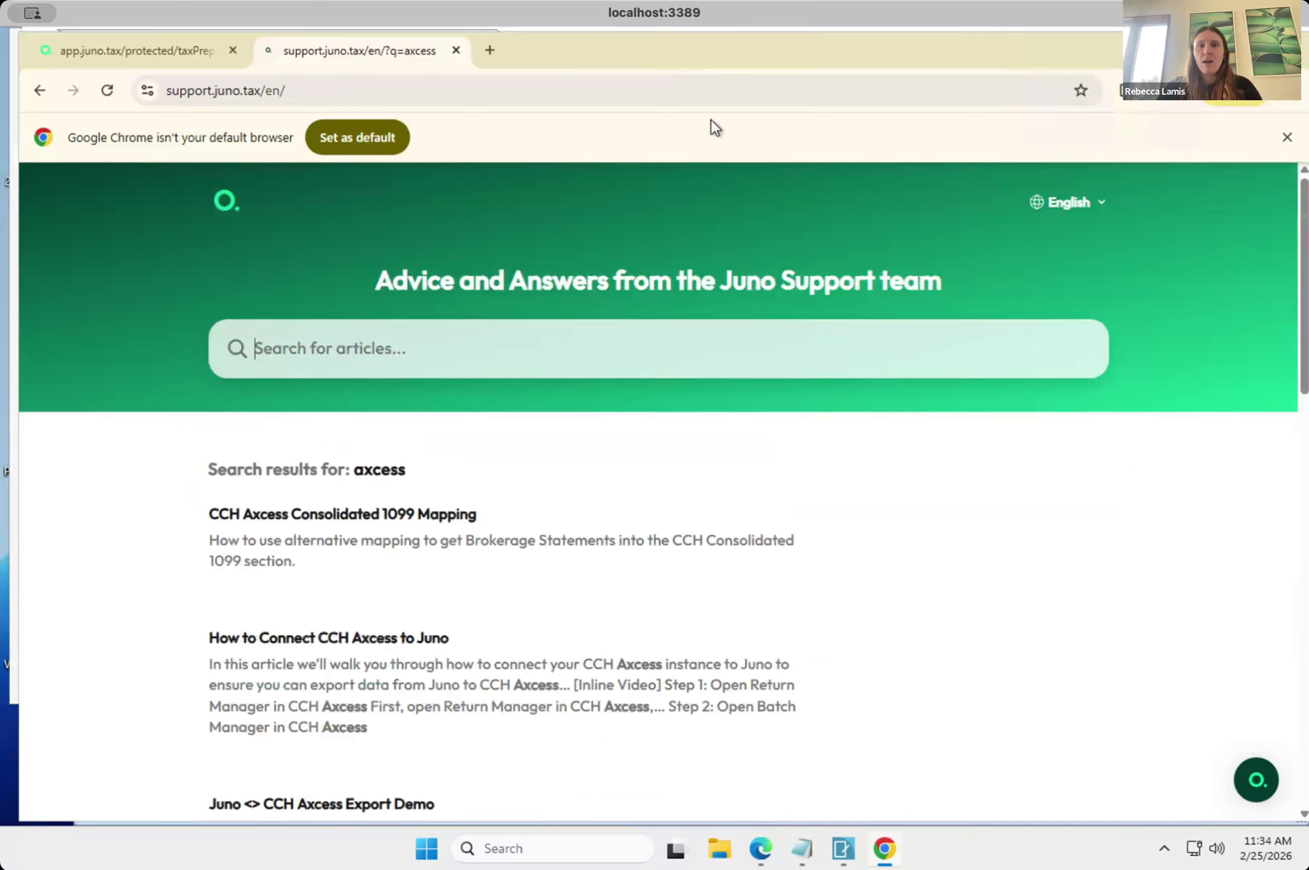
pyautogui.click(490, 52)
pyautogui.write('juno.tax')
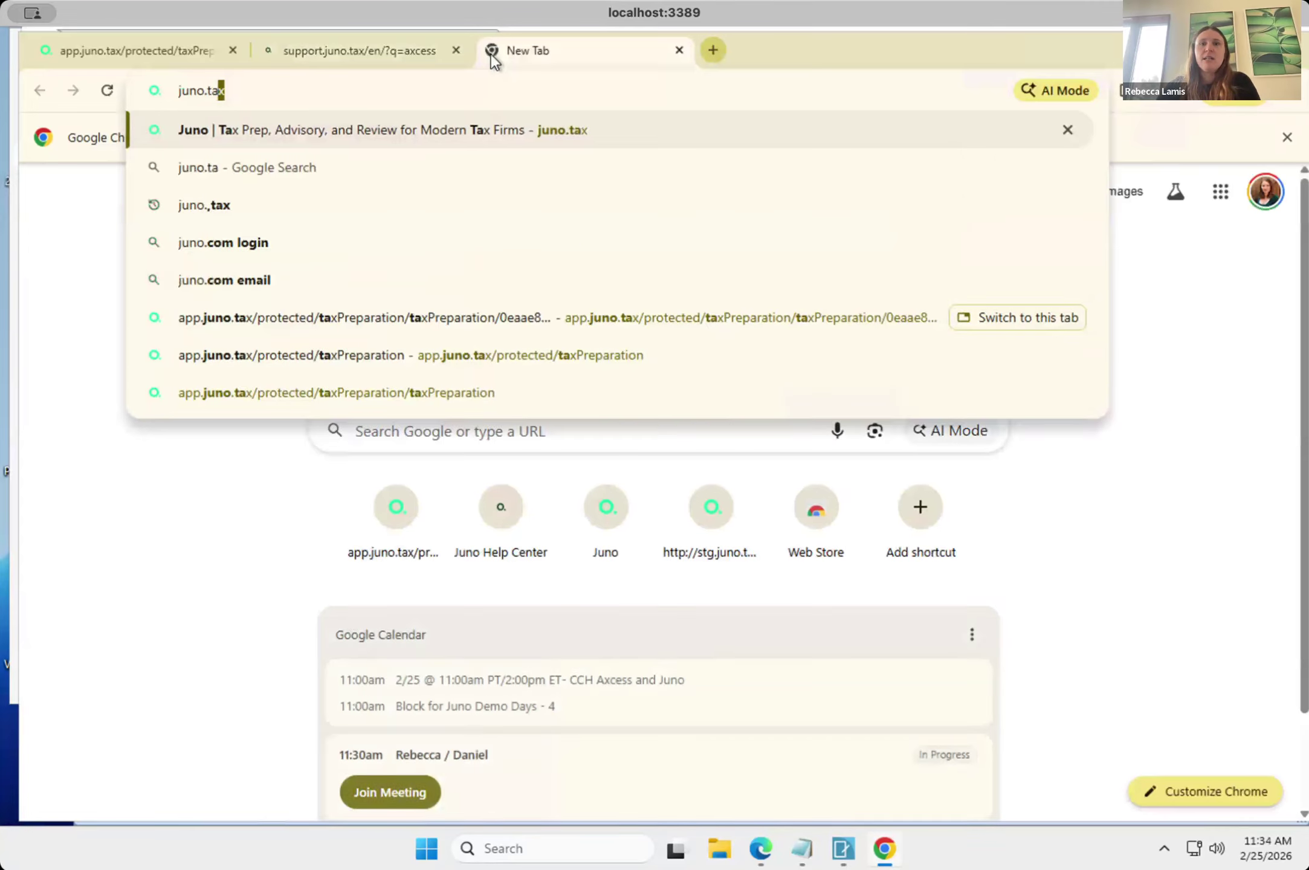
pyautogui.press('Return')
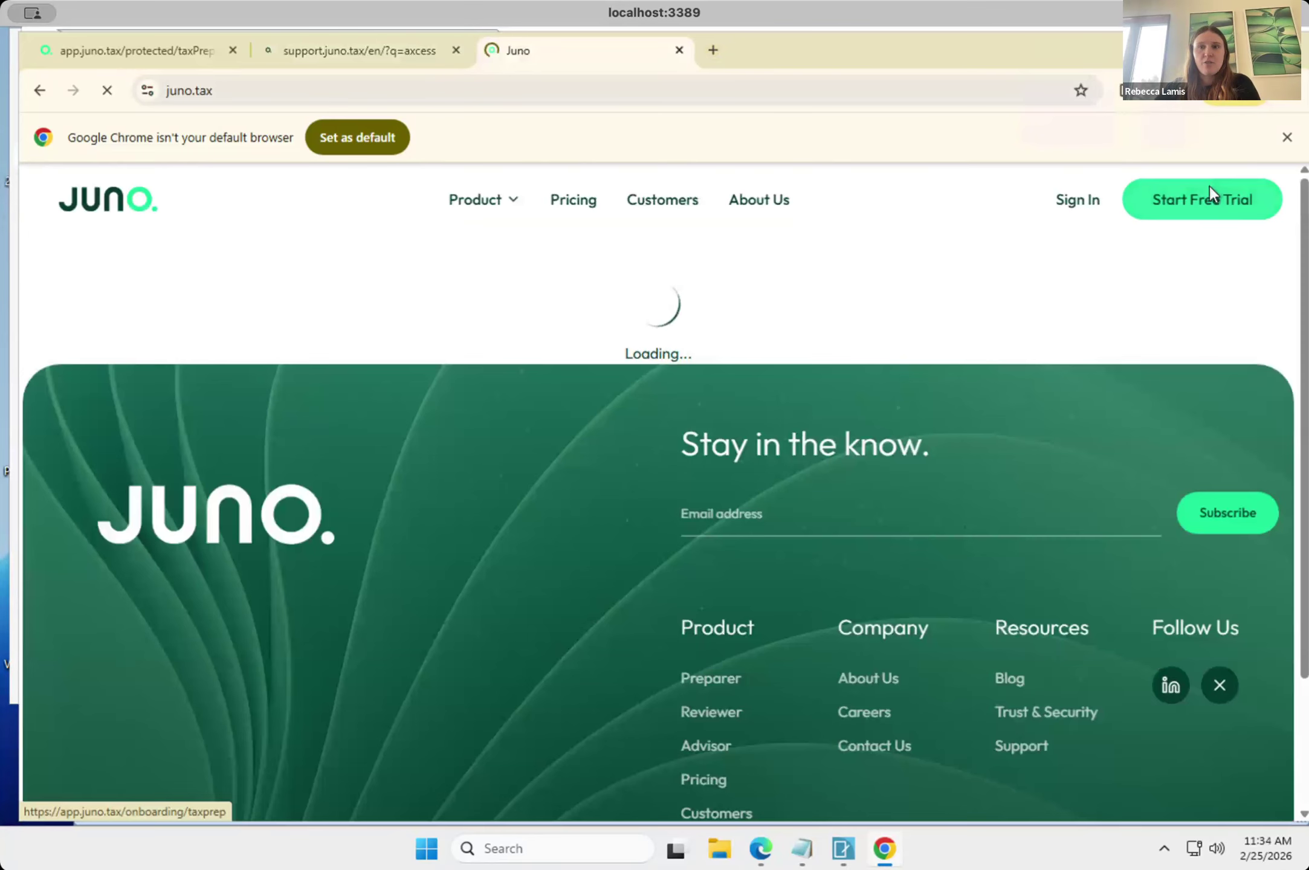
pyautogui.click(1209, 188)
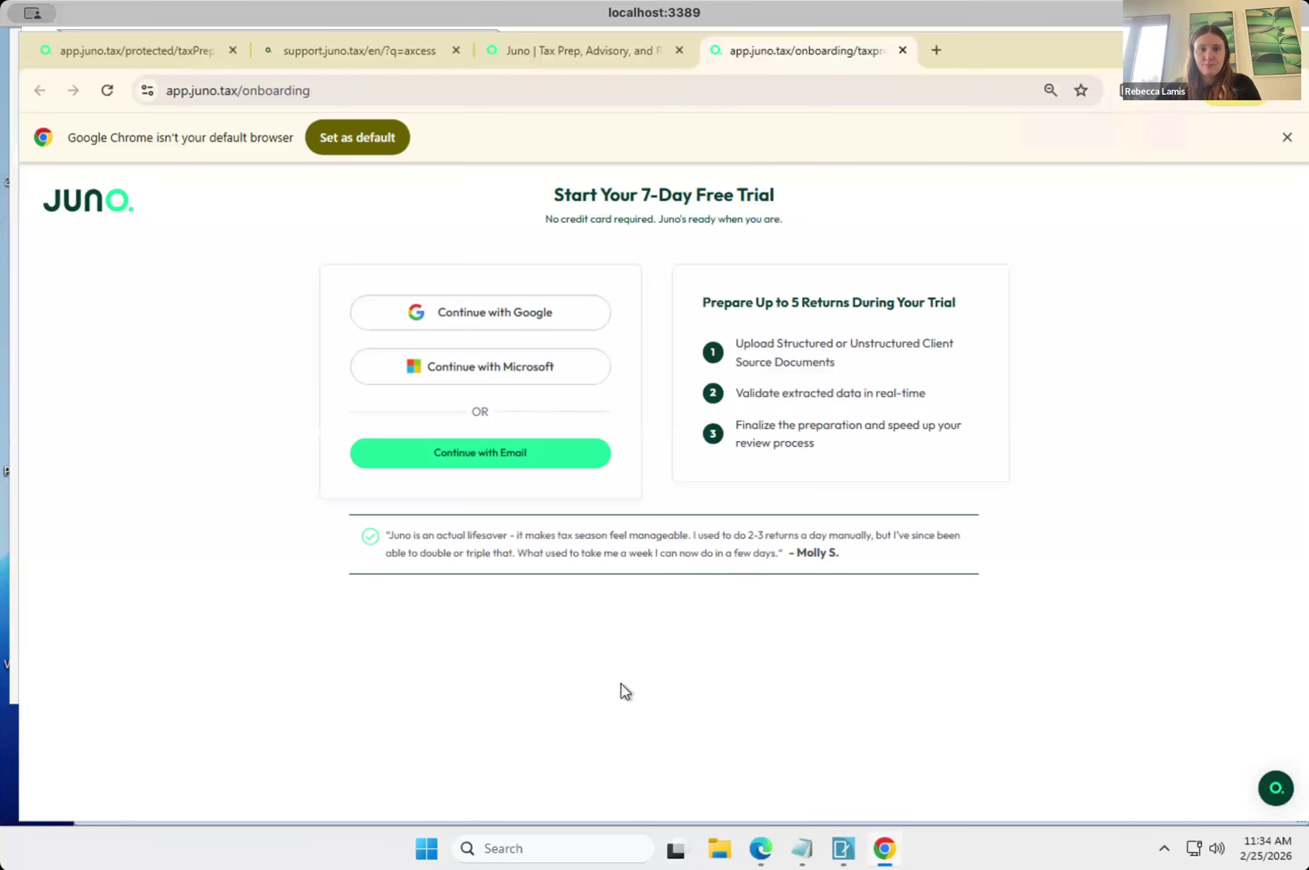
pyautogui.scroll(-1, 620, 683)
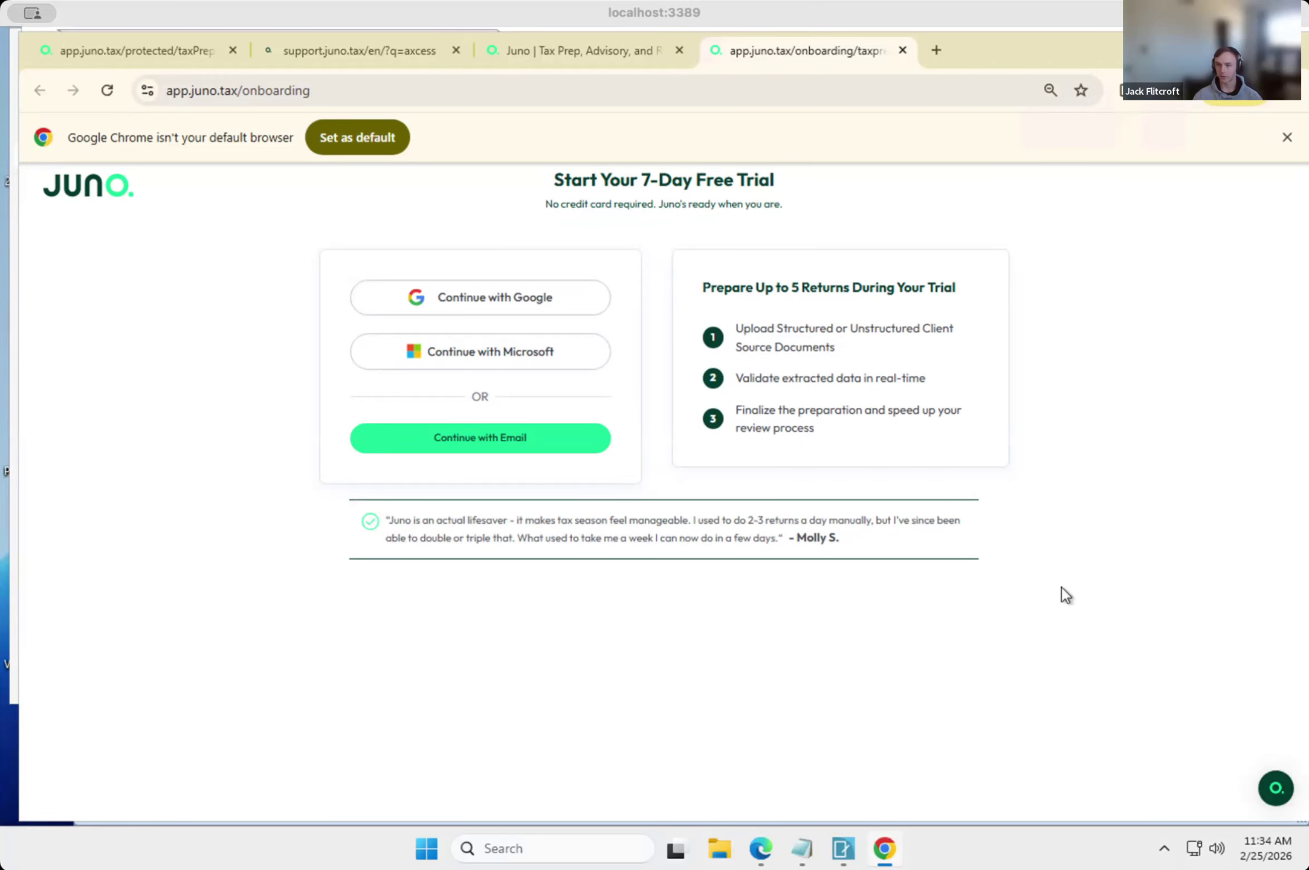
# Return to the Juno Help Center and reload its home page at support.juno.tax/en/ without the search.
pyautogui.click(316, 49)
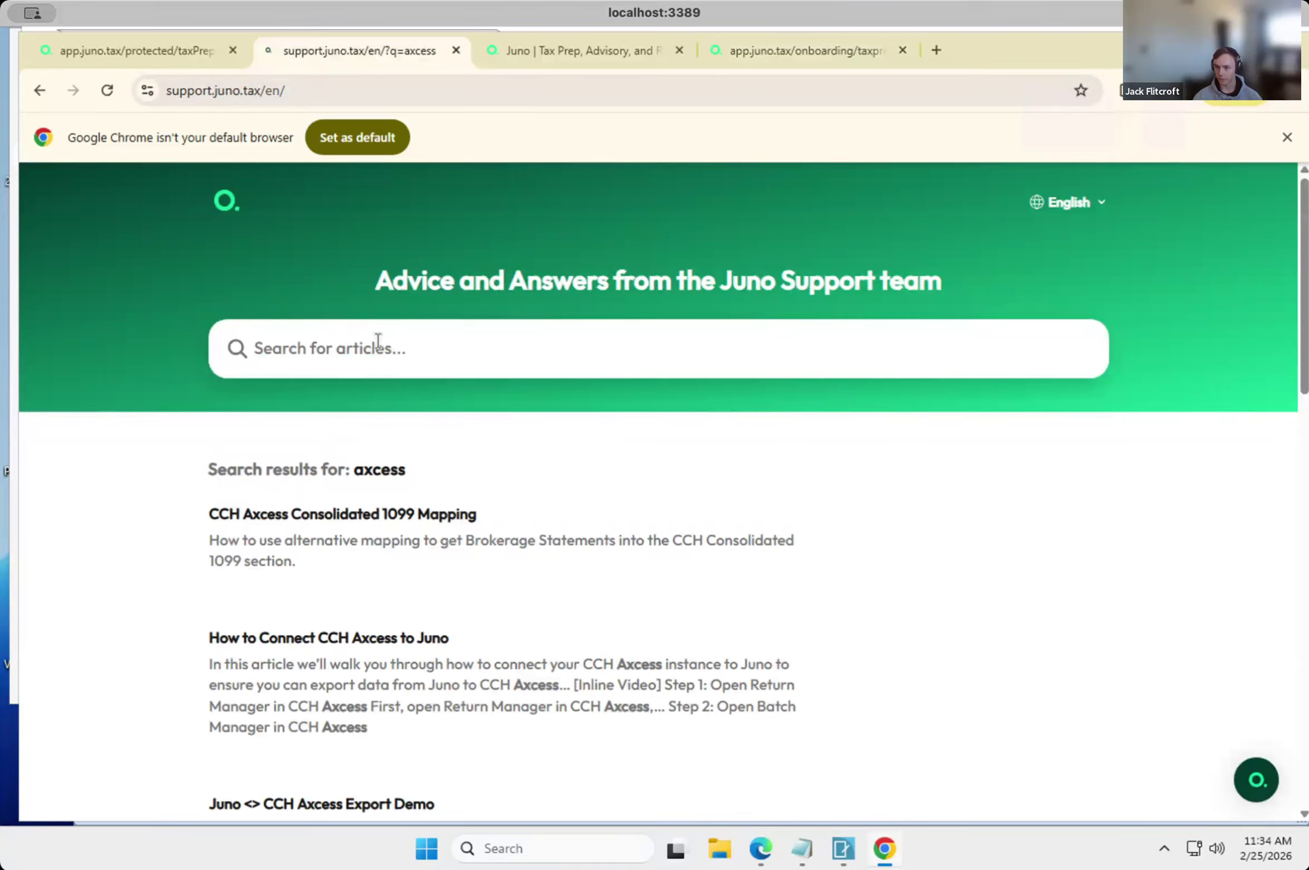
pyautogui.click(256, 445)
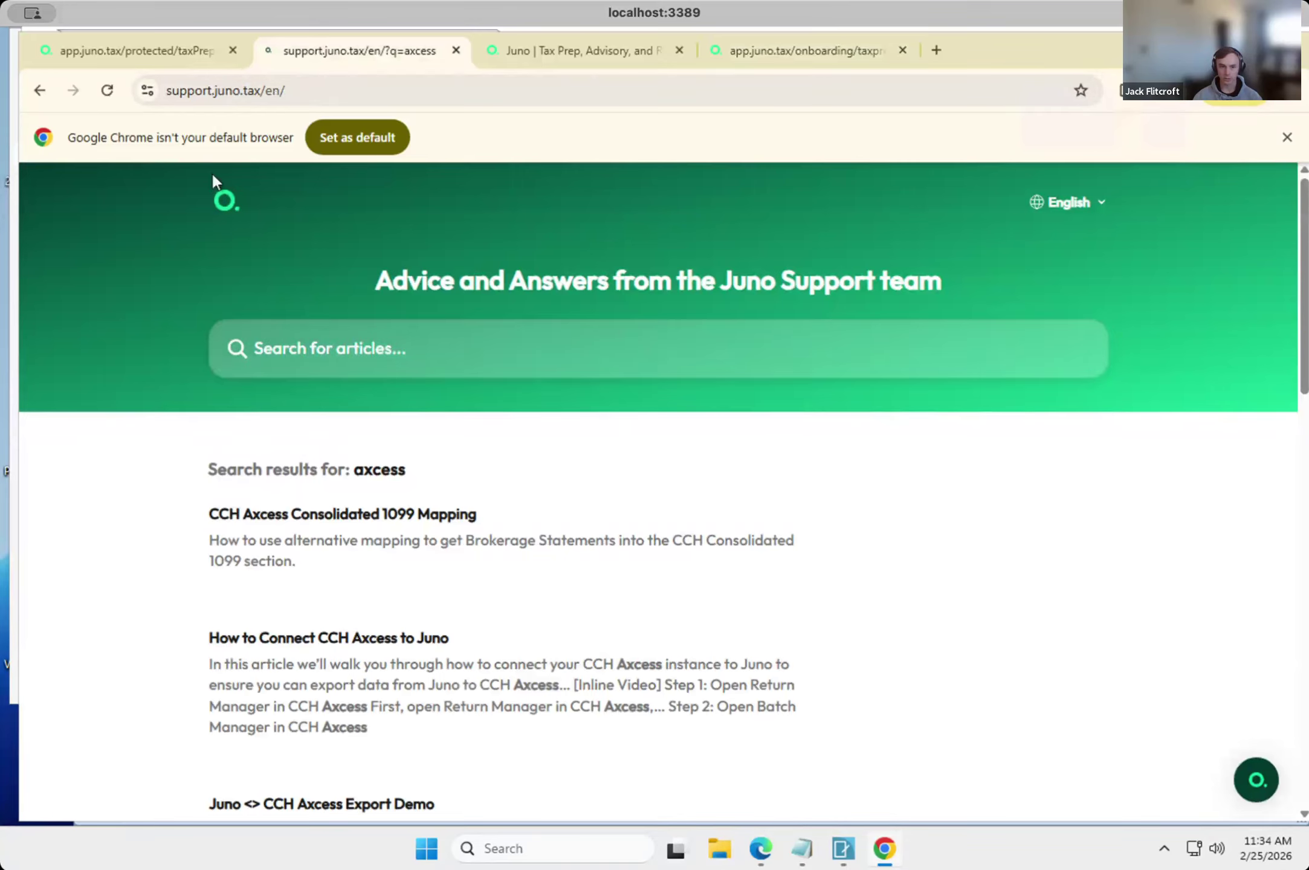
pyautogui.click(279, 90)
pyautogui.press('Return')
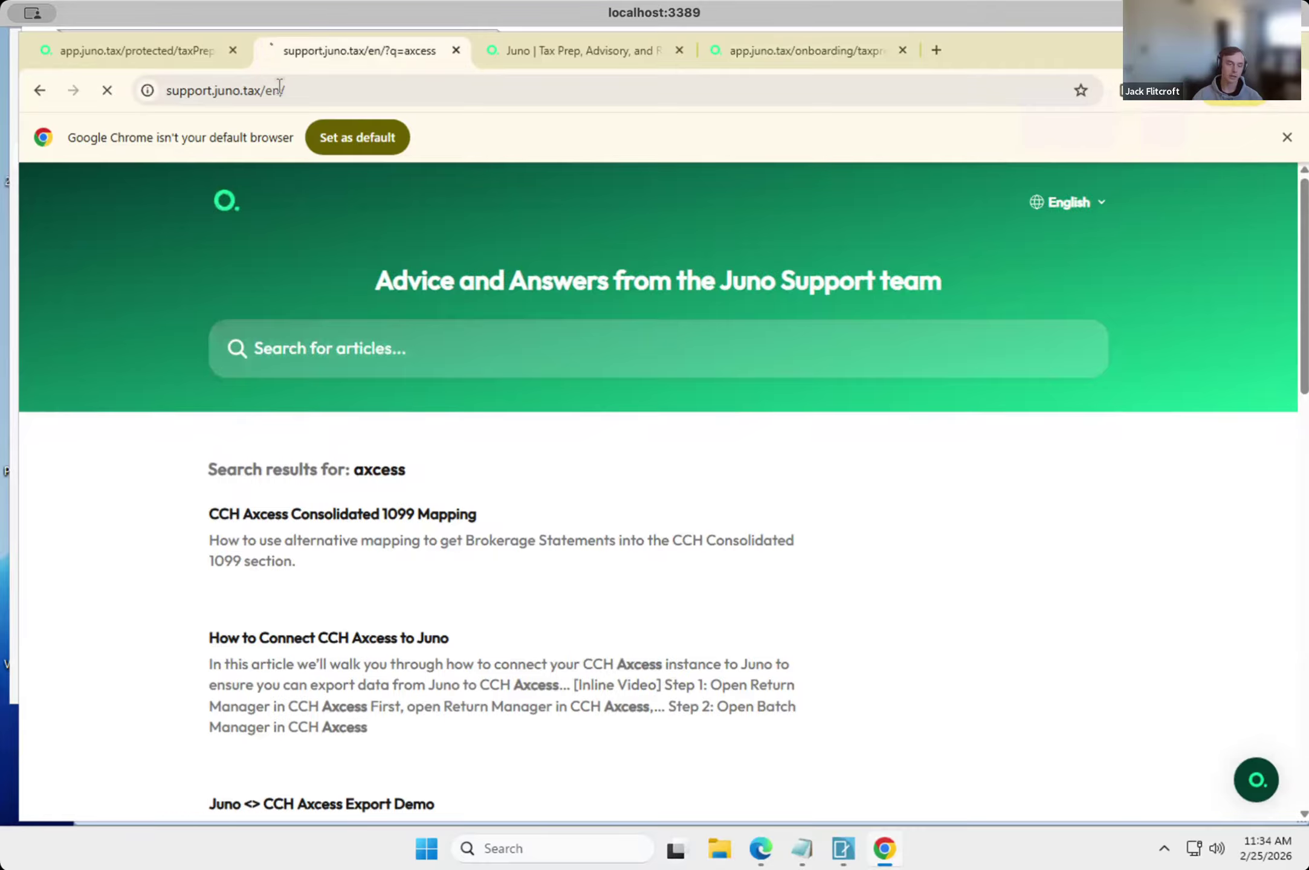
# Open the Reviewer collection in the Help Center and look through its list of articles.
pyautogui.scroll(-5, 313, 635)
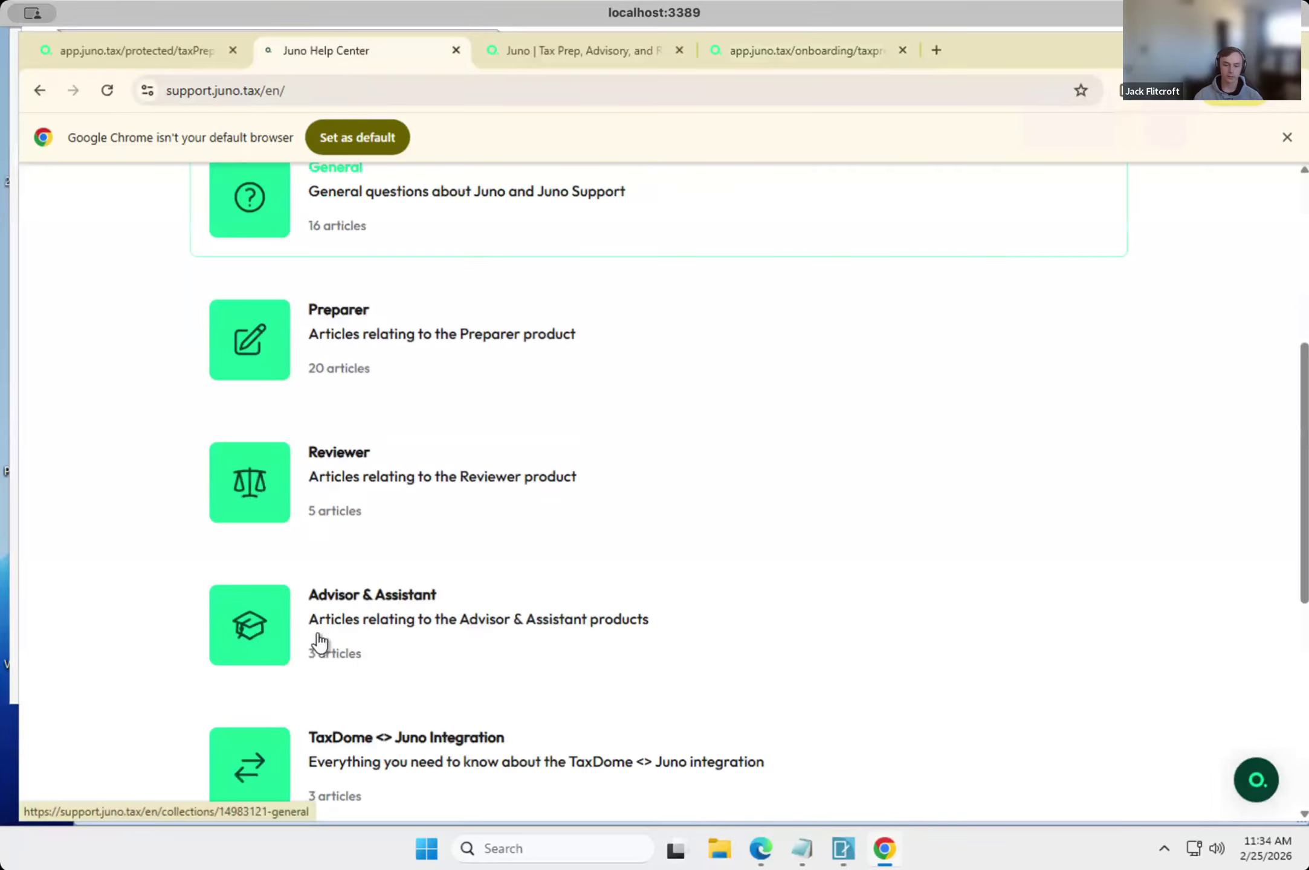
pyautogui.scroll(-2, 319, 643)
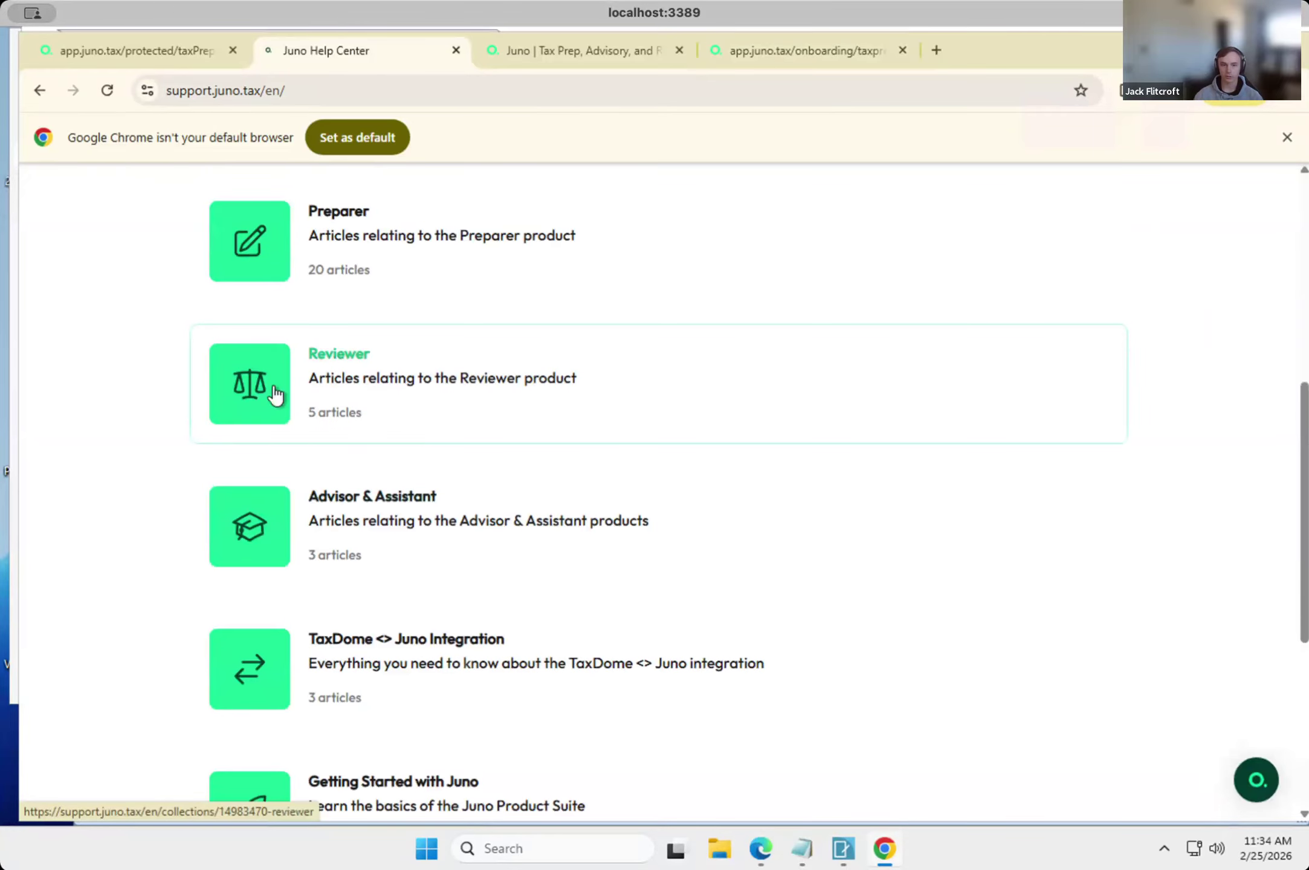
pyautogui.click(274, 386)
pyautogui.scroll(-2, 358, 616)
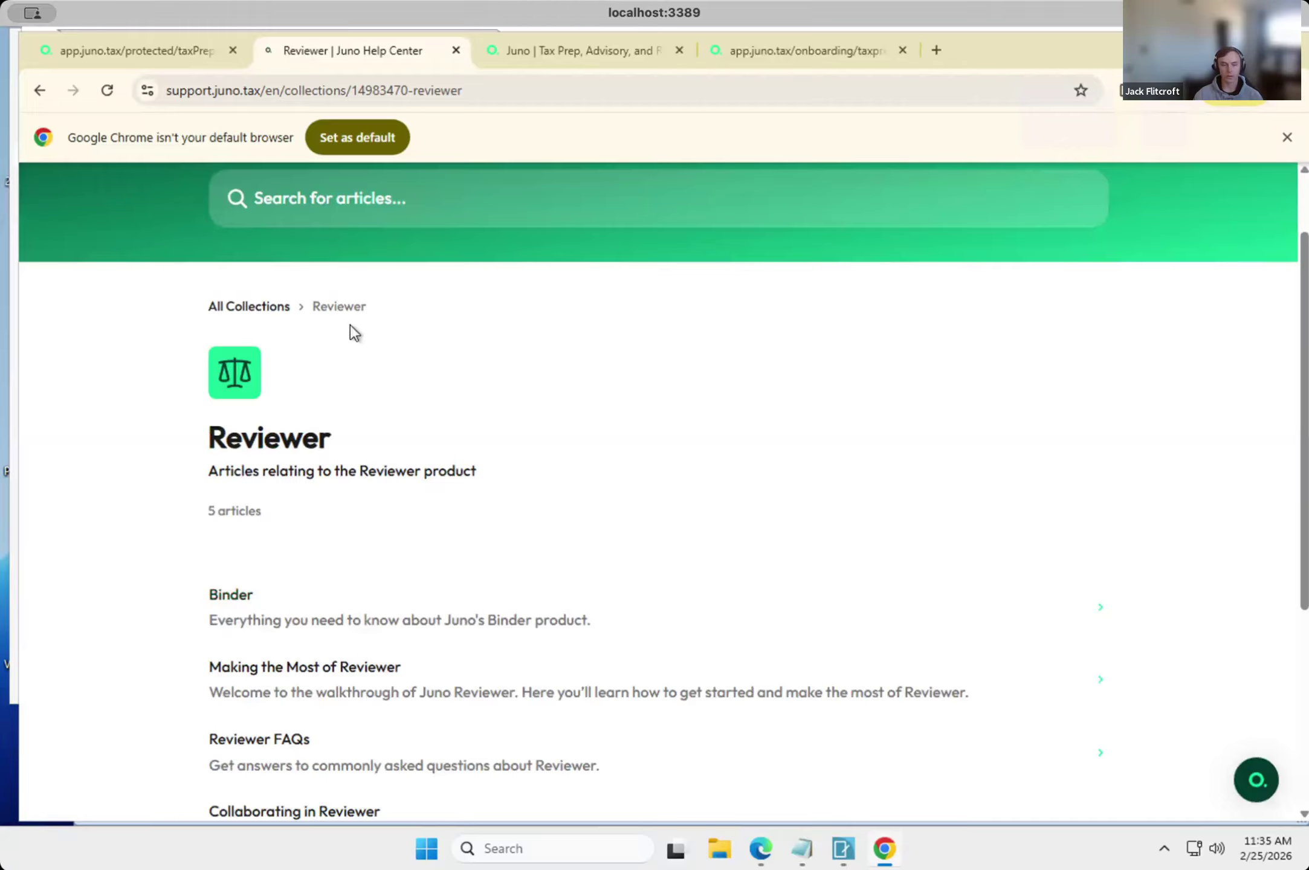
pyautogui.scroll(-3, 338, 622)
pyautogui.scroll(3, 338, 622)
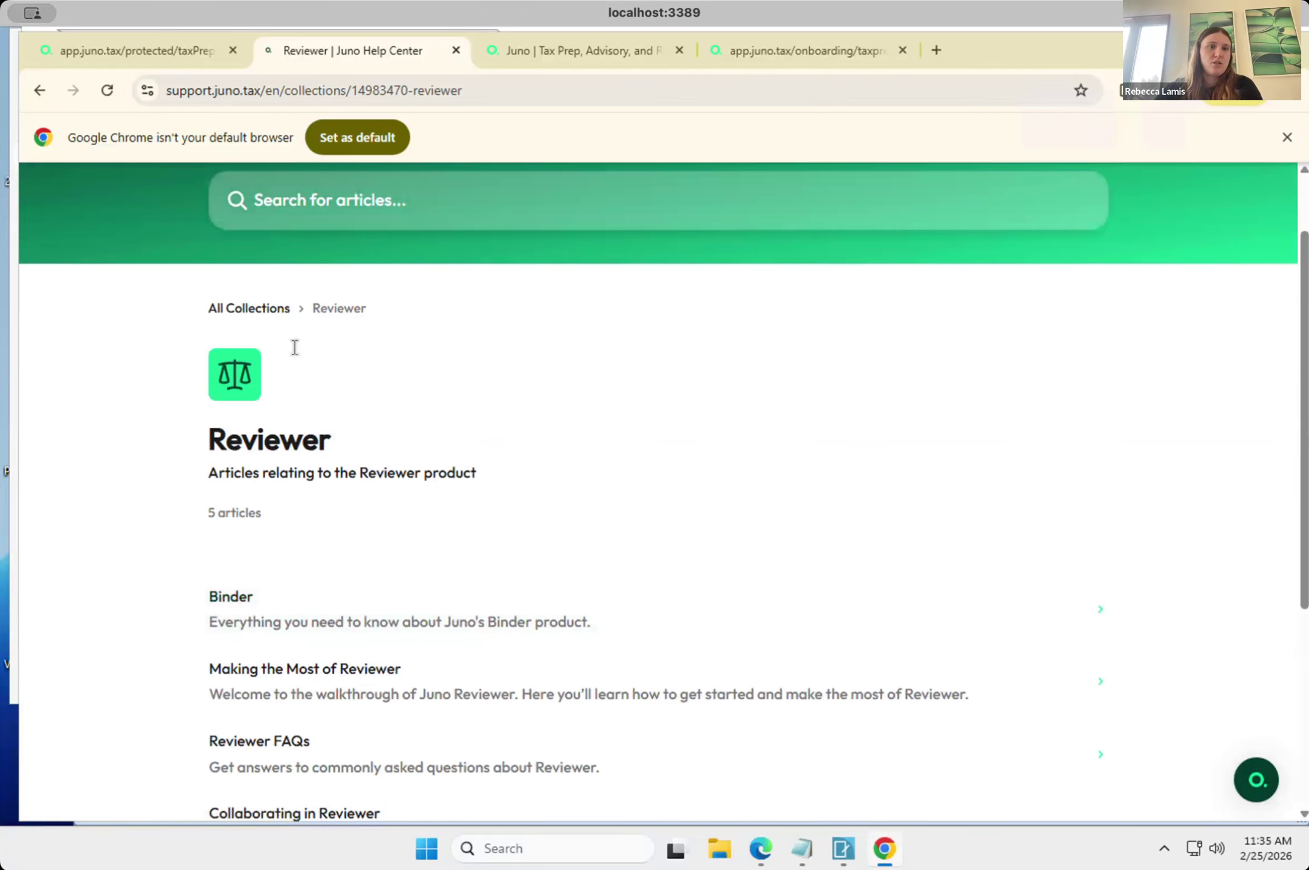
pyautogui.scroll(-1, 300, 417)
pyautogui.scroll(-5, 298, 417)
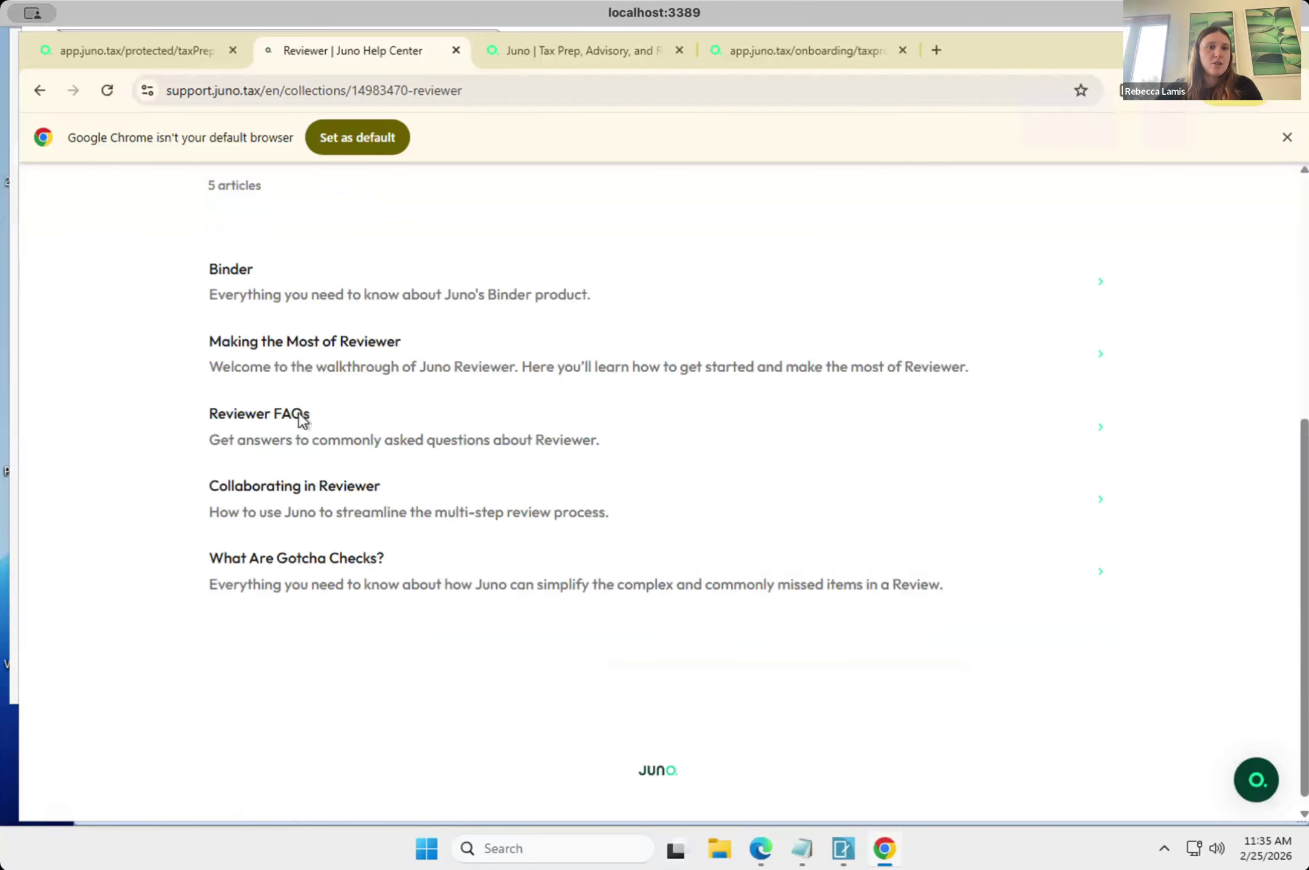
pyautogui.scroll(1, 301, 421)
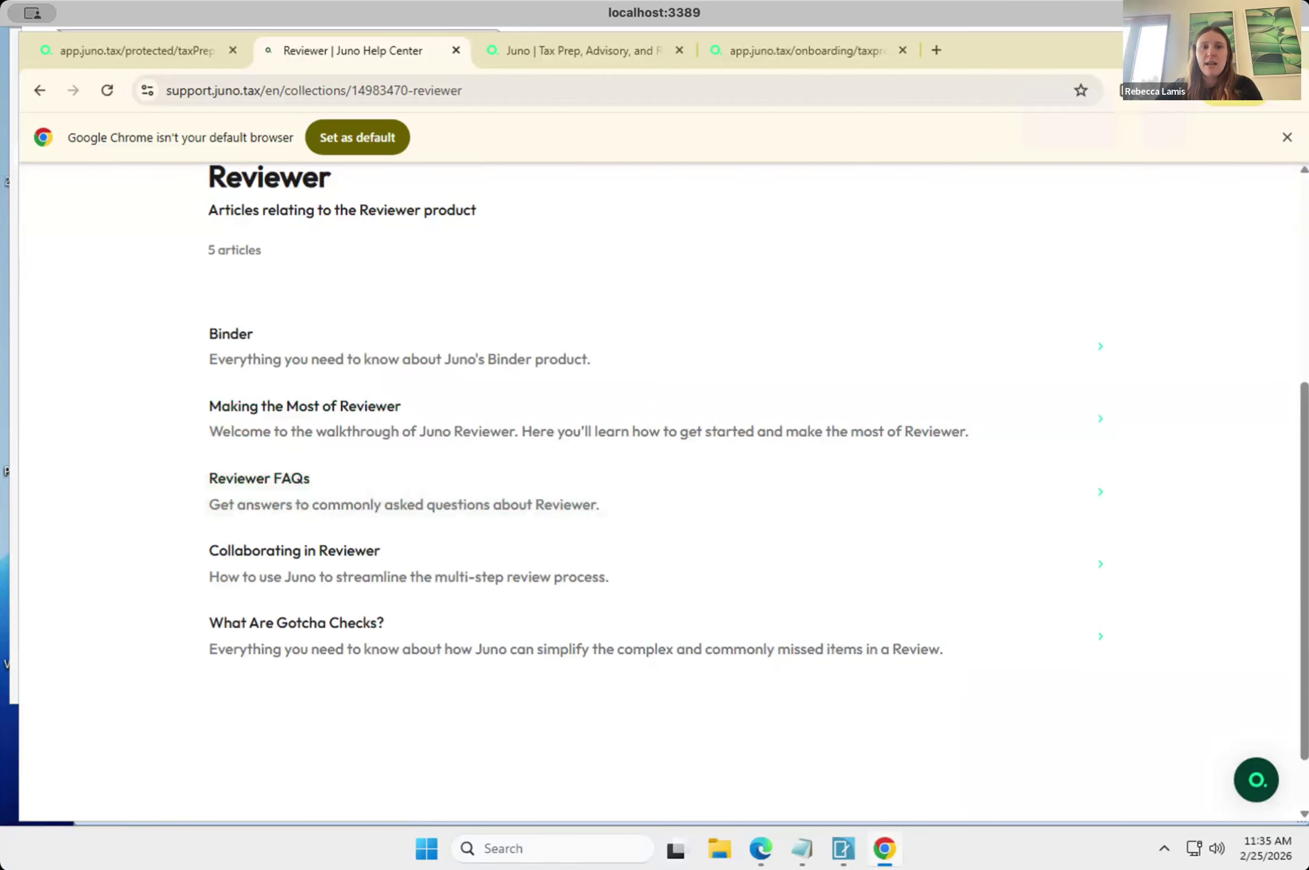